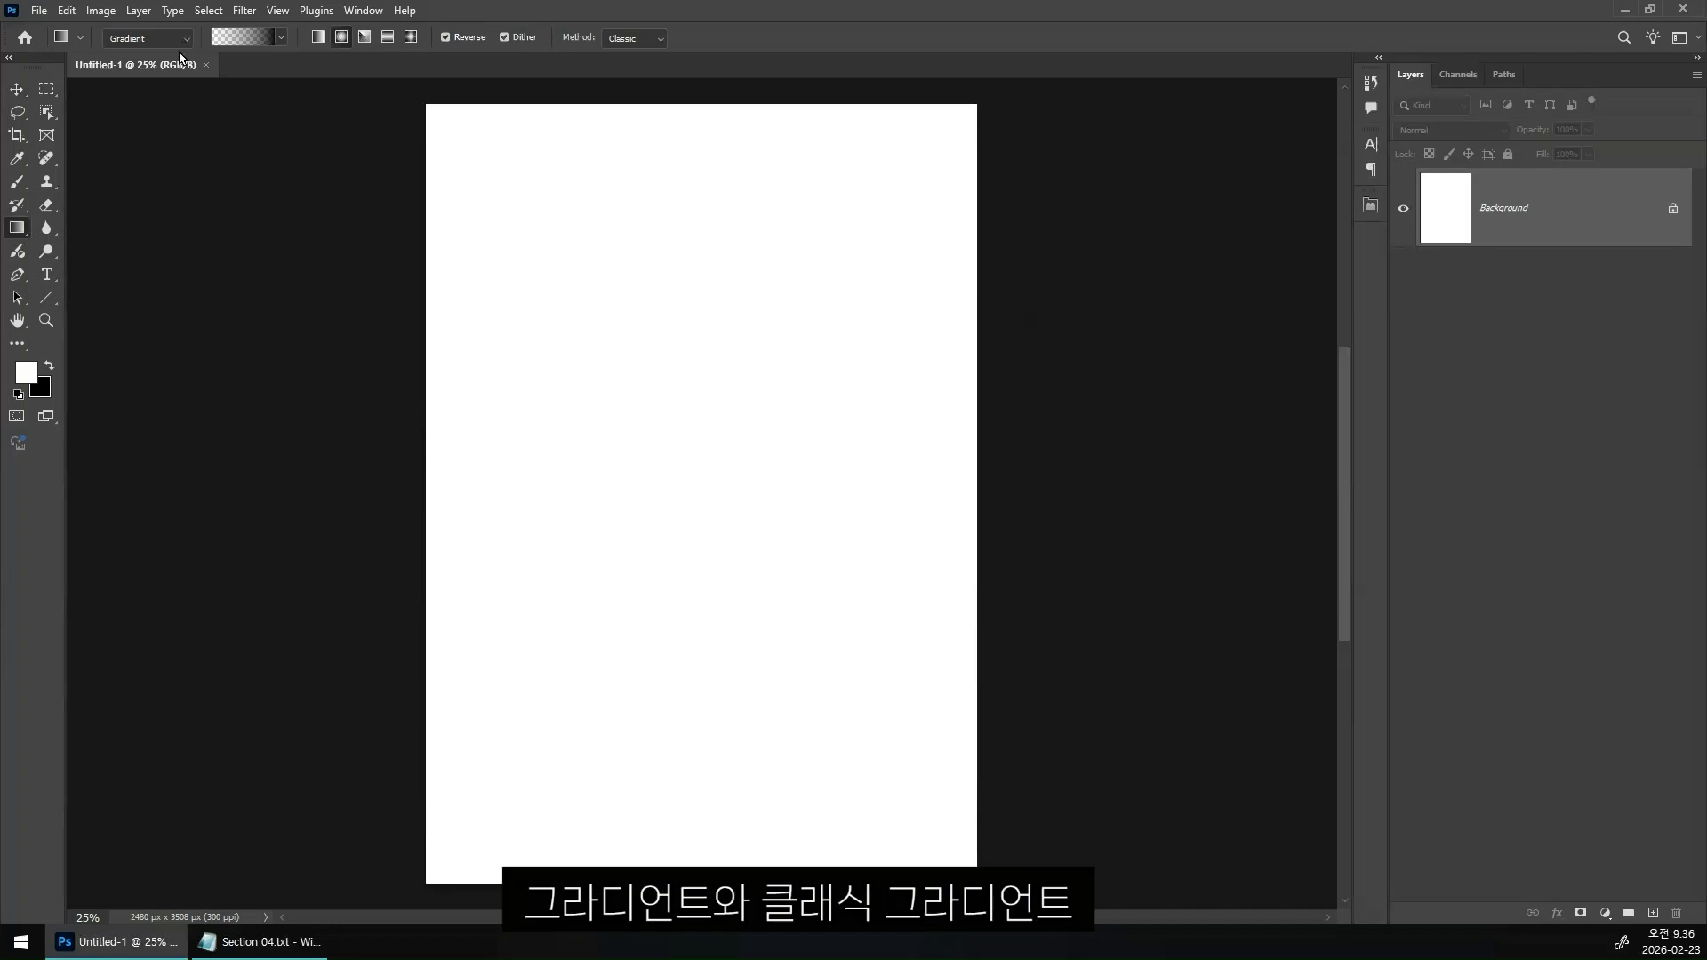
- Switch the Gradient tool from the Gradient type to Classic gradient
{"action": "left_click", "coordinate": [167, 38]}
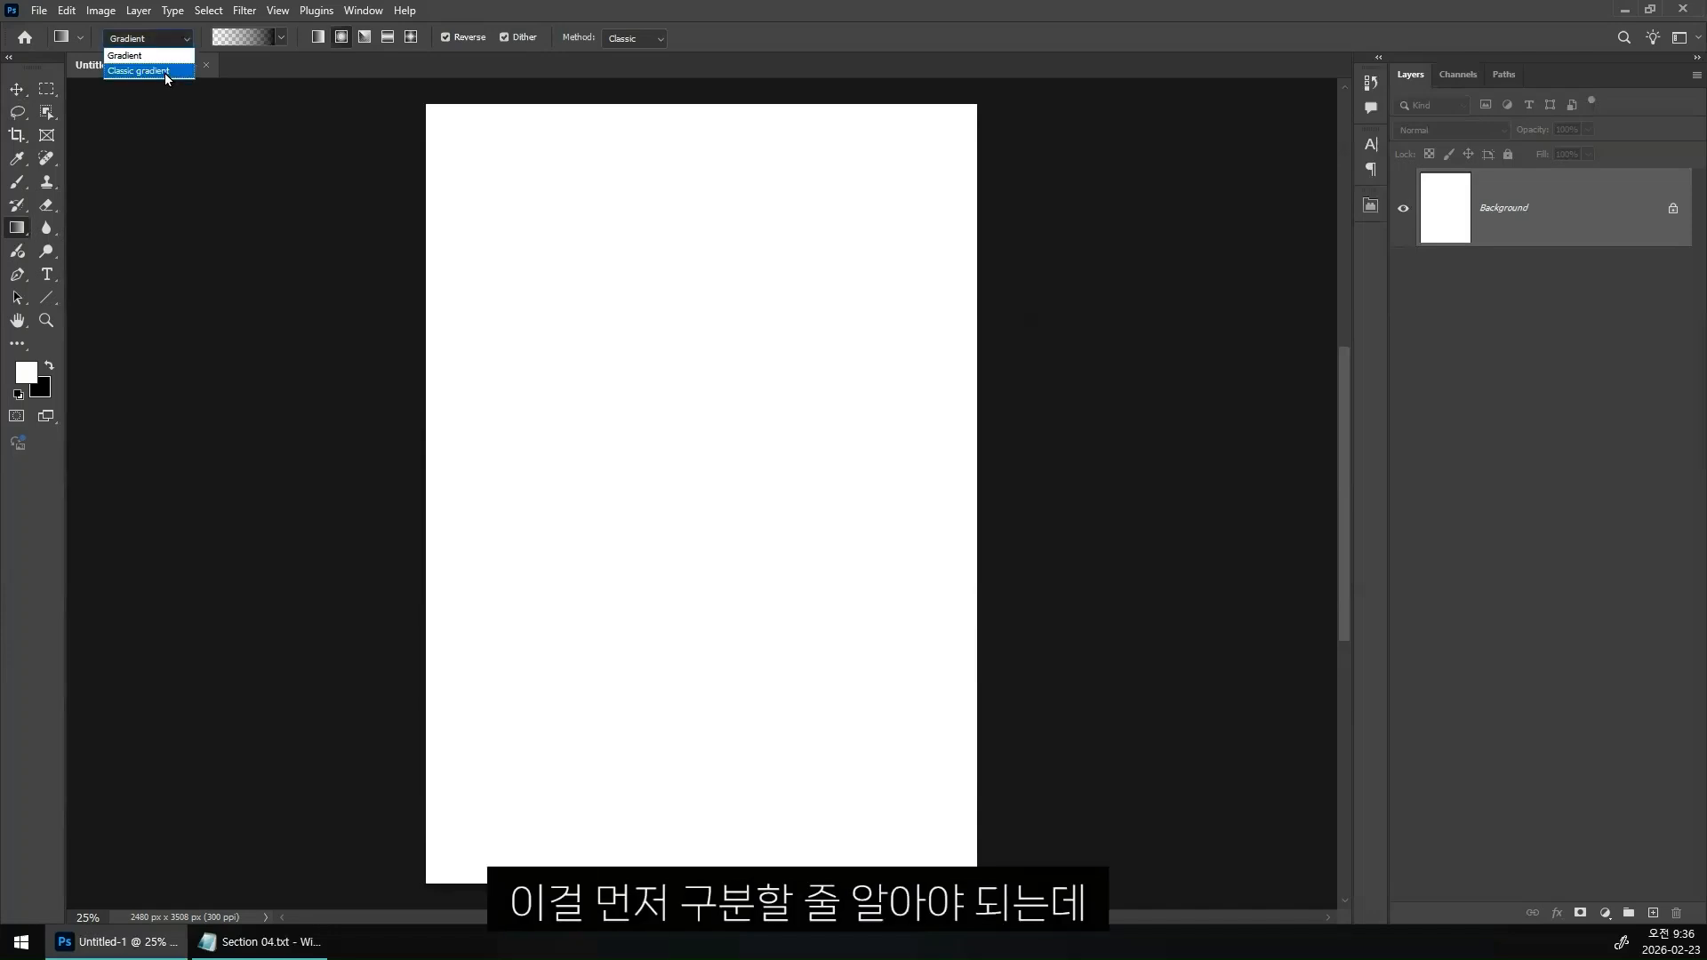
{"action": "left_click", "coordinate": [165, 73]}
{"action": "left_click", "coordinate": [167, 38]}
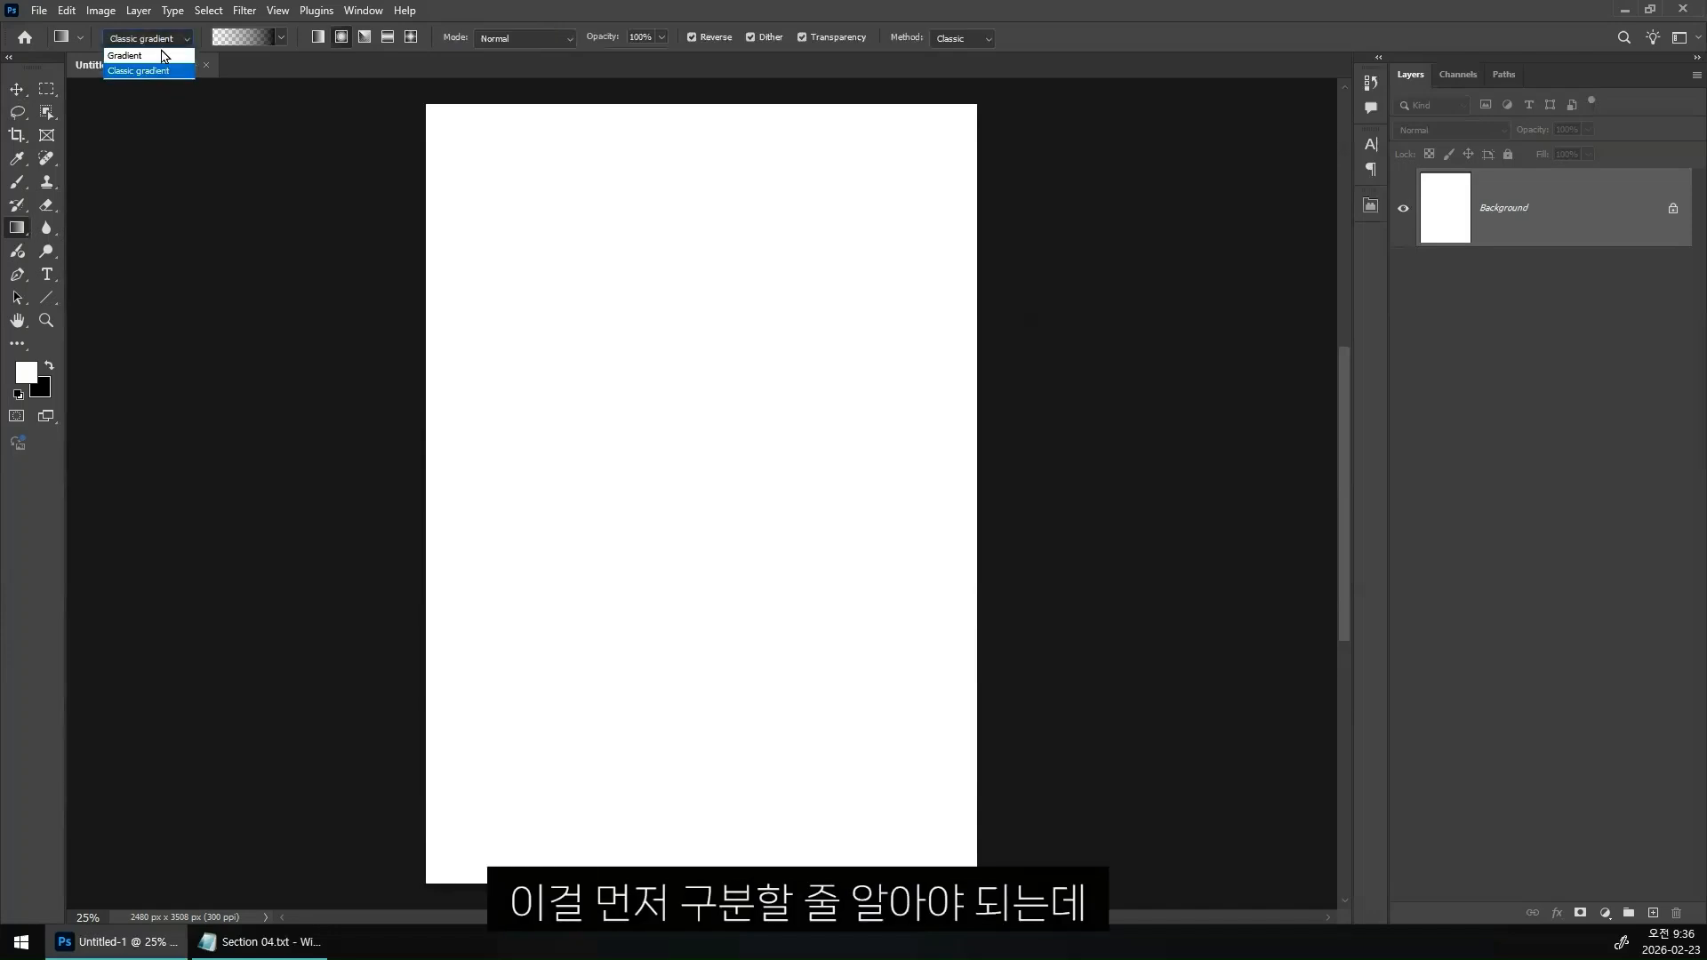
{"action": "left_click", "coordinate": [161, 55]}
{"action": "left_click", "coordinate": [158, 40]}
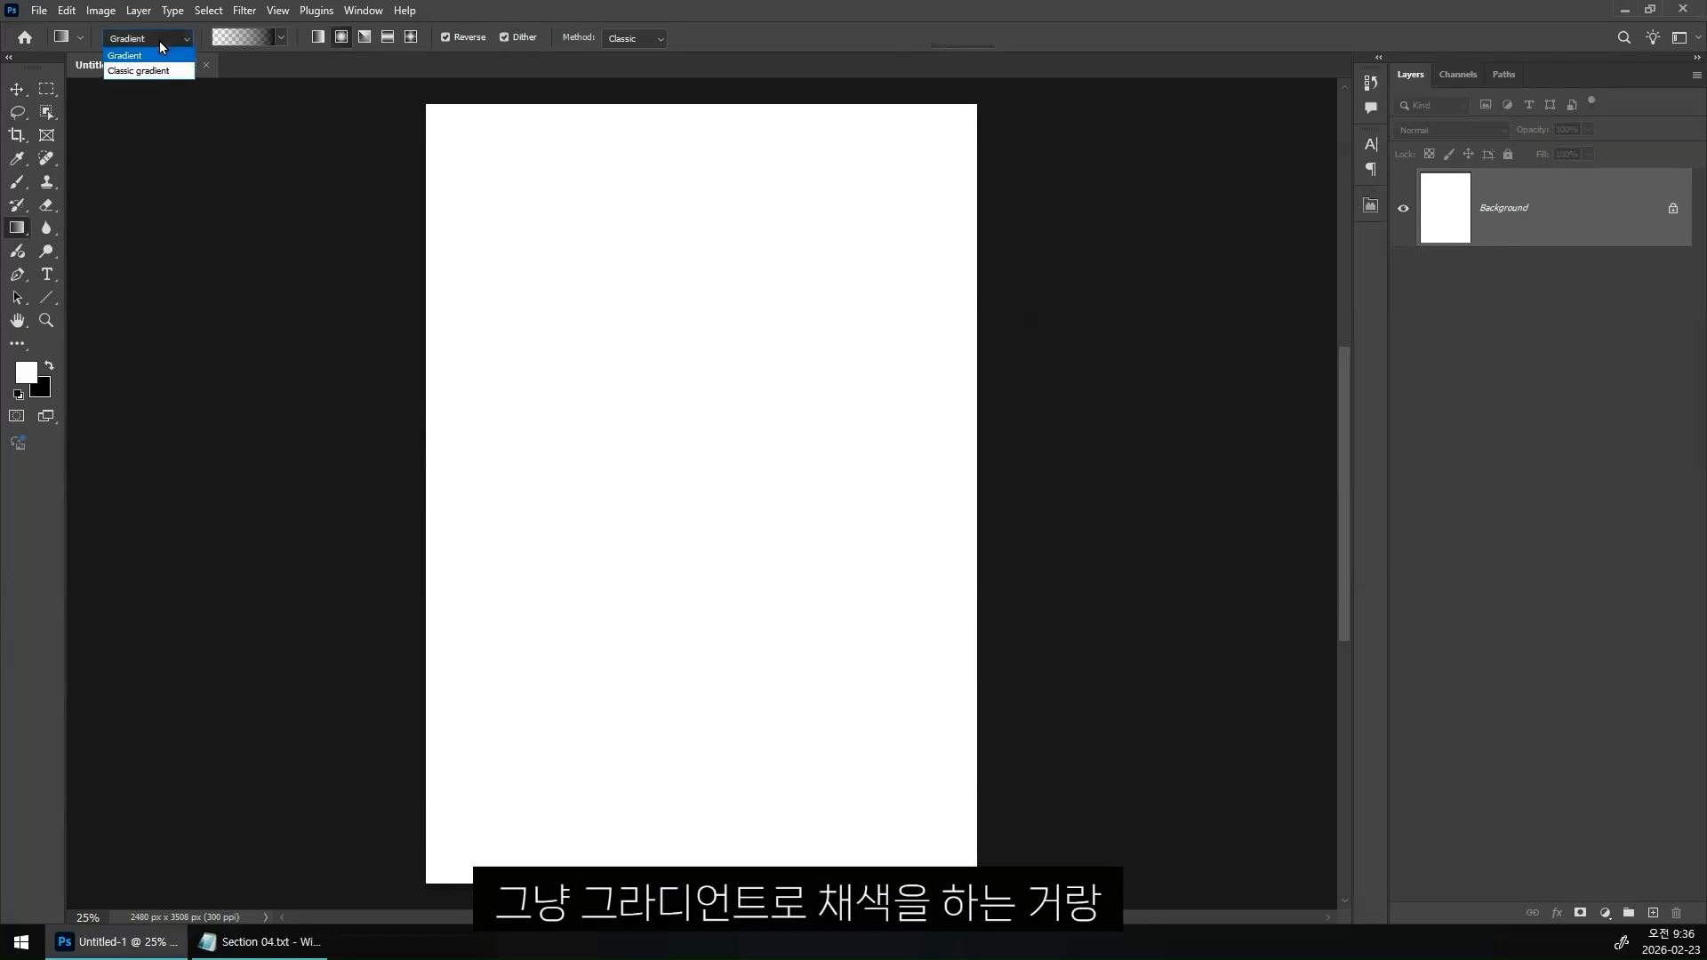
{"action": "left_click", "coordinate": [137, 36]}
{"action": "left_click", "coordinate": [140, 38]}
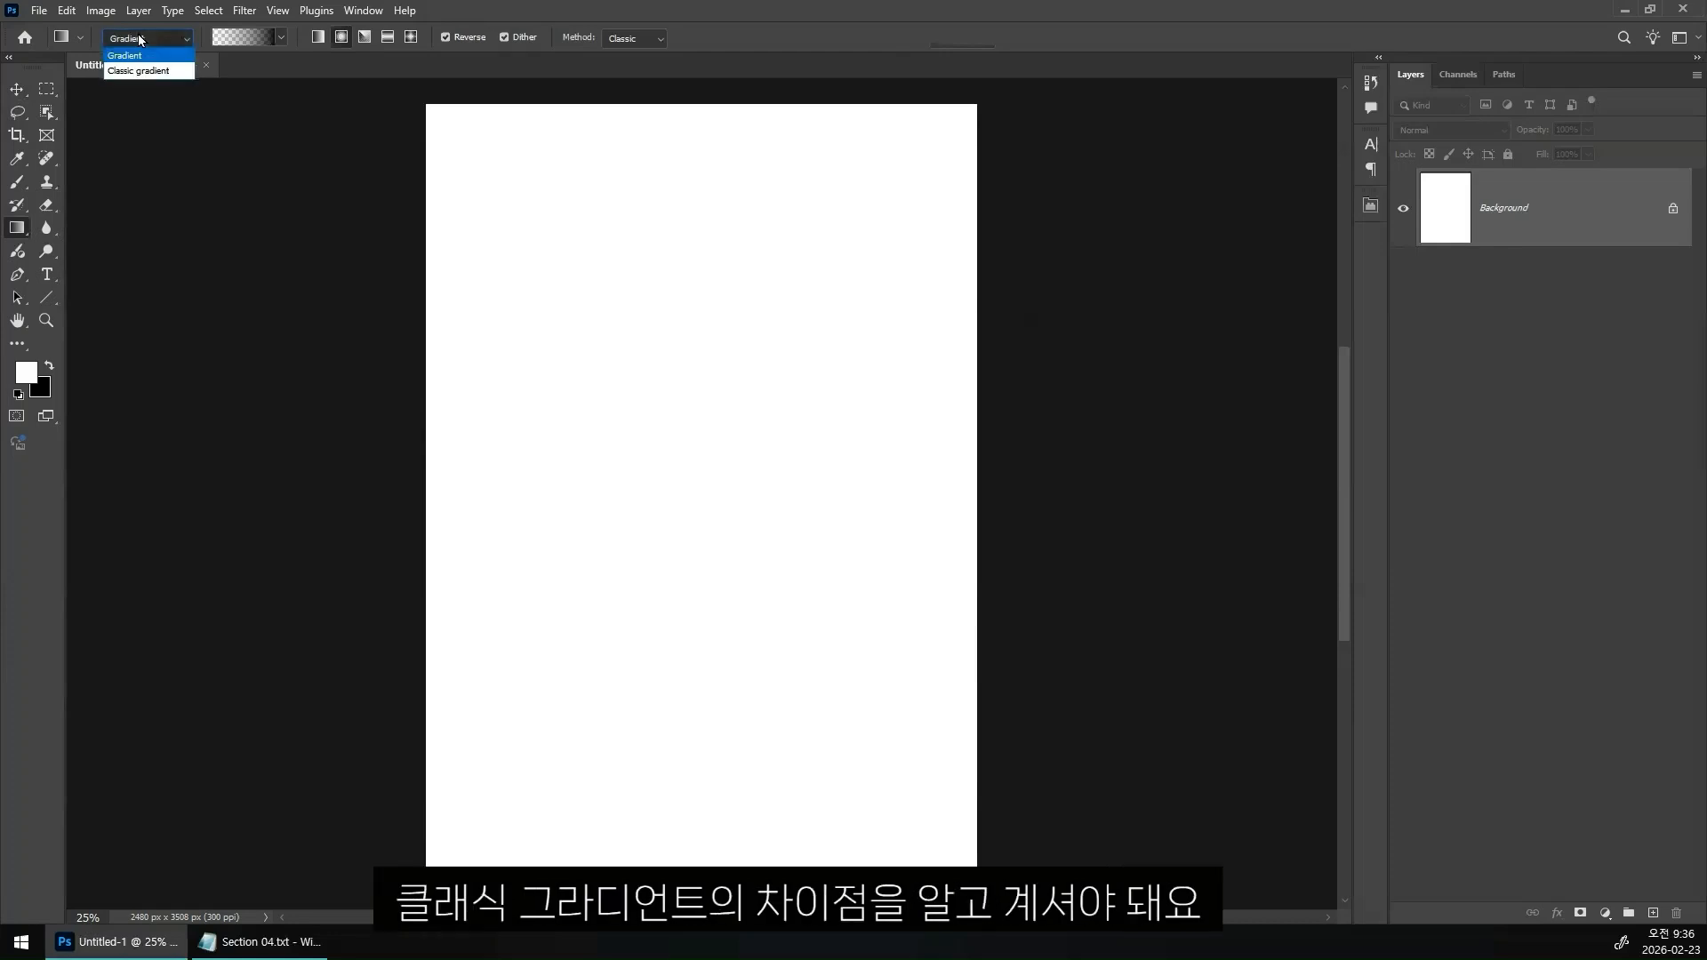
{"action": "left_click", "coordinate": [136, 70]}
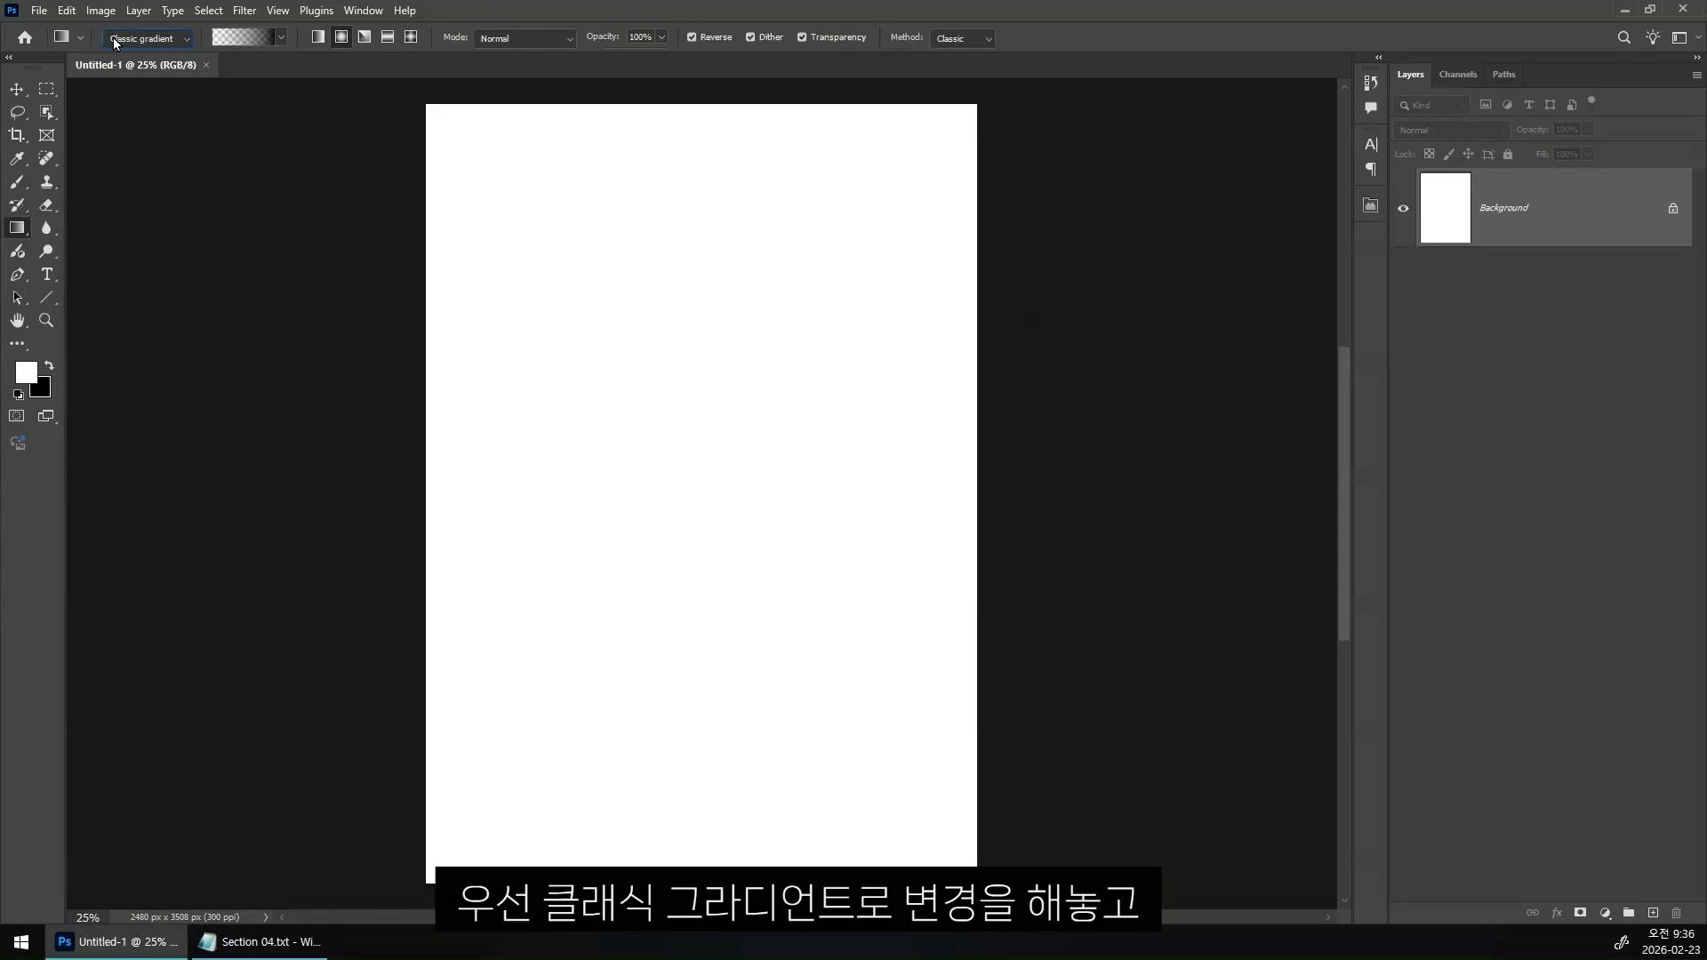
{"action": "left_click", "coordinate": [116, 41]}
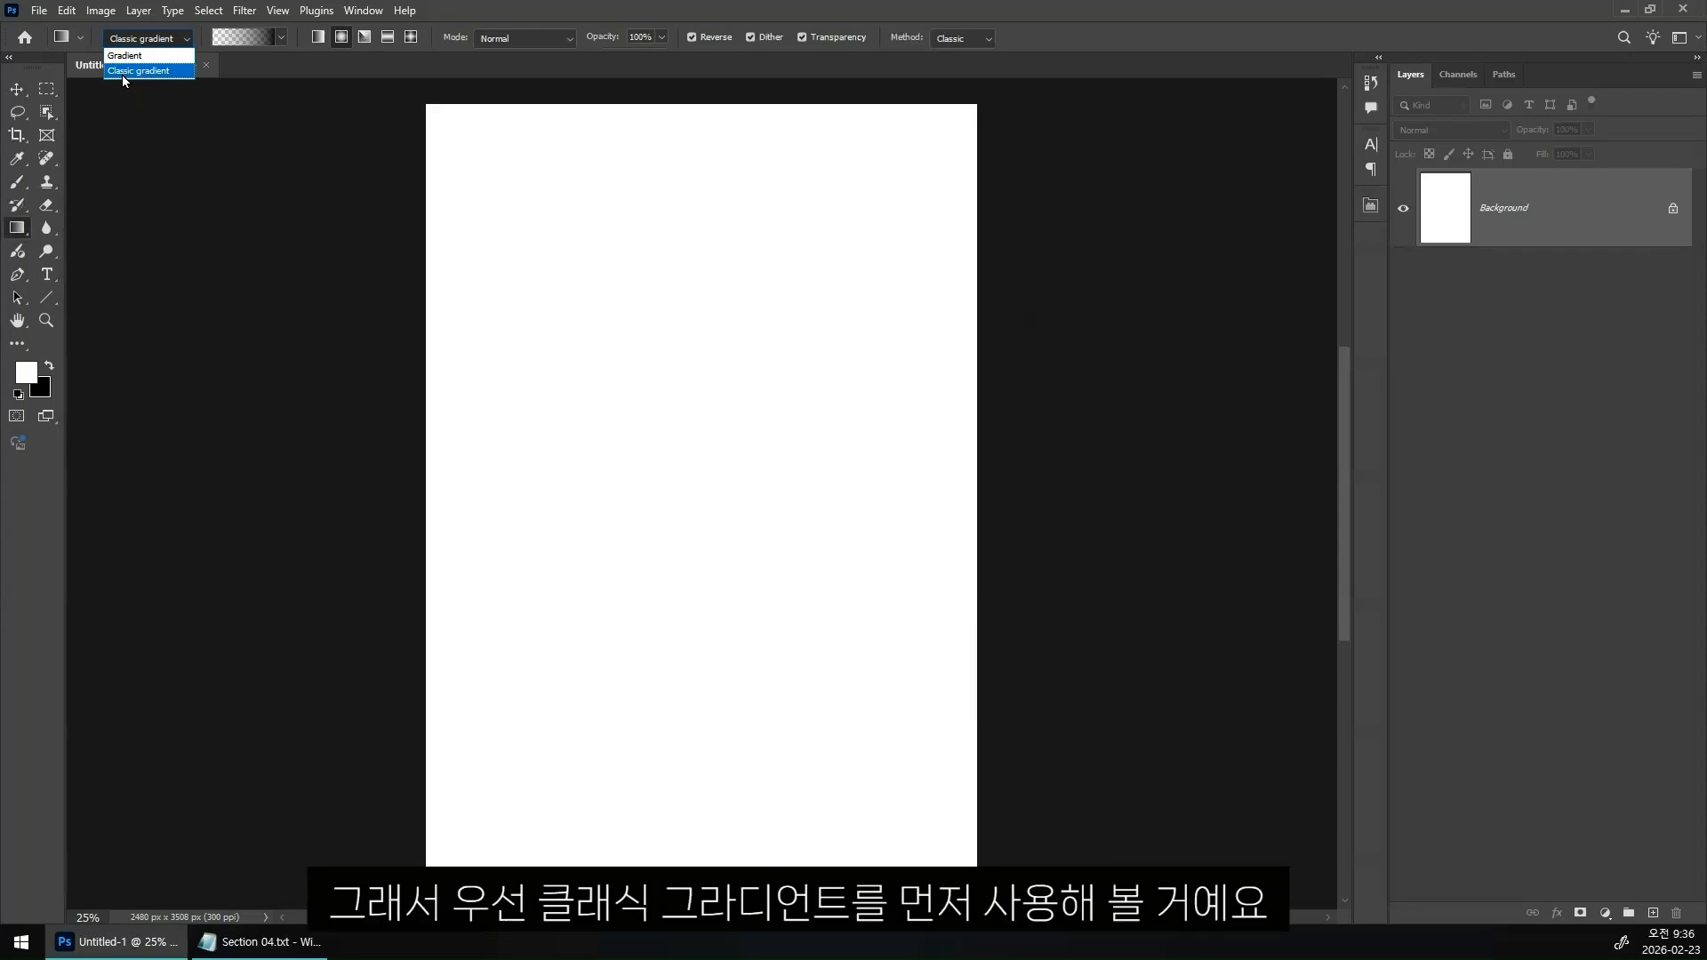
{"action": "left_click", "coordinate": [121, 73]}
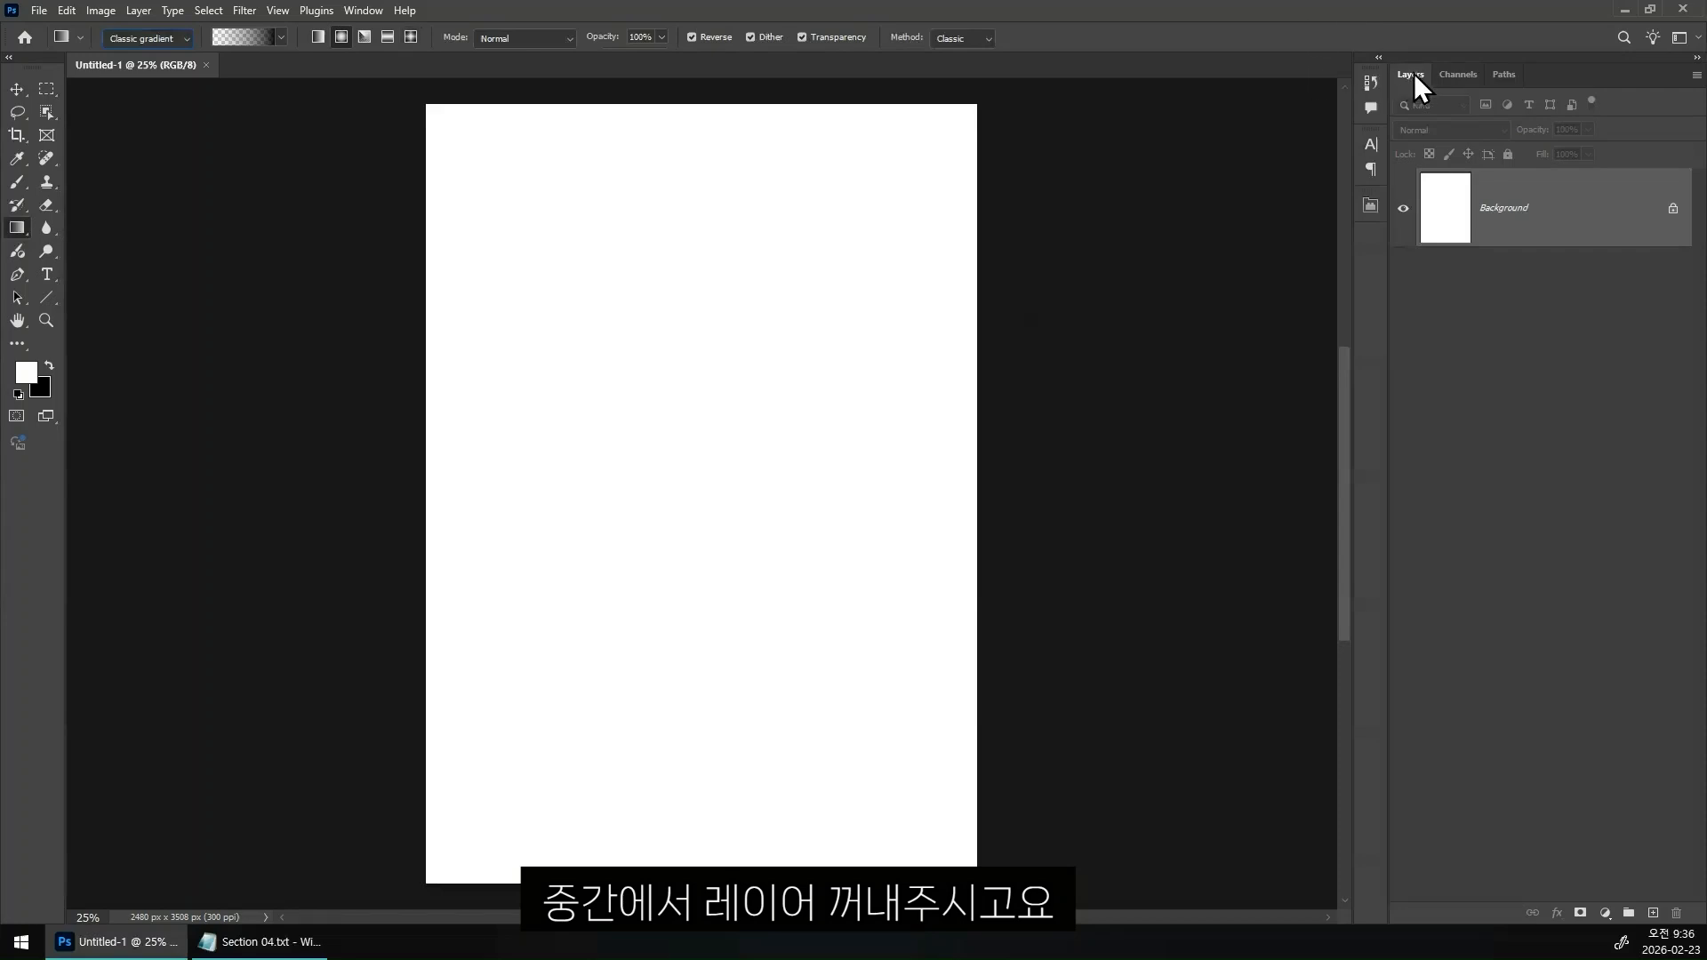
- Detach the Layers panel from the dock, collapse the remaining dock, enlarge the panel and place it beside the canvas
{"action": "left_click_drag", "start_coordinate": [1416, 76], "coordinate": [991, 115]}
{"action": "left_click_drag", "start_coordinate": [1435, 57], "coordinate": [1706, 63]}
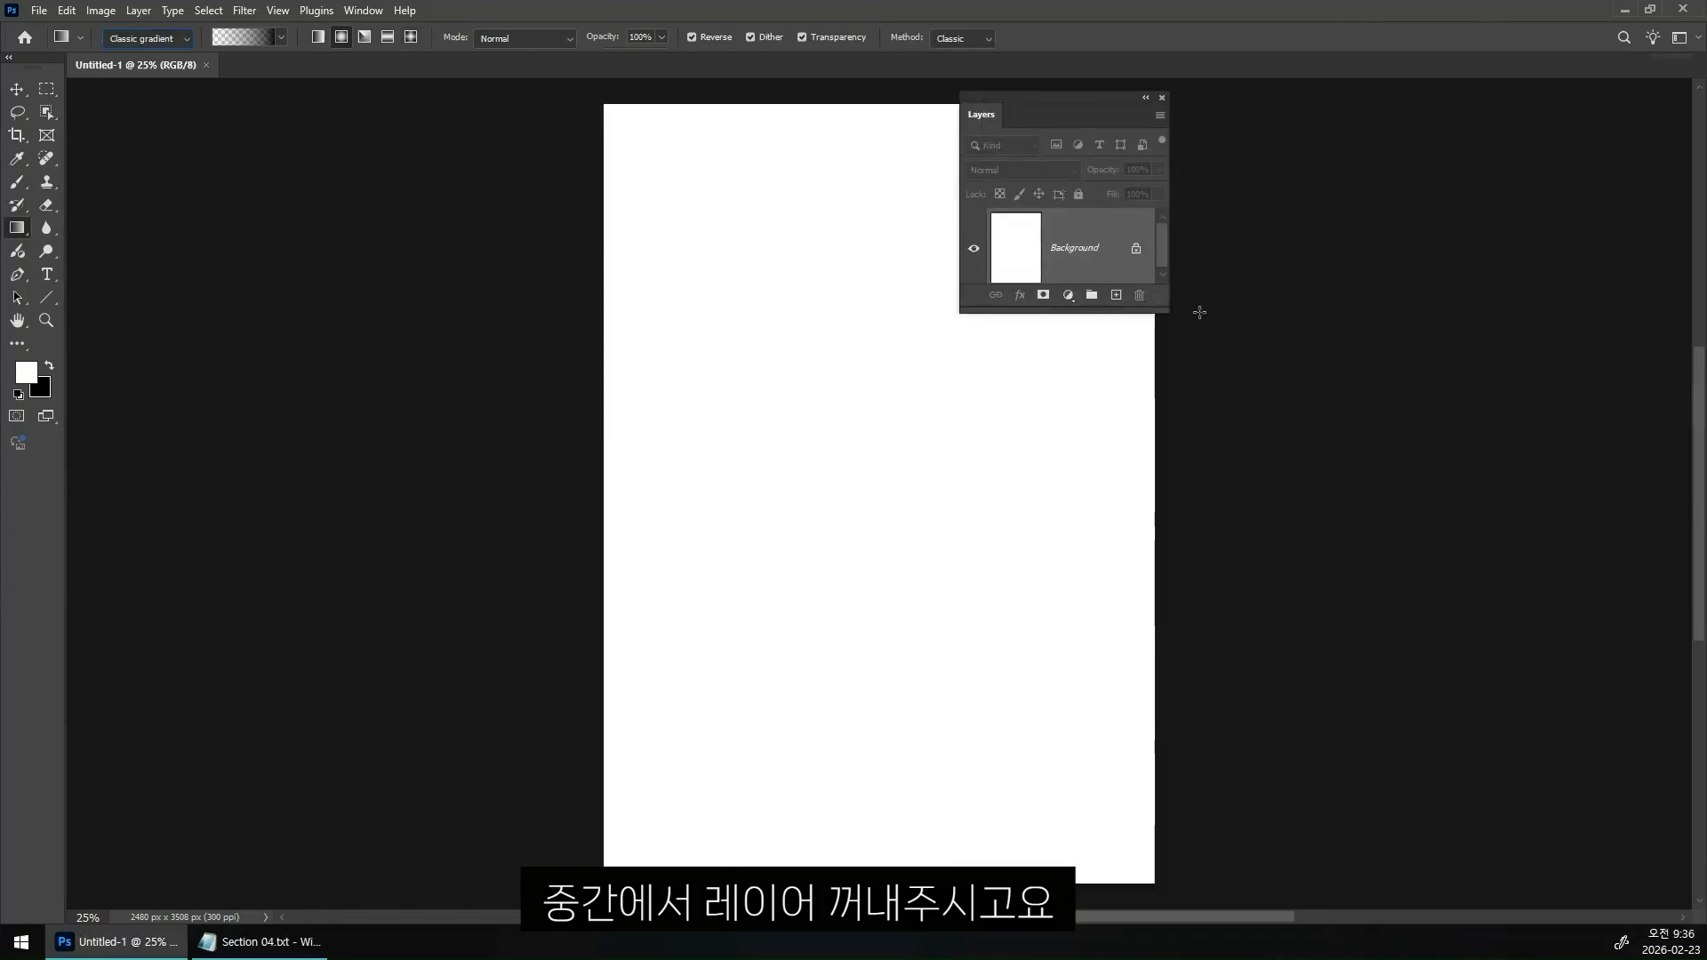
{"action": "left_click_drag", "start_coordinate": [1168, 312], "coordinate": [1314, 433]}
{"action": "left_click_drag", "start_coordinate": [985, 118], "coordinate": [1243, 134]}
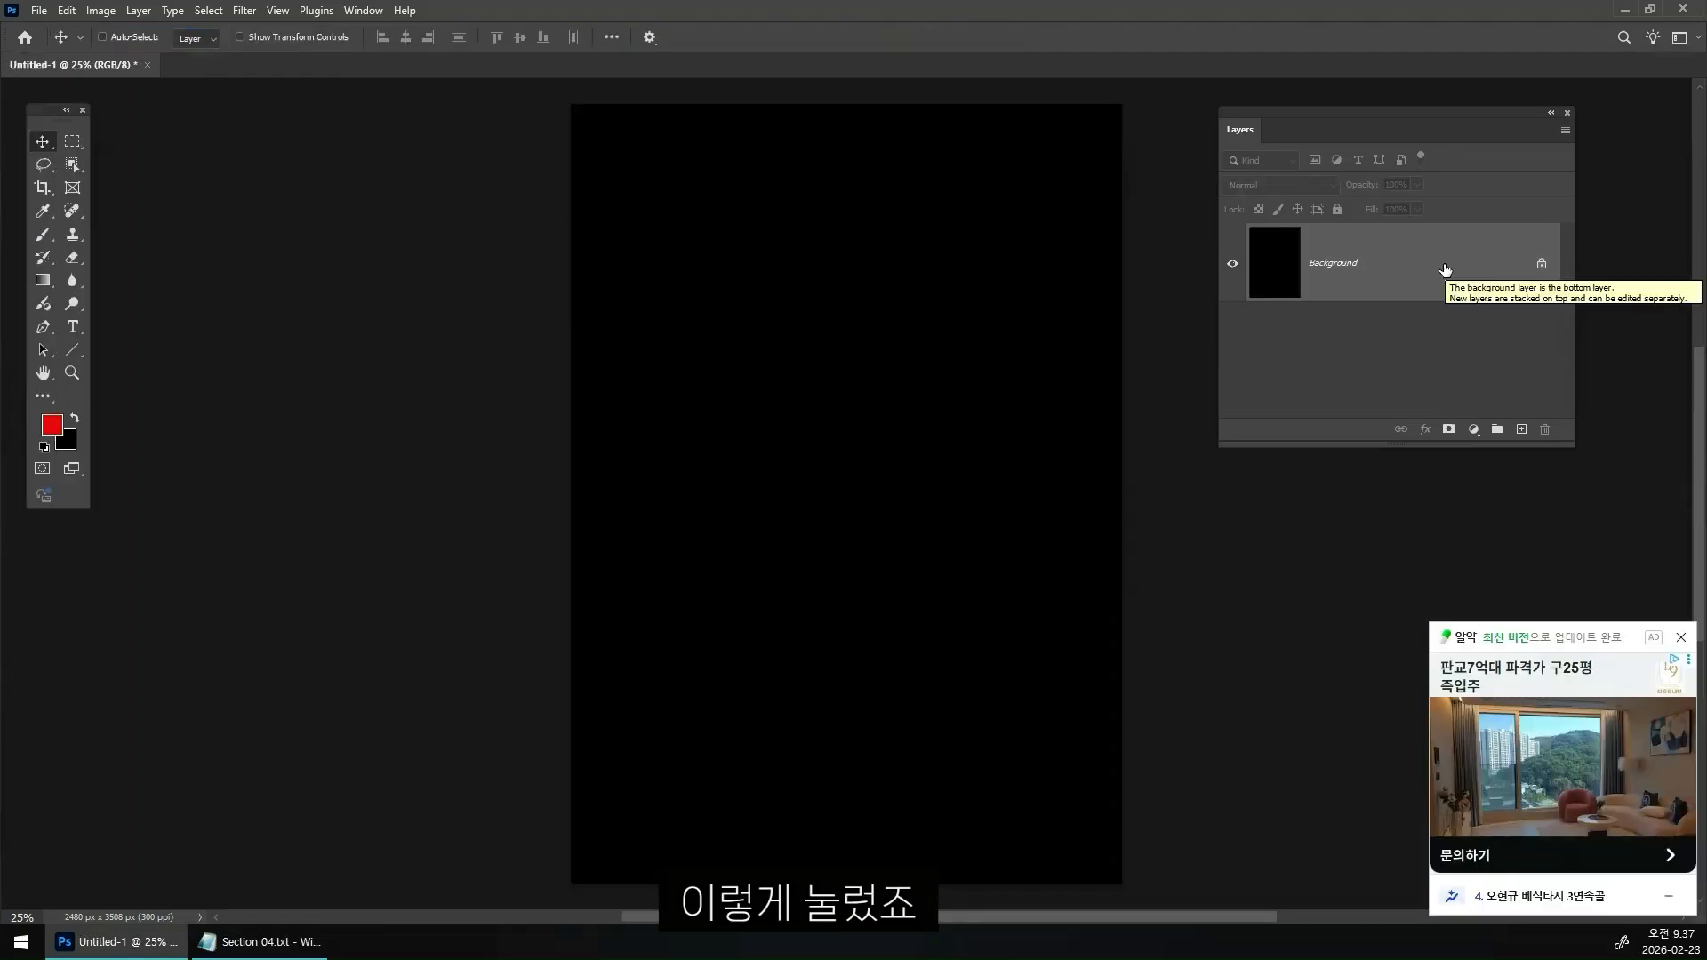
- Fill the Background layer with the red foreground colour and refill it with the black background colour
{"action": "key", "text": "alt+Delete"}
{"action": "key", "text": "ctrl+Delete"}
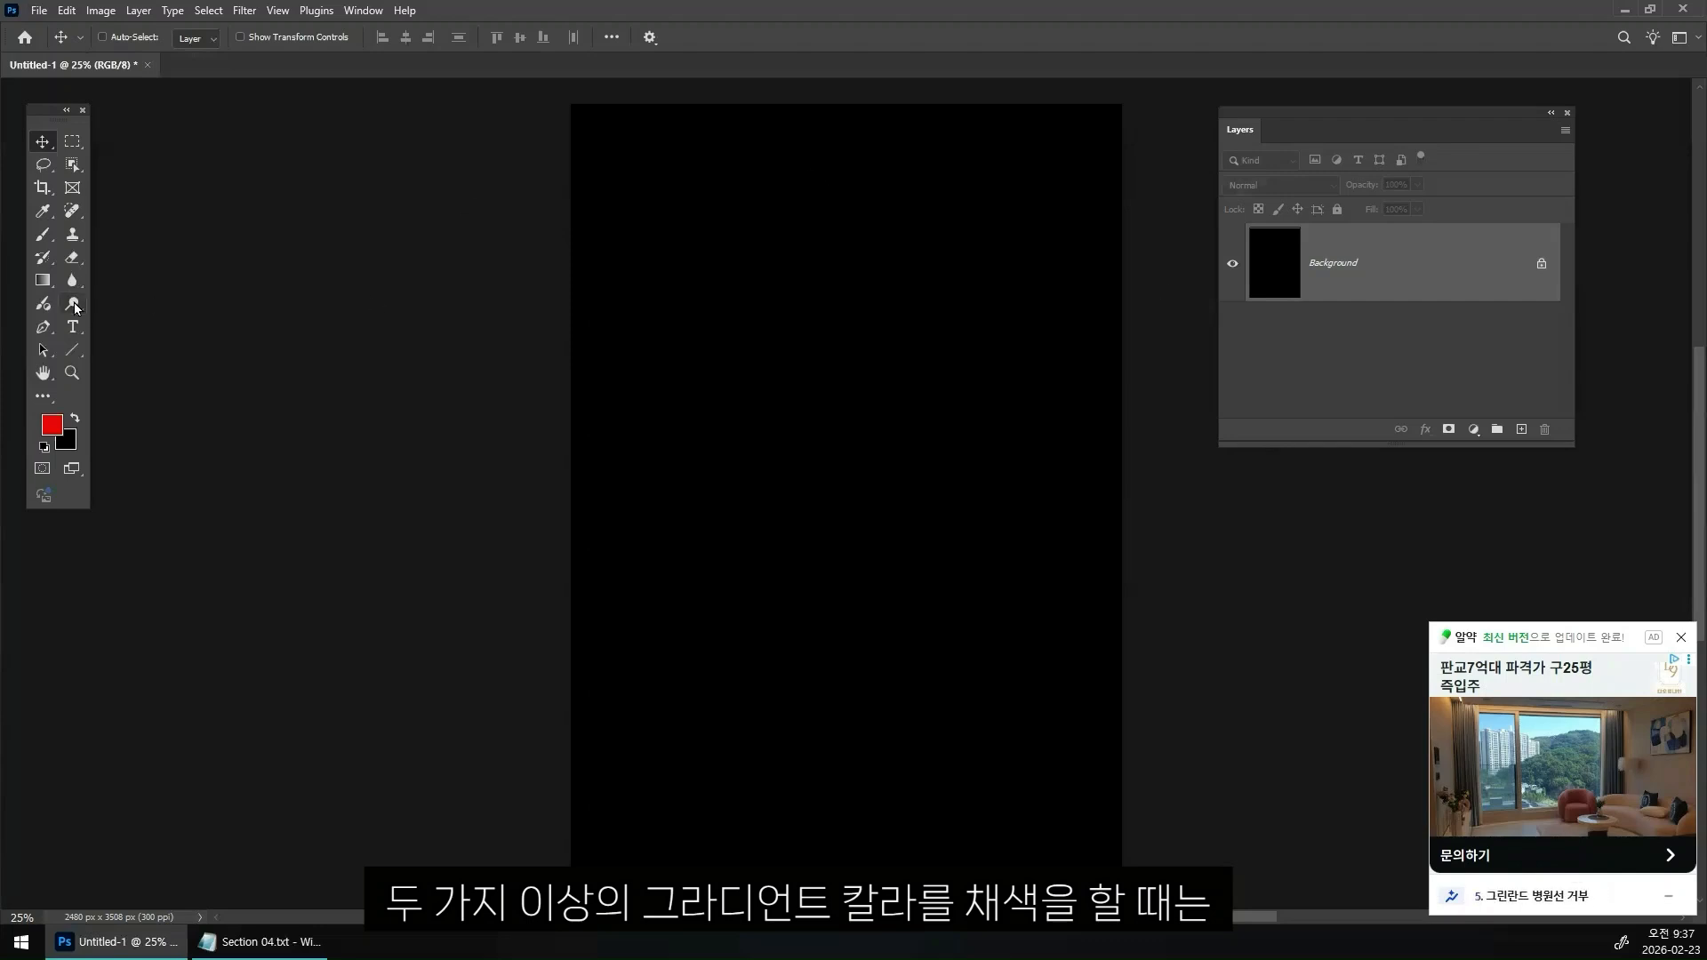
- With the Gradient tool active, fill the Background layer with default white as foreground colour and add a new empty layer
{"action": "left_click", "coordinate": [42, 281]}
{"action": "left_click", "coordinate": [43, 447]}
{"action": "left_click", "coordinate": [75, 419]}
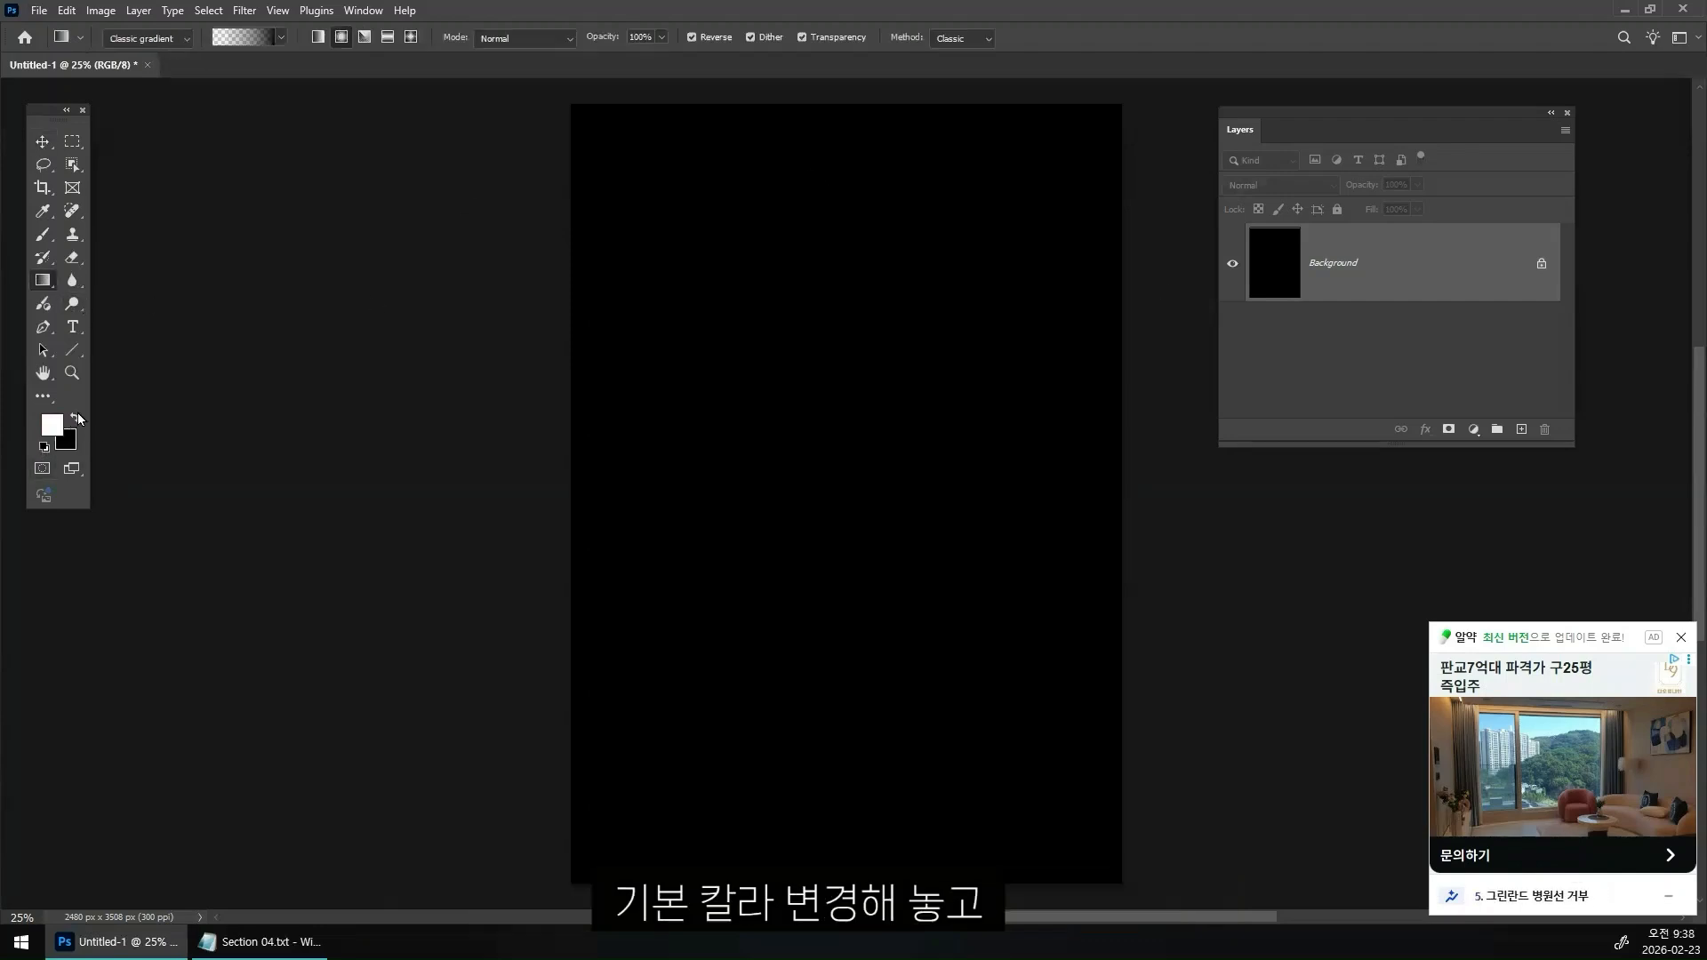
{"action": "key", "text": "alt+BackSpace"}
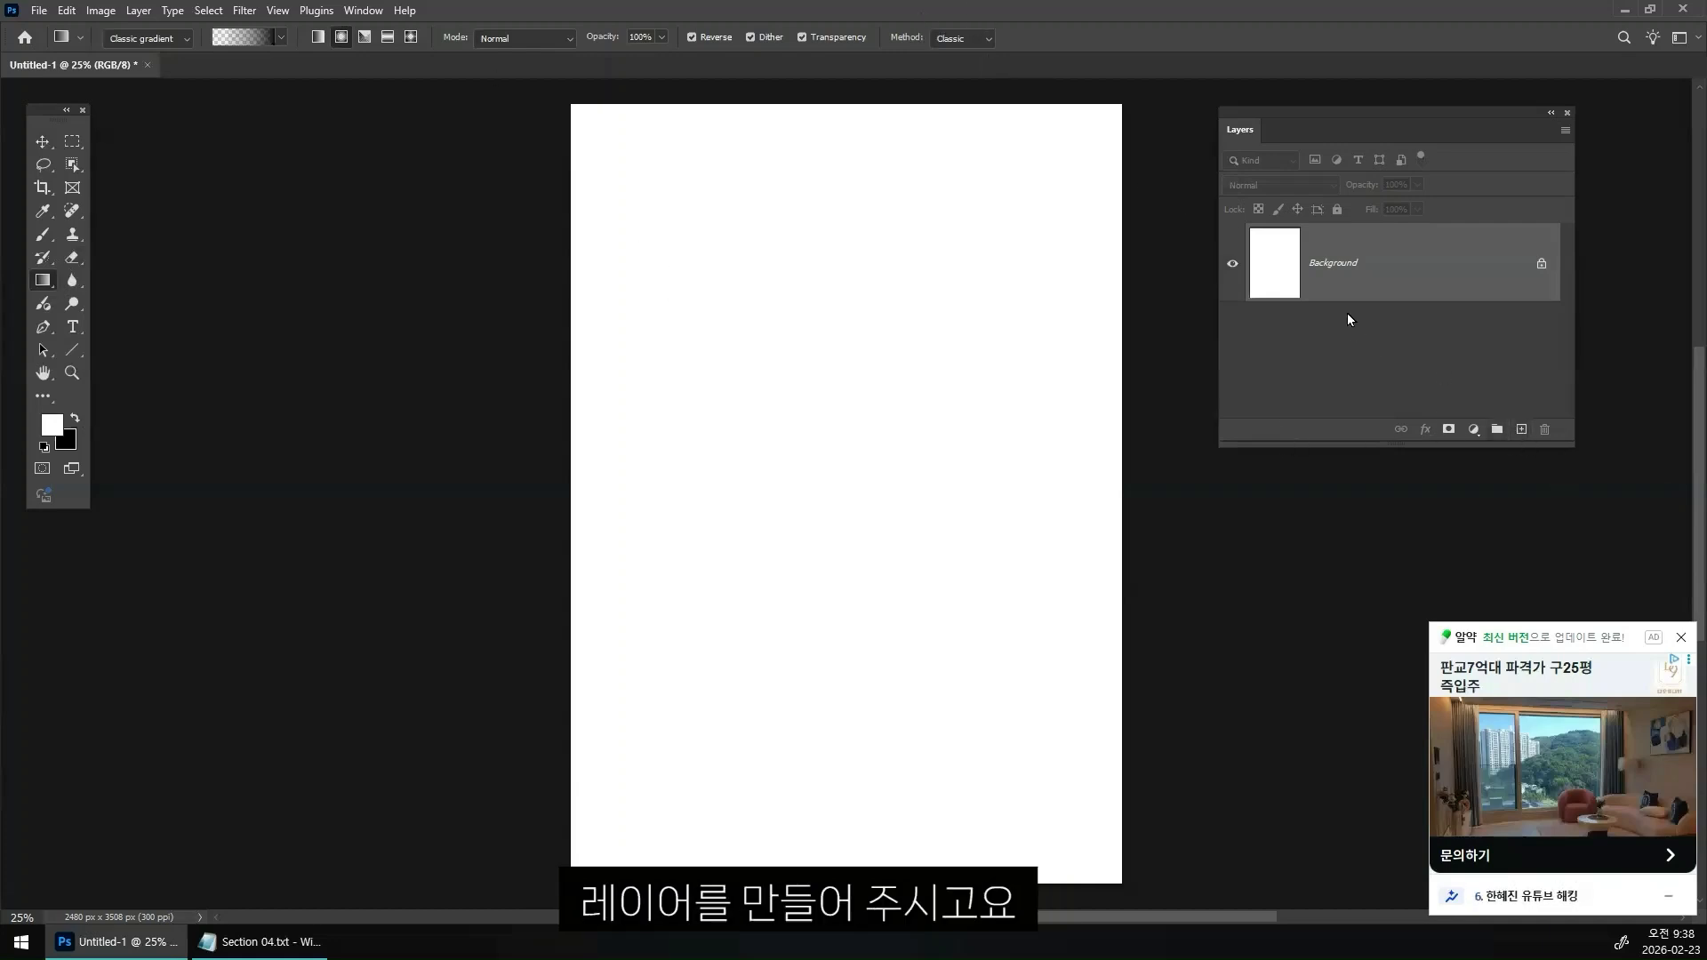
{"action": "left_click", "coordinate": [1521, 430]}
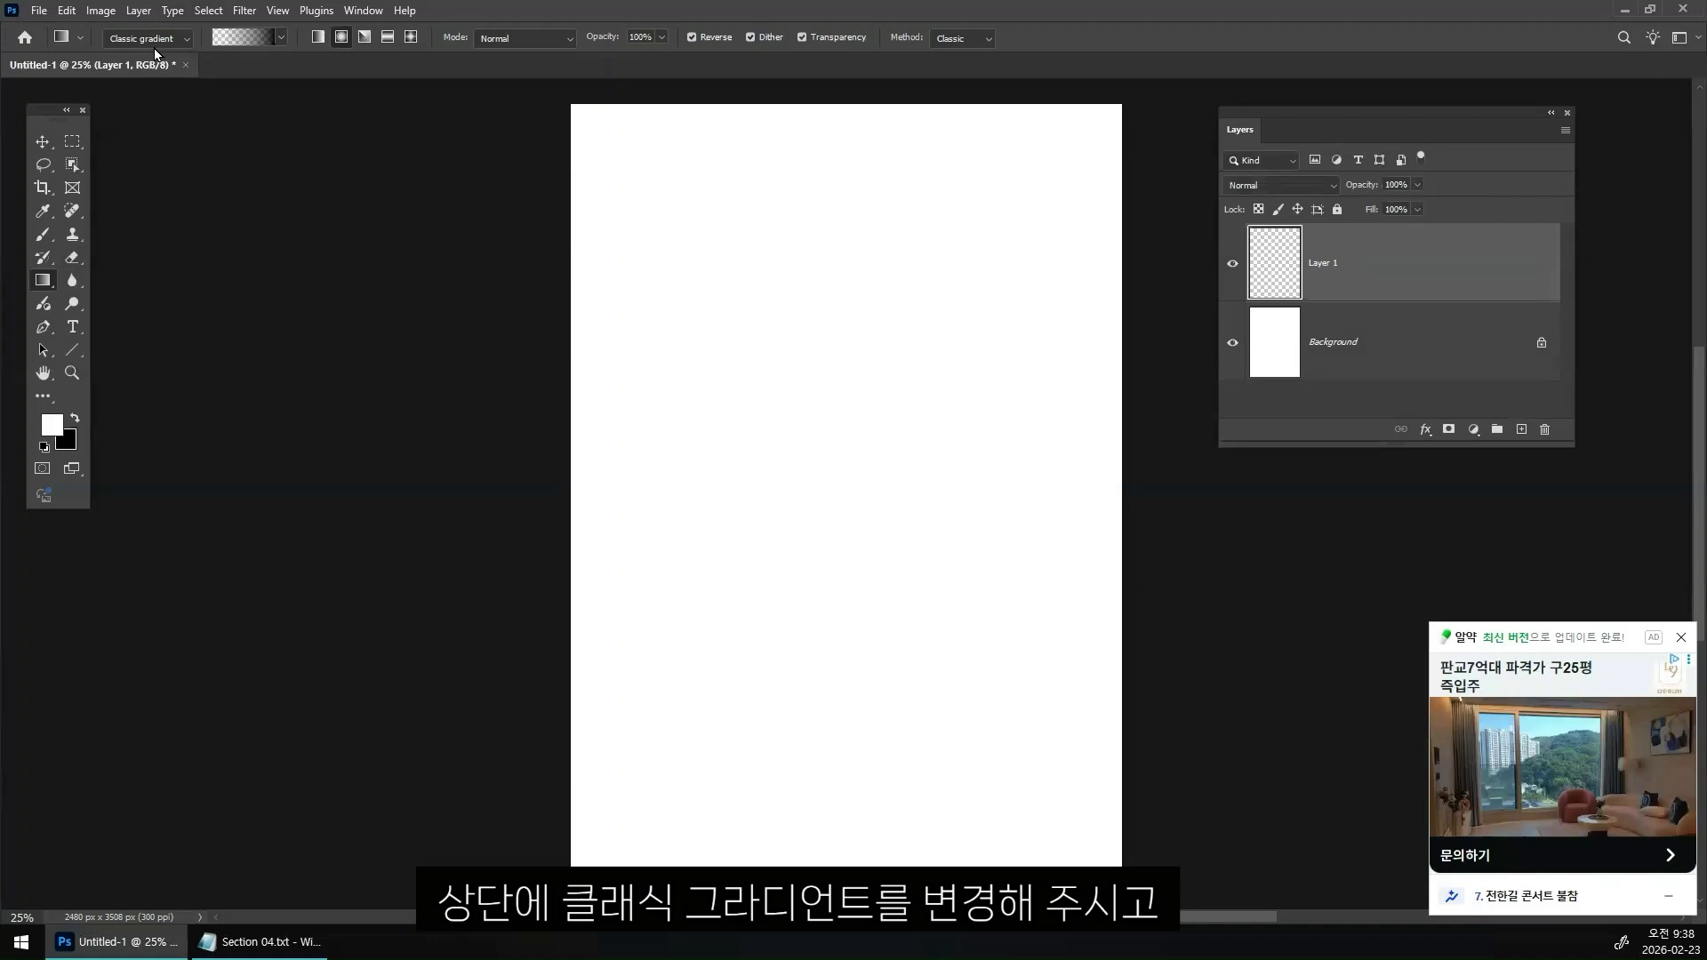
{"action": "left_click", "coordinate": [235, 41]}
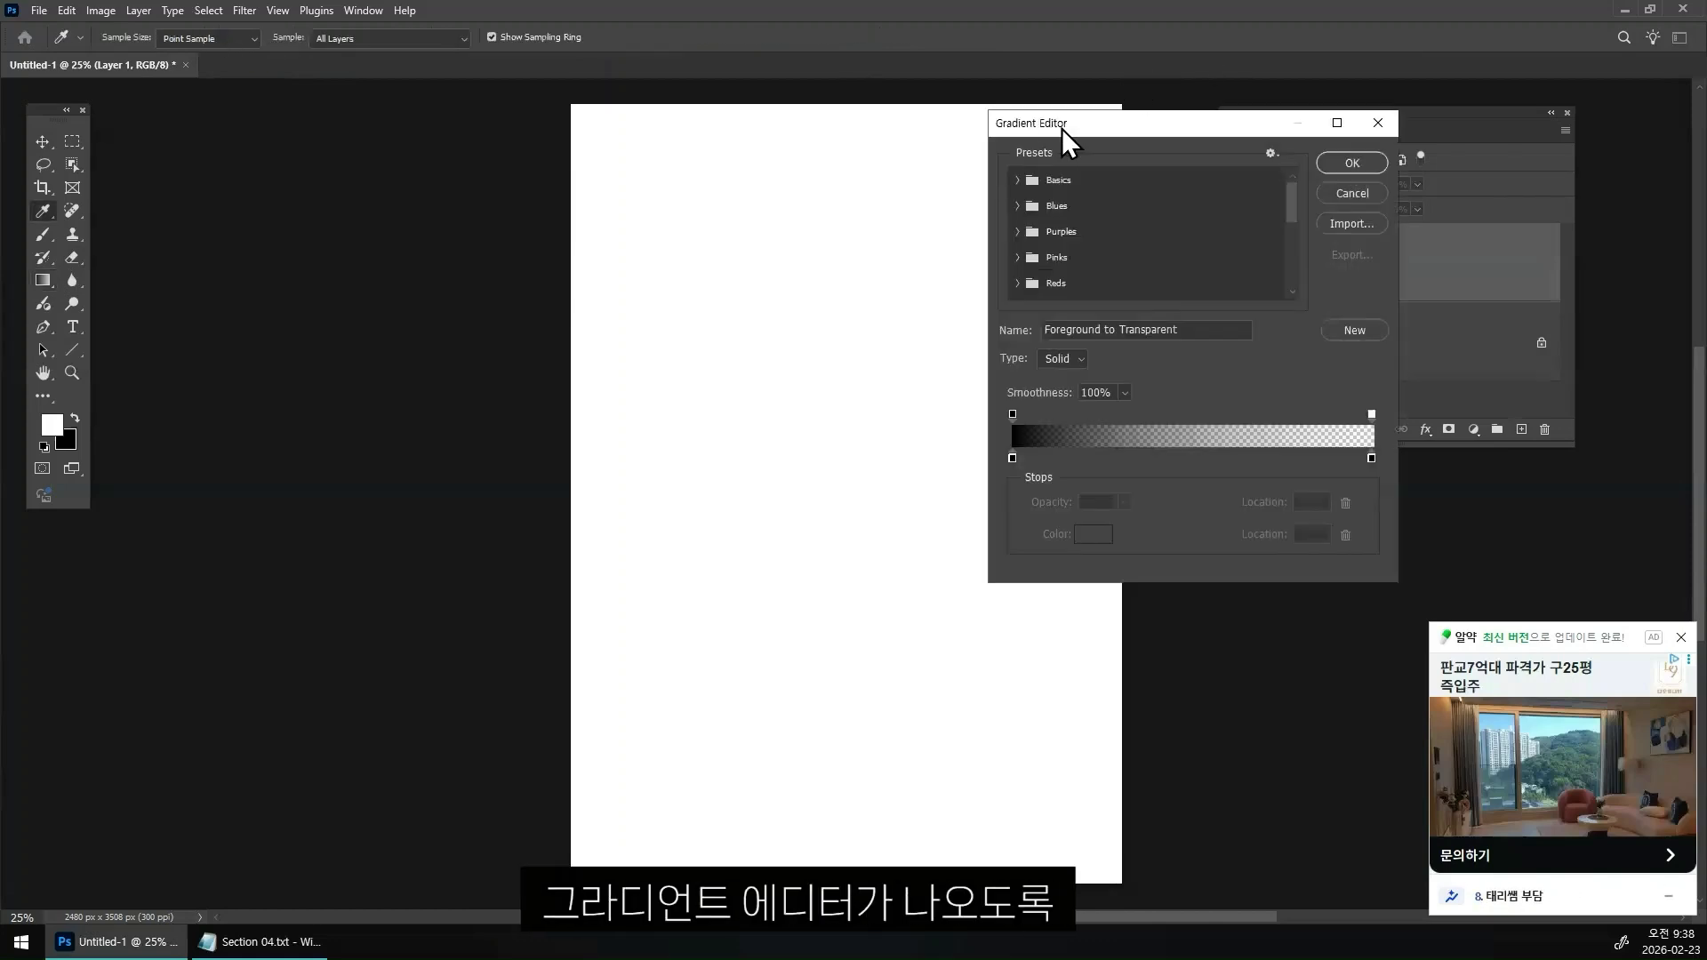
{"action": "left_click_drag", "start_coordinate": [1036, 133], "coordinate": [863, 134]}
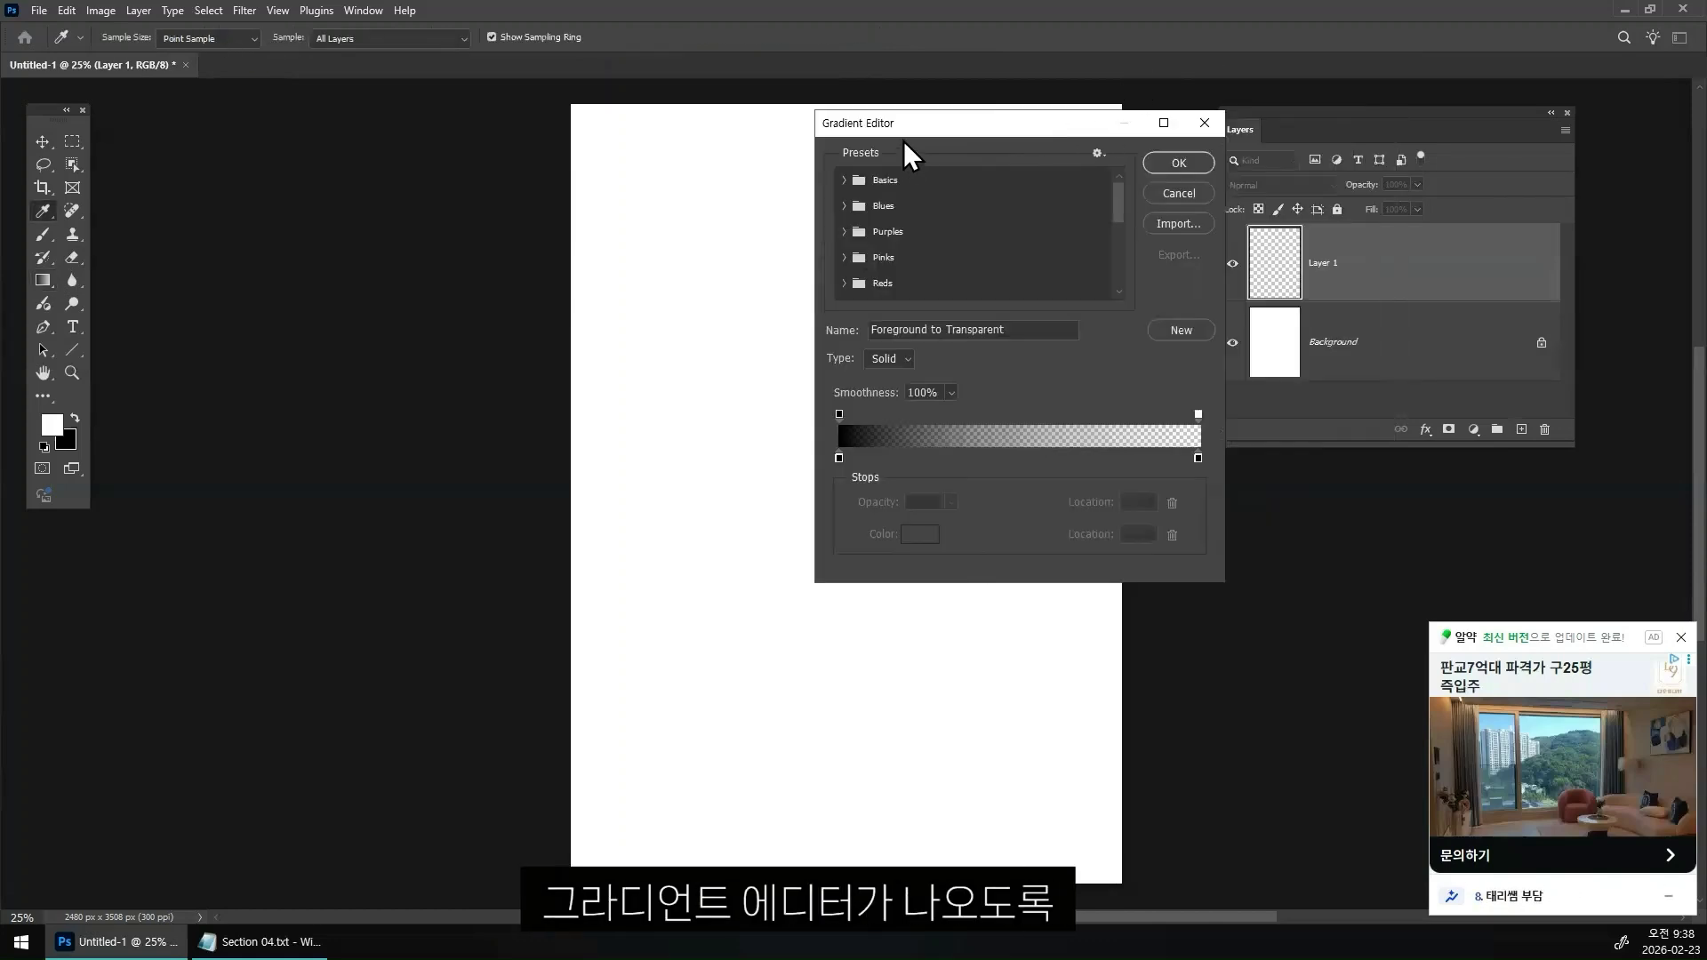
{"action": "left_click", "coordinate": [1172, 185]}
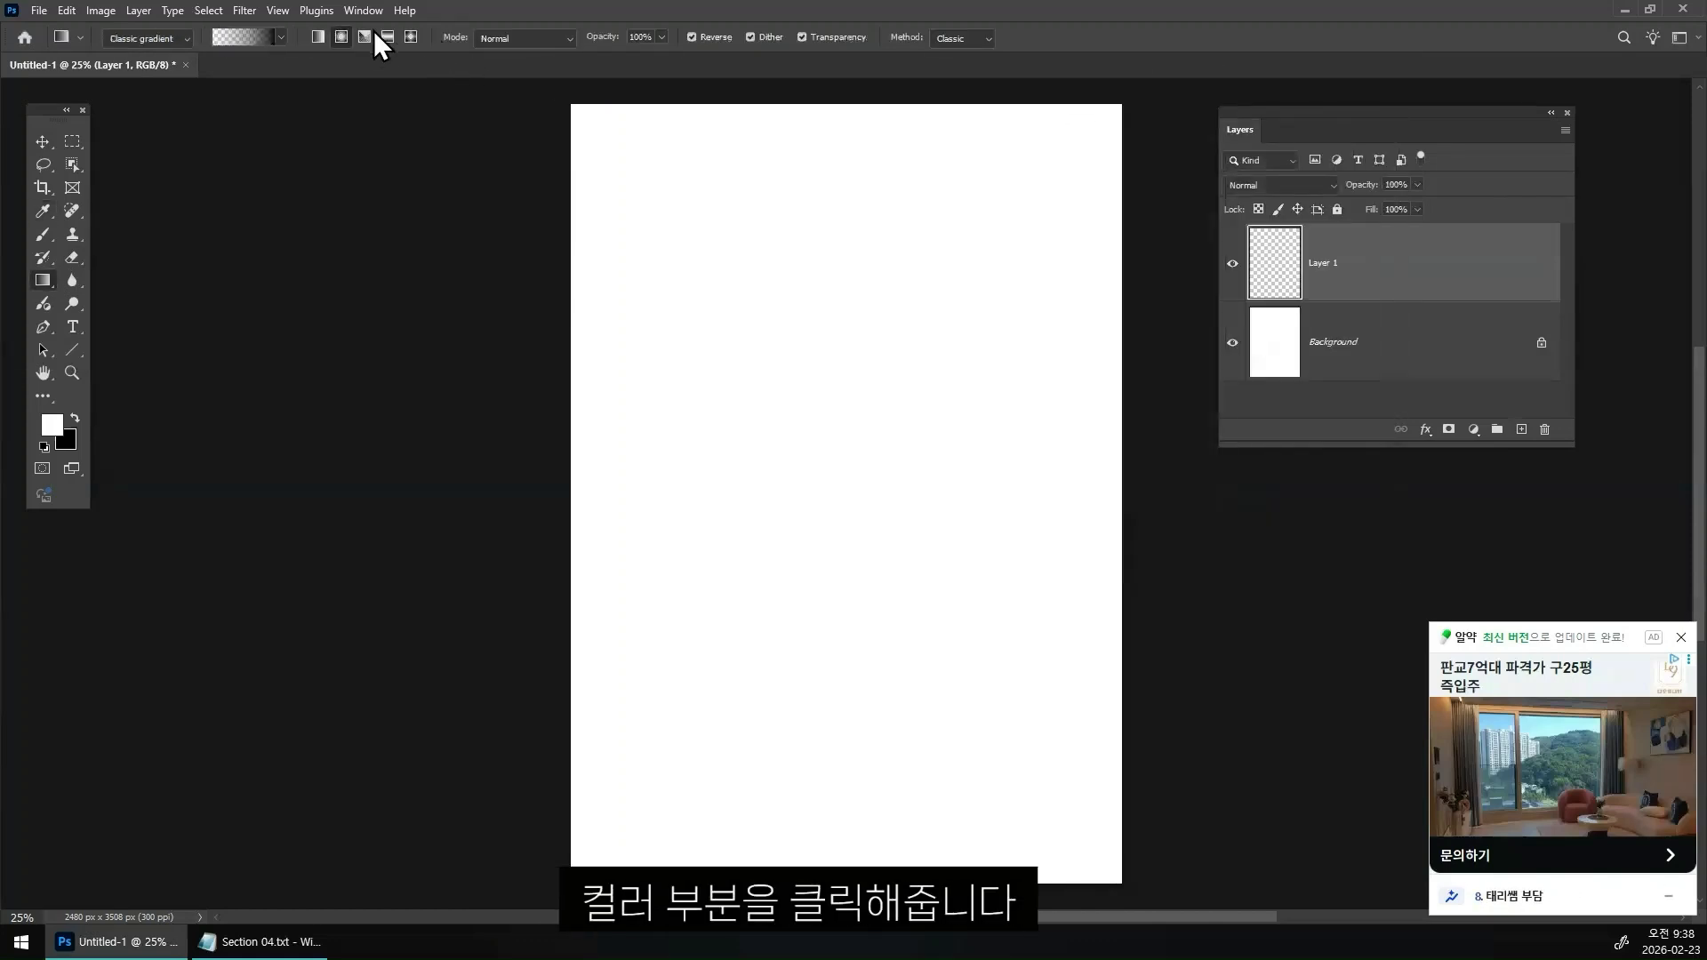
{"action": "left_click", "coordinate": [240, 39]}
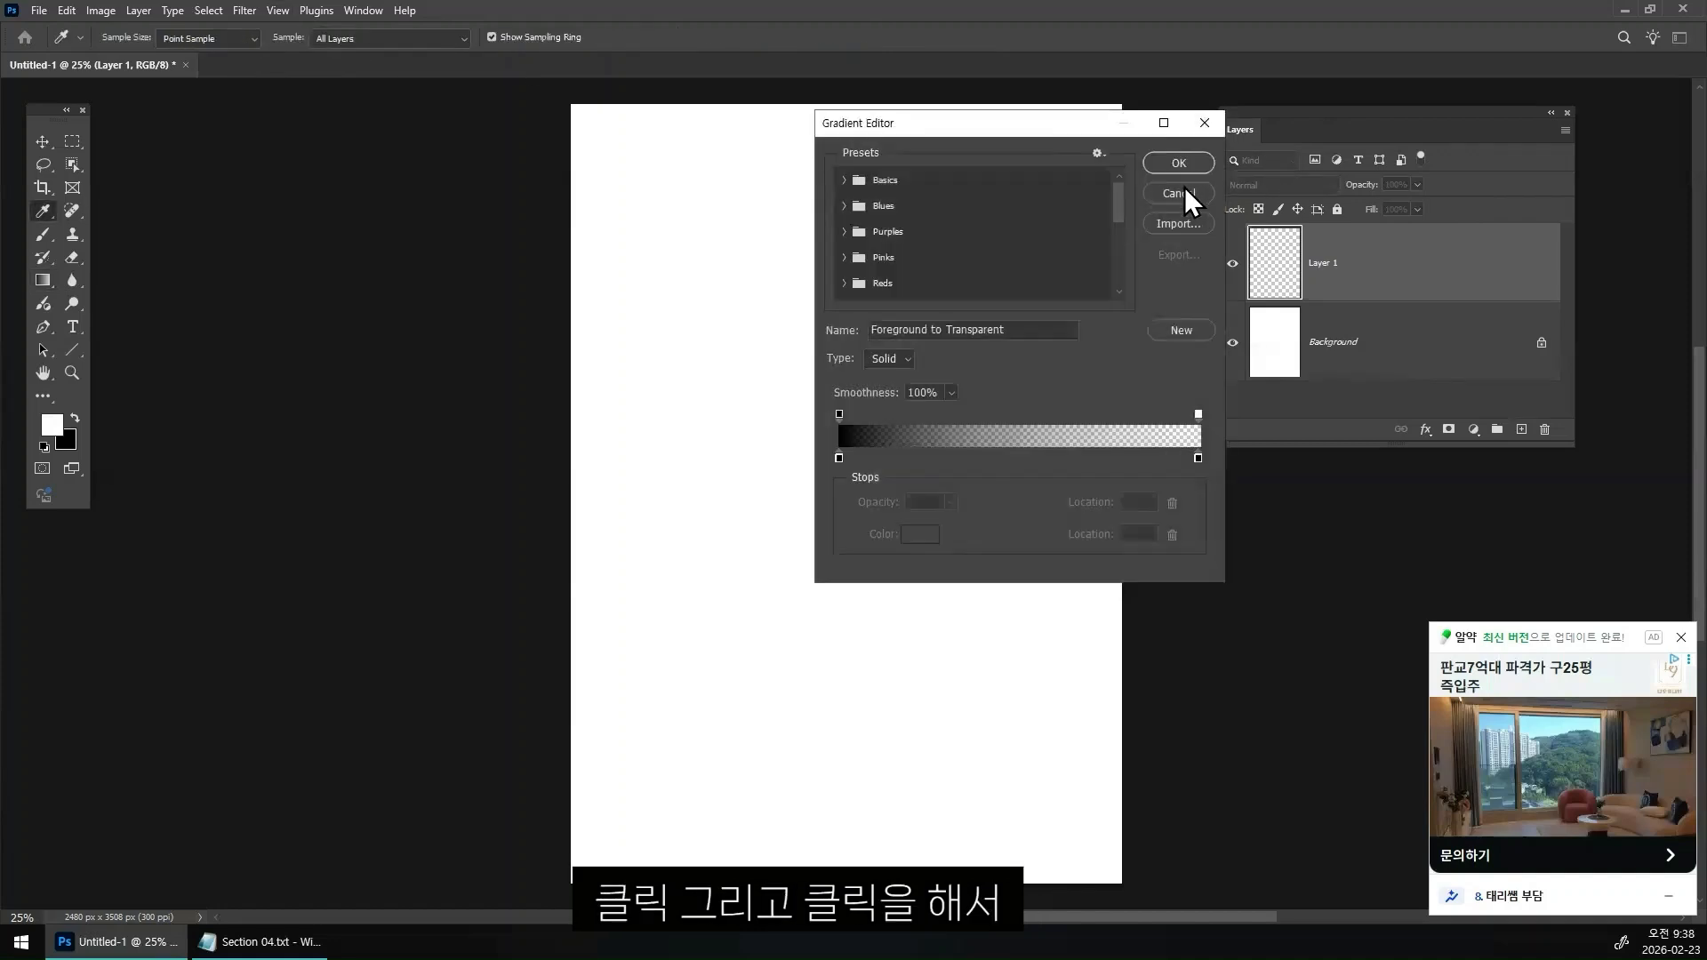
{"action": "left_click", "coordinate": [1184, 185]}
{"action": "left_click", "coordinate": [242, 39]}
{"action": "left_click", "coordinate": [1190, 194]}
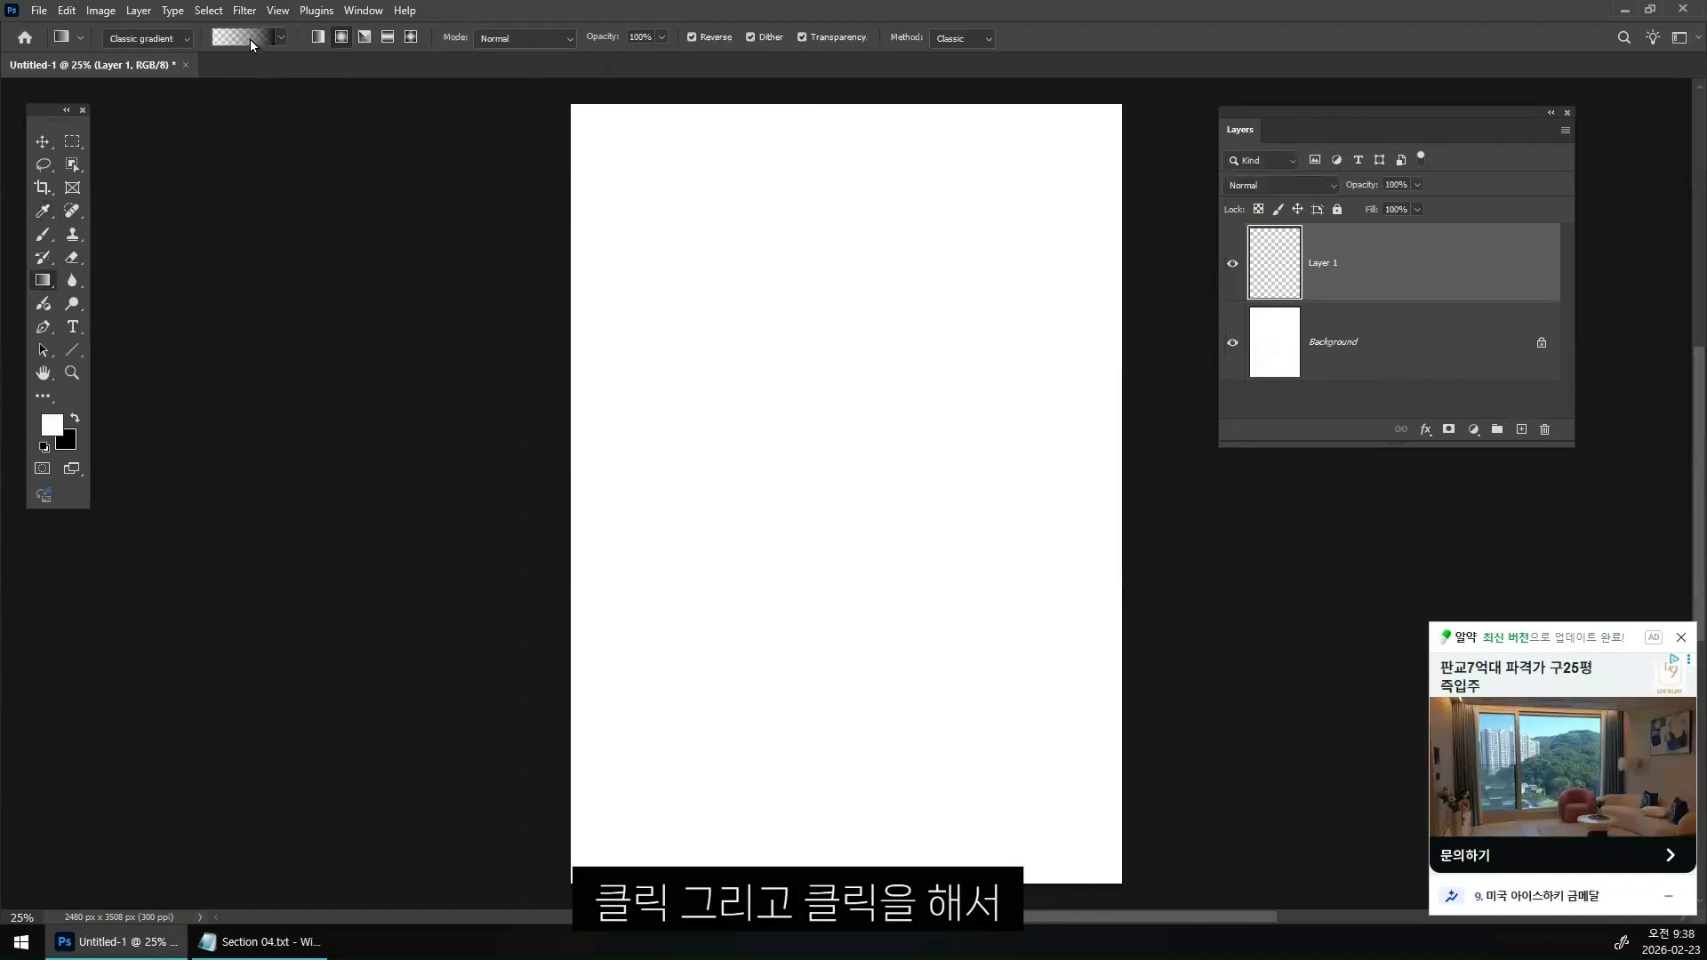
{"action": "left_click", "coordinate": [252, 40]}
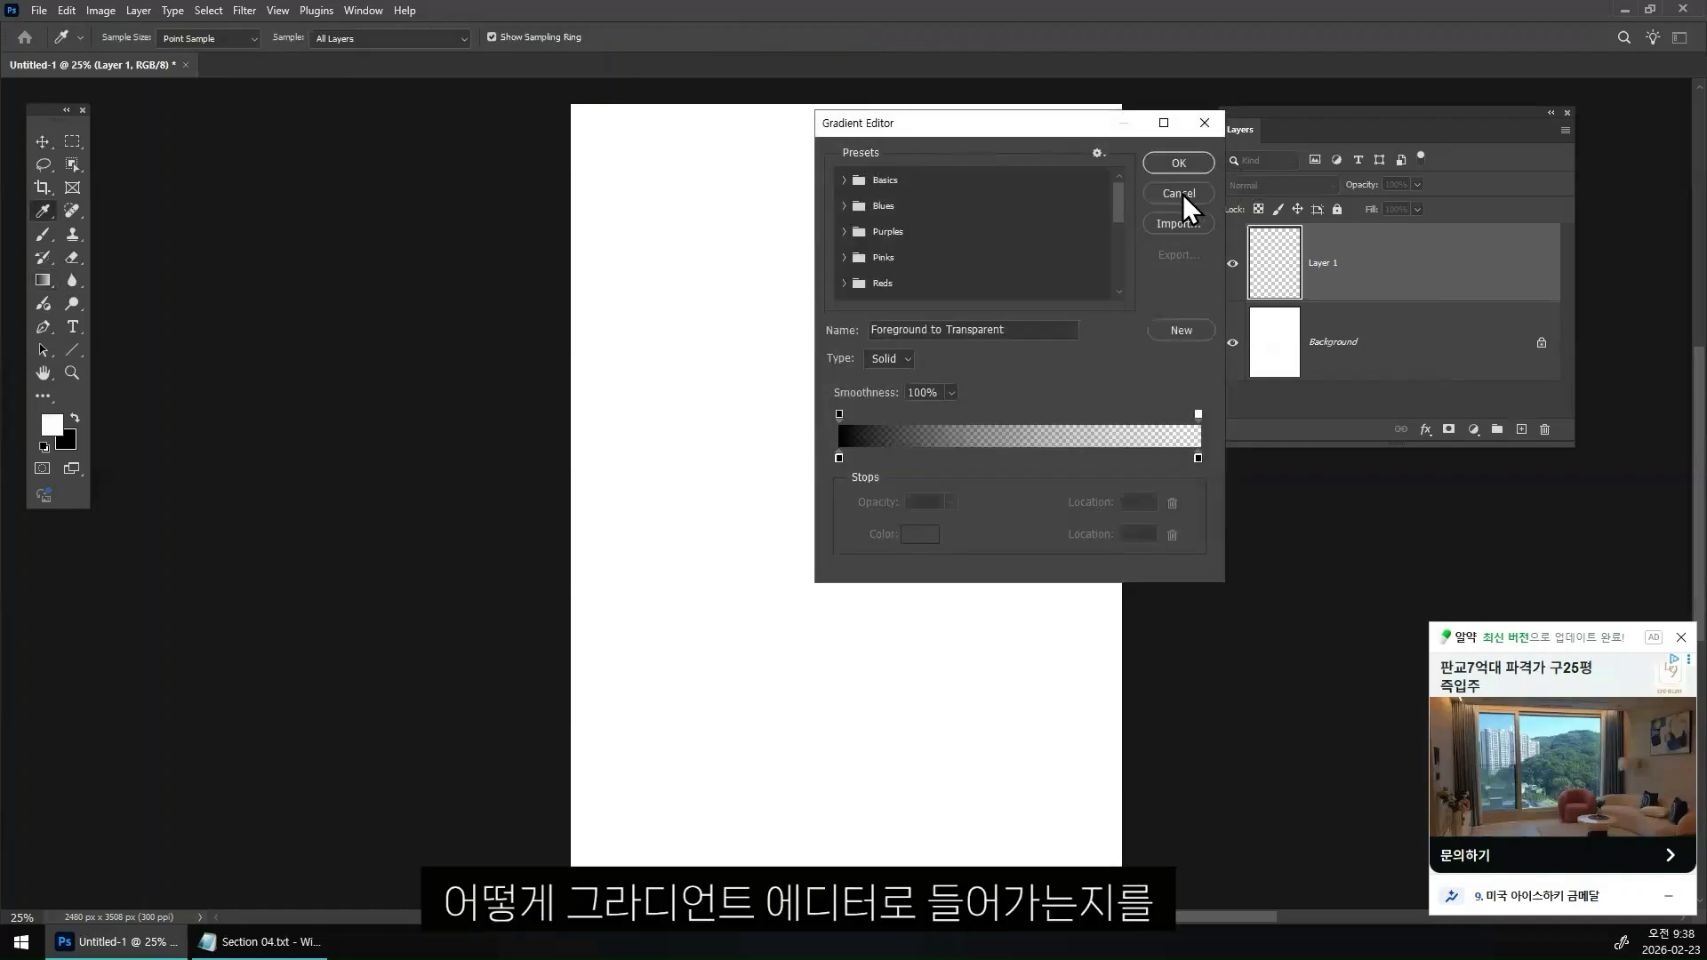
{"action": "left_click", "coordinate": [1183, 192]}
{"action": "left_click", "coordinate": [252, 40]}
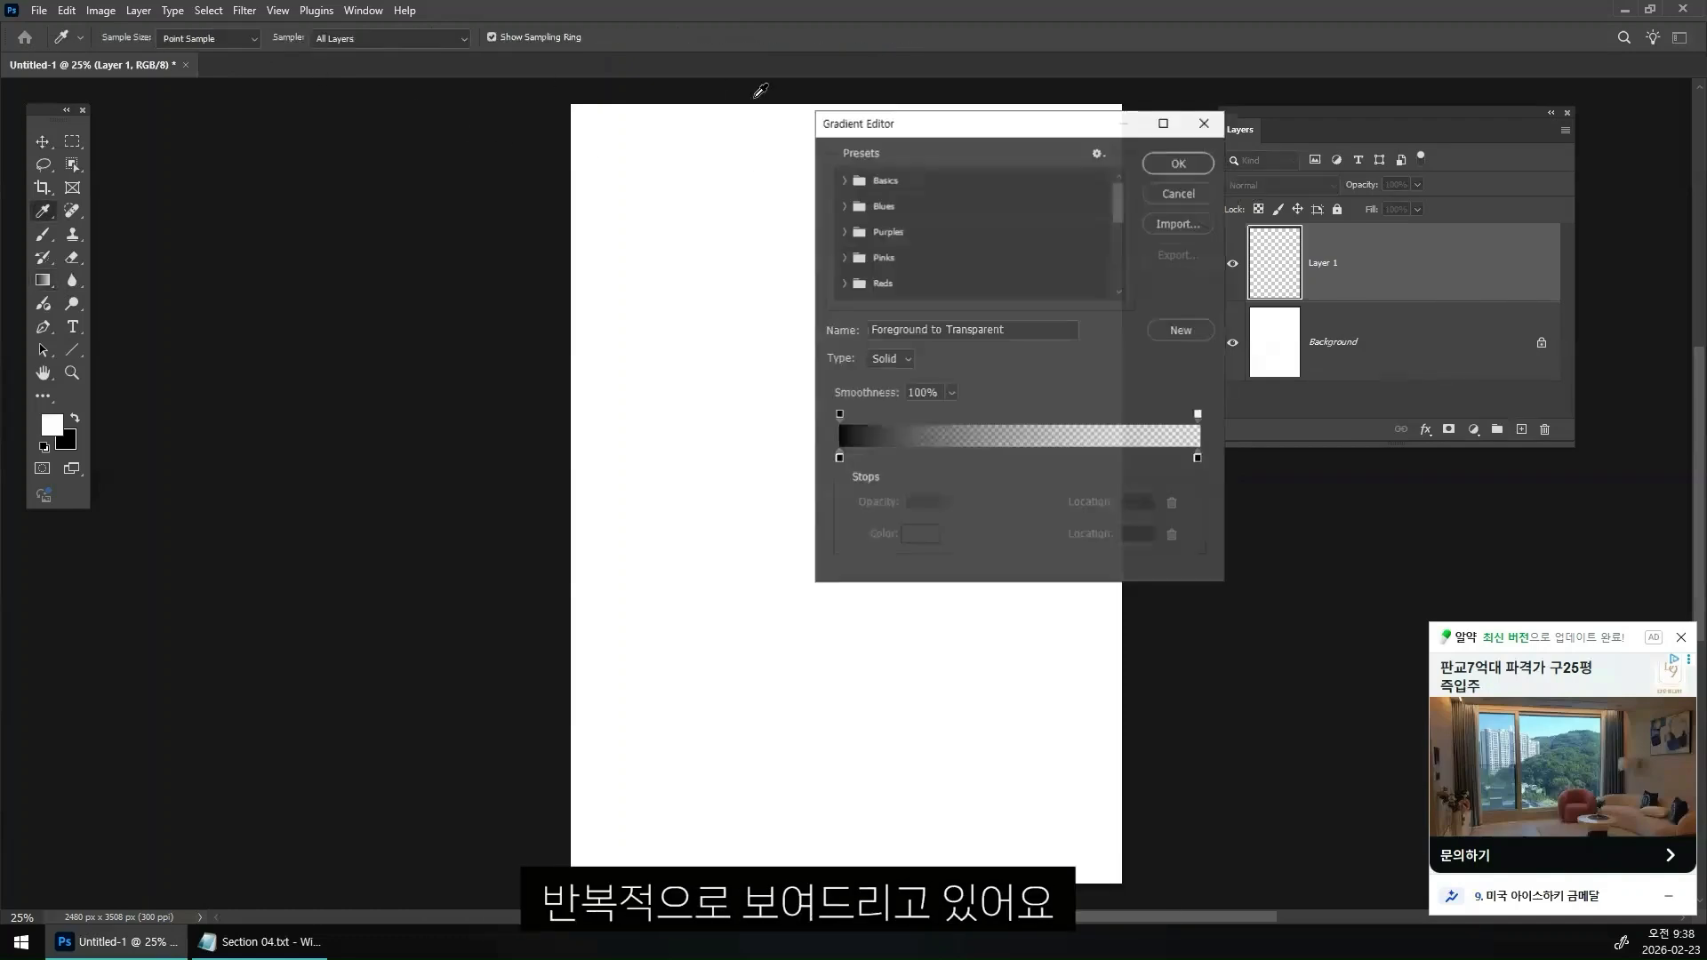
{"action": "left_click", "coordinate": [1182, 193]}
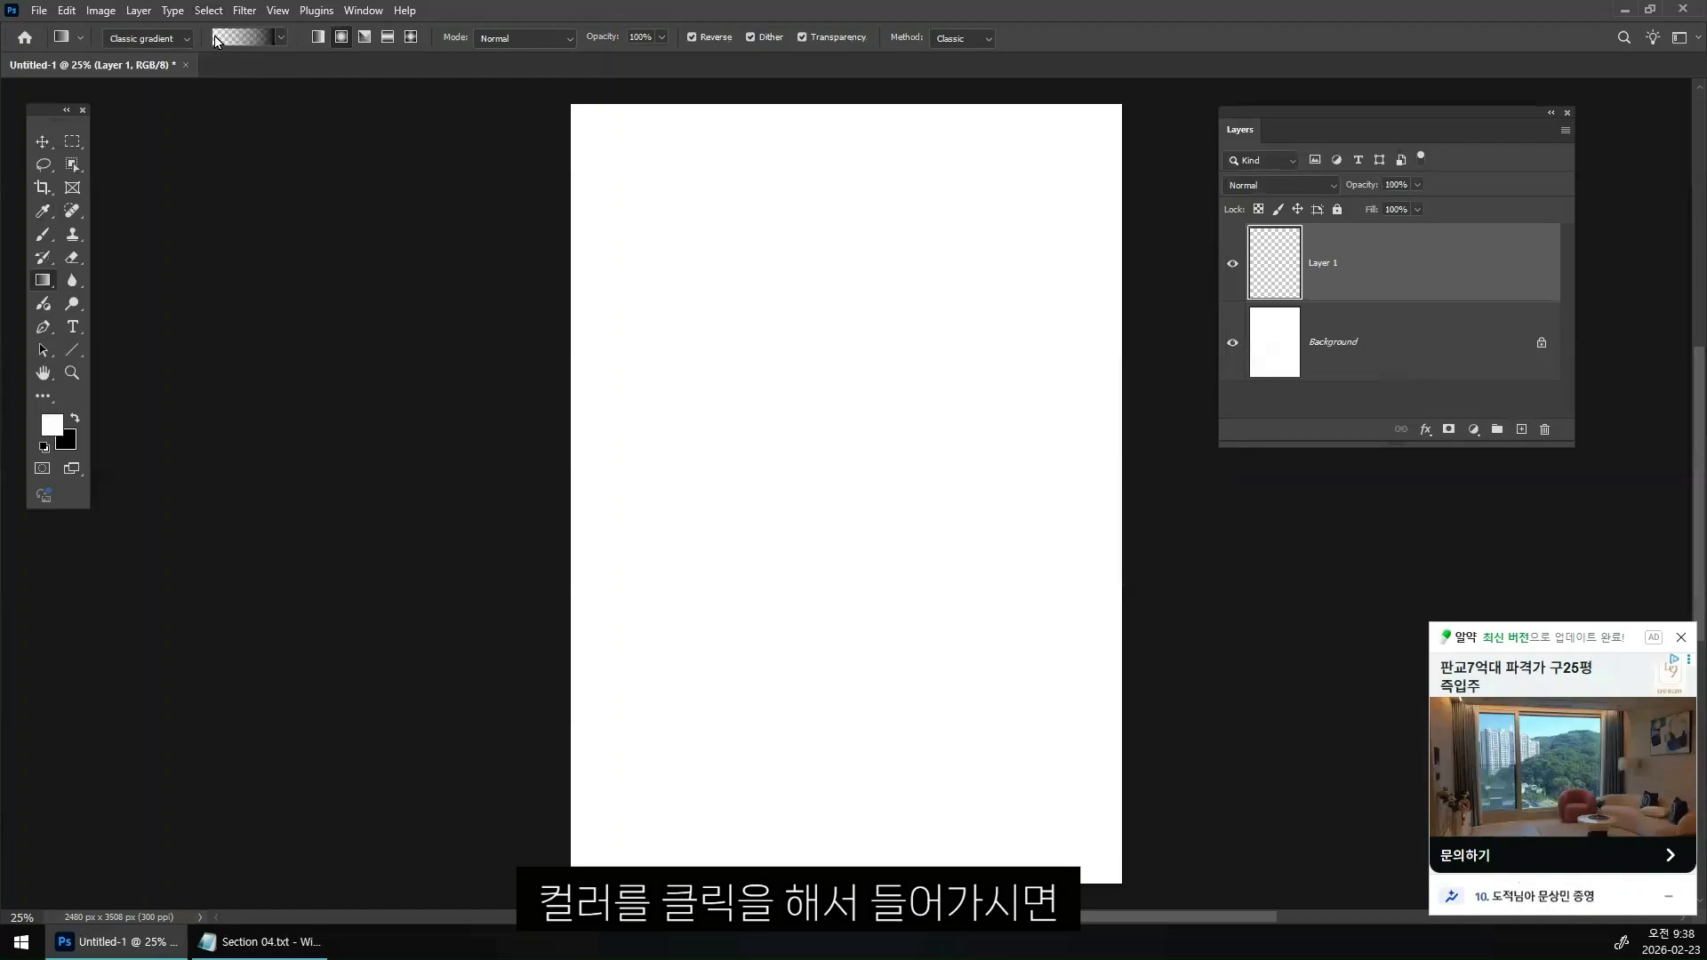
- Examine the Basics gradient presets in the Gradient Editor and leave it without applying any
{"action": "left_click", "coordinate": [247, 39]}
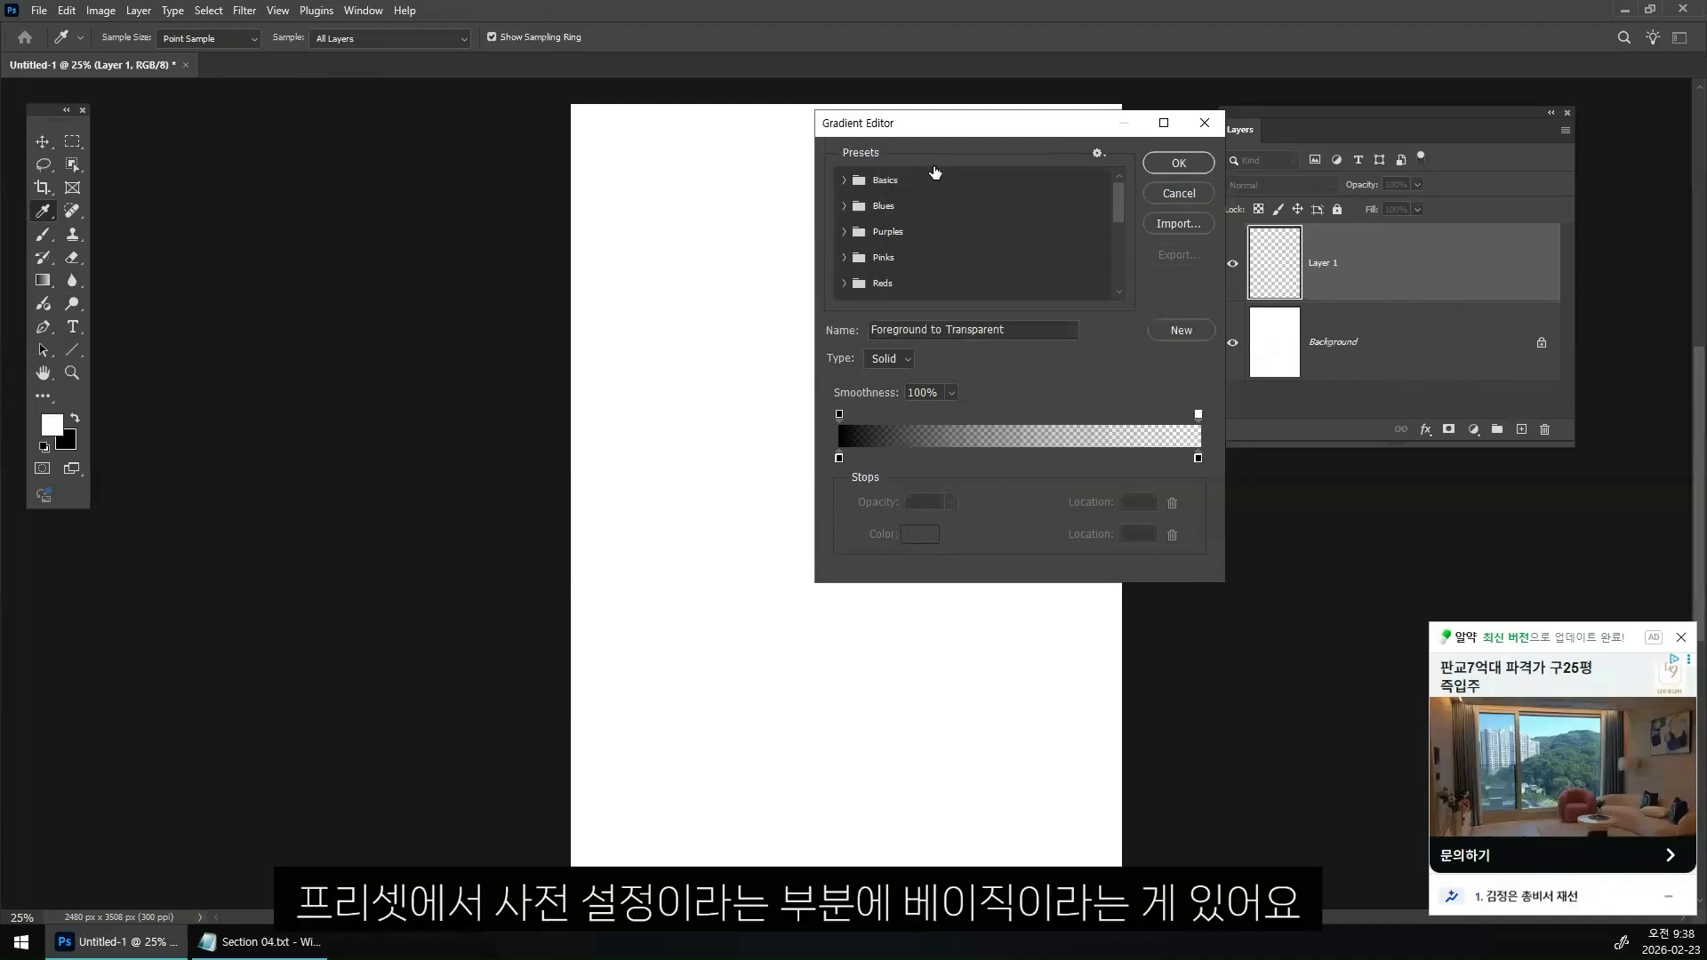
{"action": "left_click", "coordinate": [845, 181]}
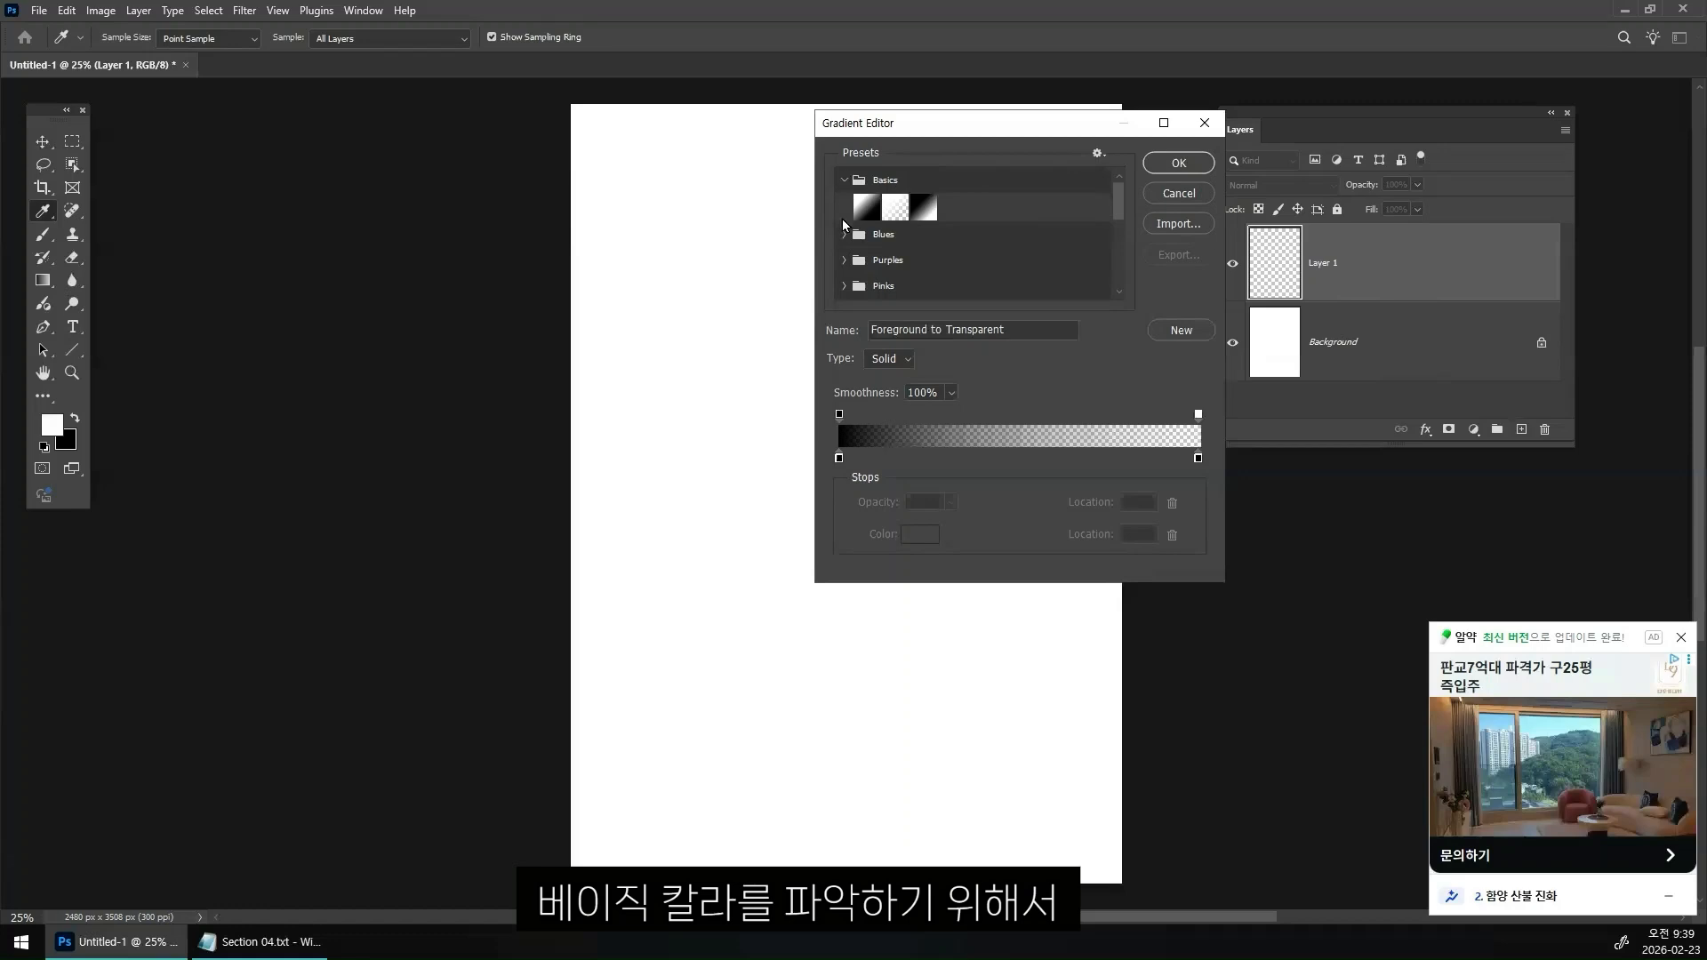
{"action": "left_click", "coordinate": [1172, 194]}
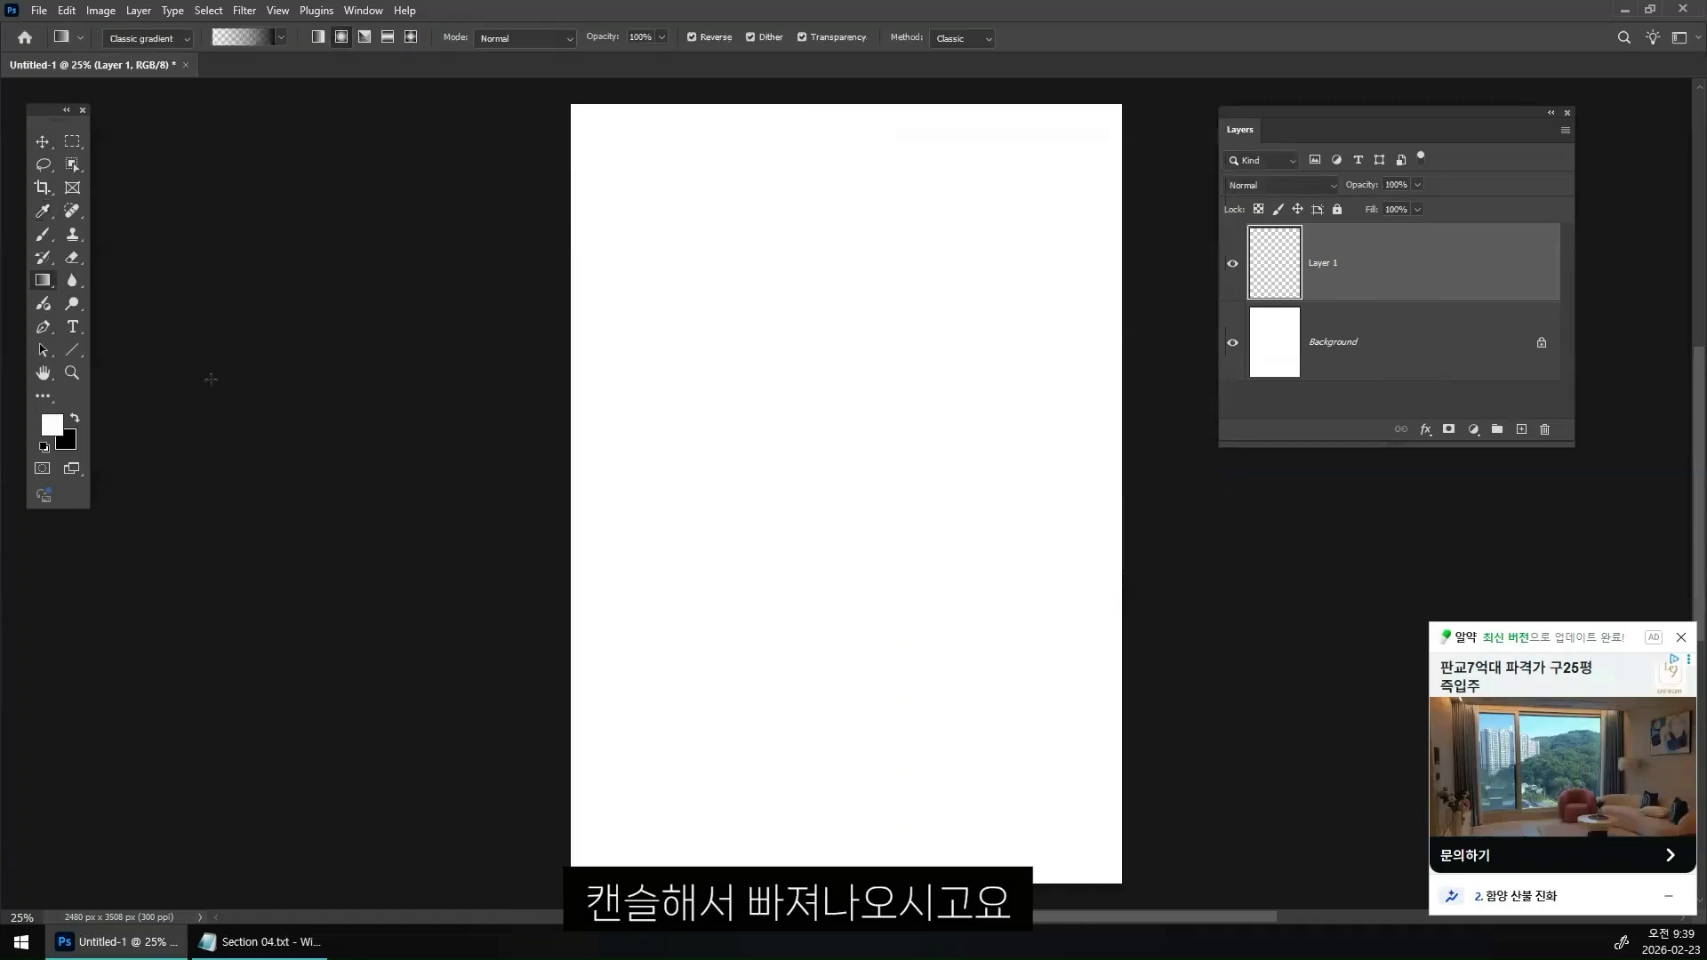
- Set the foreground colour to red (#e41a1a) and return to the Gradient tool
{"action": "left_click", "coordinate": [52, 426]}
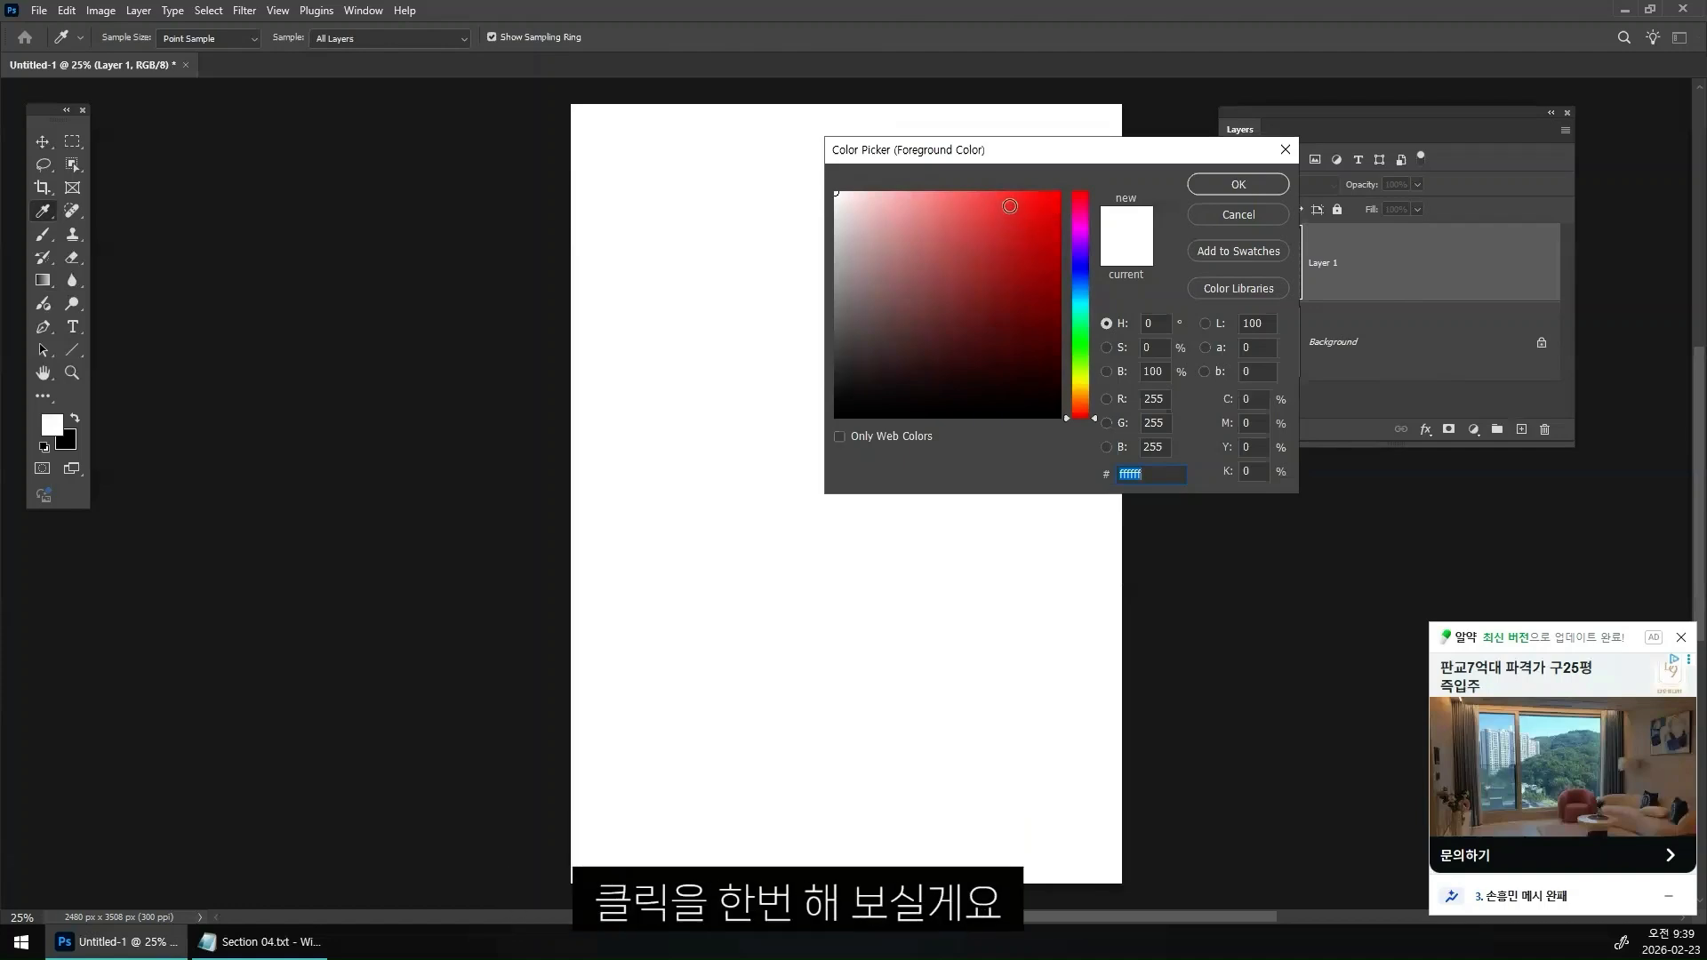
{"action": "left_click", "coordinate": [1034, 215]}
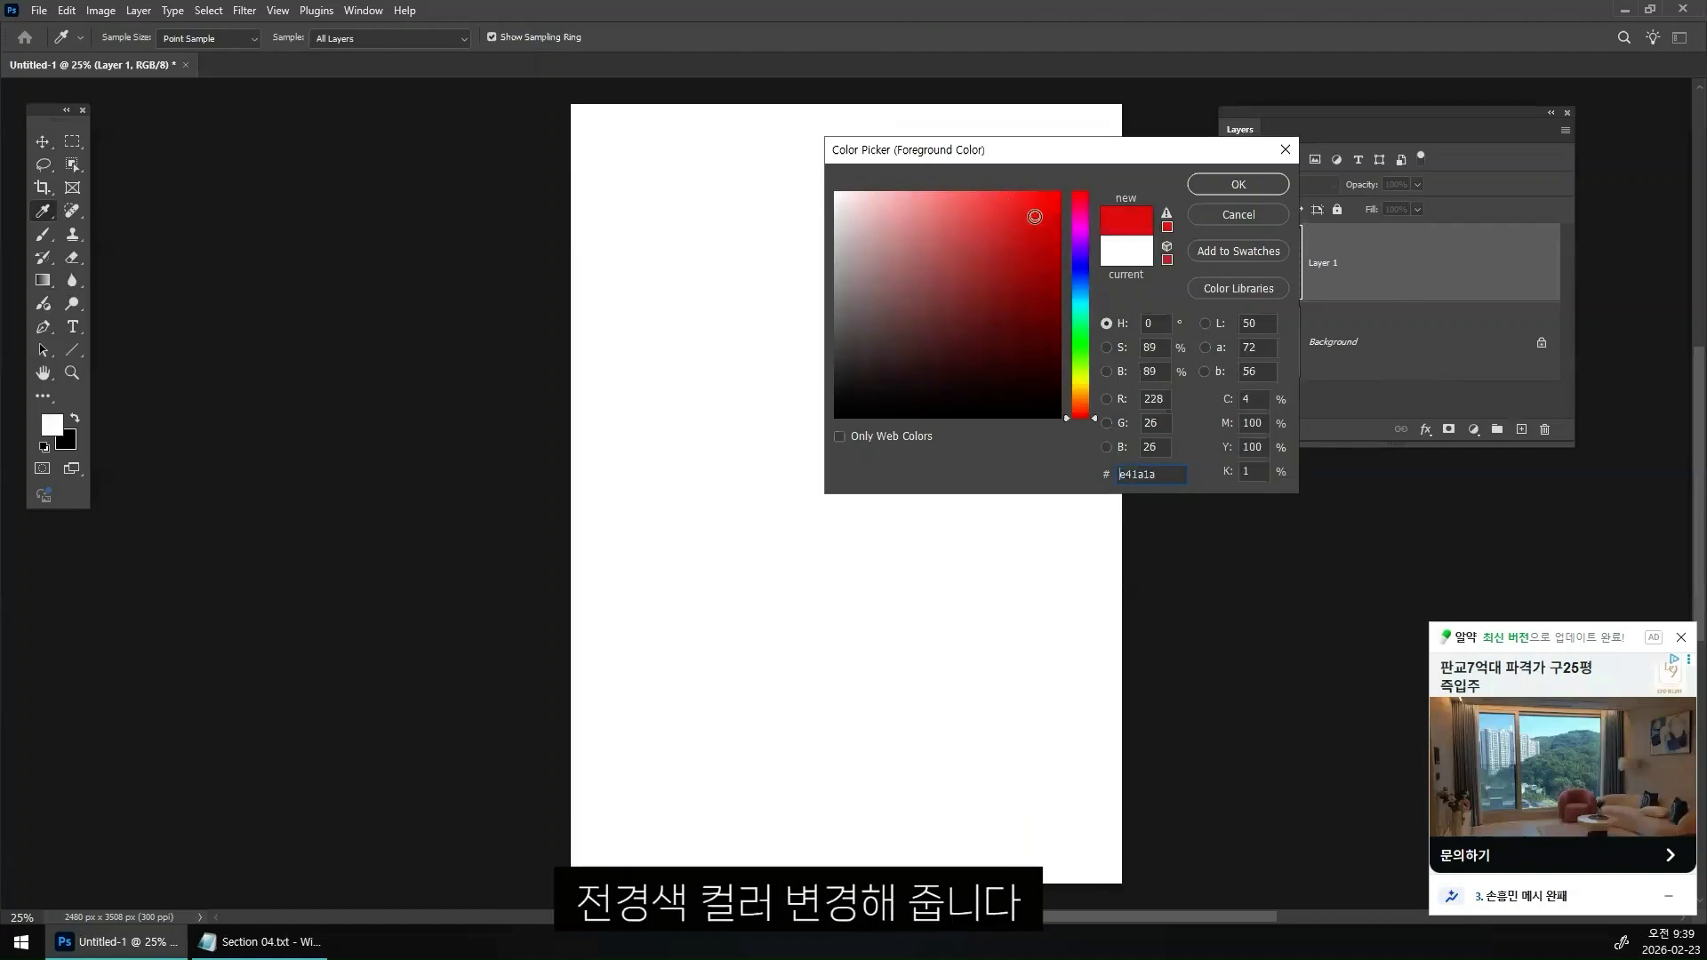
{"action": "left_click", "coordinate": [1262, 183]}
{"action": "key", "text": "g"}
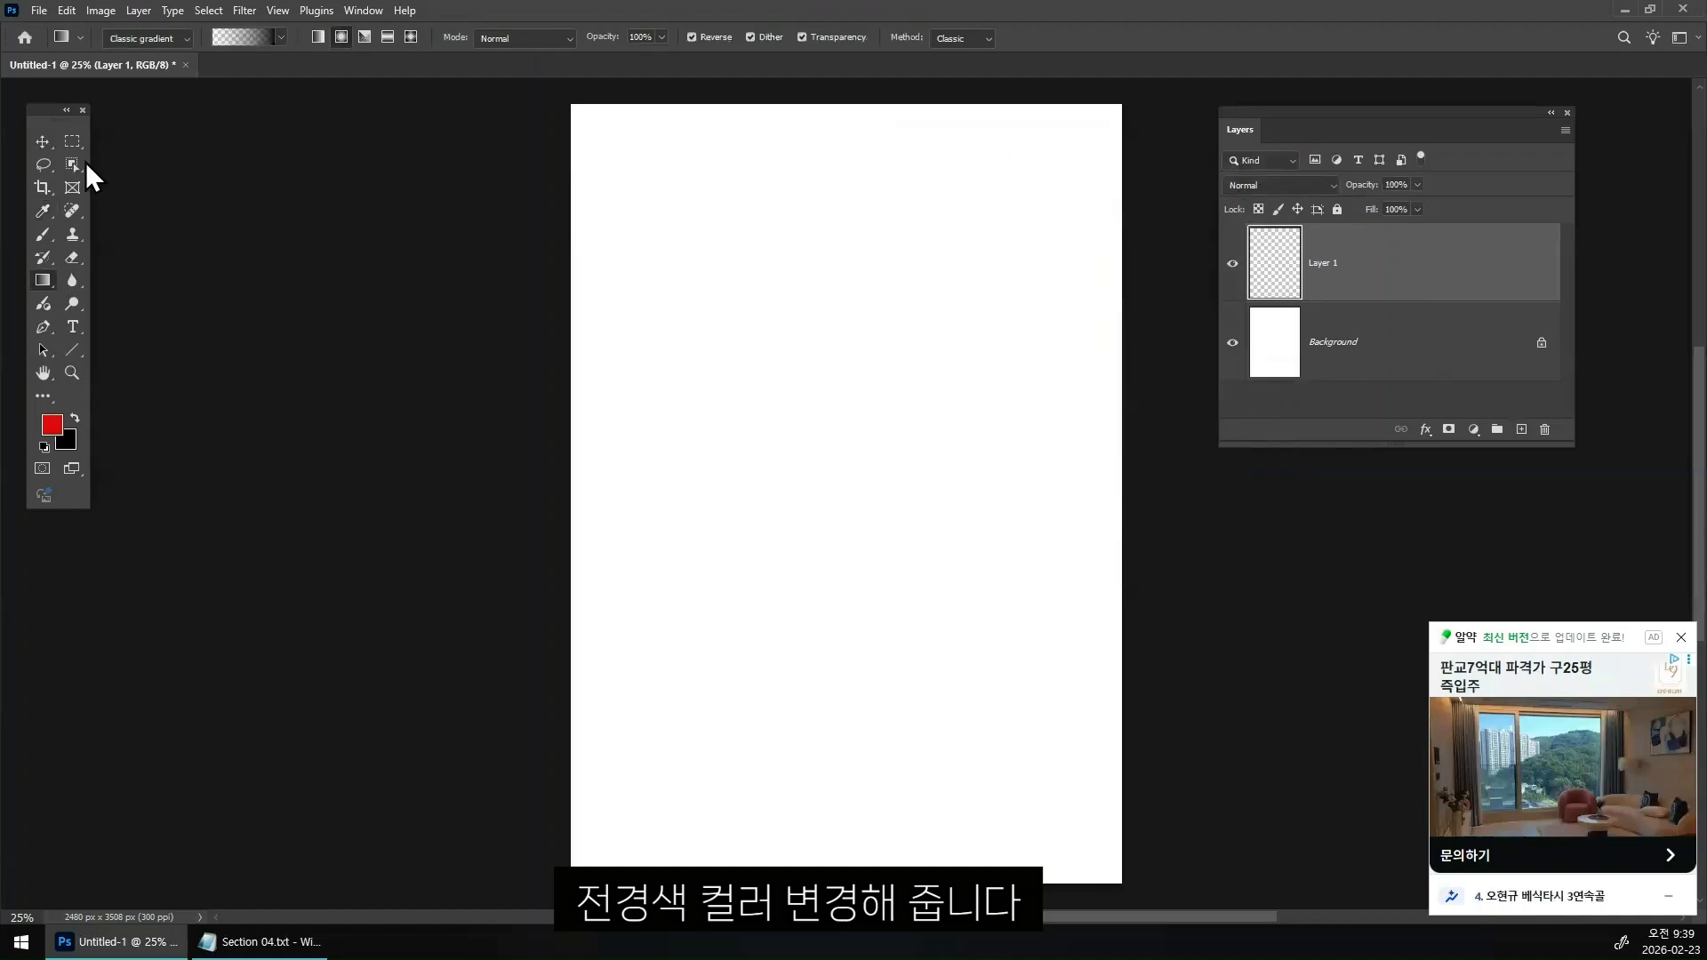
- Load the Foreground to Background preset from the Basics group in the Gradient Editor and inspect its end and start colour stops
{"action": "left_click", "coordinate": [248, 40]}
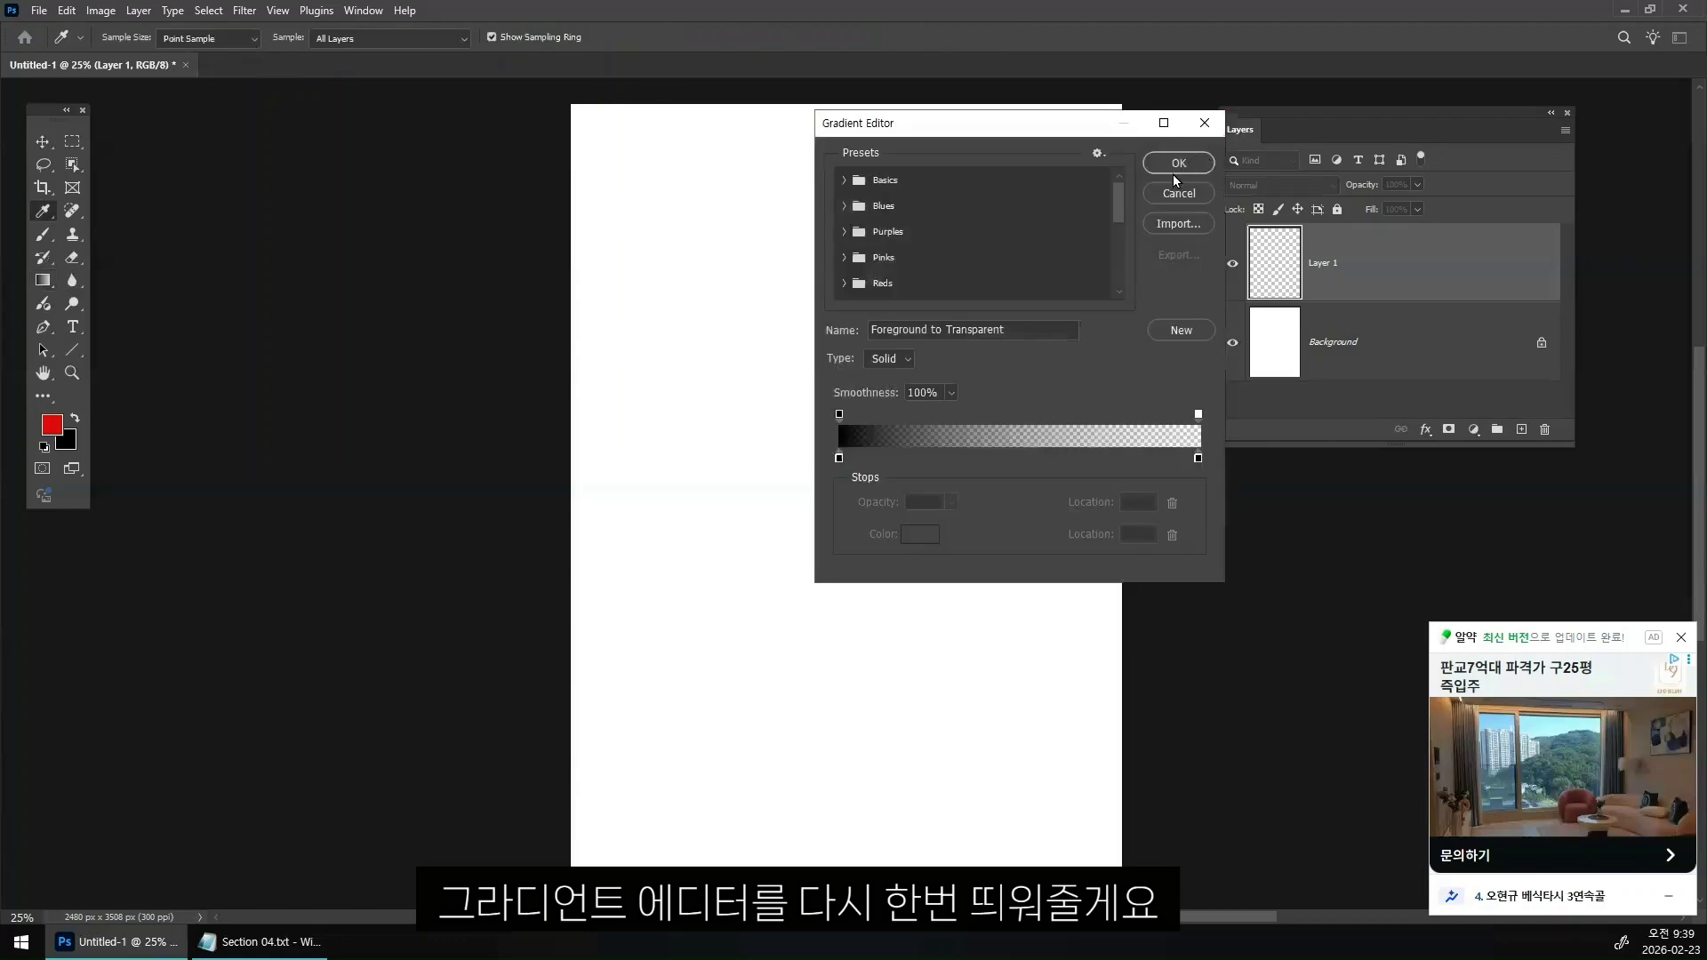
{"action": "left_click", "coordinate": [843, 179]}
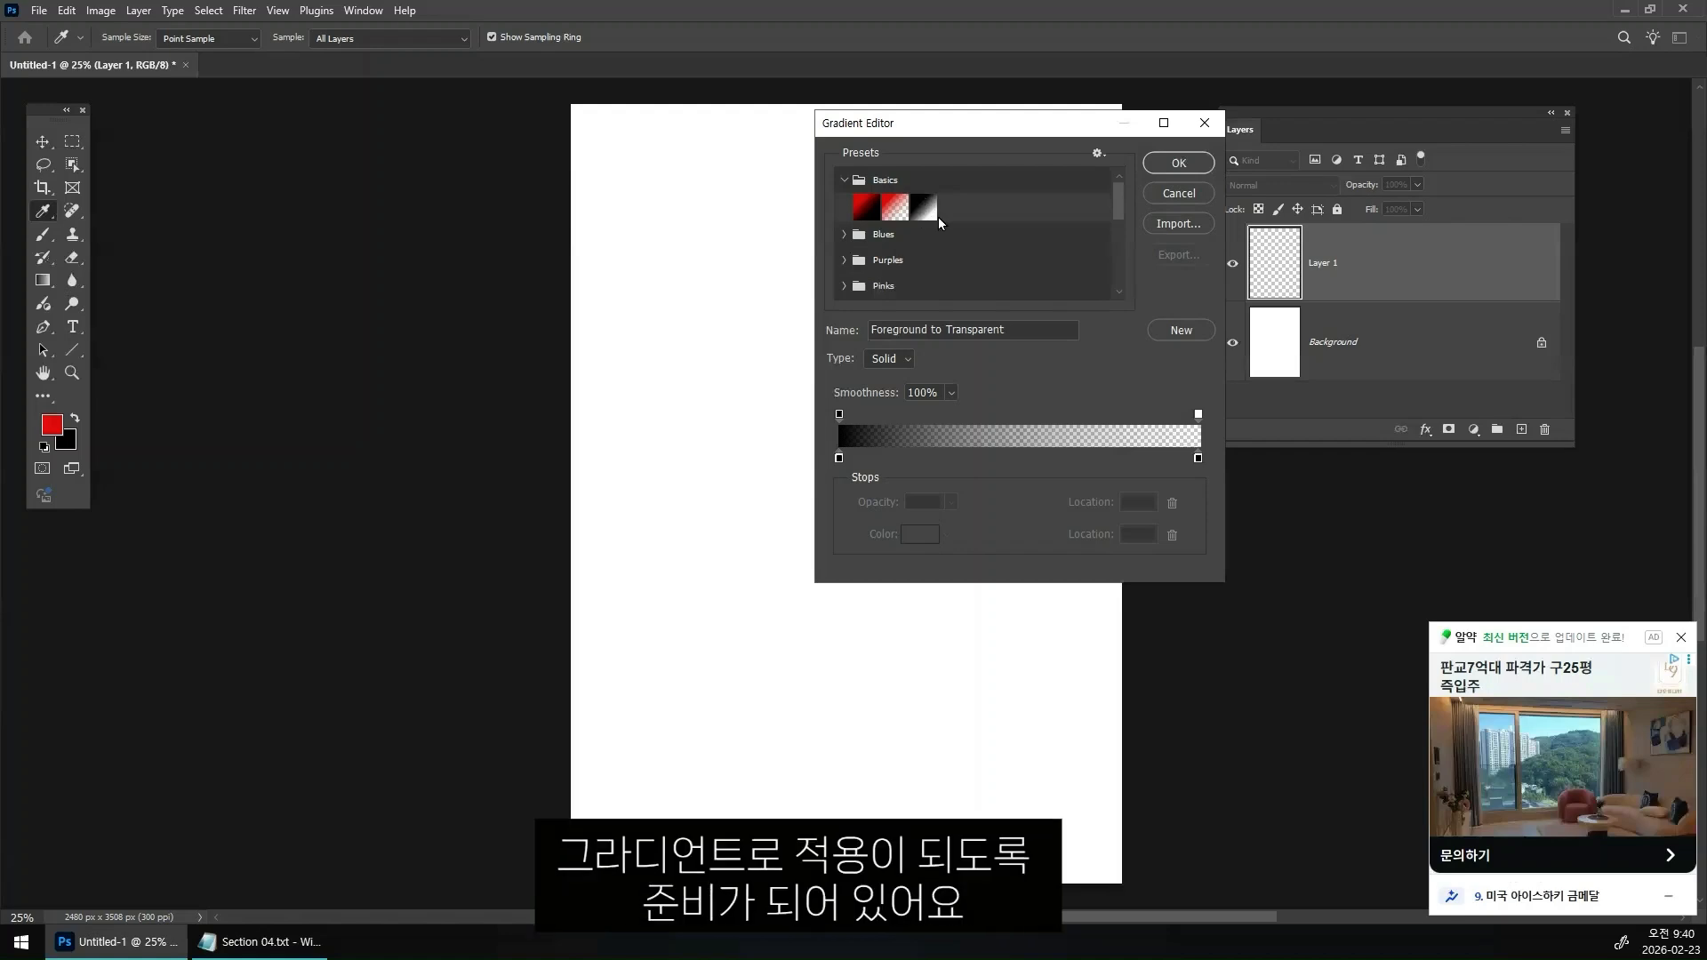
{"action": "left_click", "coordinate": [862, 213]}
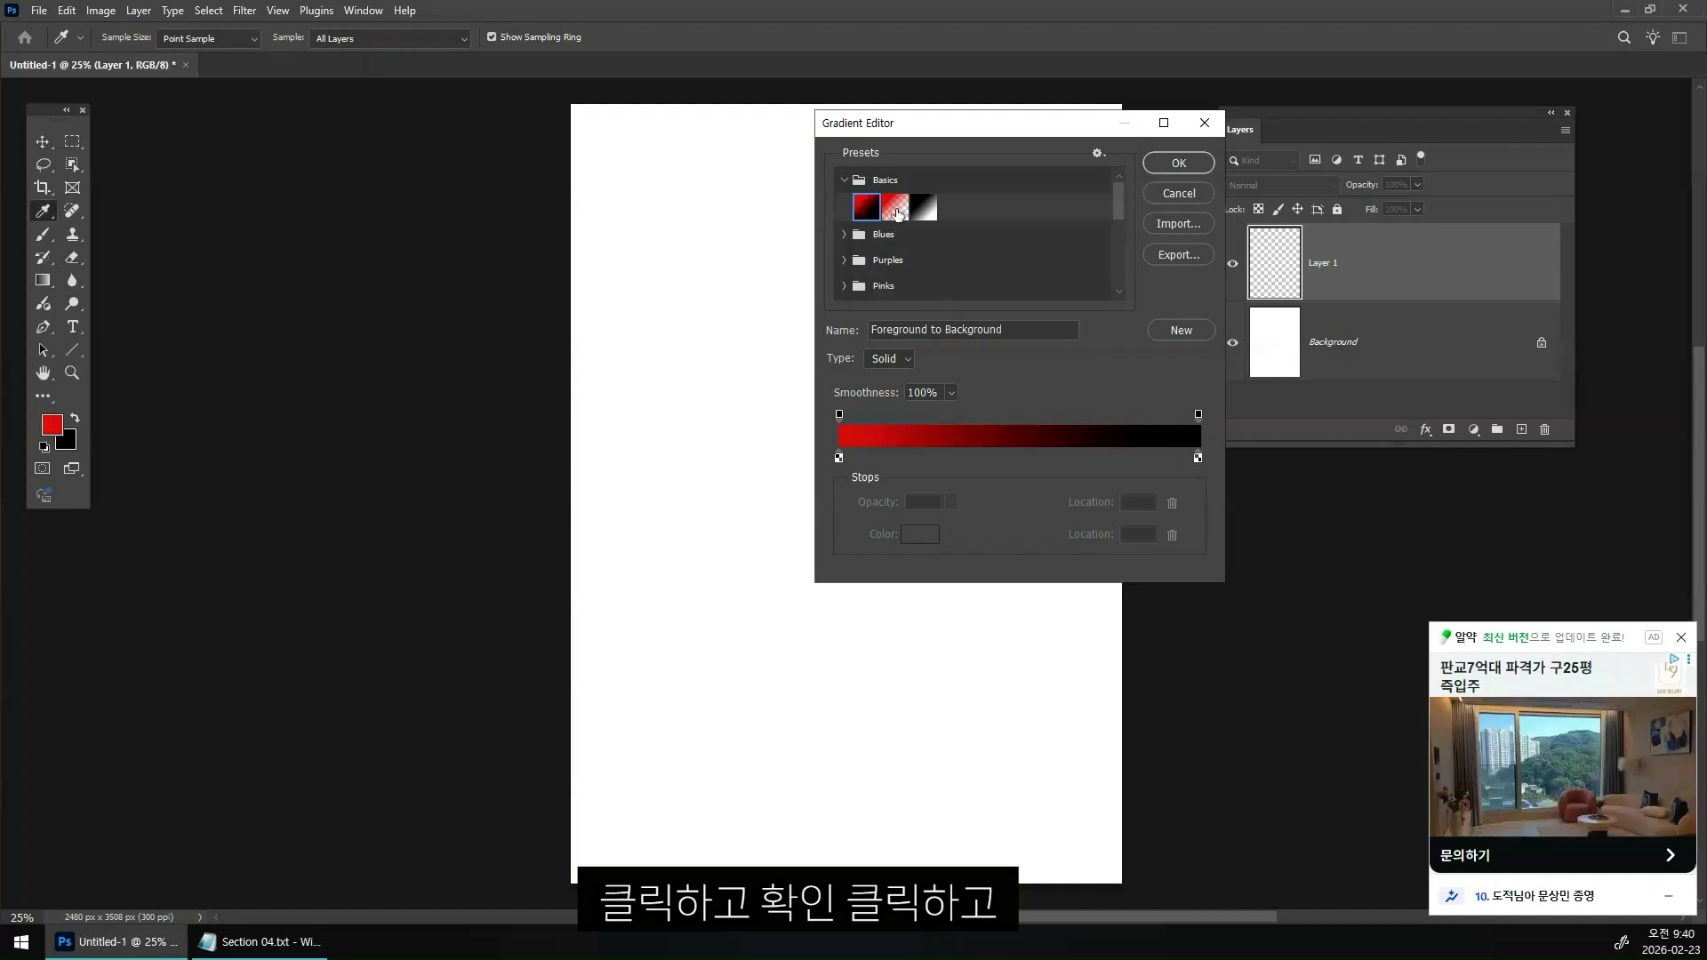
{"action": "left_click", "coordinate": [896, 214]}
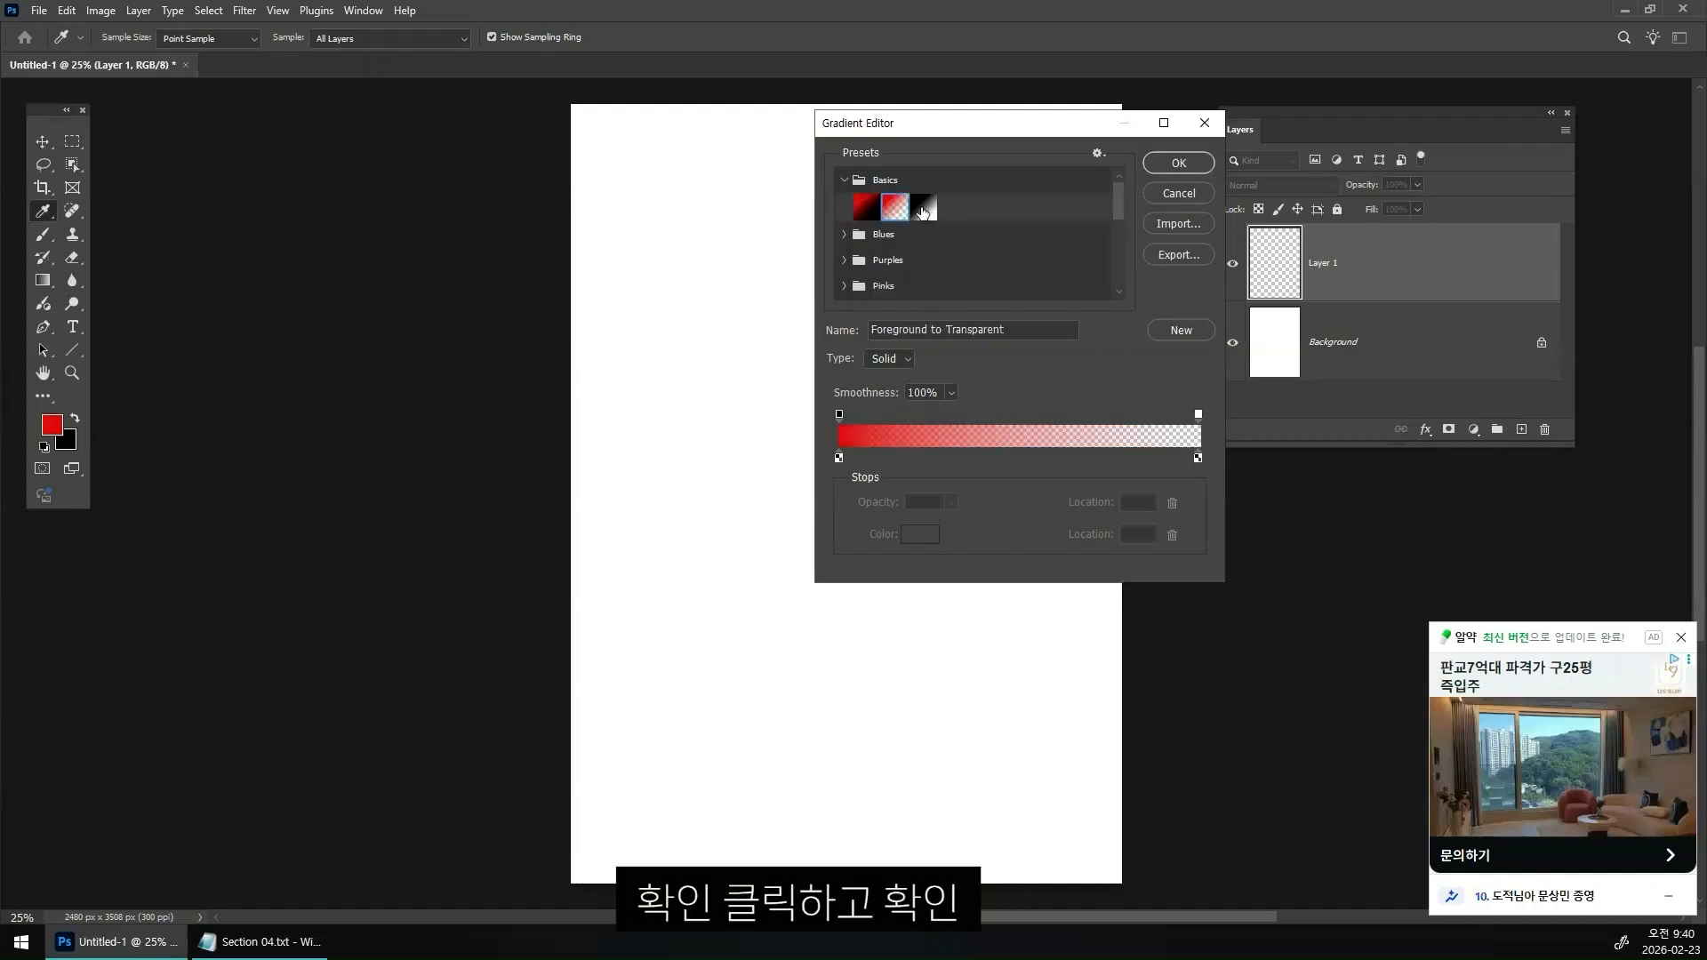
{"action": "left_click", "coordinate": [922, 210]}
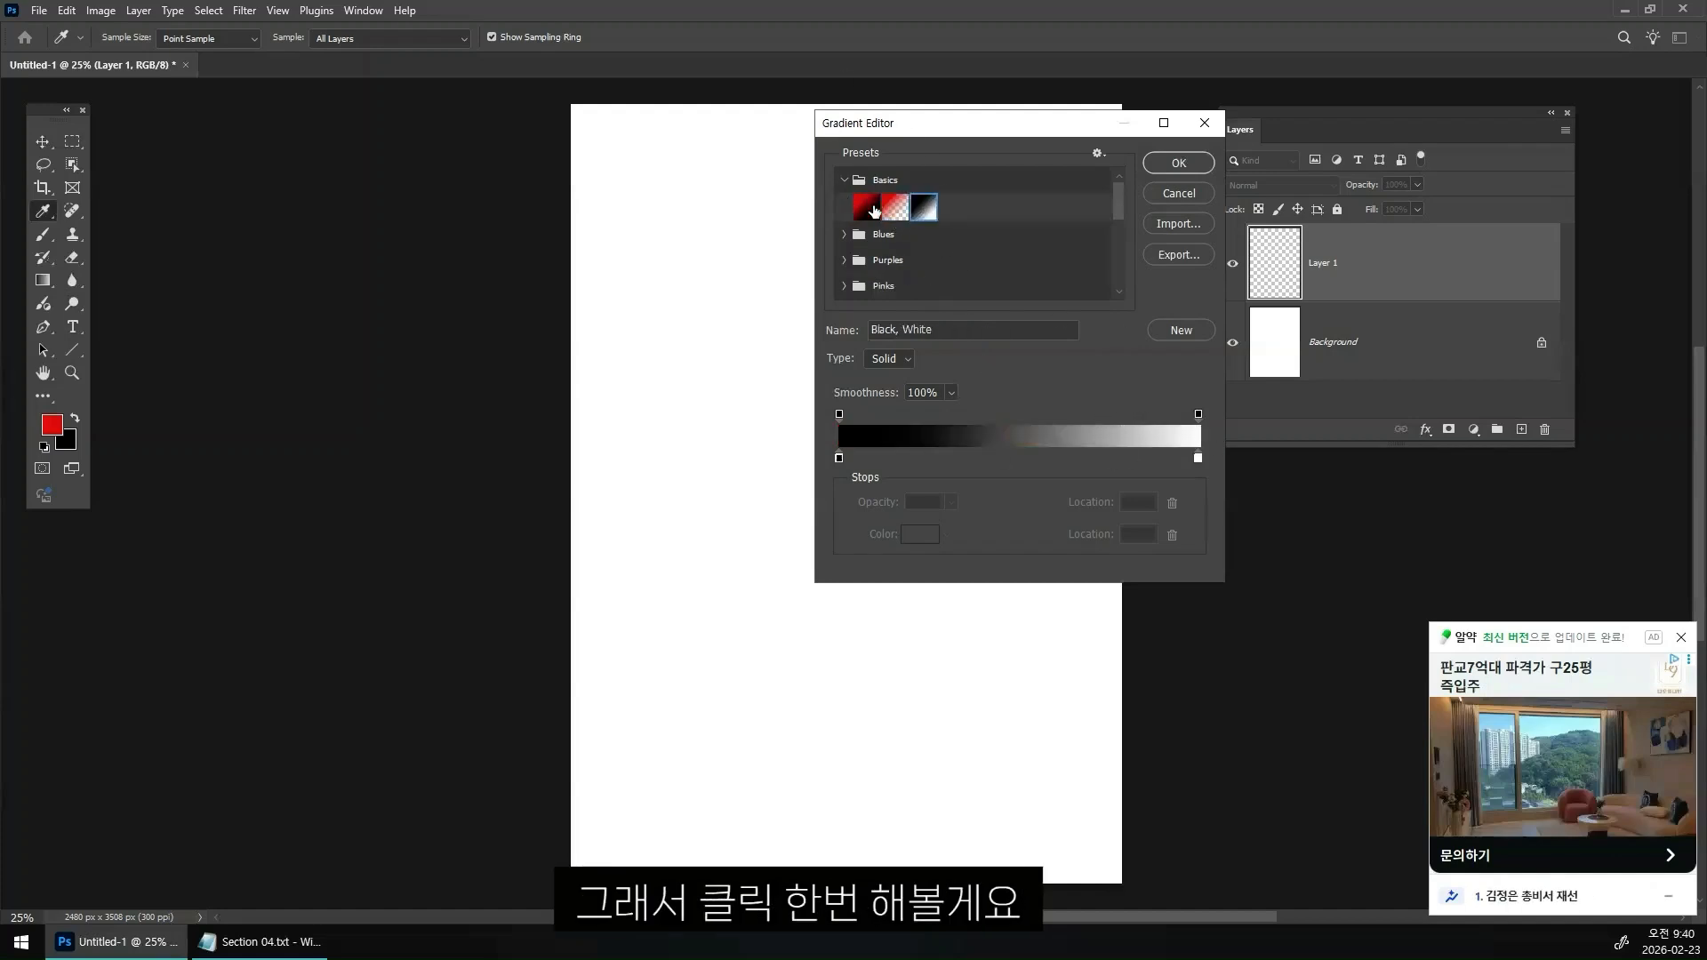
{"action": "left_click", "coordinate": [874, 210]}
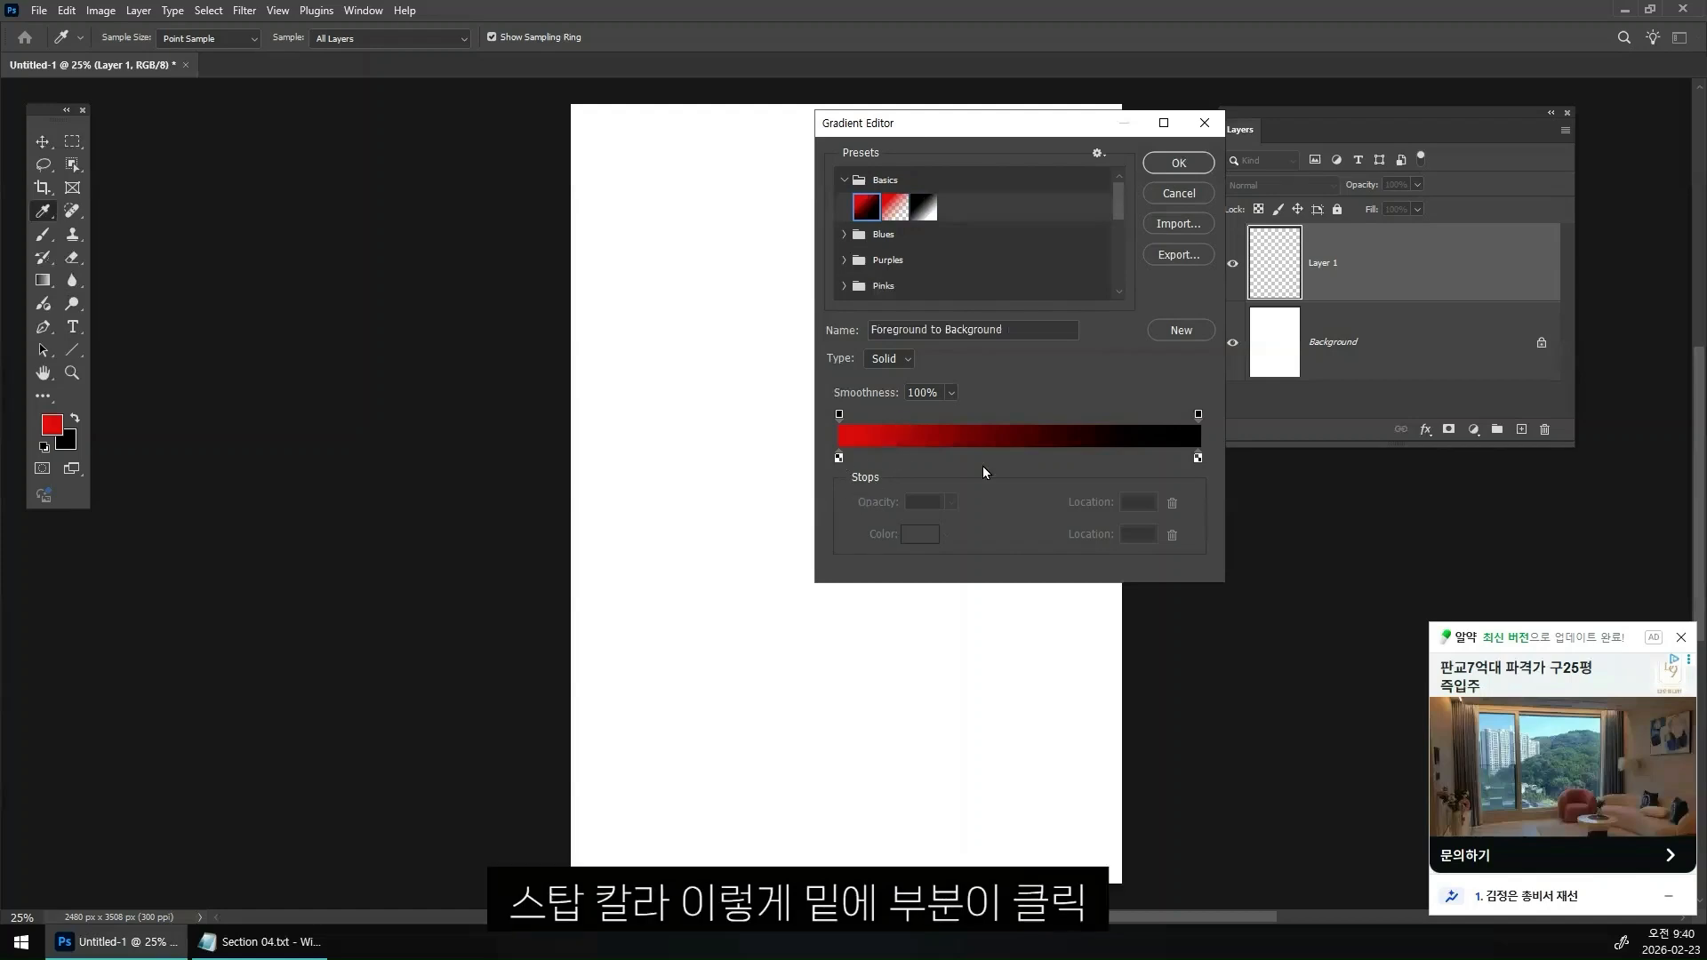
{"action": "left_click", "coordinate": [1197, 459]}
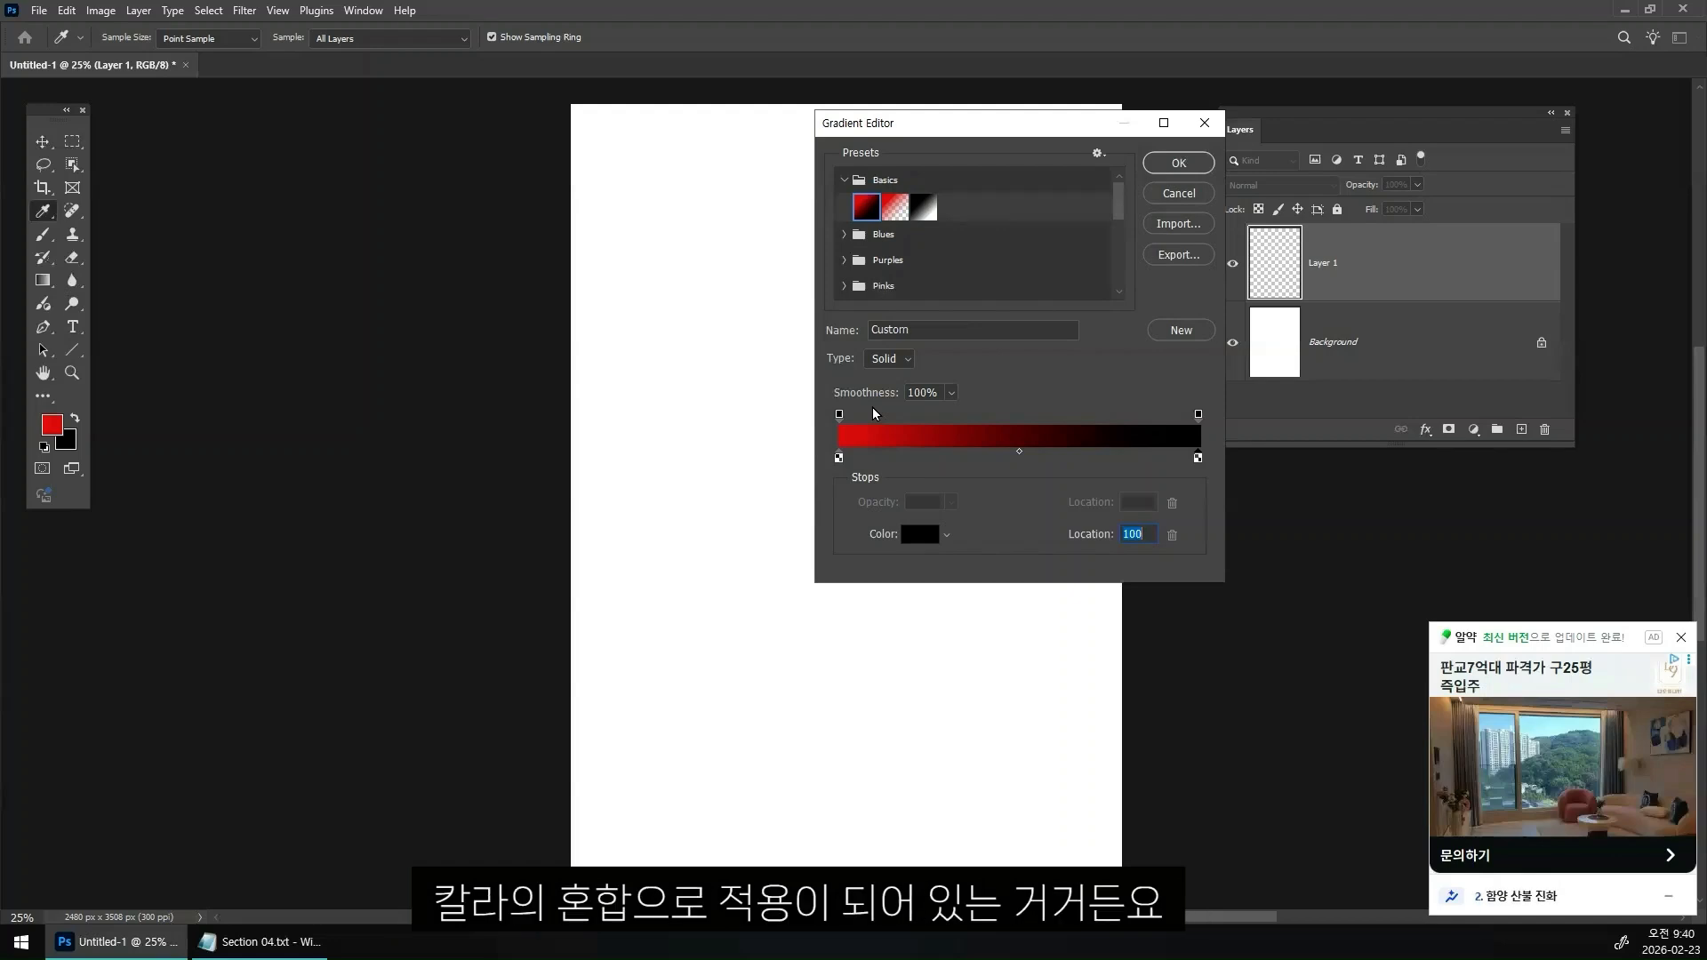
{"action": "left_click", "coordinate": [839, 458]}
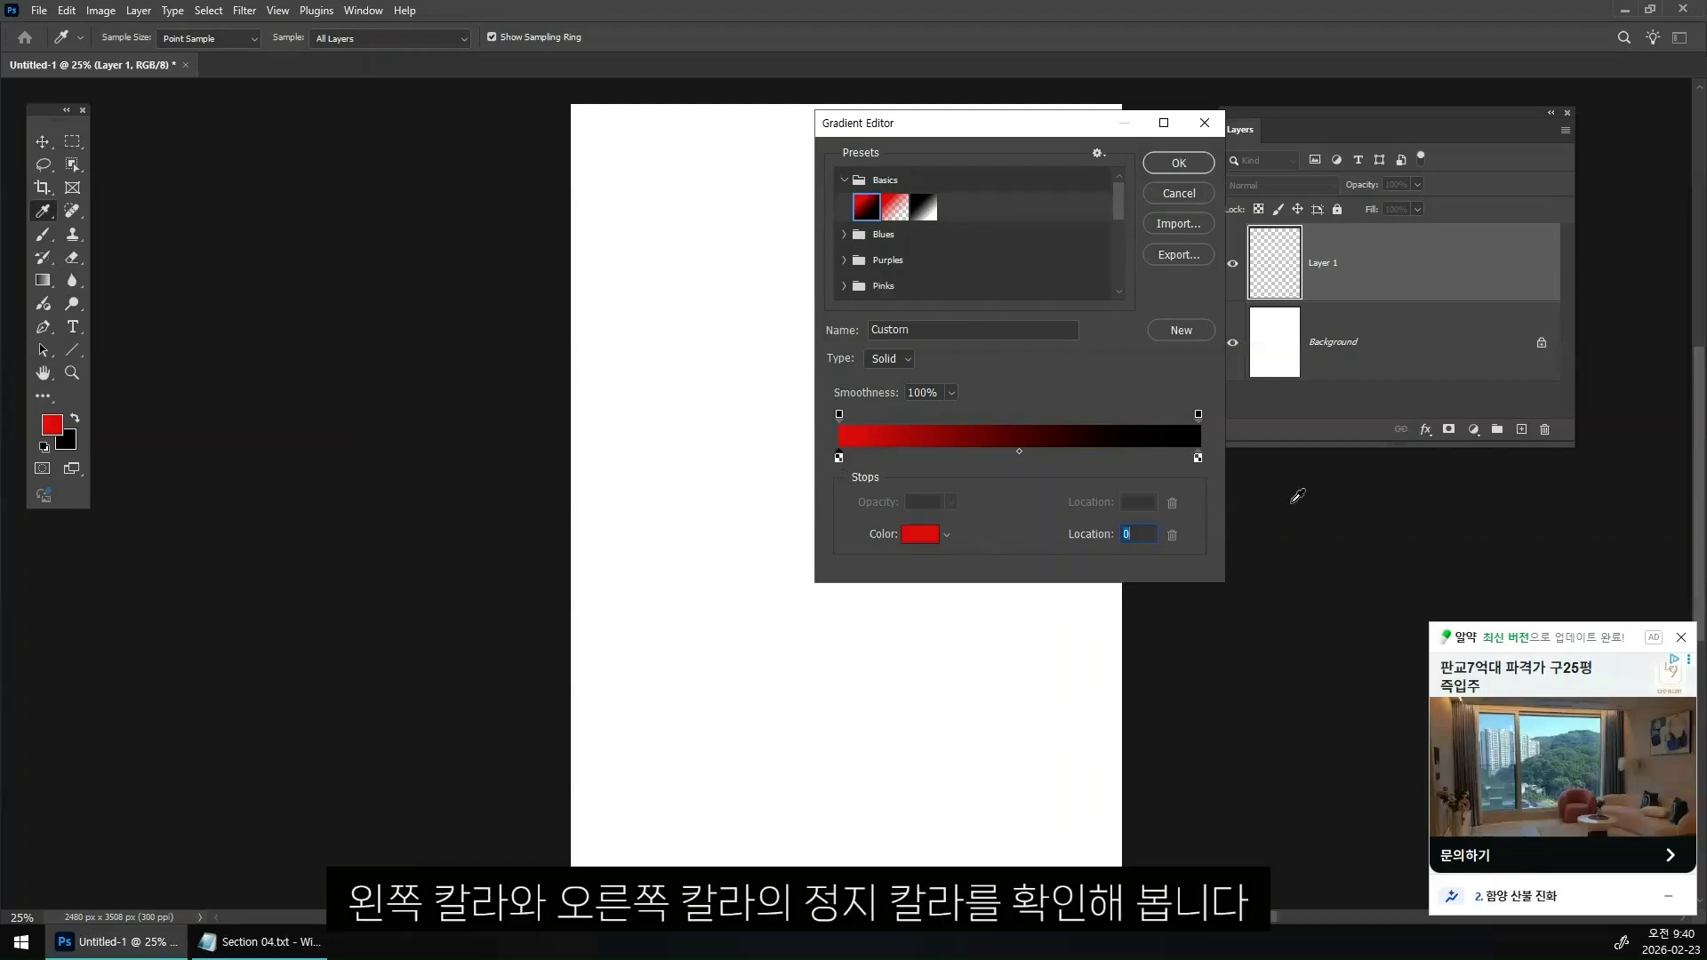
- Inspect the colours of the start and end colour stops and the settings of the upper opacity stops on the gradient bar
{"action": "left_click", "coordinate": [1197, 458]}
{"action": "left_click", "coordinate": [838, 459]}
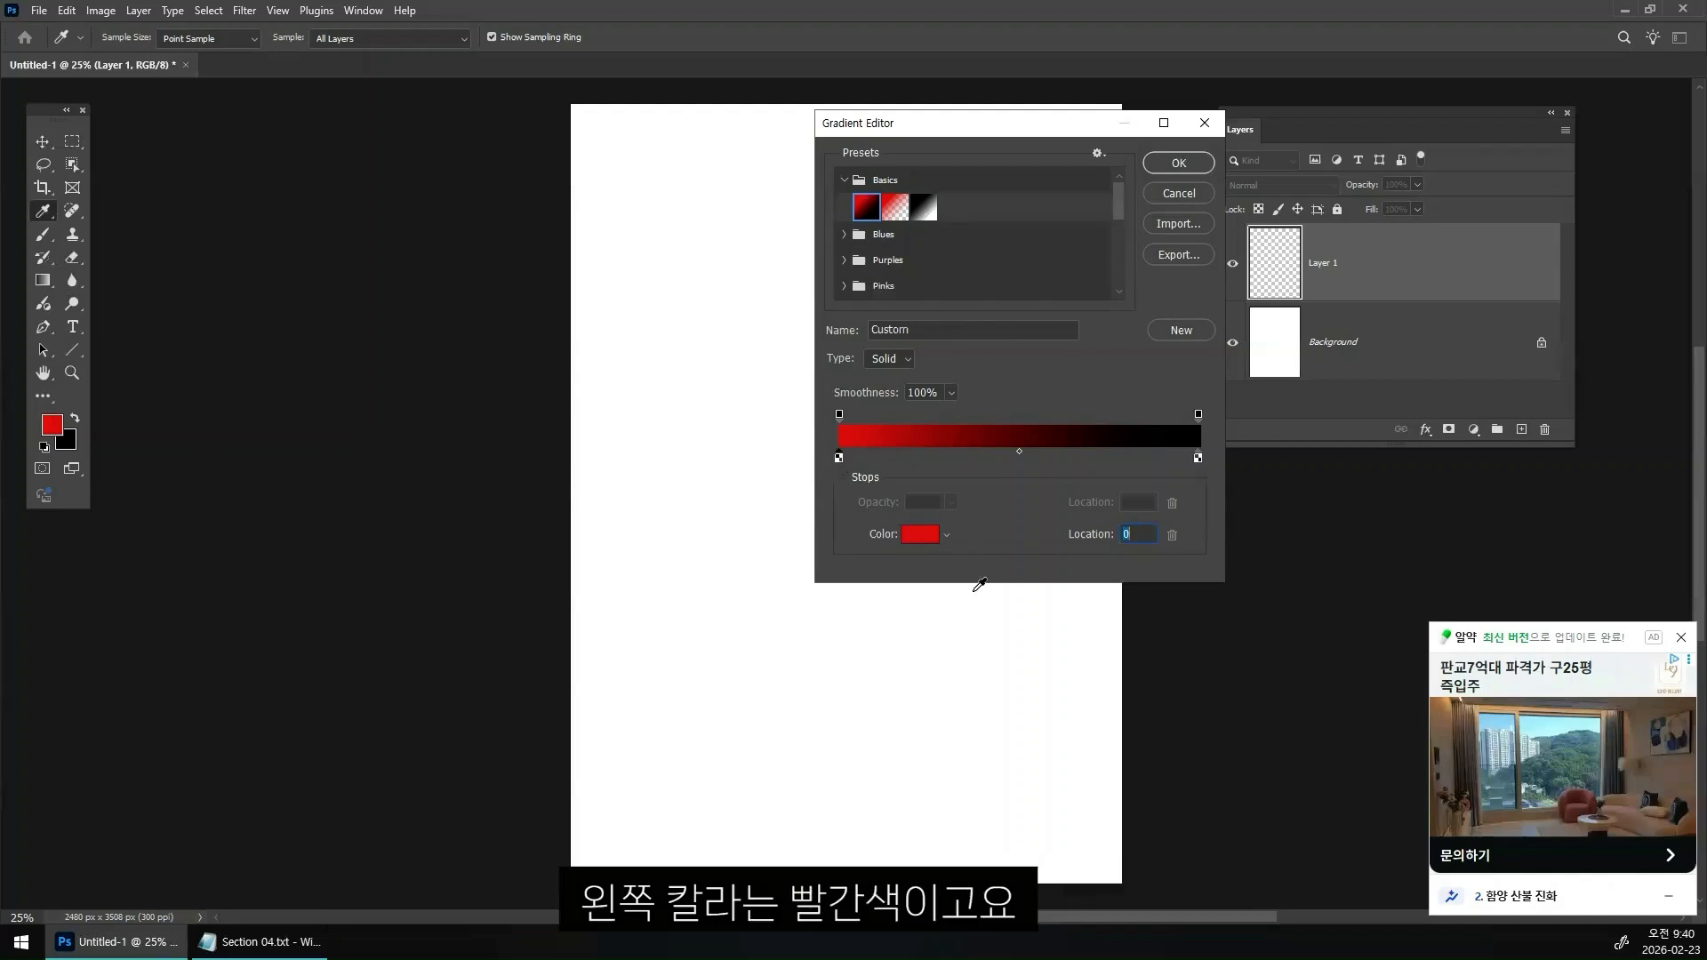
{"action": "left_click", "coordinate": [1198, 457]}
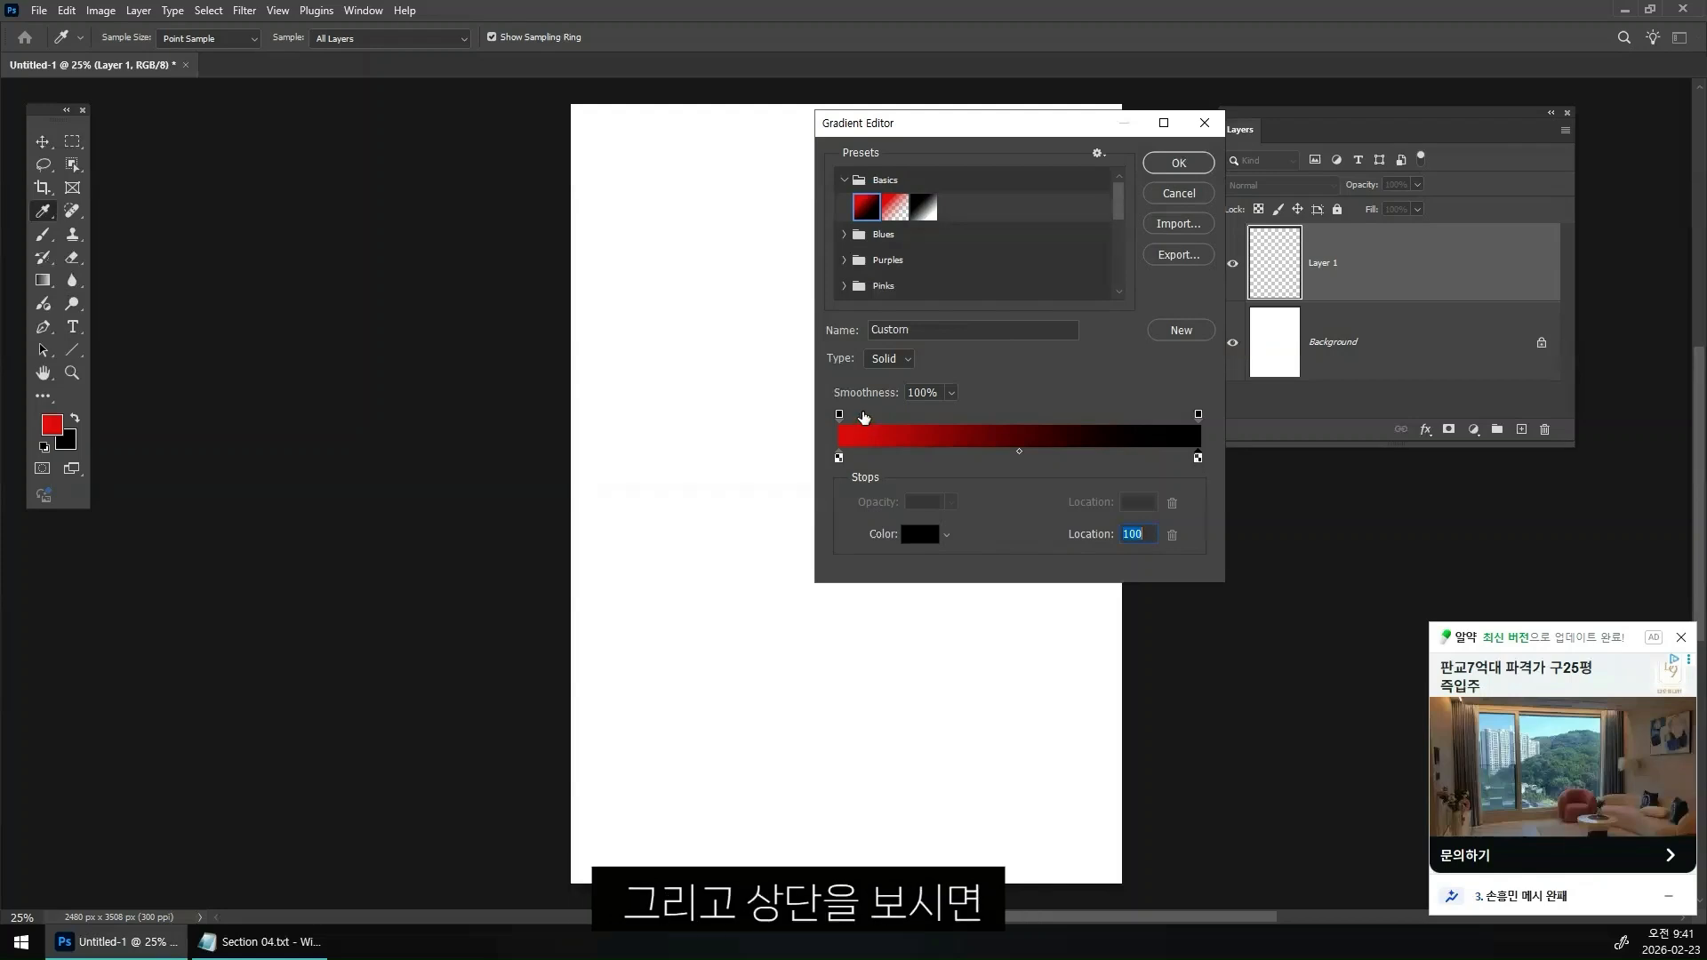
{"action": "left_click", "coordinate": [838, 458]}
{"action": "left_click", "coordinate": [1198, 457]}
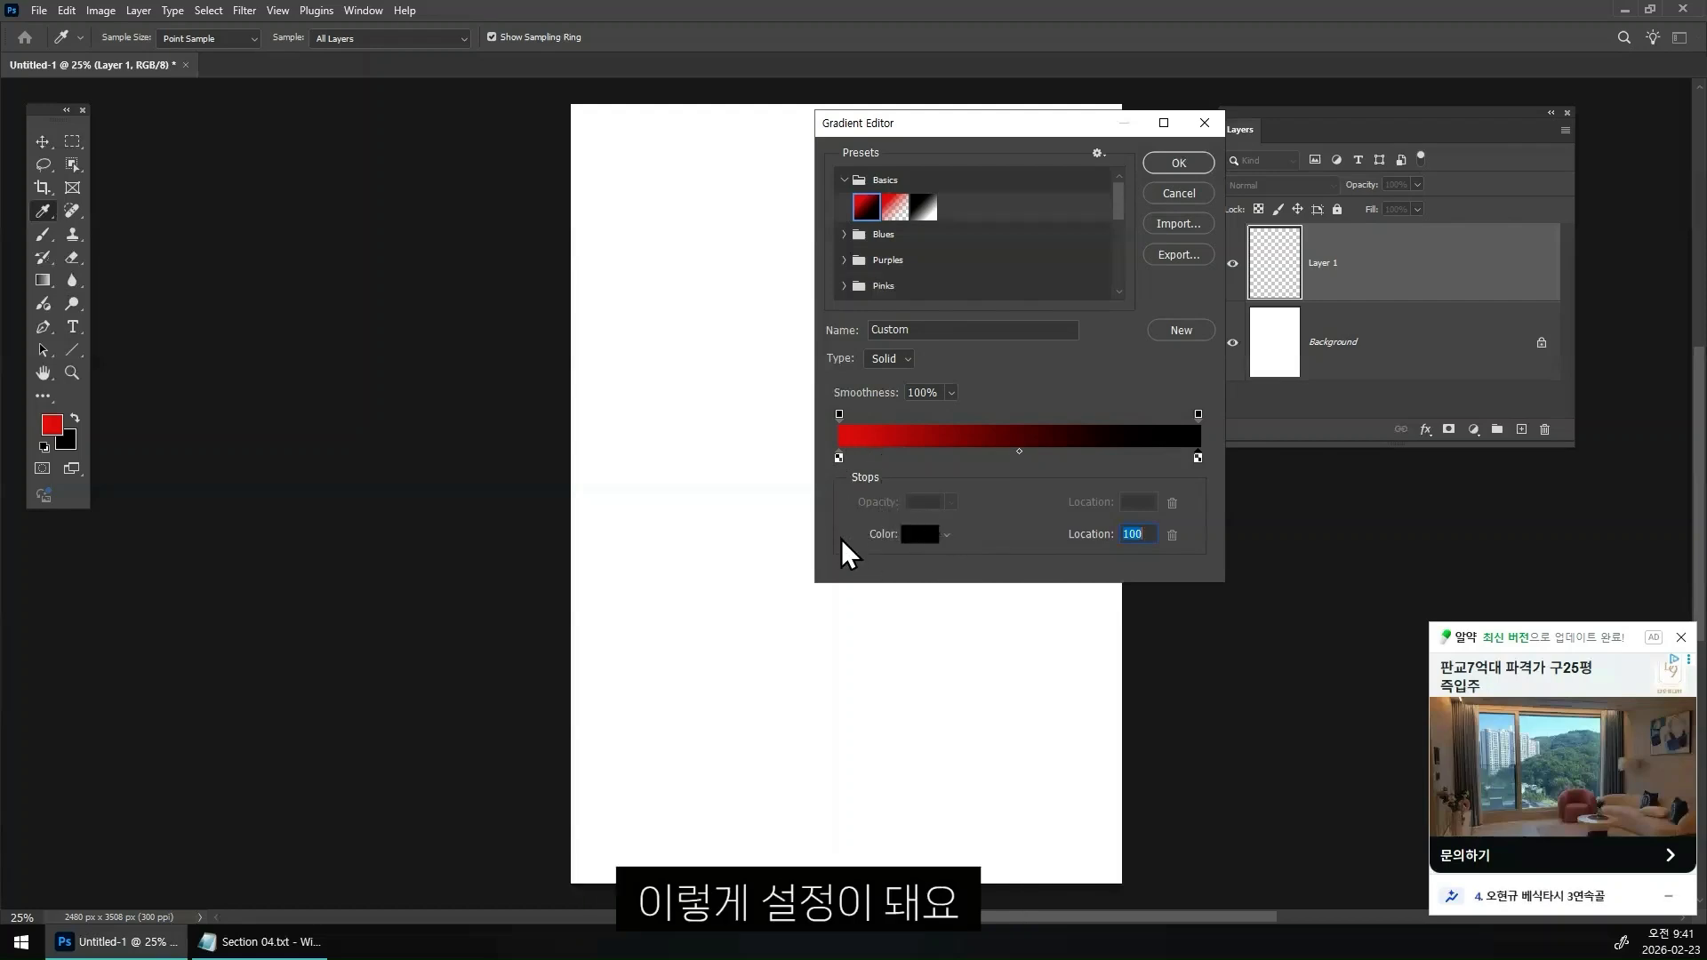
{"action": "left_click", "coordinate": [839, 460]}
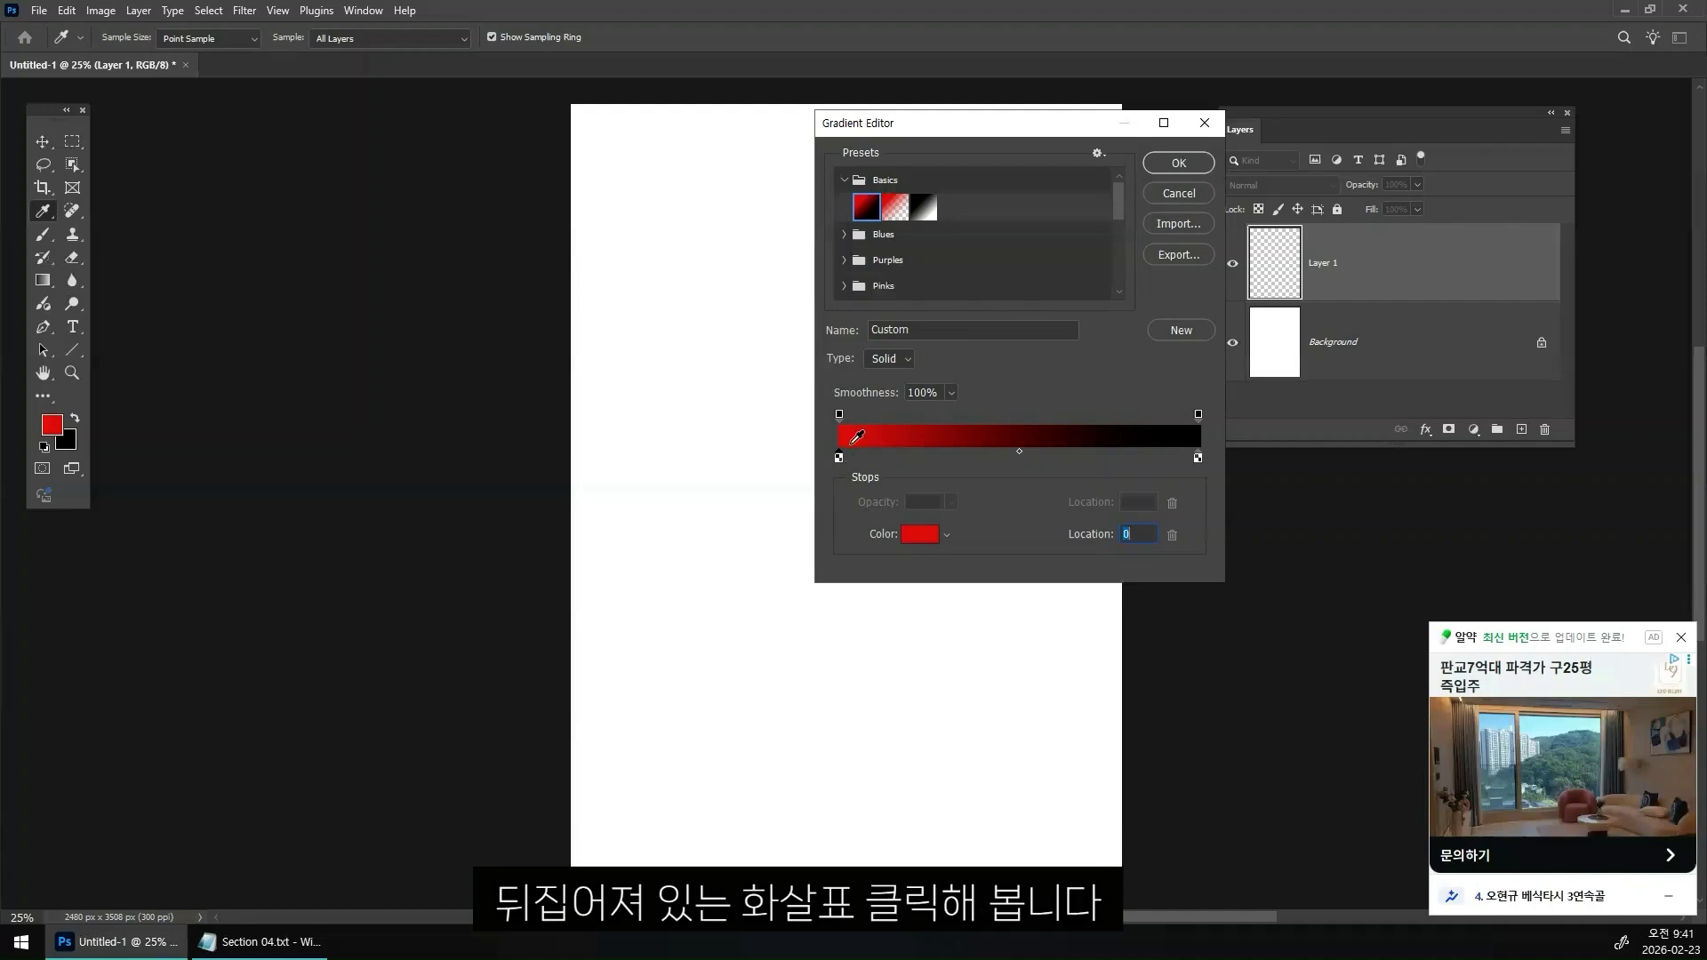
{"action": "left_click", "coordinate": [839, 416]}
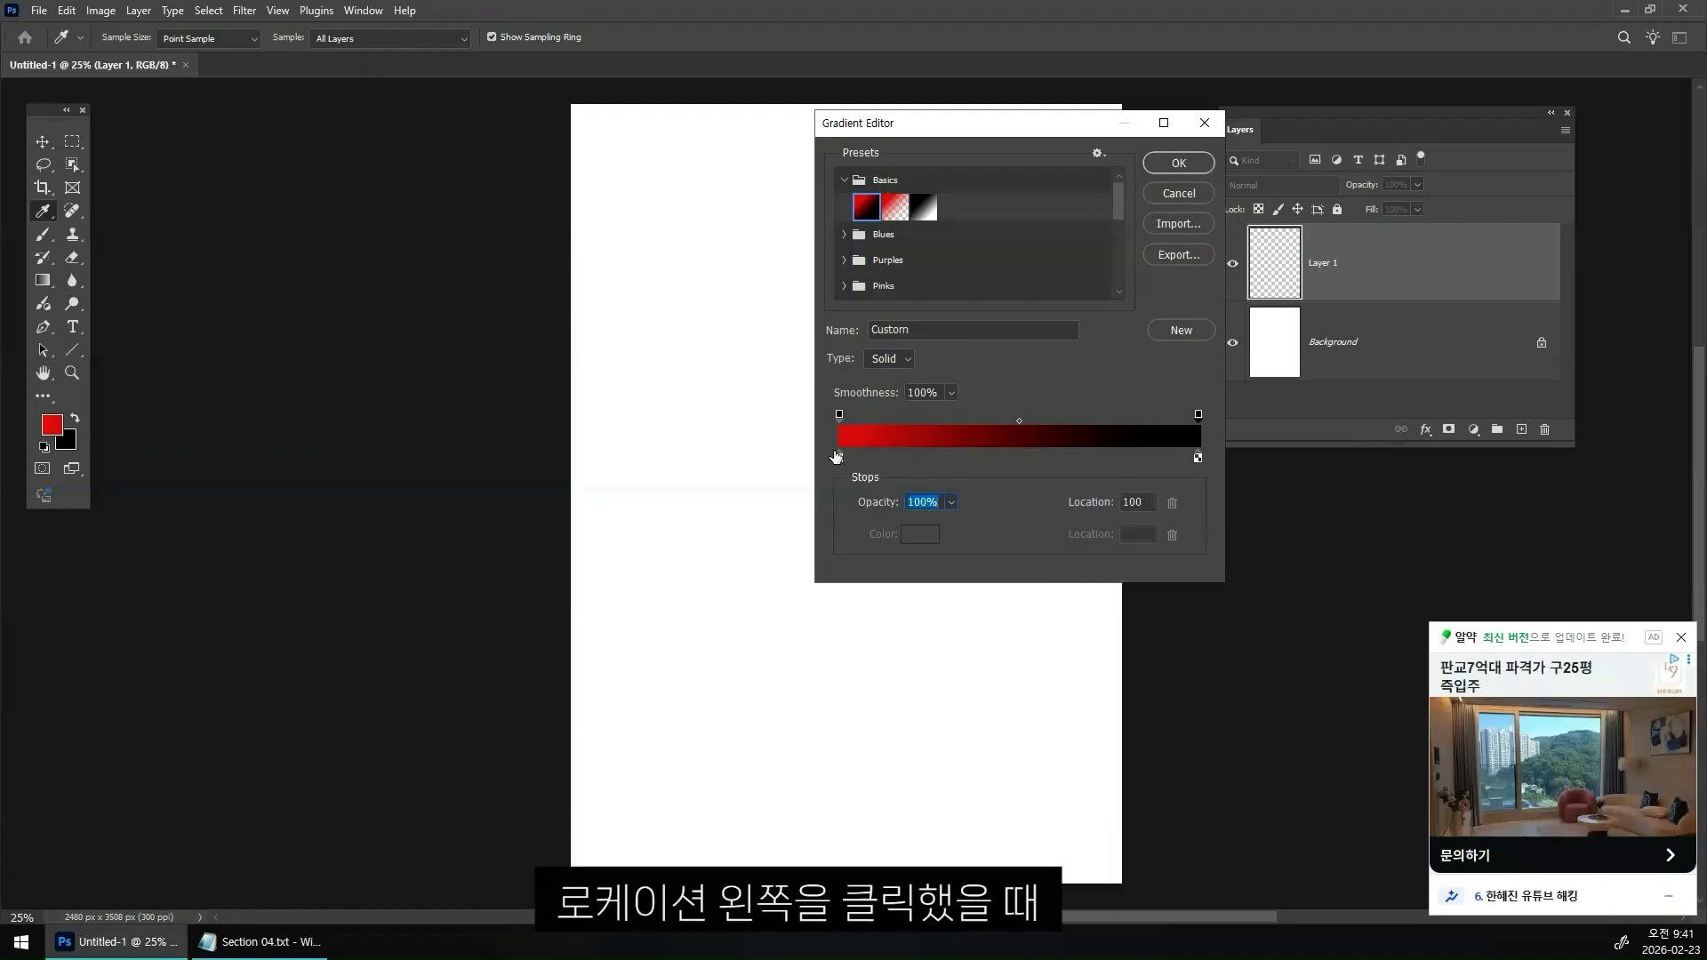
- Check the Location values of the start and end colour stops on the Foreground to Background gradient
{"action": "left_click", "coordinate": [836, 457]}
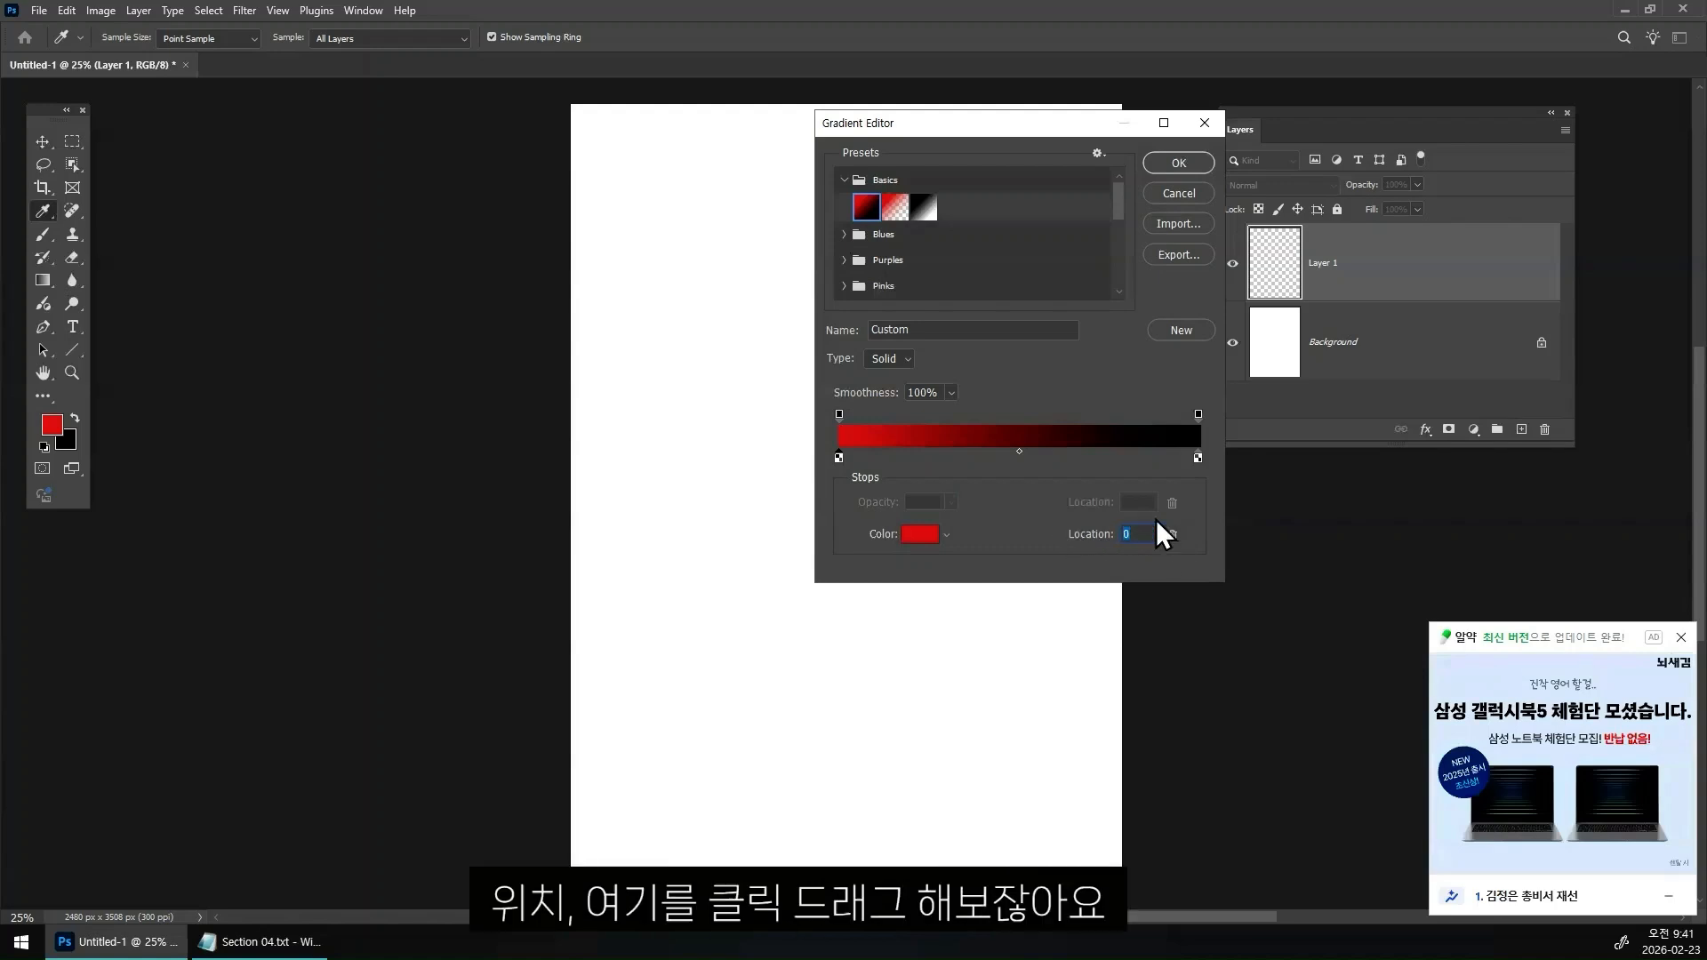
{"action": "left_click_drag", "start_coordinate": [836, 458], "coordinate": [797, 458]}
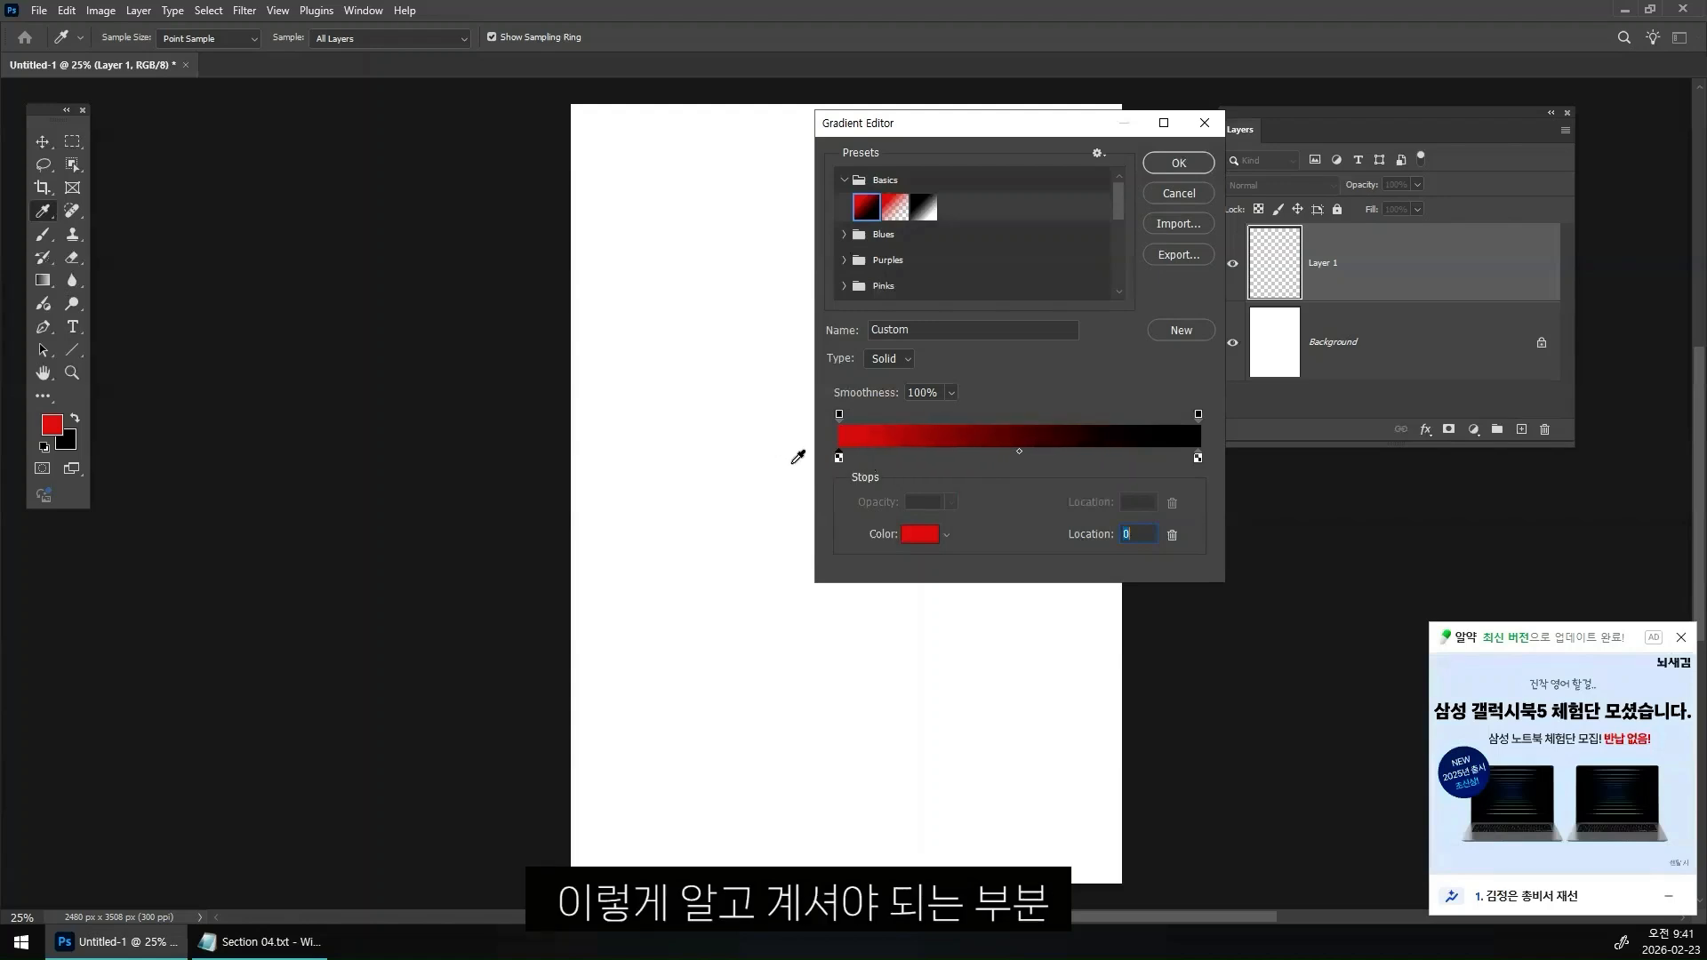
{"action": "left_click", "coordinate": [1197, 457]}
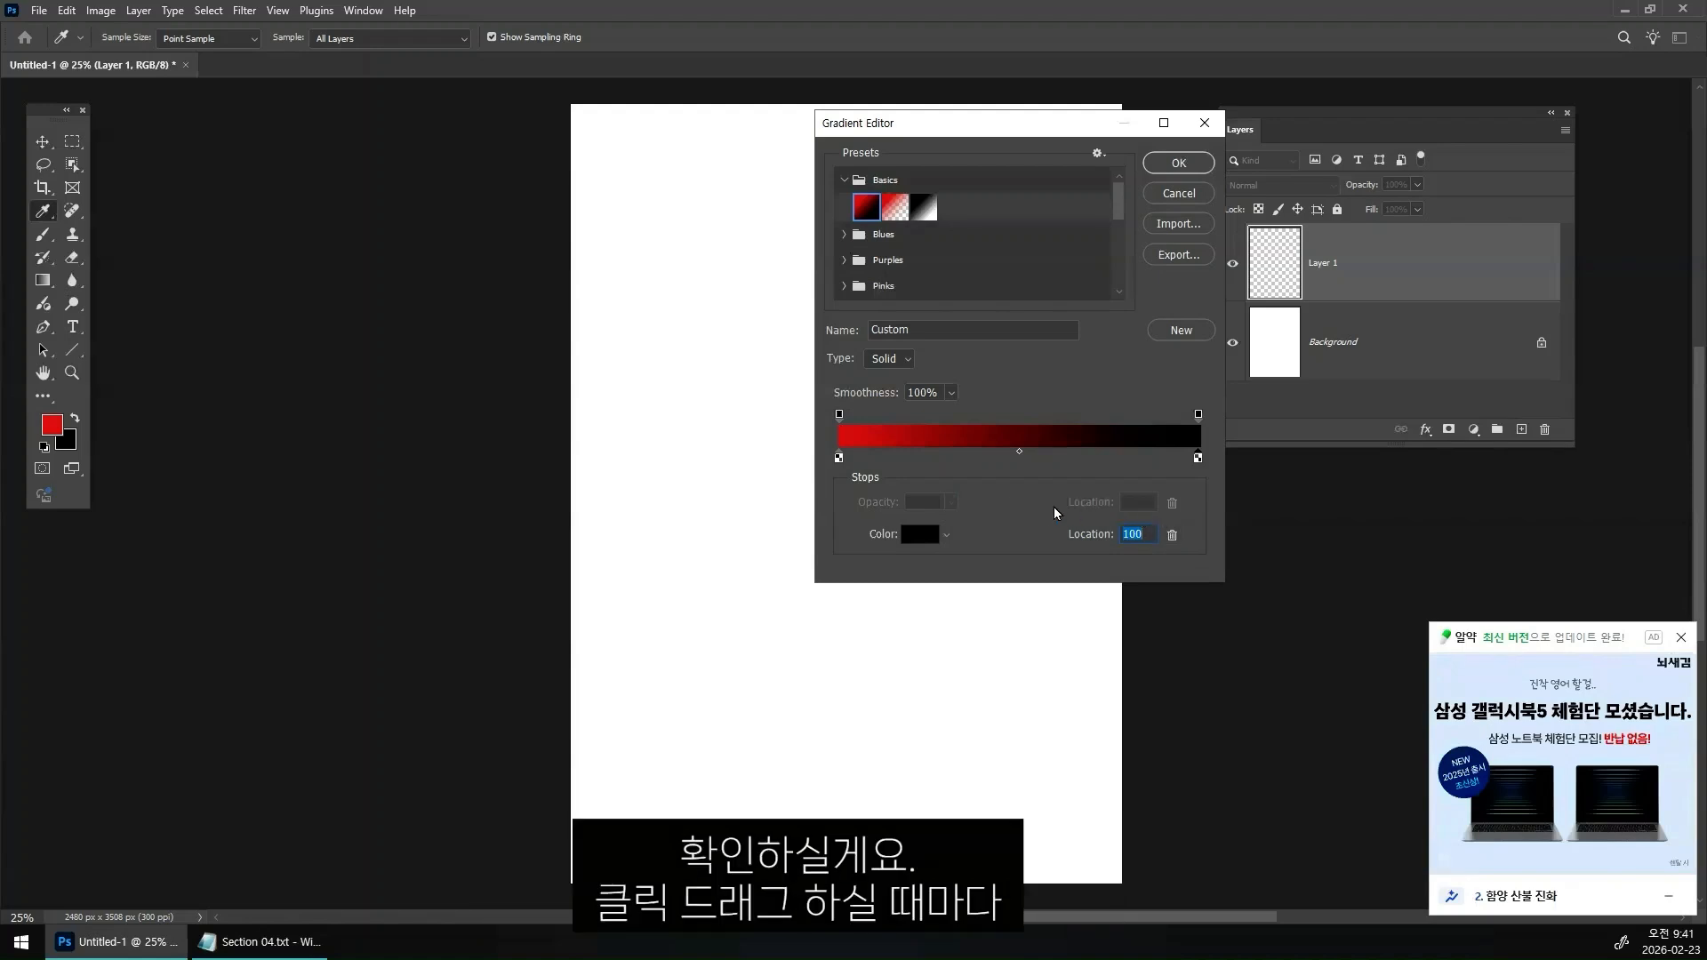
{"action": "mouse_move", "coordinate": [1202, 466]}
{"action": "left_mouse_down"}
{"action": "mouse_move", "coordinate": [1144, 464]}
{"action": "mouse_move", "coordinate": [1200, 458]}
{"action": "left_mouse_up"}
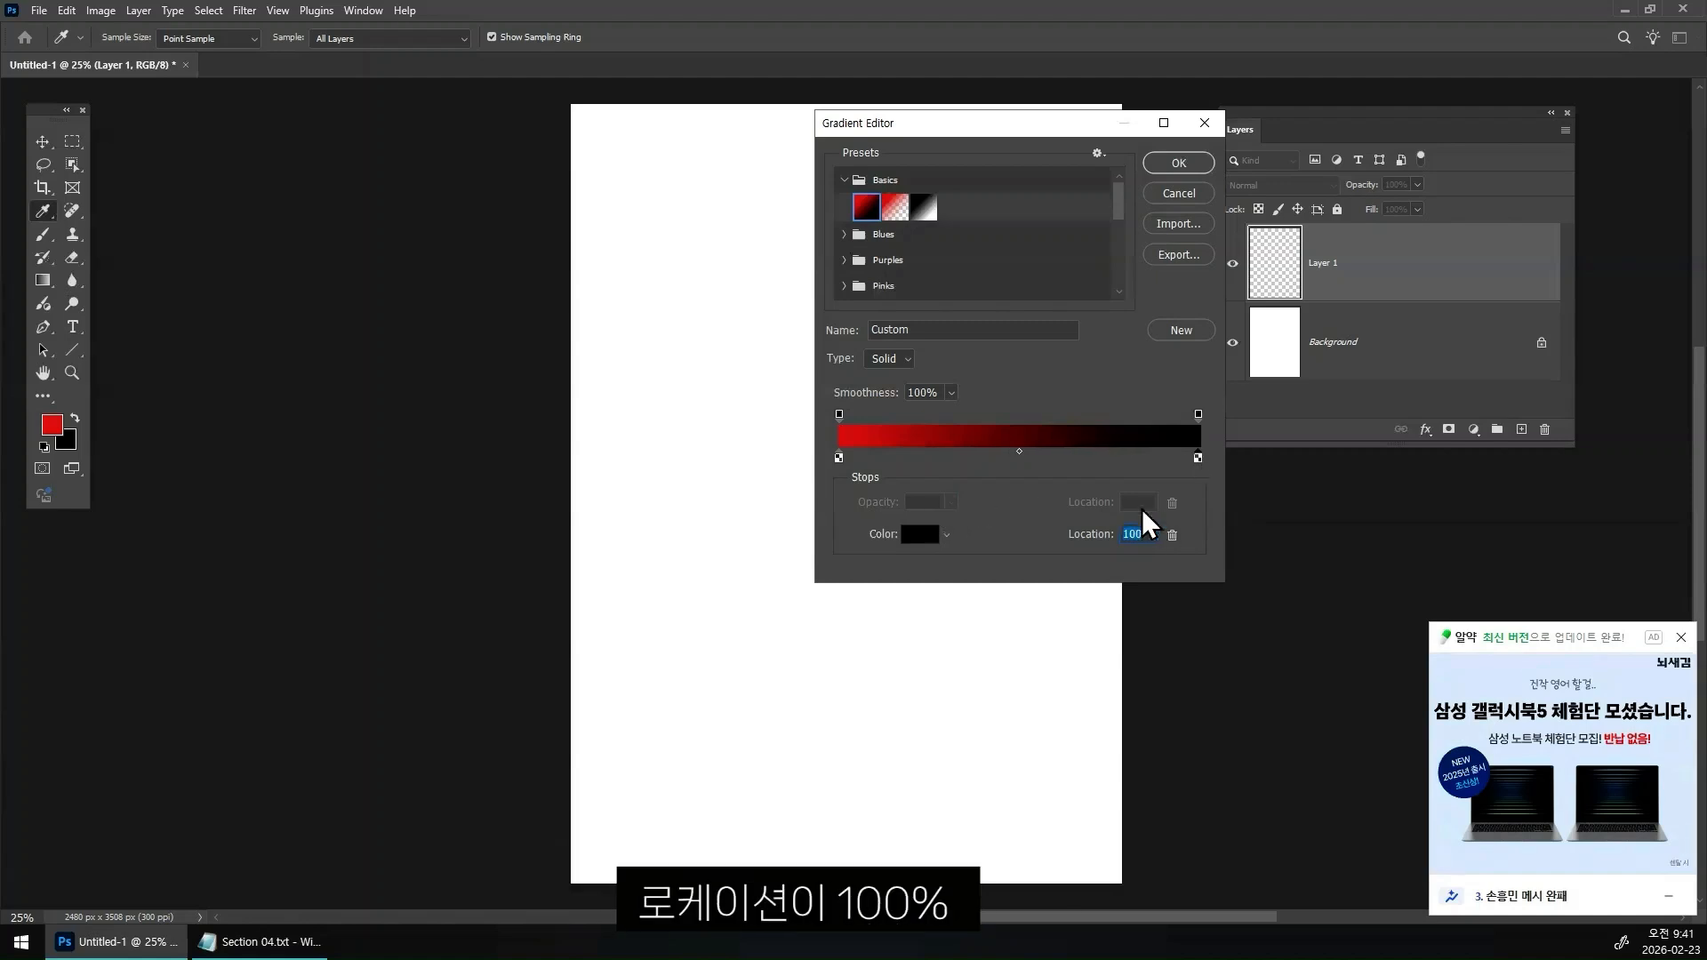
{"action": "left_click", "coordinate": [840, 457]}
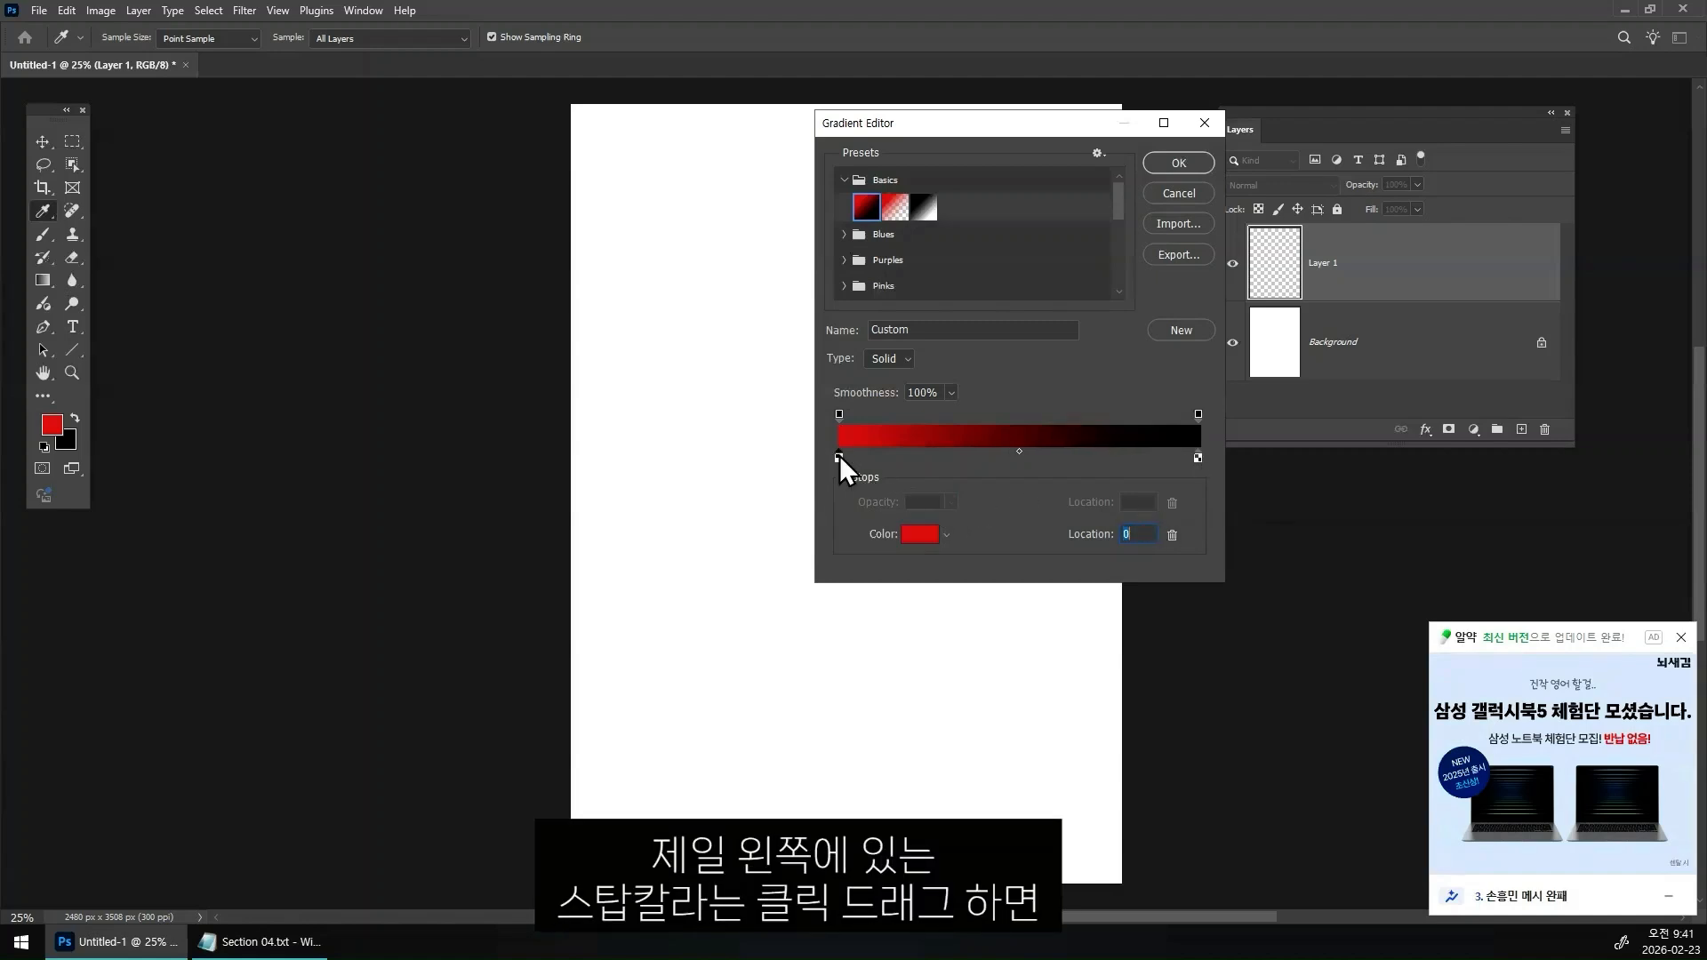
{"action": "left_click_drag", "start_coordinate": [841, 455], "coordinate": [792, 453]}
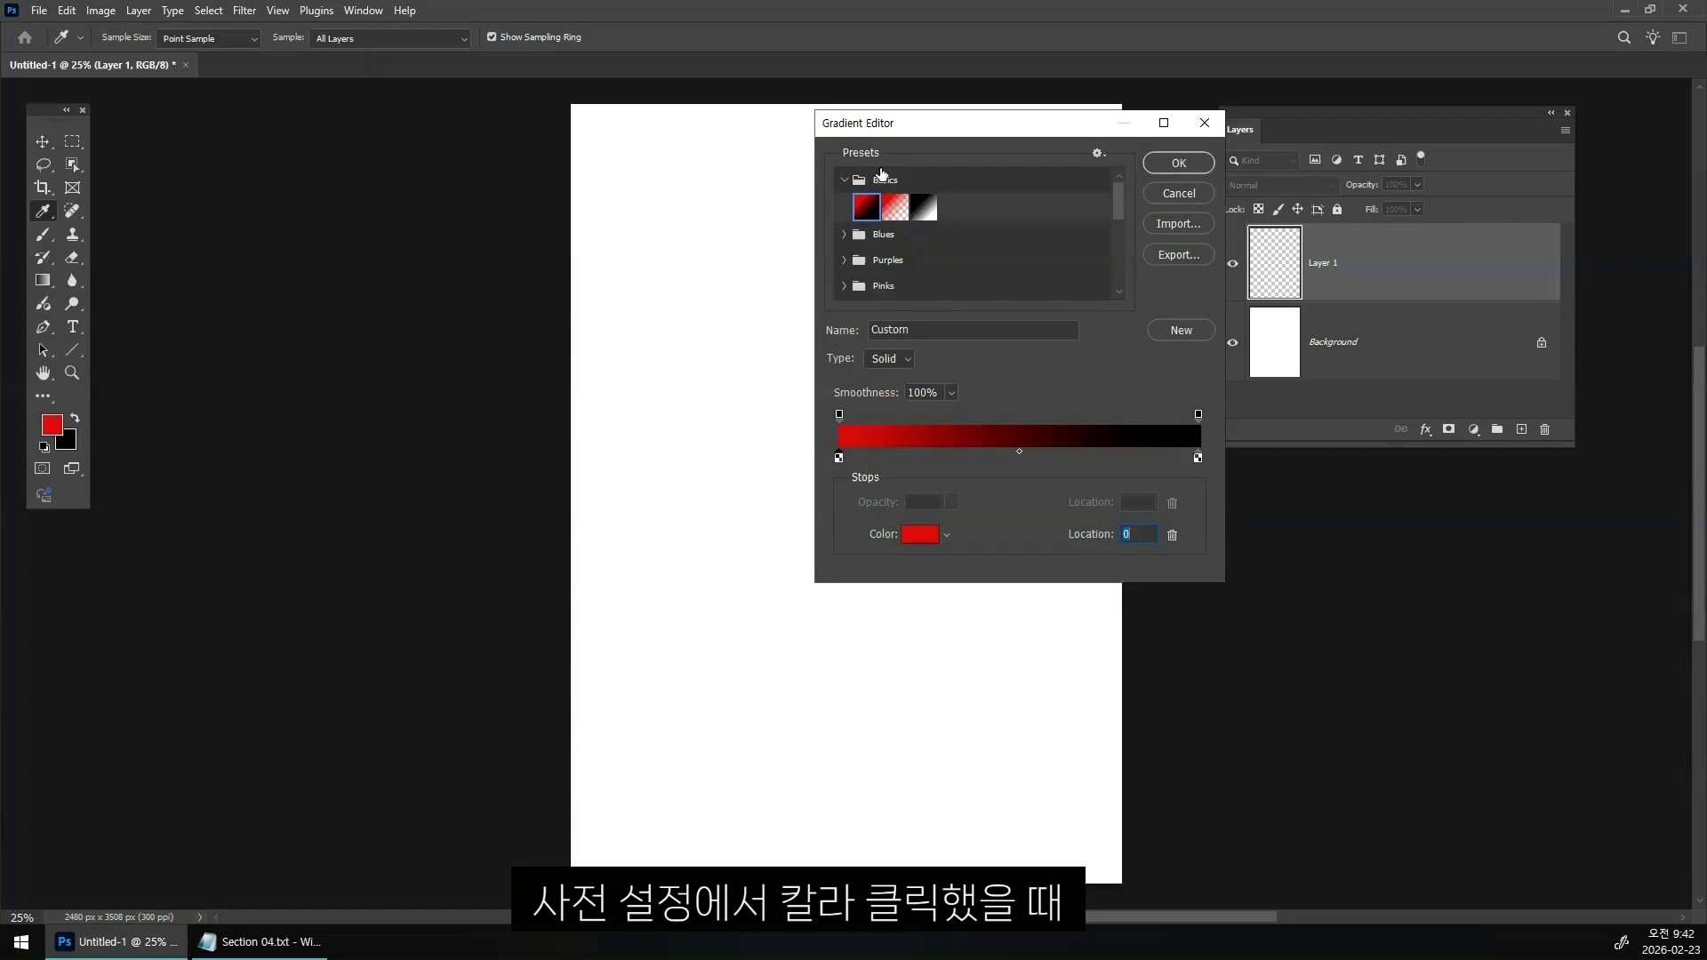
- Reload the Foreground to Background preset and change the gradient's start colour stop to blue
{"action": "left_click", "coordinate": [866, 208]}
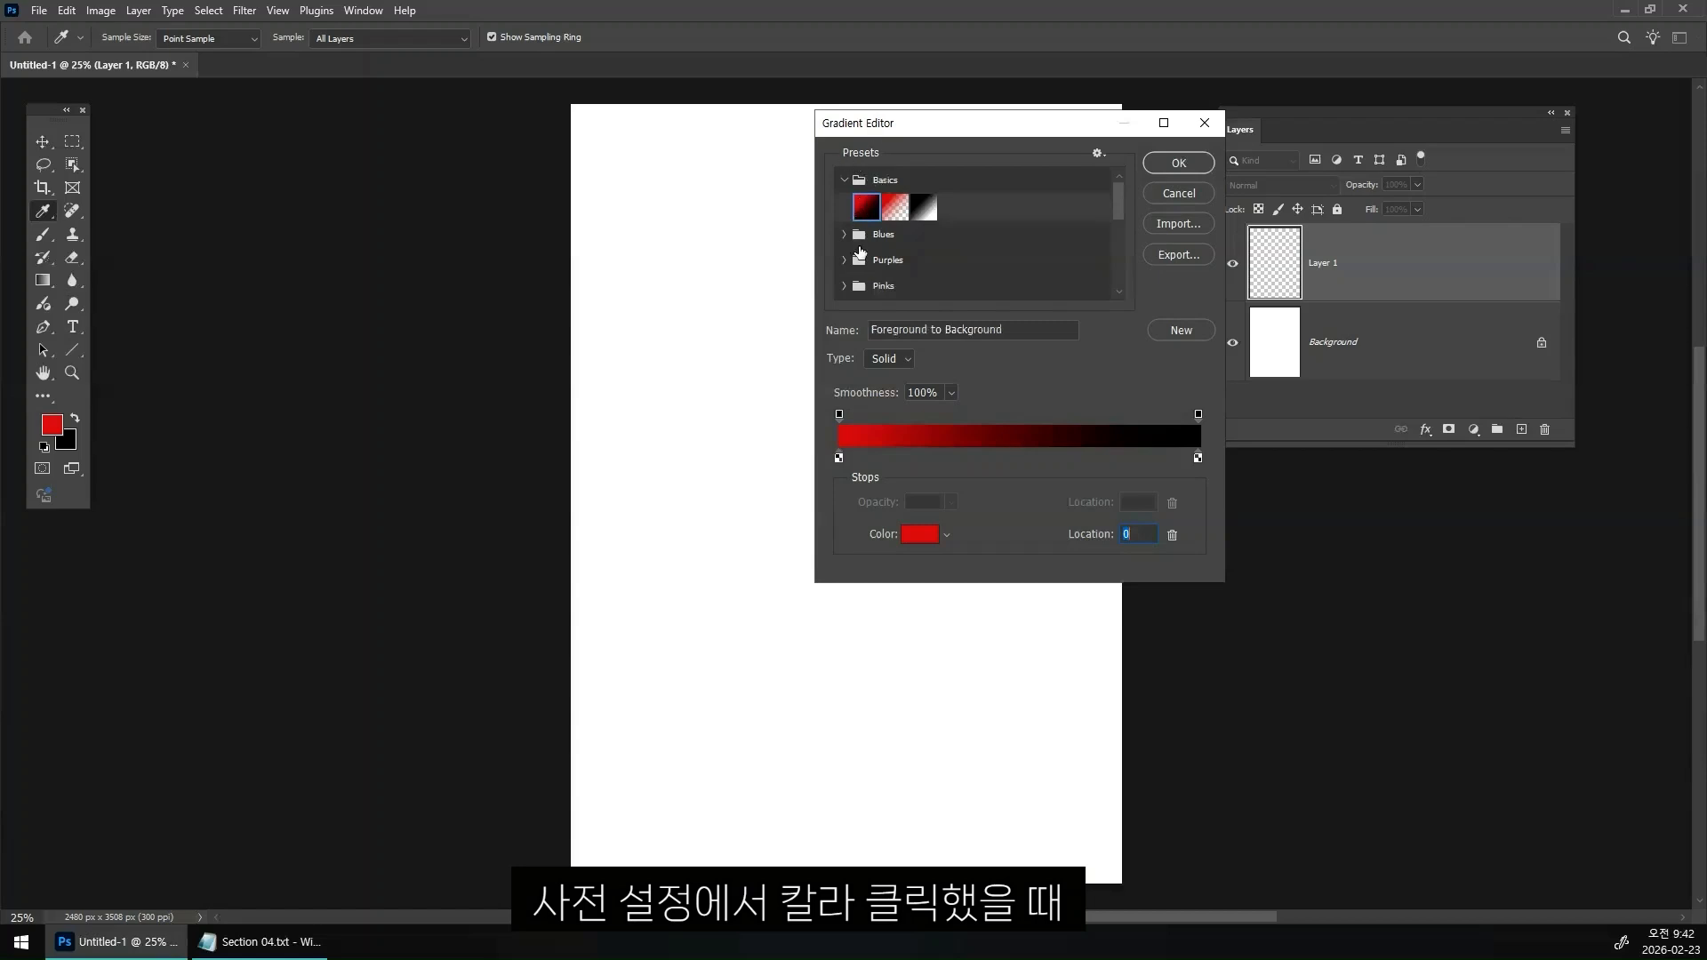
{"action": "left_click", "coordinate": [839, 457]}
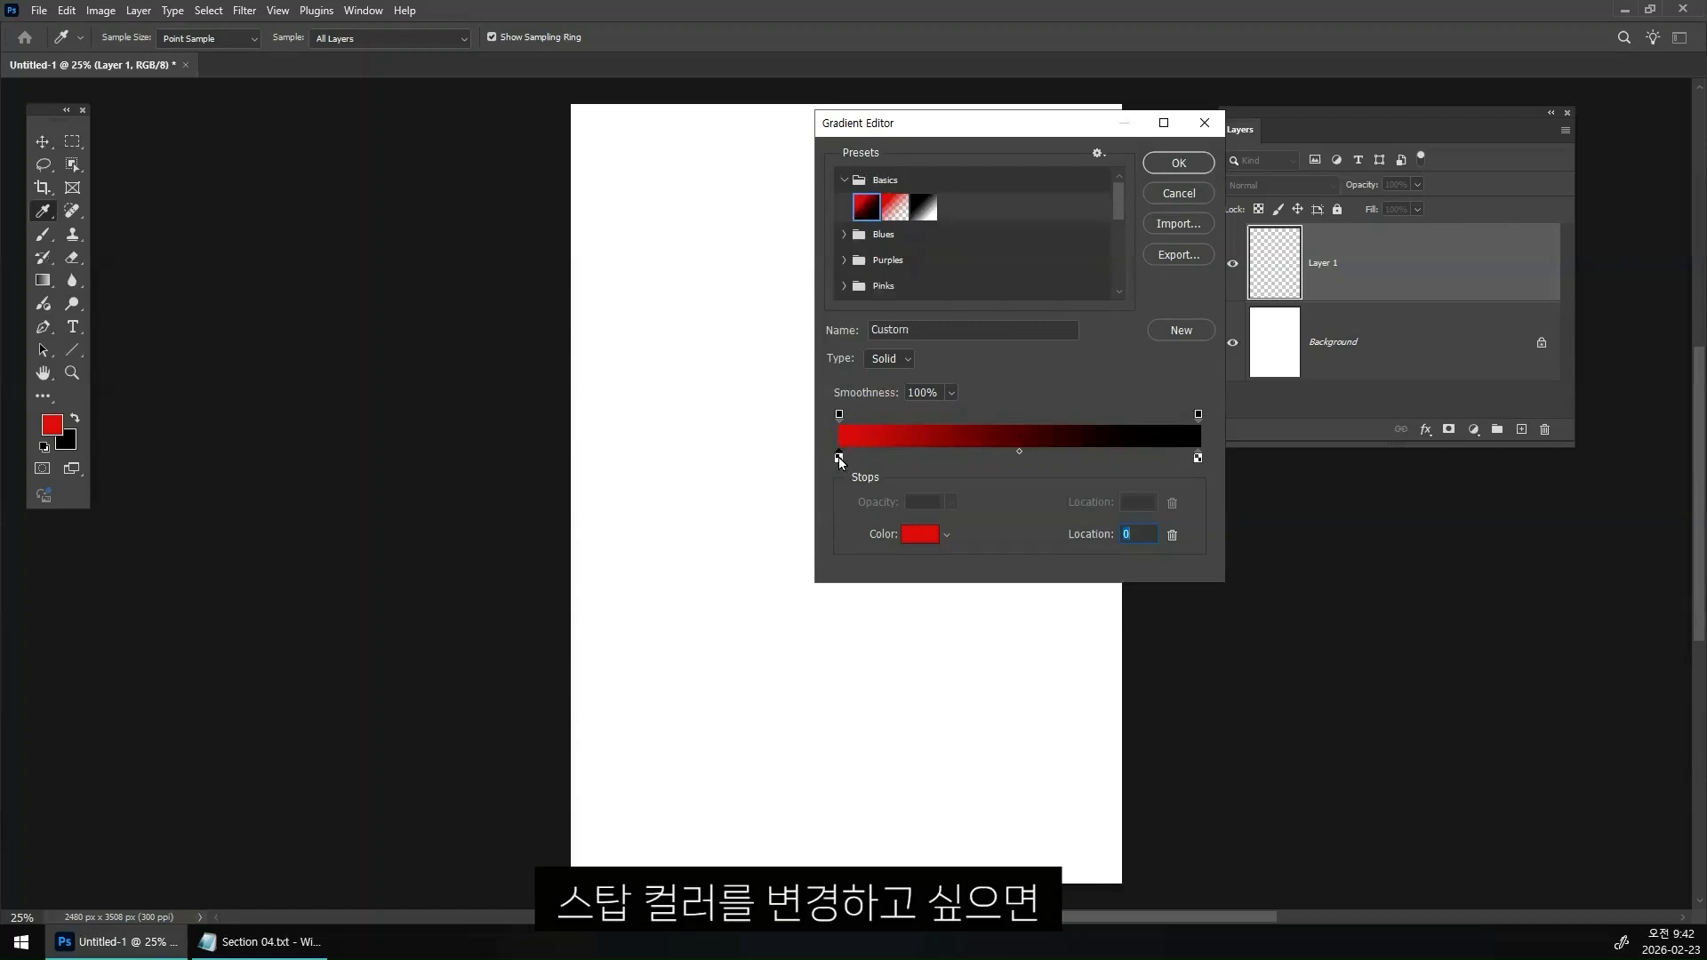
{"action": "left_click", "coordinate": [1197, 458]}
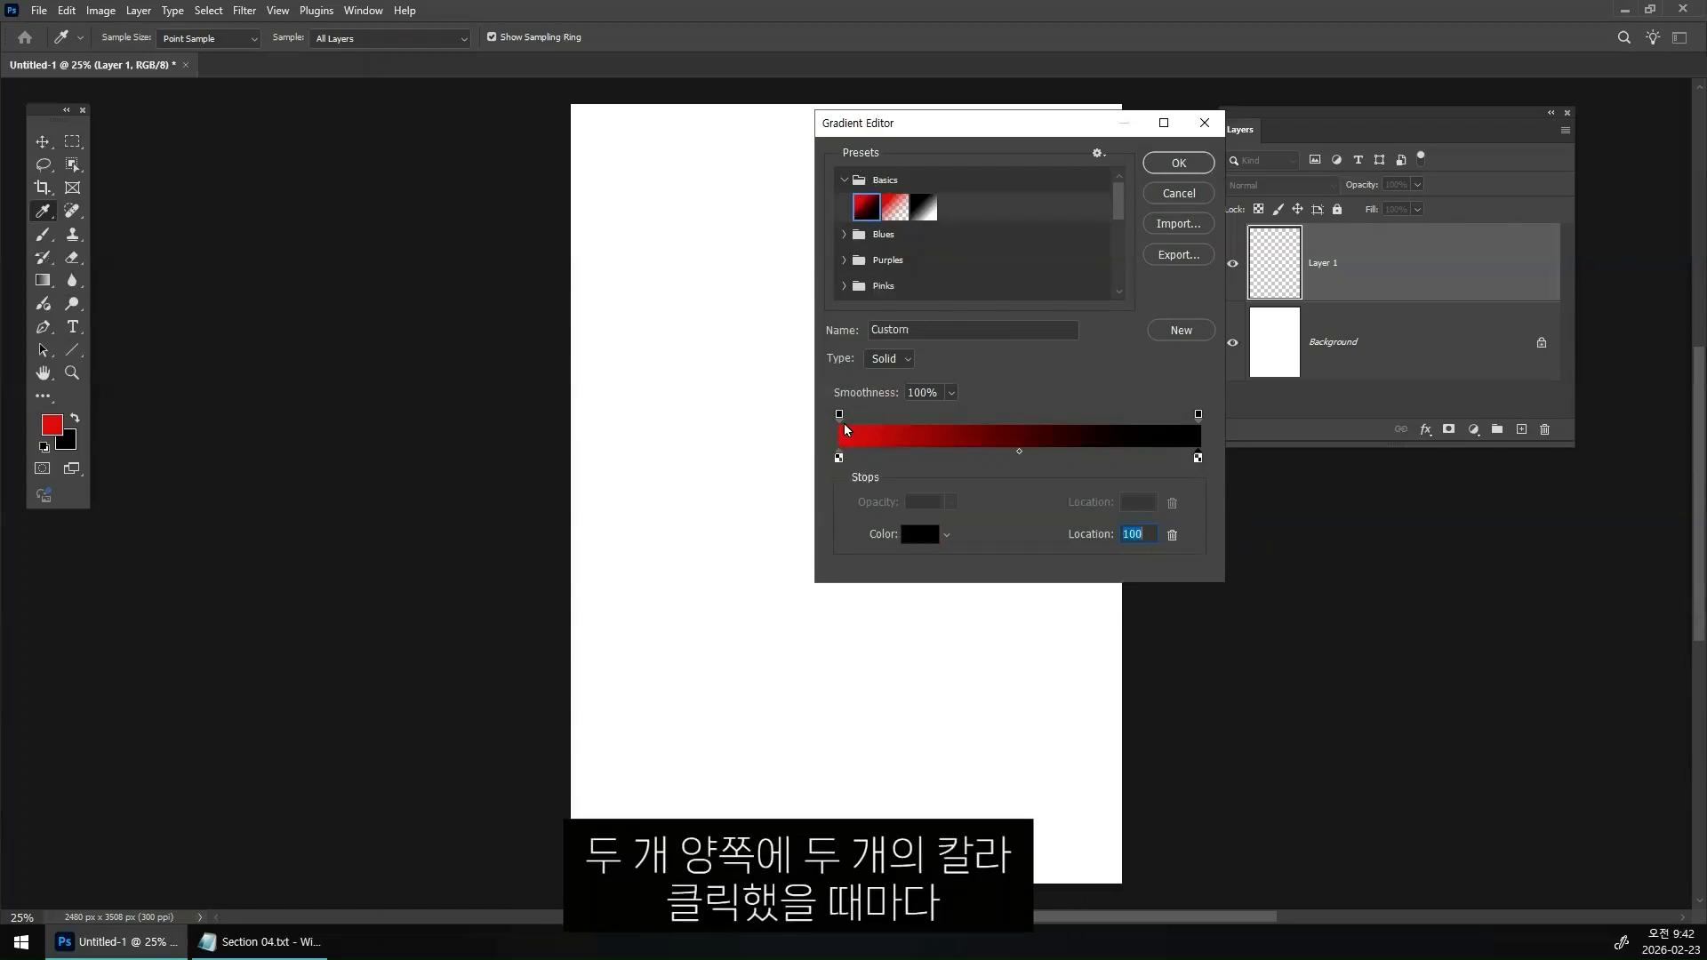
{"action": "left_click", "coordinate": [839, 458]}
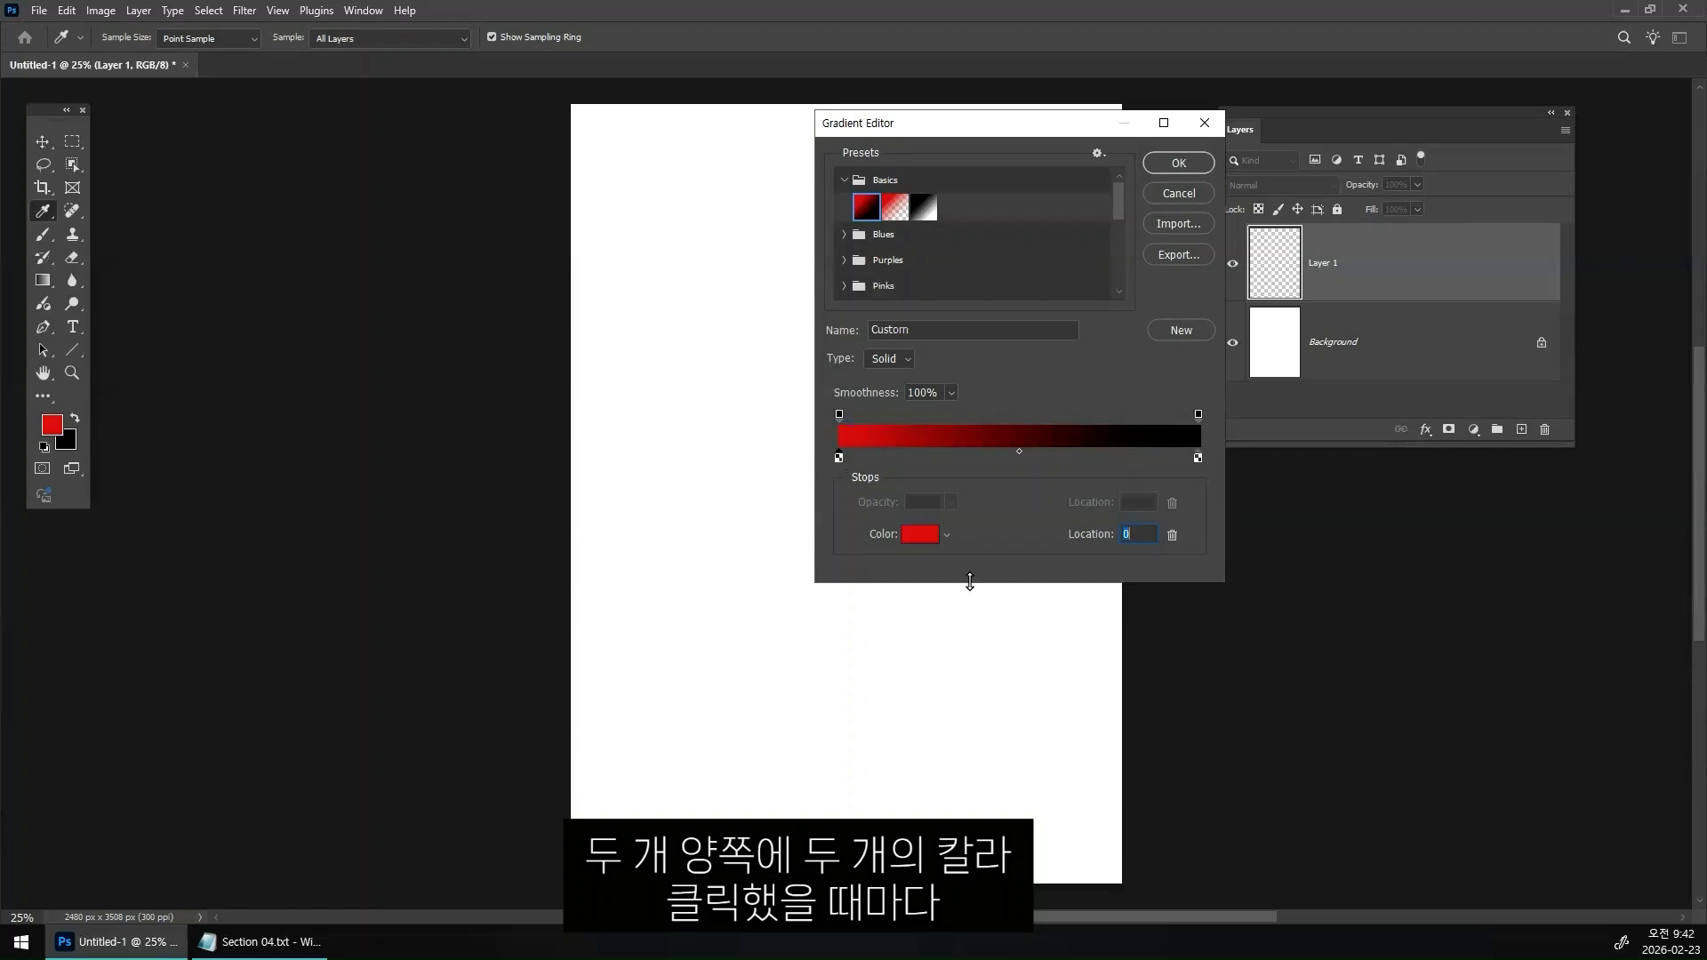
{"action": "left_click", "coordinate": [922, 532]}
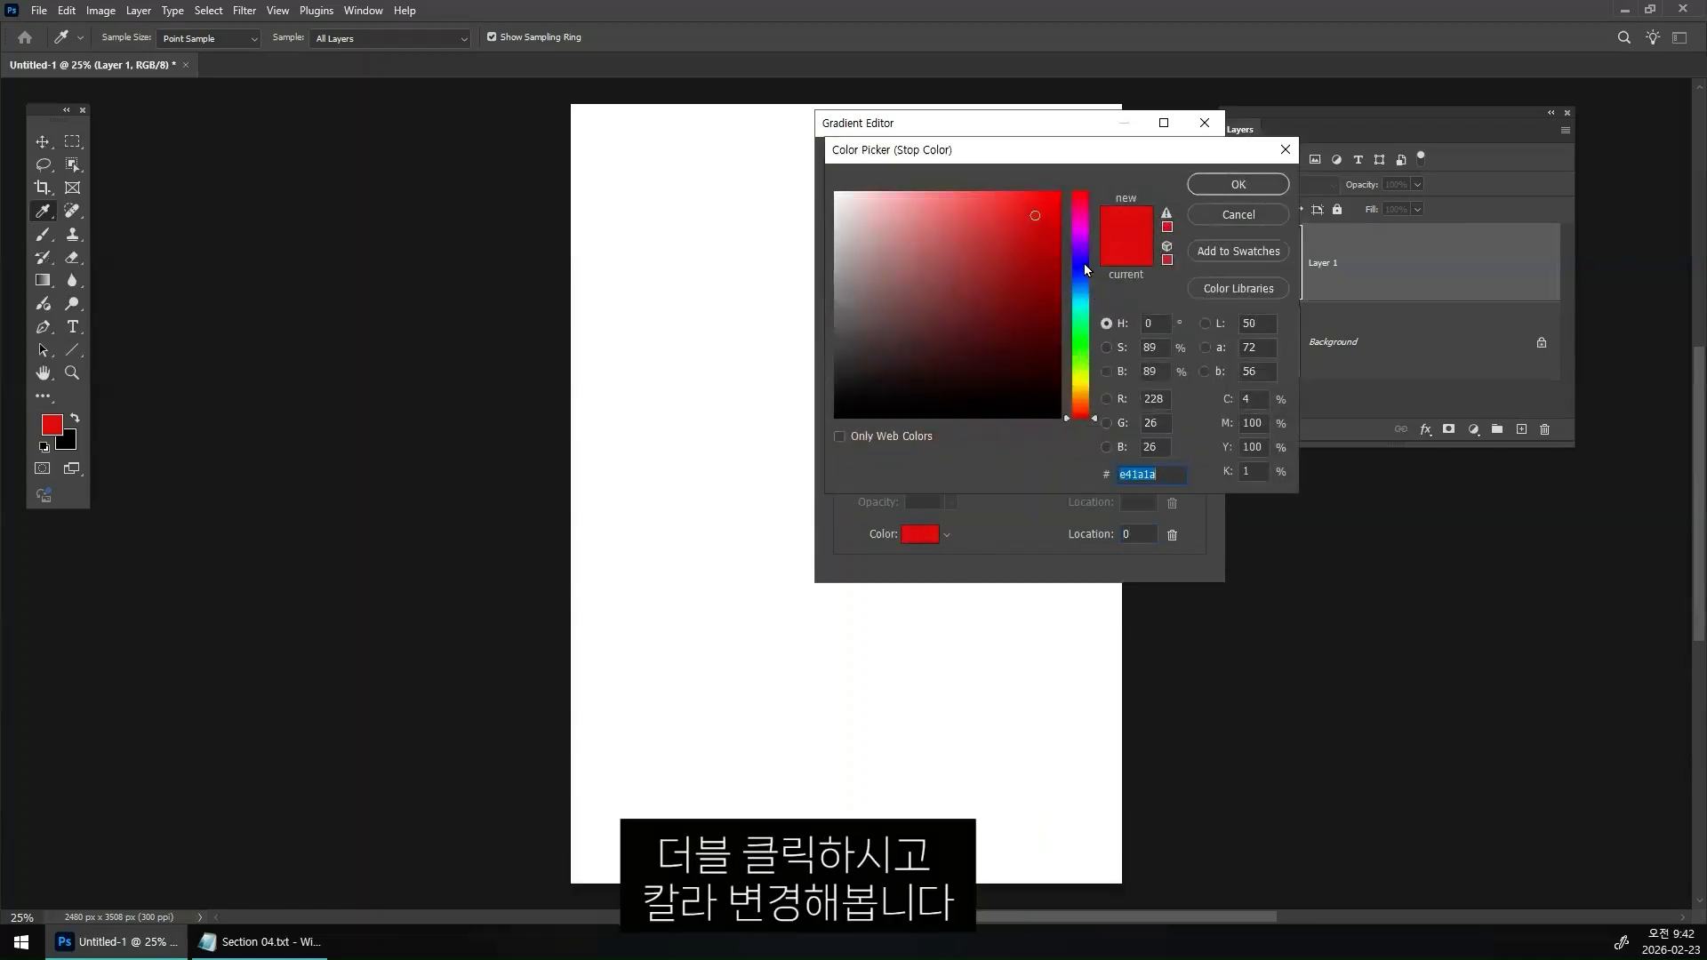
{"action": "left_click", "coordinate": [1085, 263]}
{"action": "left_click", "coordinate": [1239, 184]}
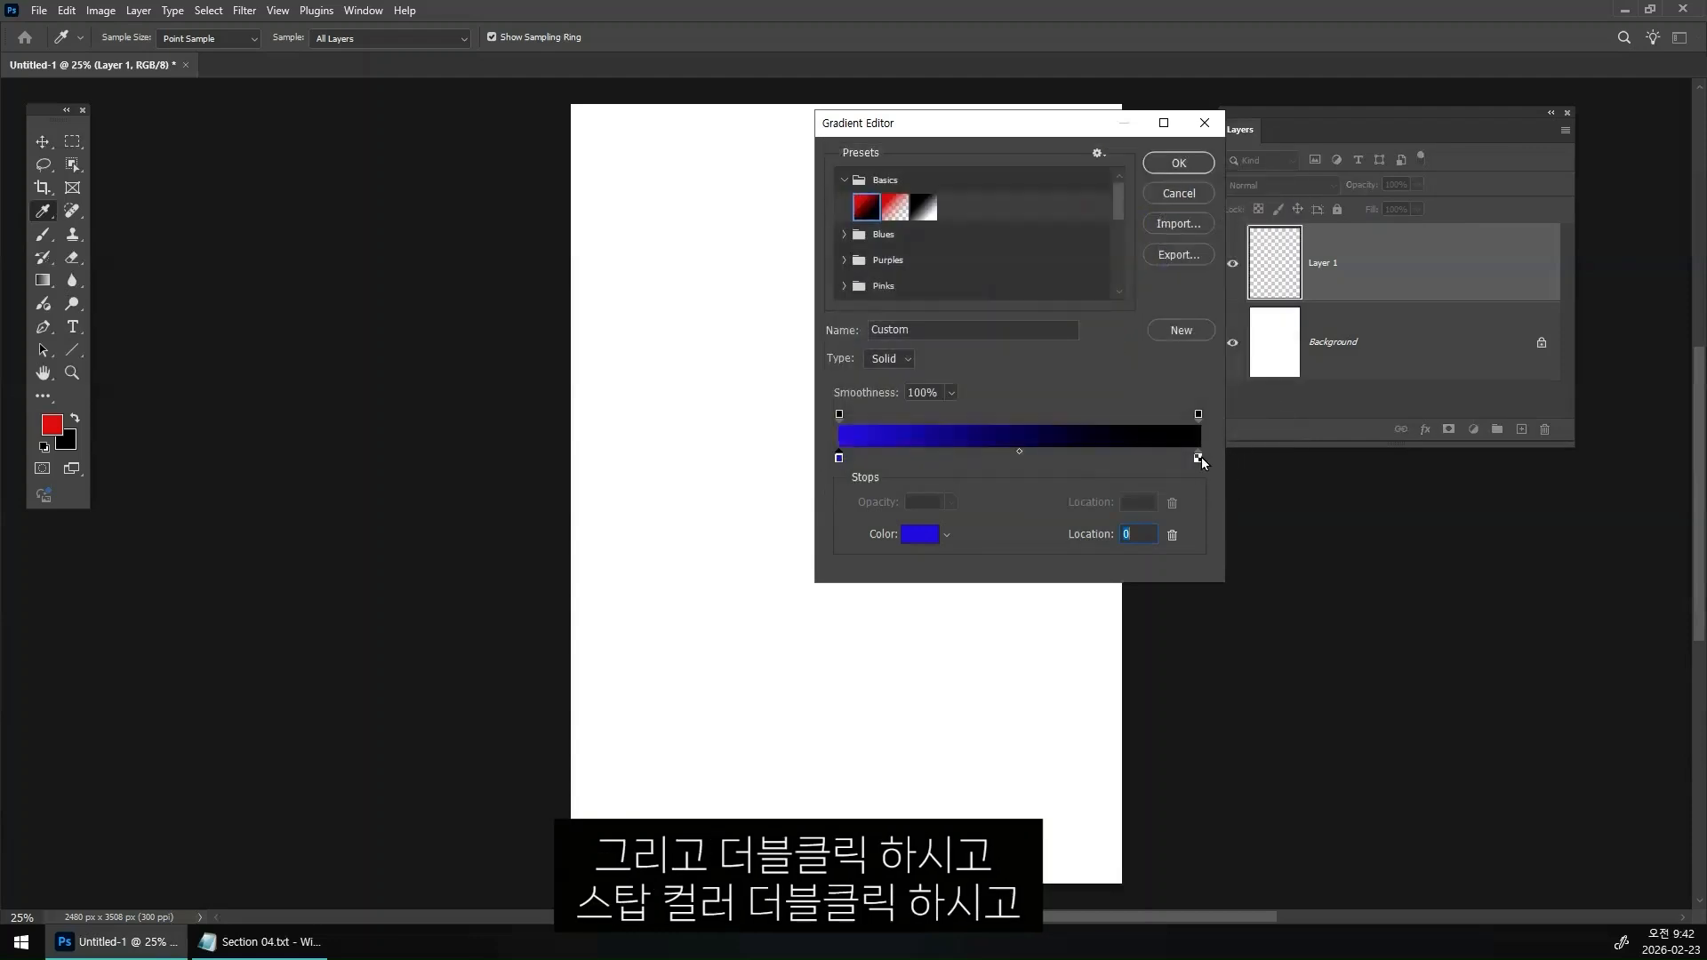
- Change the gradient's end colour stop to yellow with a hue of 59° and inspect the opacity stops
{"action": "double_click", "coordinate": [1198, 459]}
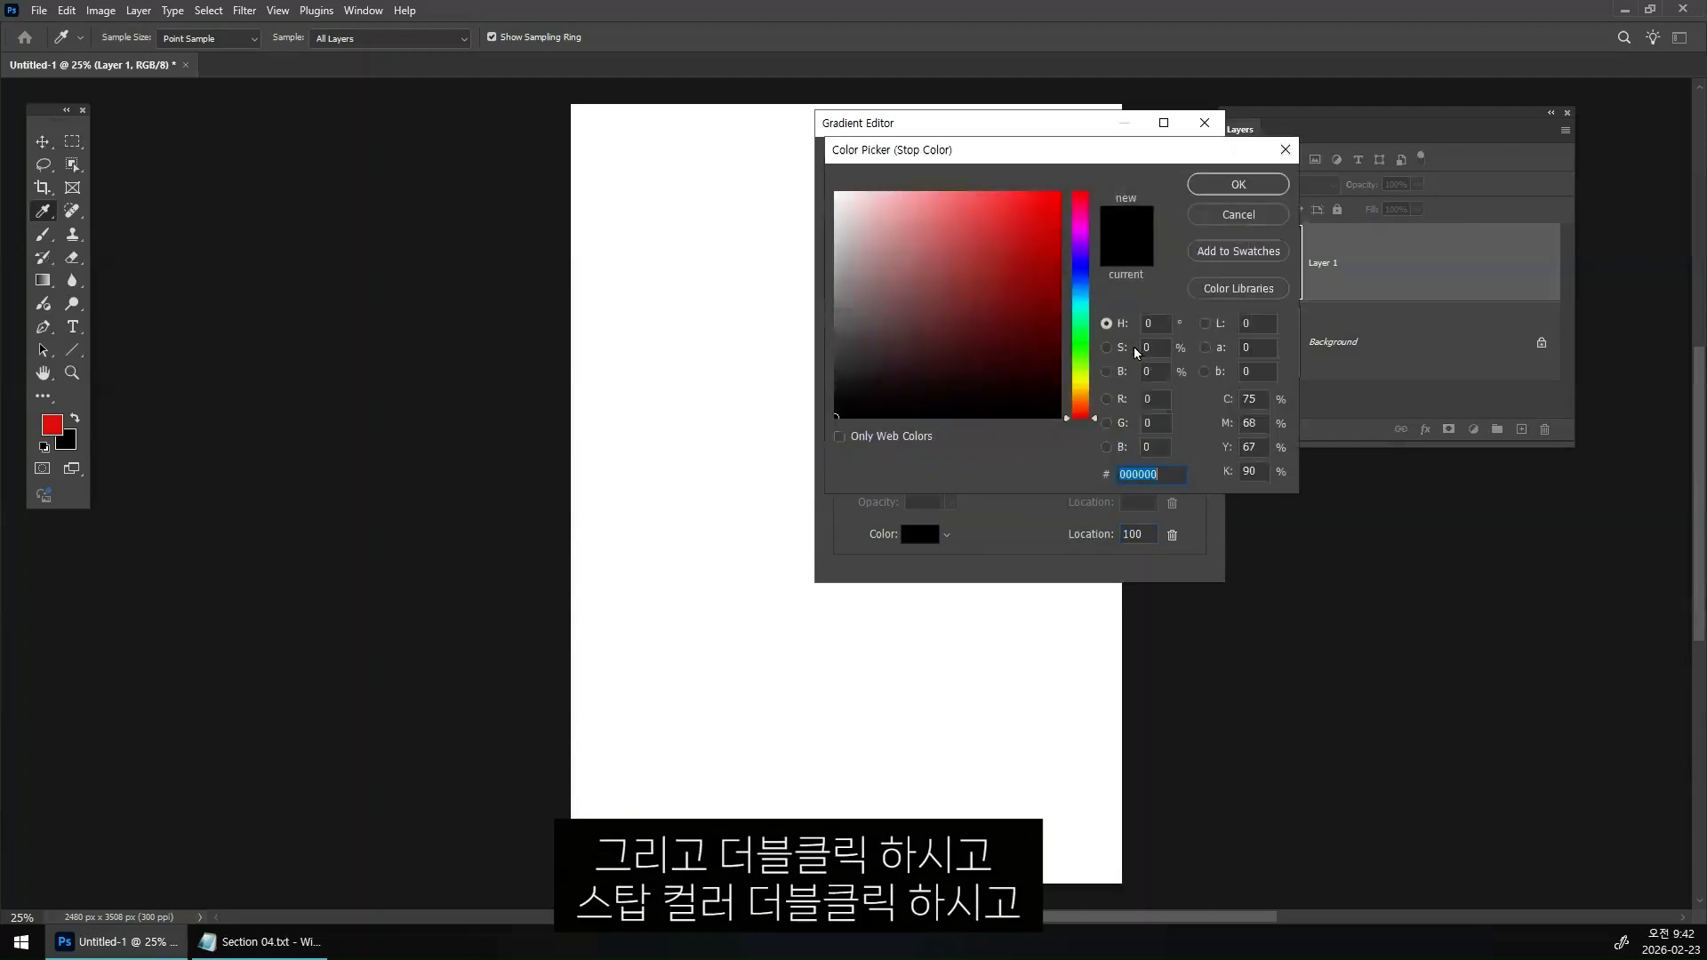
{"action": "left_click", "coordinate": [1080, 381]}
{"action": "left_click", "coordinate": [1040, 223]}
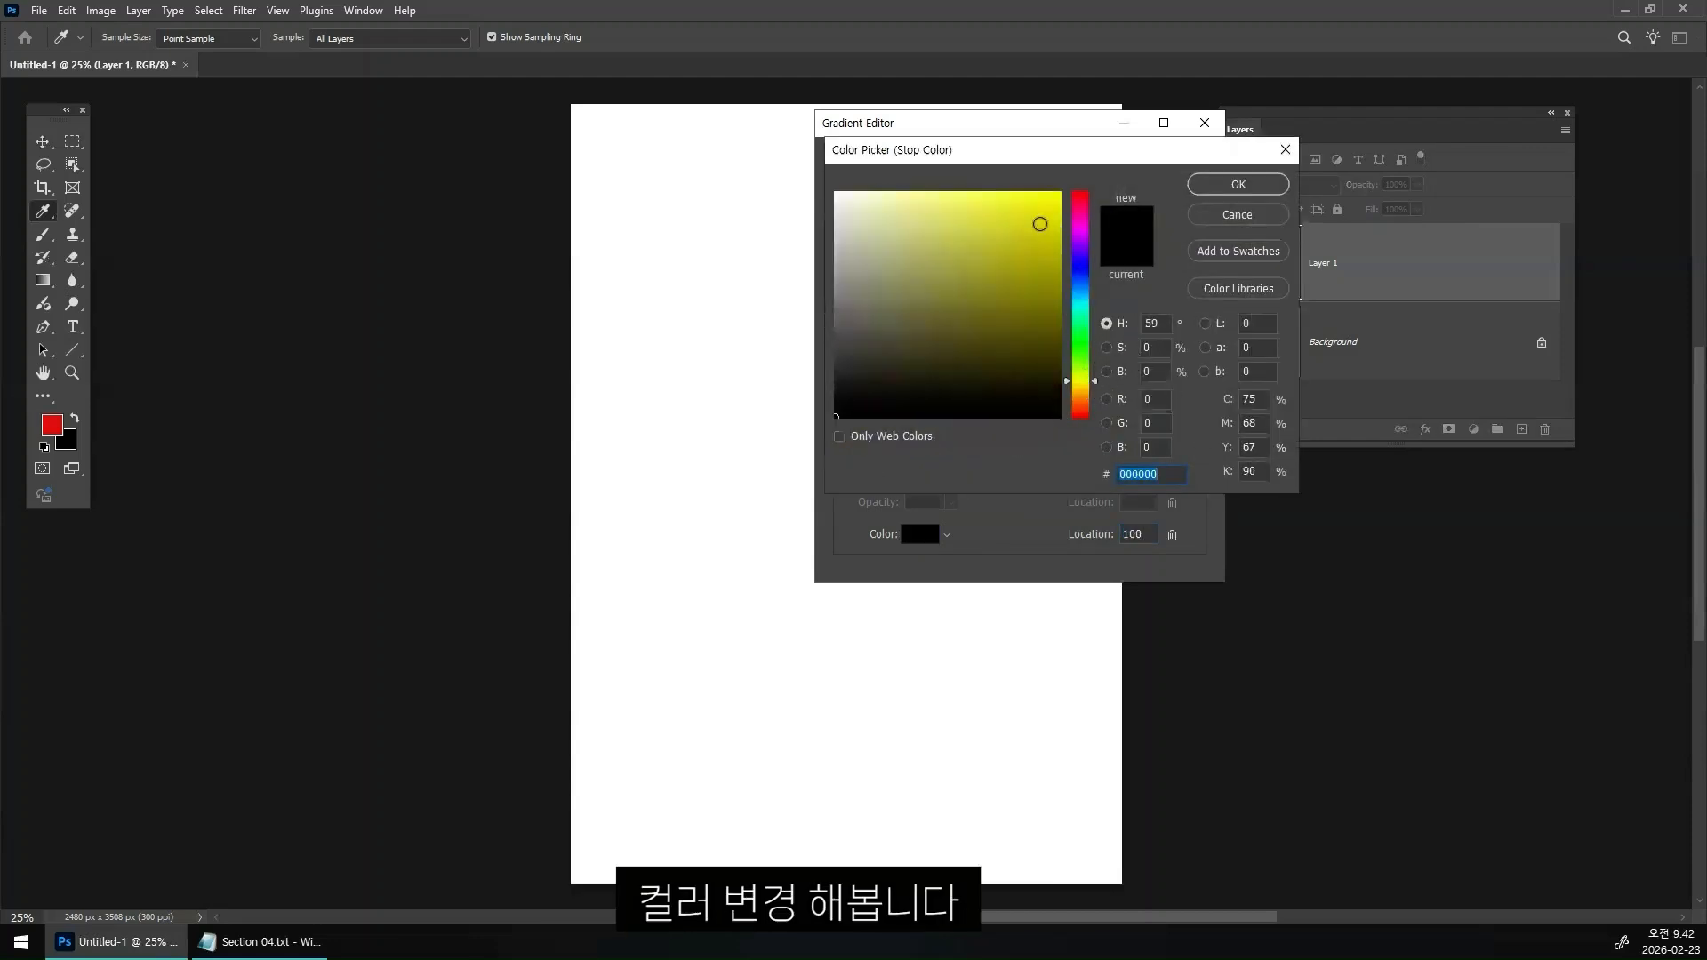
{"action": "left_click", "coordinate": [1223, 181]}
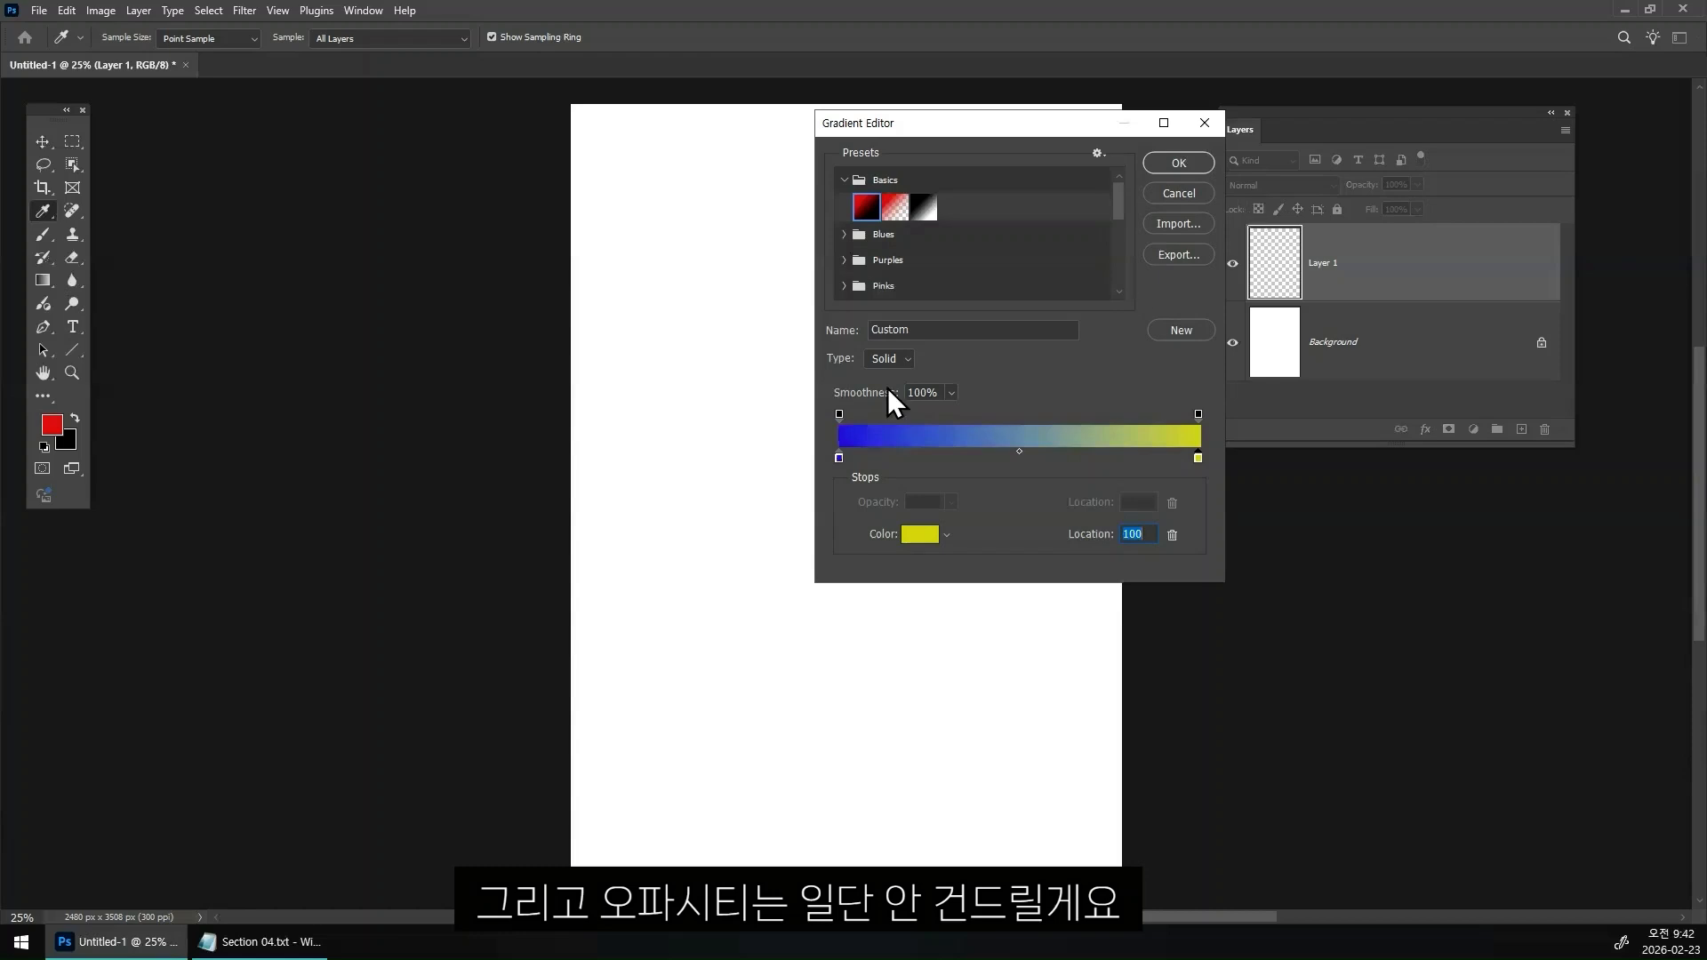
{"action": "left_click", "coordinate": [840, 415]}
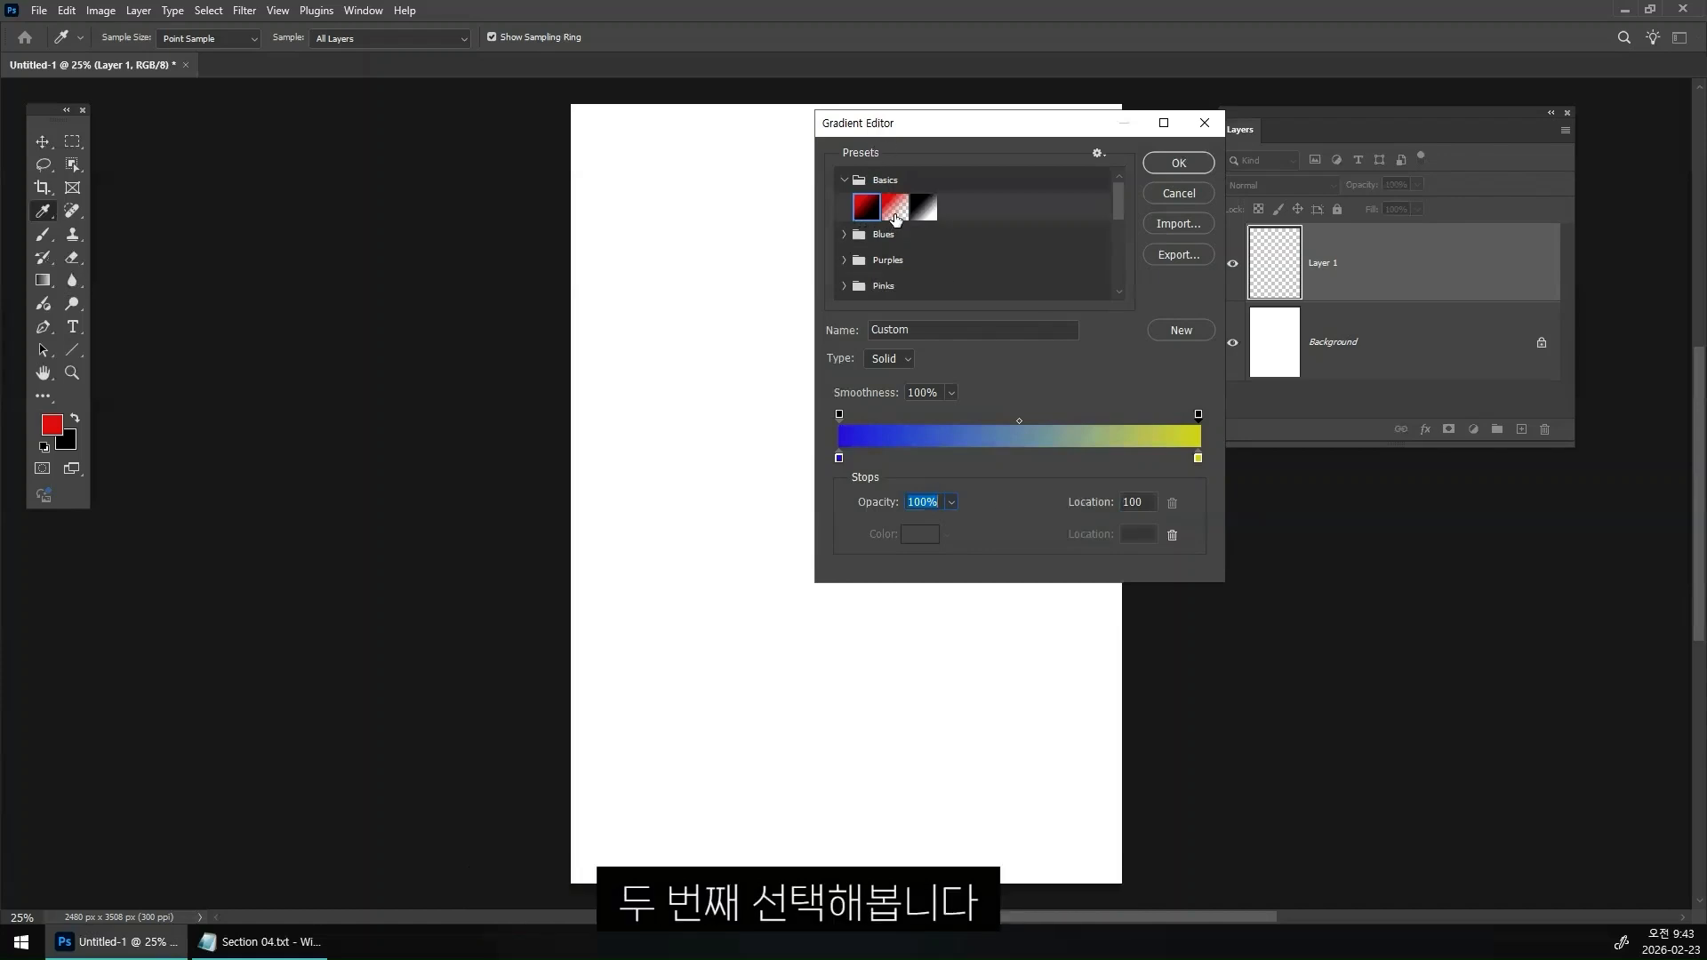
- Load the Foreground to Transparent preset from Basics and inspect its colour stops and opacity stops
{"action": "left_click", "coordinate": [894, 214]}
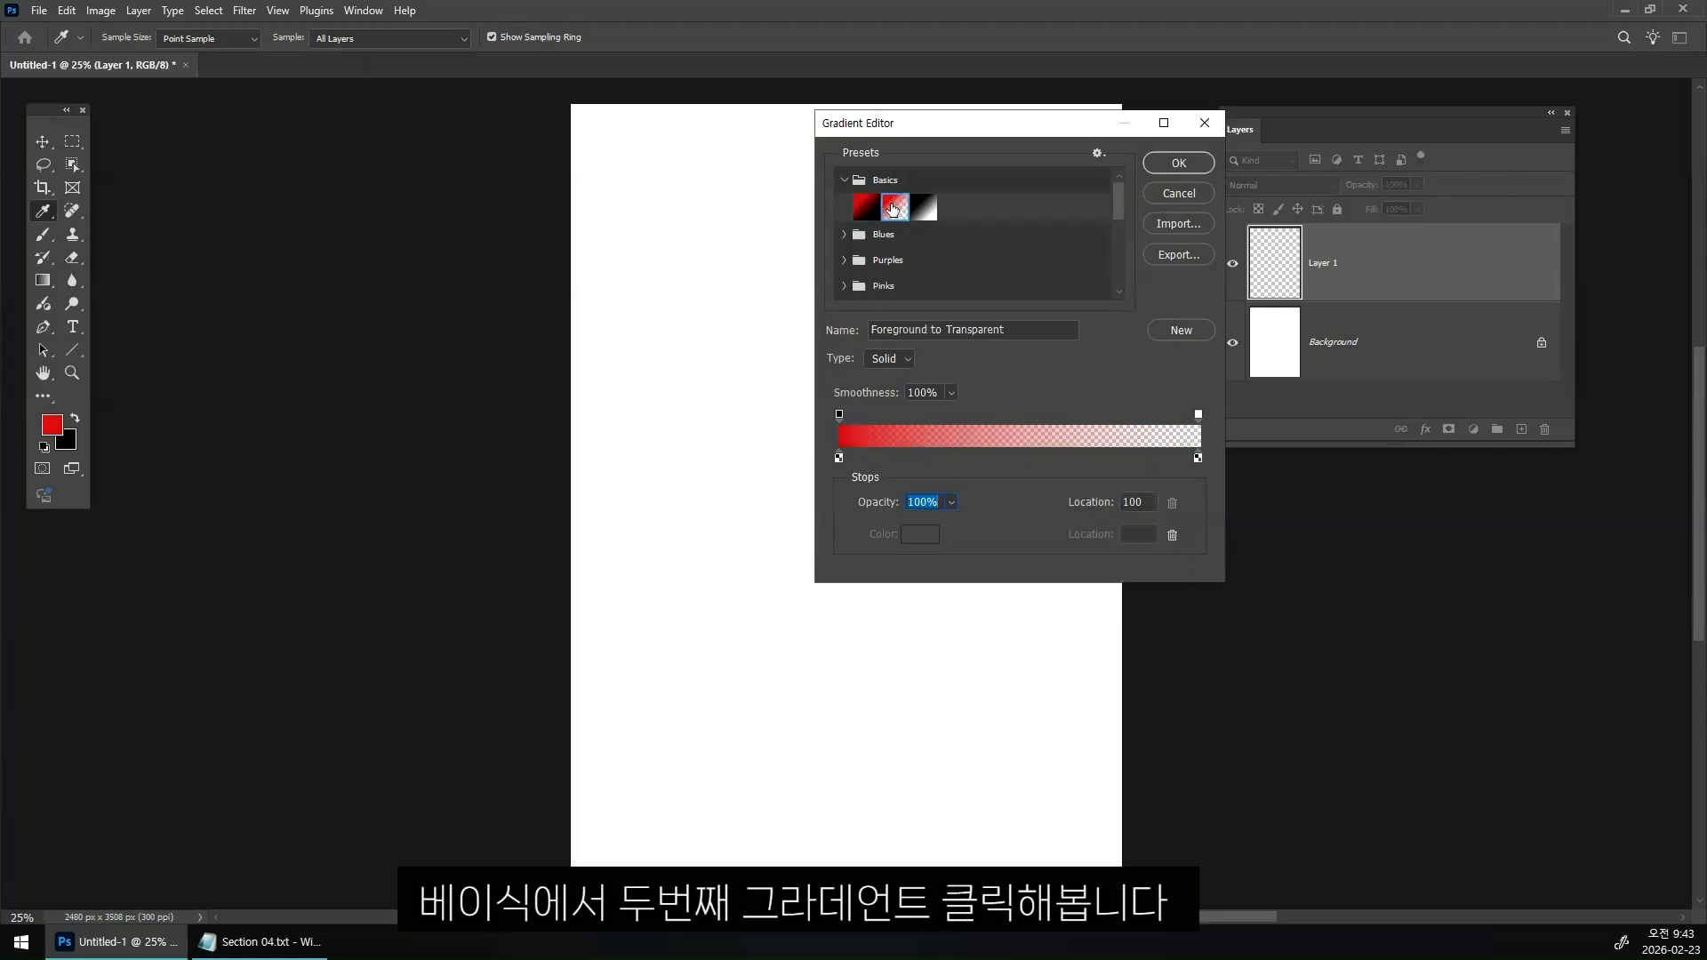
{"action": "left_click", "coordinate": [839, 458]}
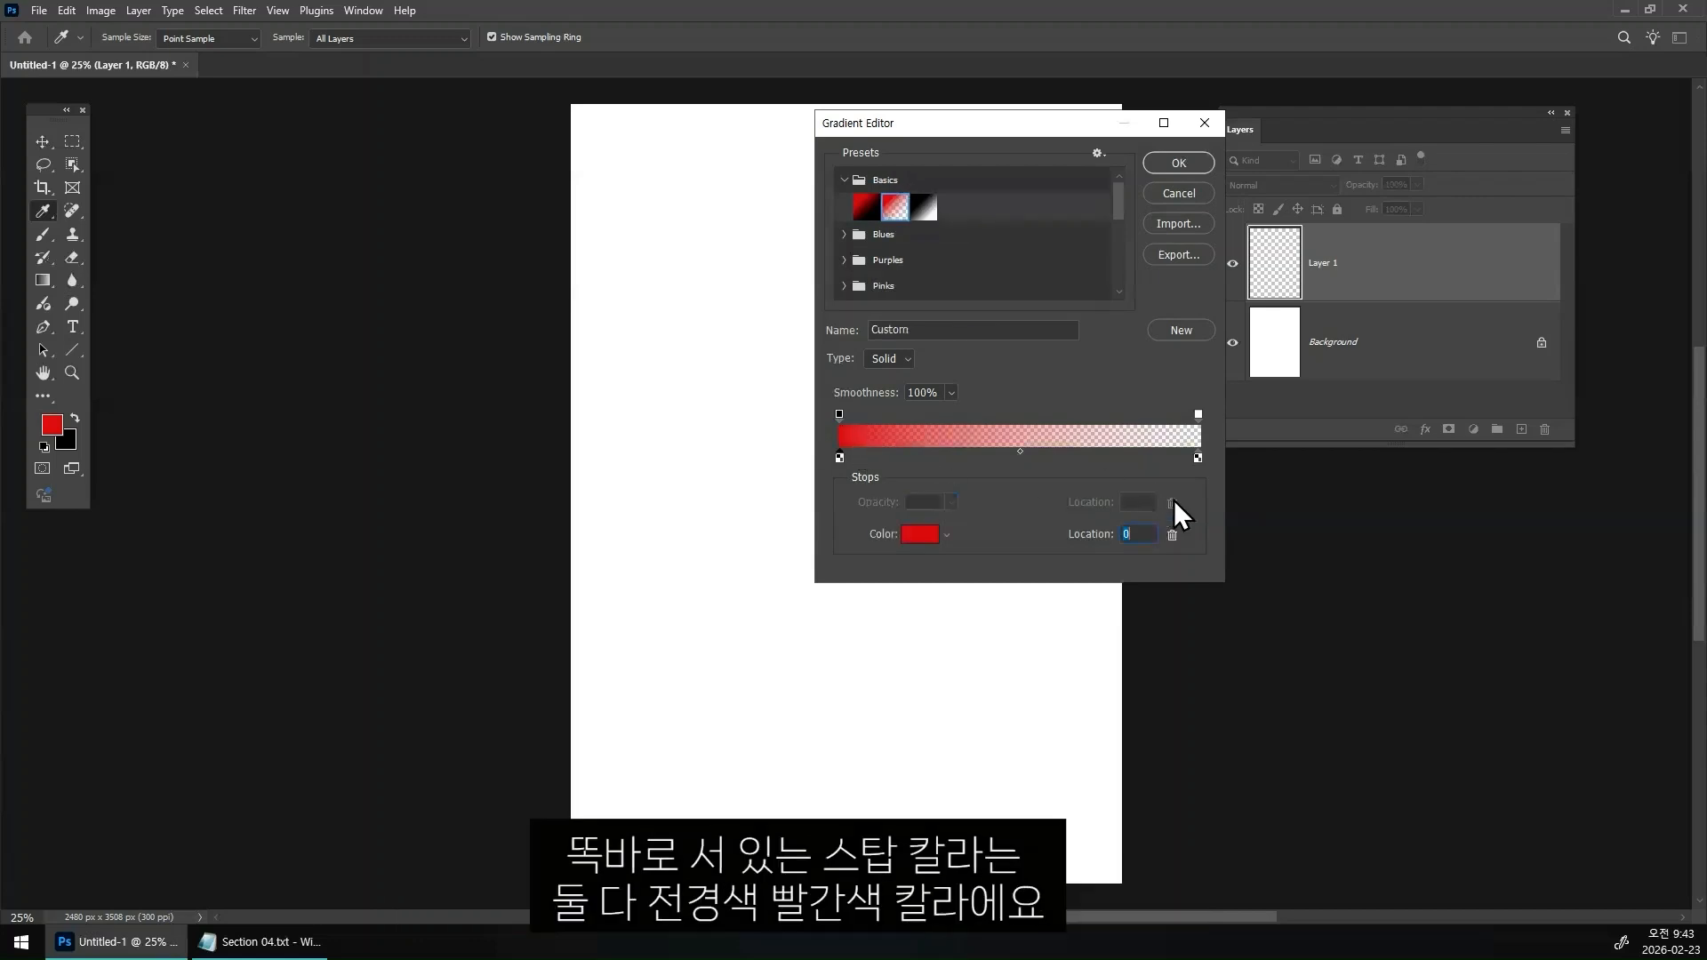
{"action": "left_click", "coordinate": [1198, 458]}
{"action": "left_click", "coordinate": [840, 417]}
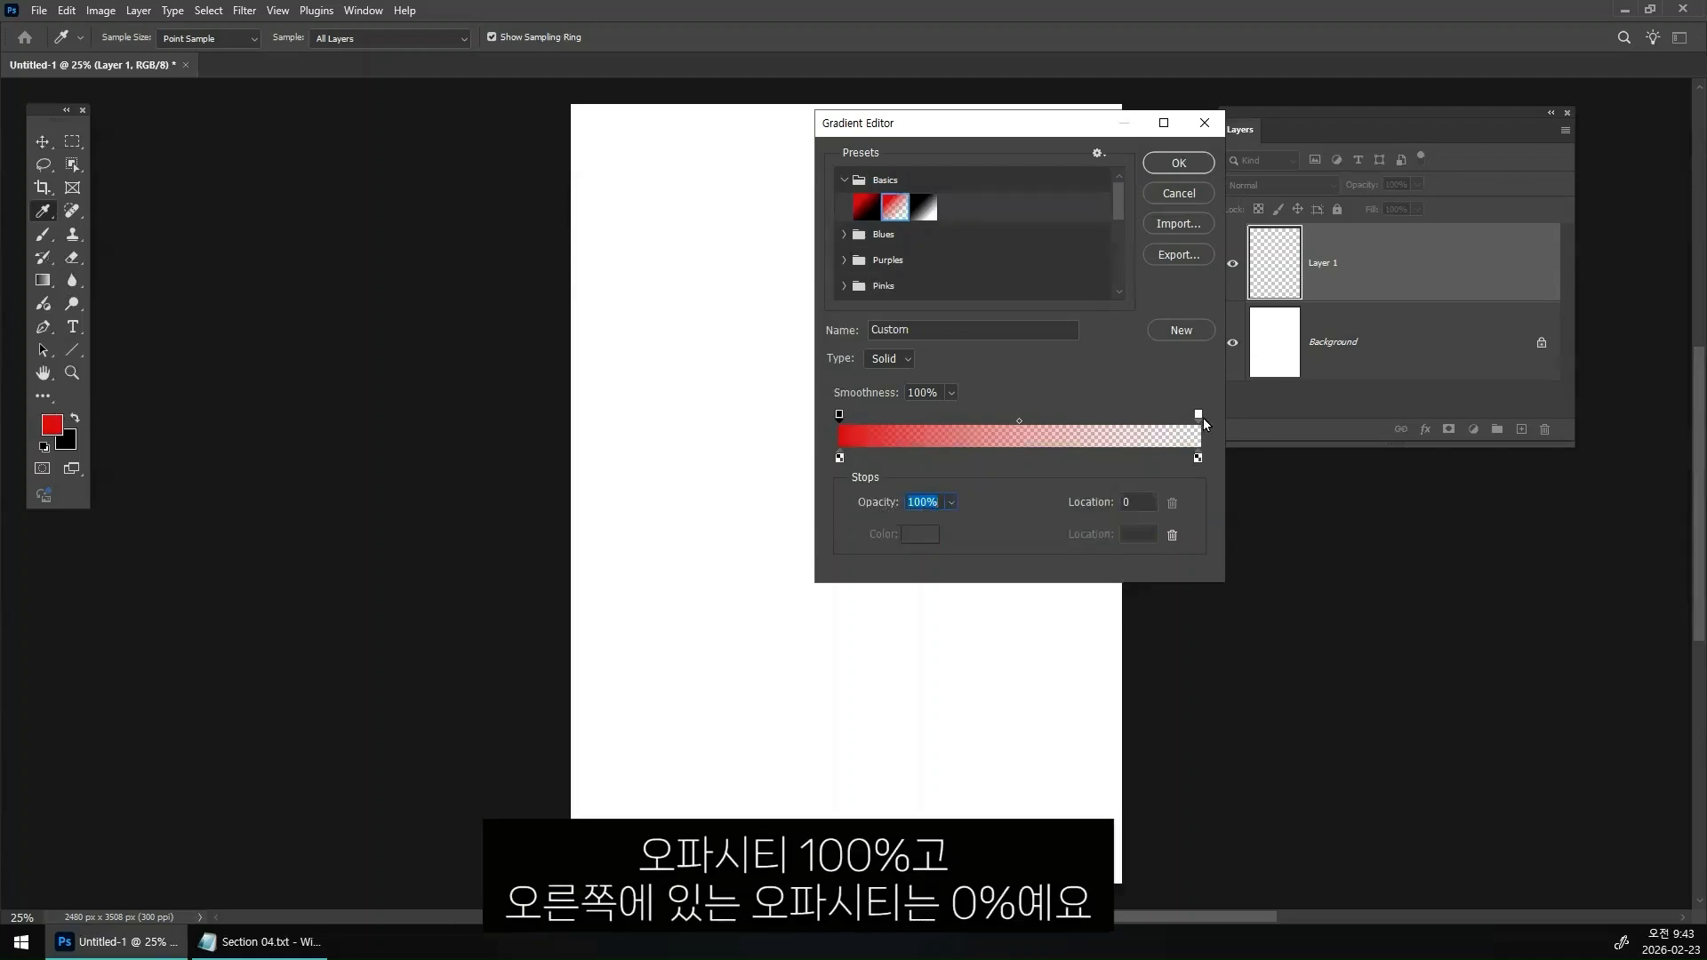
{"action": "left_click_drag", "start_coordinate": [1197, 419], "coordinate": [1195, 420]}
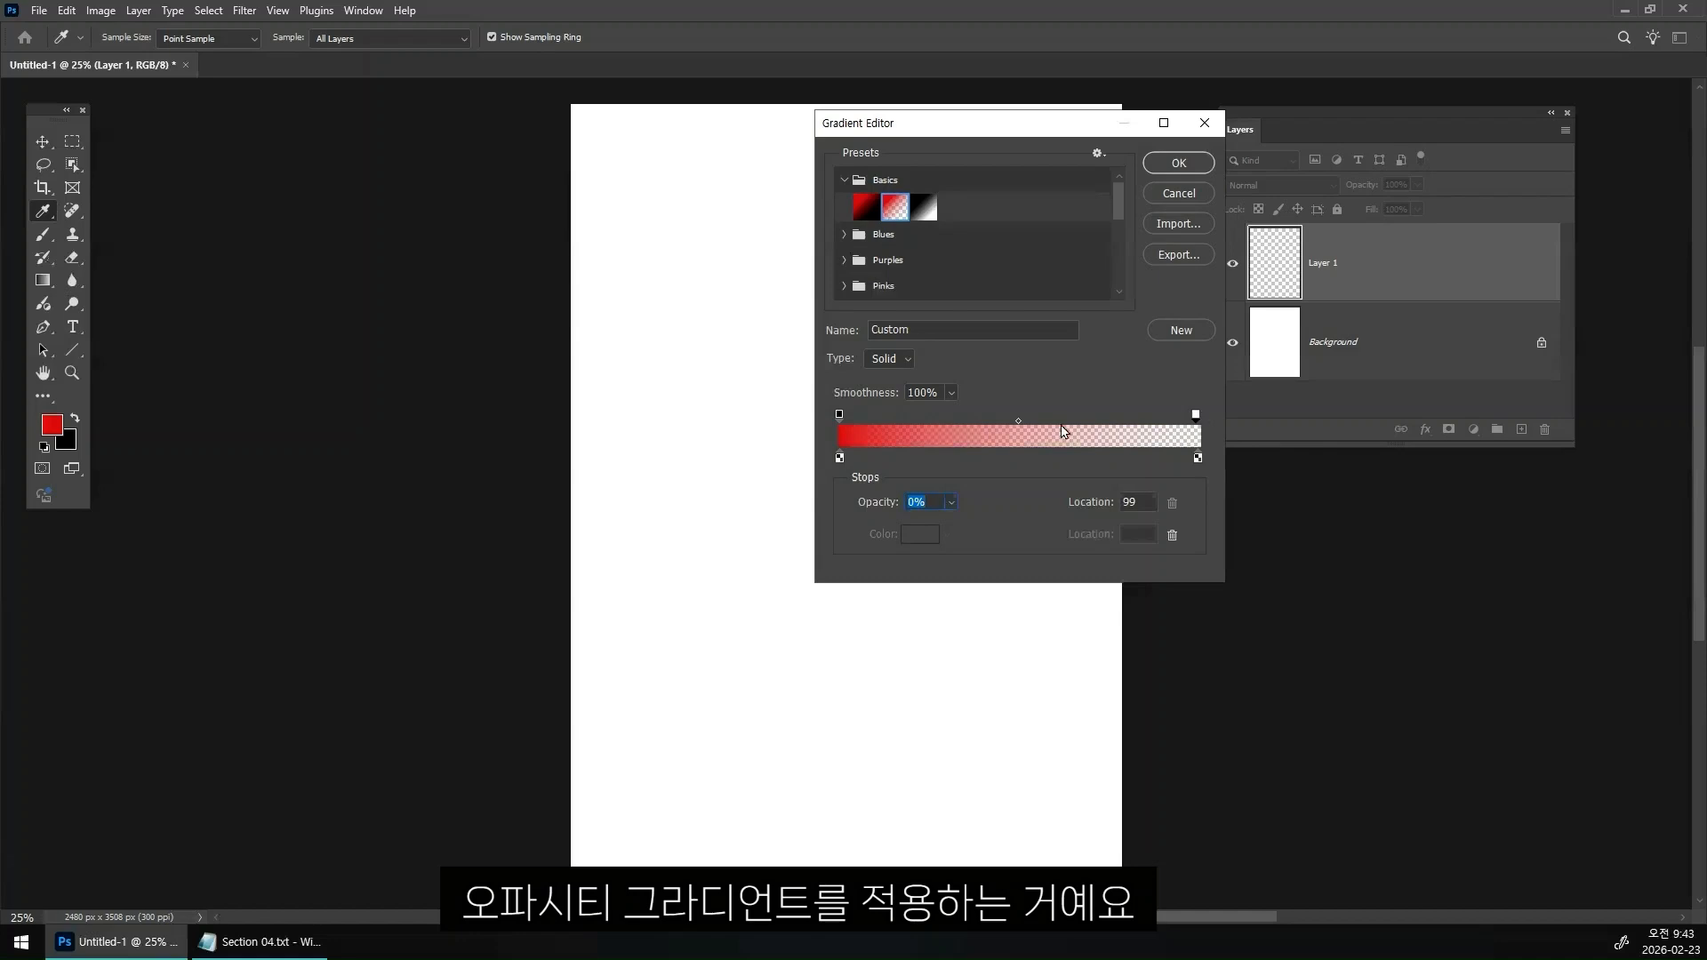
{"action": "left_click", "coordinate": [1197, 458]}
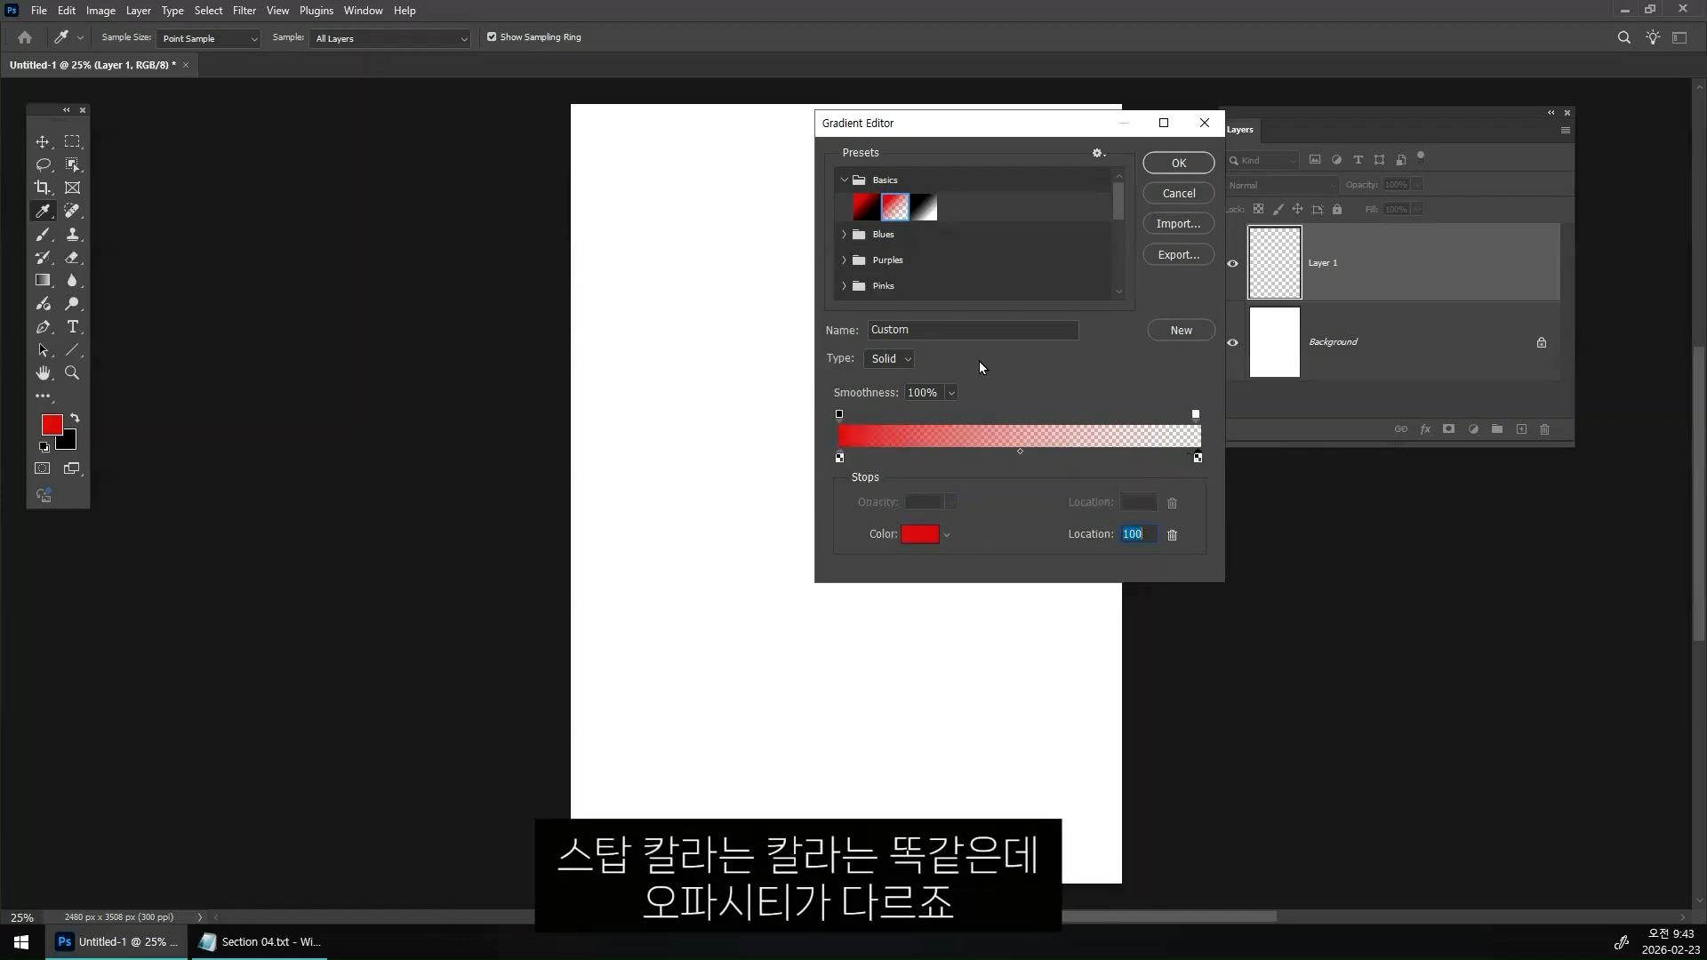
{"action": "left_click", "coordinate": [840, 416]}
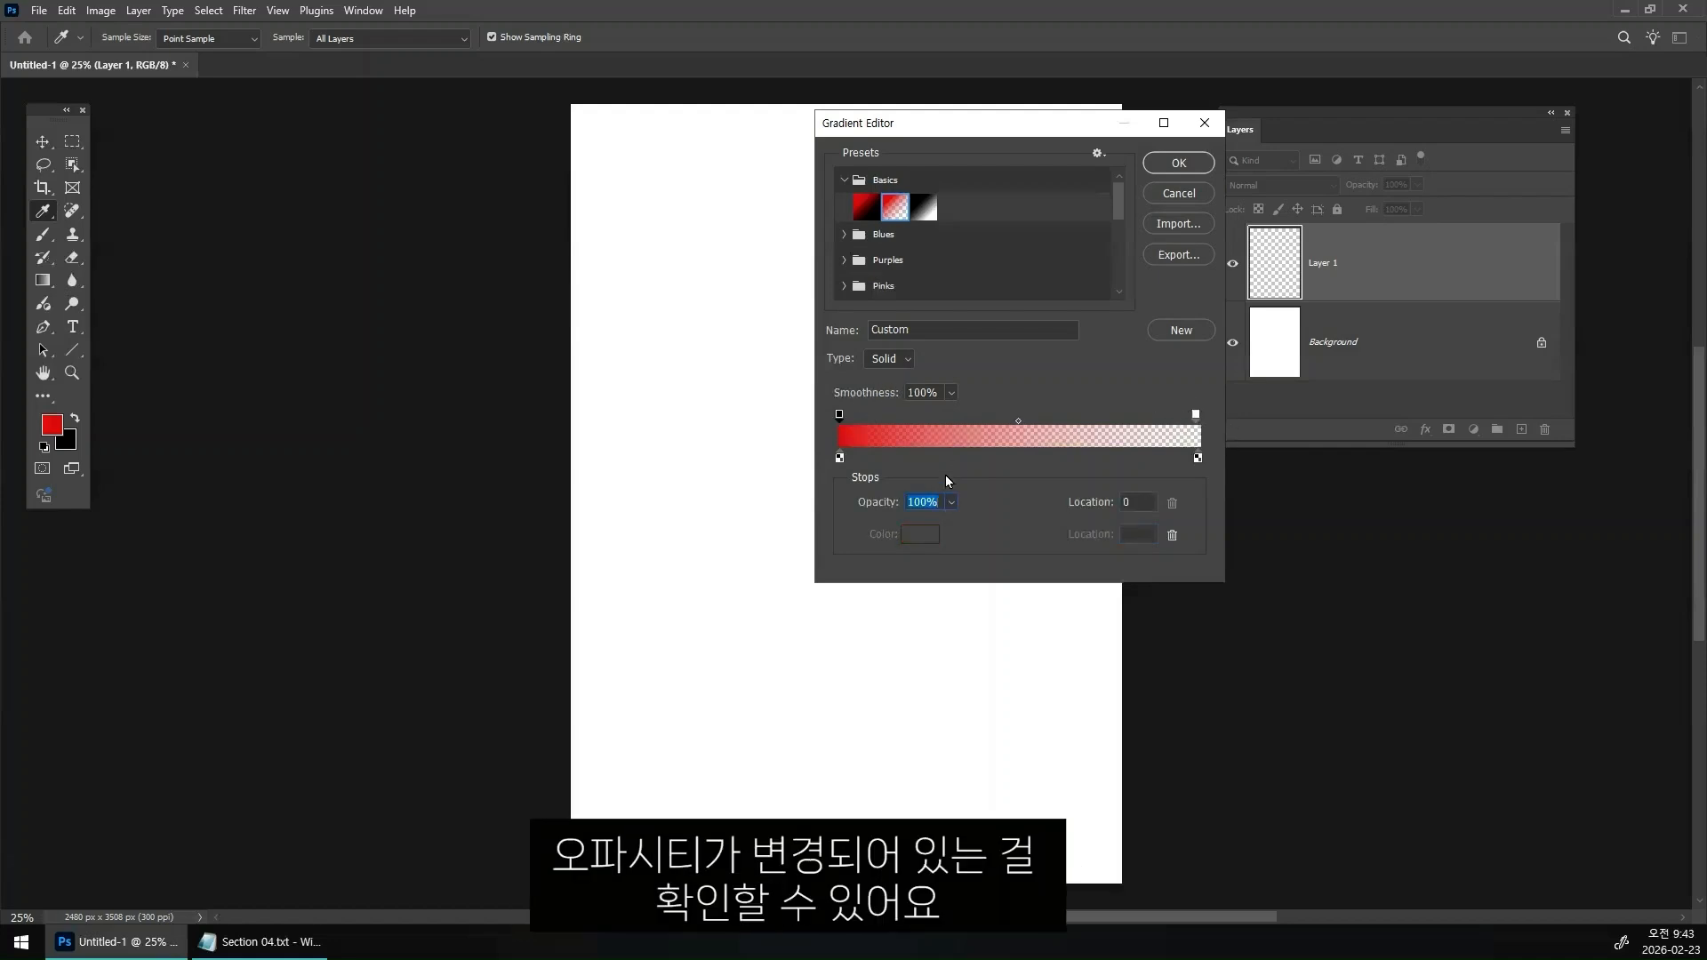
{"action": "left_click", "coordinate": [1195, 414]}
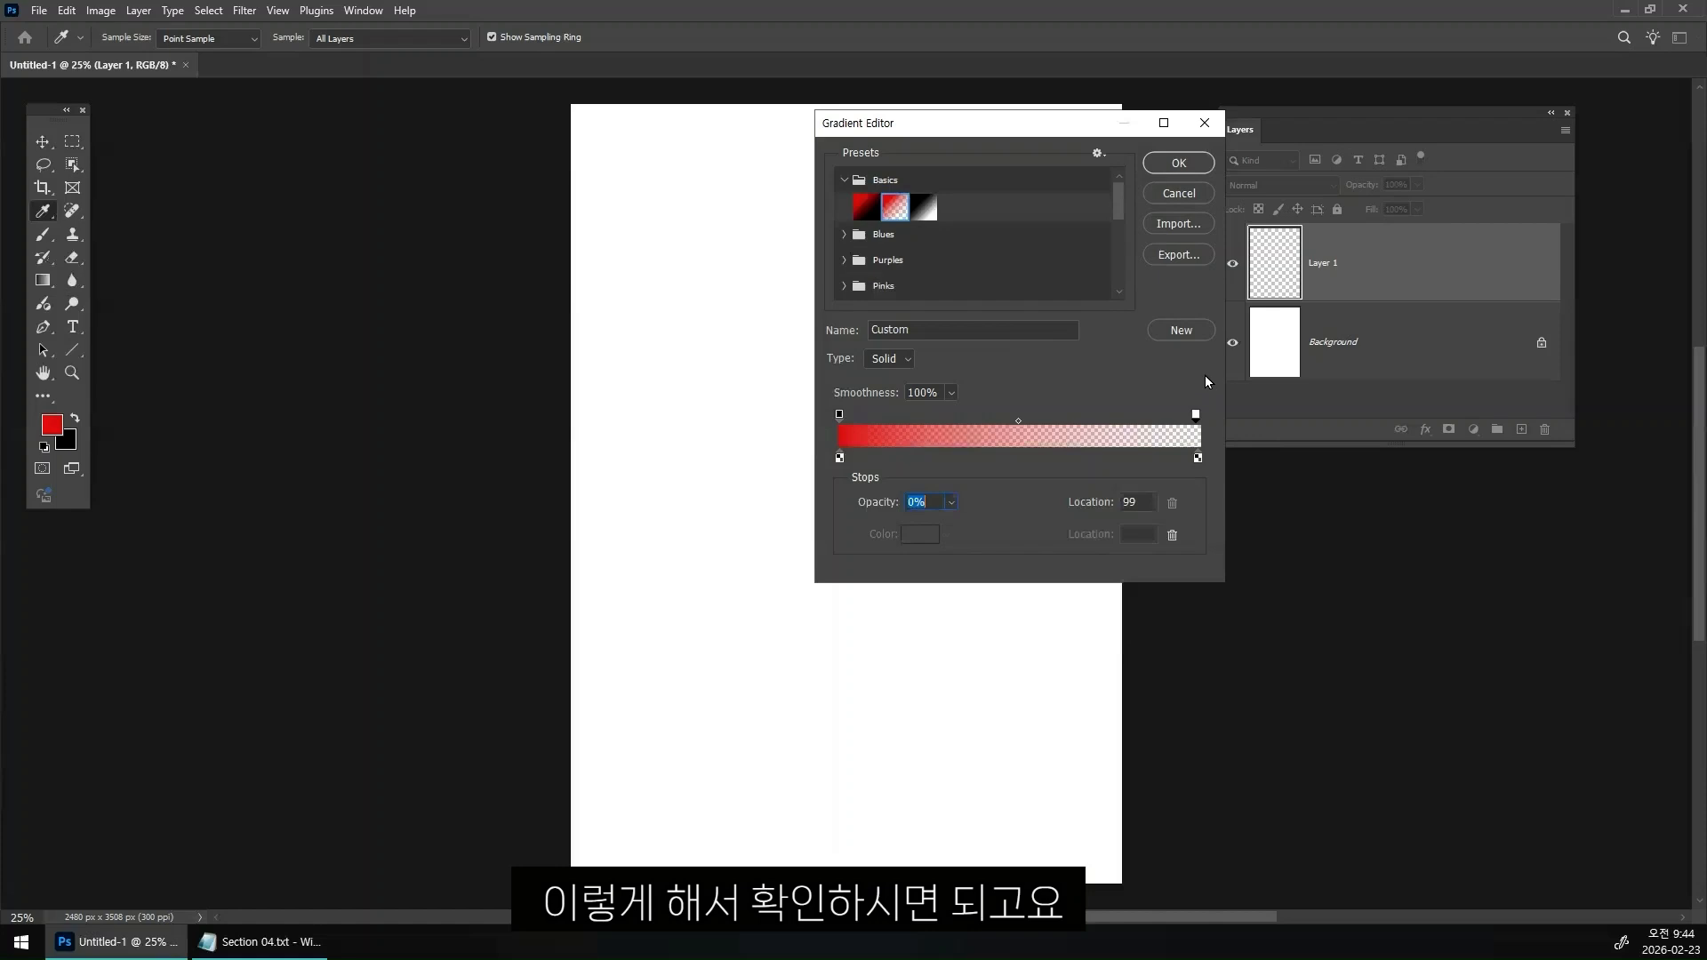
- Load the Black, White preset from Basics and inspect the opacity stops at both ends
{"action": "left_click", "coordinate": [926, 208]}
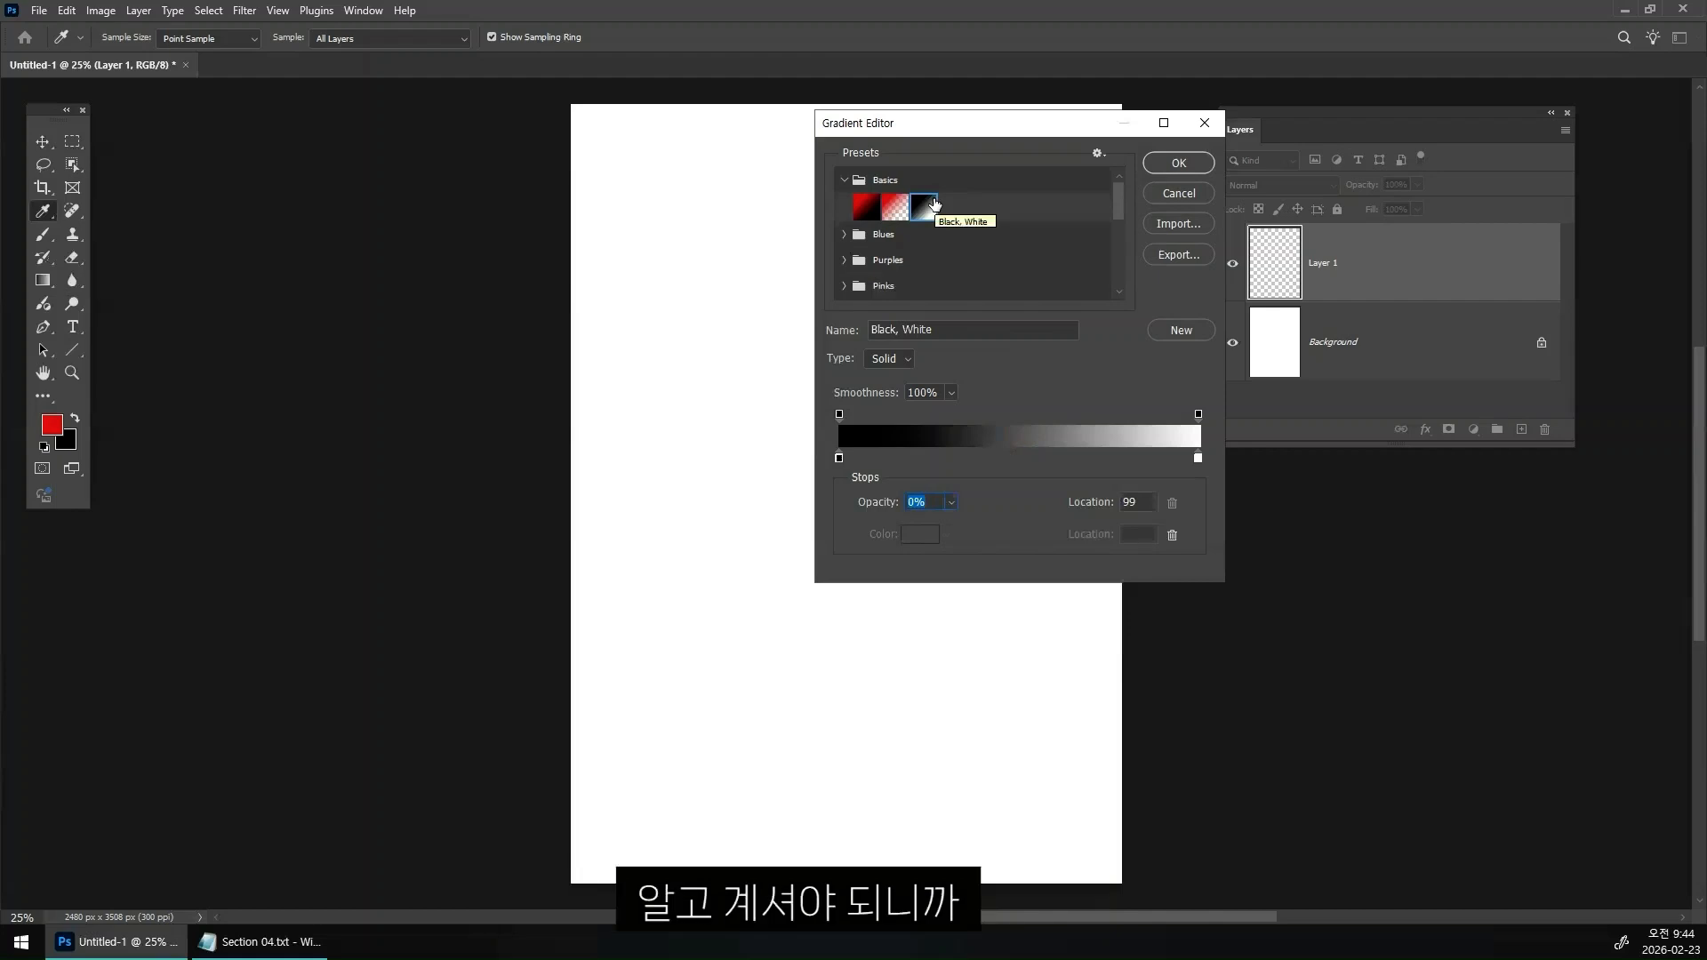
{"action": "left_click", "coordinate": [840, 415]}
{"action": "left_click", "coordinate": [1198, 416]}
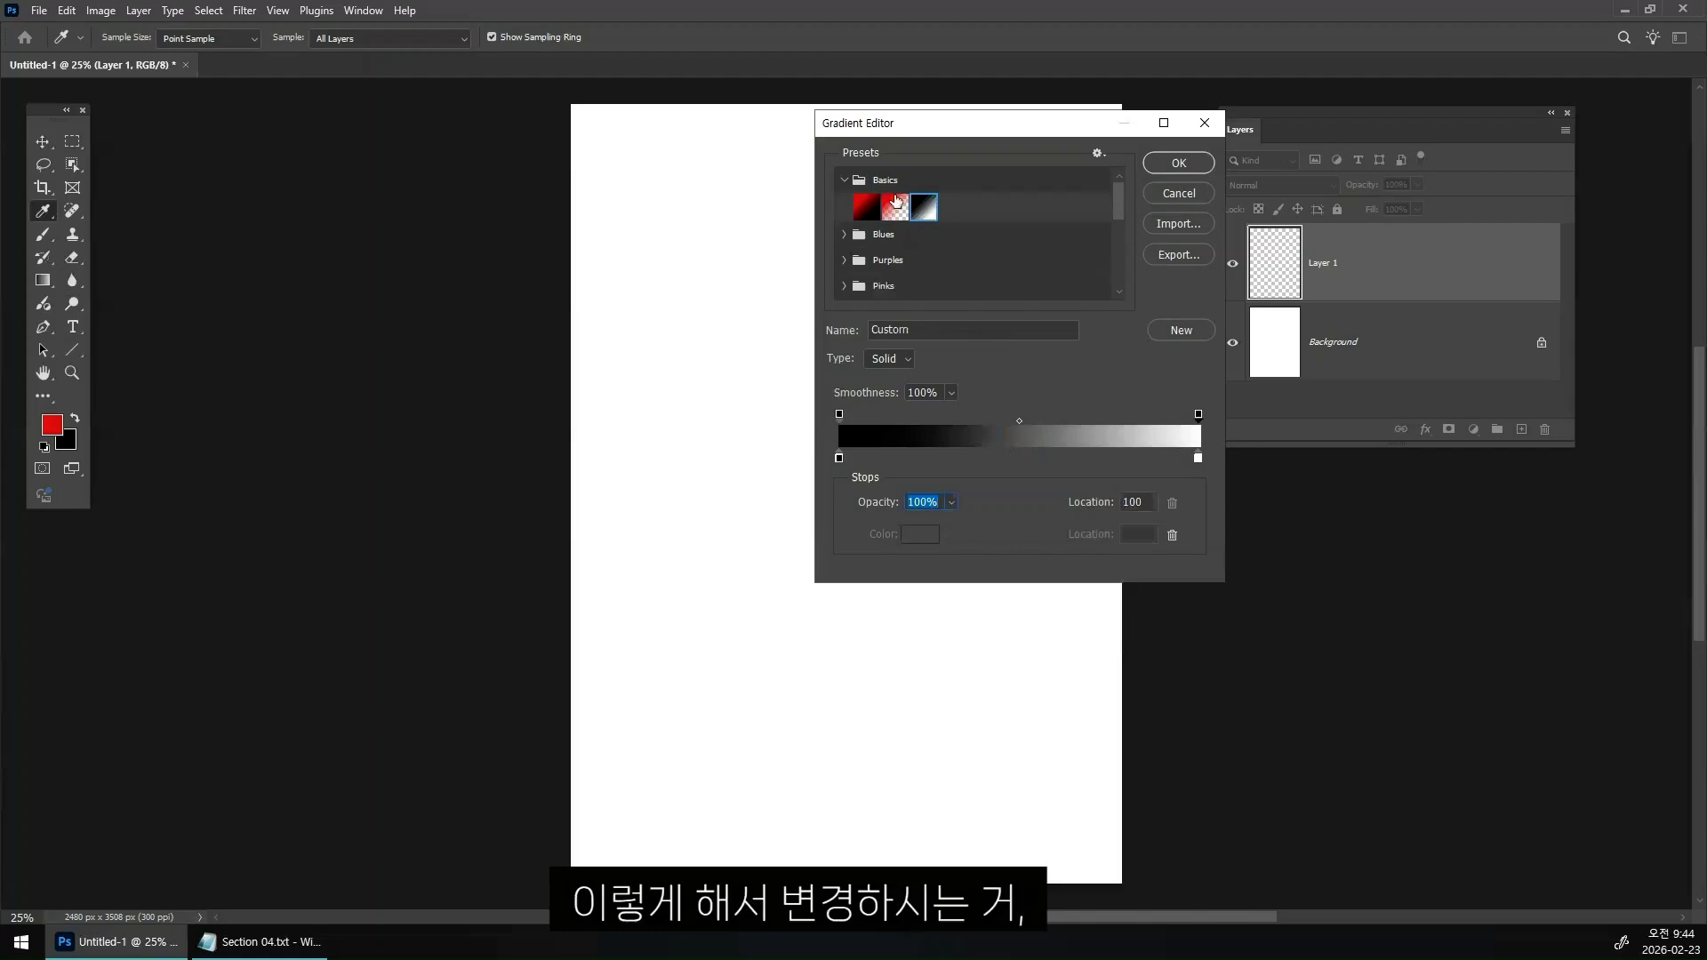
- Choose the Foreground to Background preset, dismiss the ZoomIt options dialog, and confirm the Gradient Editor
{"action": "left_click", "coordinate": [864, 206]}
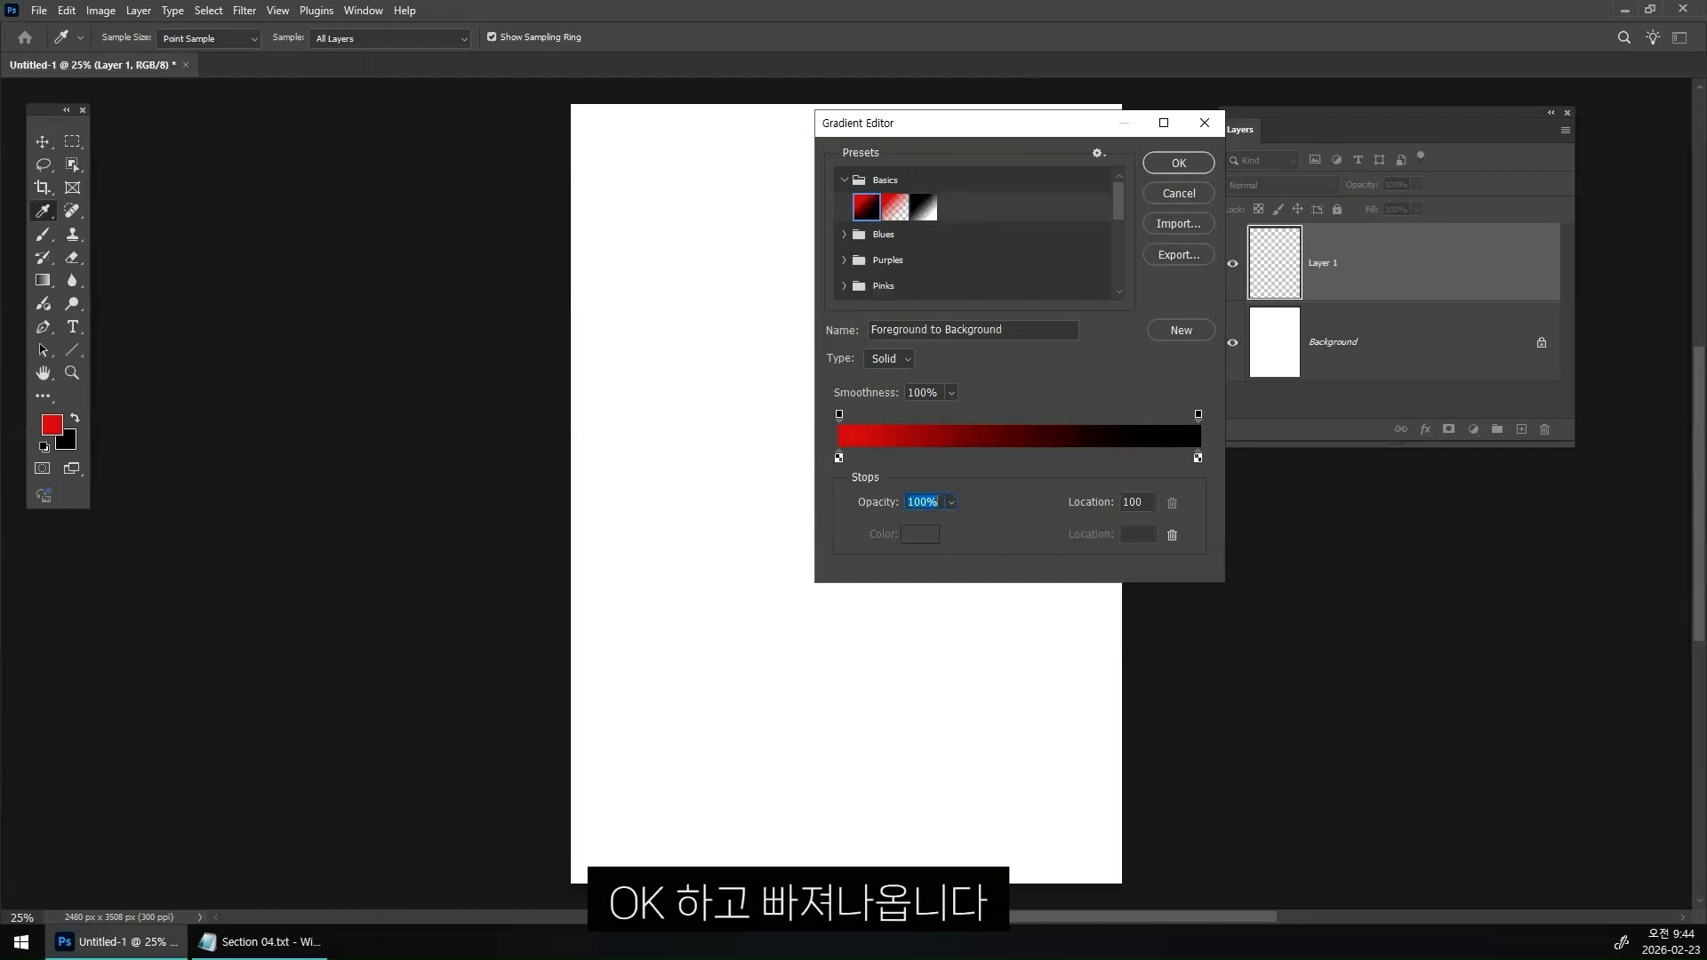
{"action": "key", "text": "Return"}
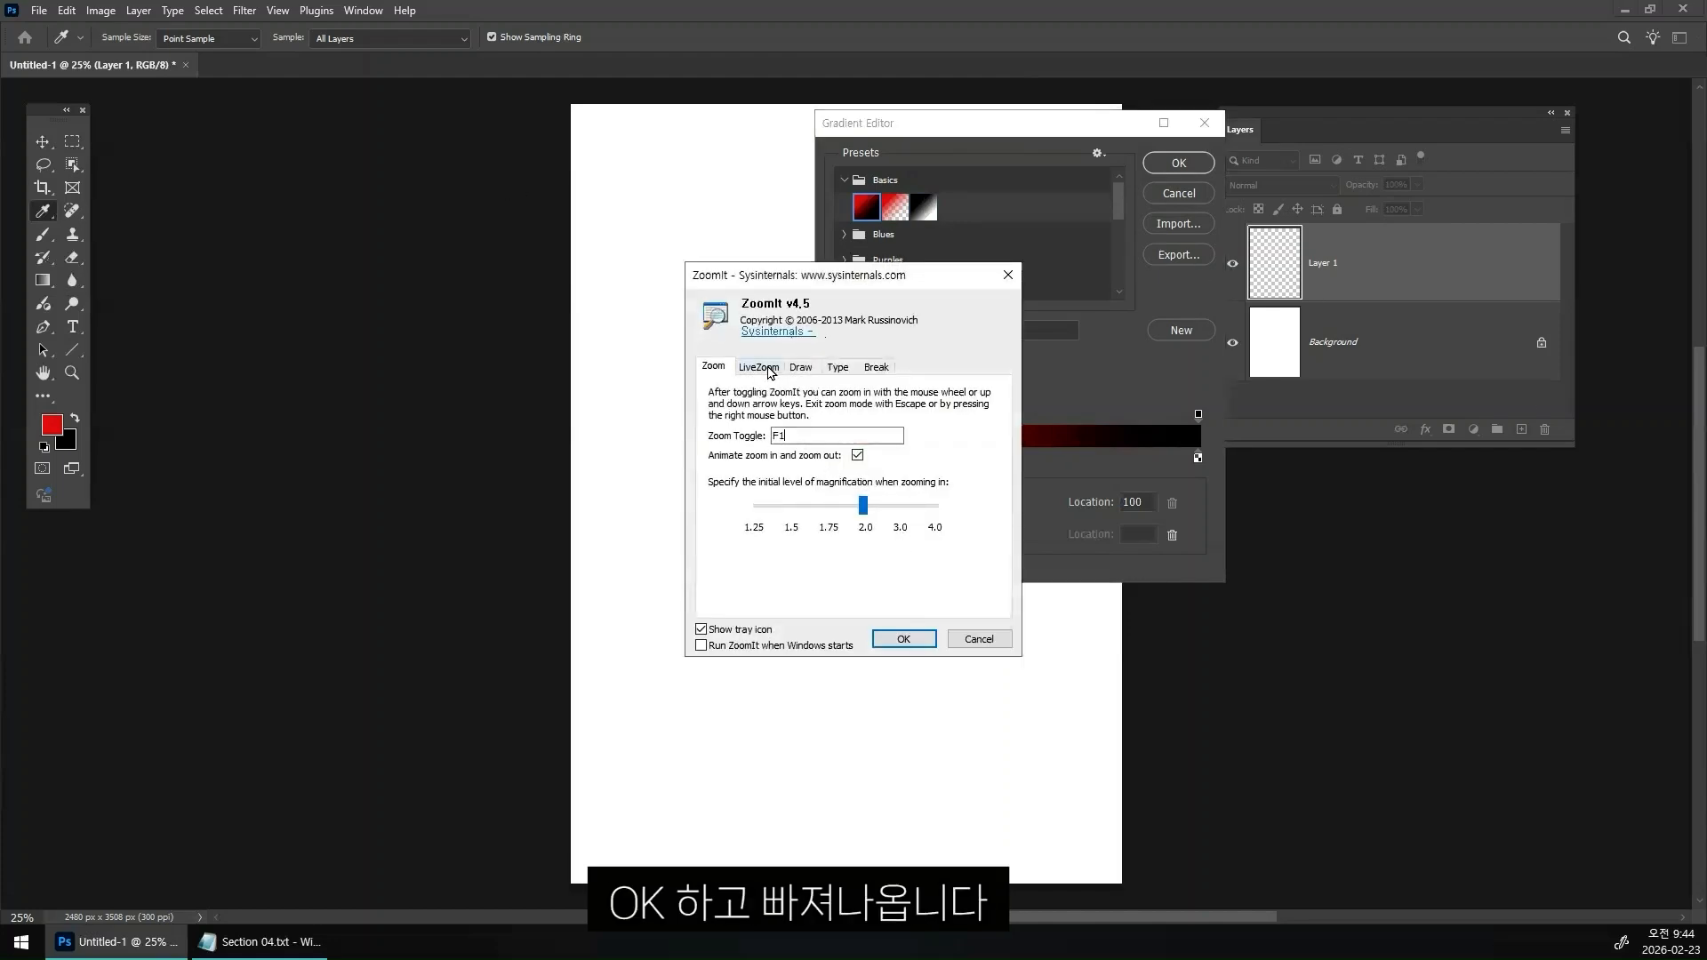
{"action": "left_click", "coordinate": [770, 370]}
{"action": "left_click", "coordinate": [813, 374]}
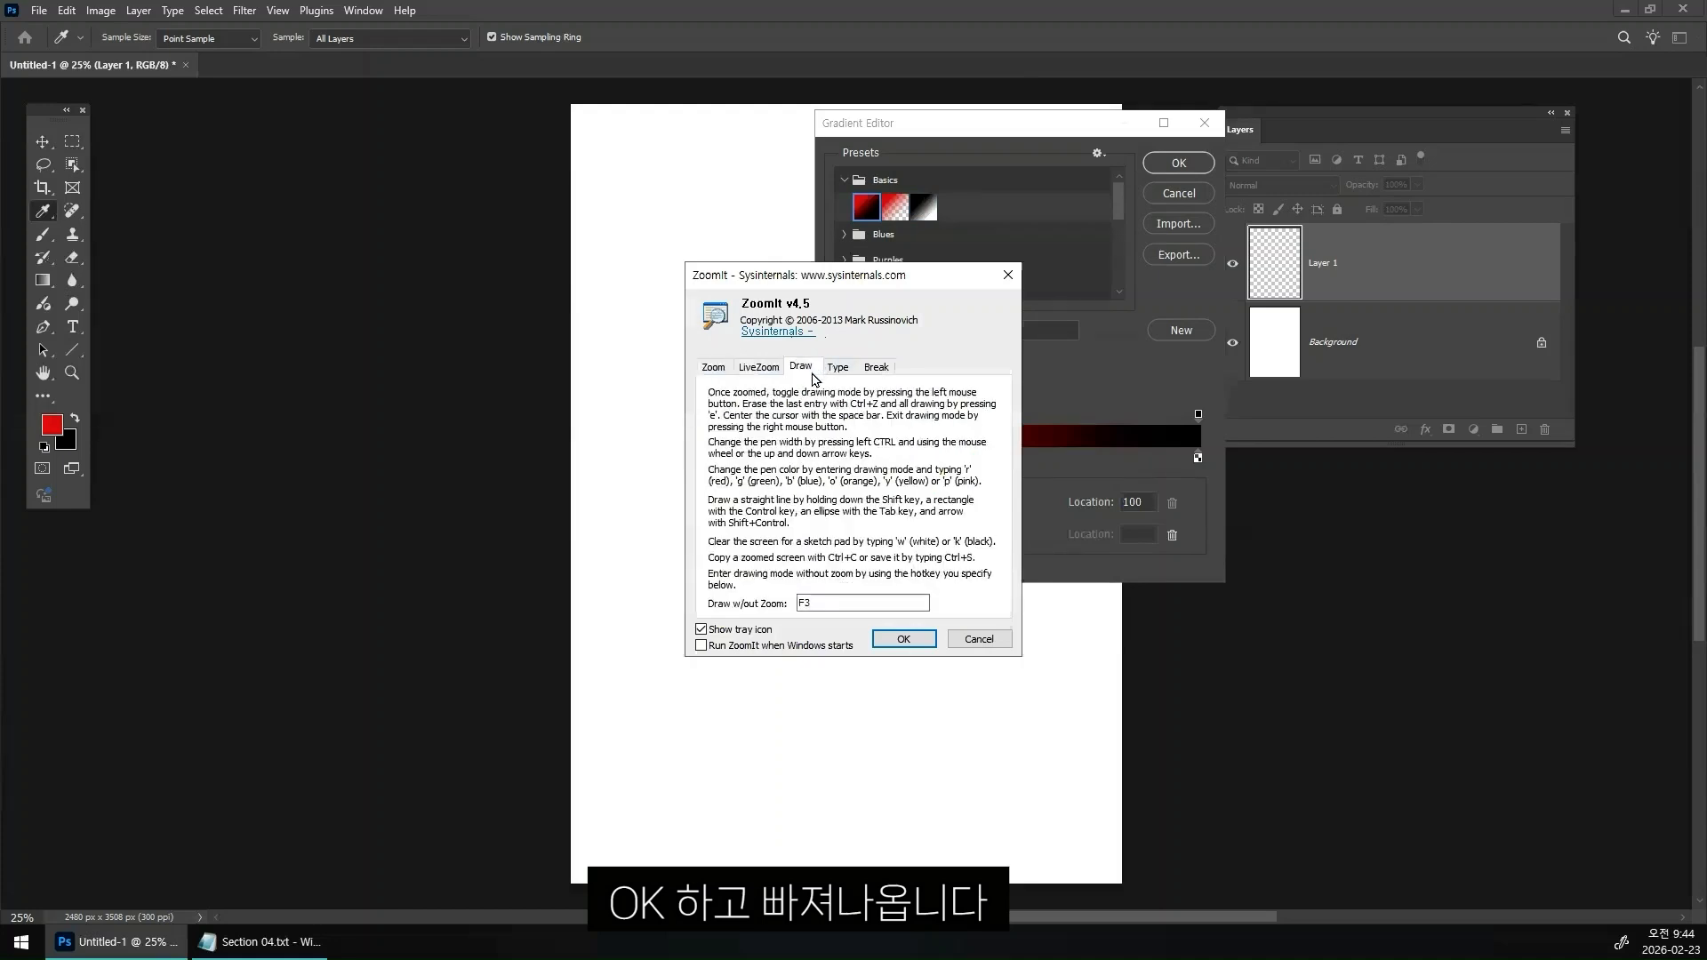
{"action": "left_click", "coordinate": [904, 641]}
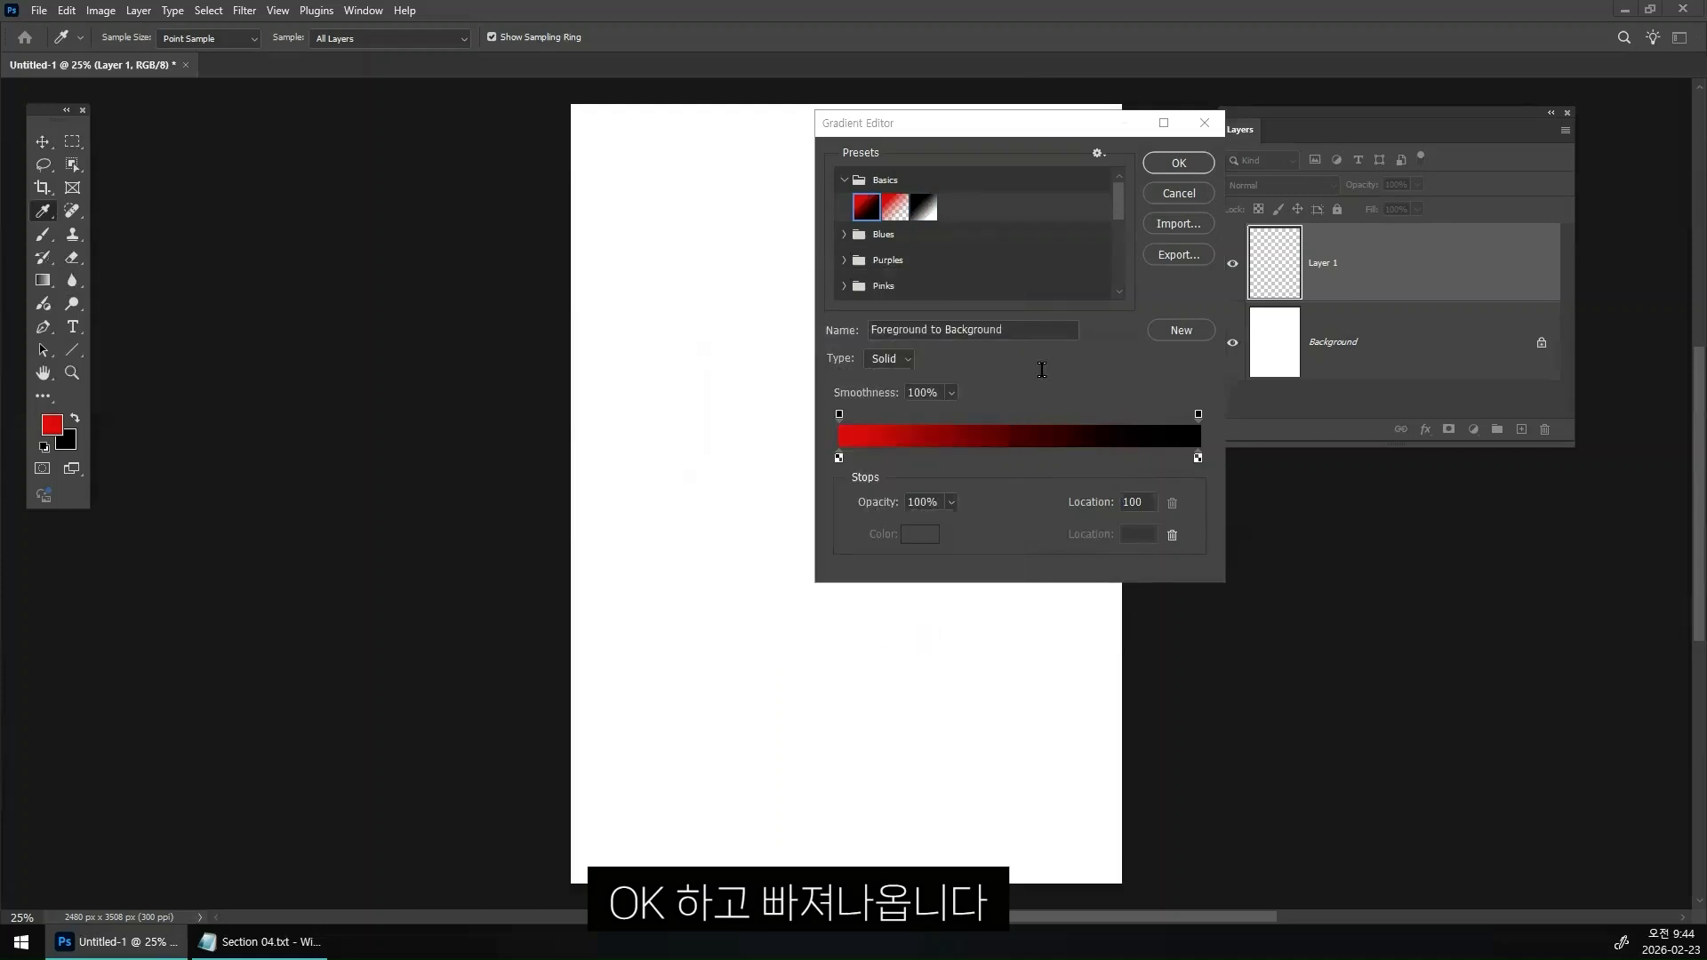
{"action": "left_click", "coordinate": [1174, 160]}
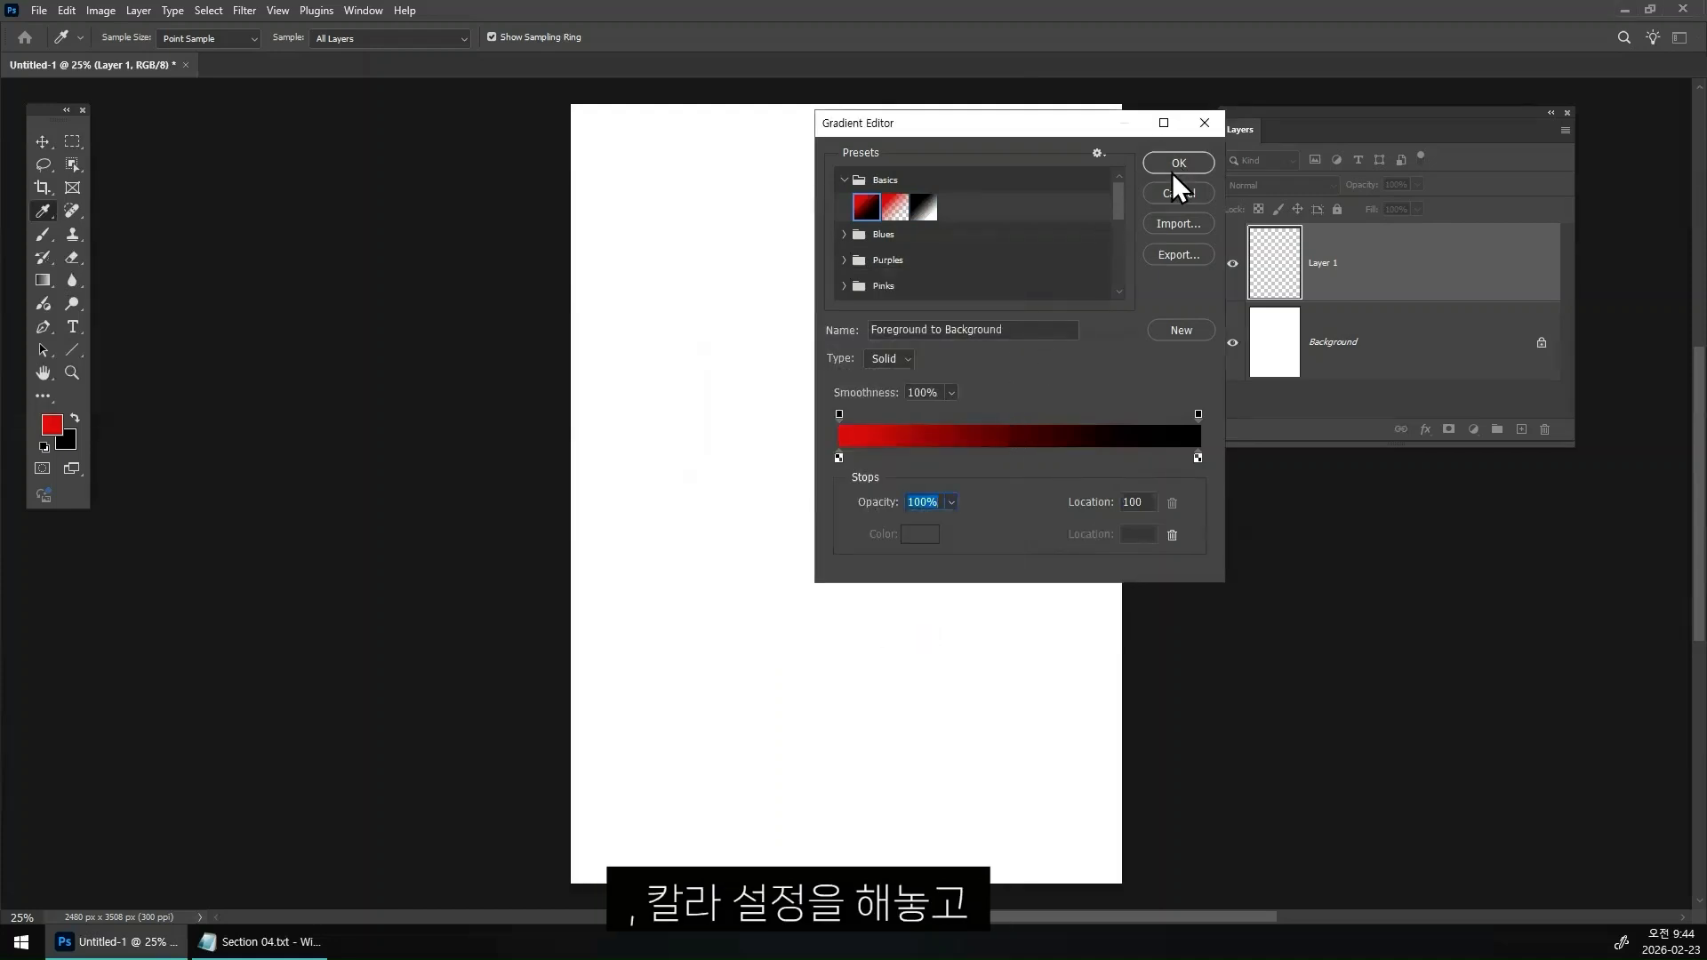
- Confirm the Foreground to Background preset and set the gradient to linear style with Reverse turned off
{"action": "left_click", "coordinate": [1172, 169]}
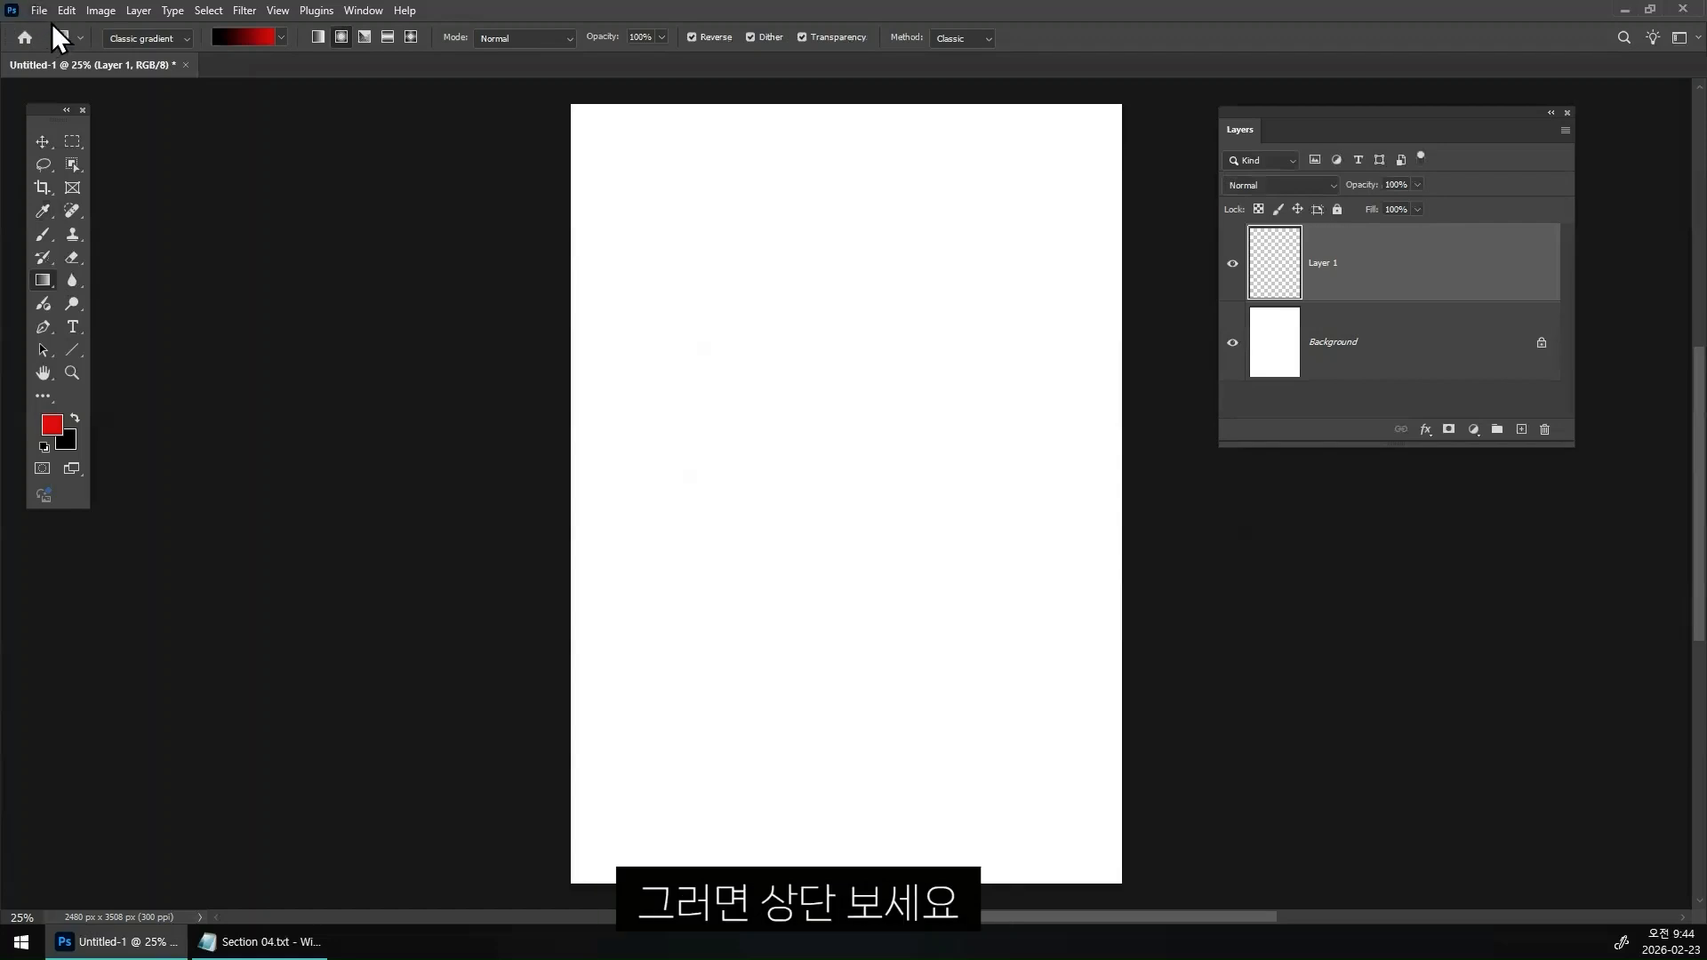
{"action": "left_click_drag", "start_coordinate": [258, 49], "coordinate": [293, 111]}
{"action": "left_click_drag", "start_coordinate": [184, 52], "coordinate": [224, 124]}
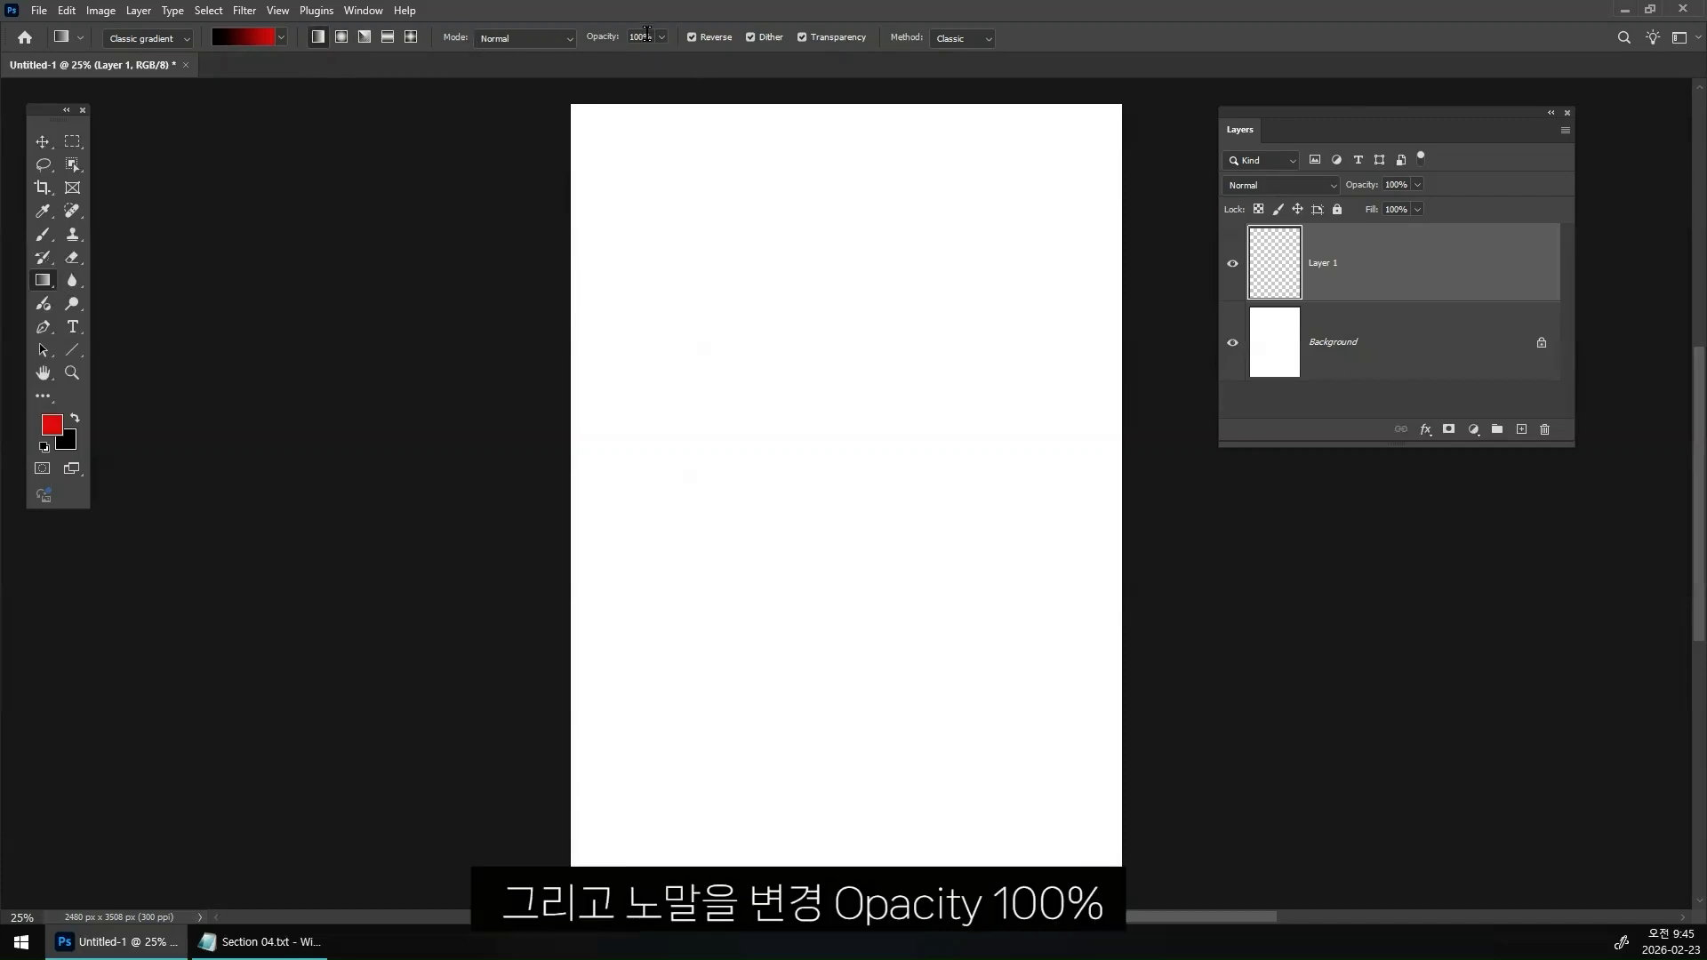
{"action": "left_click", "coordinate": [691, 37]}
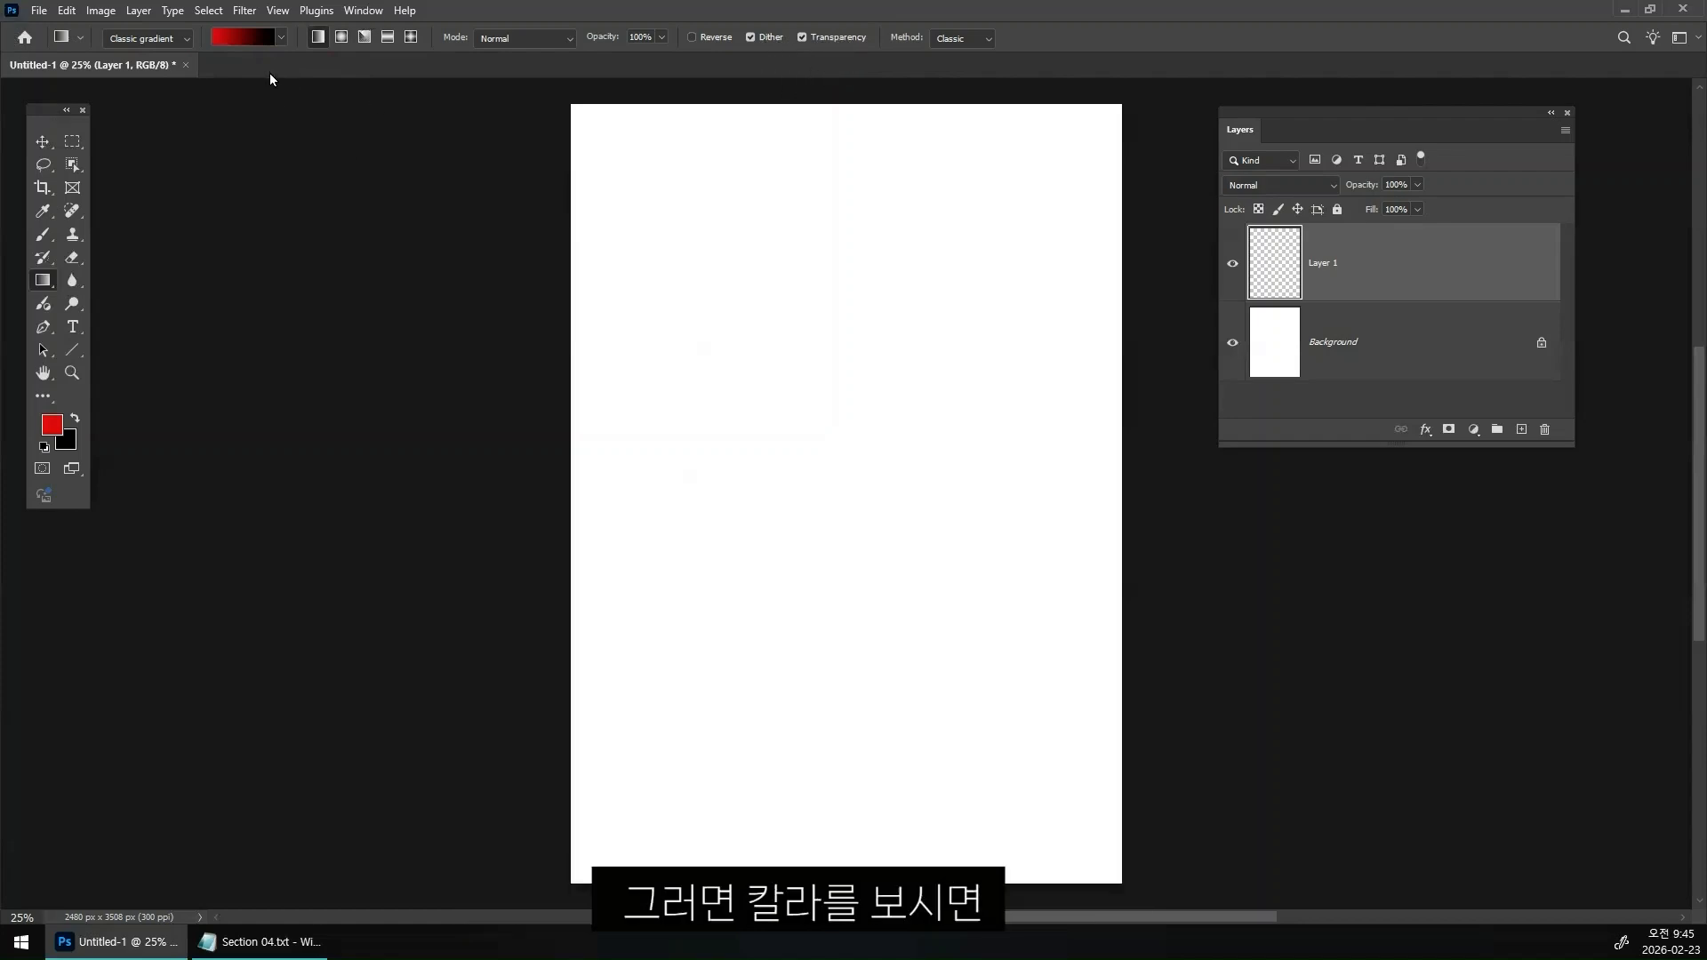
- Review the gradient's start and end colours in the Gradient Editor and compare the colour order with Reverse on and off
{"action": "left_click", "coordinate": [255, 40]}
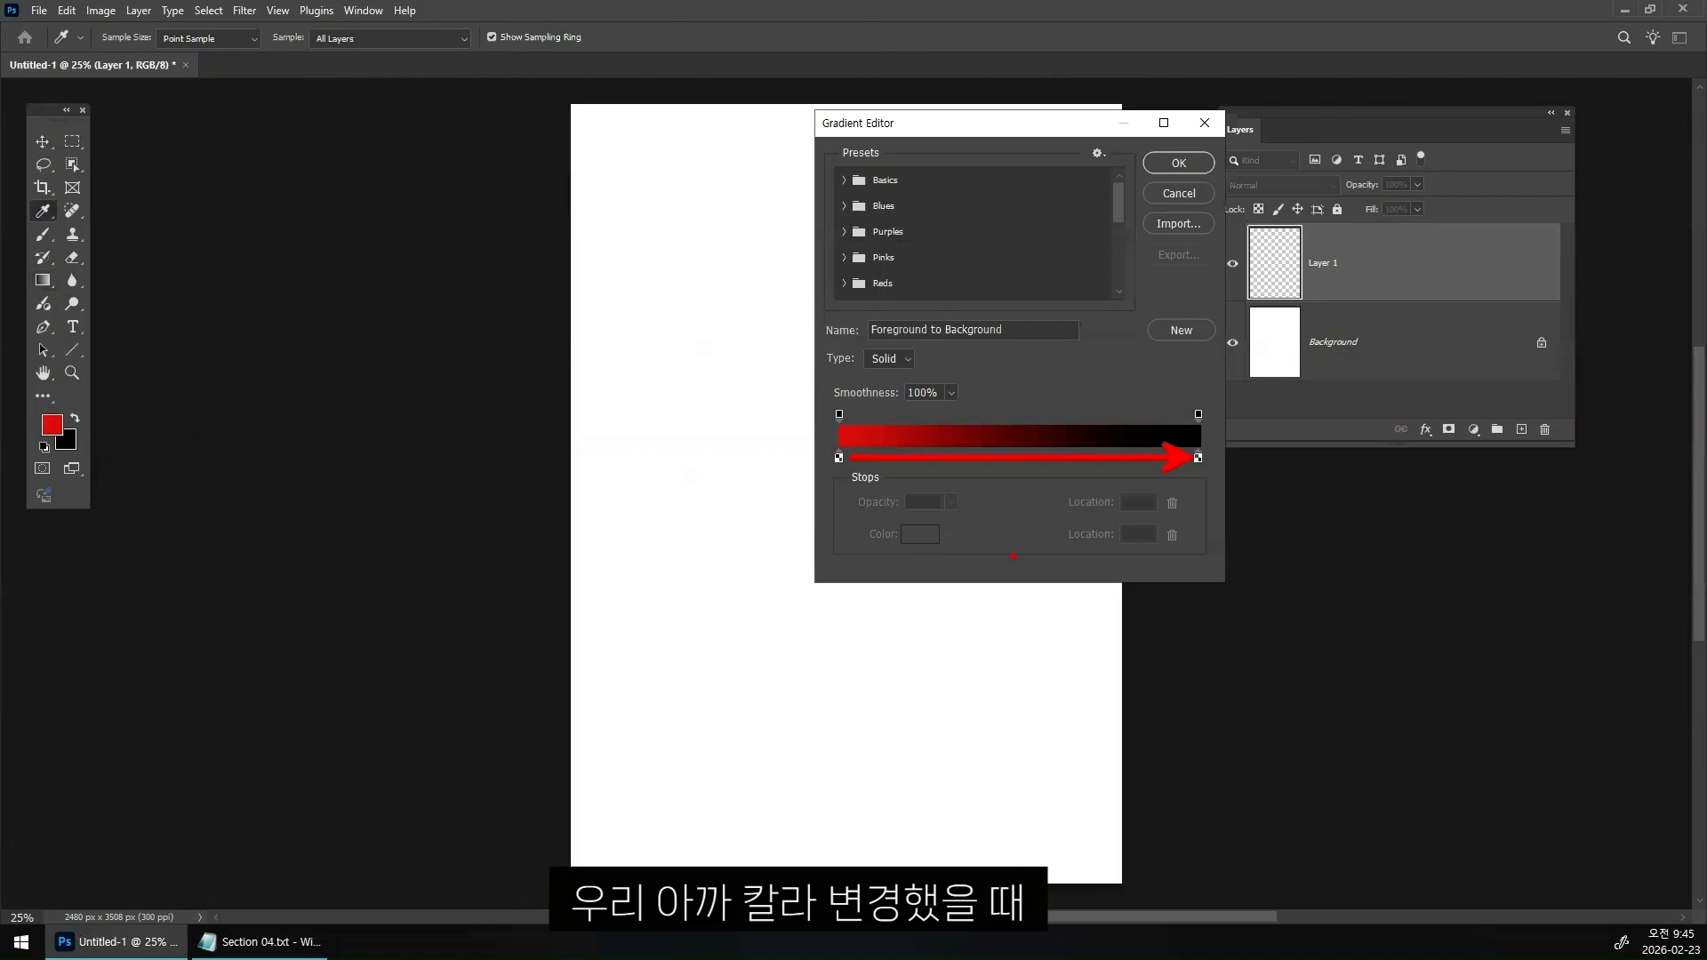
{"action": "left_click", "coordinate": [1186, 161]}
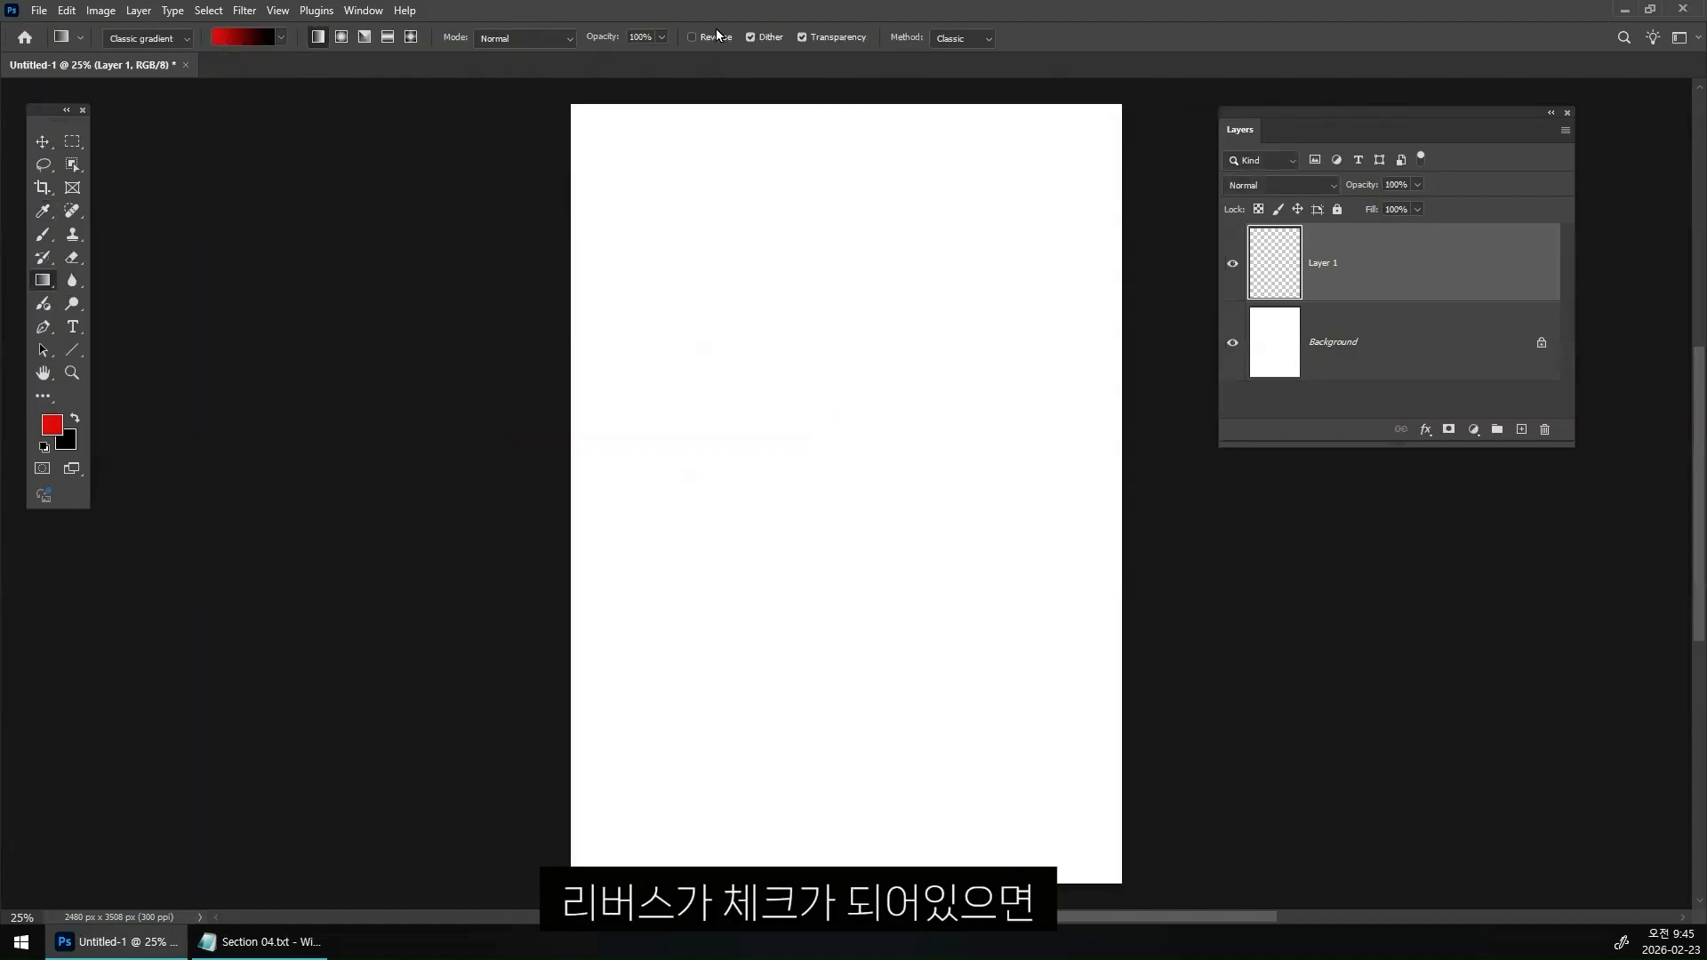
{"action": "left_click", "coordinate": [693, 39]}
{"action": "left_click", "coordinate": [692, 38]}
{"action": "left_click", "coordinate": [692, 38]}
{"action": "left_click", "coordinate": [691, 37]}
{"action": "left_click", "coordinate": [692, 37]}
{"action": "left_click", "coordinate": [691, 37]}
{"action": "left_click", "coordinate": [692, 36]}
{"action": "left_click", "coordinate": [692, 37]}
{"action": "left_click", "coordinate": [692, 39]}
{"action": "left_click", "coordinate": [691, 39]}
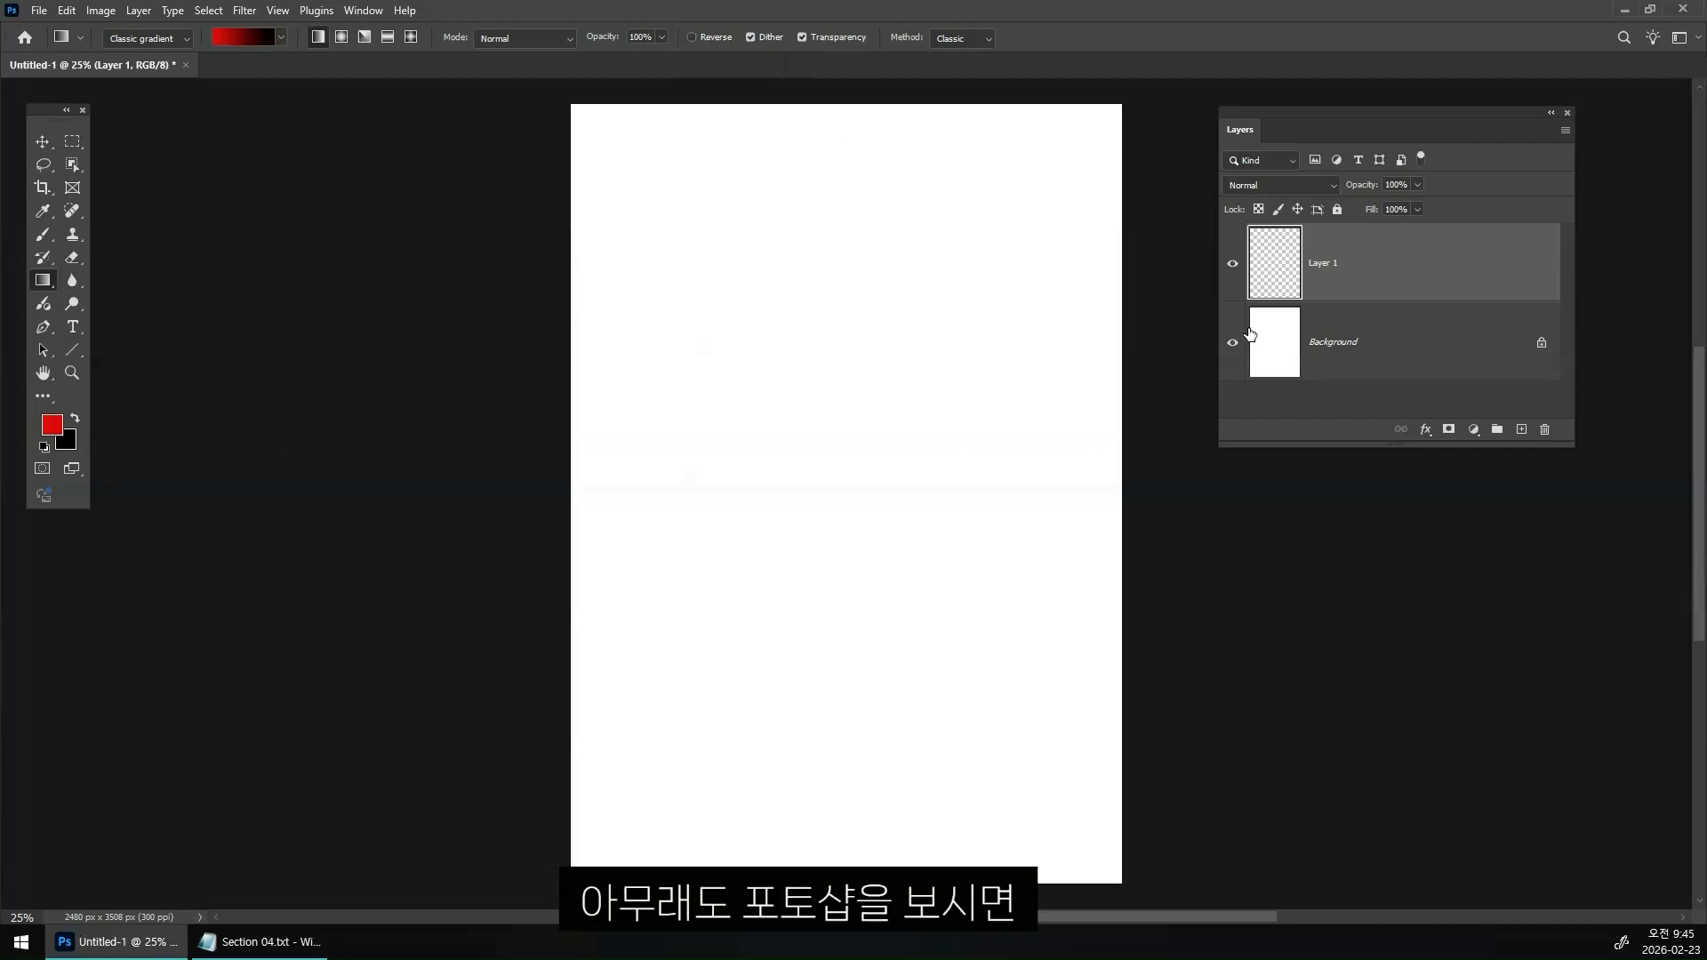
- Hide the Background layer and apply a short, steep diagonal red-to-black gradient on Layer 1
{"action": "left_click", "coordinate": [1232, 342]}
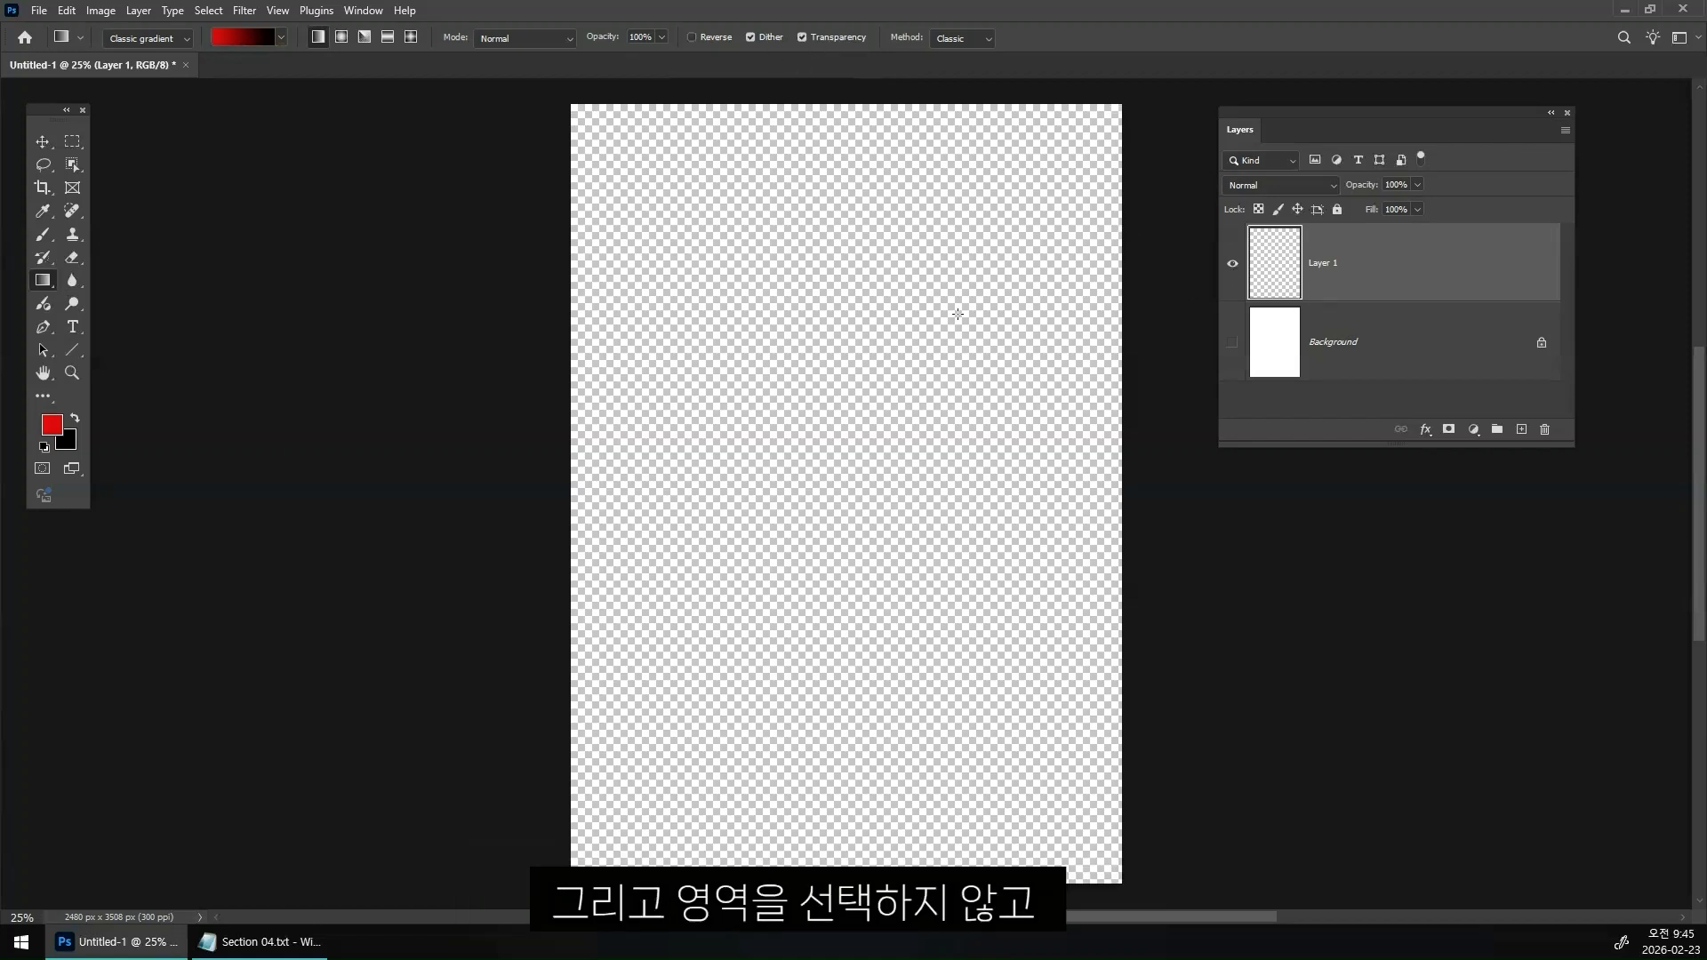
{"action": "left_click_drag", "start_coordinate": [814, 236], "coordinate": [889, 416]}
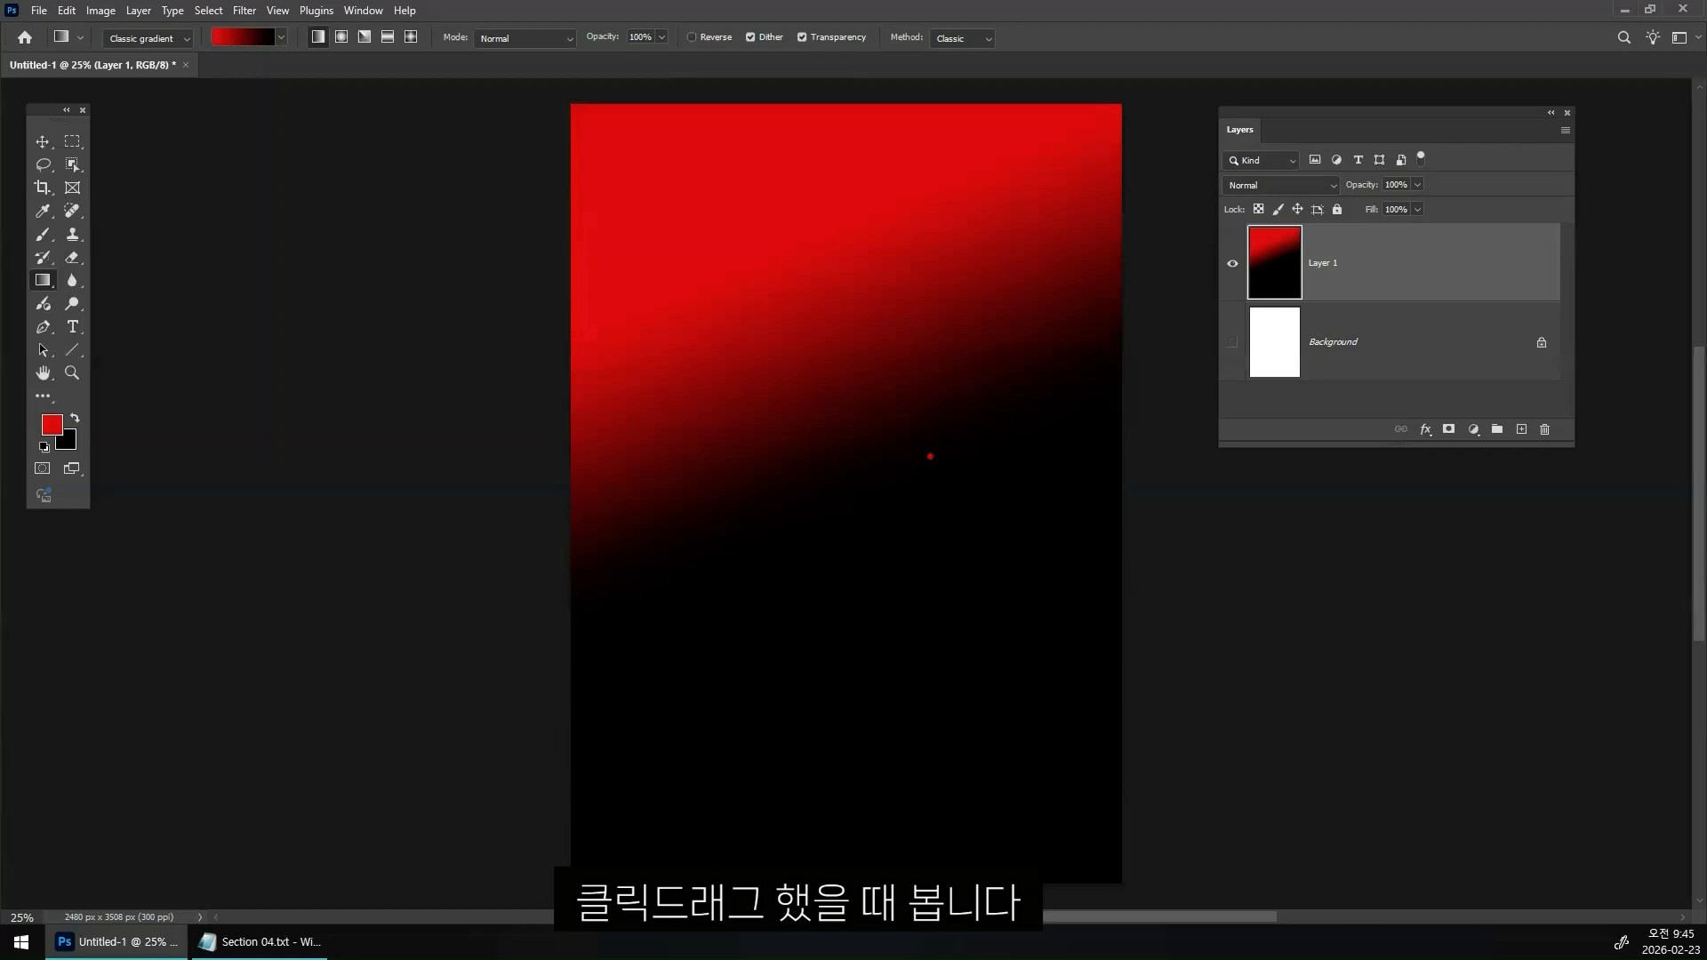
{"action": "left_click_drag", "start_coordinate": [953, 487], "coordinate": [791, 313]}
{"action": "left_click_drag", "start_coordinate": [271, 52], "coordinate": [191, 52]}
{"action": "mouse_move", "coordinate": [1000, 745]}
{"action": "left_mouse_down"}
{"action": "mouse_move", "coordinate": [915, 578]}
{"action": "mouse_move", "coordinate": [693, 286]}
{"action": "left_mouse_up"}
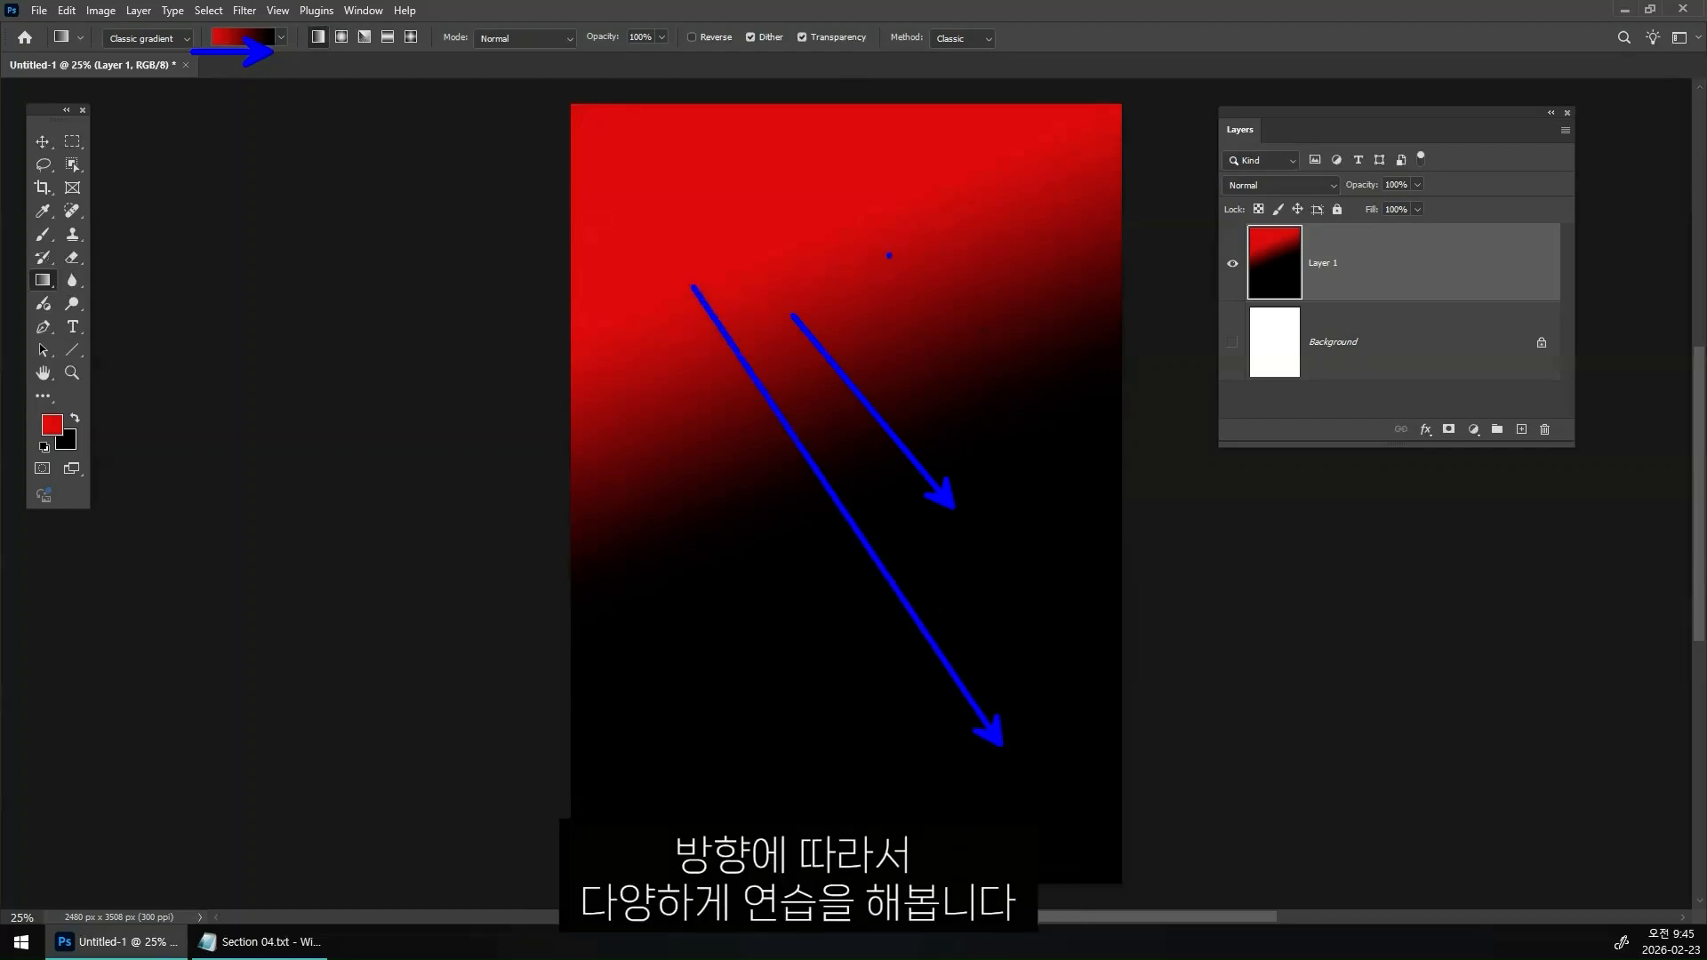
{"action": "mouse_move", "coordinate": [888, 707]}
{"action": "left_mouse_down"}
{"action": "mouse_move", "coordinate": [859, 211]}
{"action": "mouse_move", "coordinate": [887, 210]}
{"action": "left_mouse_up"}
{"action": "left_click_drag", "start_coordinate": [1040, 440], "coordinate": [650, 441]}
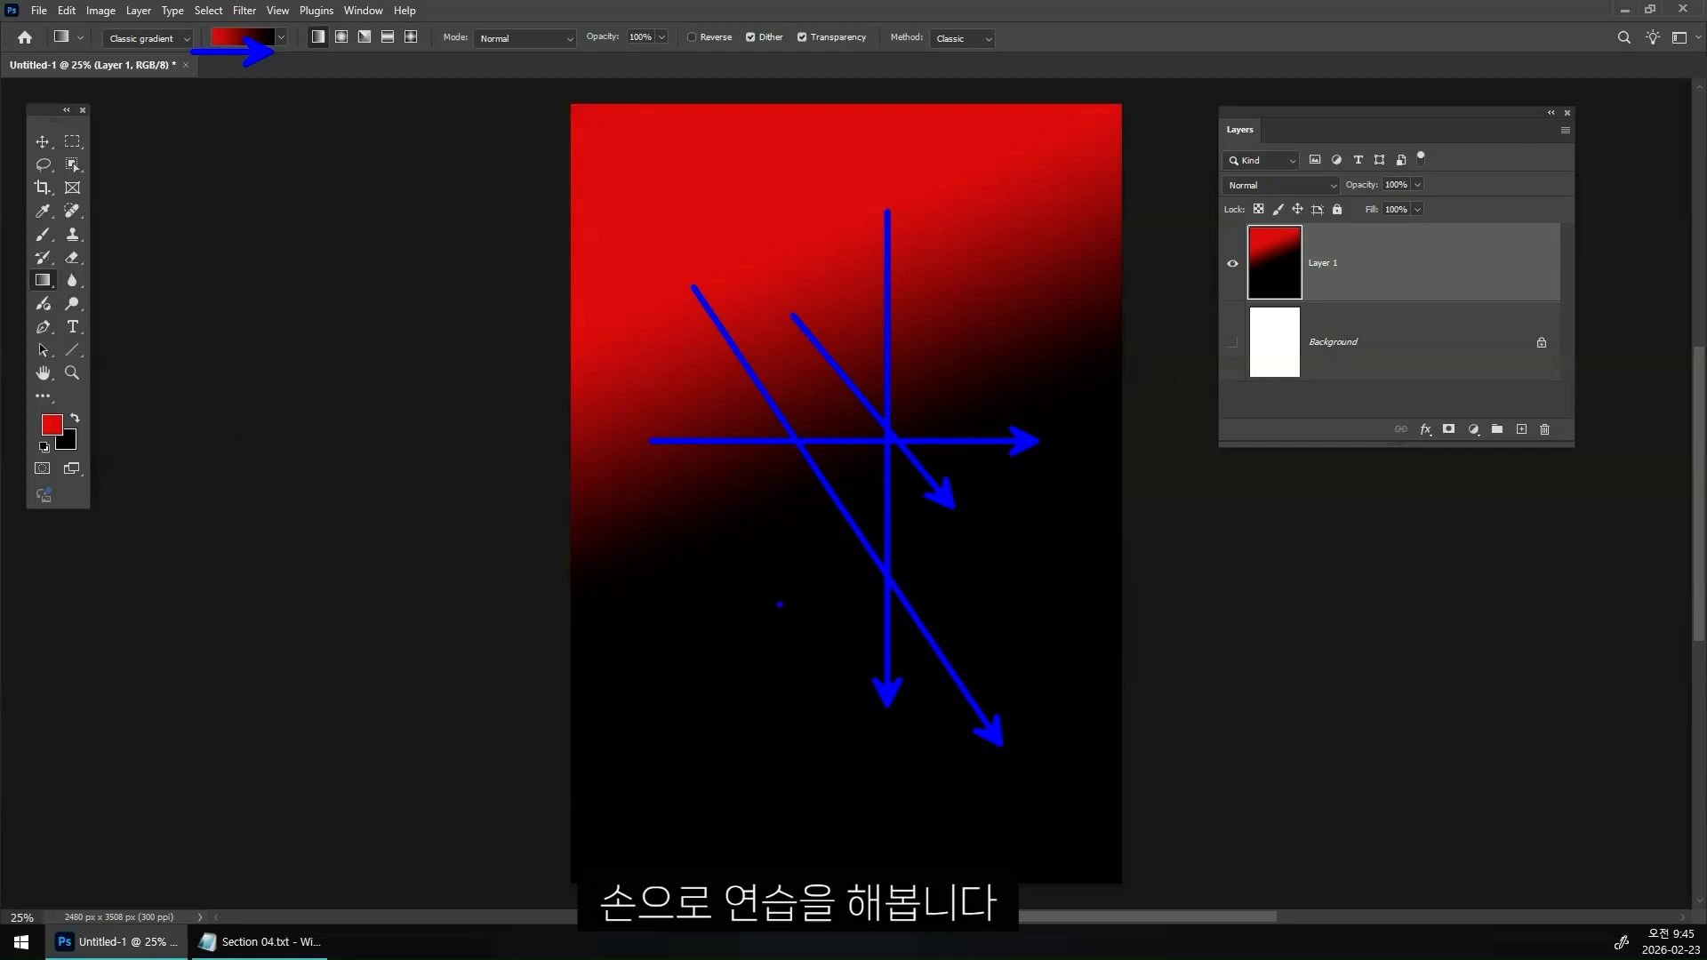
{"action": "key", "text": "Escape"}
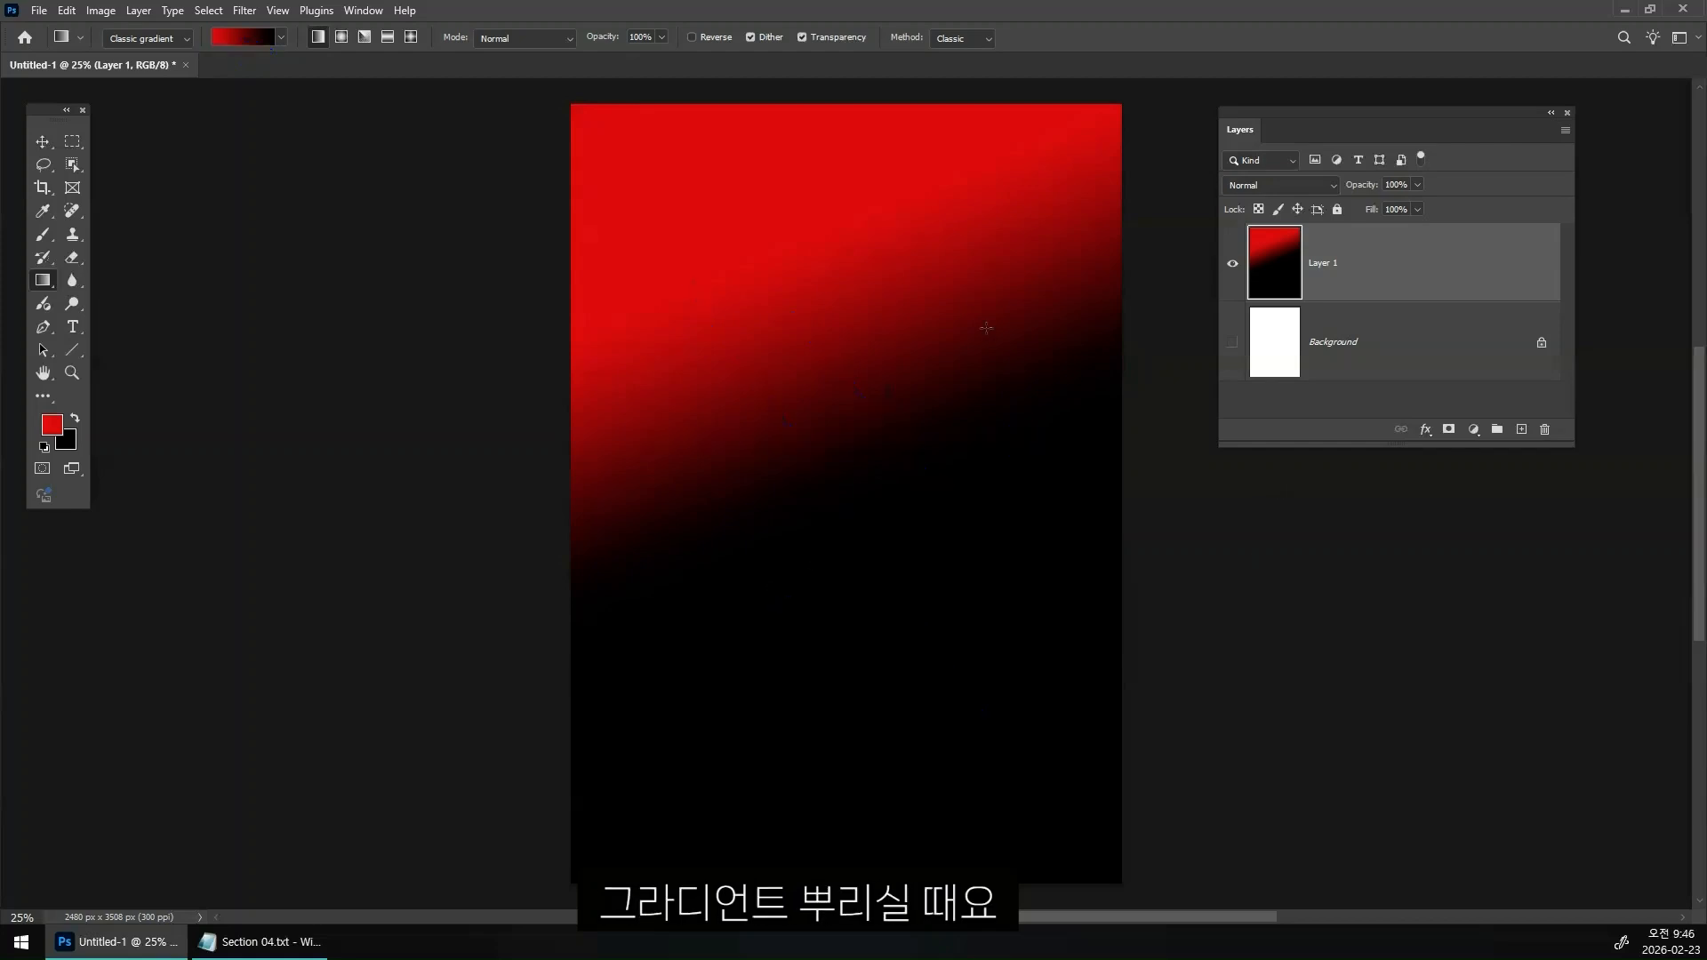
- Practise applying the gradient to Layer 1 in diagonal, vertical and horizontal directions with short and long spans
{"action": "left_click_drag", "start_coordinate": [812, 362], "coordinate": [863, 480]}
{"action": "left_click_drag", "start_coordinate": [689, 178], "coordinate": [997, 722]}
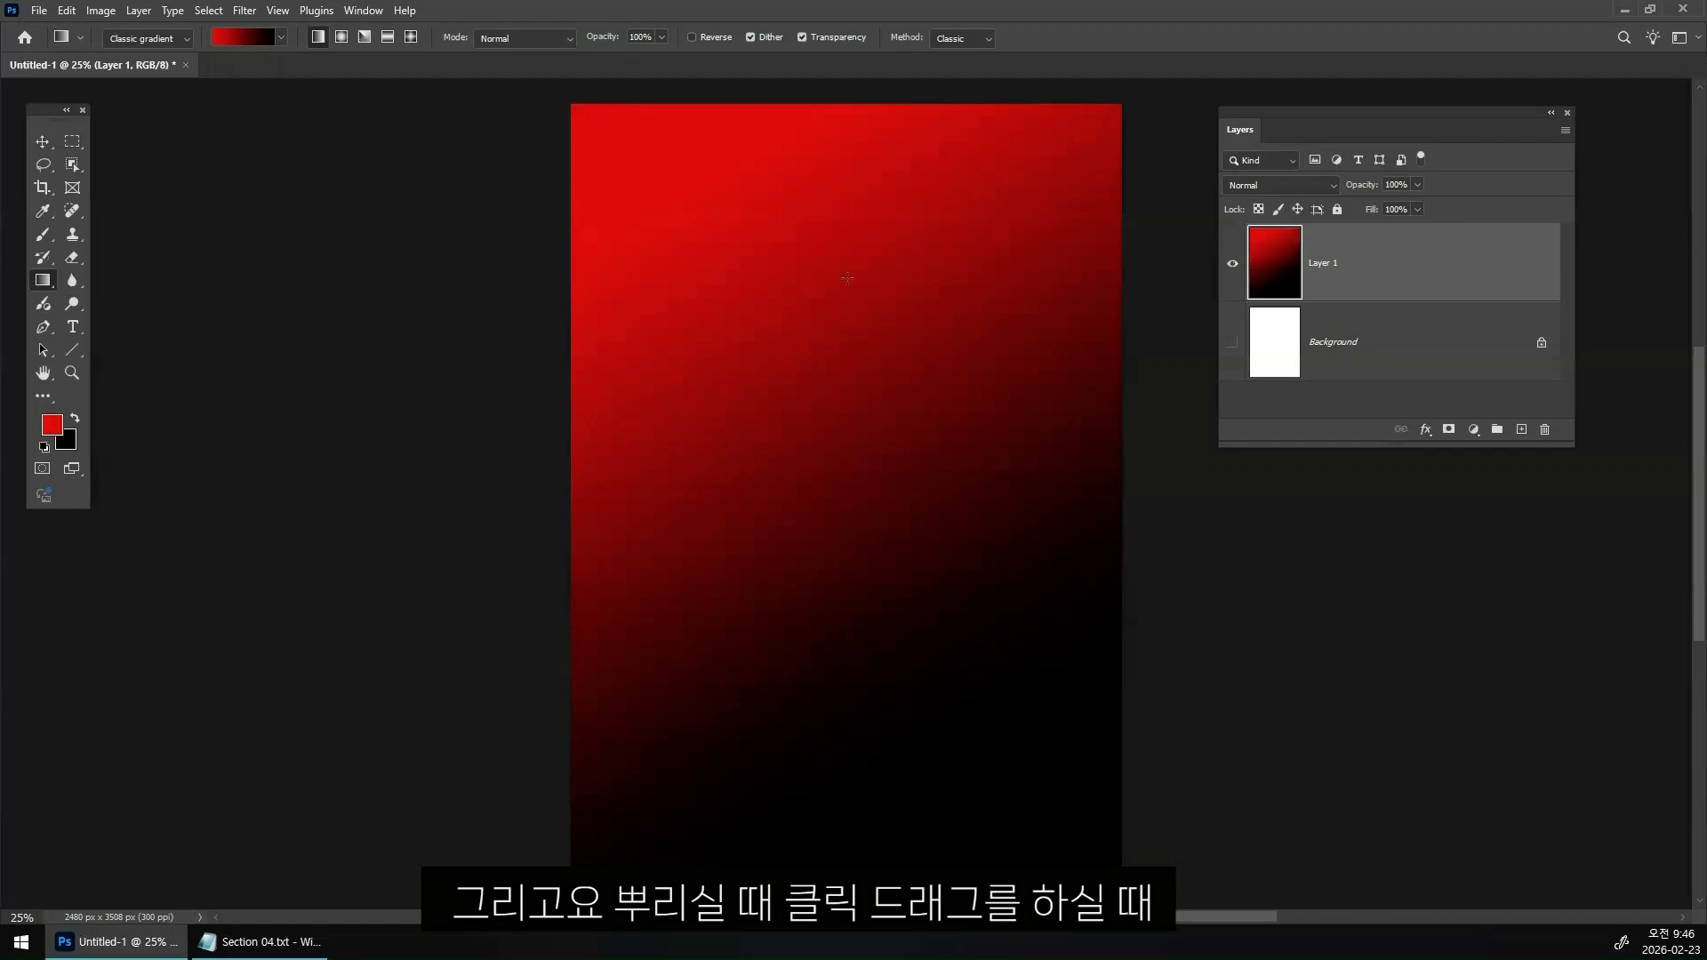
{"action": "left_click_drag", "start_coordinate": [847, 278], "coordinate": [871, 627]}
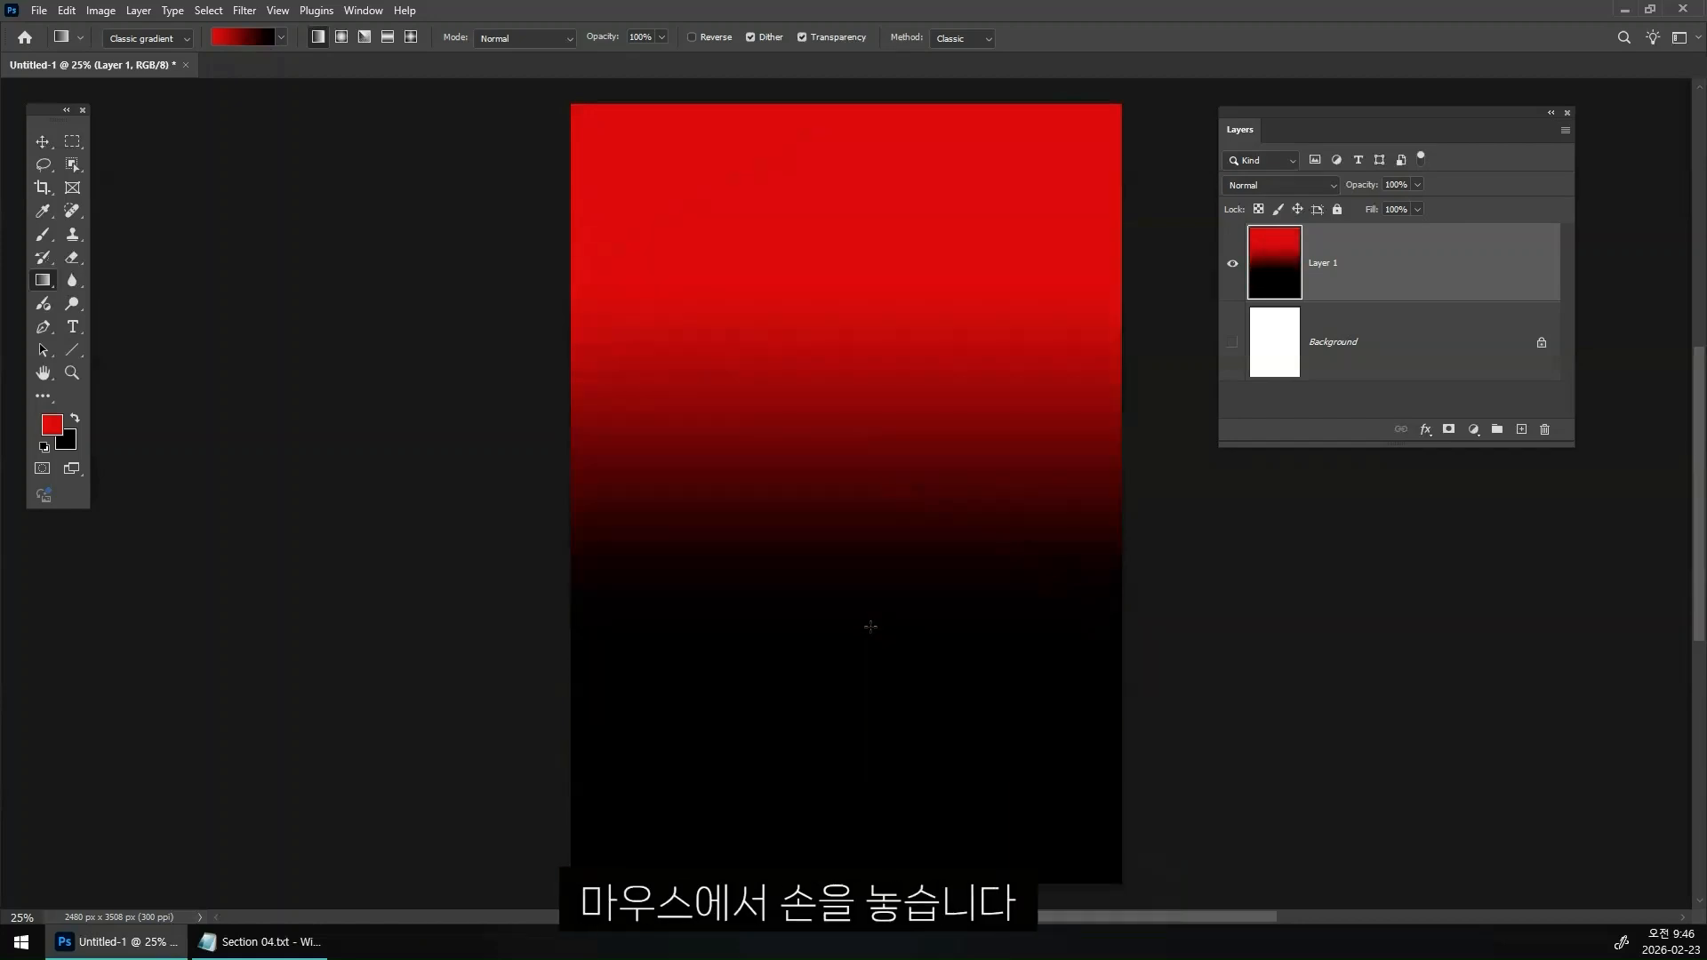
{"action": "left_click_drag", "start_coordinate": [735, 468], "coordinate": [976, 468]}
{"action": "left_click_drag", "start_coordinate": [674, 317], "coordinate": [979, 632]}
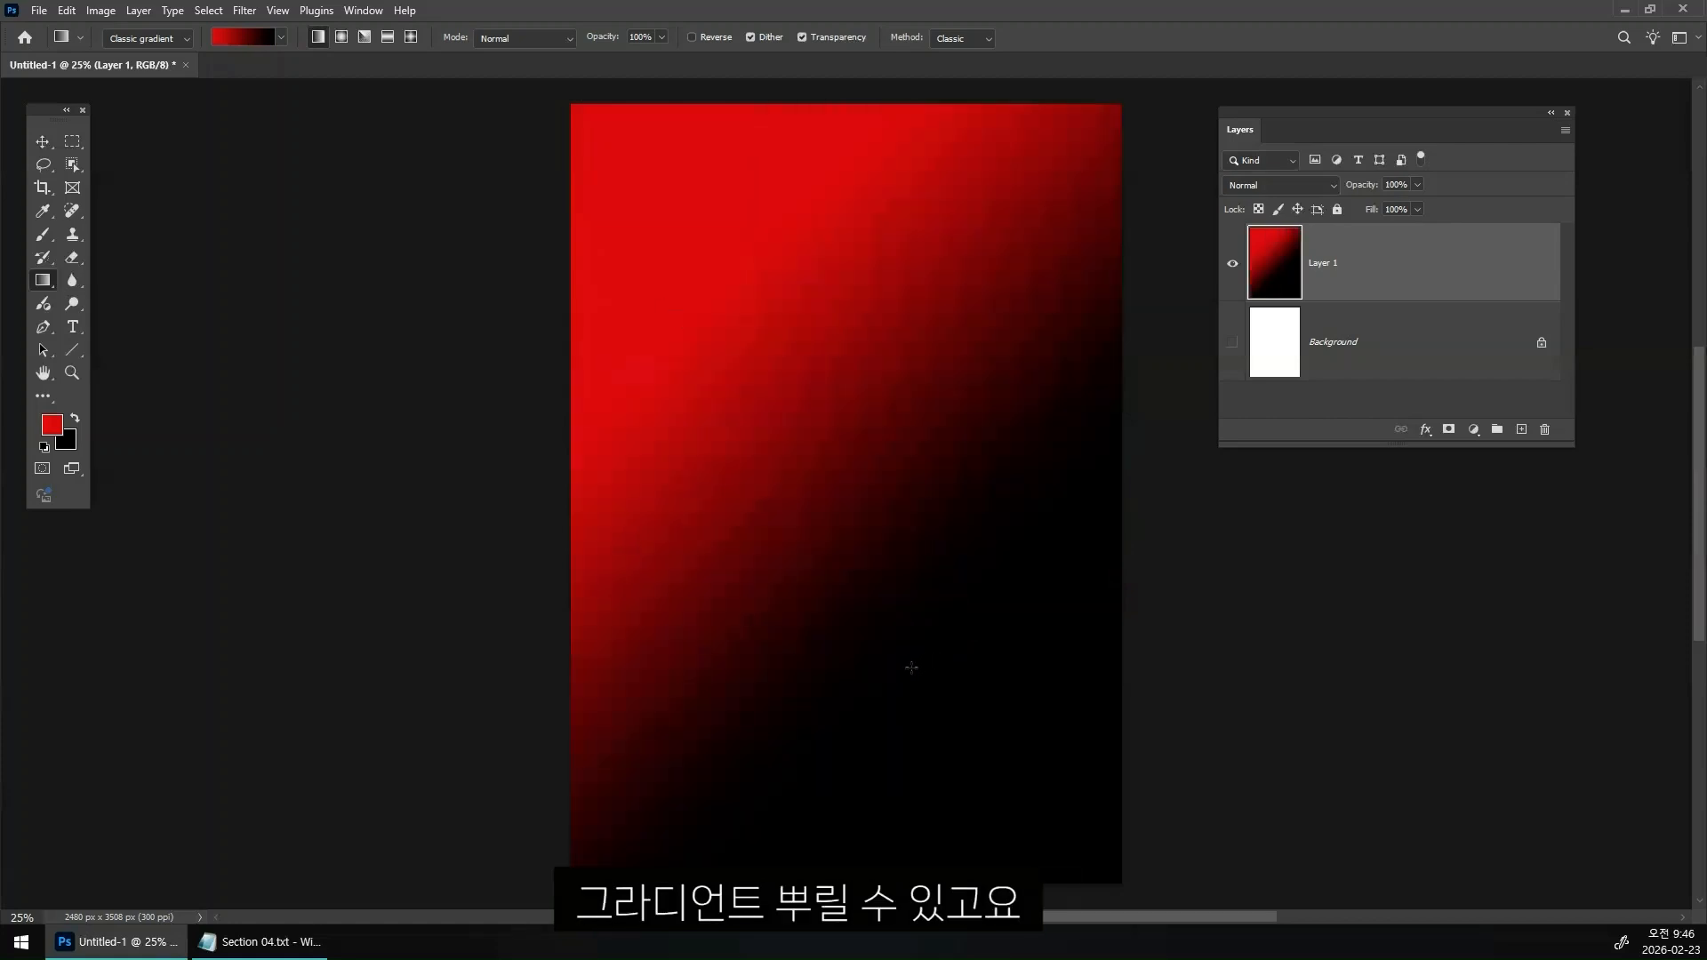
- Apply the gradient to Layer 1 diagonally, starting outside the canvas's upper-left corner and ending beyond its lower-right corner
{"action": "key", "text": "ctrl+minus"}
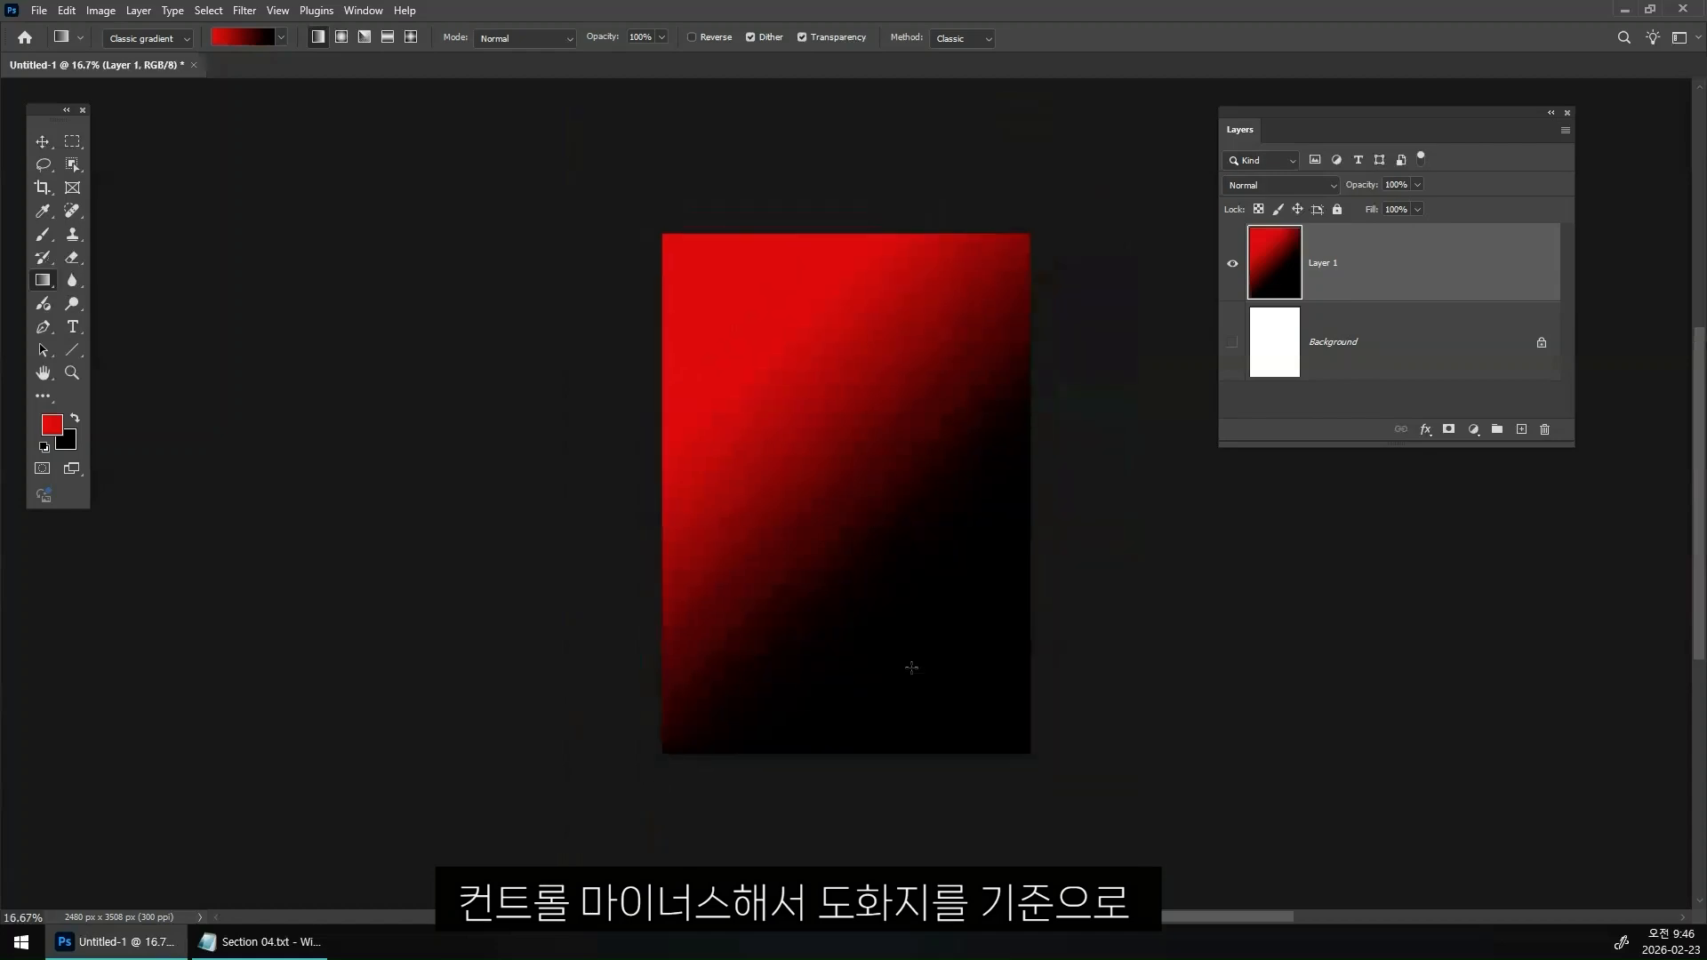
{"action": "left_click_drag", "start_coordinate": [661, 235], "coordinate": [1033, 747]}
{"action": "left_click_drag", "start_coordinate": [905, 575], "coordinate": [767, 365]}
{"action": "mouse_move", "coordinate": [1071, 867]}
{"action": "left_mouse_down"}
{"action": "mouse_move", "coordinate": [490, 192]}
{"action": "mouse_move", "coordinate": [444, 93]}
{"action": "left_mouse_up"}
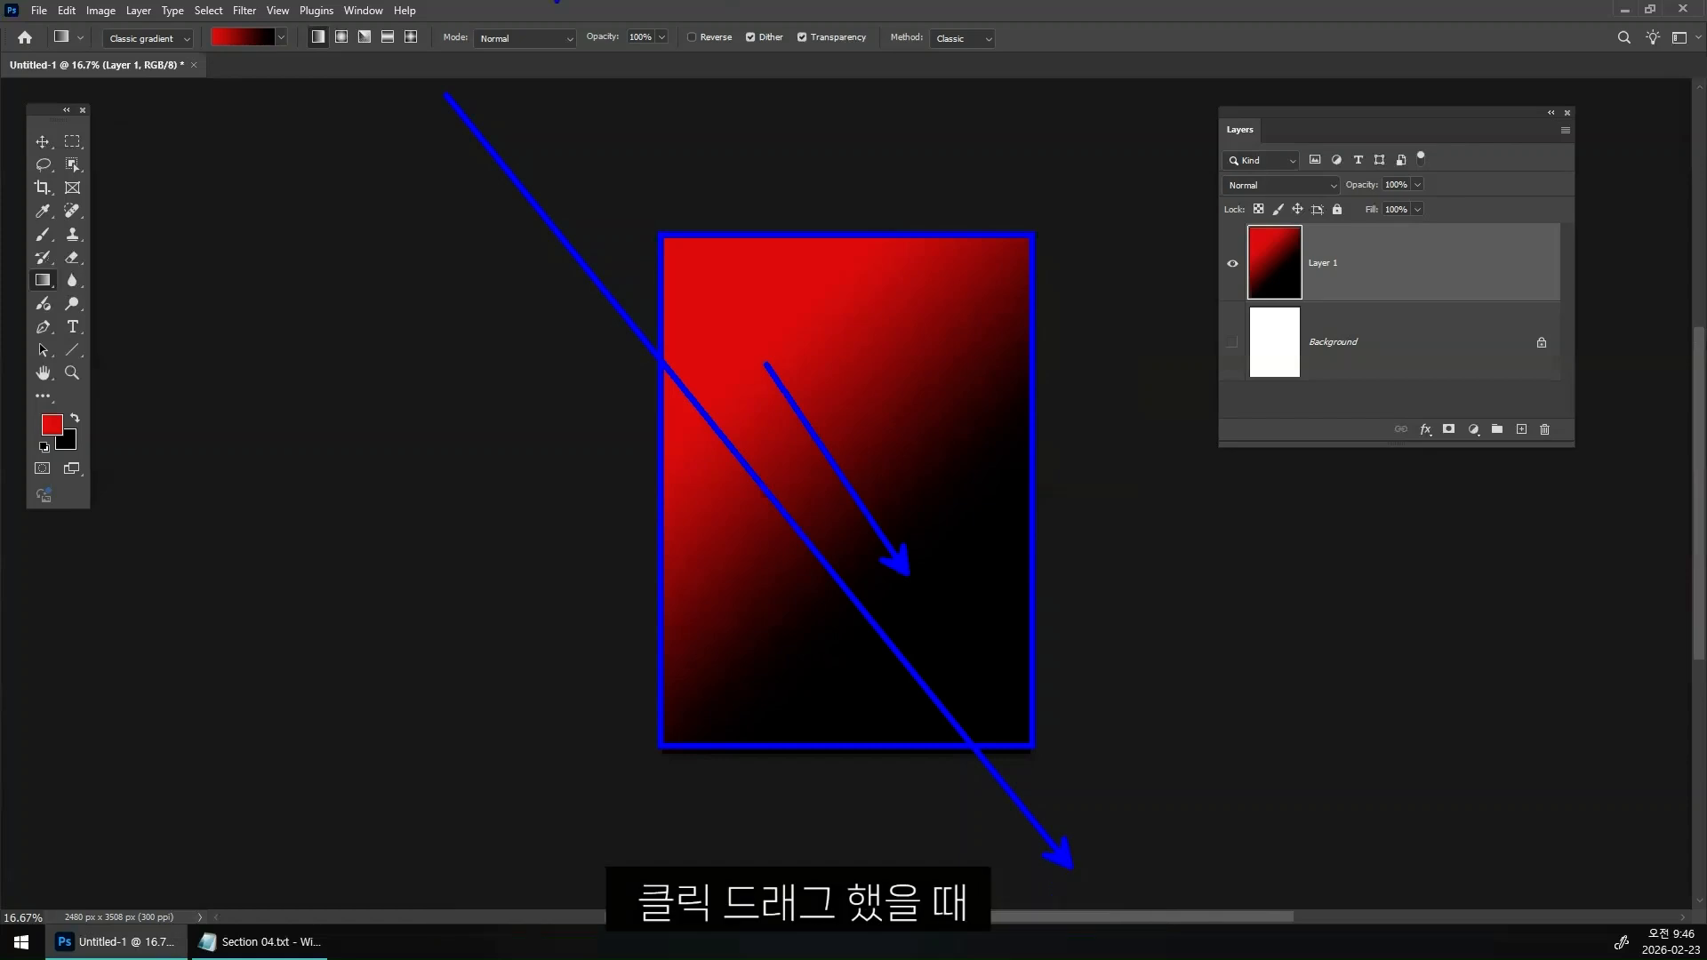
{"action": "mouse_move", "coordinate": [269, 58]}
{"action": "left_mouse_down"}
{"action": "mouse_move", "coordinate": [203, 58]}
{"action": "mouse_move", "coordinate": [263, 79]}
{"action": "left_mouse_up"}
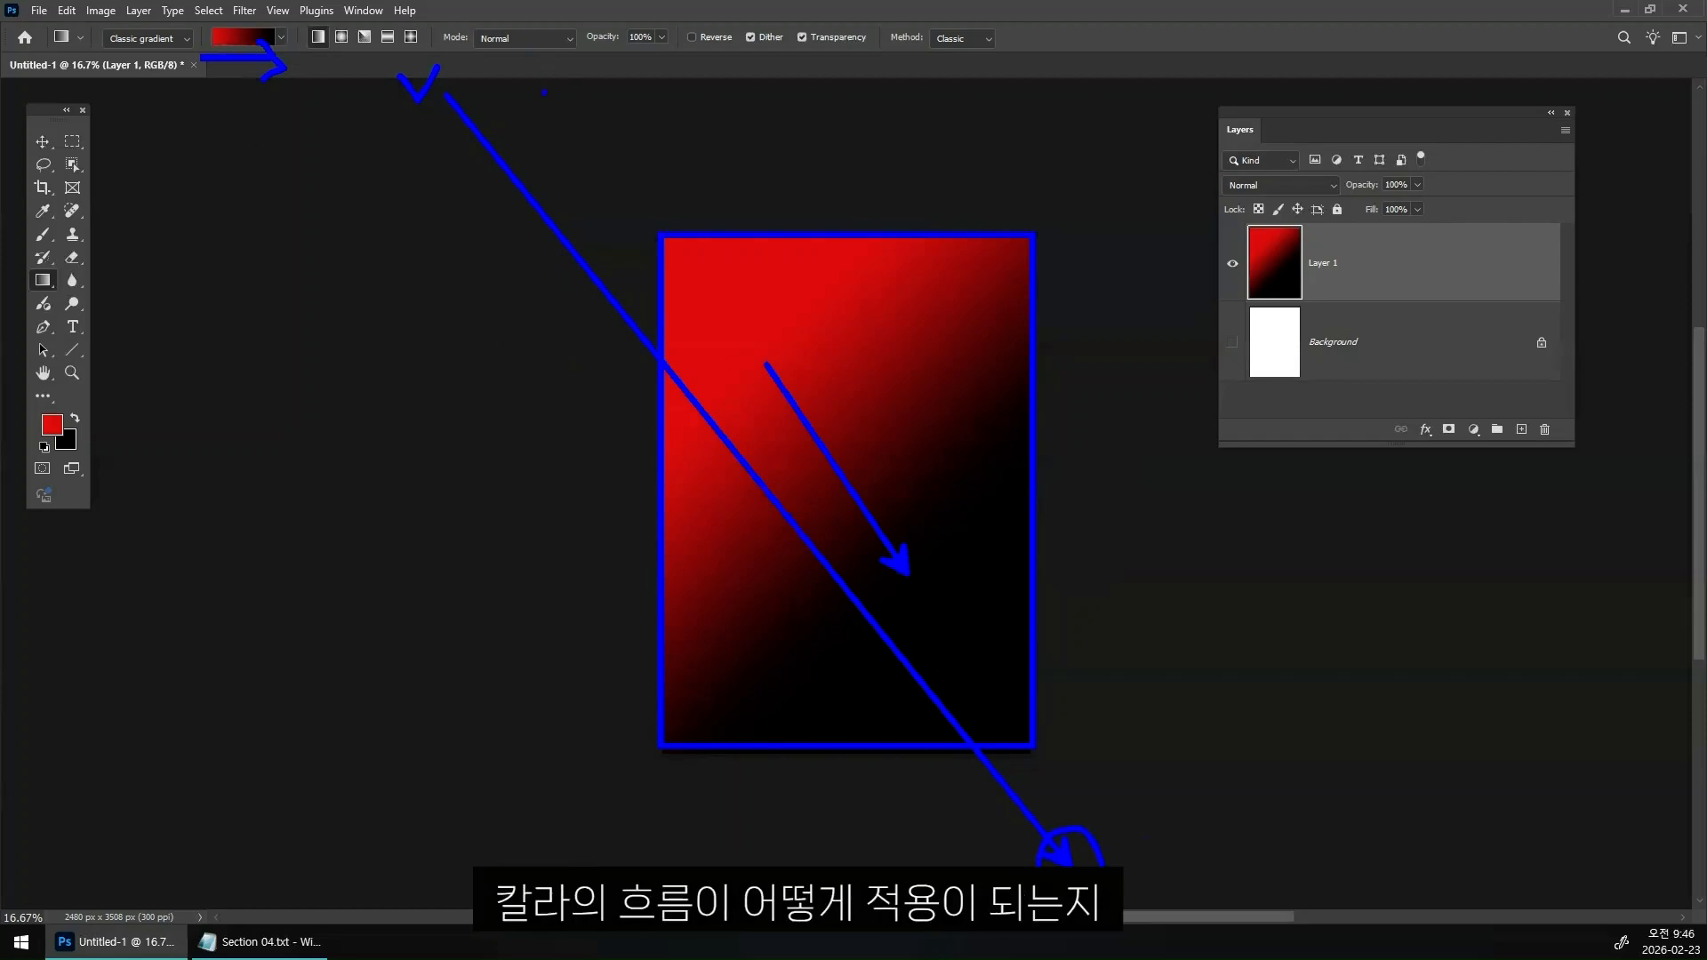
{"action": "key", "text": "Escape"}
{"action": "mouse_move", "coordinate": [554, 153]}
{"action": "left_mouse_down"}
{"action": "mouse_move", "coordinate": [801, 427]}
{"action": "mouse_move", "coordinate": [1125, 858]}
{"action": "left_mouse_up"}
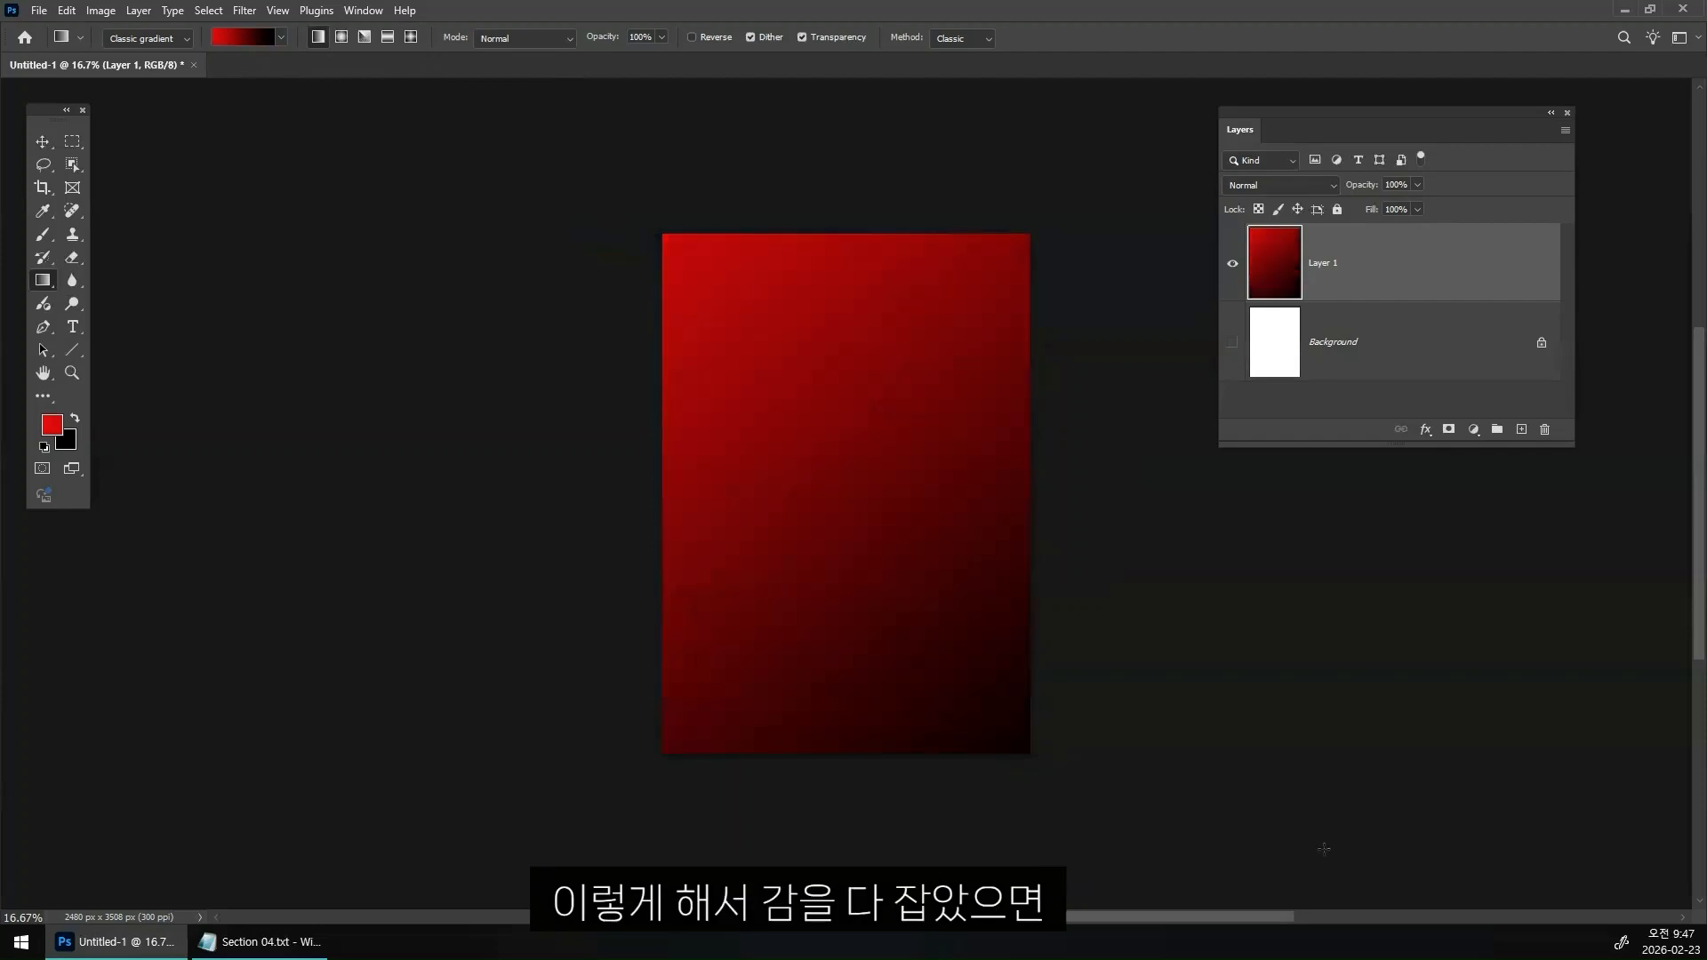
- Hide Layer 1 and create a new empty layer above it
{"action": "left_click", "coordinate": [1232, 263]}
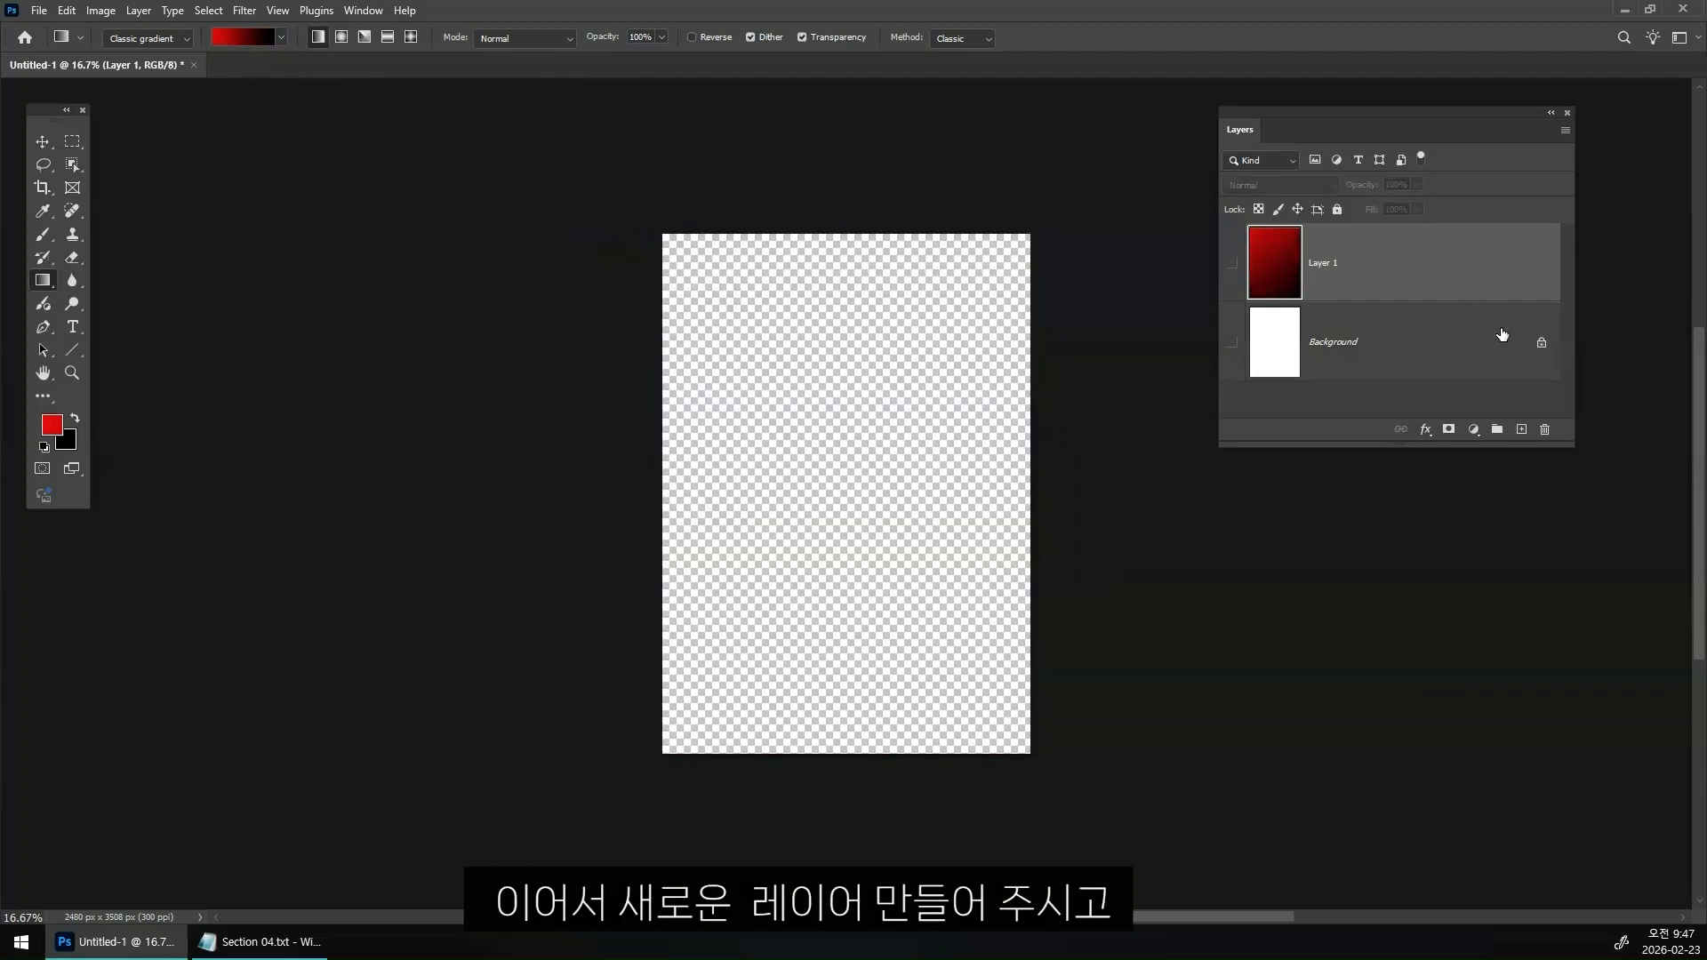
{"action": "left_click", "coordinate": [1520, 431]}
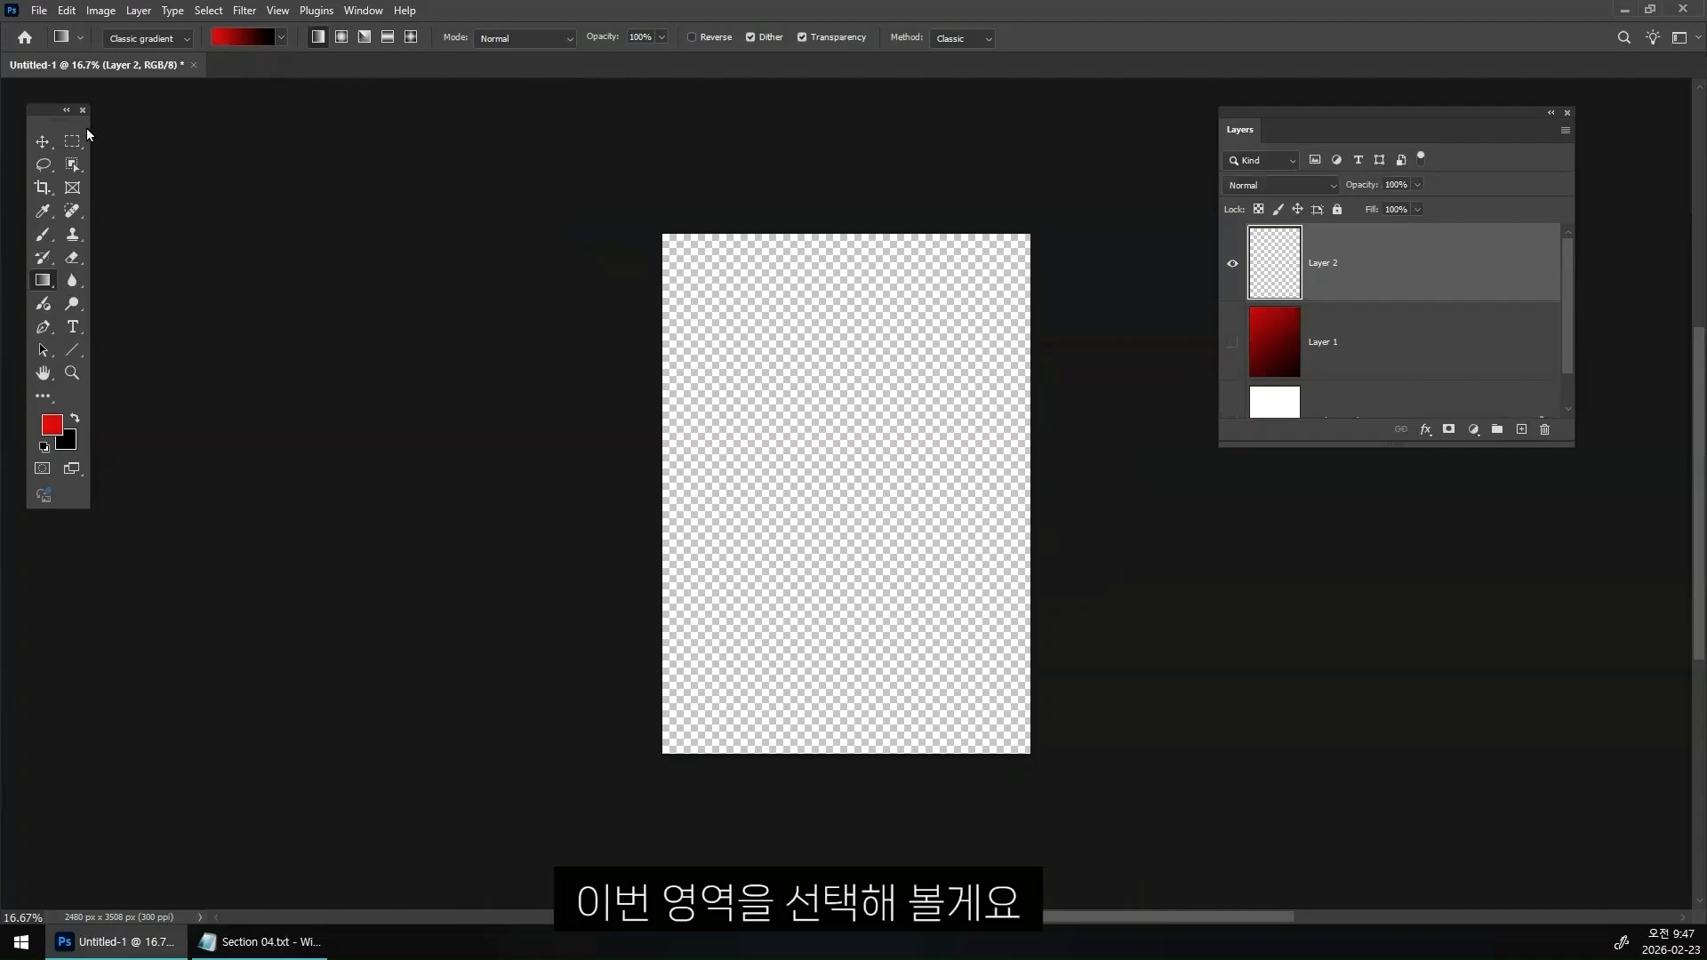
- Make a circular selection in the upper middle of the canvas with the Elliptical Marquee tool
{"action": "left_click", "coordinate": [73, 143]}
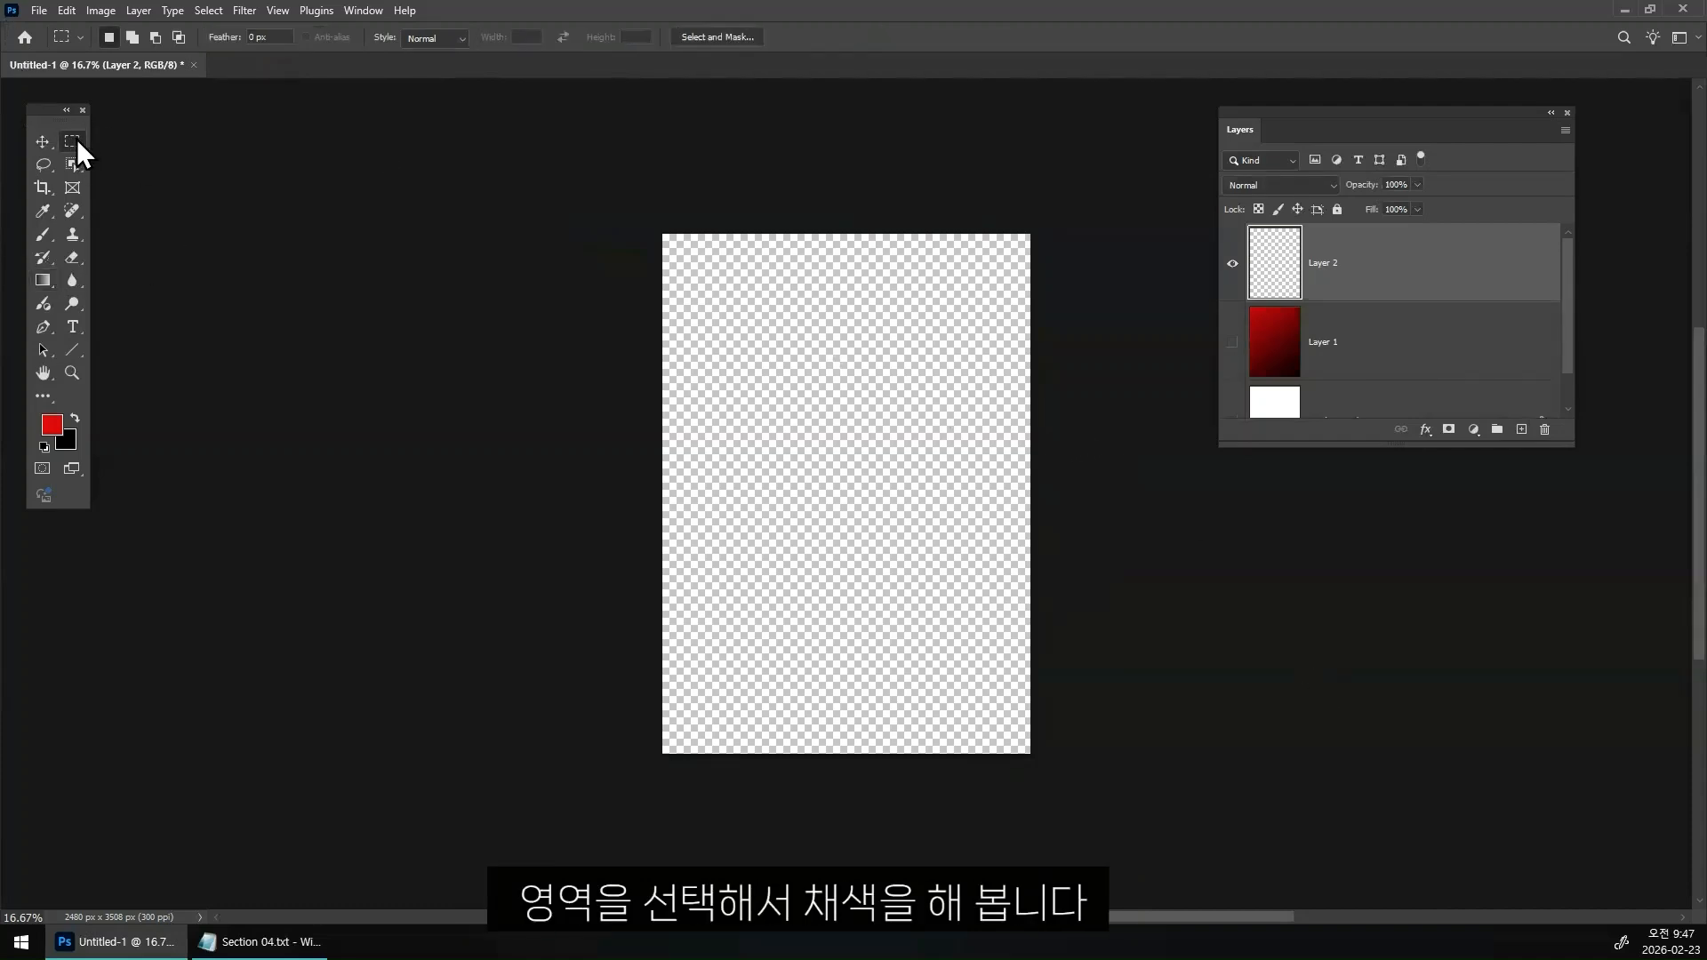
{"action": "right_click", "coordinate": [76, 138]}
{"action": "left_click", "coordinate": [166, 158]}
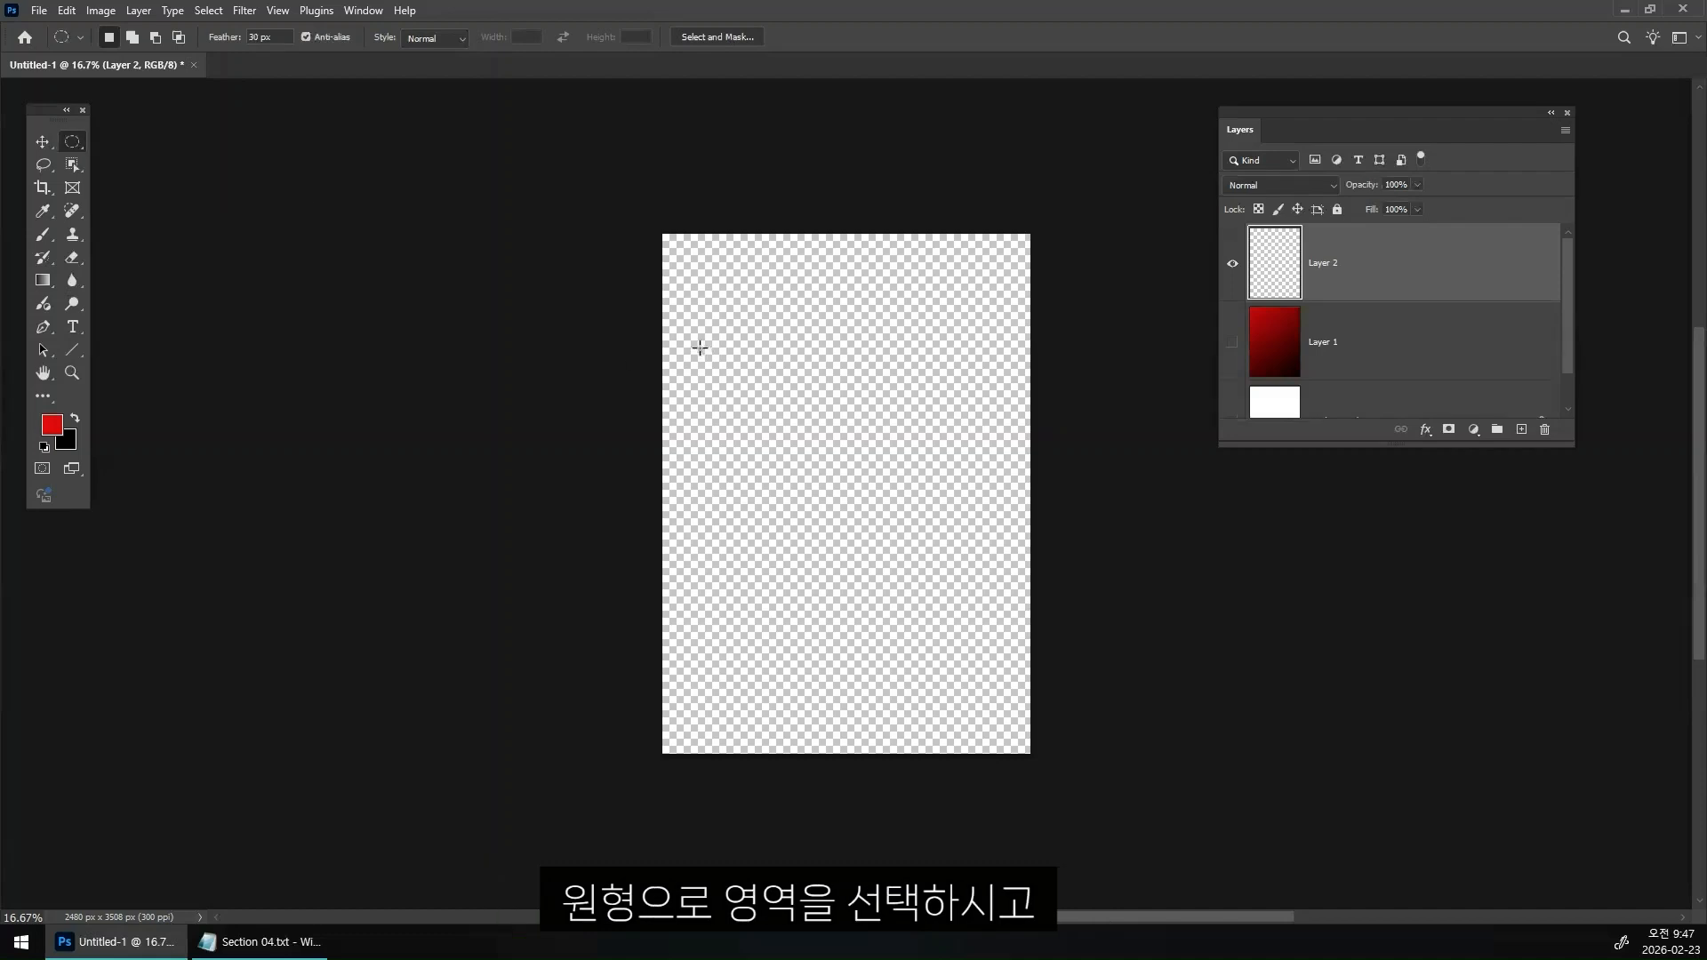
{"action": "left_click_drag", "start_coordinate": [754, 343], "coordinate": [960, 531]}
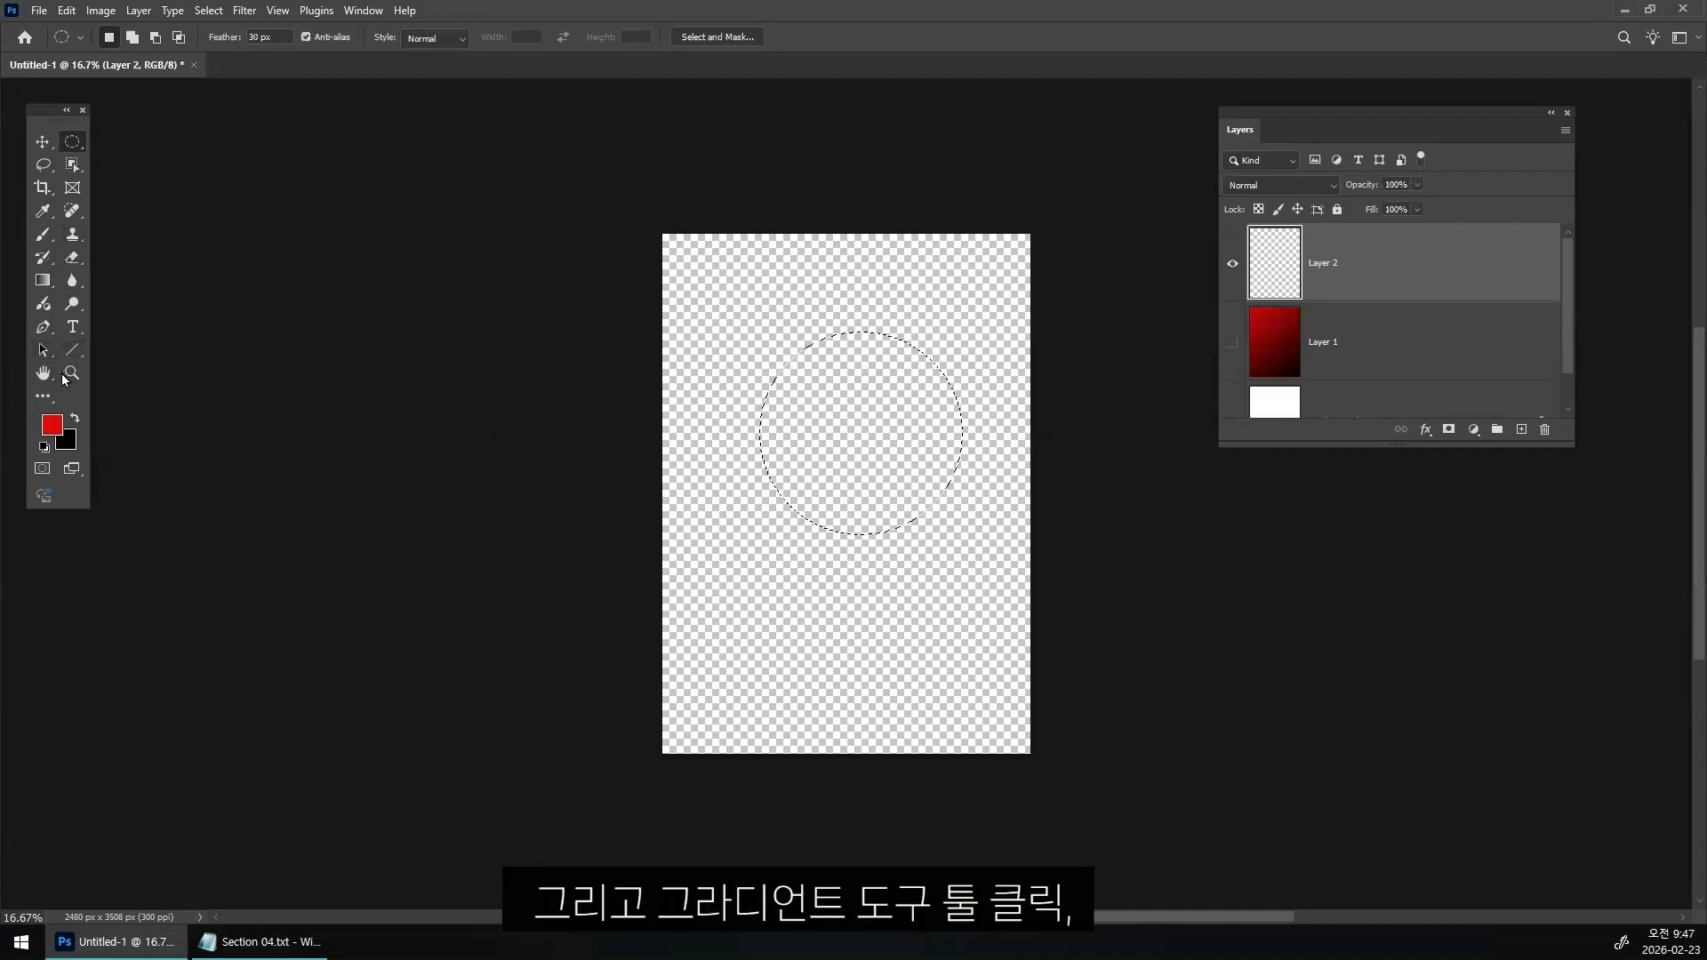
- Browse the Blues presets in an enlarged Gradient Editor and load Blue_27 to examine how its colours flow
{"action": "left_click", "coordinate": [40, 284]}
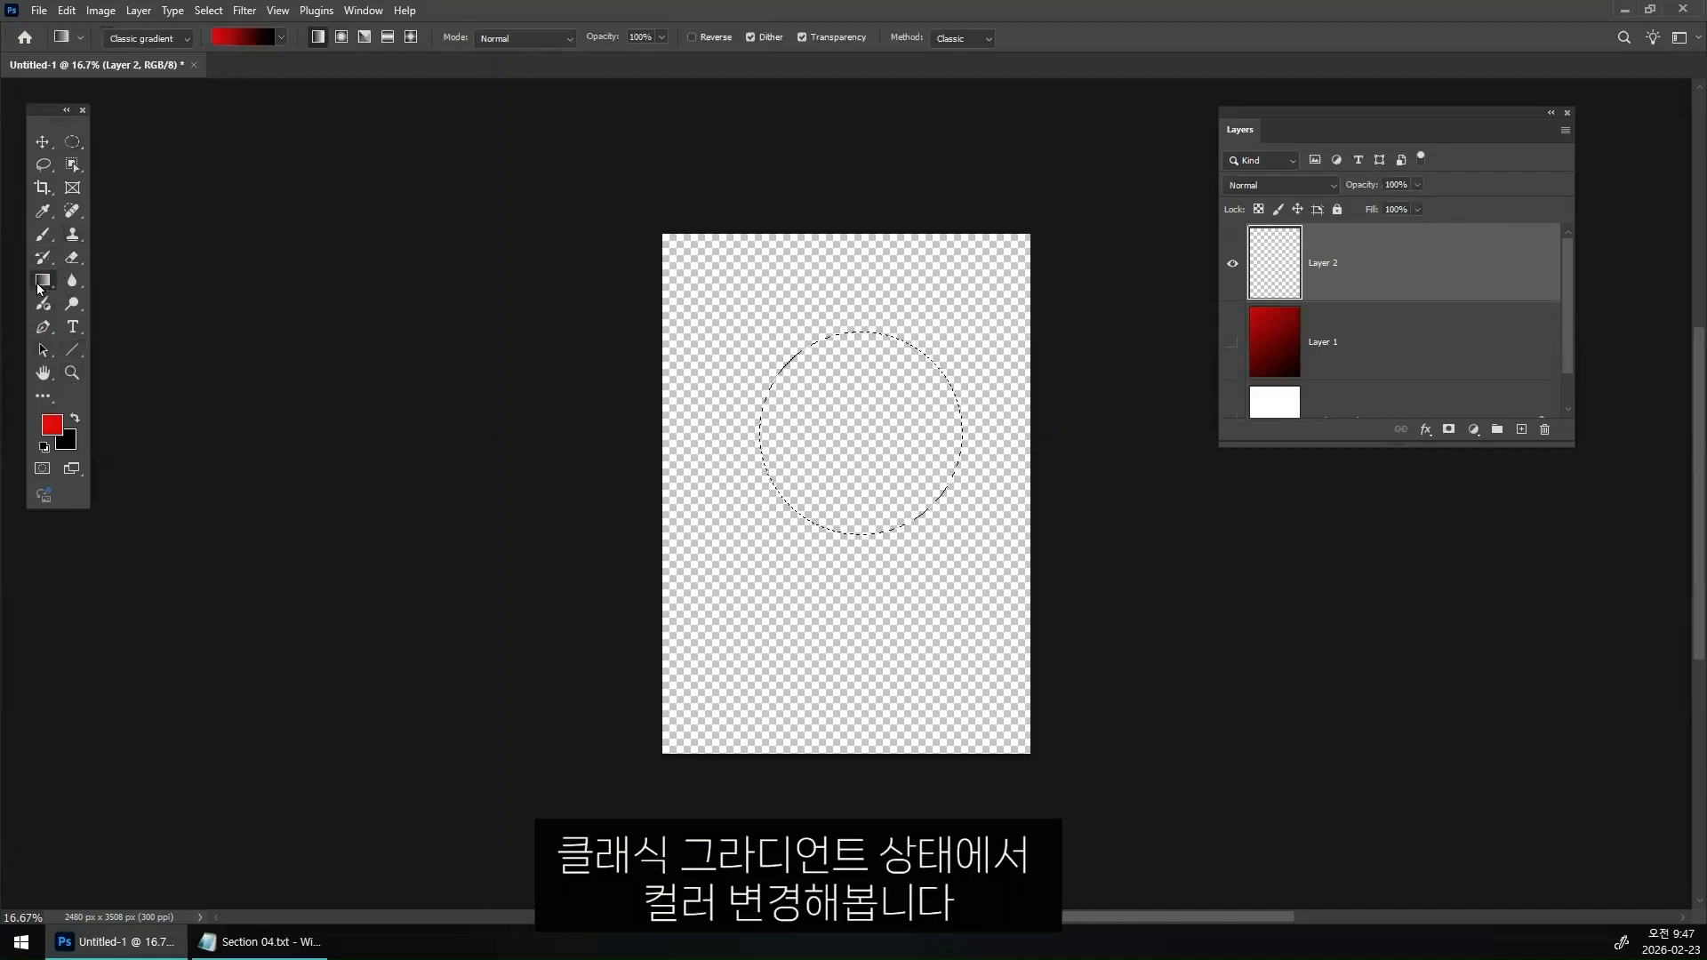
{"action": "left_click", "coordinate": [243, 35]}
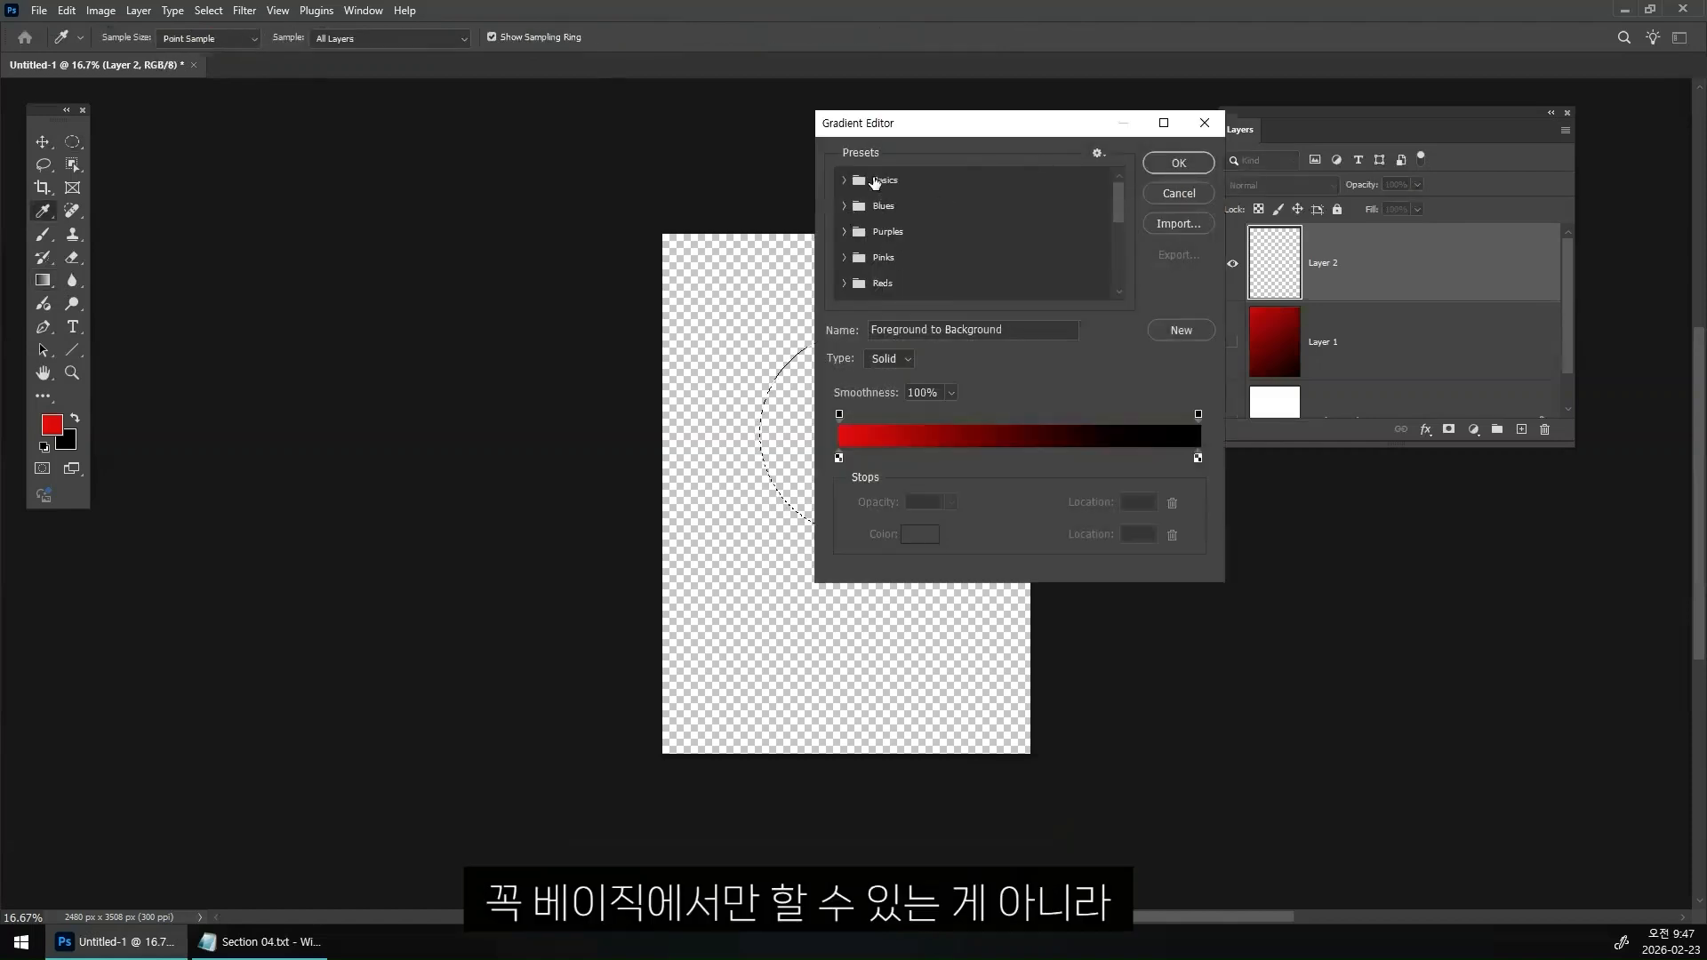
{"action": "left_click", "coordinate": [843, 206]}
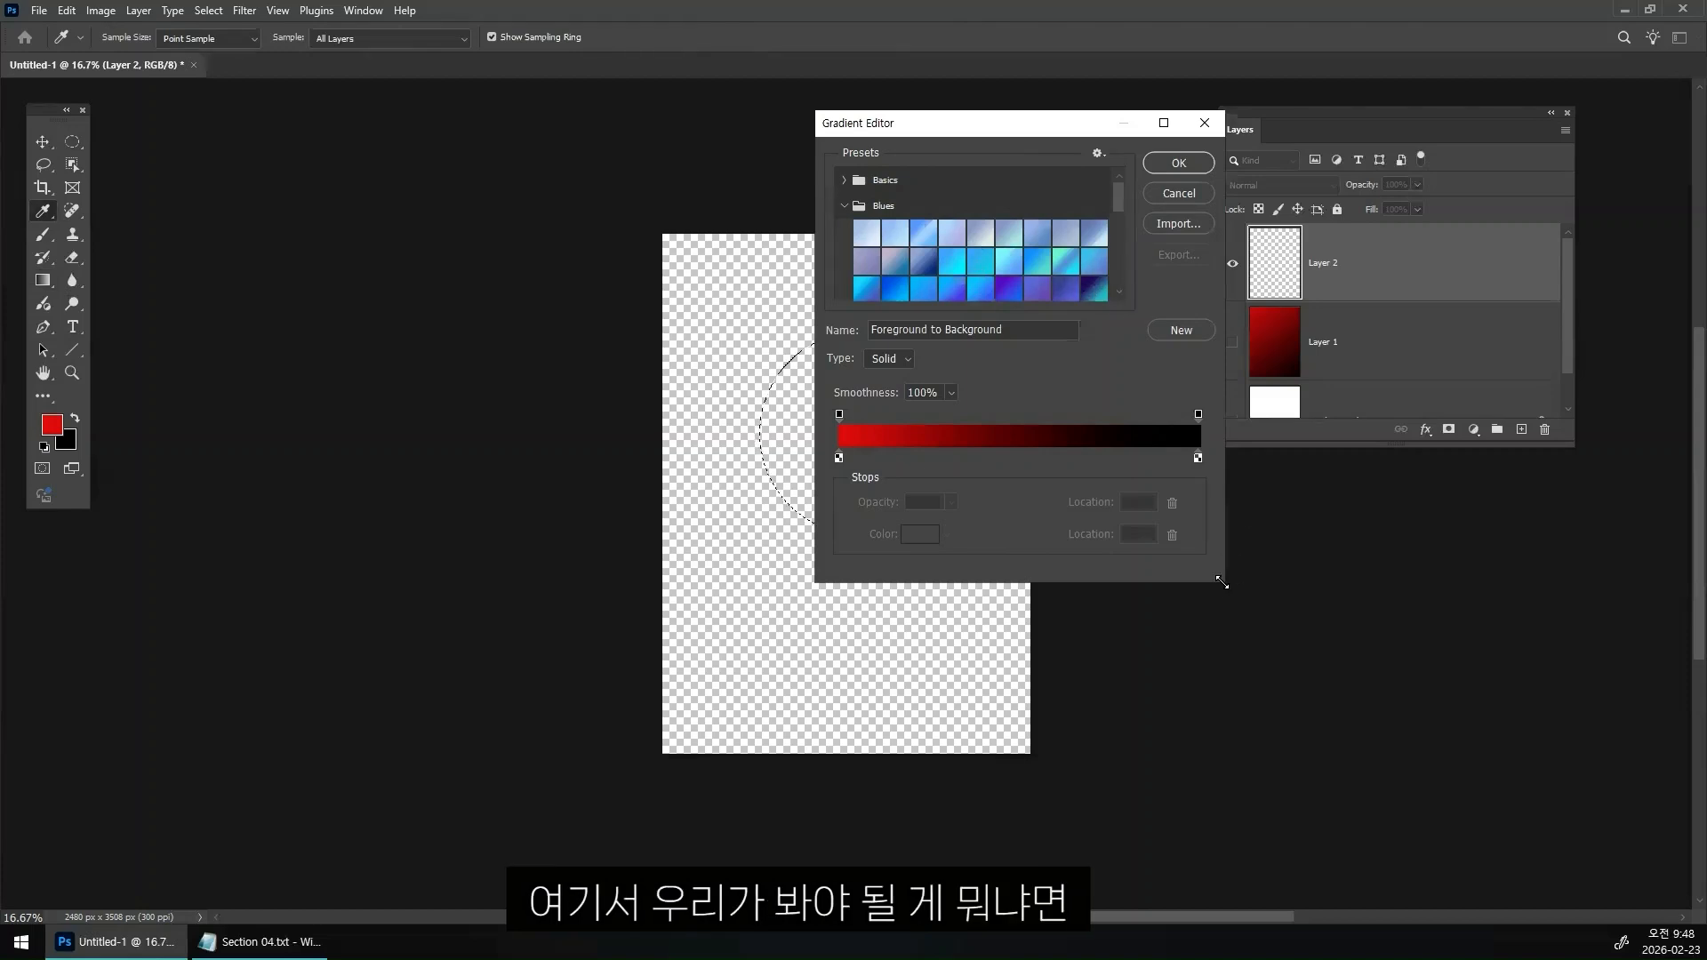
{"action": "left_click_drag", "start_coordinate": [1221, 583], "coordinate": [1319, 725]}
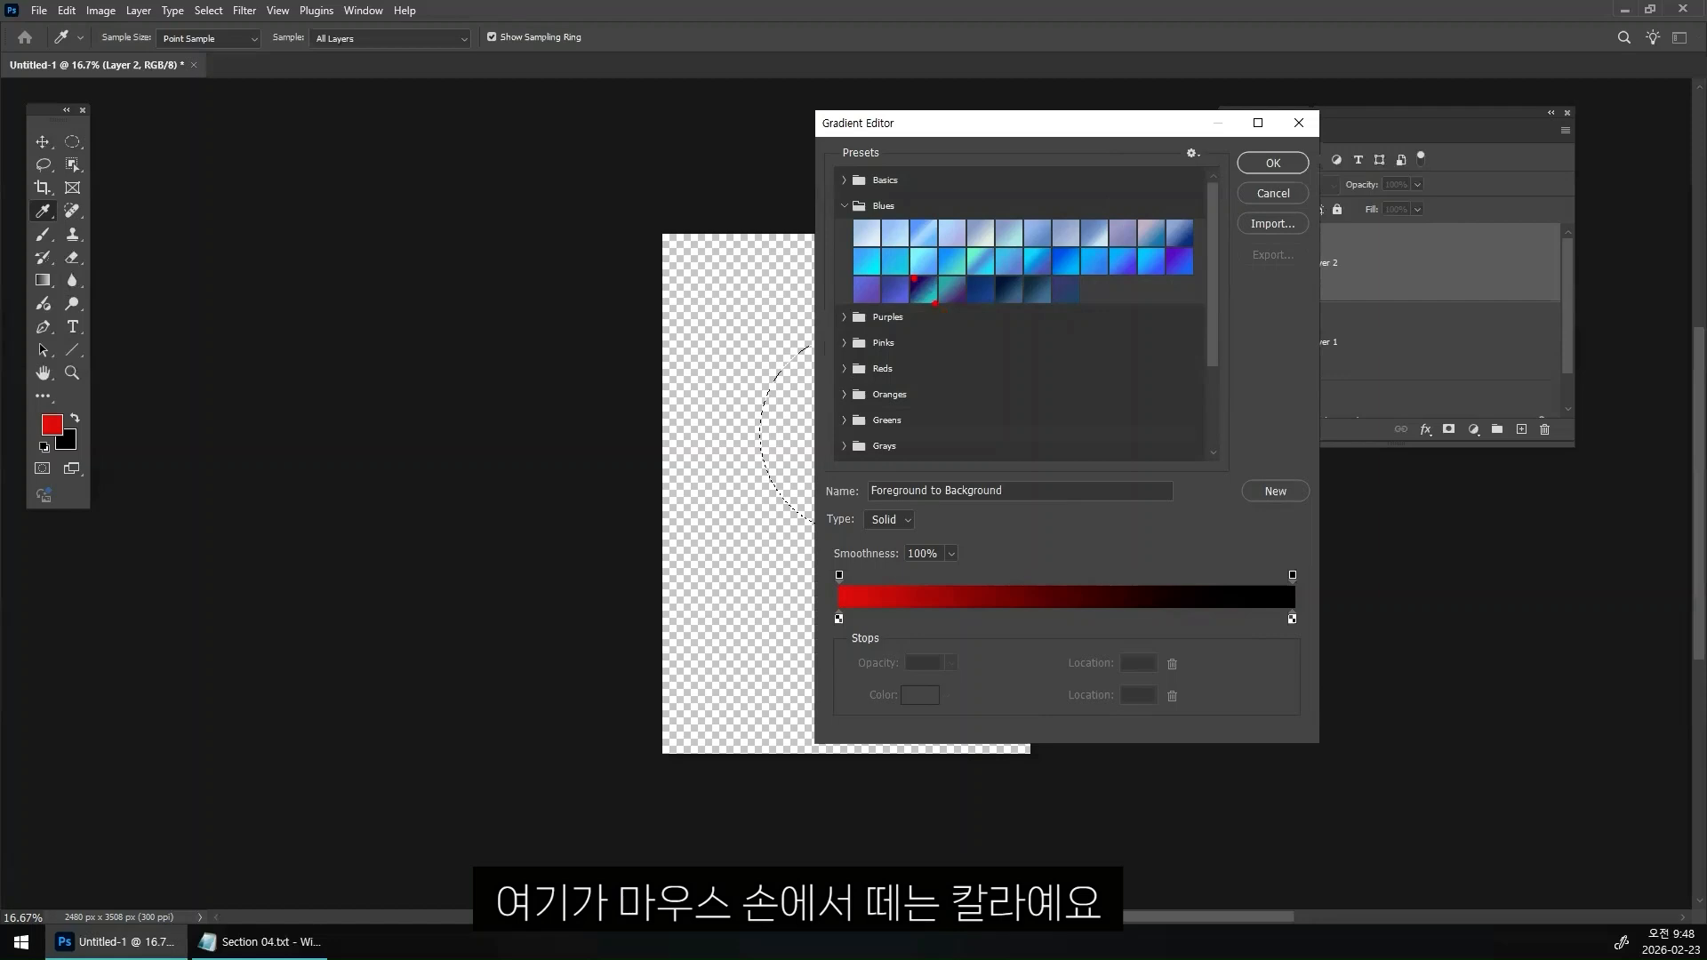
{"action": "left_click", "coordinate": [923, 286]}
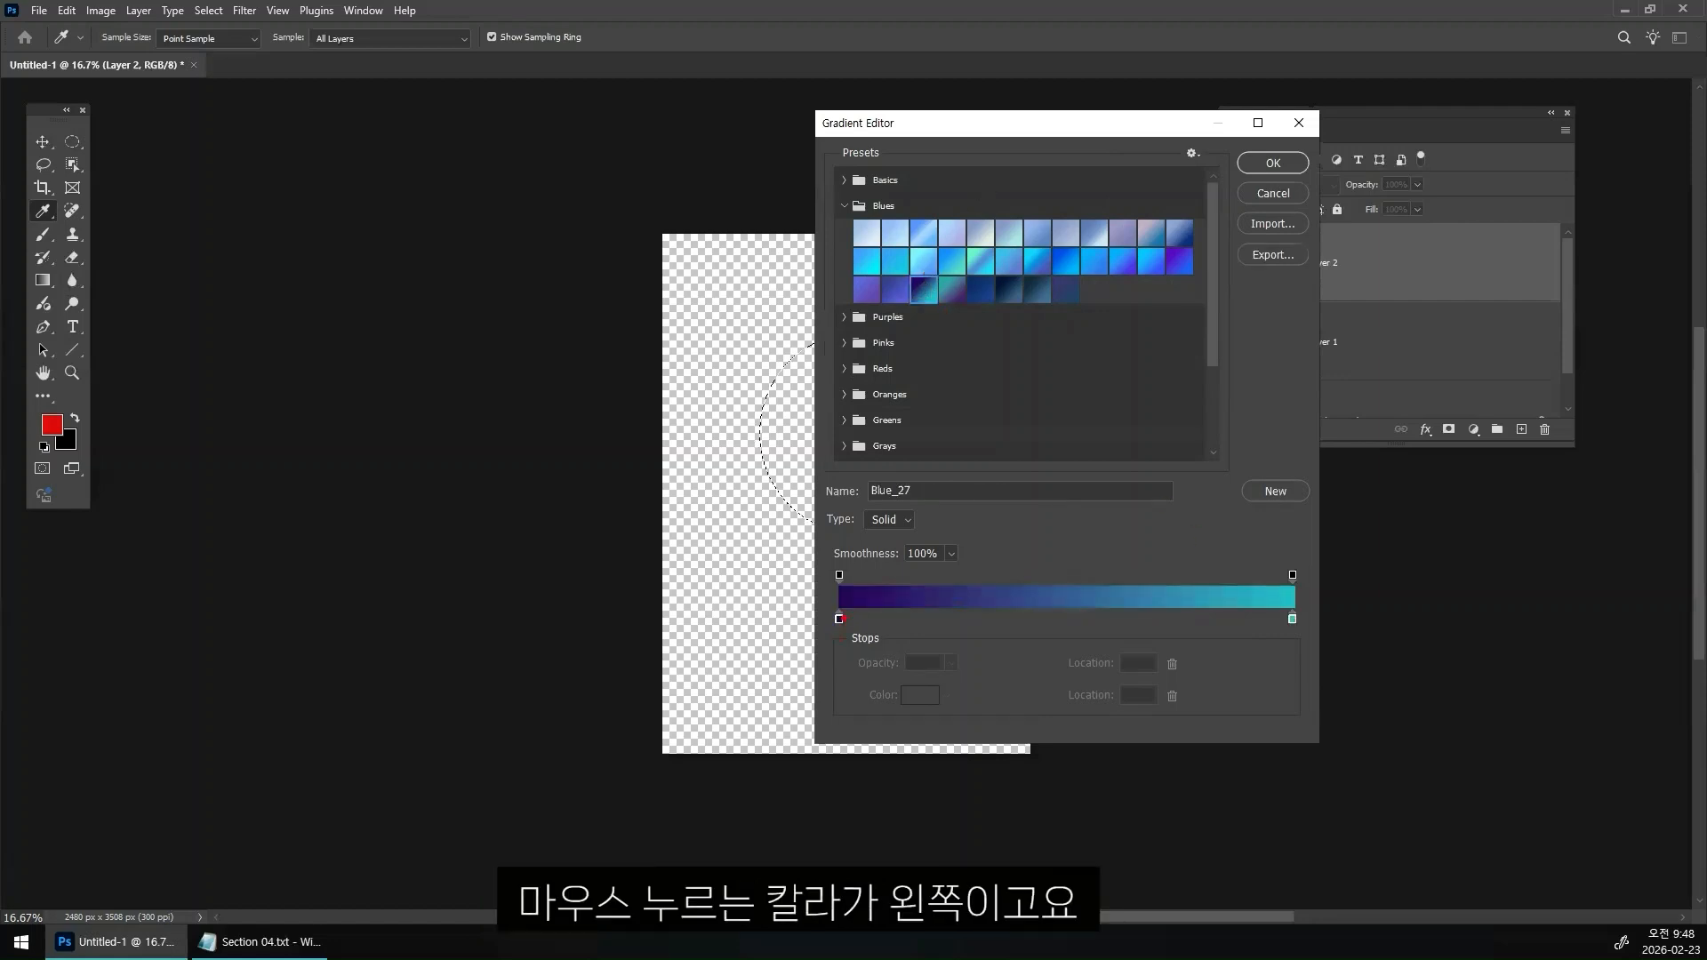
{"action": "left_click_drag", "start_coordinate": [840, 609], "coordinate": [862, 588]}
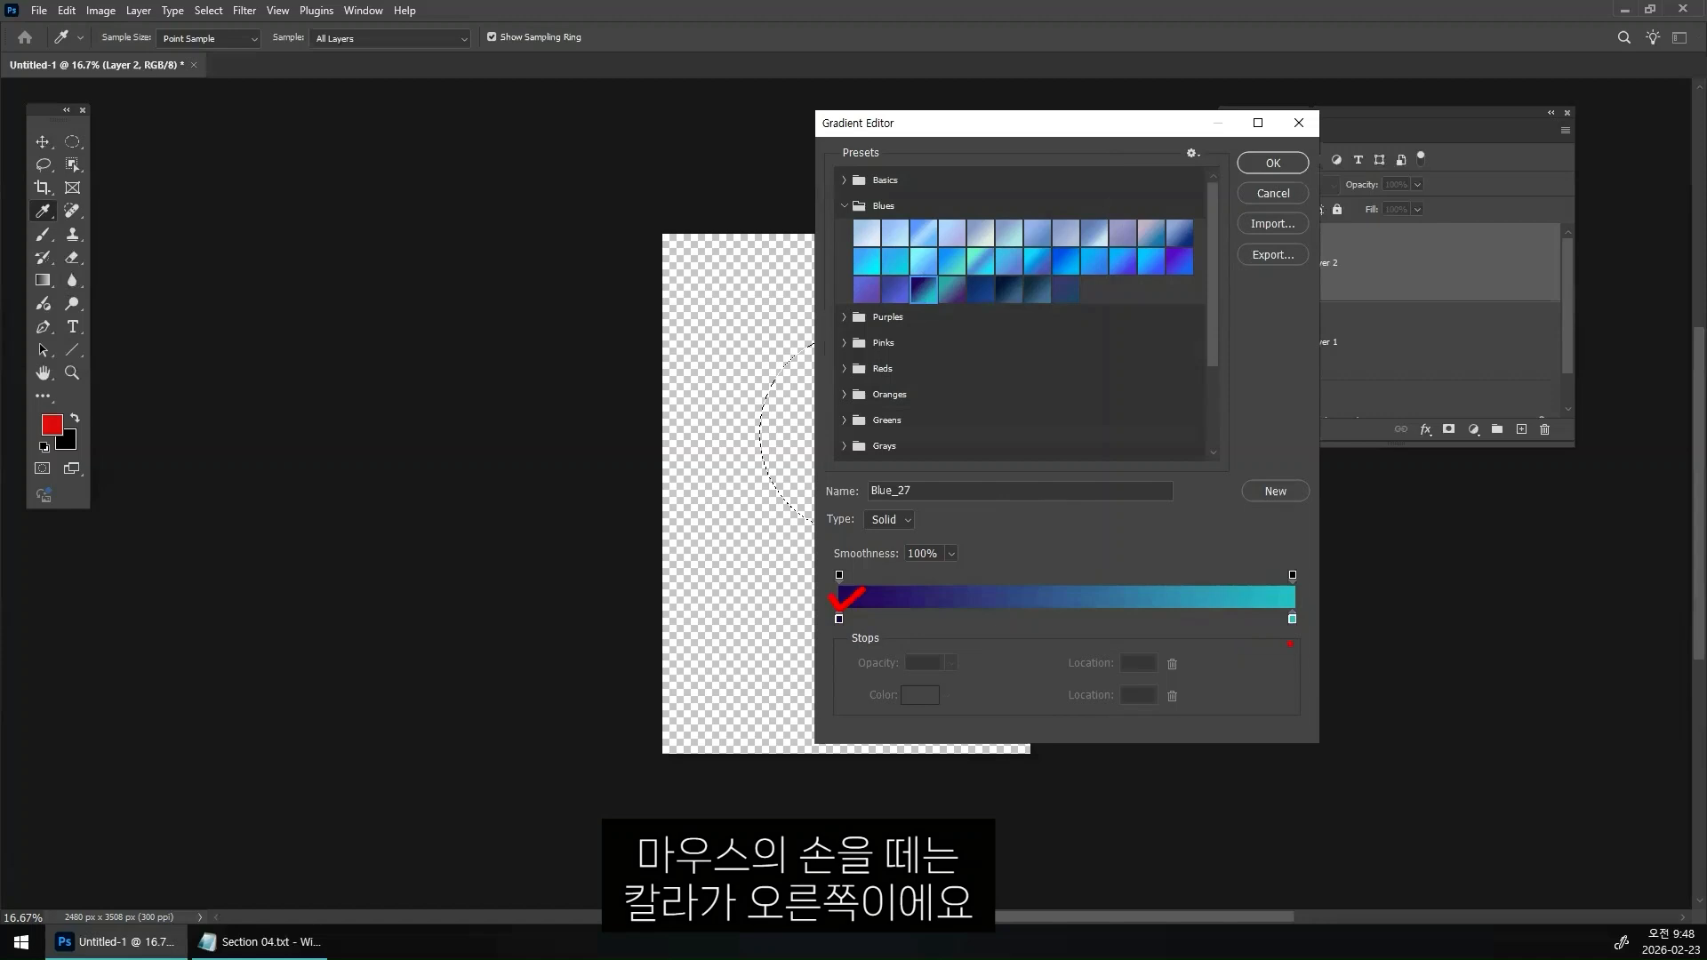
{"action": "mouse_move", "coordinate": [1292, 601]}
{"action": "left_mouse_down"}
{"action": "mouse_move", "coordinate": [1299, 623]}
{"action": "mouse_move", "coordinate": [1316, 605]}
{"action": "mouse_move", "coordinate": [876, 620]}
{"action": "left_mouse_up"}
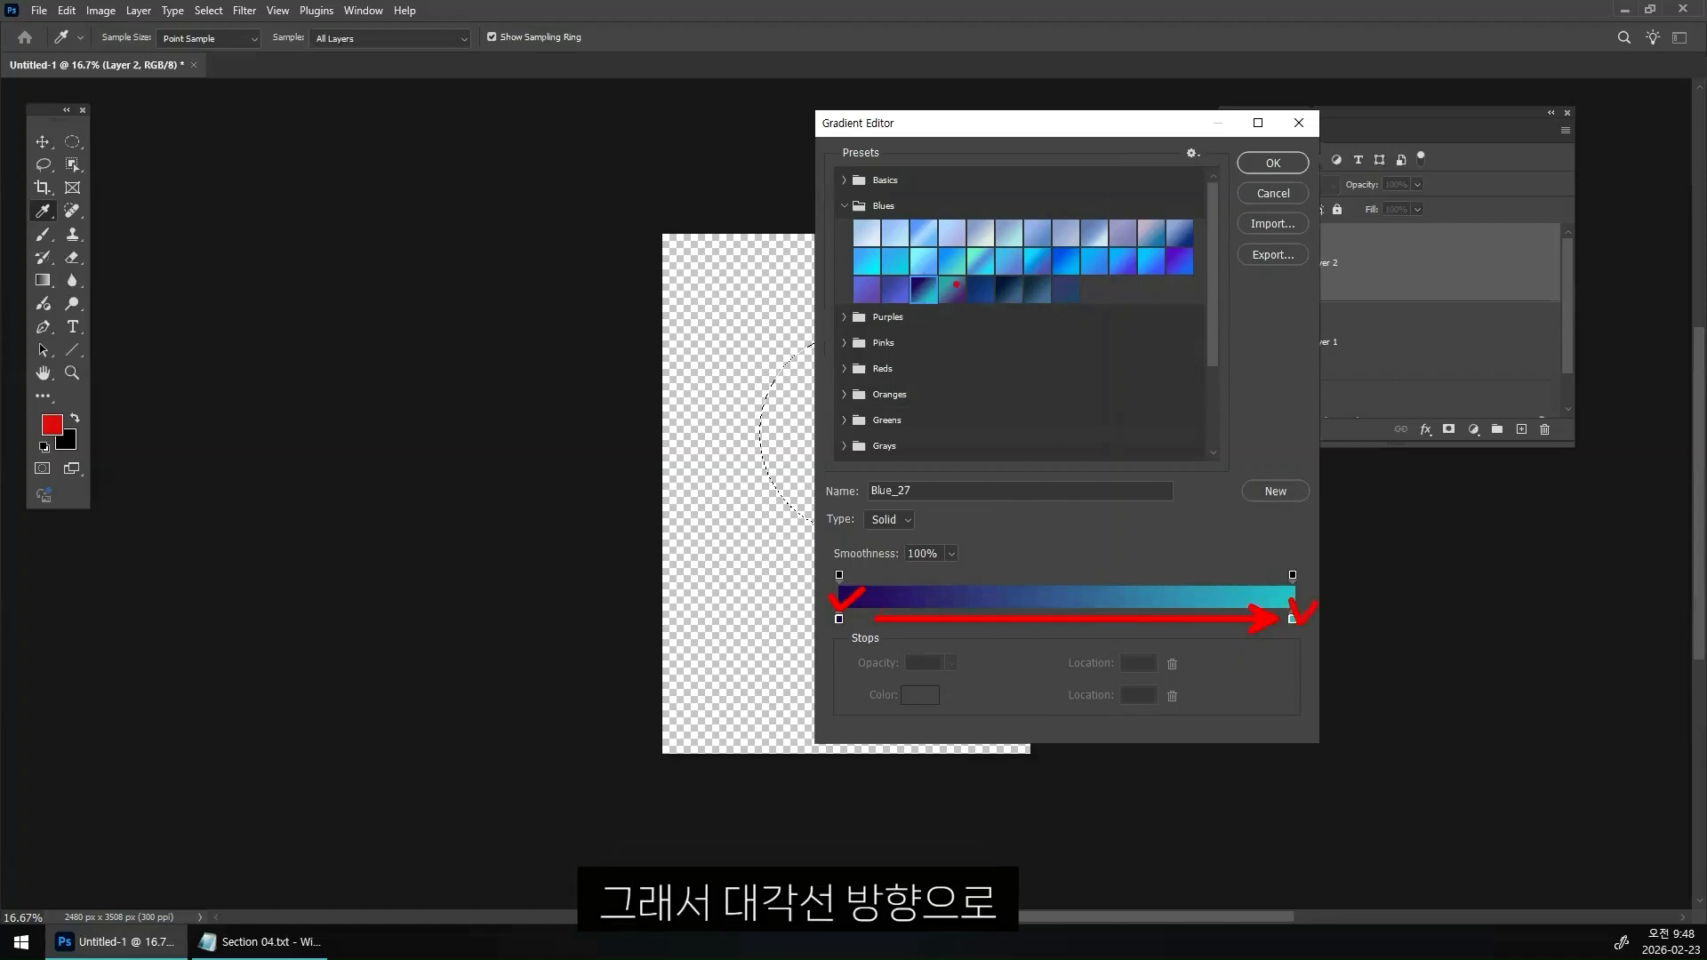
{"action": "left_click_drag", "start_coordinate": [945, 307], "coordinate": [906, 269]}
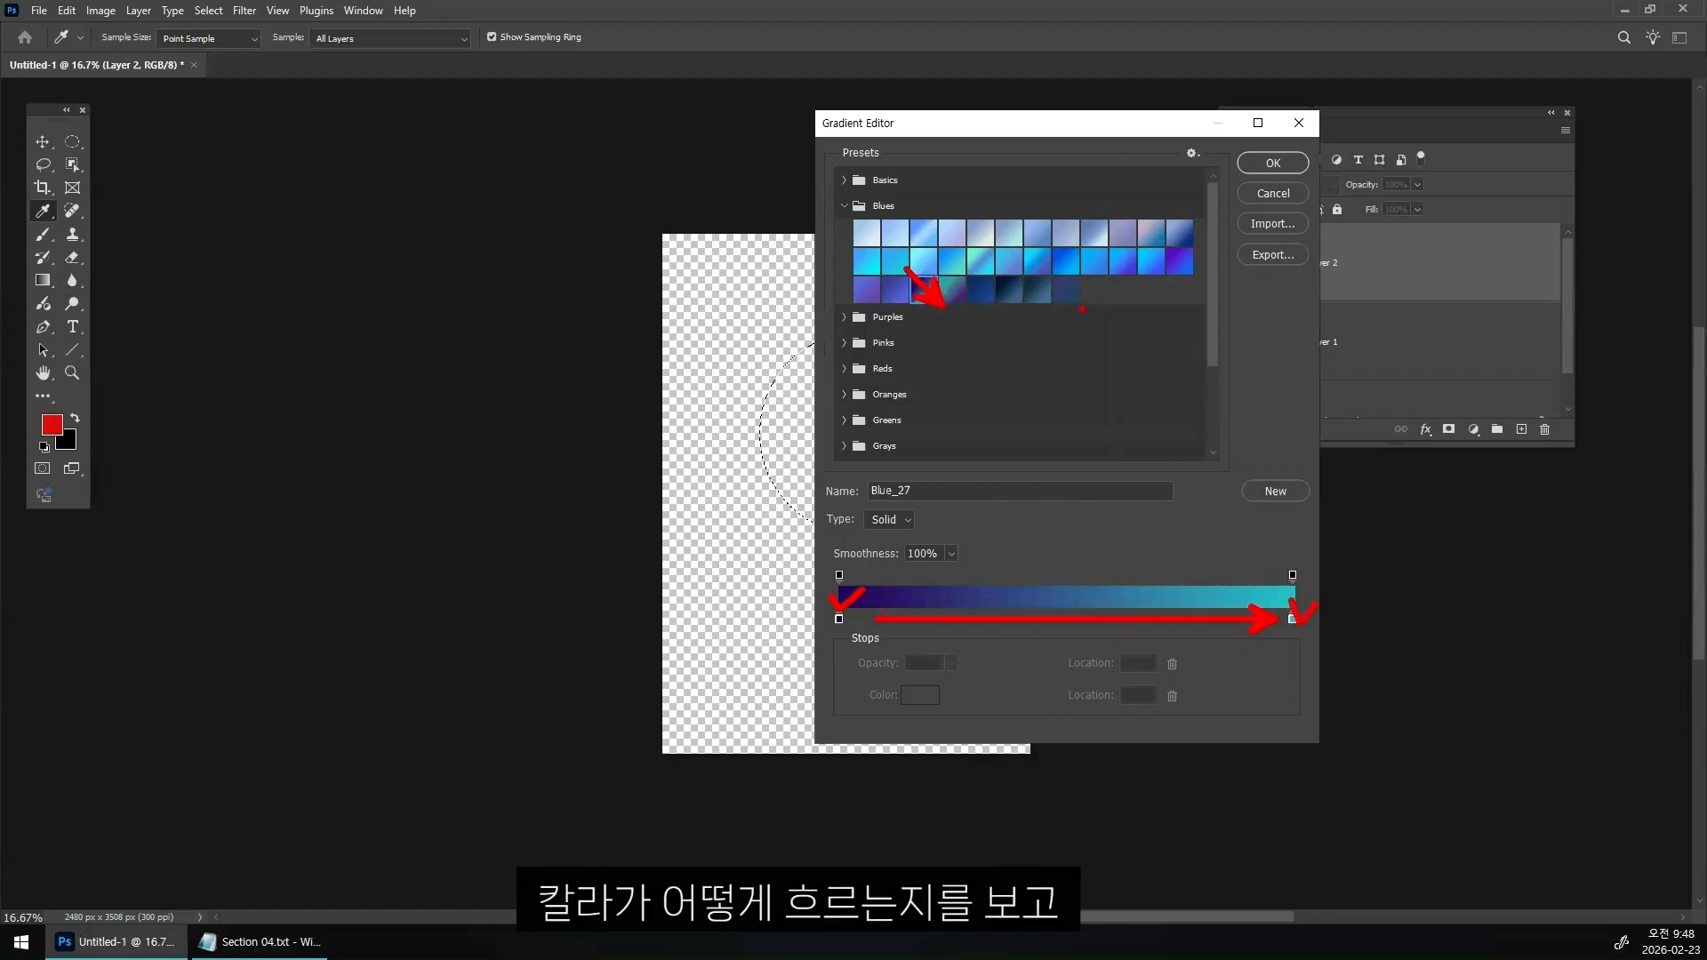
{"action": "key", "text": "ctrl+z"}
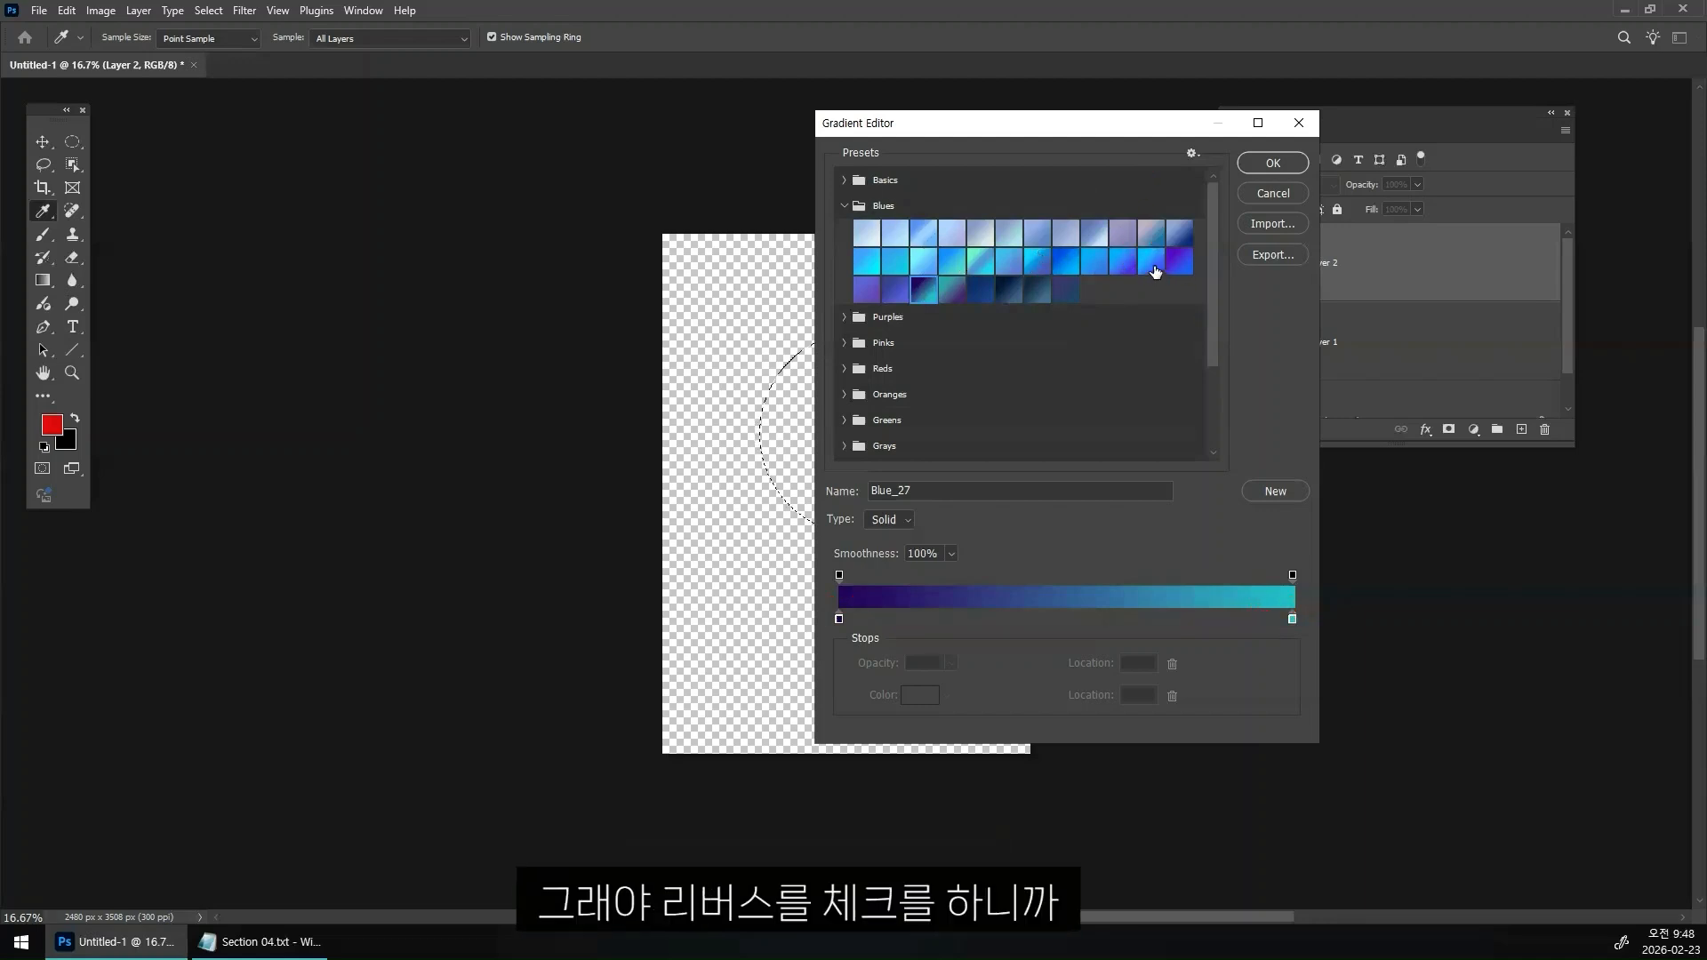
- Choose the Blue_23 preset and fill the circular selection with it diagonally from upper left to lower right
{"action": "left_click", "coordinate": [1150, 256]}
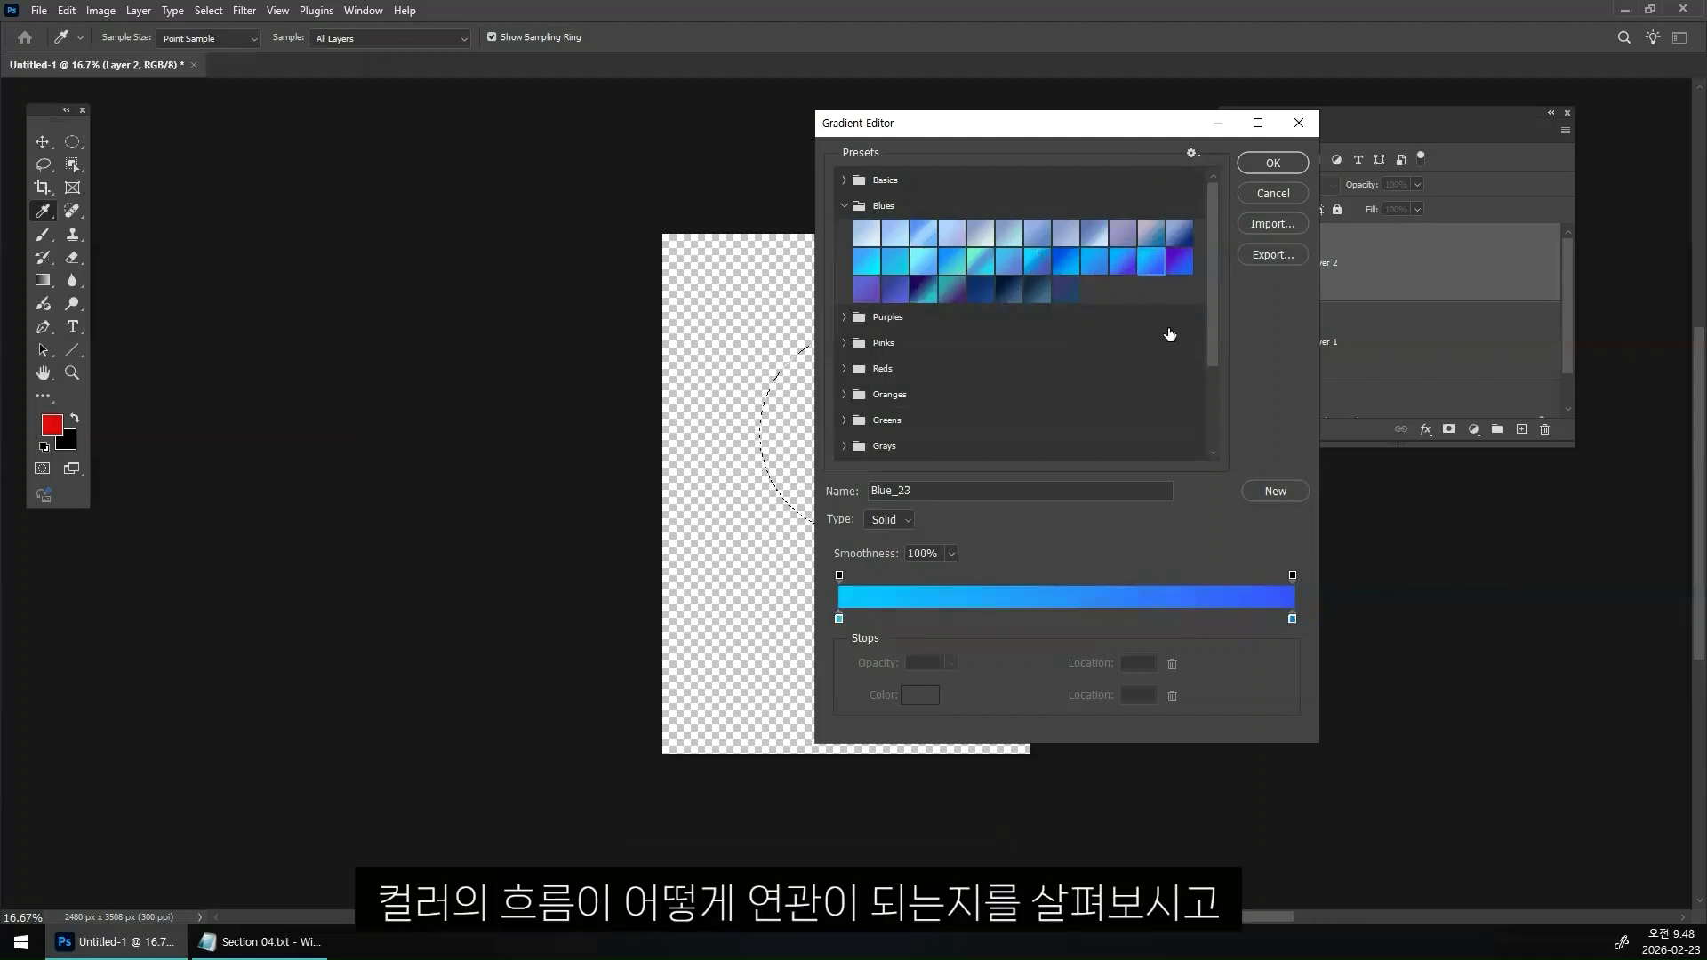
{"action": "left_click", "coordinate": [1266, 164]}
{"action": "left_click_drag", "start_coordinate": [801, 375], "coordinate": [931, 490]}
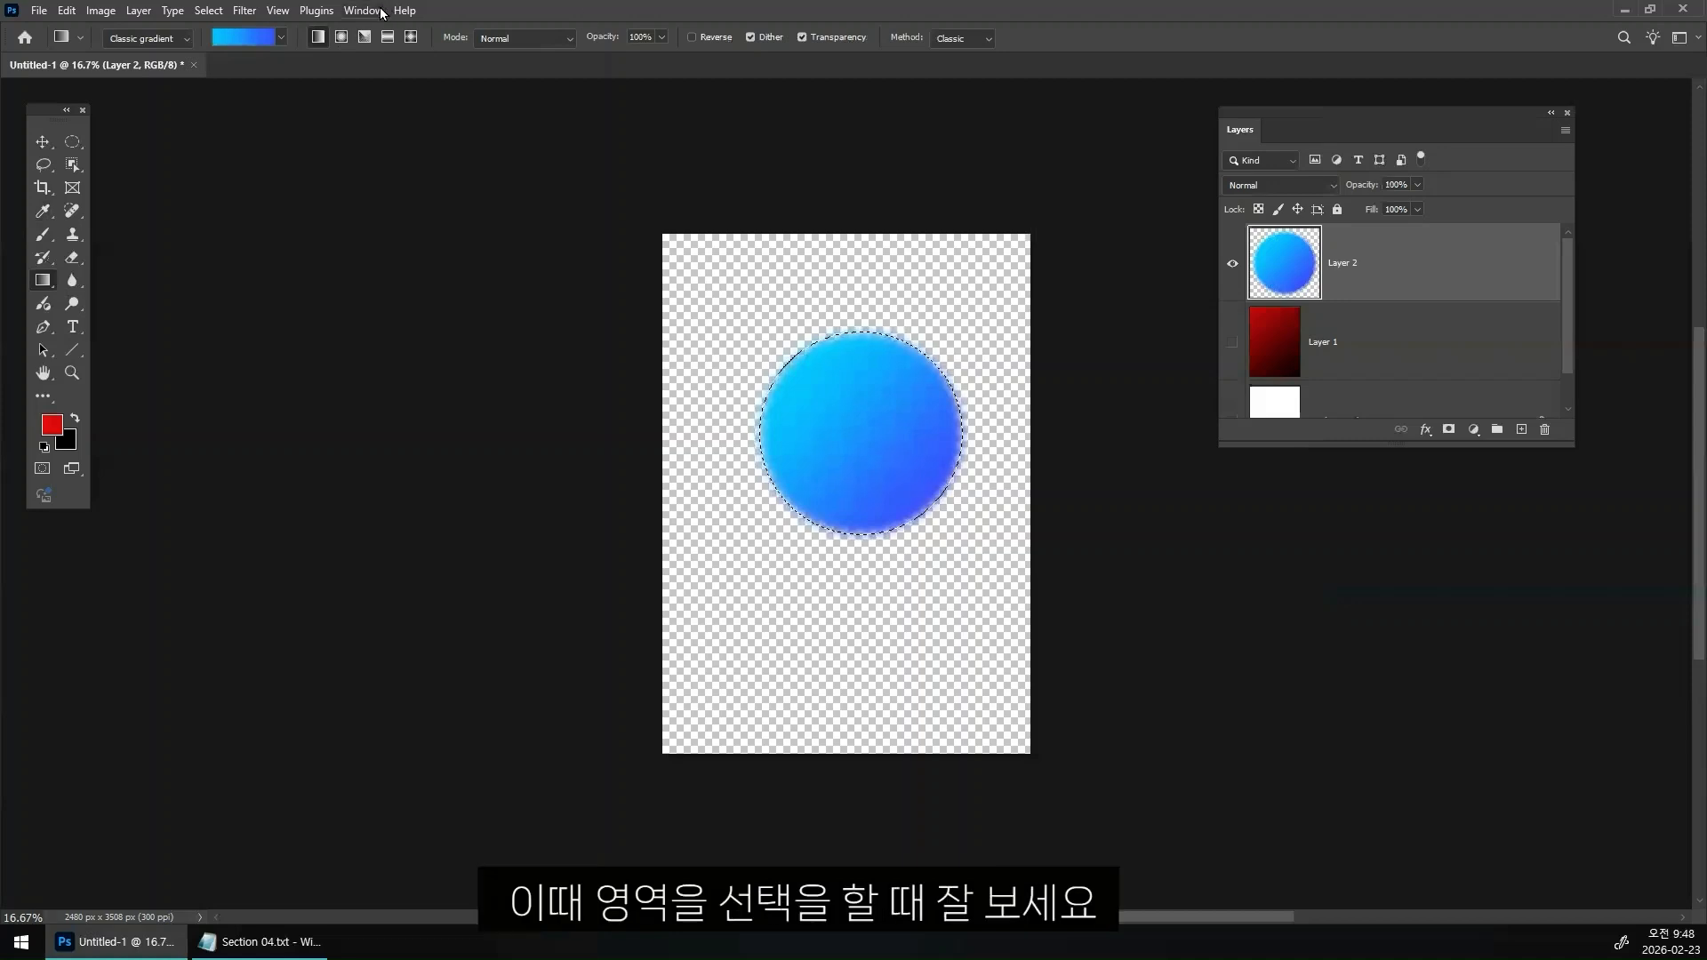
- Delete the circle's gradient fill from Layer 2, clear the selection, and return to the Elliptical Marquee tool
{"action": "key", "text": "Delete"}
{"action": "key", "text": "ctrl+d"}
{"action": "key", "text": "m"}
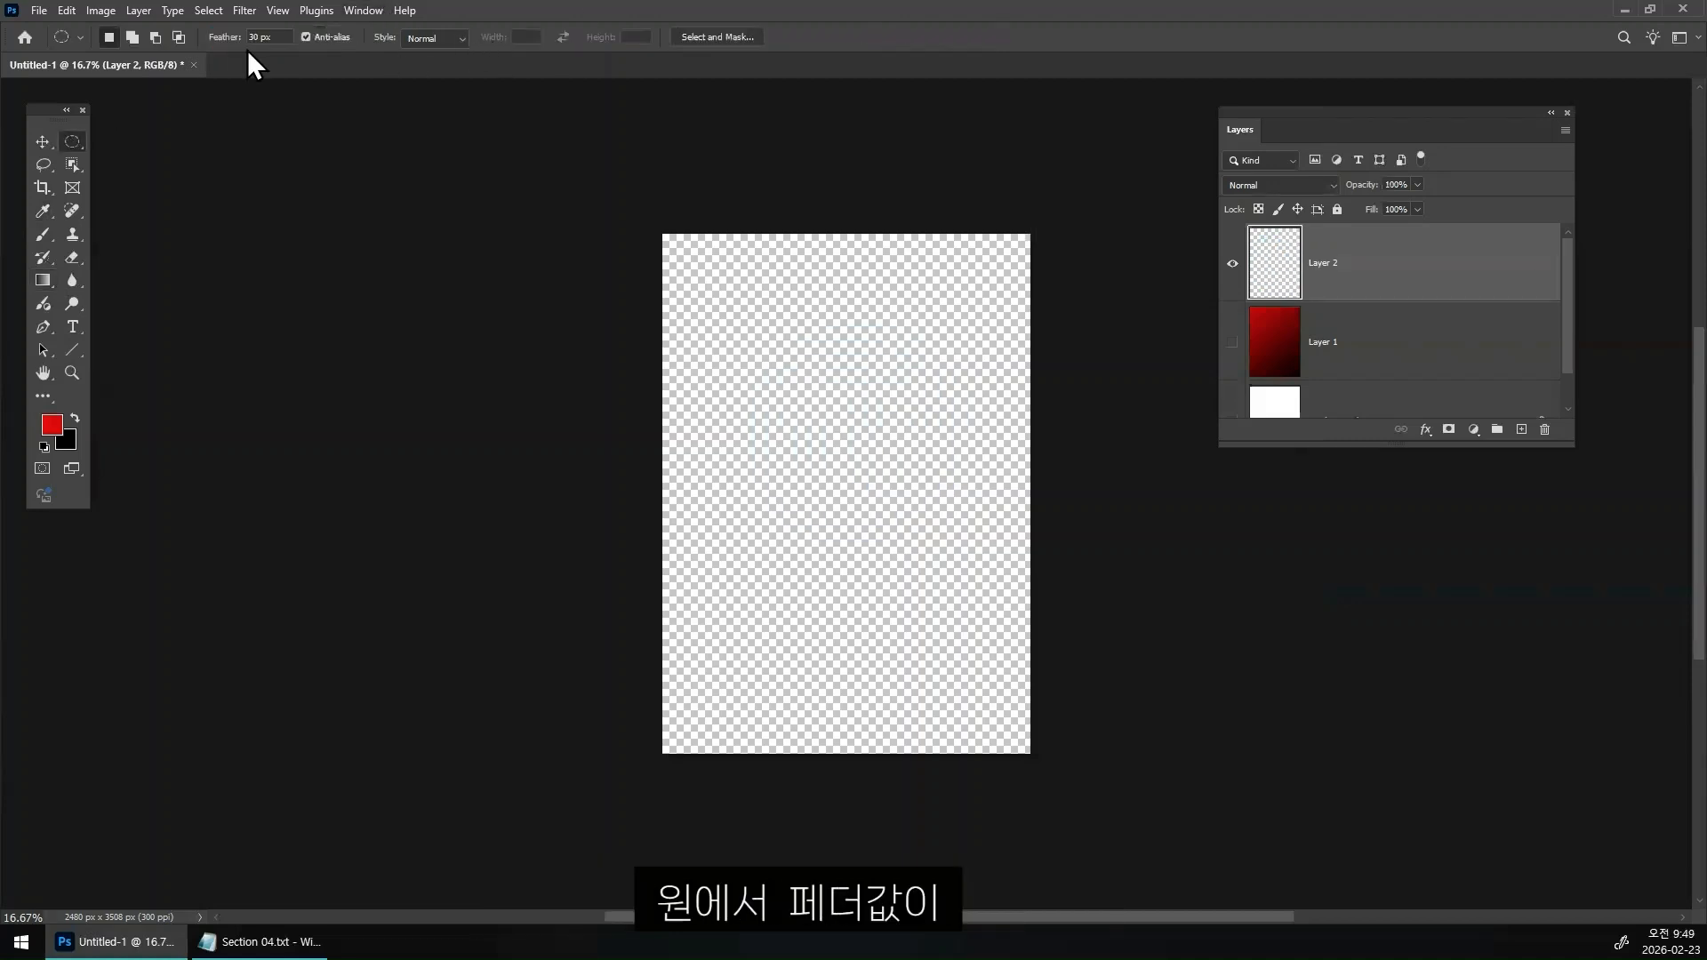
- Set the Elliptical Marquee's feather to 0 px and make a circular selection in the upper middle of the canvas
{"action": "left_click", "coordinate": [258, 37]}
{"action": "type", "text": "0"}
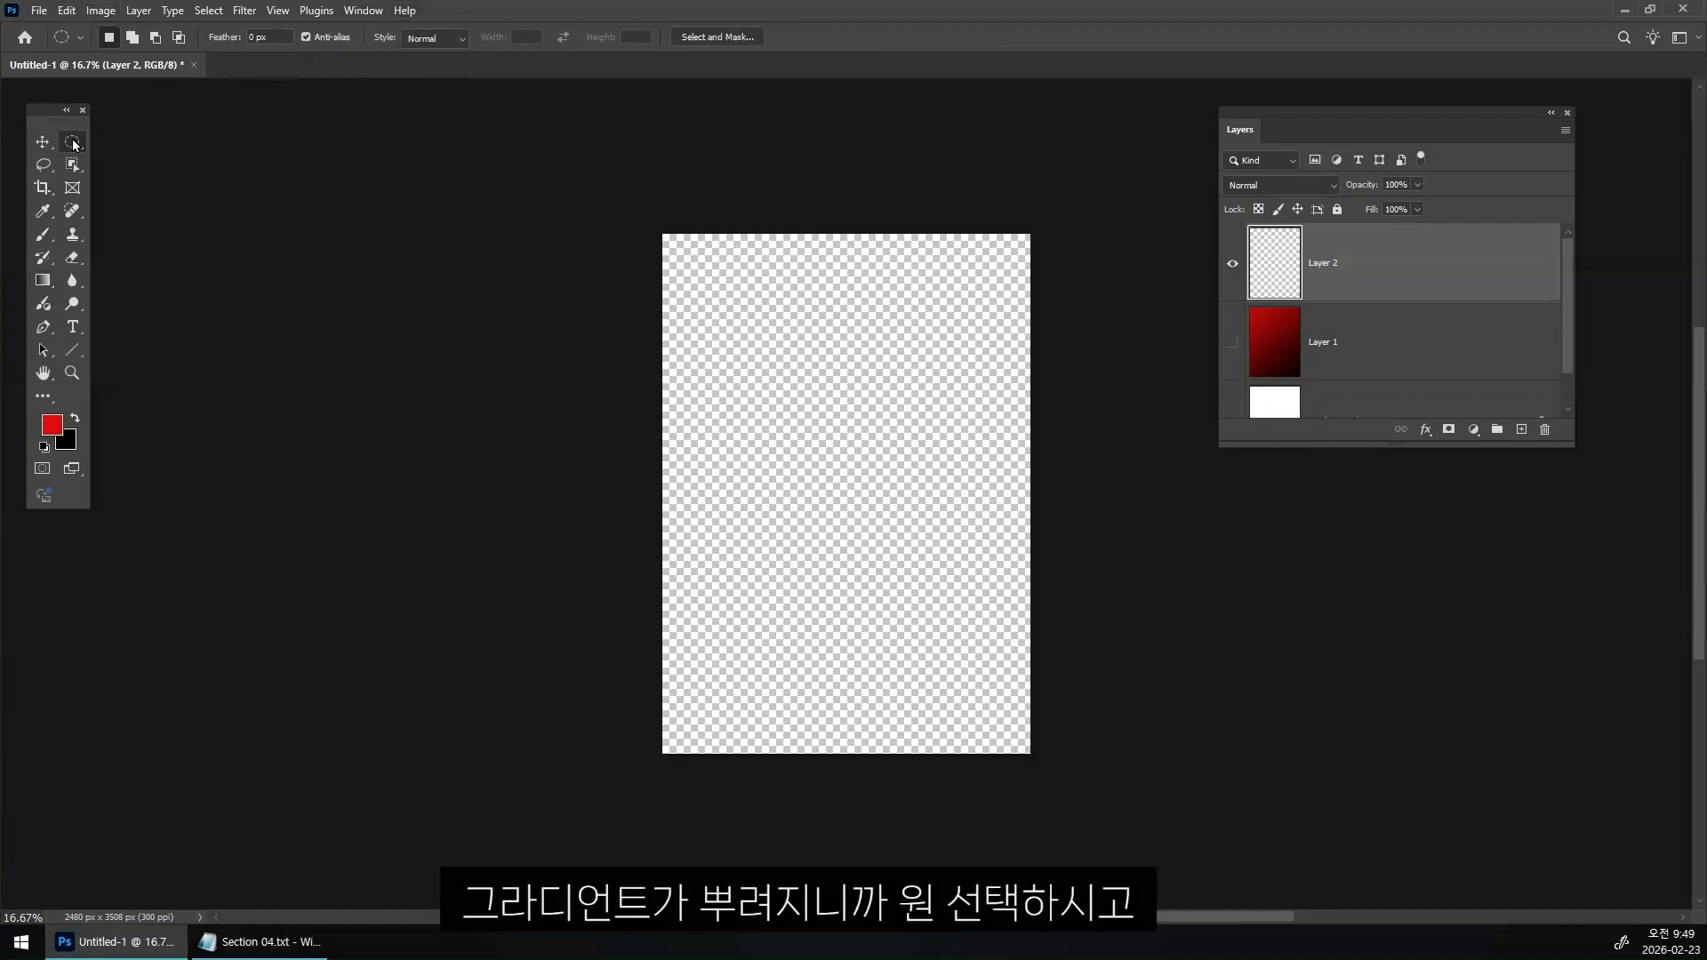
{"action": "left_click", "coordinate": [255, 36]}
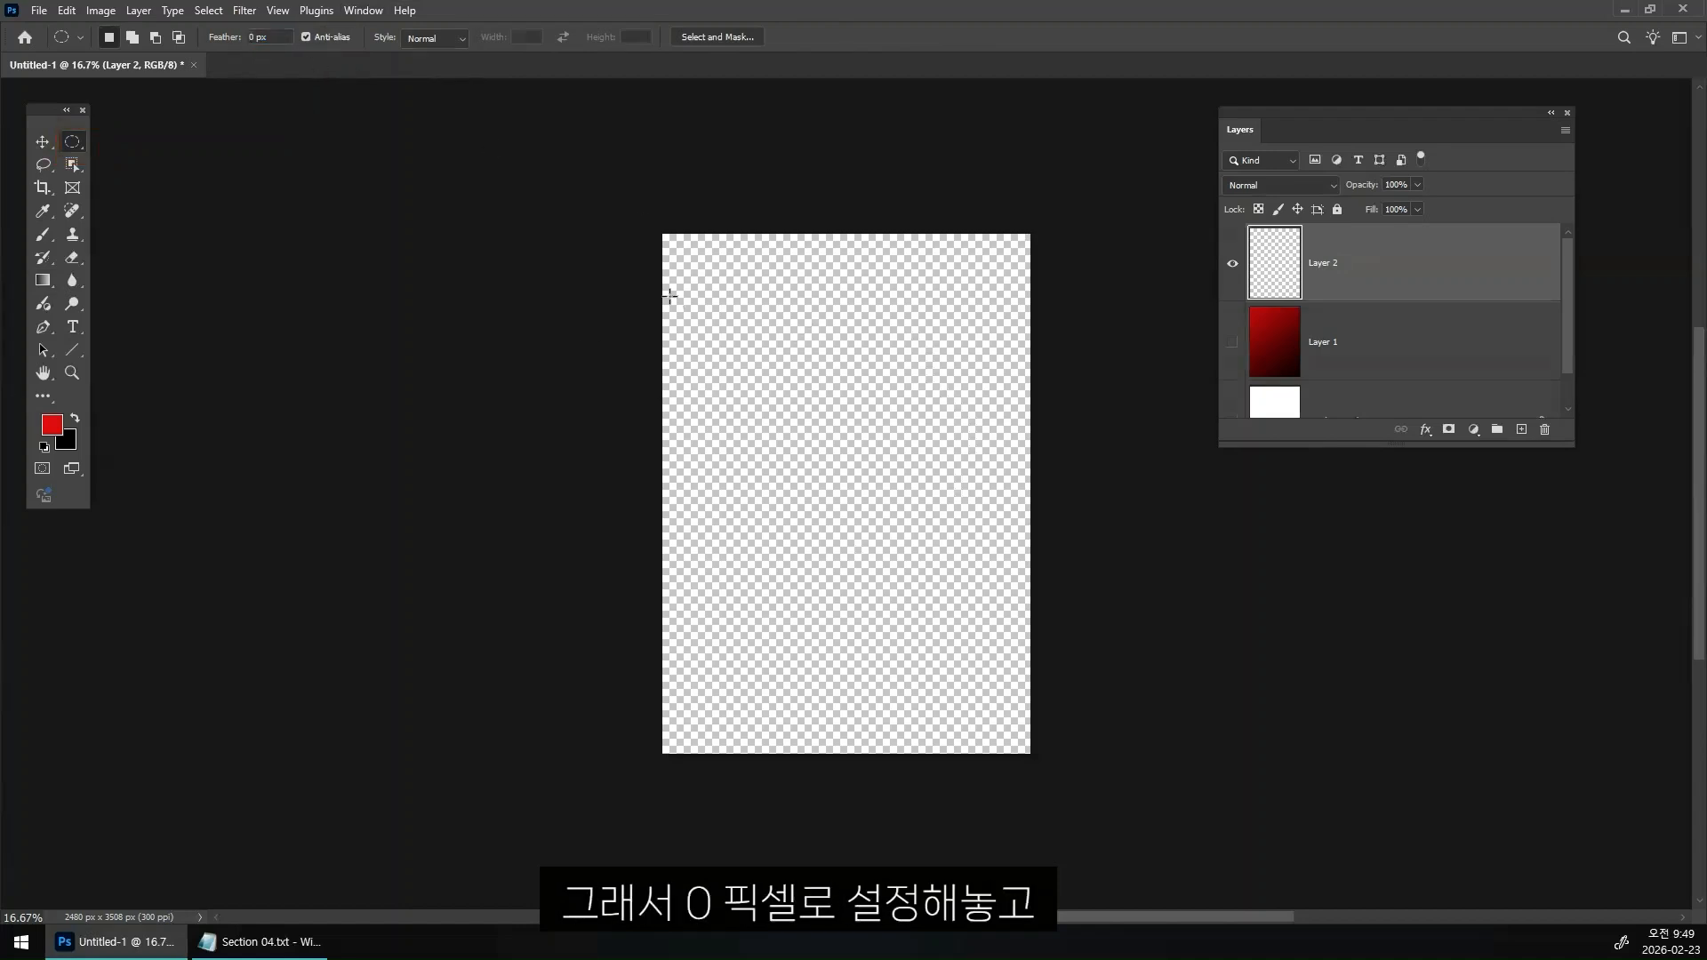
{"action": "key", "text": "ctrl+plus"}
{"action": "key", "text": "ctrl+plus"}
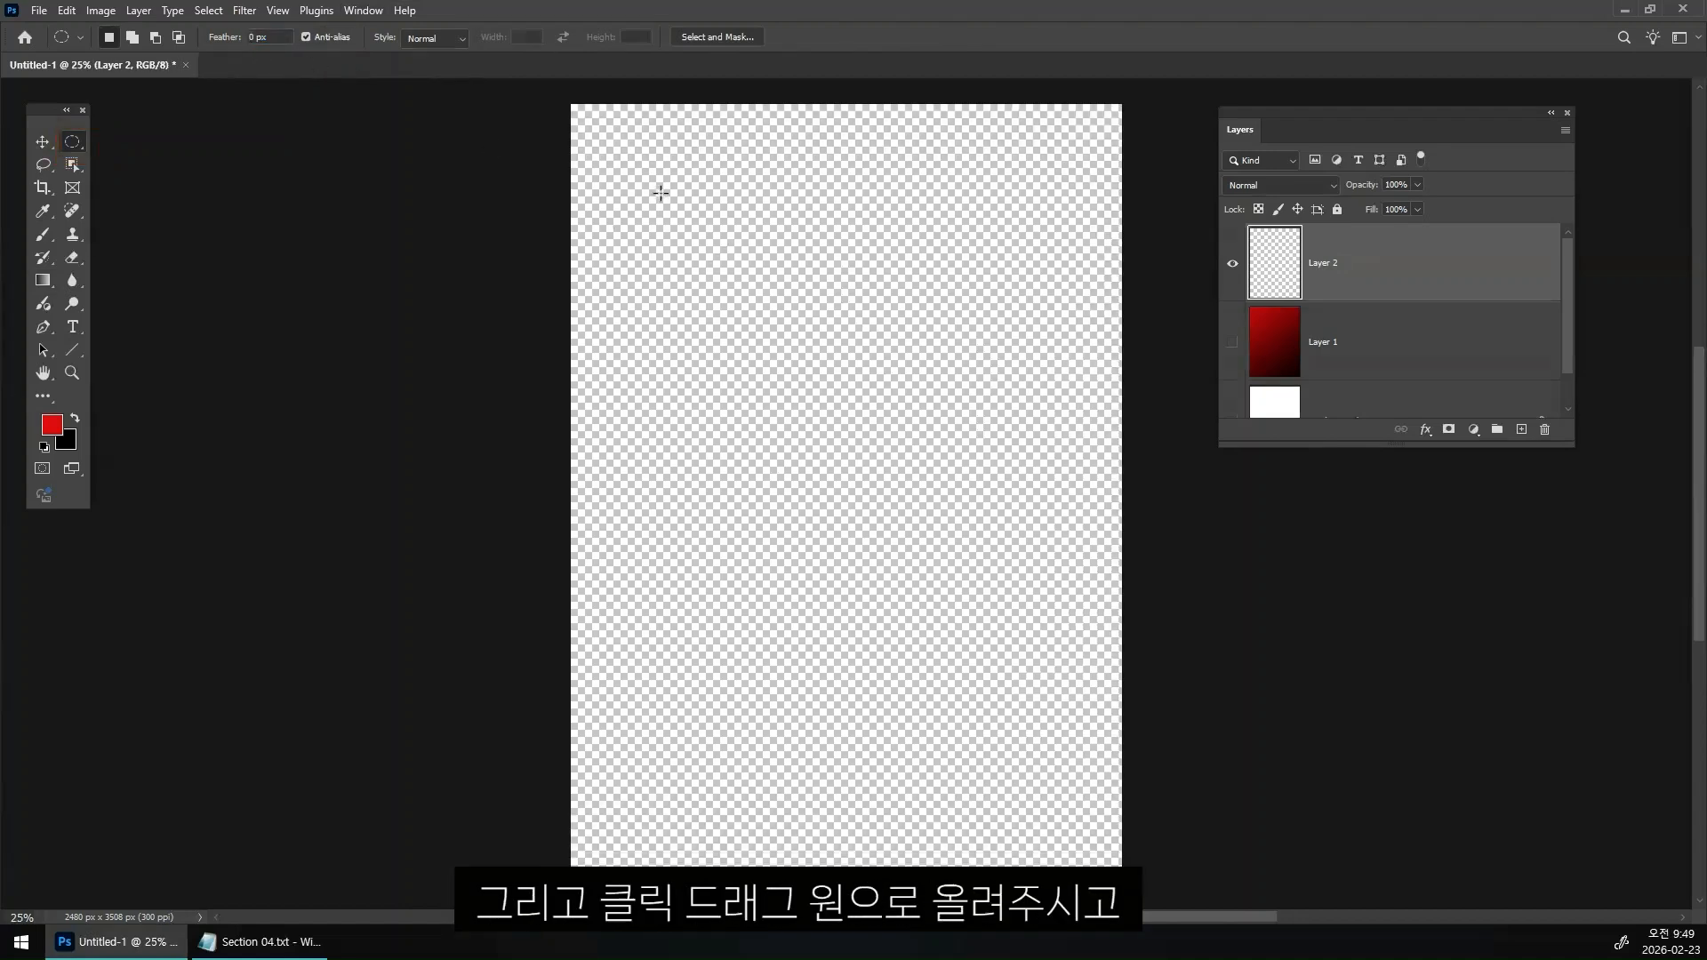
{"action": "left_click_drag", "start_coordinate": [713, 216], "coordinate": [983, 487]}
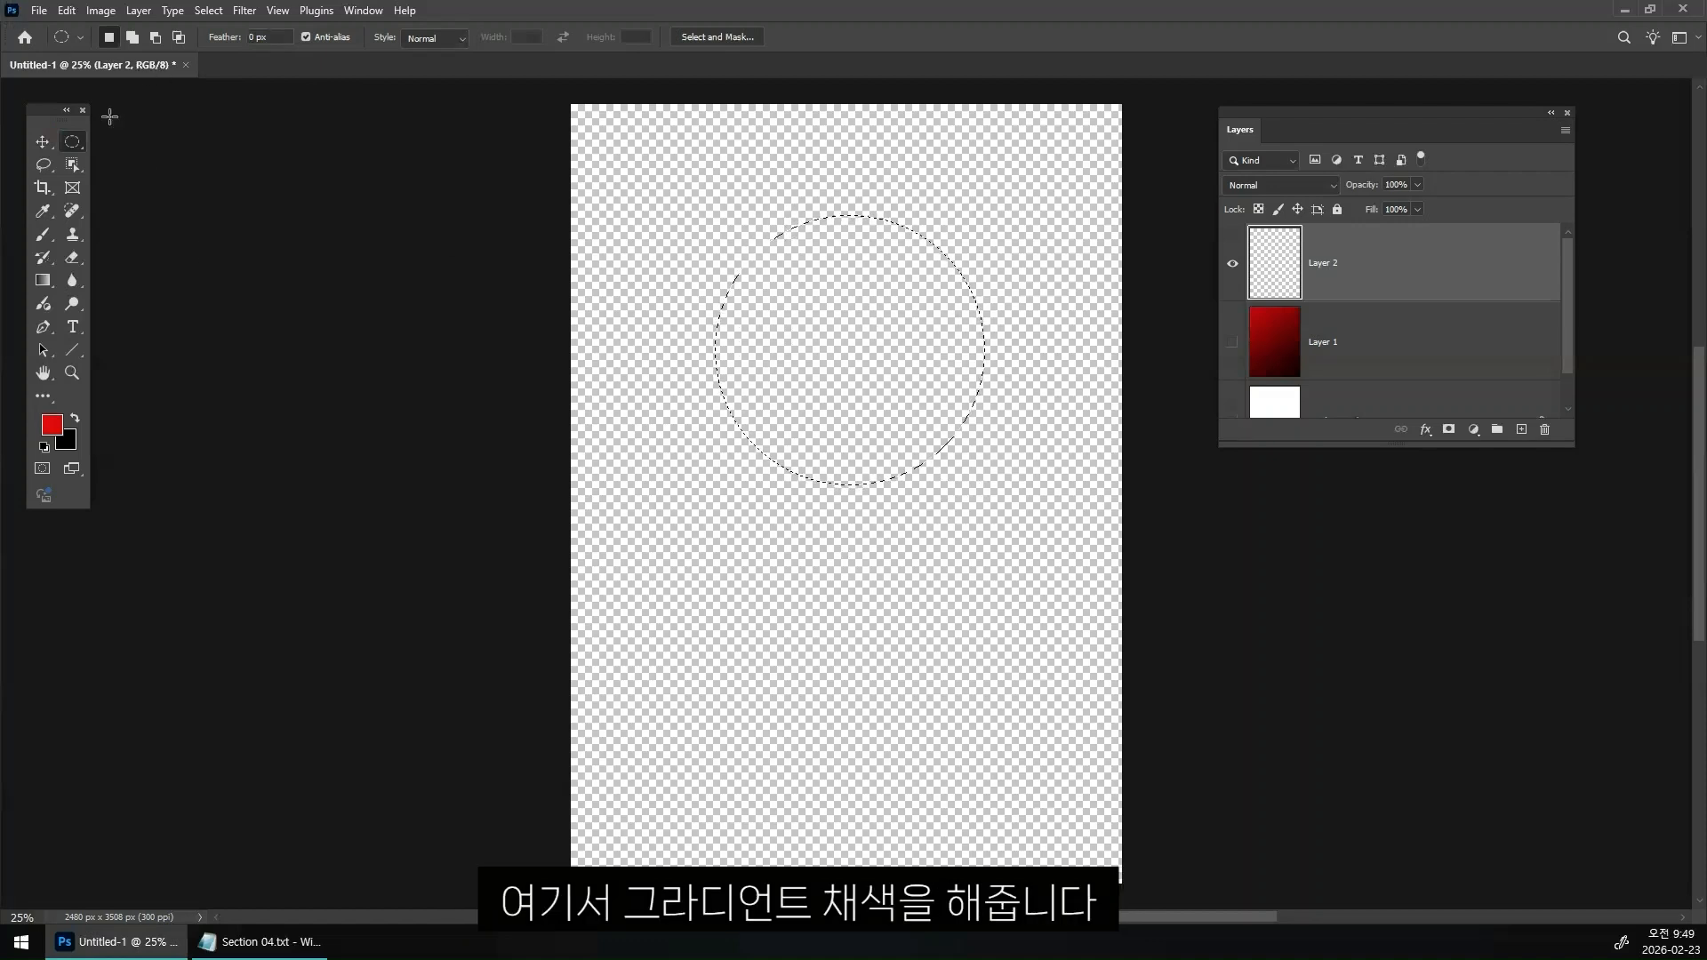
- Fill the circular selection on Layer 2 with the current blue gradient diagonally from upper left to lower right, and deselect
{"action": "left_click", "coordinate": [42, 279]}
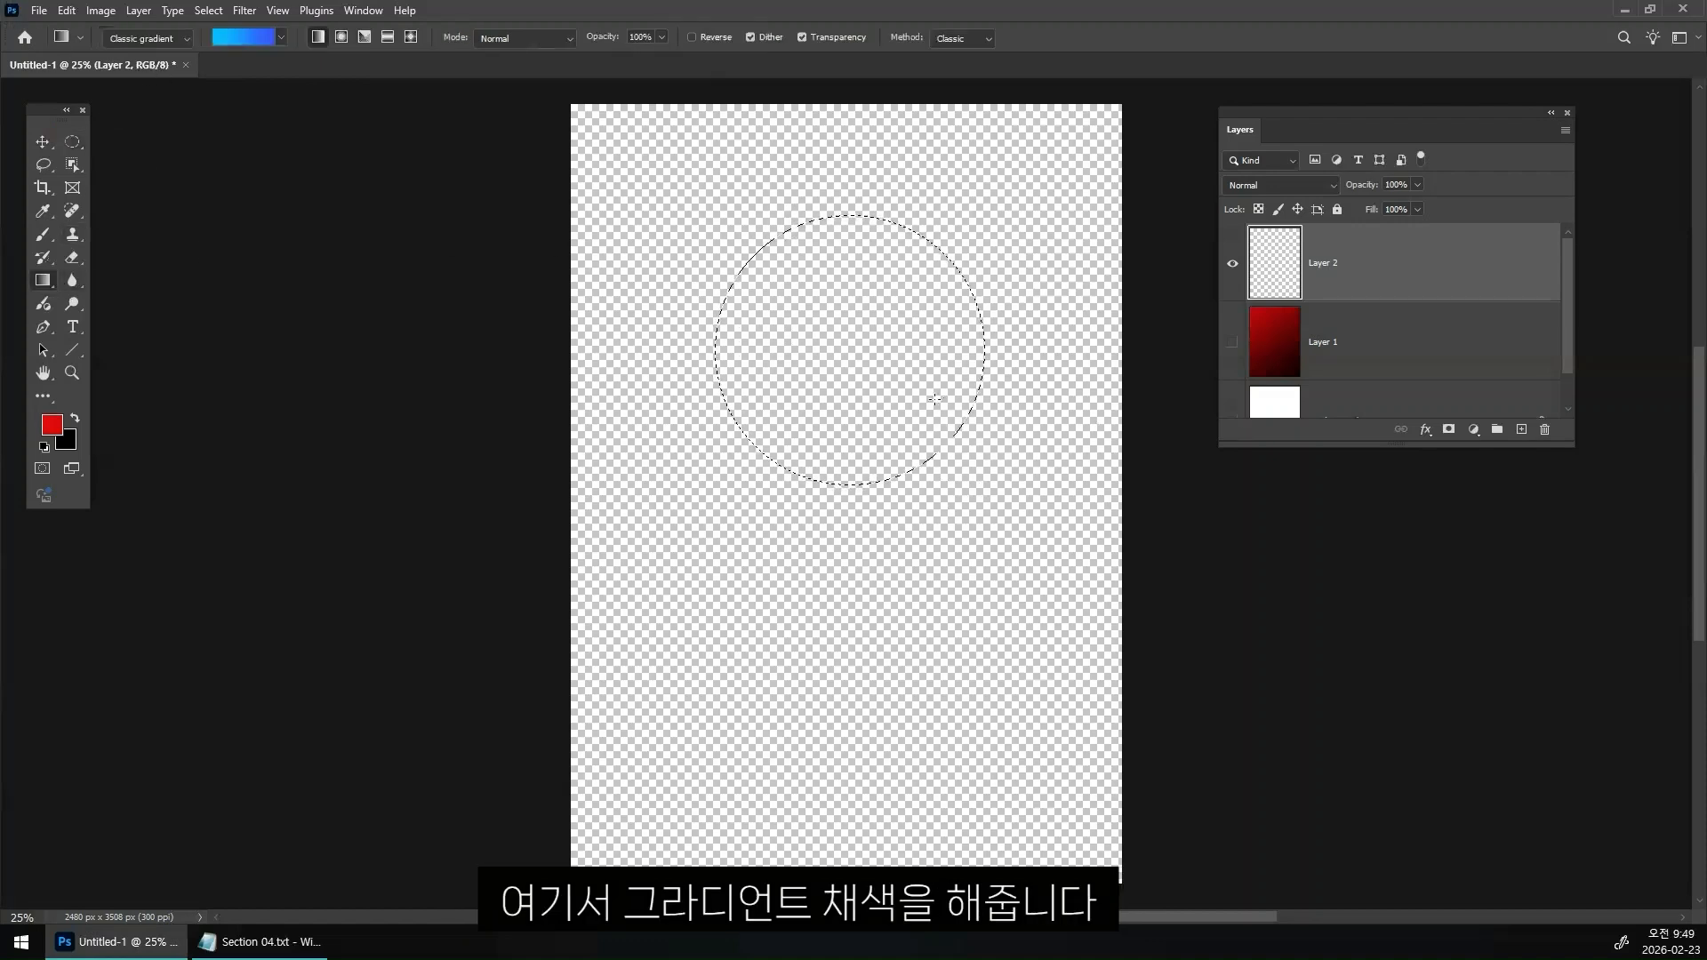
{"action": "left_click_drag", "start_coordinate": [861, 361], "coordinate": [979, 481]}
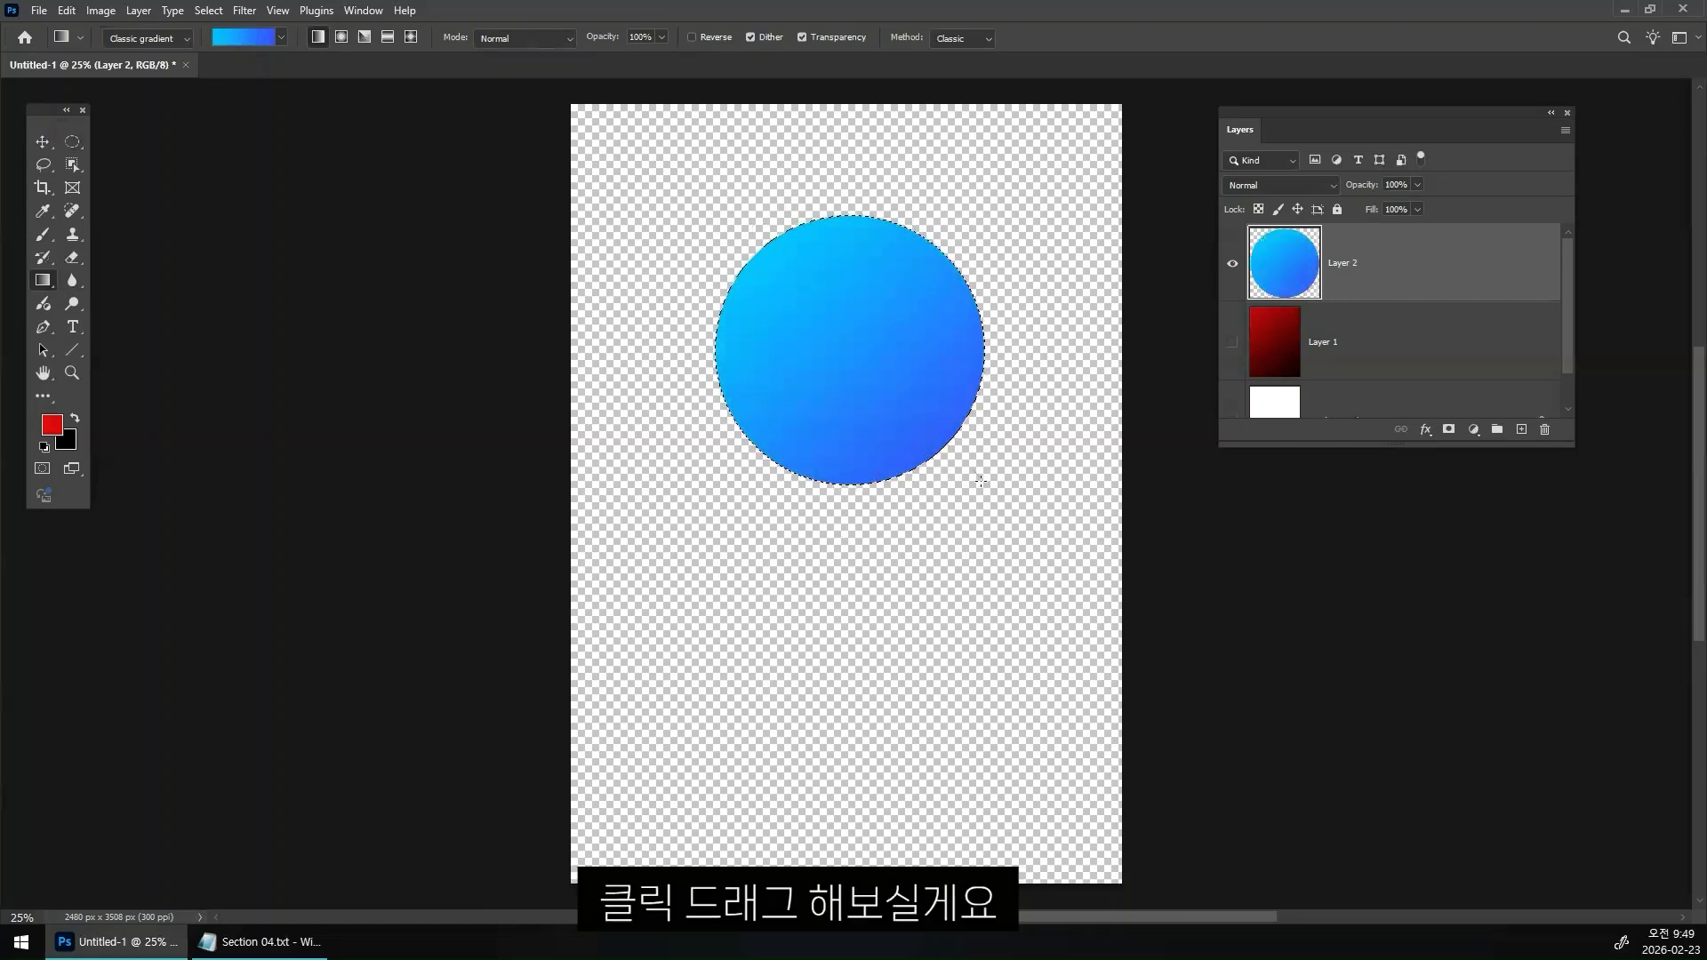
{"action": "left_click_drag", "start_coordinate": [779, 255], "coordinate": [915, 429]}
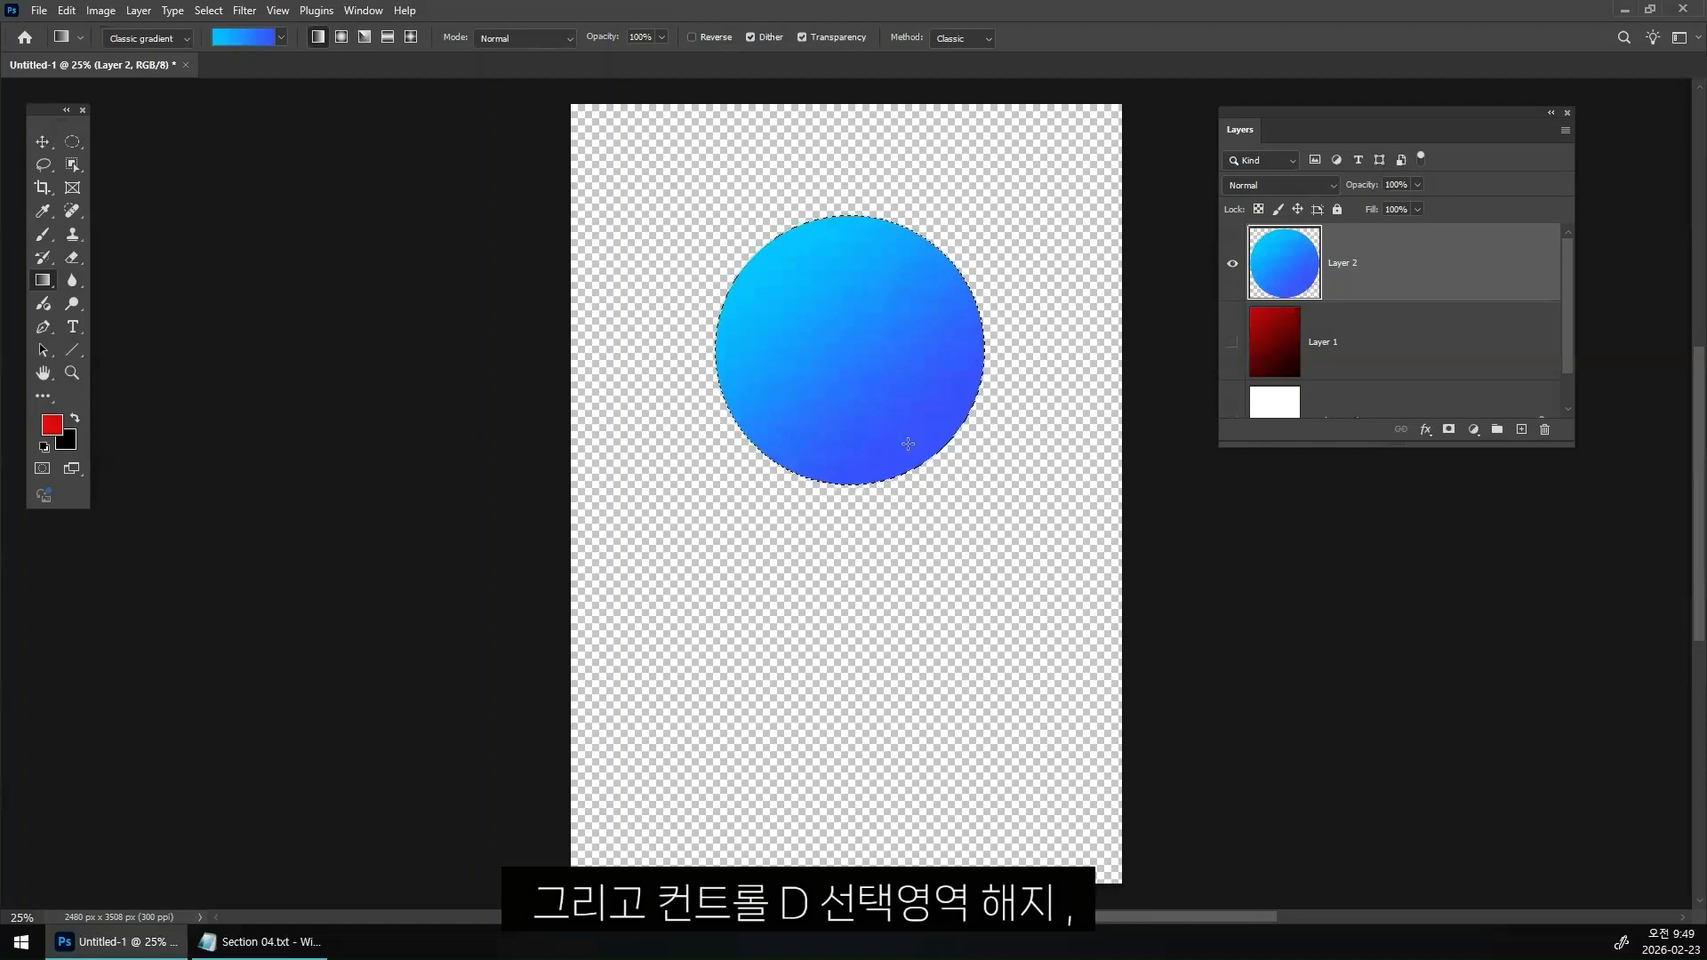
{"action": "key", "text": "ctrl+d"}
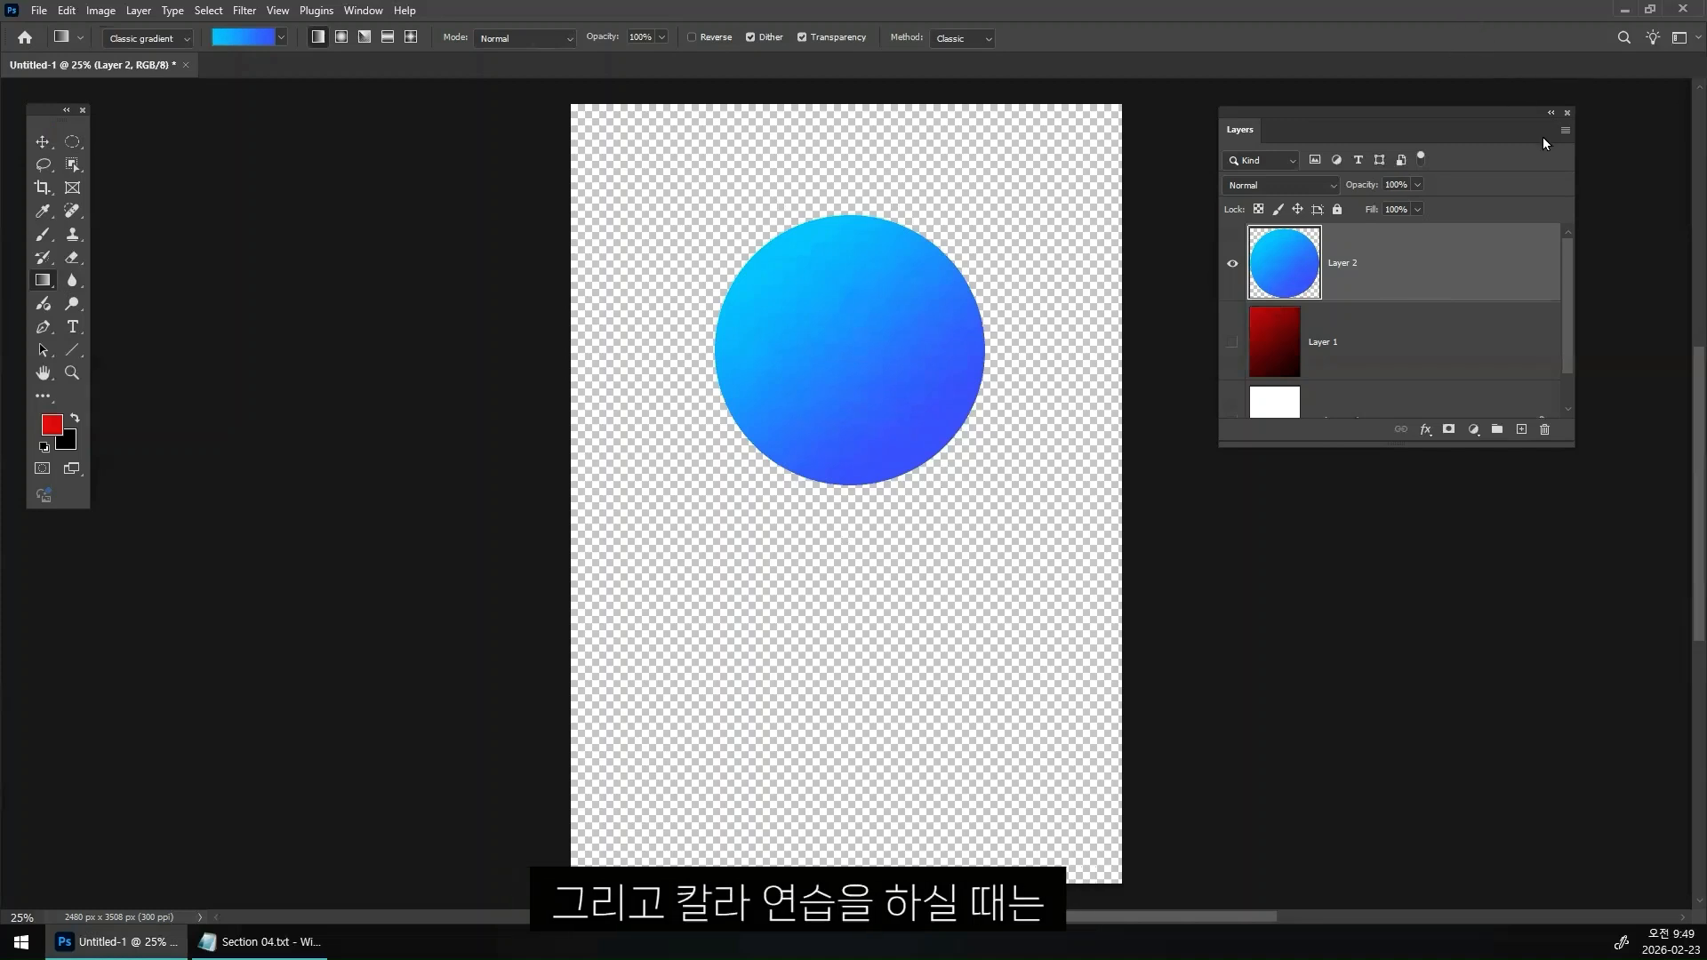
- Set the layer thumbnail contents to Entire Document
{"action": "left_click", "coordinate": [1564, 130]}
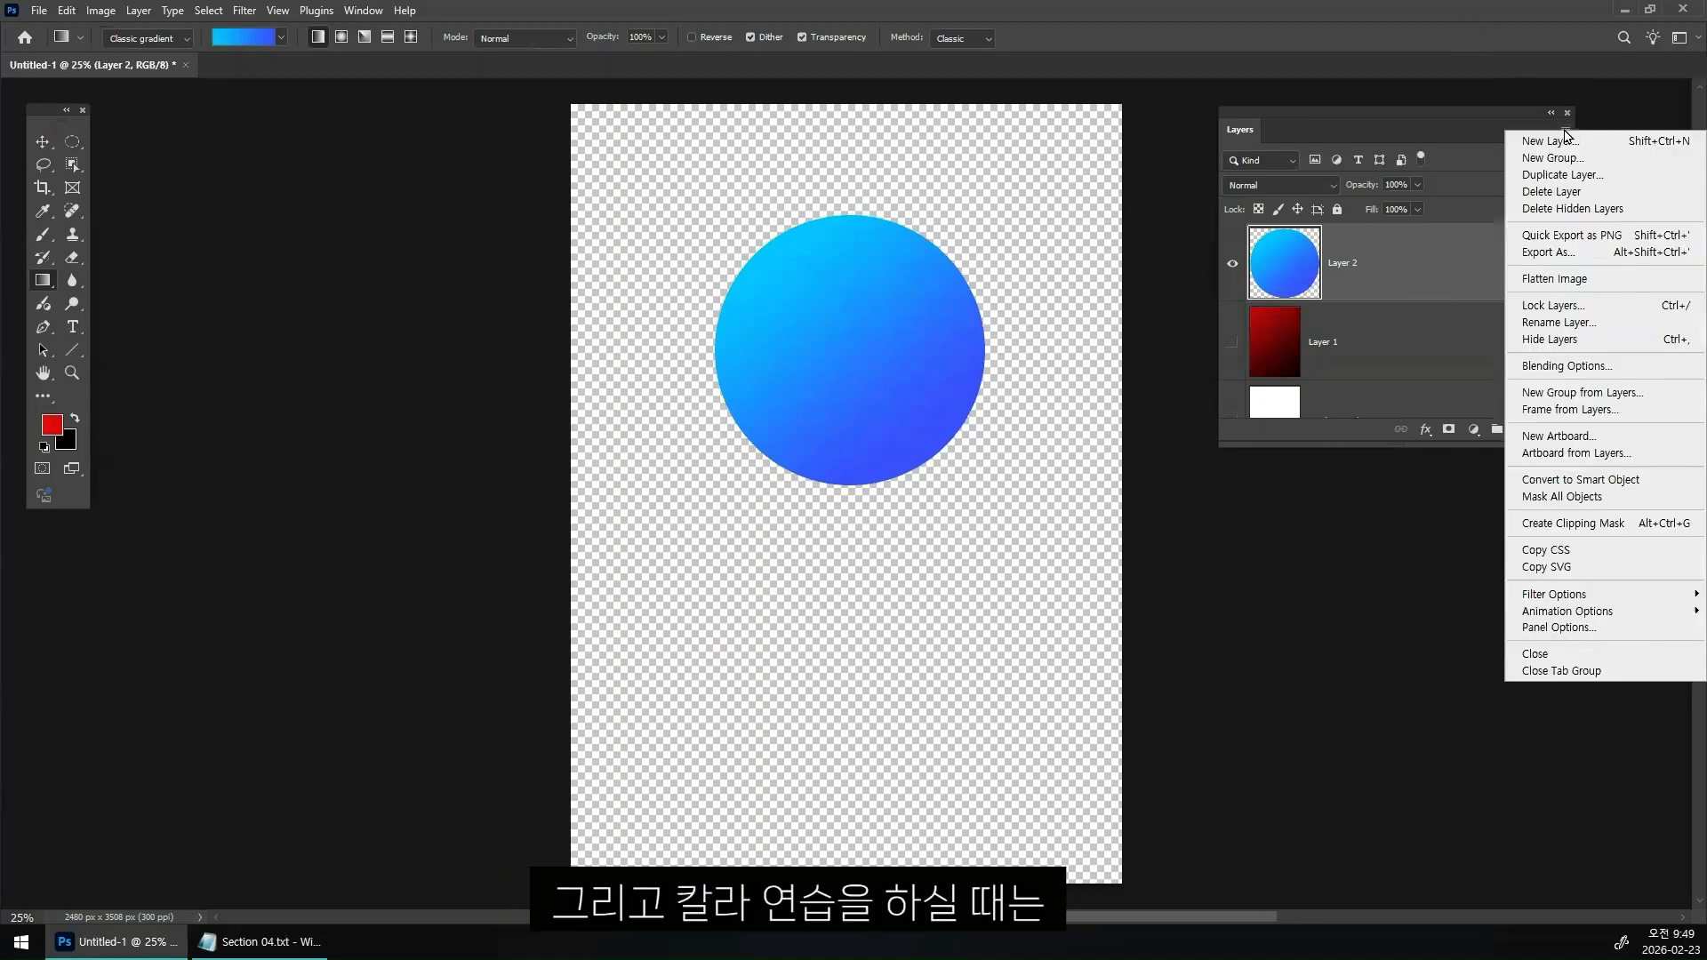
{"action": "left_click", "coordinate": [1560, 628]}
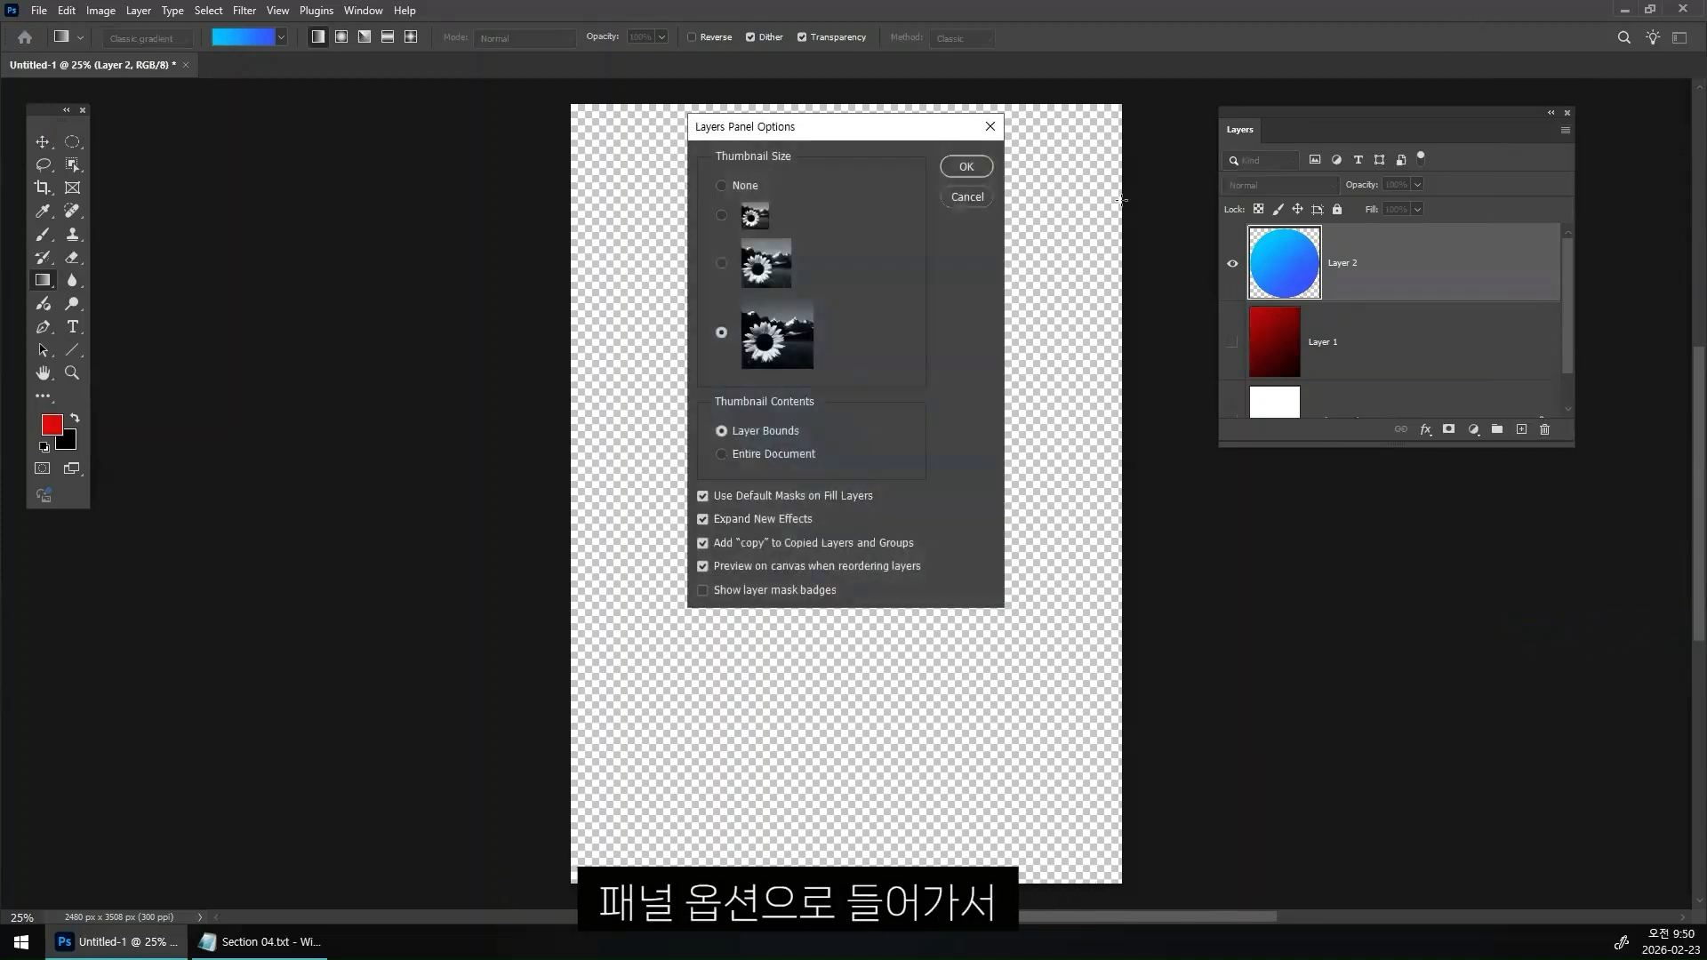
{"action": "left_click", "coordinate": [762, 458]}
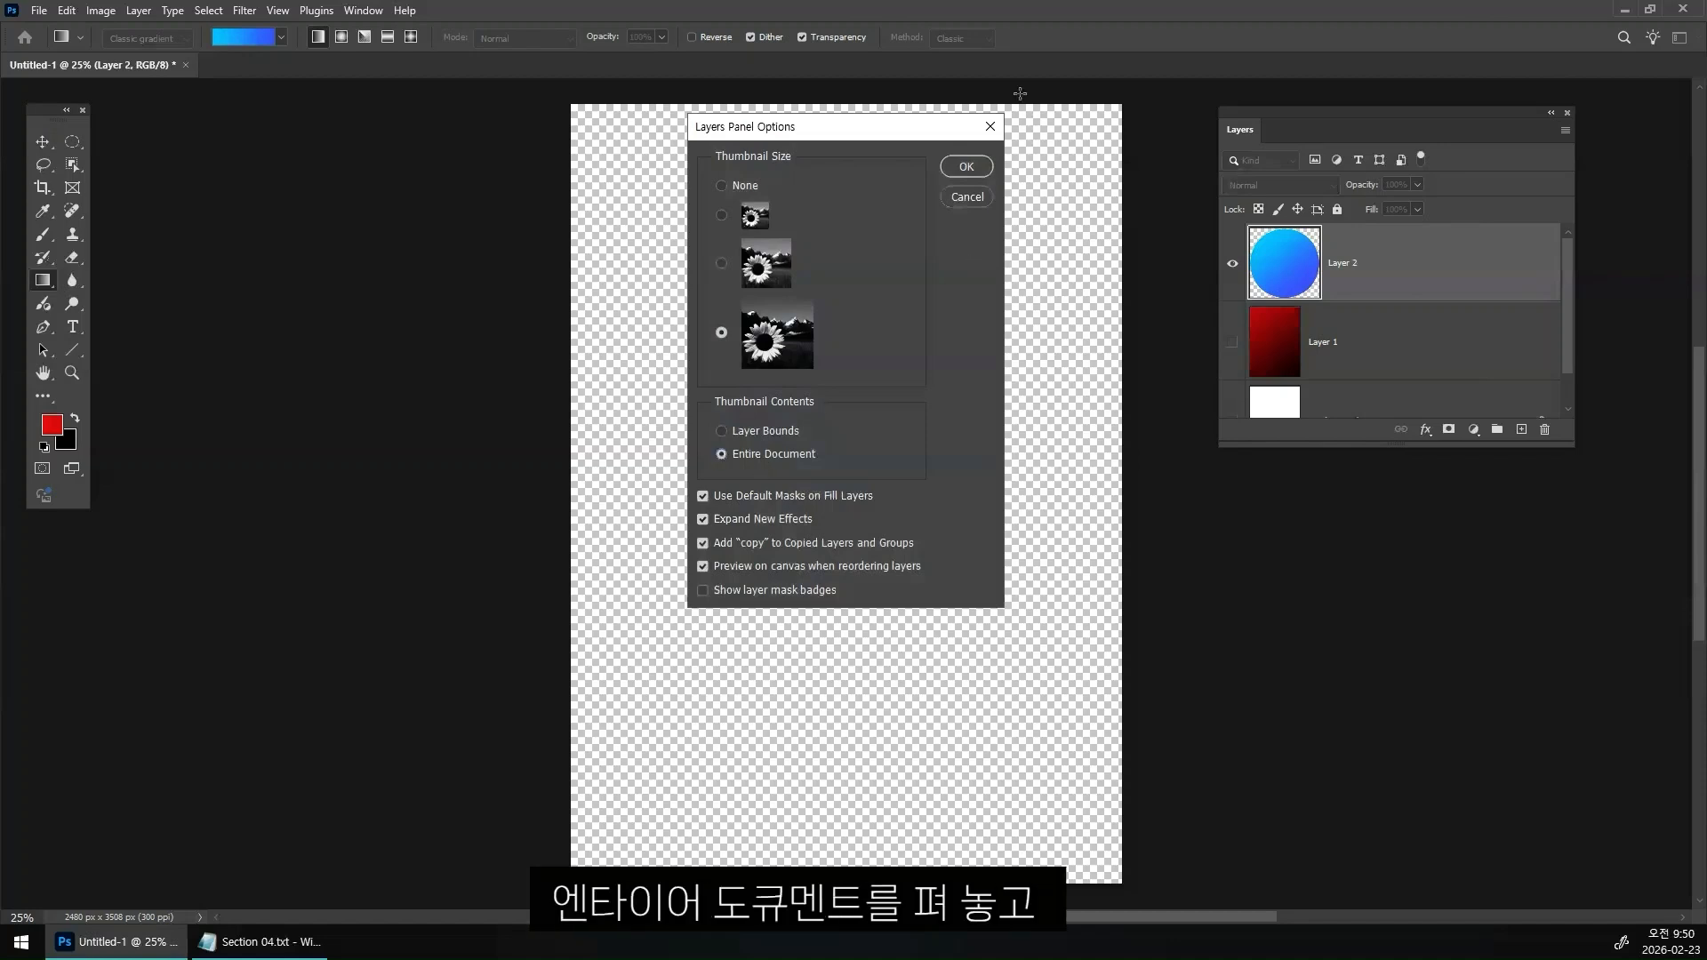
{"action": "left_click", "coordinate": [960, 166]}
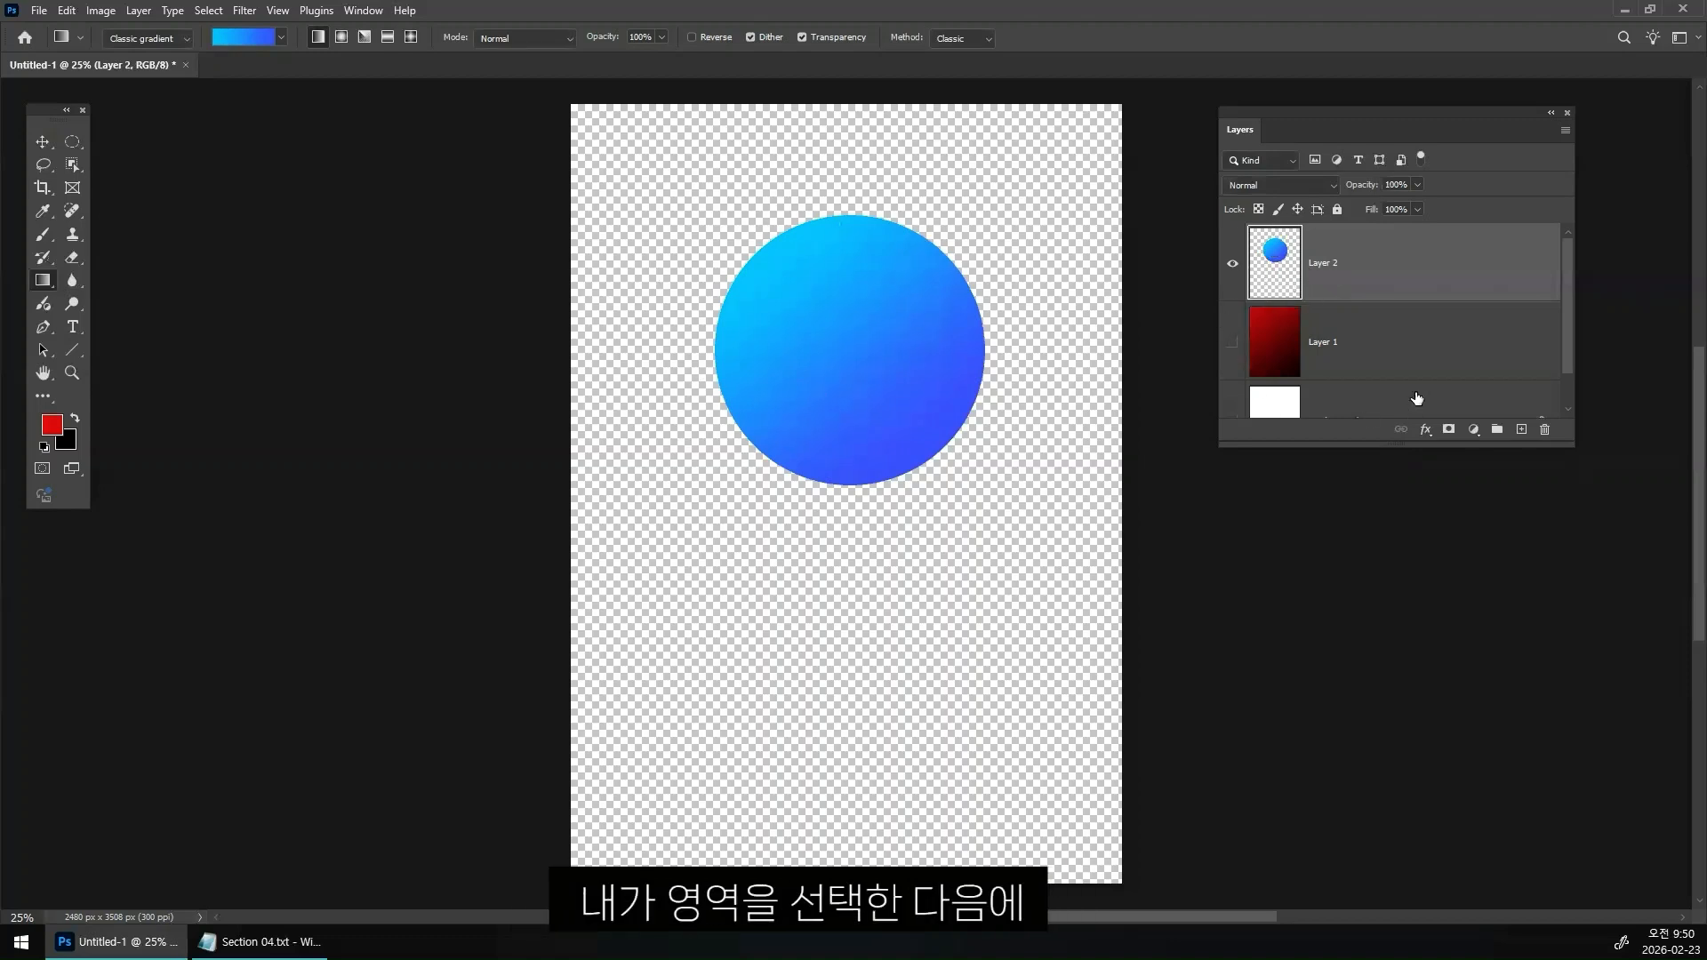
- On a new layer with Layer 2 hidden, make a nearly square rectangular selection in the upper middle of the canvas
{"action": "left_click", "coordinate": [1521, 429]}
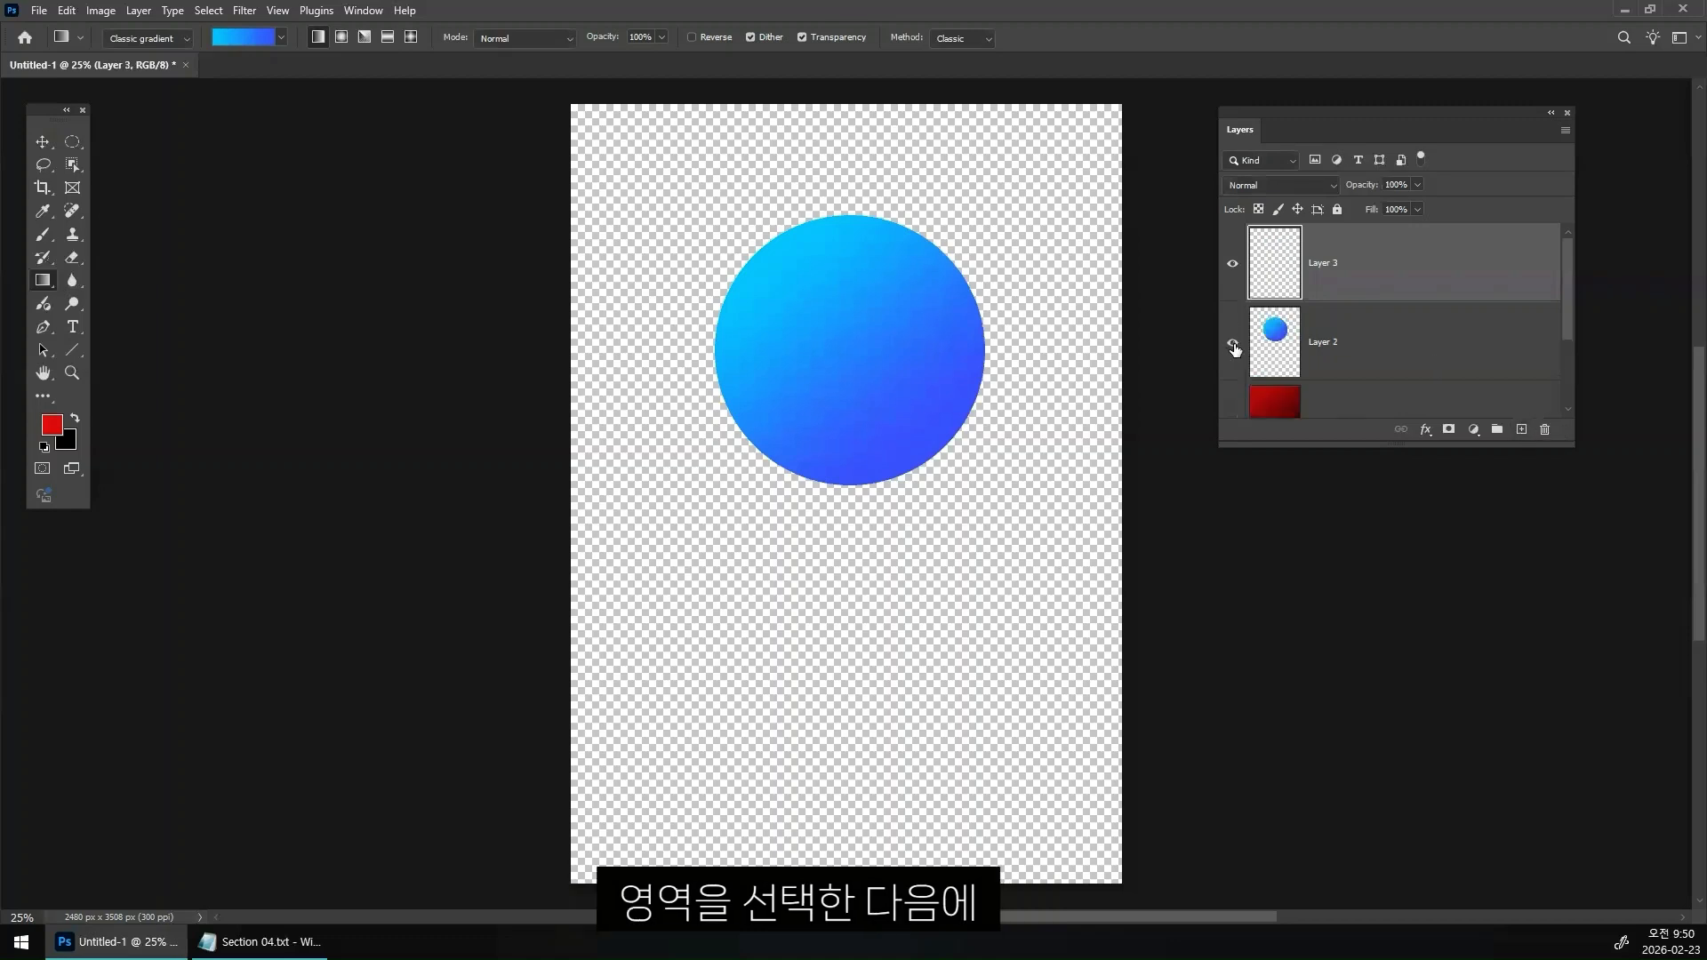
{"action": "left_click", "coordinate": [1232, 341]}
{"action": "left_click", "coordinate": [74, 143]}
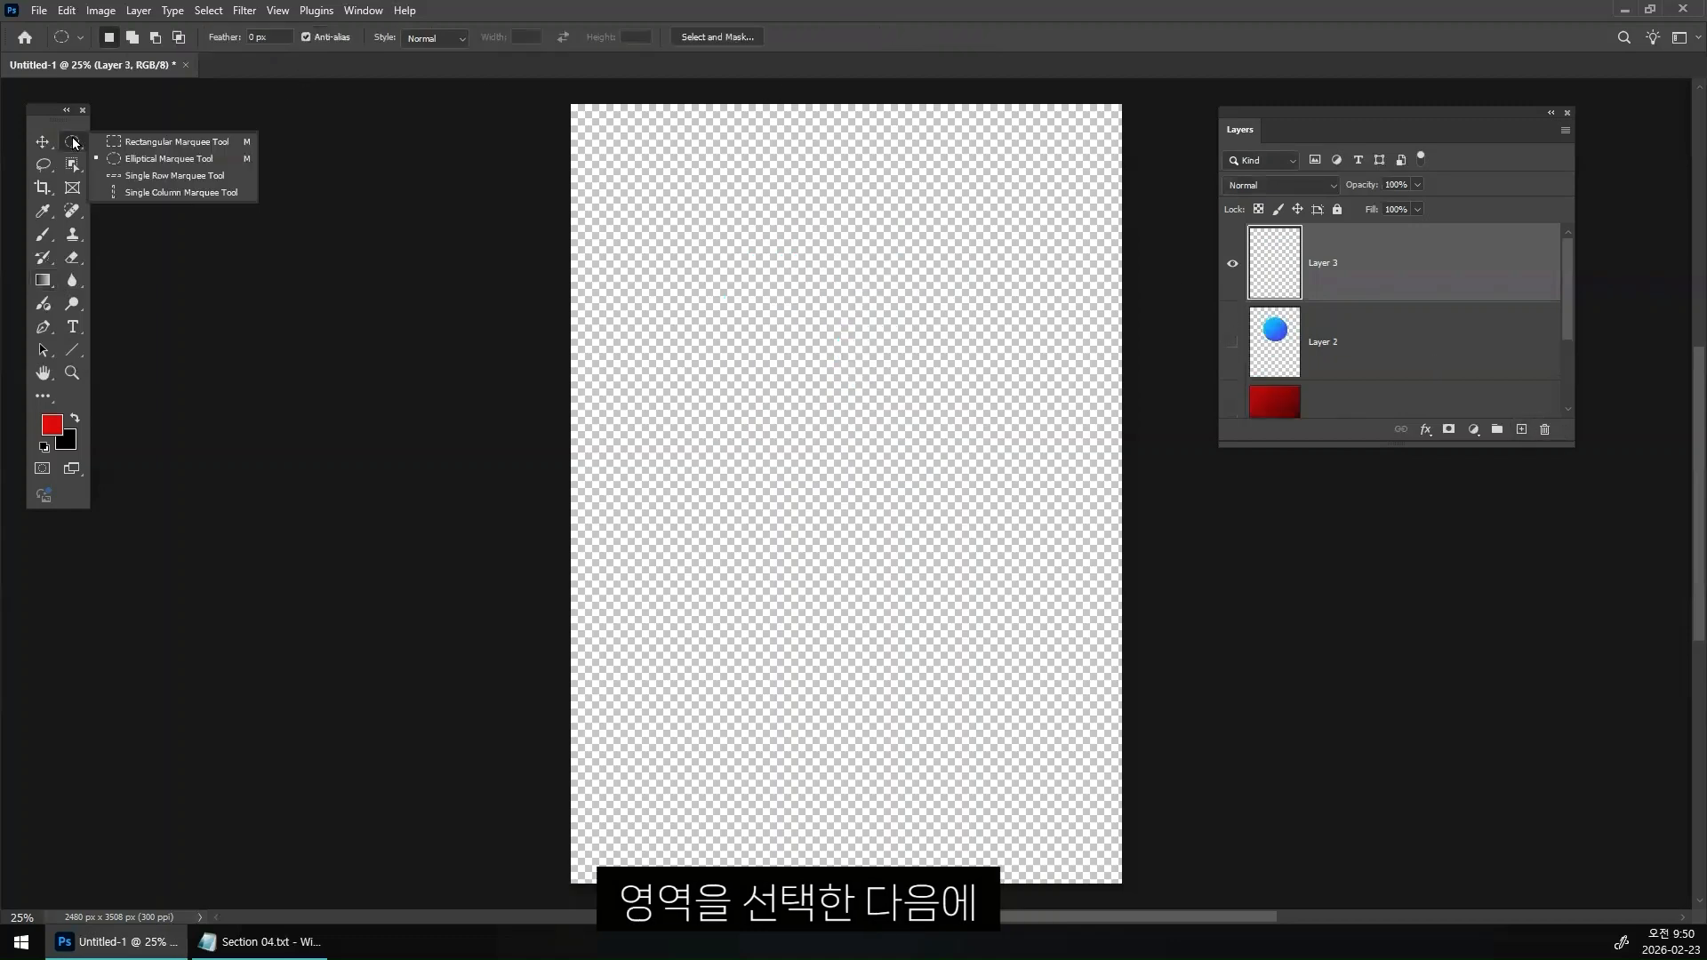
{"action": "left_click", "coordinate": [158, 139]}
{"action": "left_click_drag", "start_coordinate": [706, 206], "coordinate": [1018, 491]}
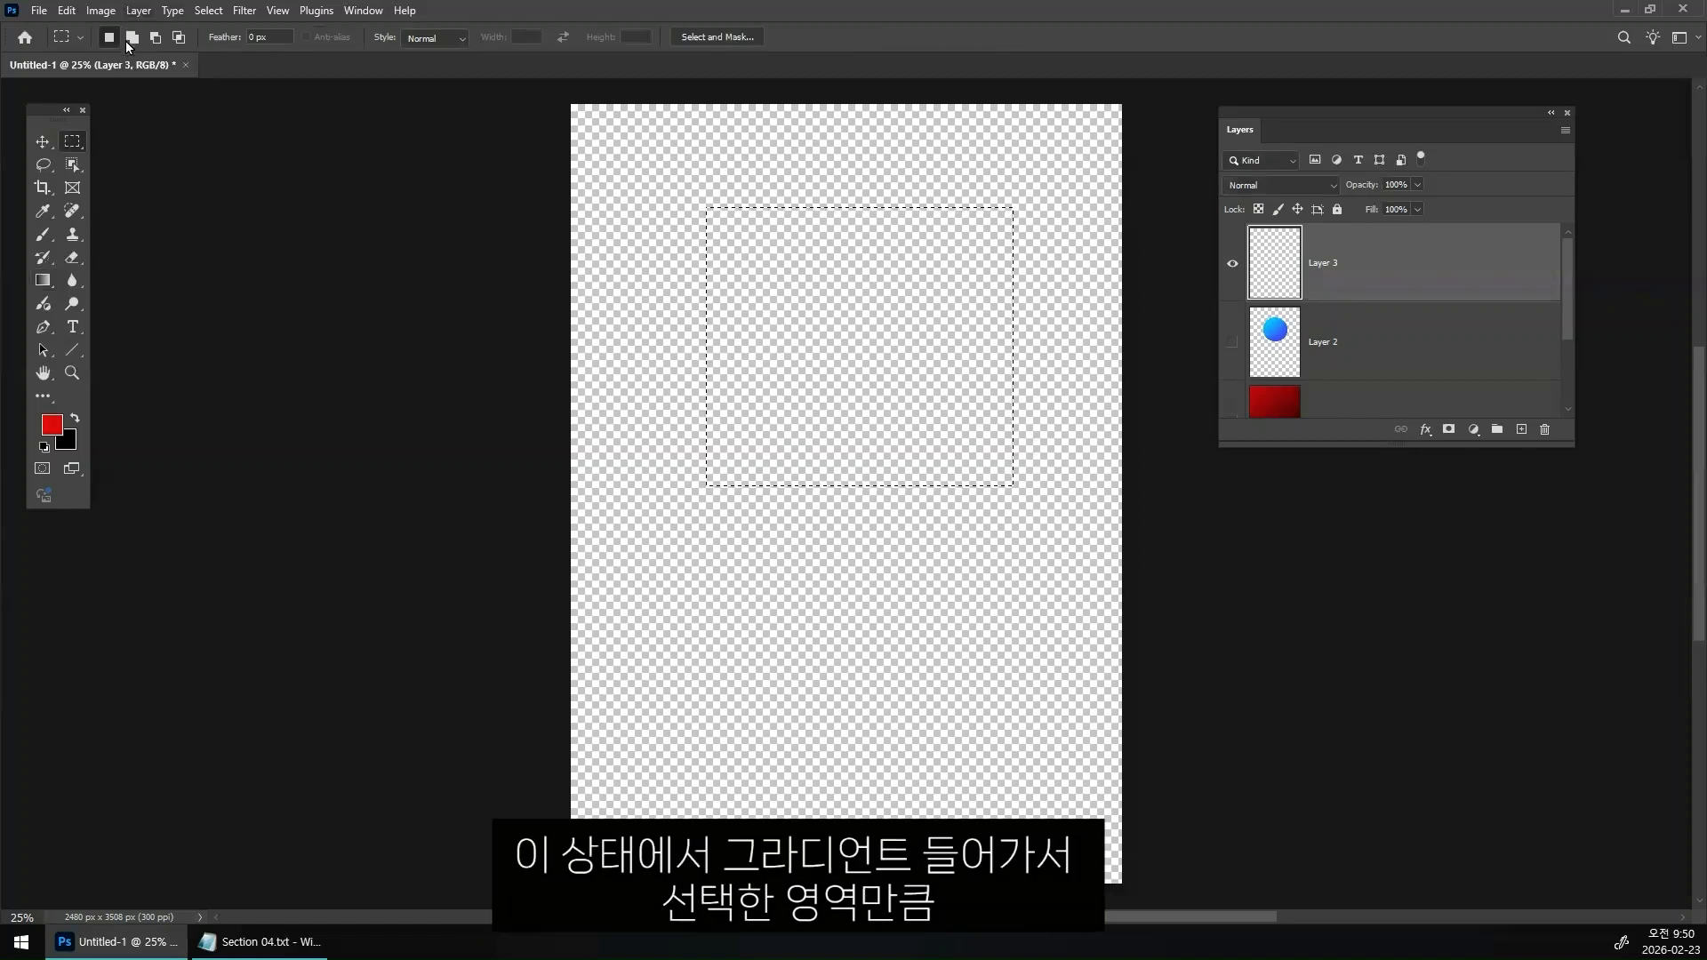
- Choose the Purple_02 gradient preset, fill the rectangular selection with it from top to bottom, and deselect
{"action": "left_click", "coordinate": [43, 280]}
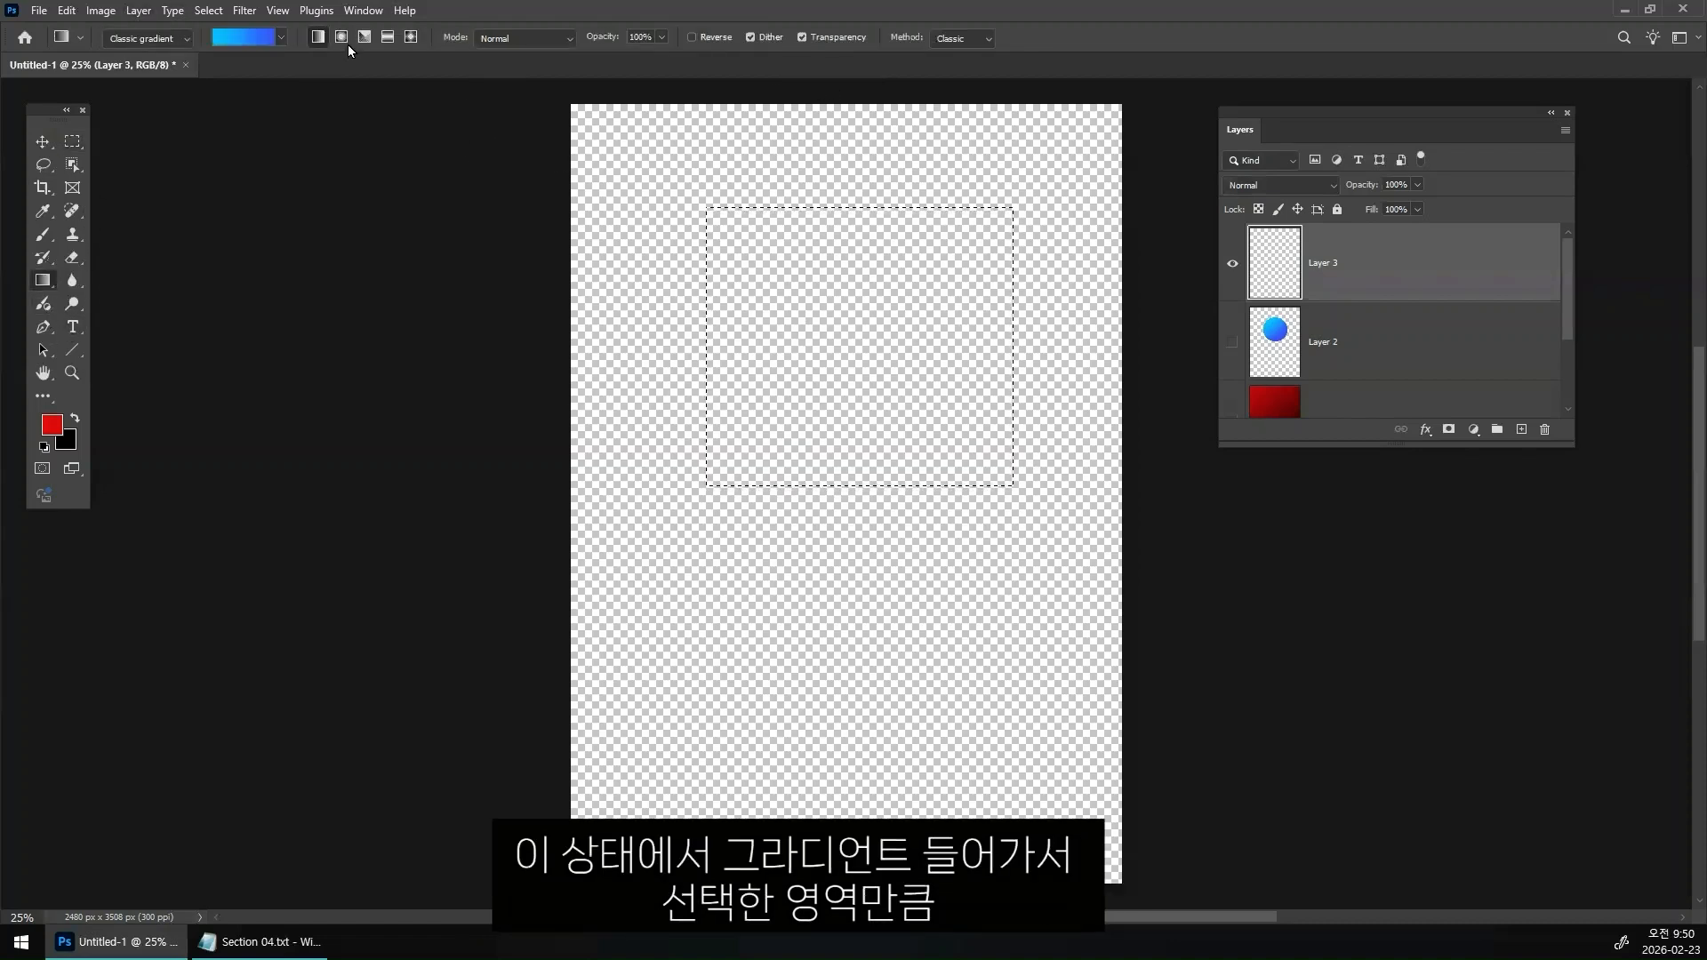
{"action": "left_click", "coordinate": [242, 37]}
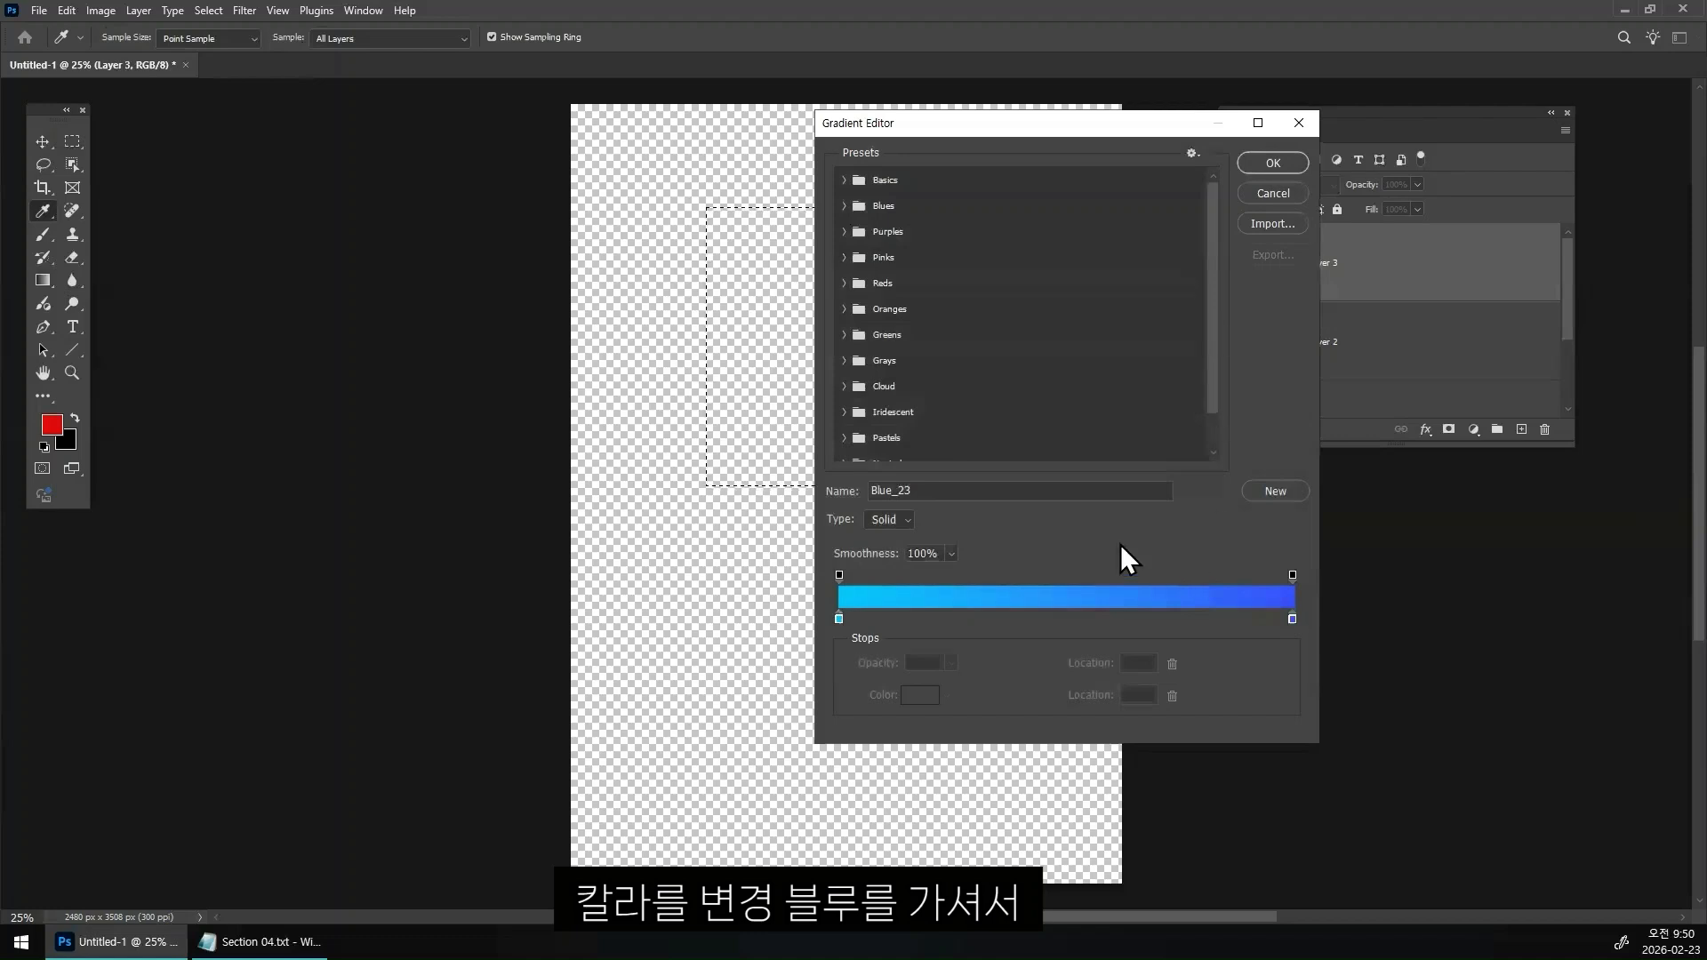
{"action": "left_click", "coordinate": [846, 207]}
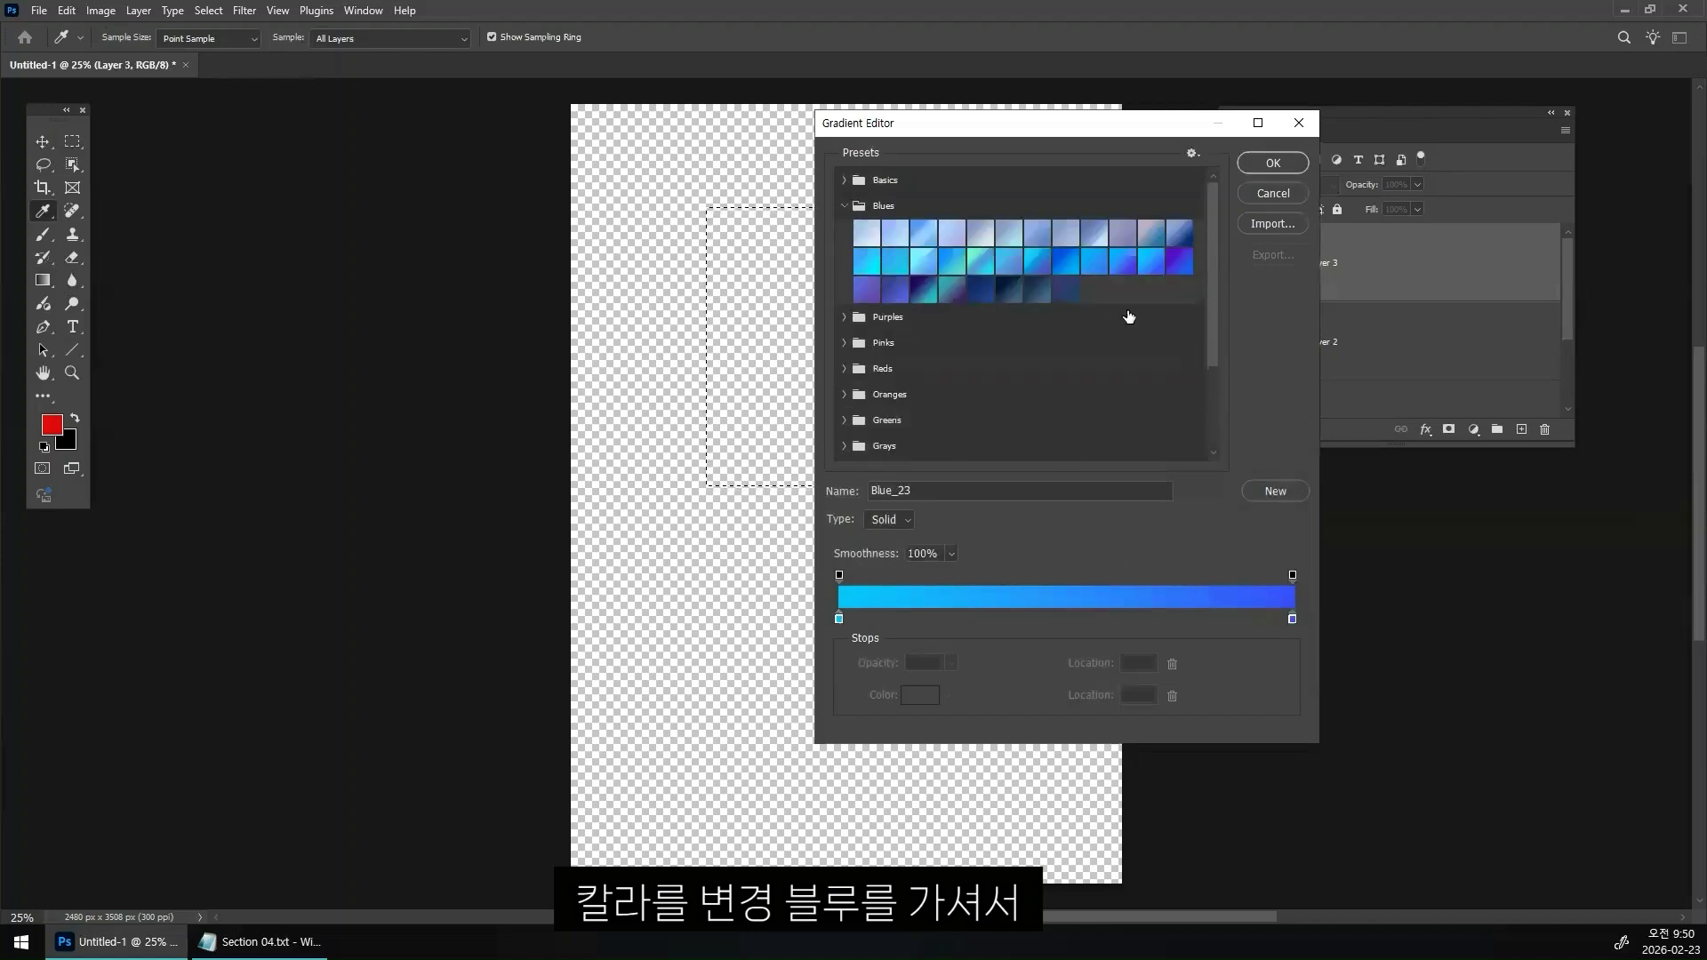
{"action": "left_click", "coordinate": [925, 290]}
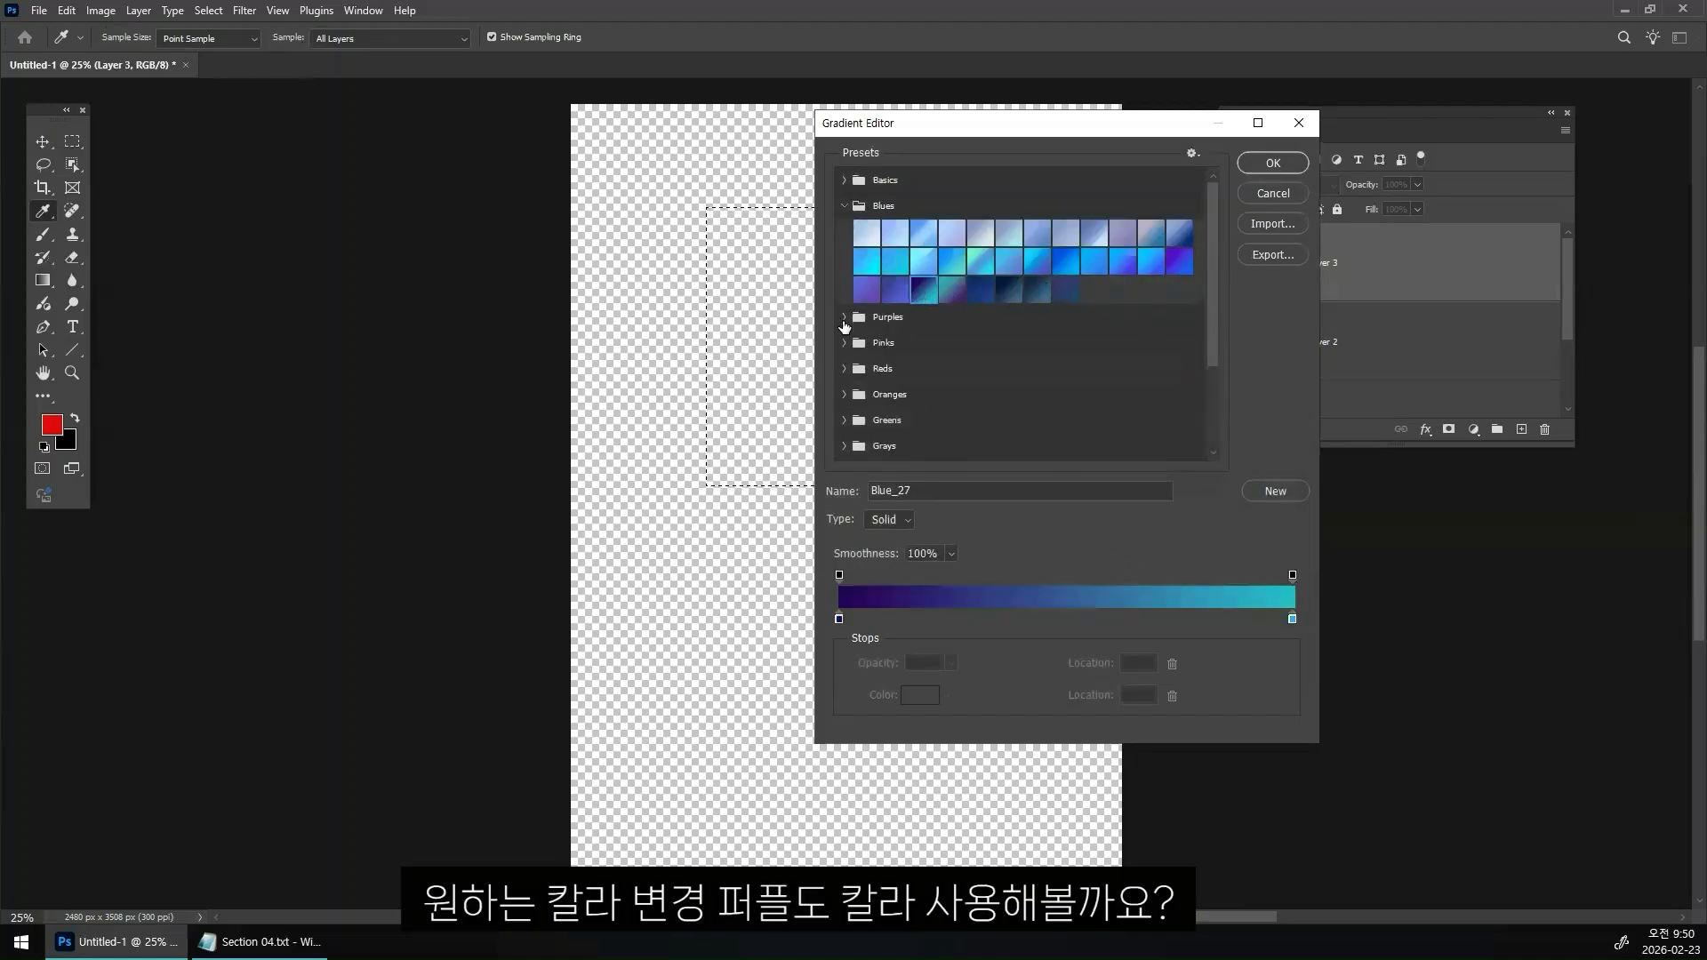
{"action": "left_click", "coordinate": [844, 318]}
{"action": "left_click", "coordinate": [895, 346]}
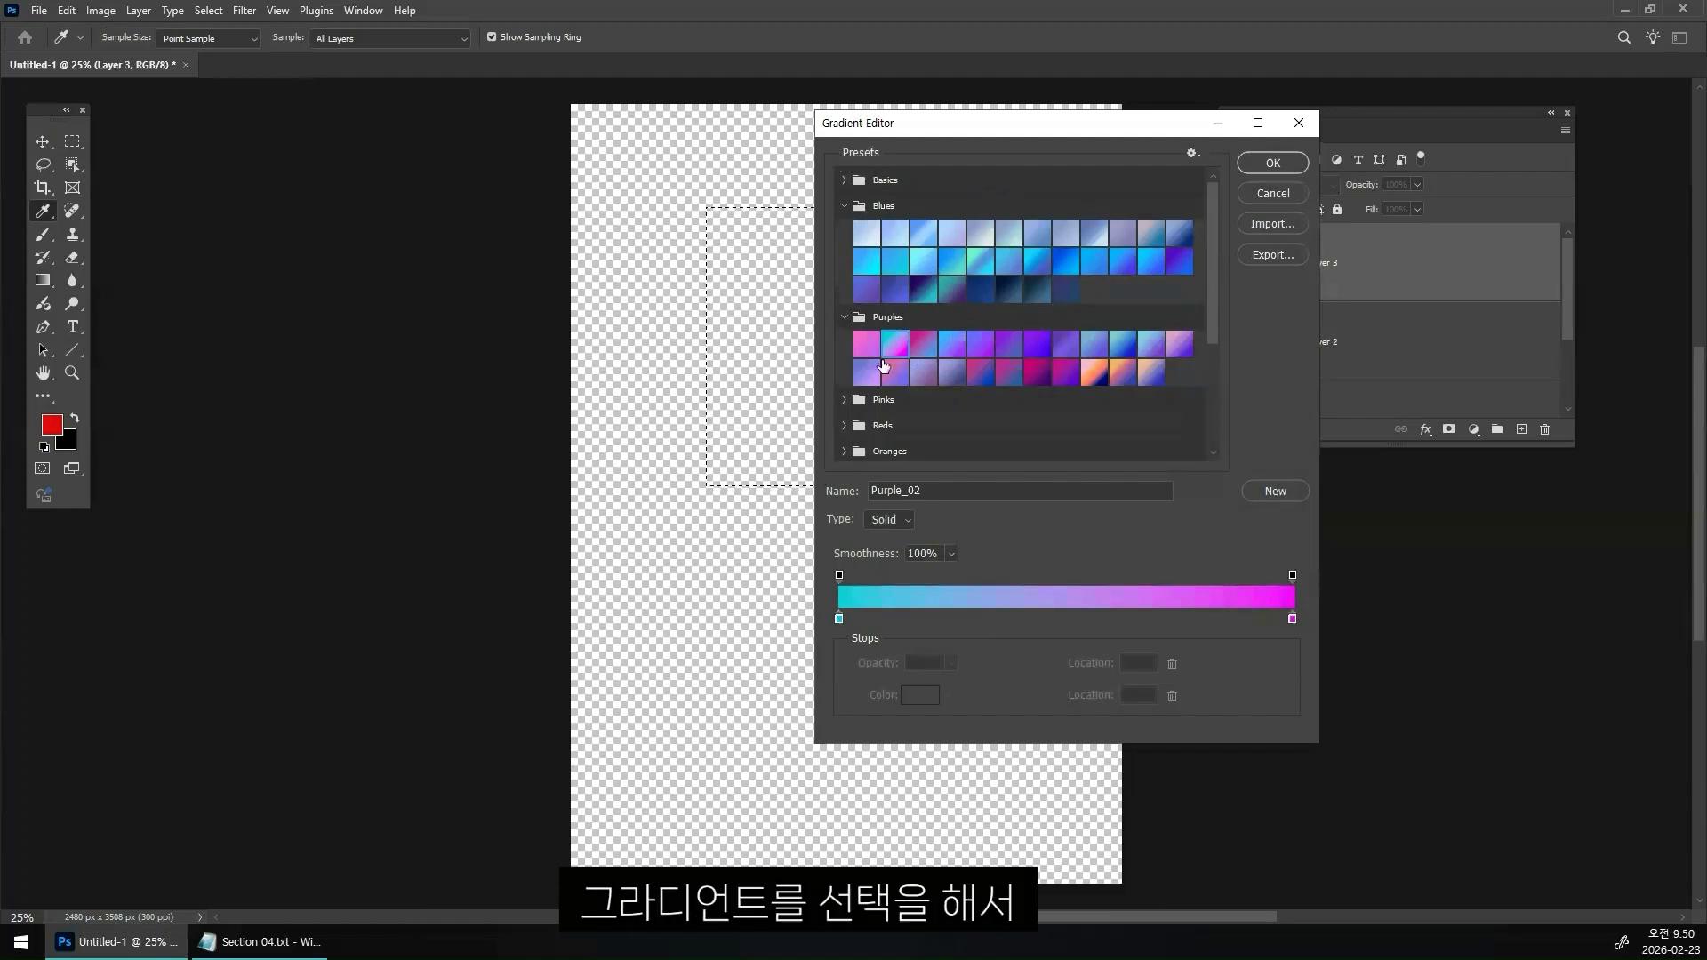
{"action": "left_click", "coordinate": [1276, 165]}
{"action": "left_click_drag", "start_coordinate": [870, 240], "coordinate": [880, 462]}
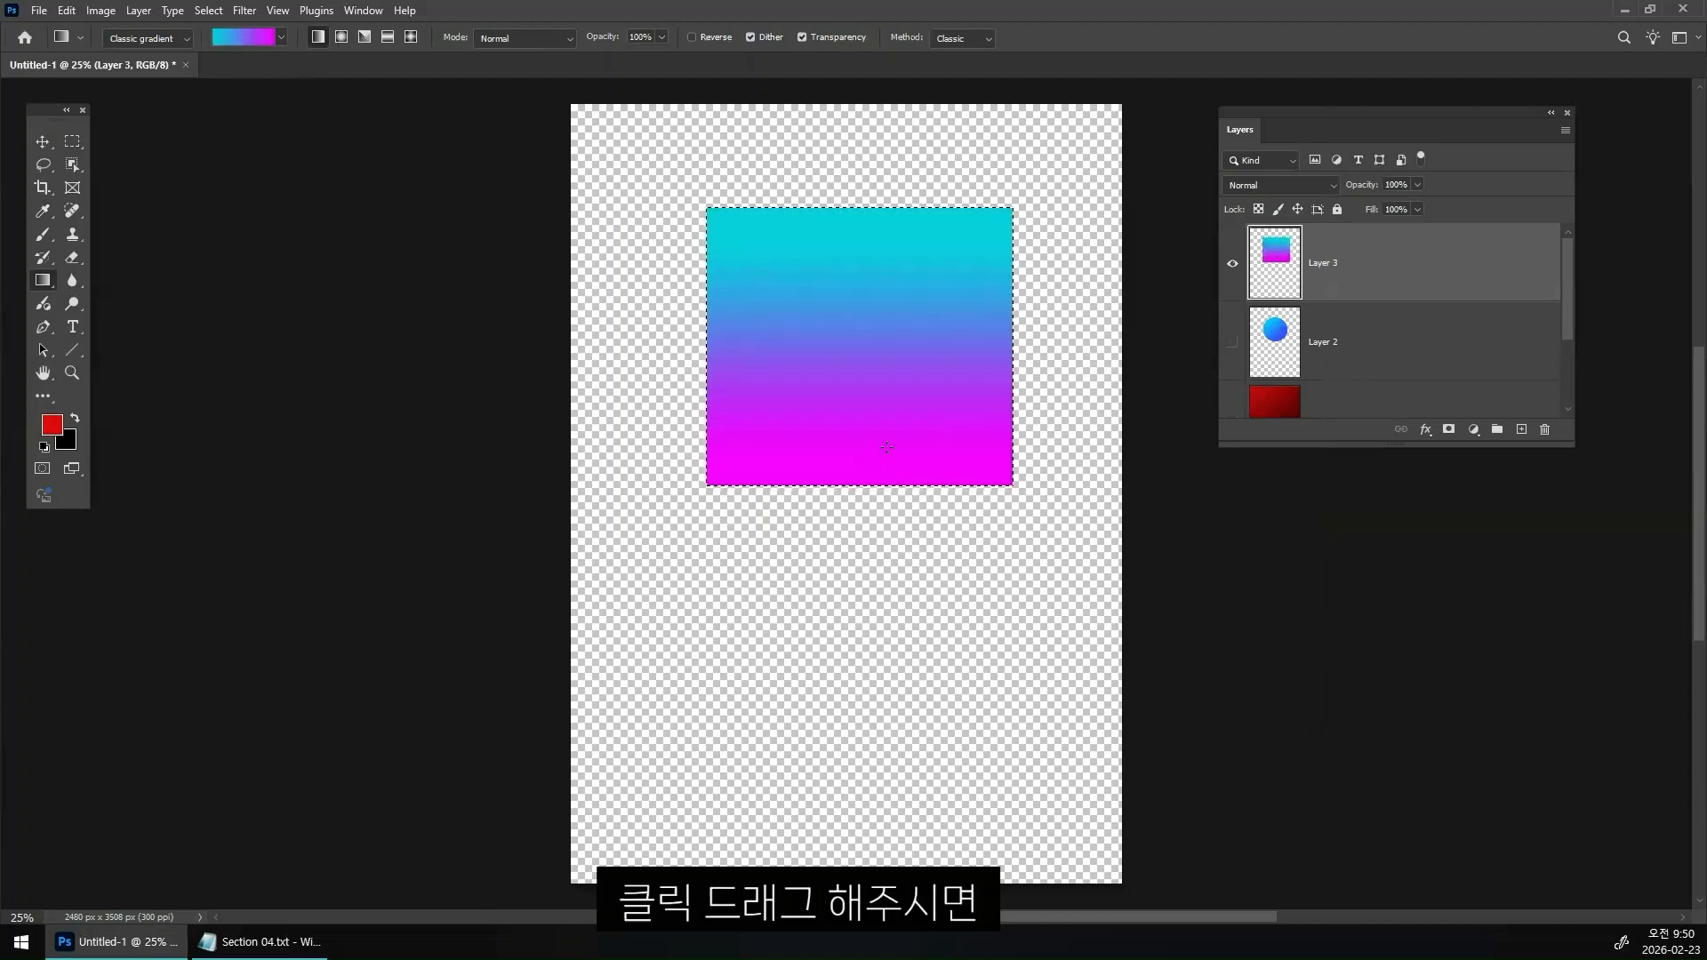
{"action": "key", "text": "ctrl+d"}
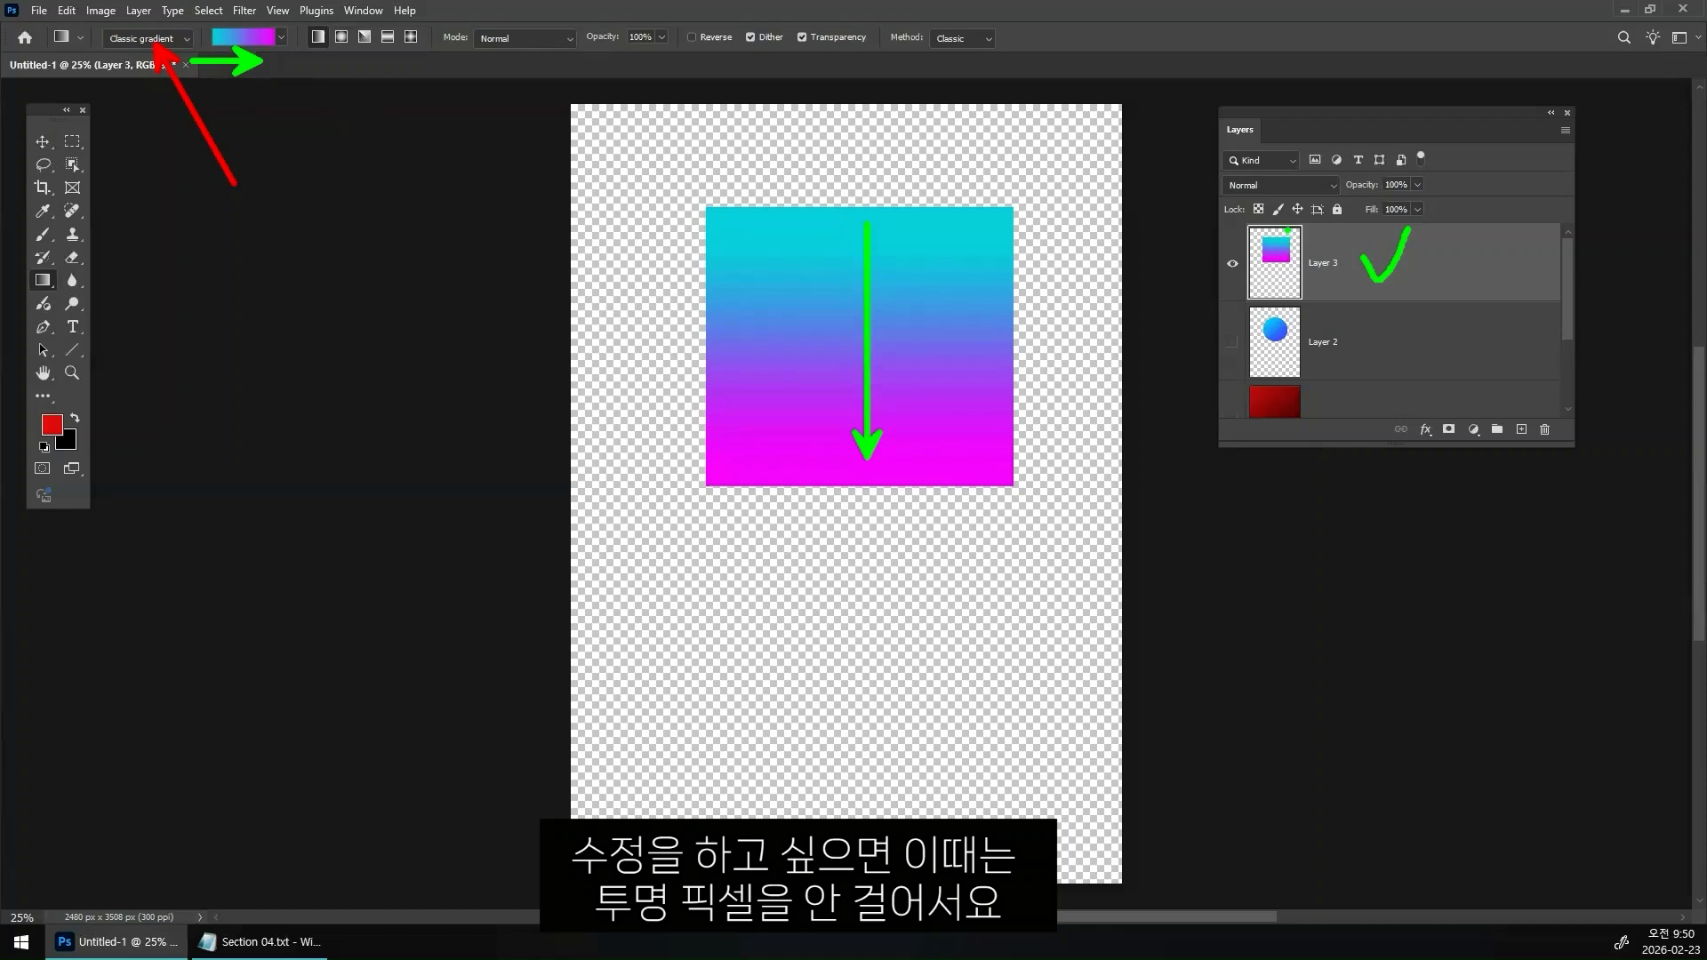
- Lock the transparent pixels of Layer 3 and examine the colour and opacity stops at both ends of the current gradient
{"action": "left_click", "coordinate": [1258, 209]}
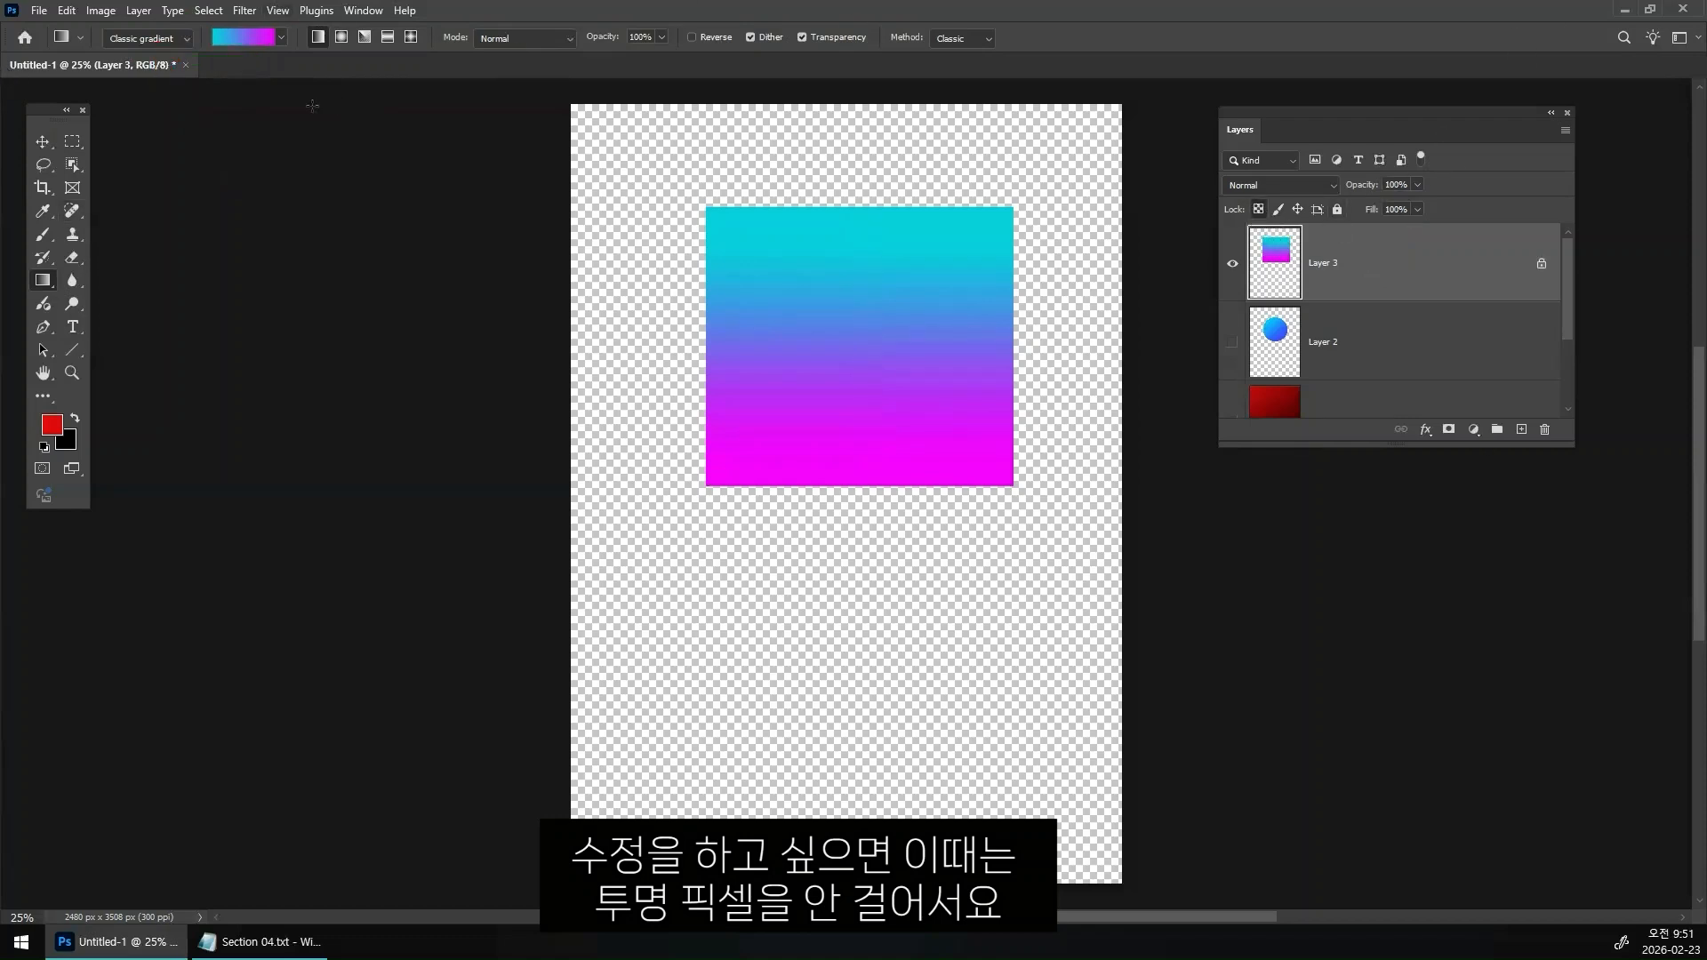
{"action": "left_click", "coordinate": [249, 36]}
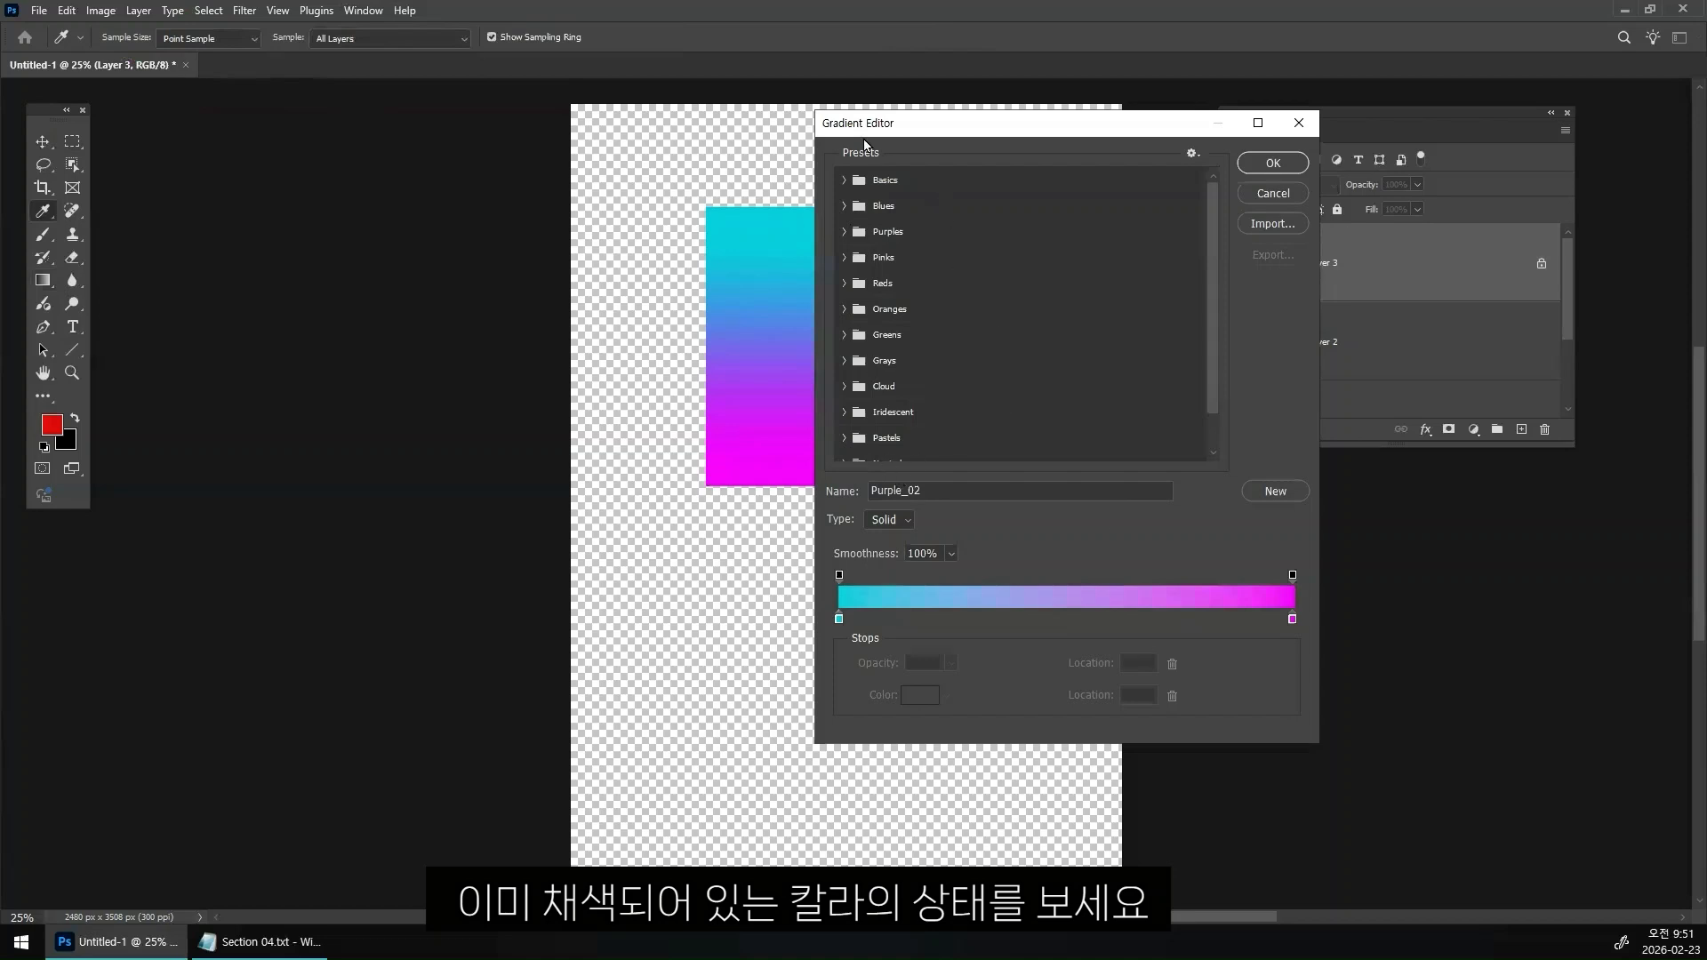
{"action": "left_click_drag", "start_coordinate": [906, 134], "coordinate": [1132, 124]}
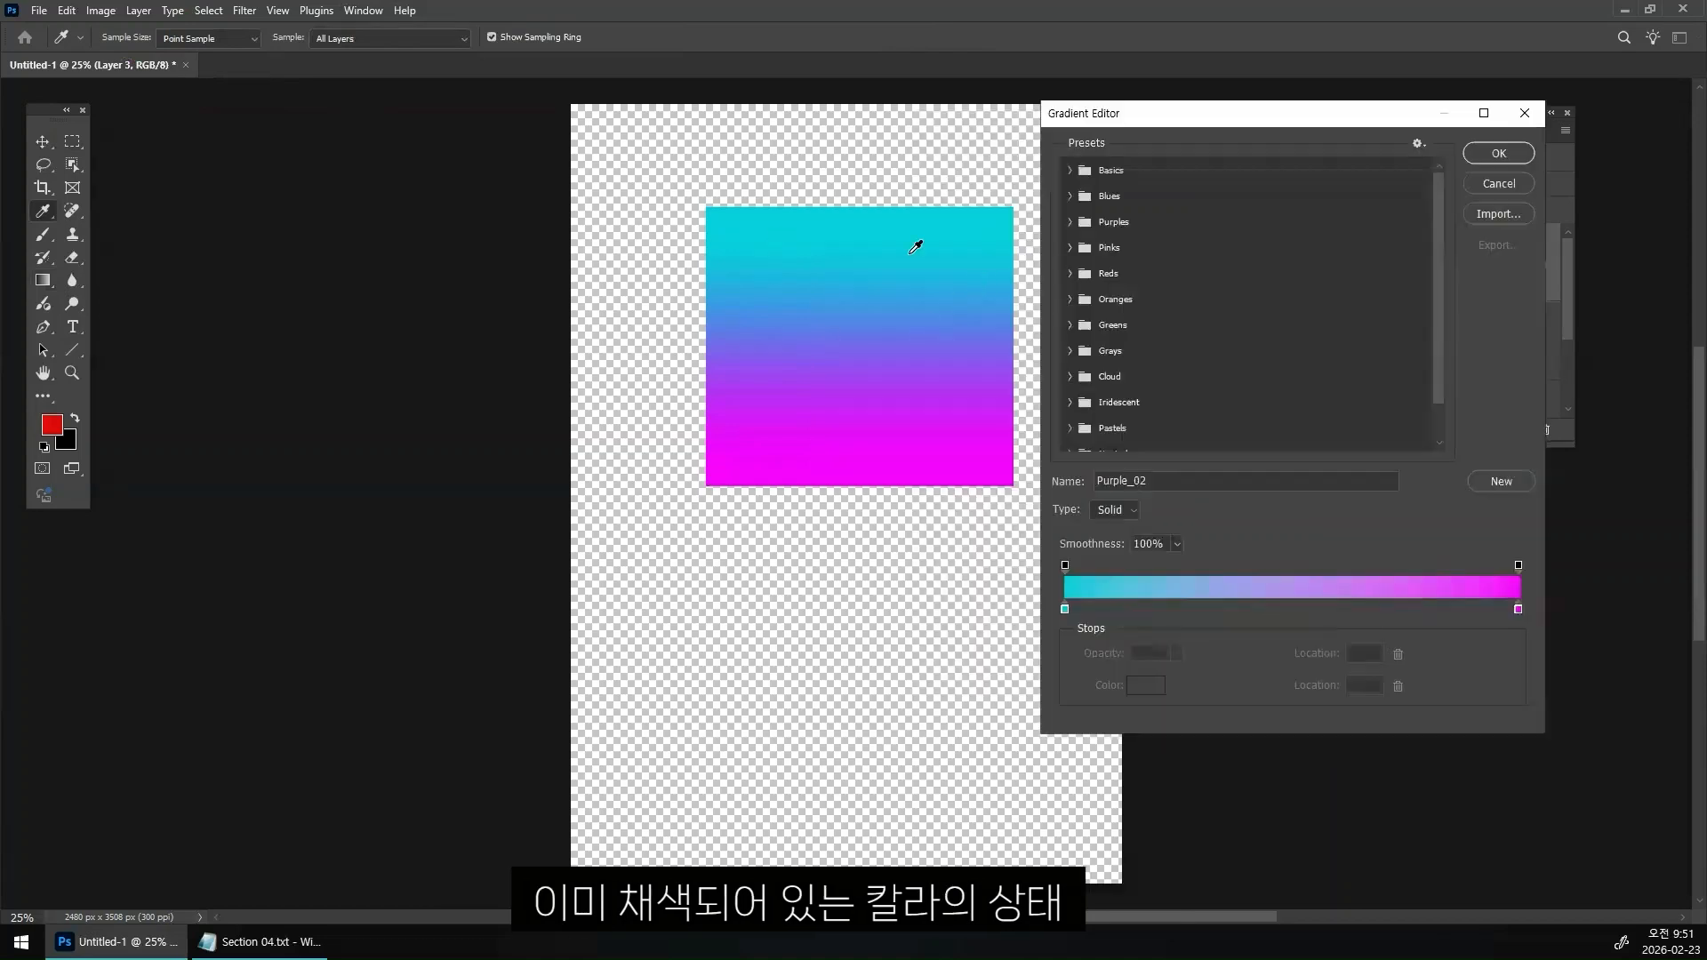
{"action": "left_click", "coordinate": [1067, 616]}
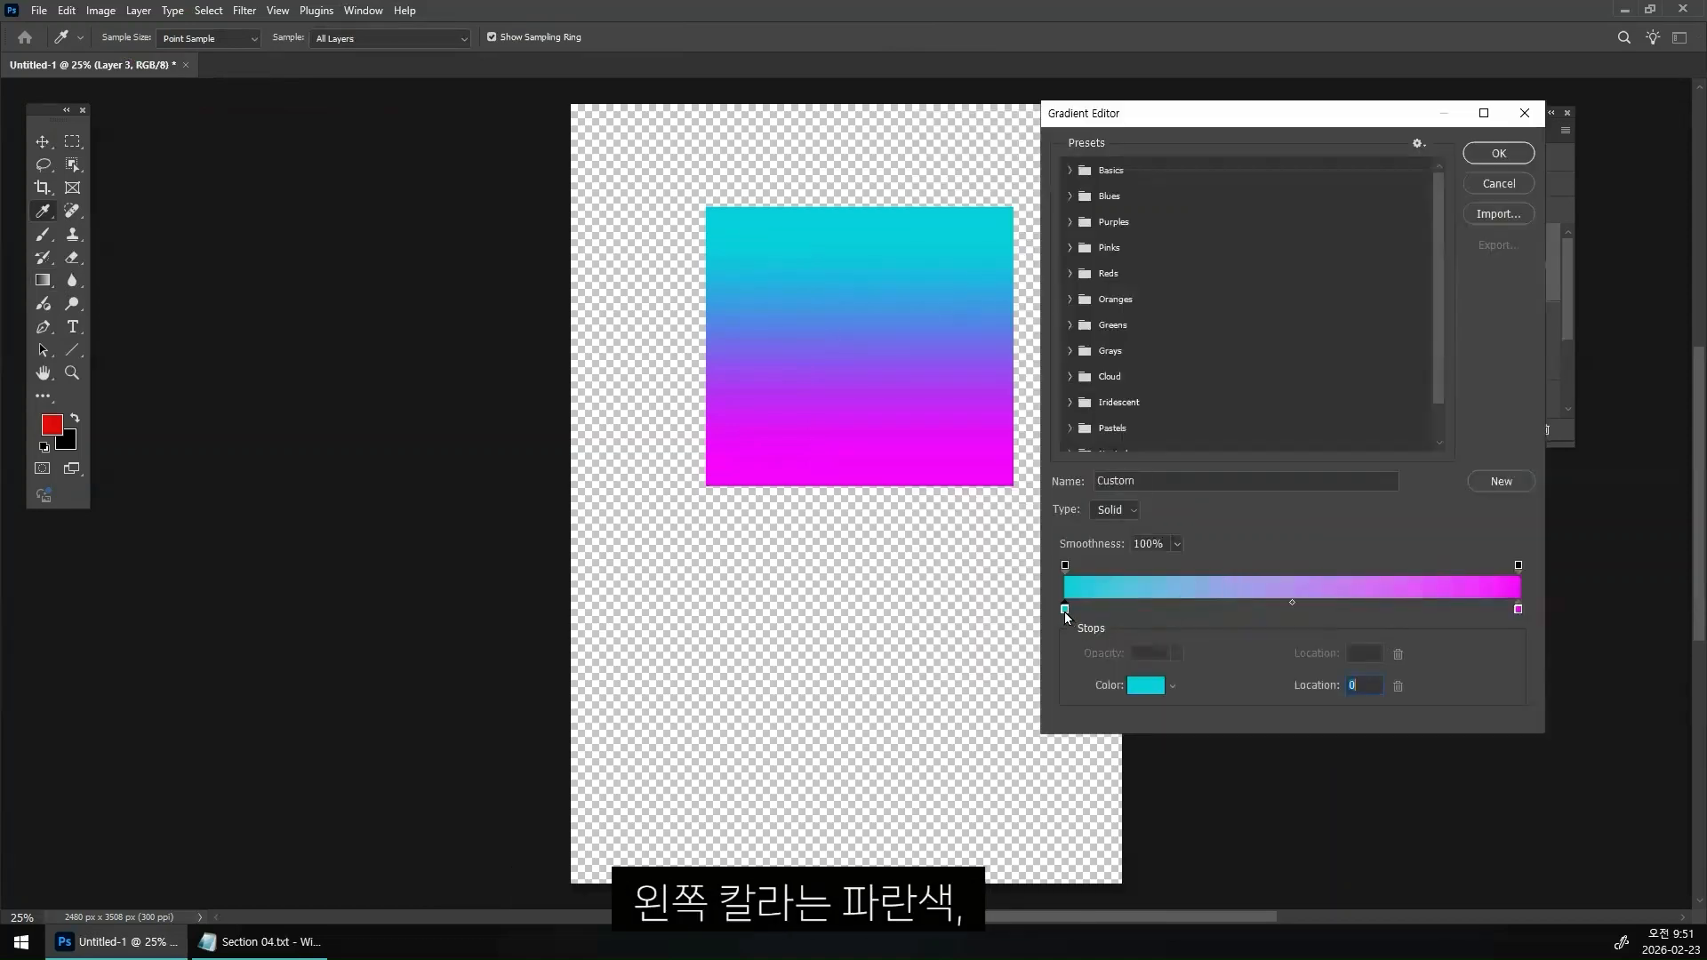
{"action": "left_click", "coordinate": [1518, 610]}
{"action": "left_click", "coordinate": [1066, 566]}
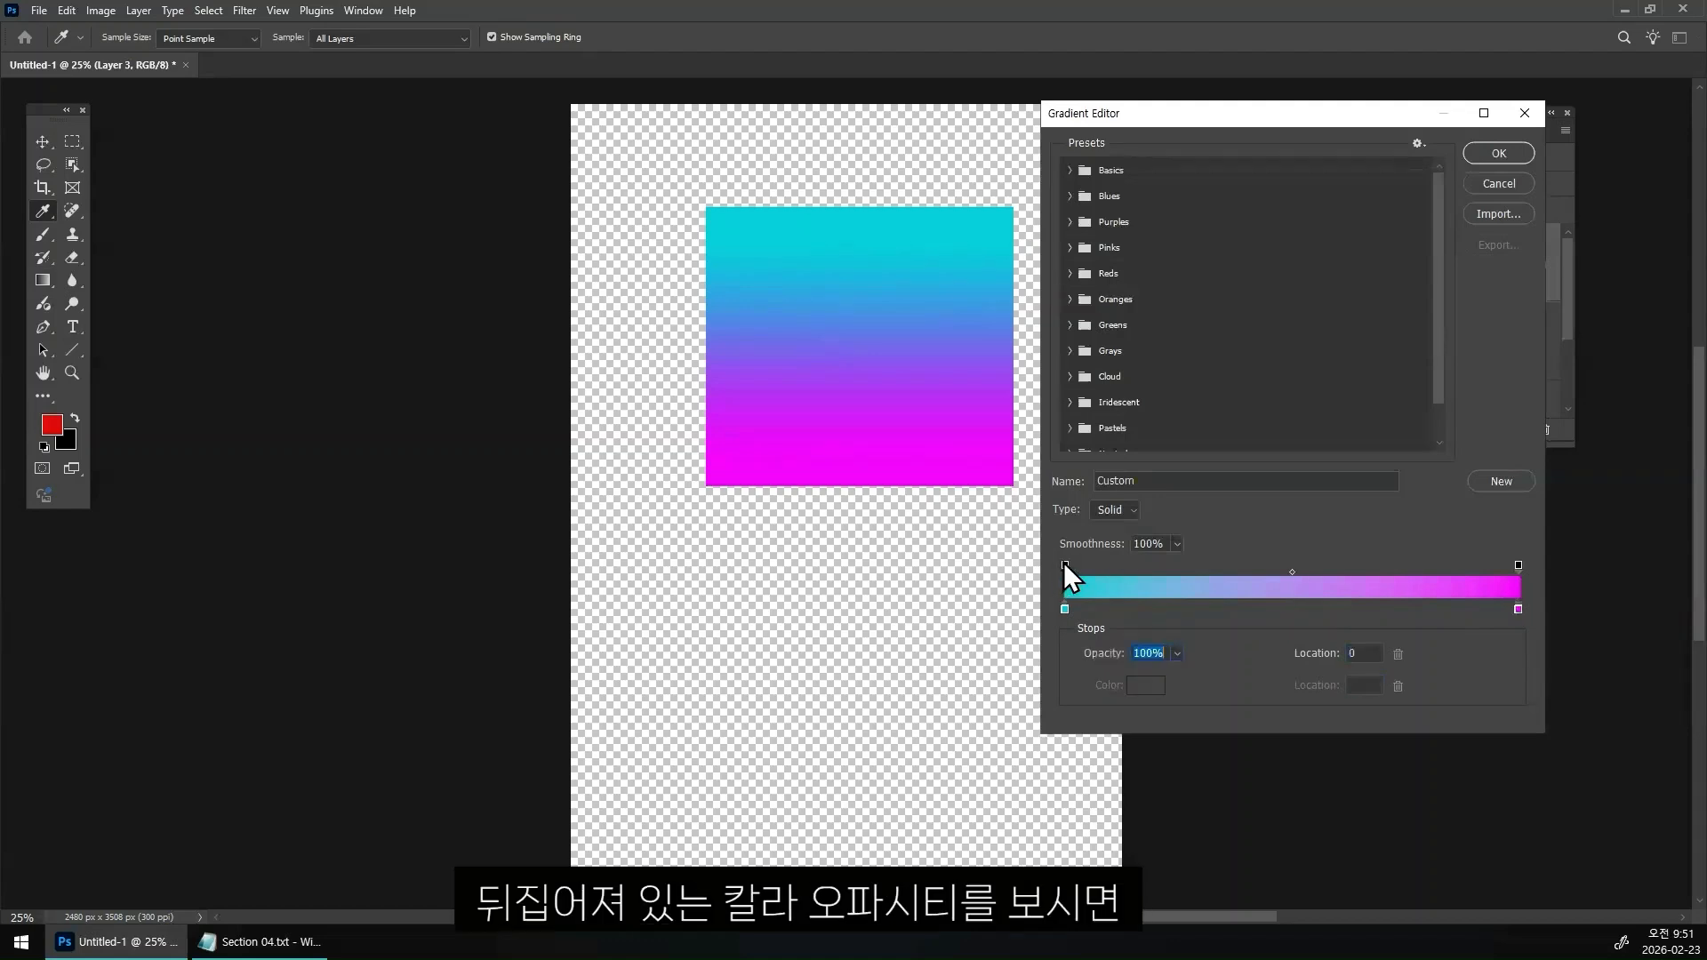
{"action": "left_click", "coordinate": [1518, 565]}
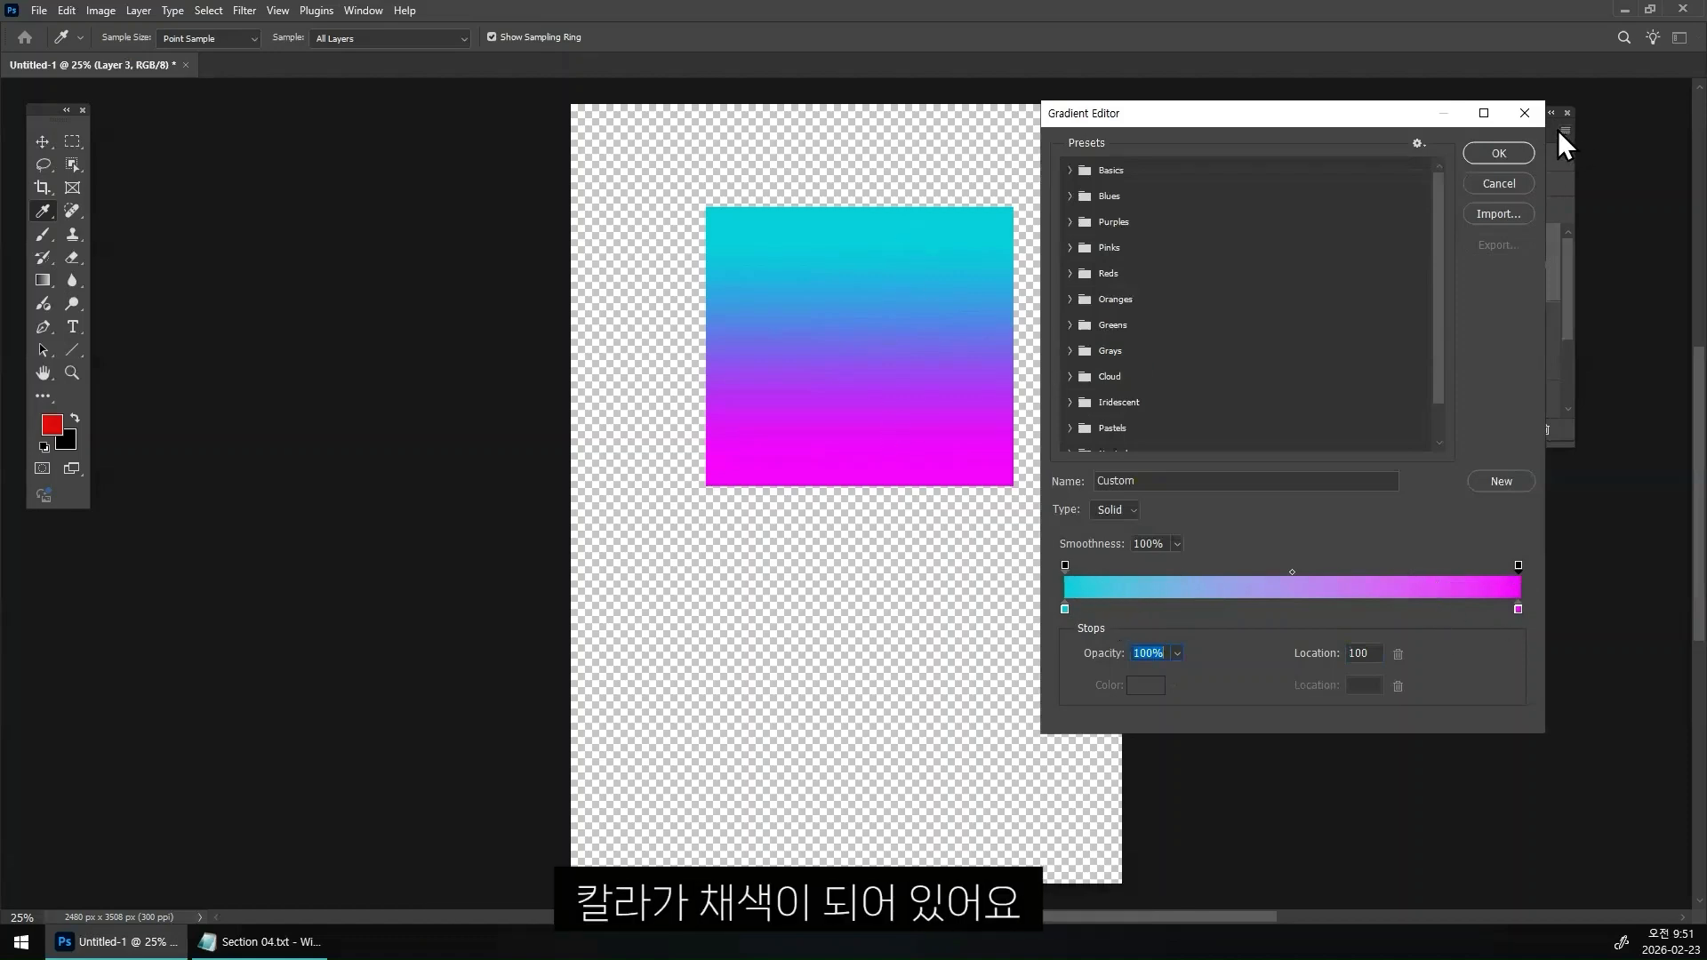
{"action": "left_click", "coordinate": [1499, 154]}
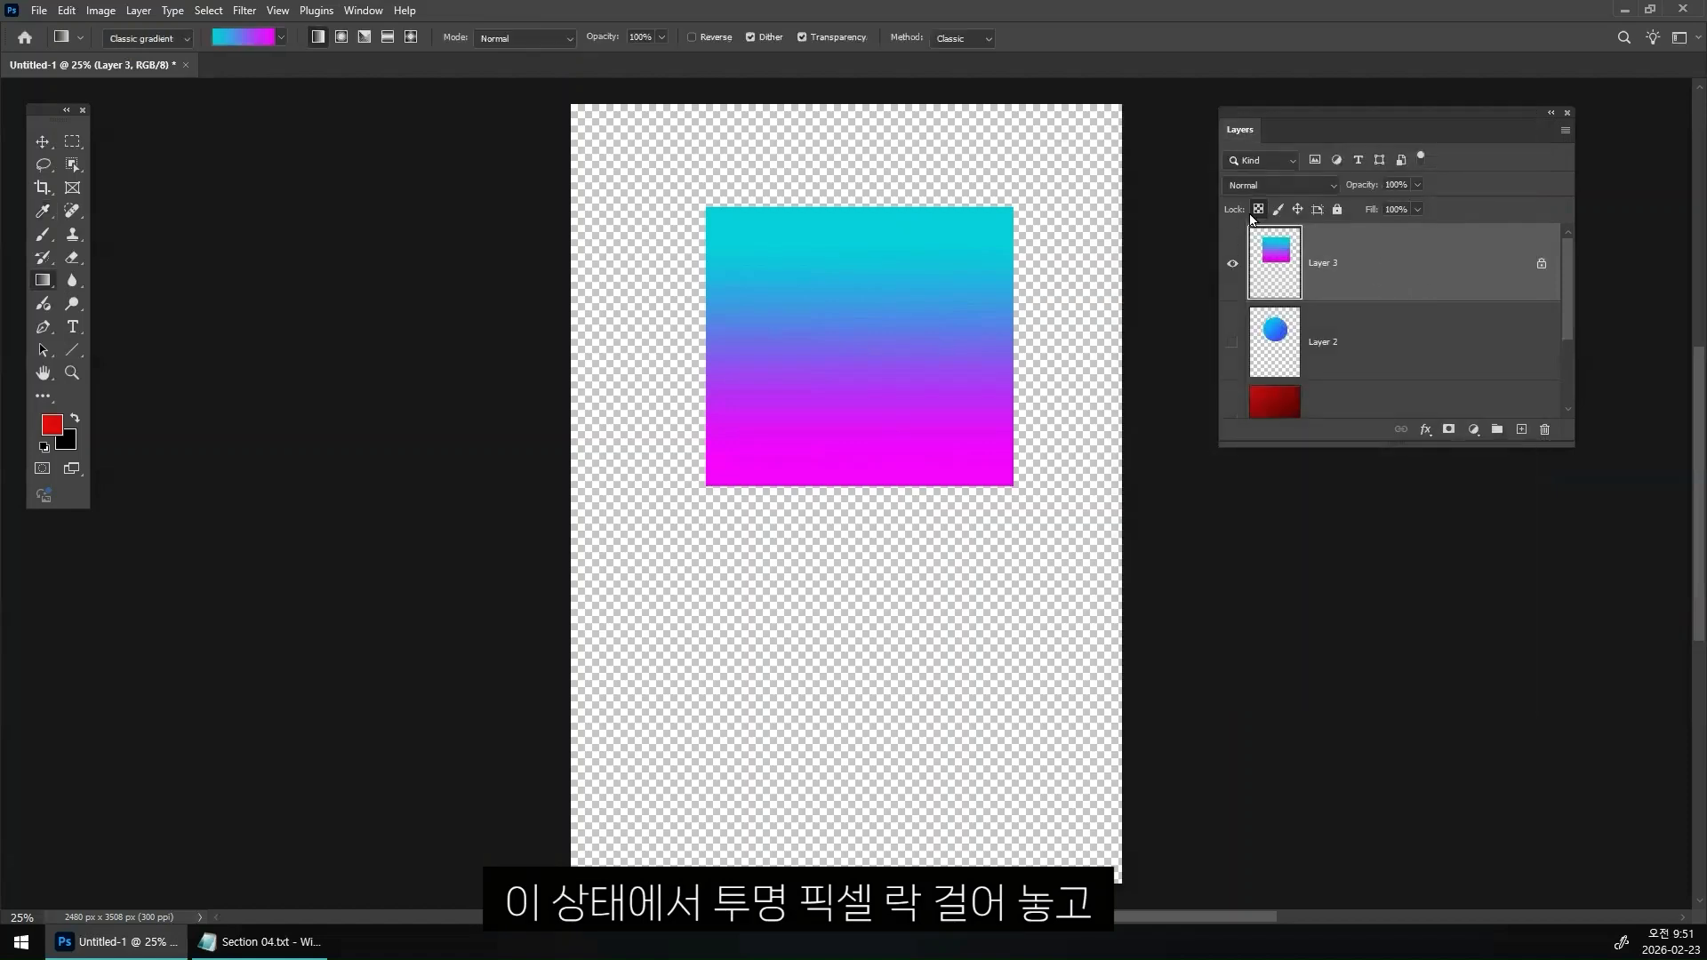
- Choose the Blue_27 preset from the Blues group and recolour the locked rectangle on Layer 3 with it
{"action": "left_click", "coordinate": [253, 38]}
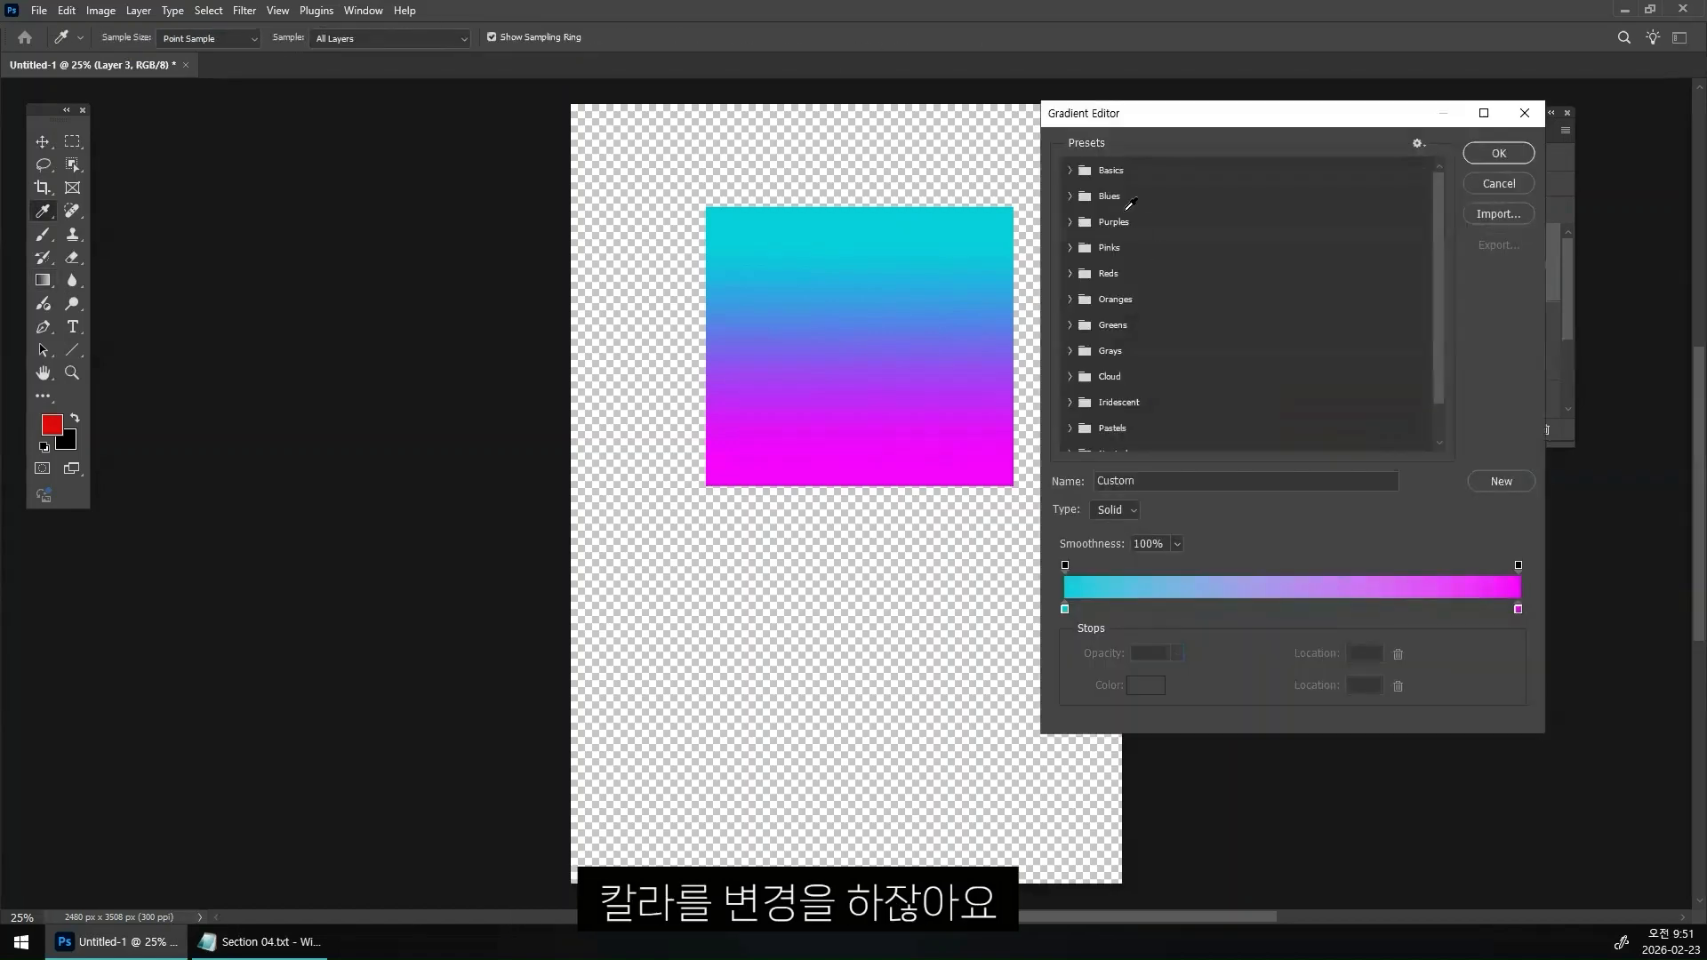
{"action": "left_click", "coordinate": [1071, 195]}
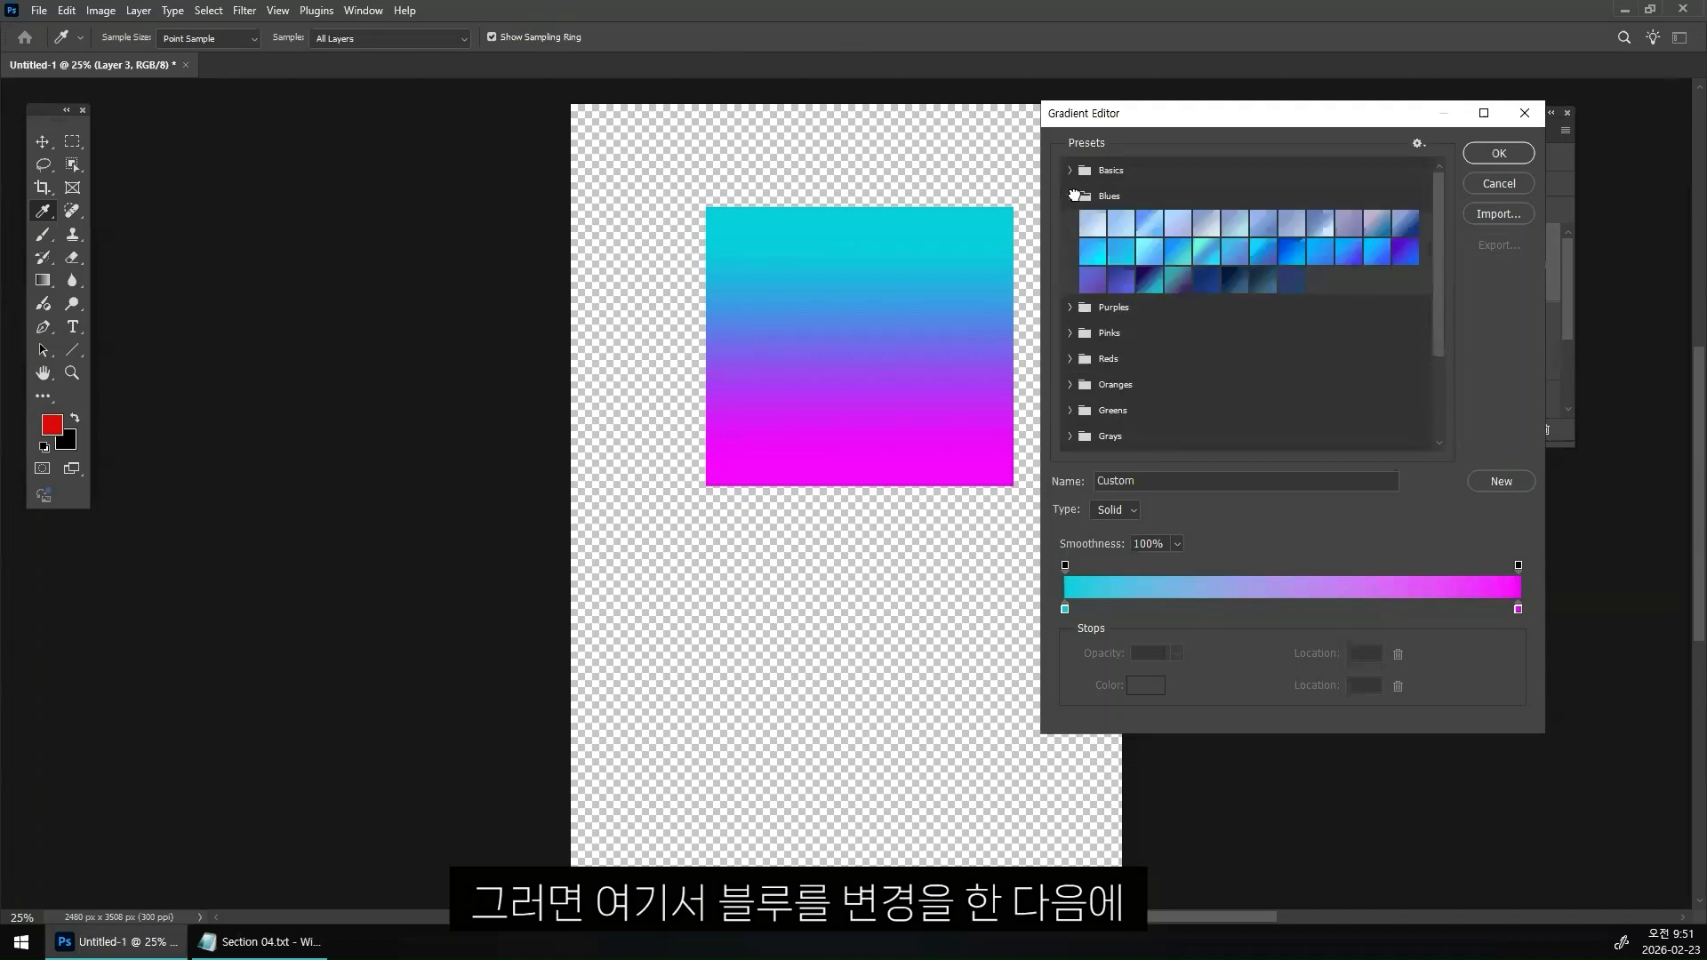
{"action": "left_click", "coordinate": [1151, 280]}
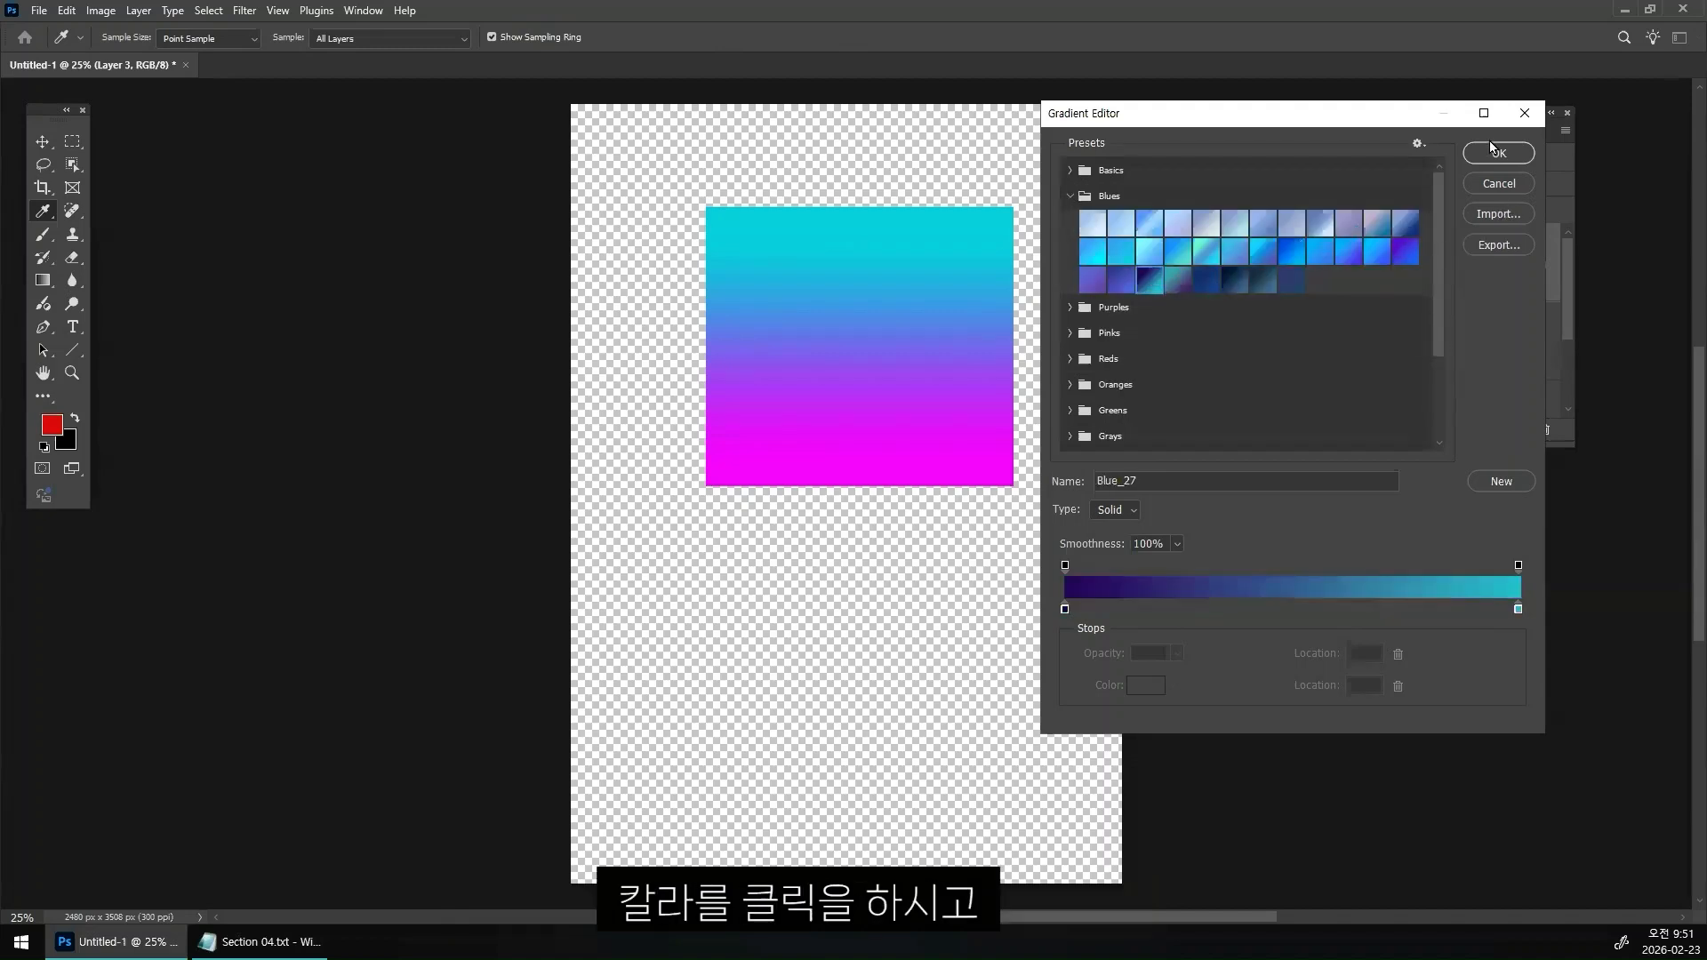
{"action": "left_click", "coordinate": [1497, 152]}
{"action": "left_click_drag", "start_coordinate": [772, 253], "coordinate": [901, 436]}
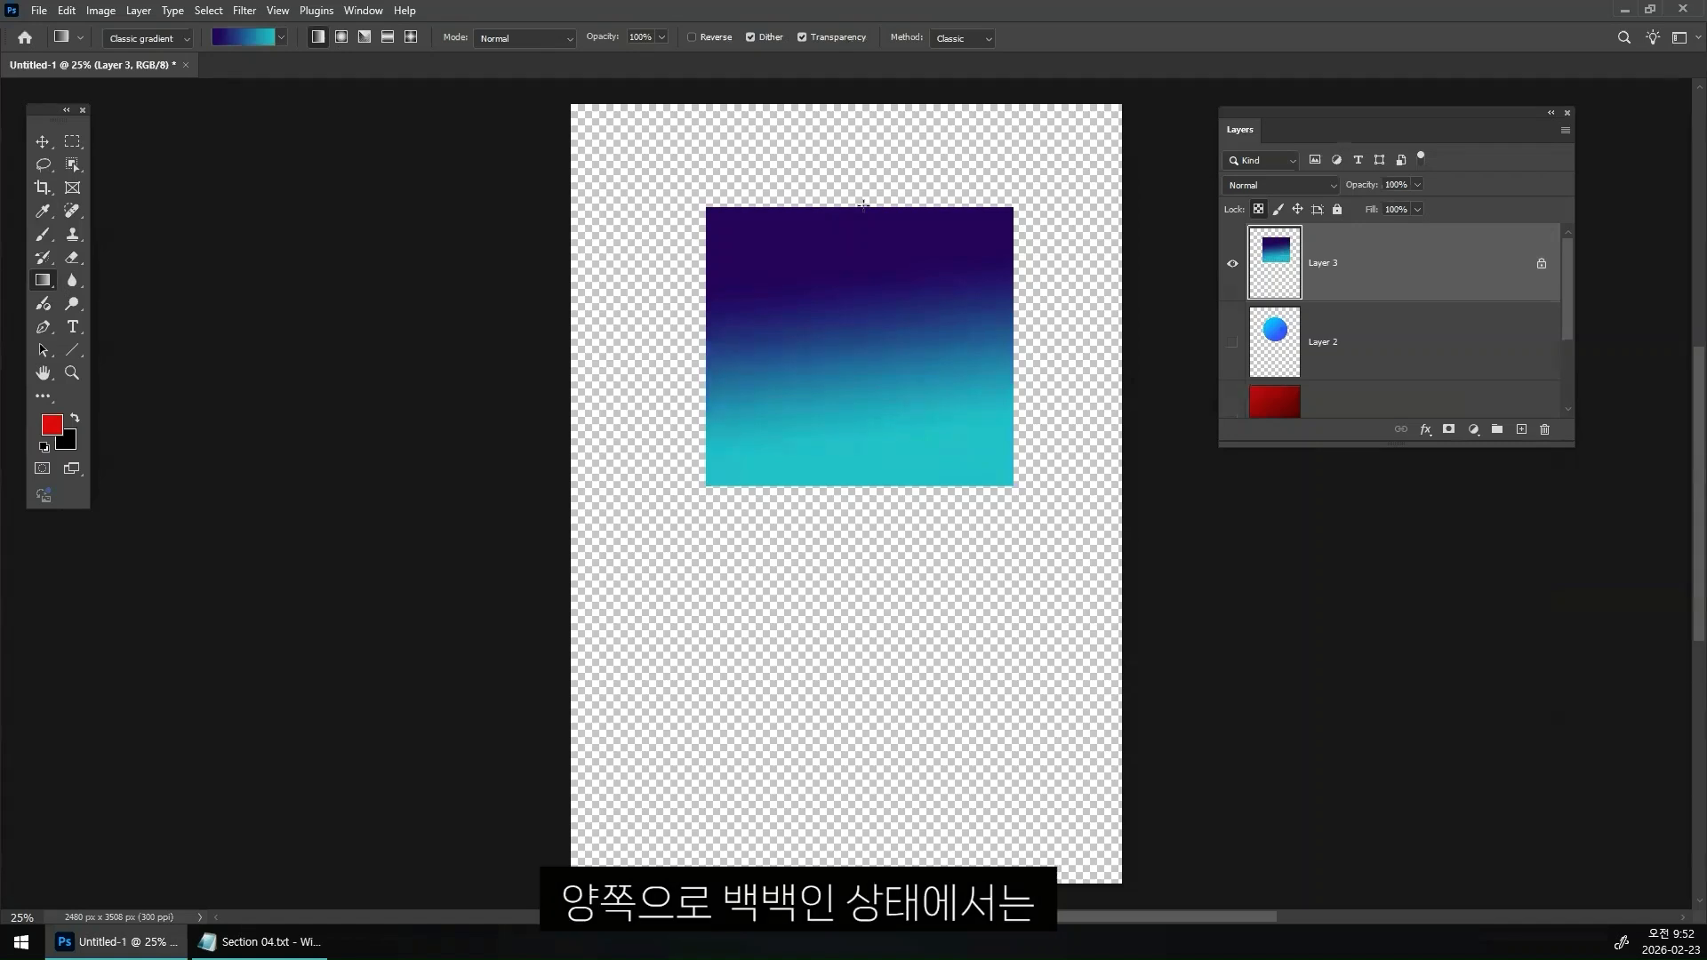
- Reapply the gradient to the rectangle in varying directions and lengths, ending with a long diagonal from upper left to lower right
{"action": "left_click_drag", "start_coordinate": [969, 252], "coordinate": [878, 337]}
{"action": "left_click_drag", "start_coordinate": [831, 273], "coordinate": [896, 386]}
{"action": "left_click_drag", "start_coordinate": [881, 279], "coordinate": [888, 437]}
{"action": "left_click_drag", "start_coordinate": [883, 332], "coordinate": [888, 414]}
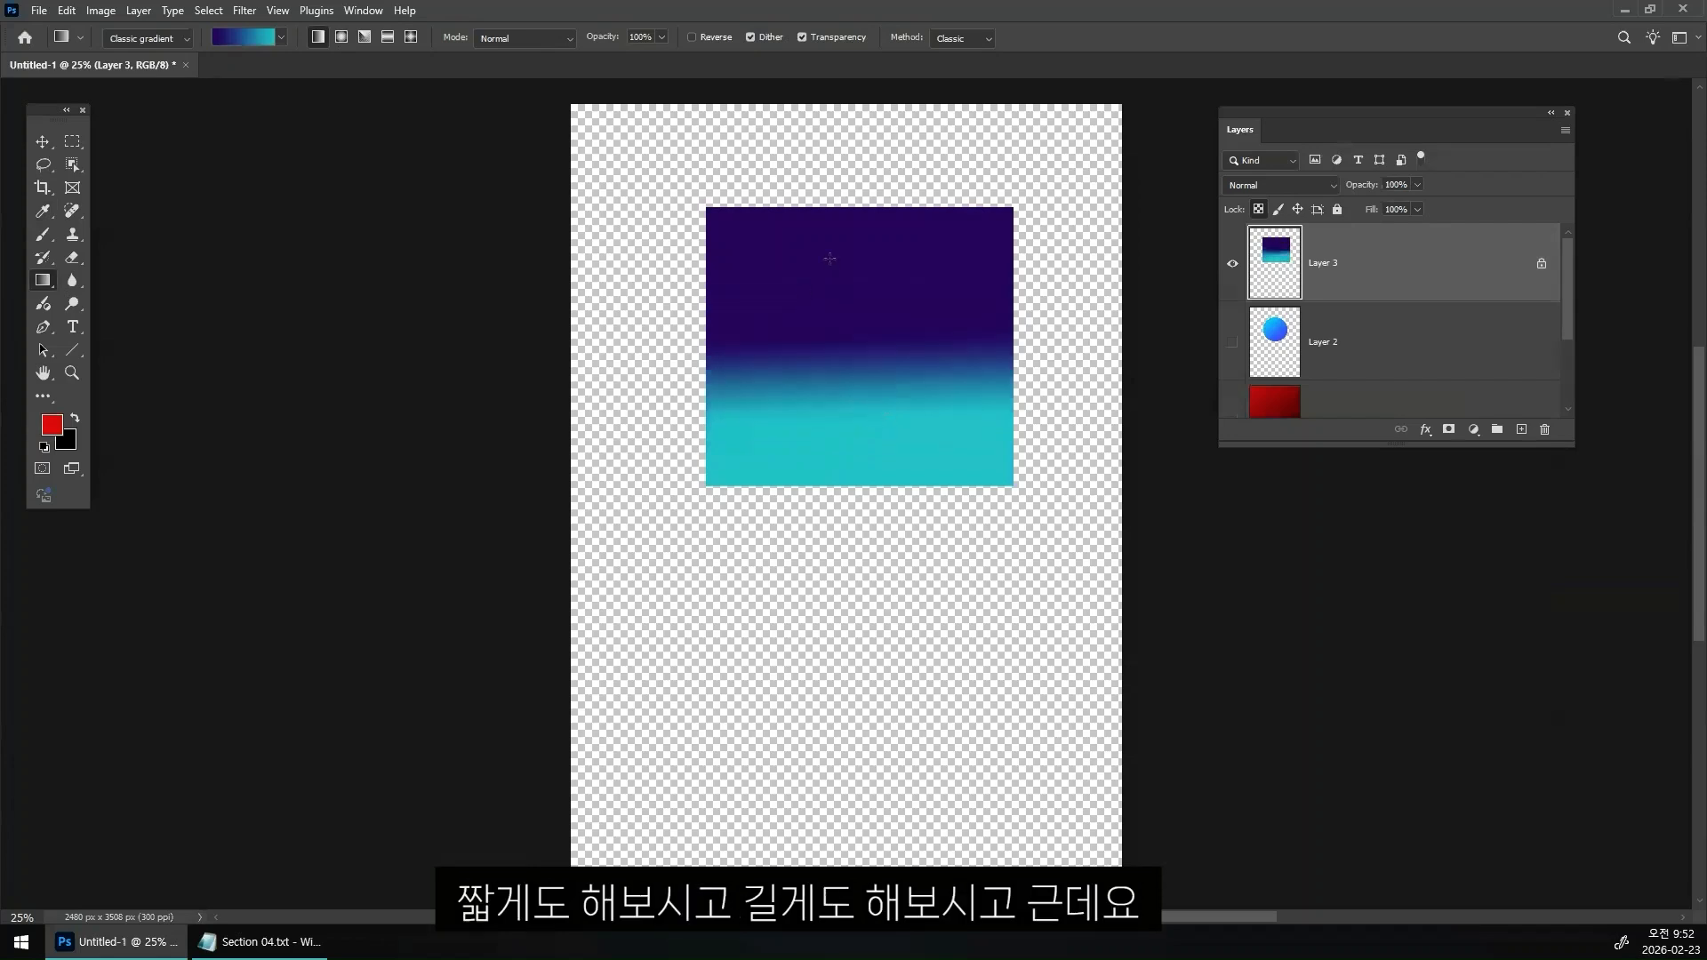
{"action": "left_click_drag", "start_coordinate": [752, 237], "coordinate": [949, 430]}
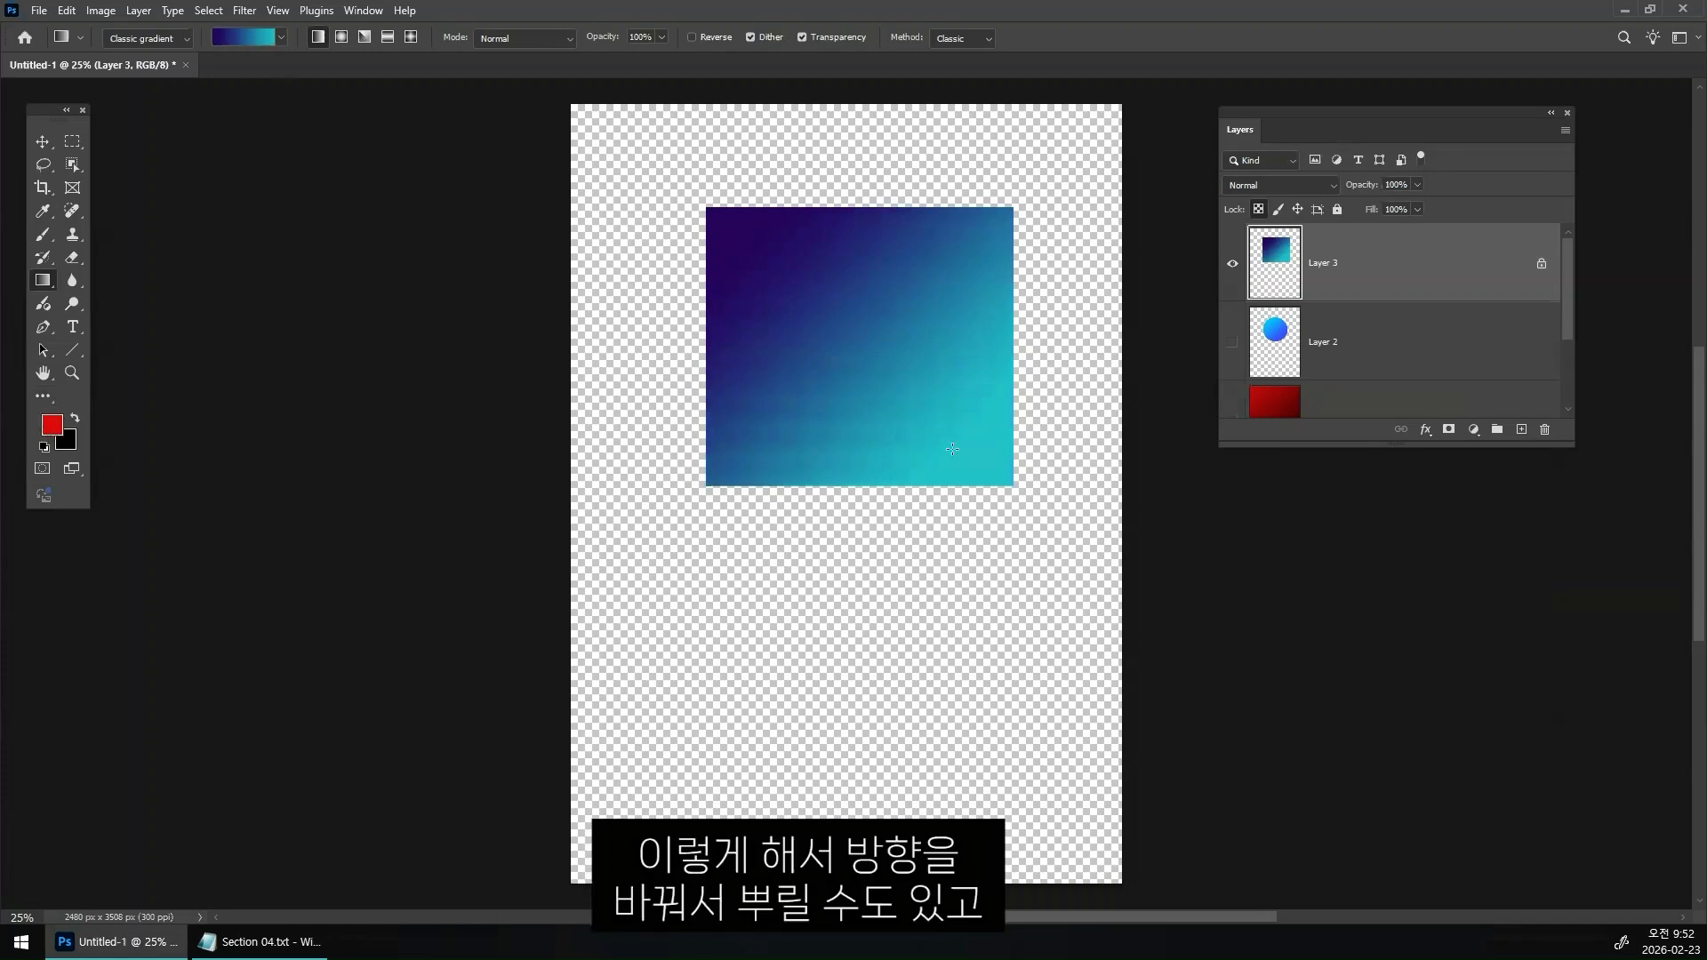
- Reapply the rectangle's gradient diagonally from lower right to upper left, and switch to the Foreground to Transparent preset from Basics
{"action": "left_click_drag", "start_coordinate": [979, 456], "coordinate": [770, 277]}
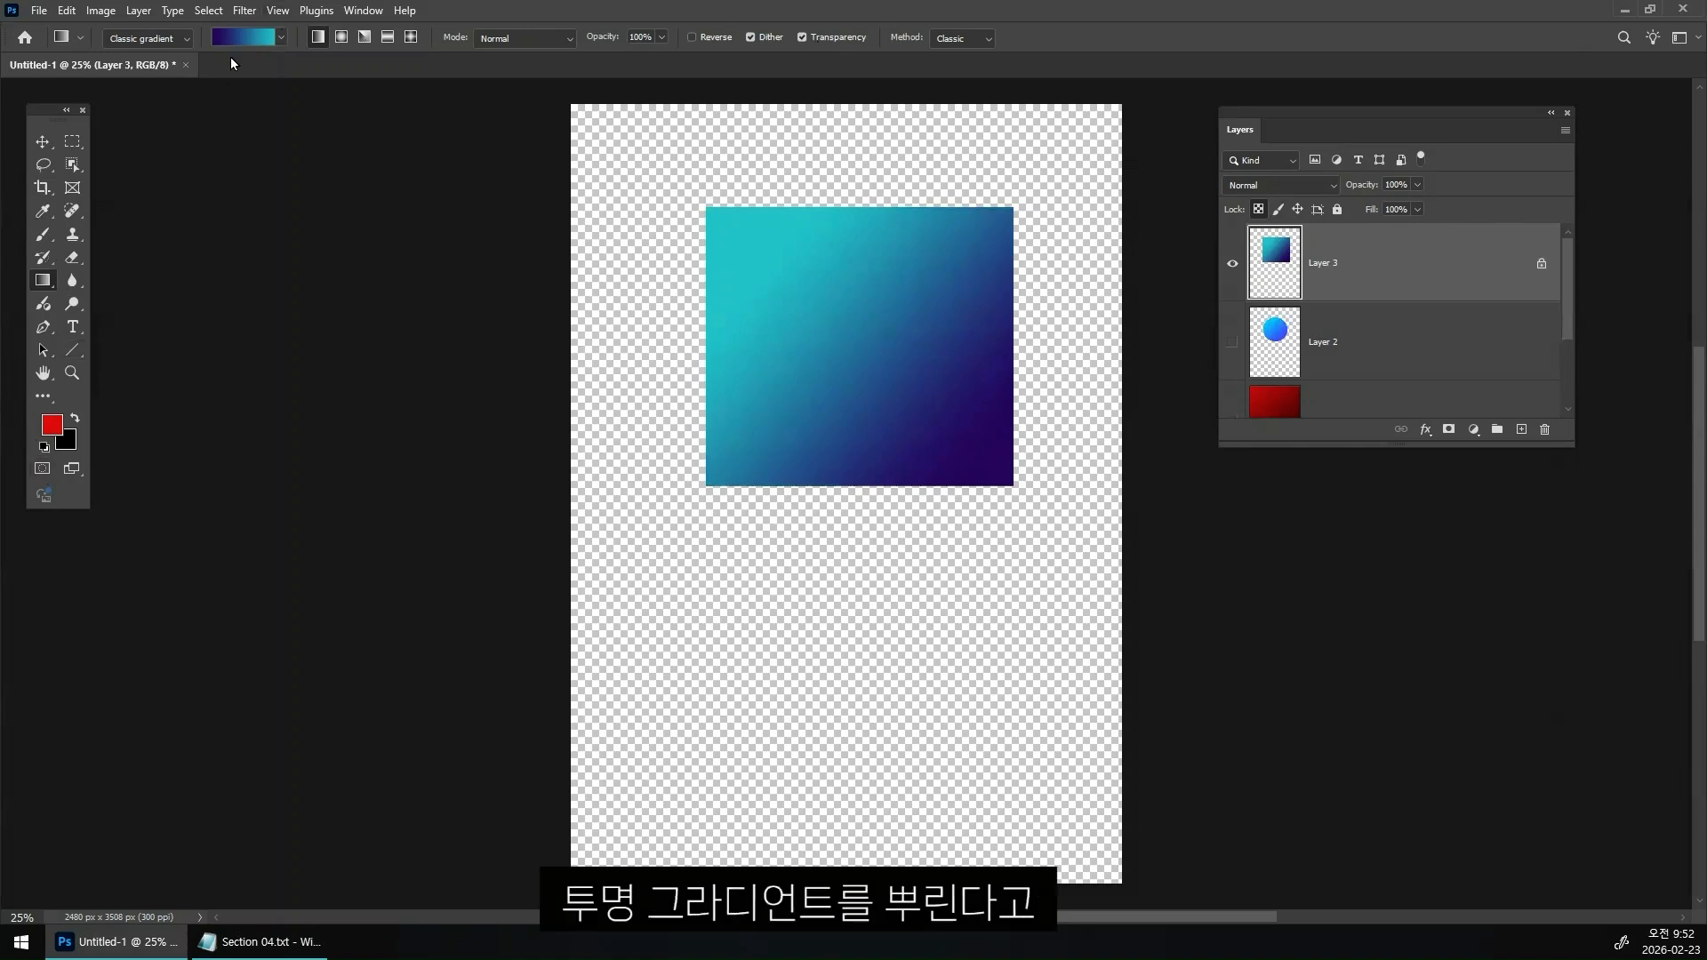
{"action": "left_click", "coordinate": [231, 30]}
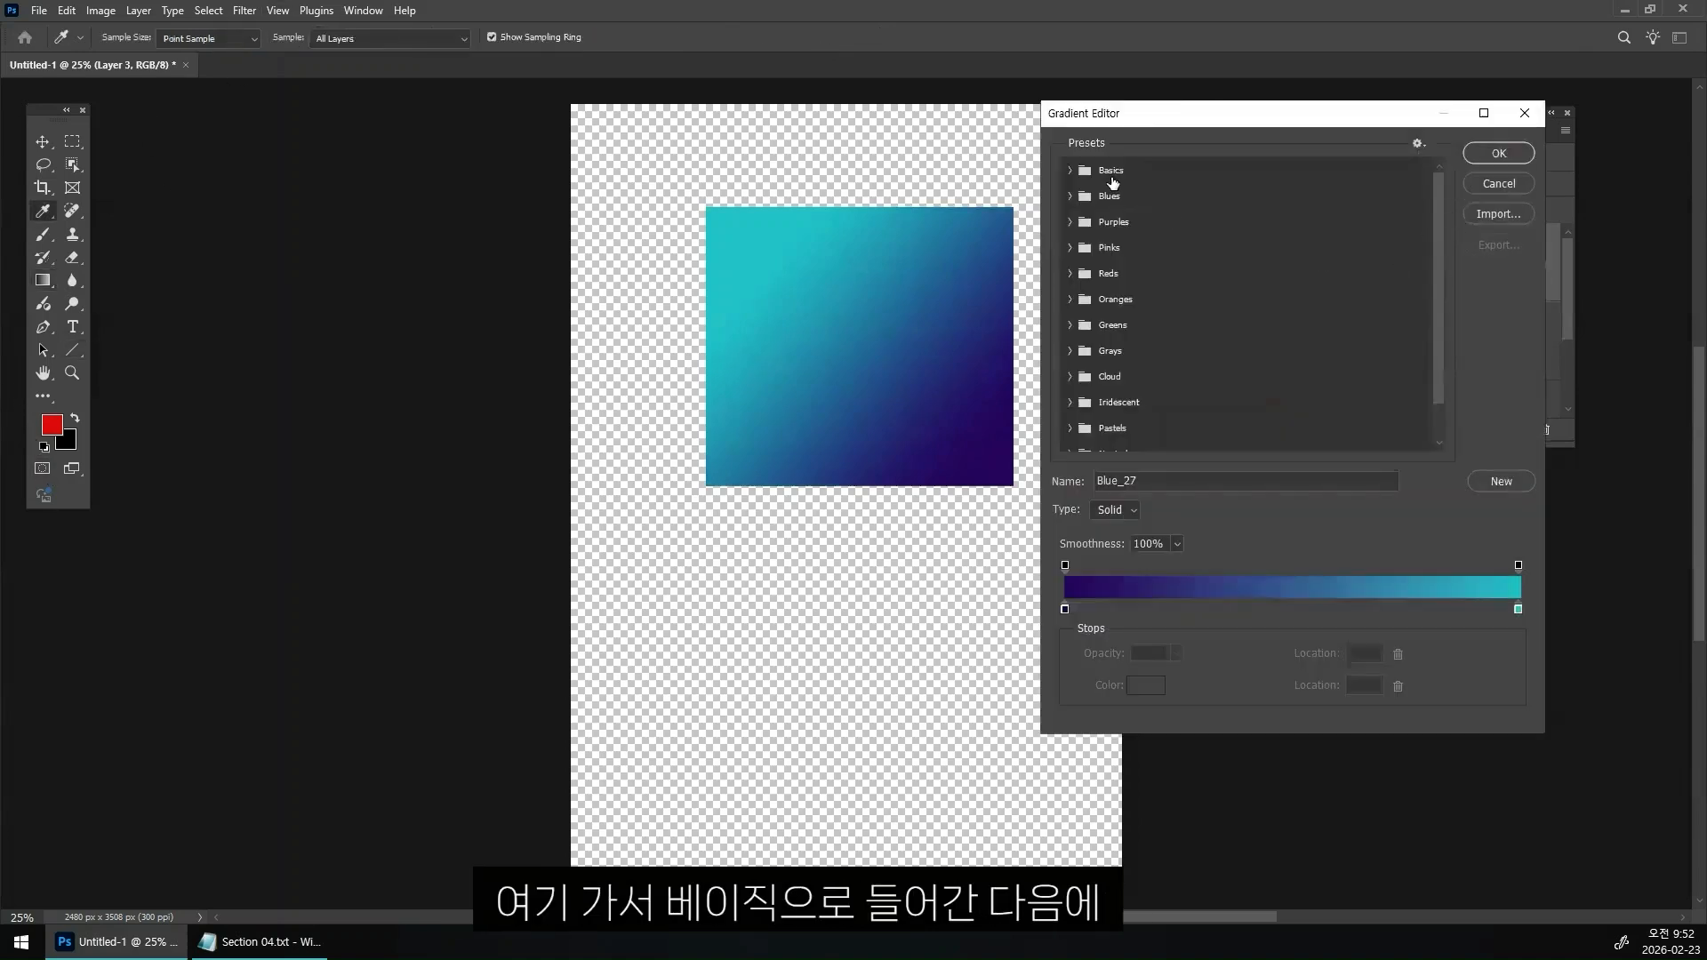
{"action": "left_click", "coordinate": [1071, 173]}
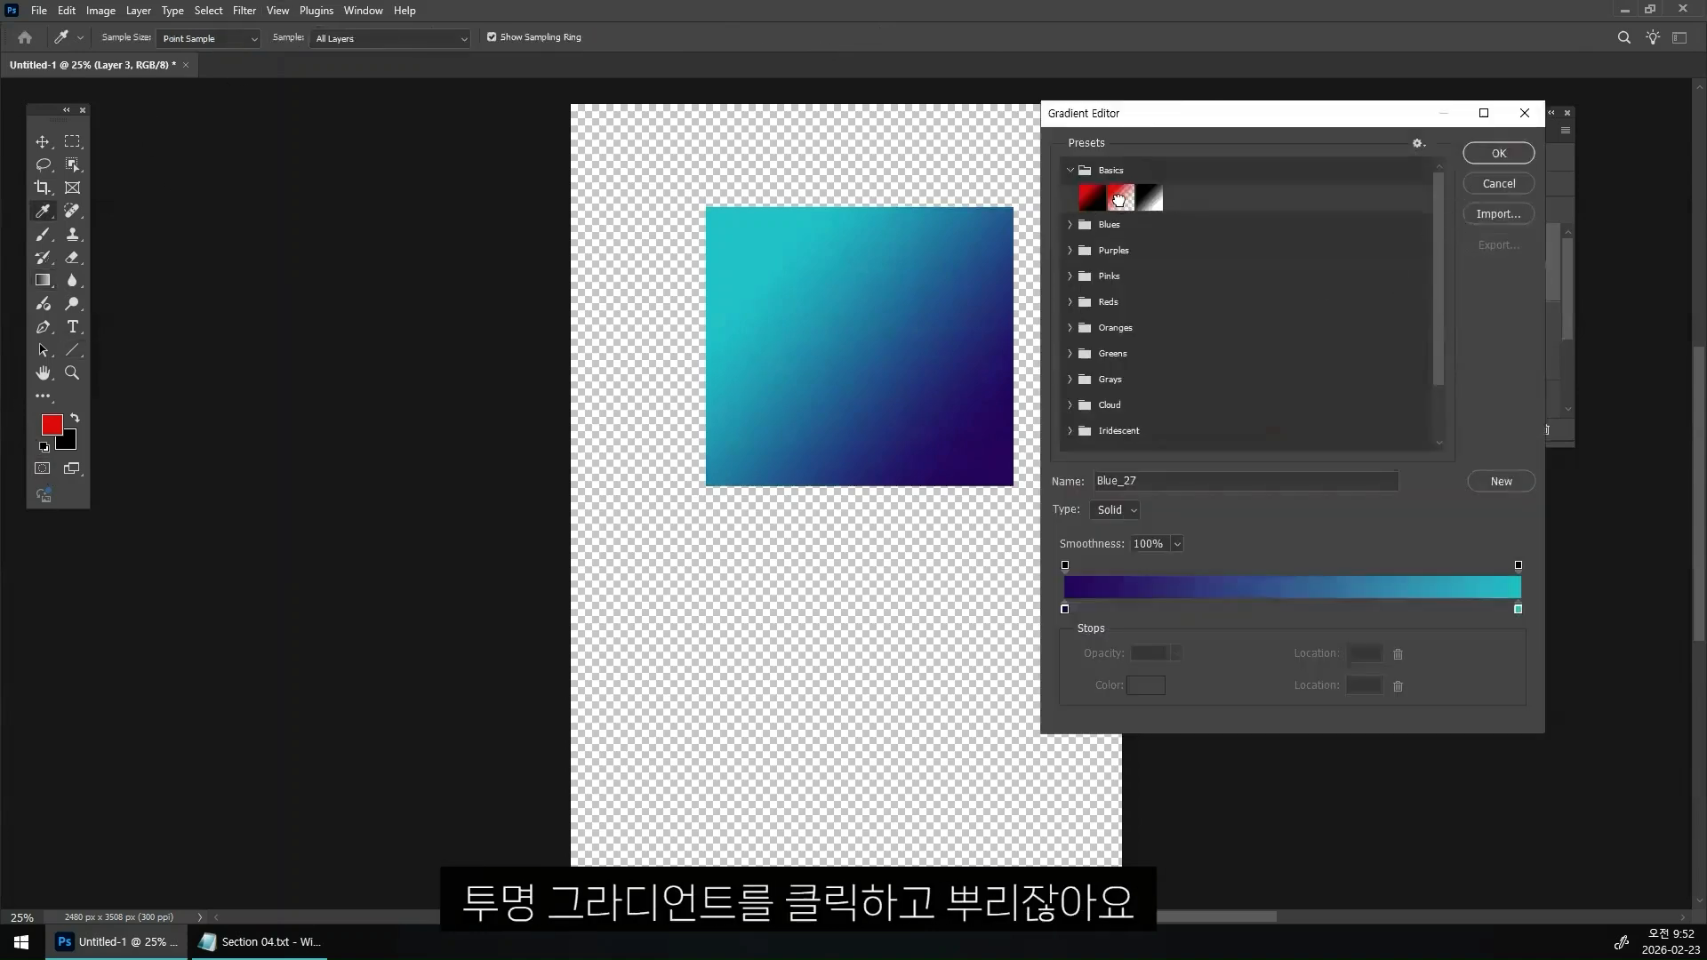
{"action": "left_click", "coordinate": [1121, 197]}
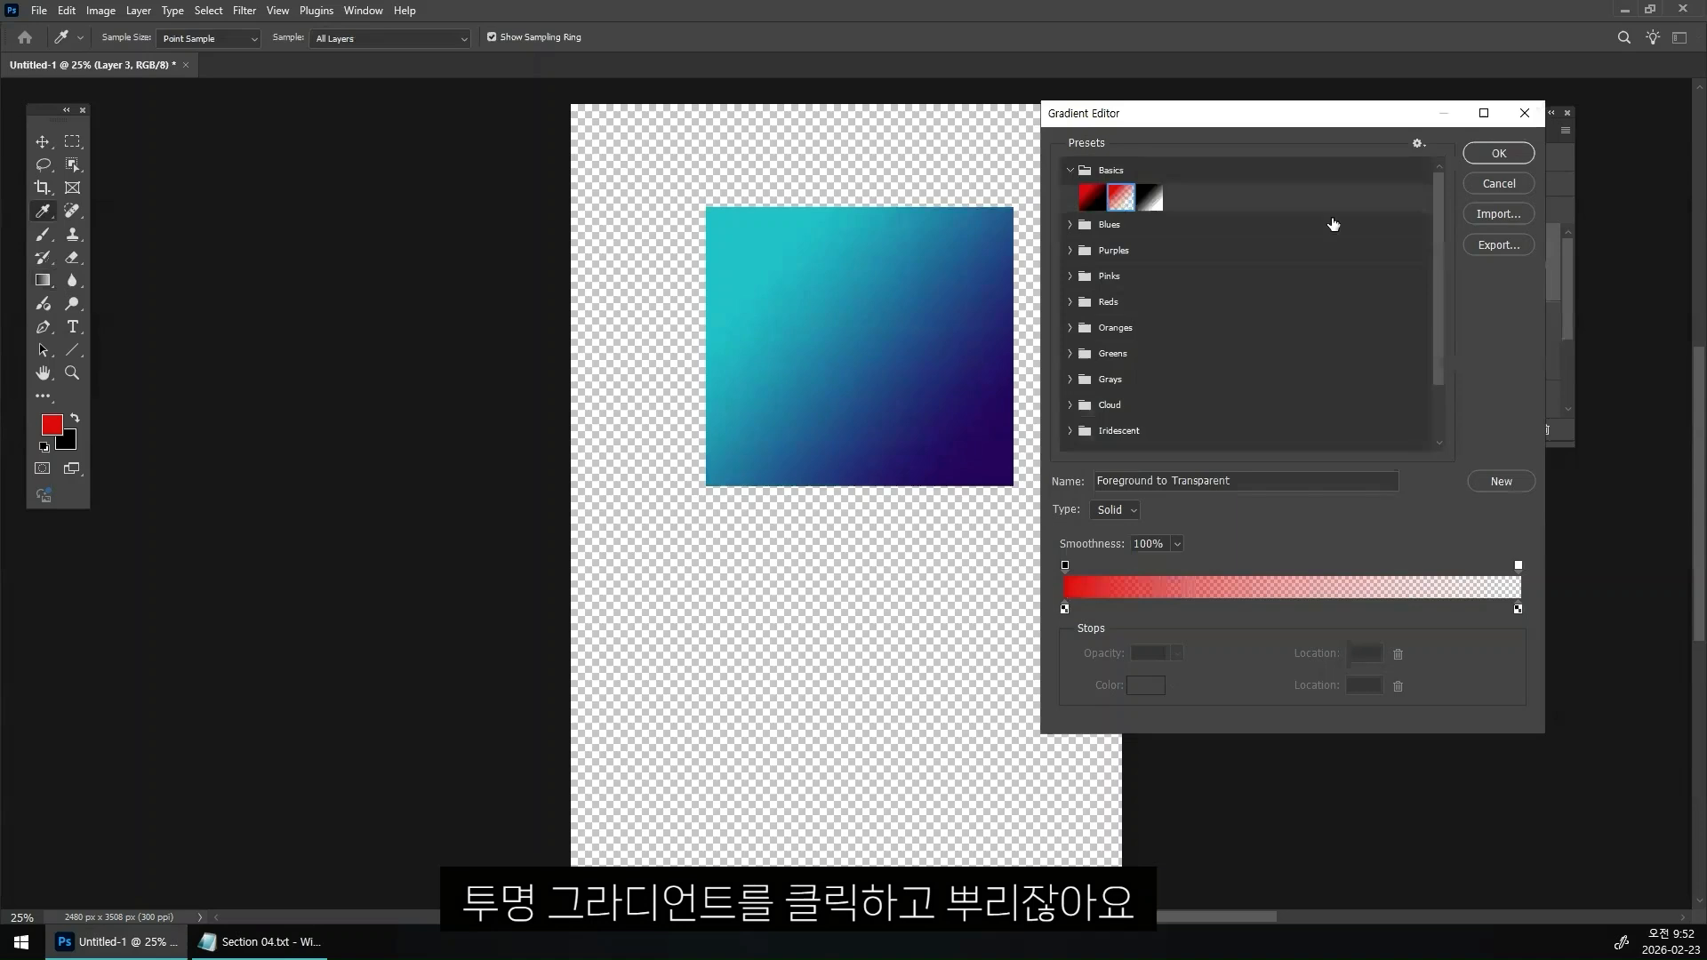
{"action": "left_click", "coordinate": [1482, 152]}
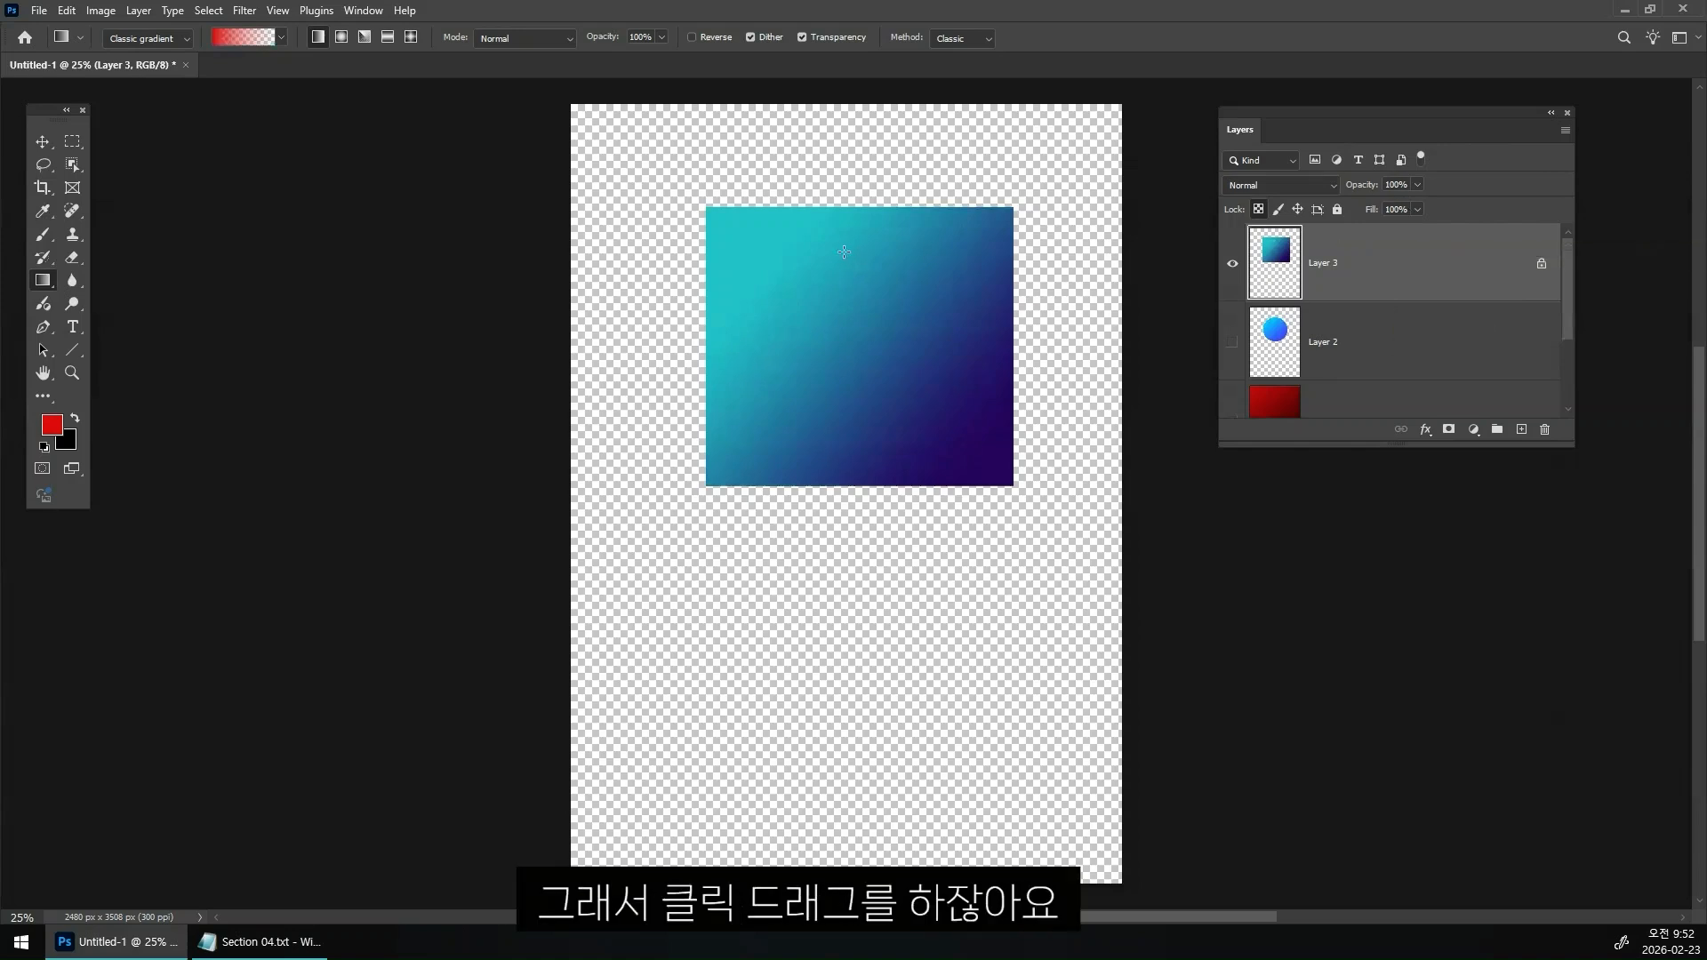
- Try the red-to-transparent gradient downward over the locked rectangle on Layer 3, and undo it
{"action": "left_click_drag", "start_coordinate": [855, 379], "coordinate": [855, 382]}
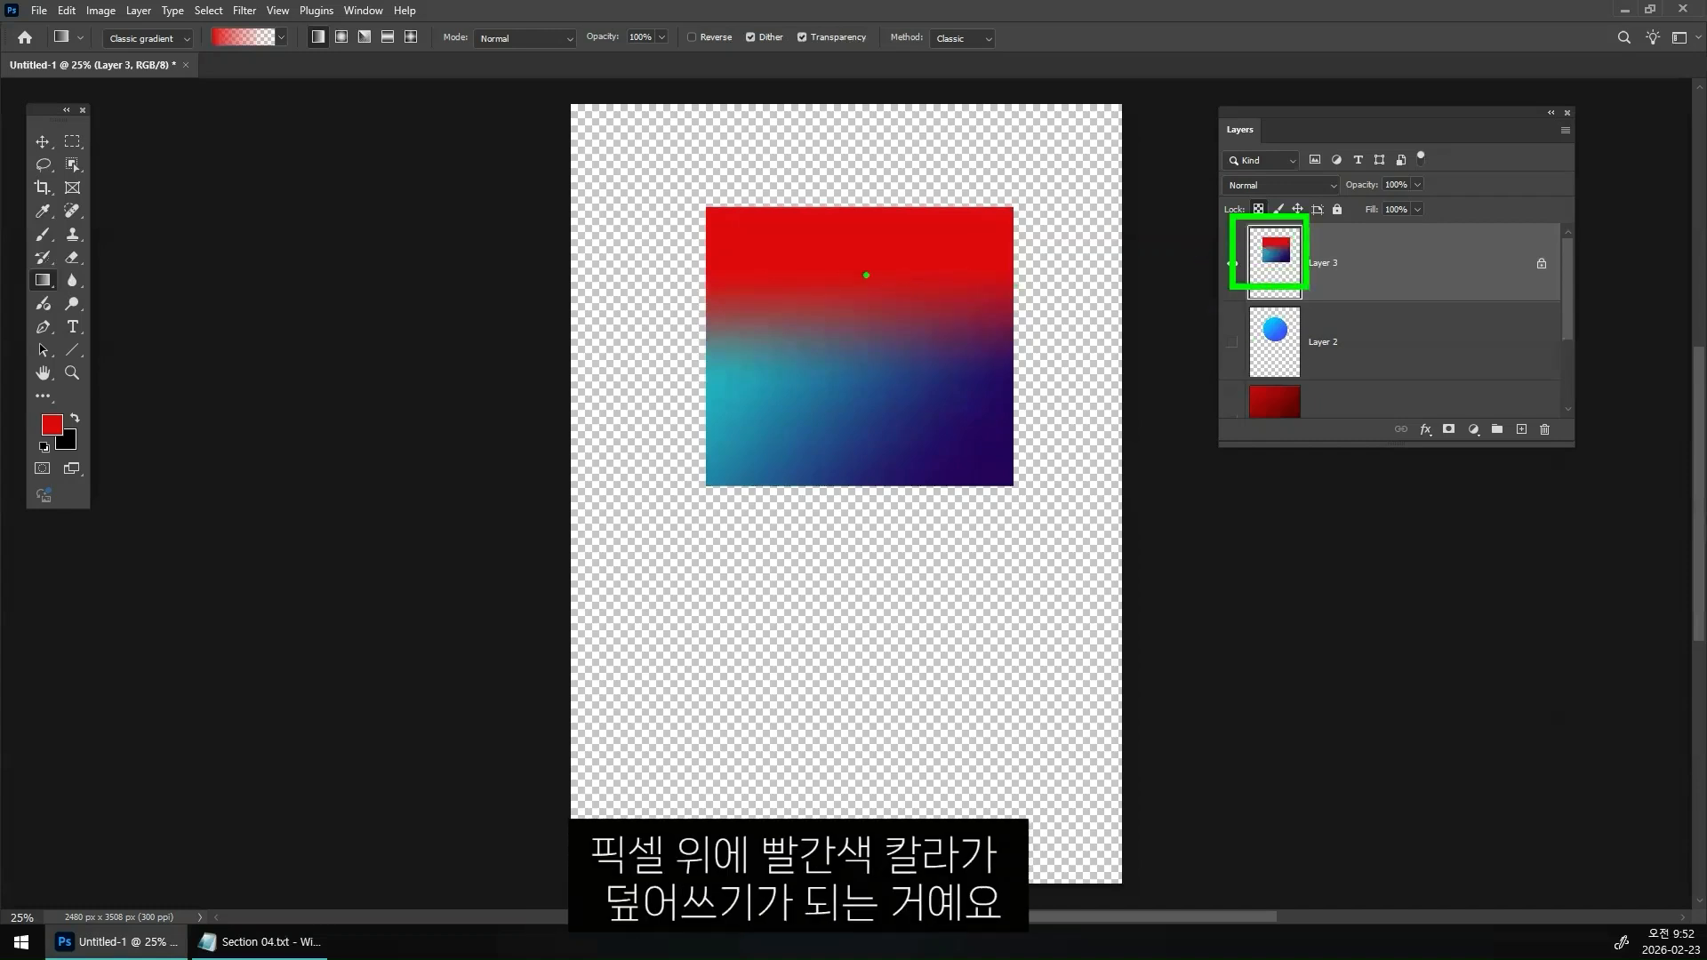
{"action": "mouse_move", "coordinate": [917, 304]}
{"action": "left_mouse_down"}
{"action": "mouse_move", "coordinate": [985, 293]}
{"action": "mouse_move", "coordinate": [954, 281]}
{"action": "left_mouse_up"}
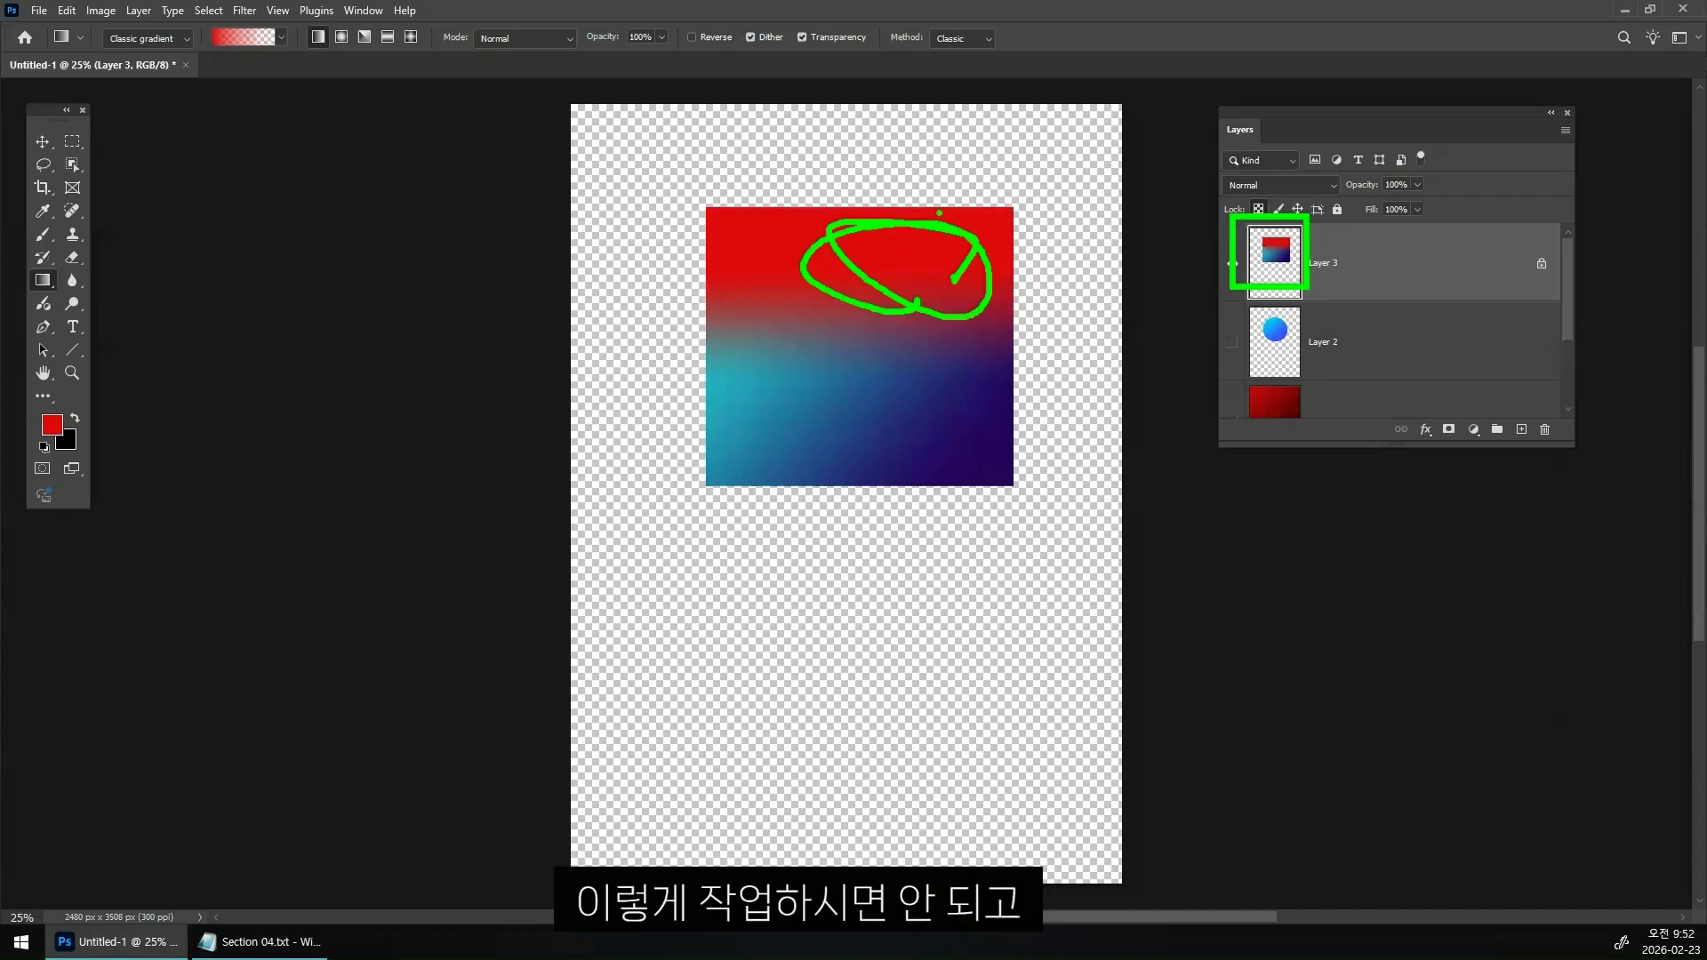
{"action": "key", "text": "Escape"}
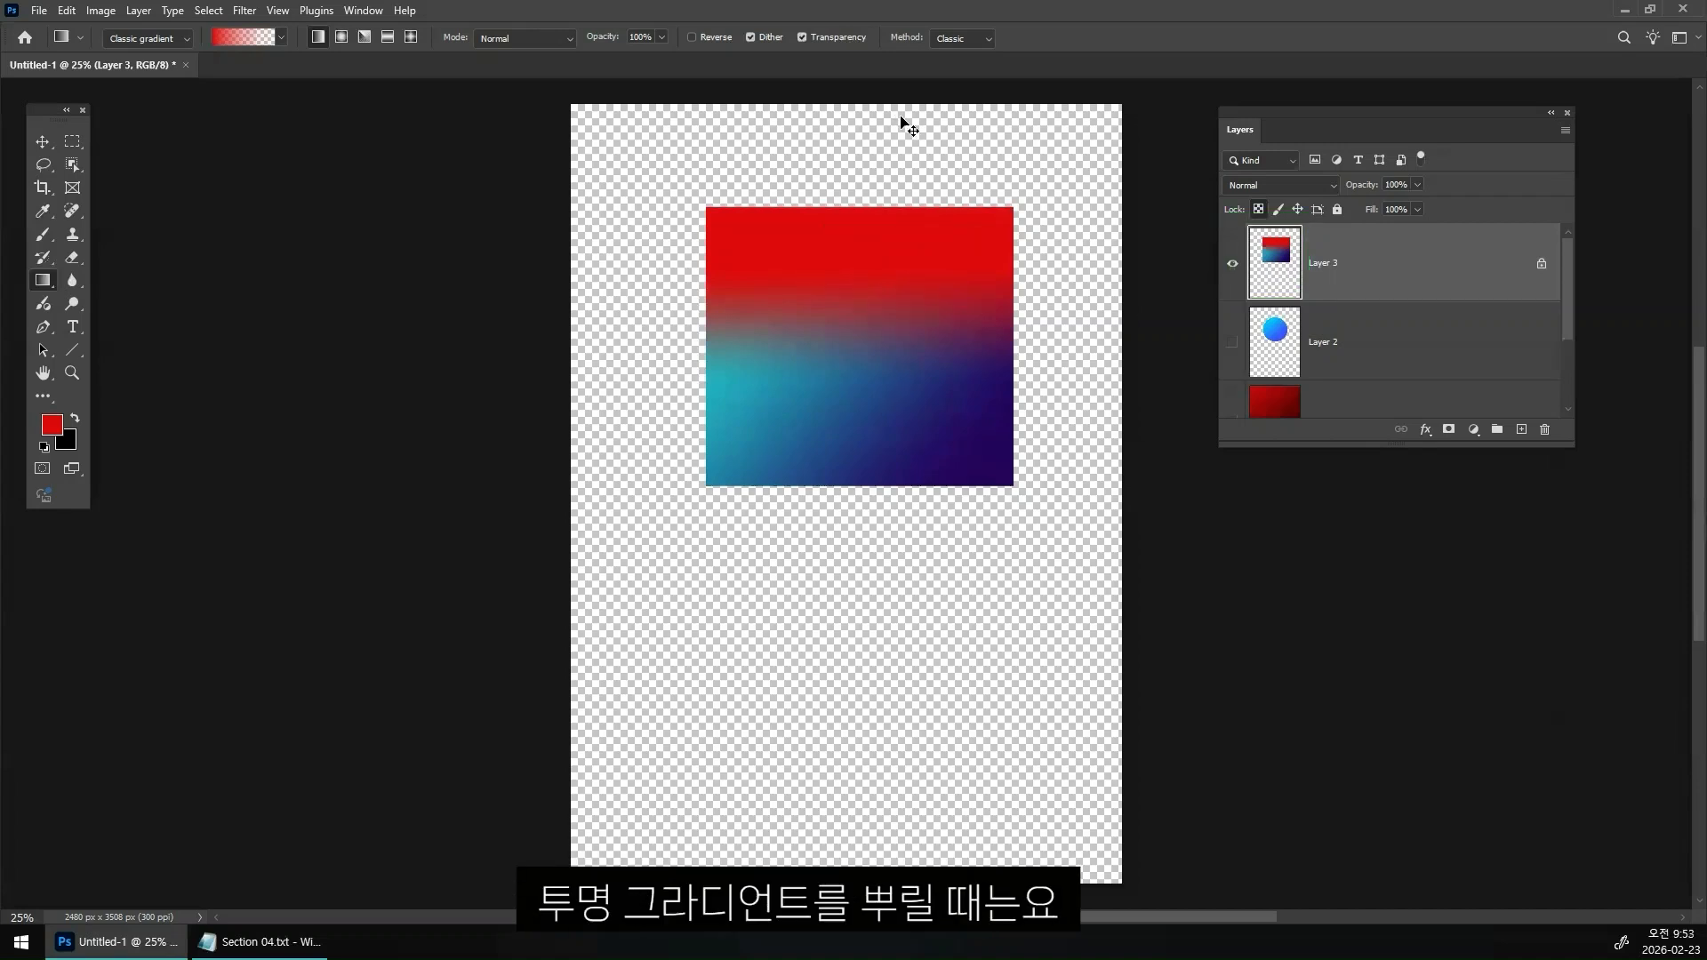
{"action": "key", "text": "ctrl+z"}
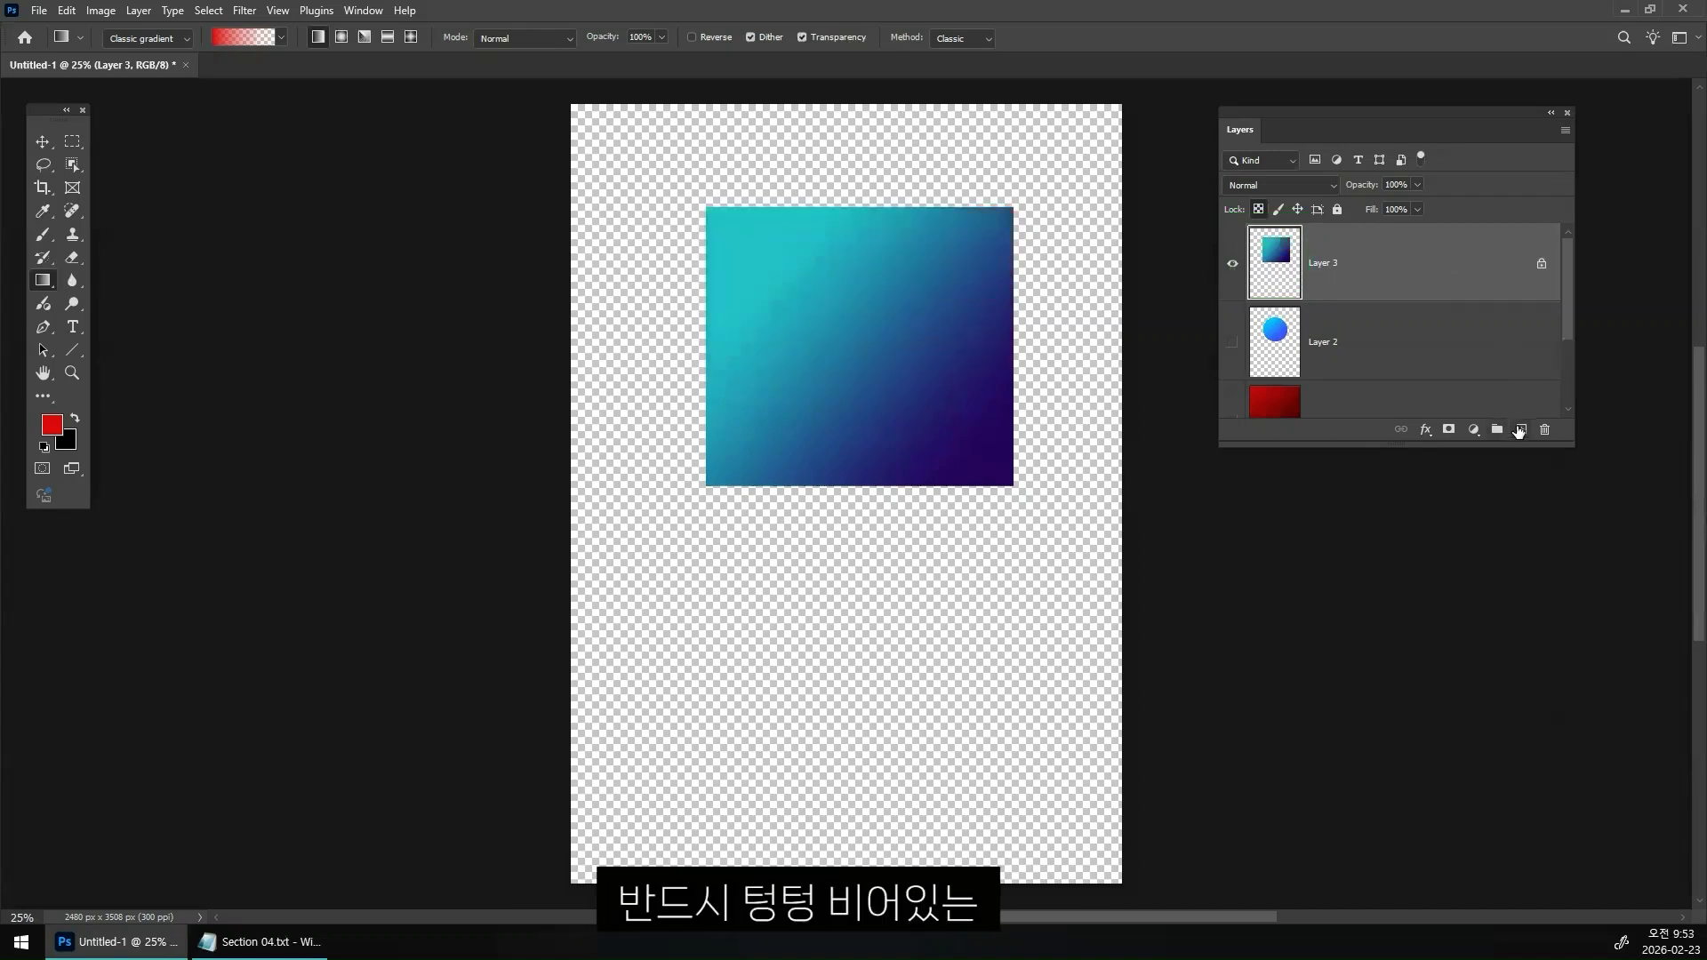
- Create a new empty layer above Layer 3 and hide Layer 3
{"action": "left_click", "coordinate": [1522, 430]}
{"action": "left_click", "coordinate": [1232, 342]}
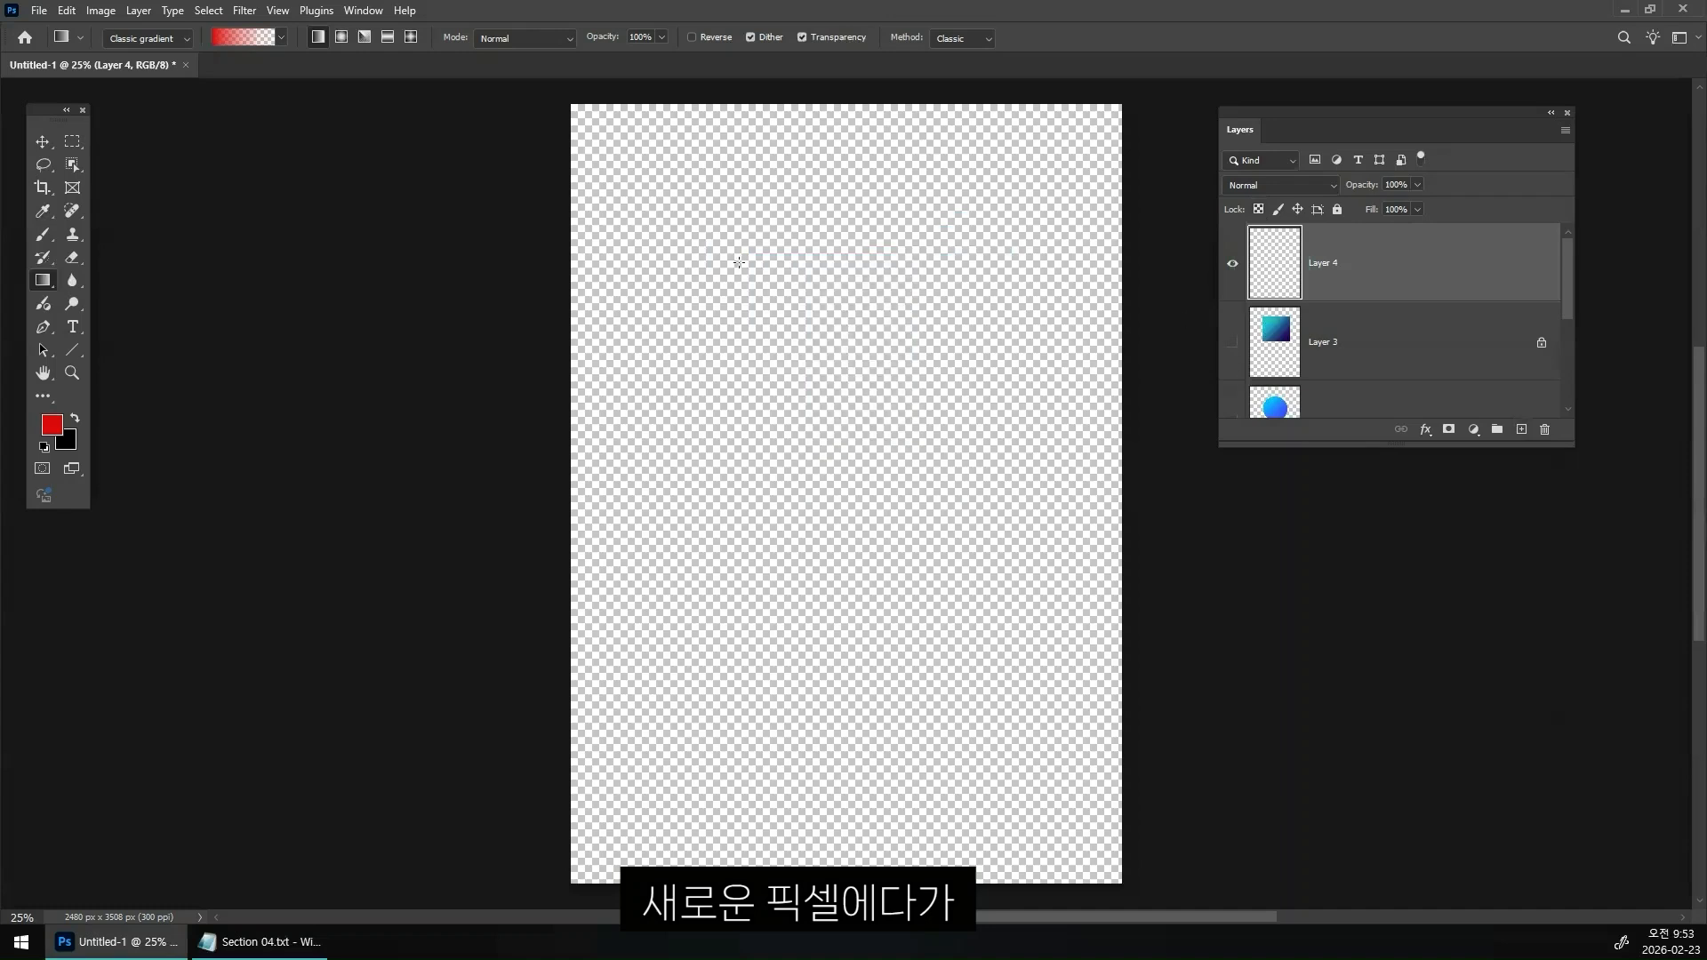
- Try the transparent gradient diagonally across the whole empty layer from upper left to lower right, and undo it
{"action": "left_click_drag", "start_coordinate": [692, 221], "coordinate": [932, 455]}
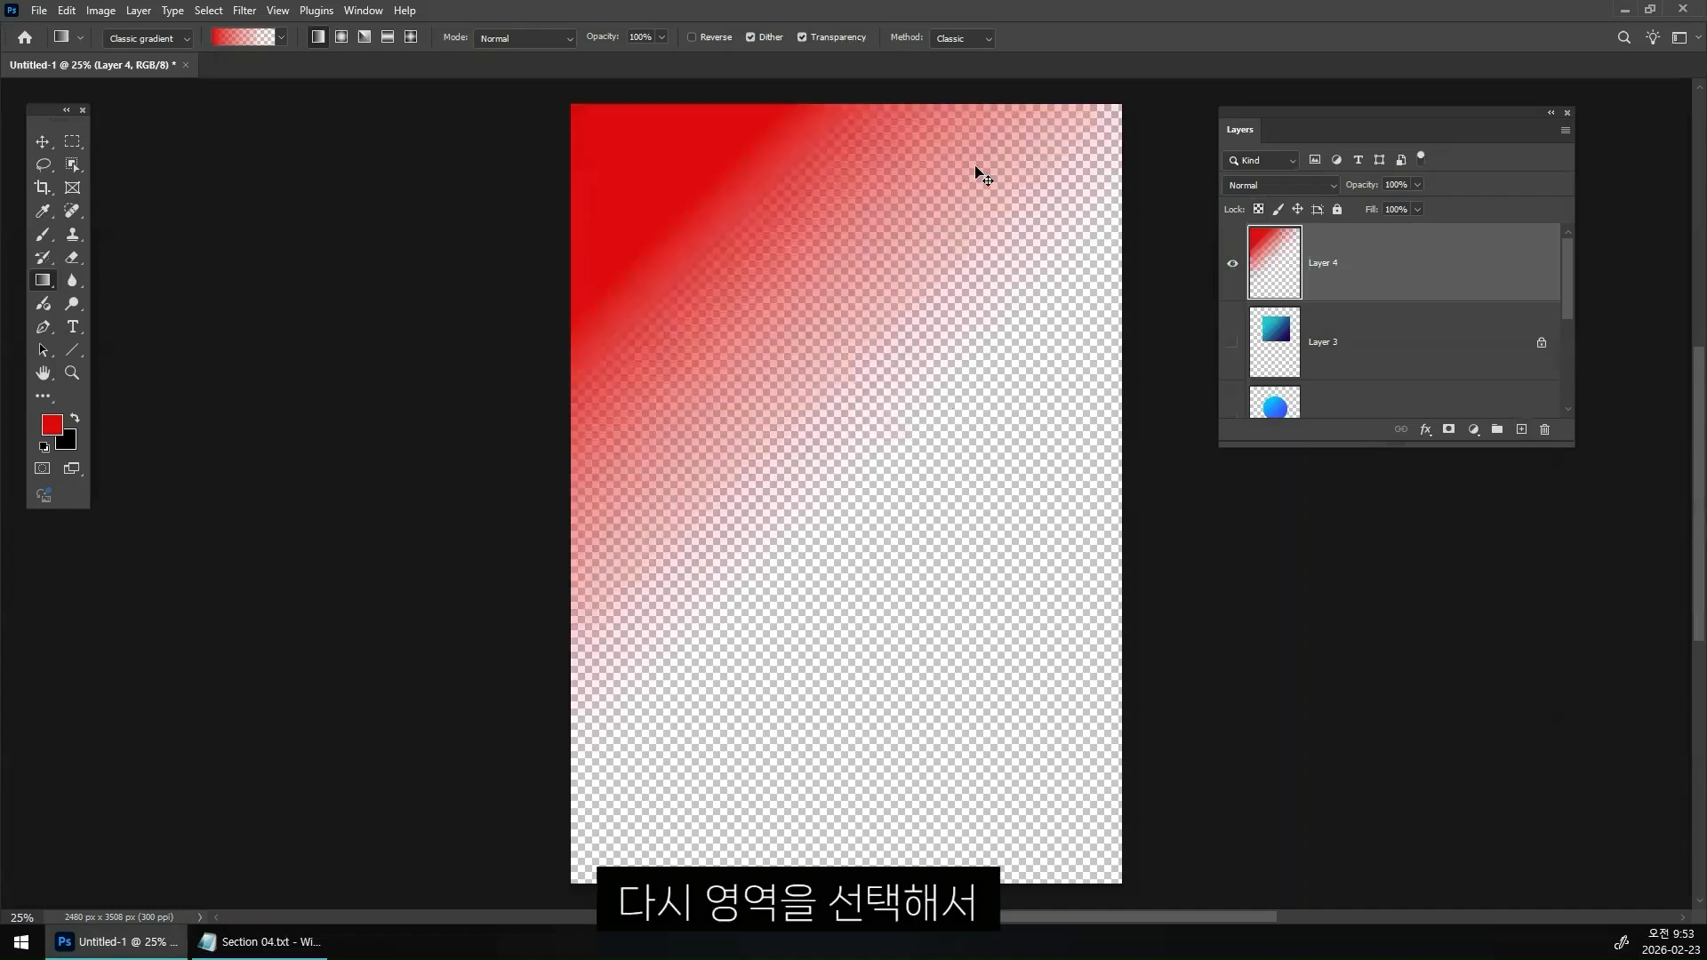
{"action": "key", "text": "ctrl+z"}
- Select a rectangular area in the upper half of the canvas, fill it with a slightly tilted downward red-to-transparent gradient, and deselect
{"action": "left_click", "coordinate": [71, 141]}
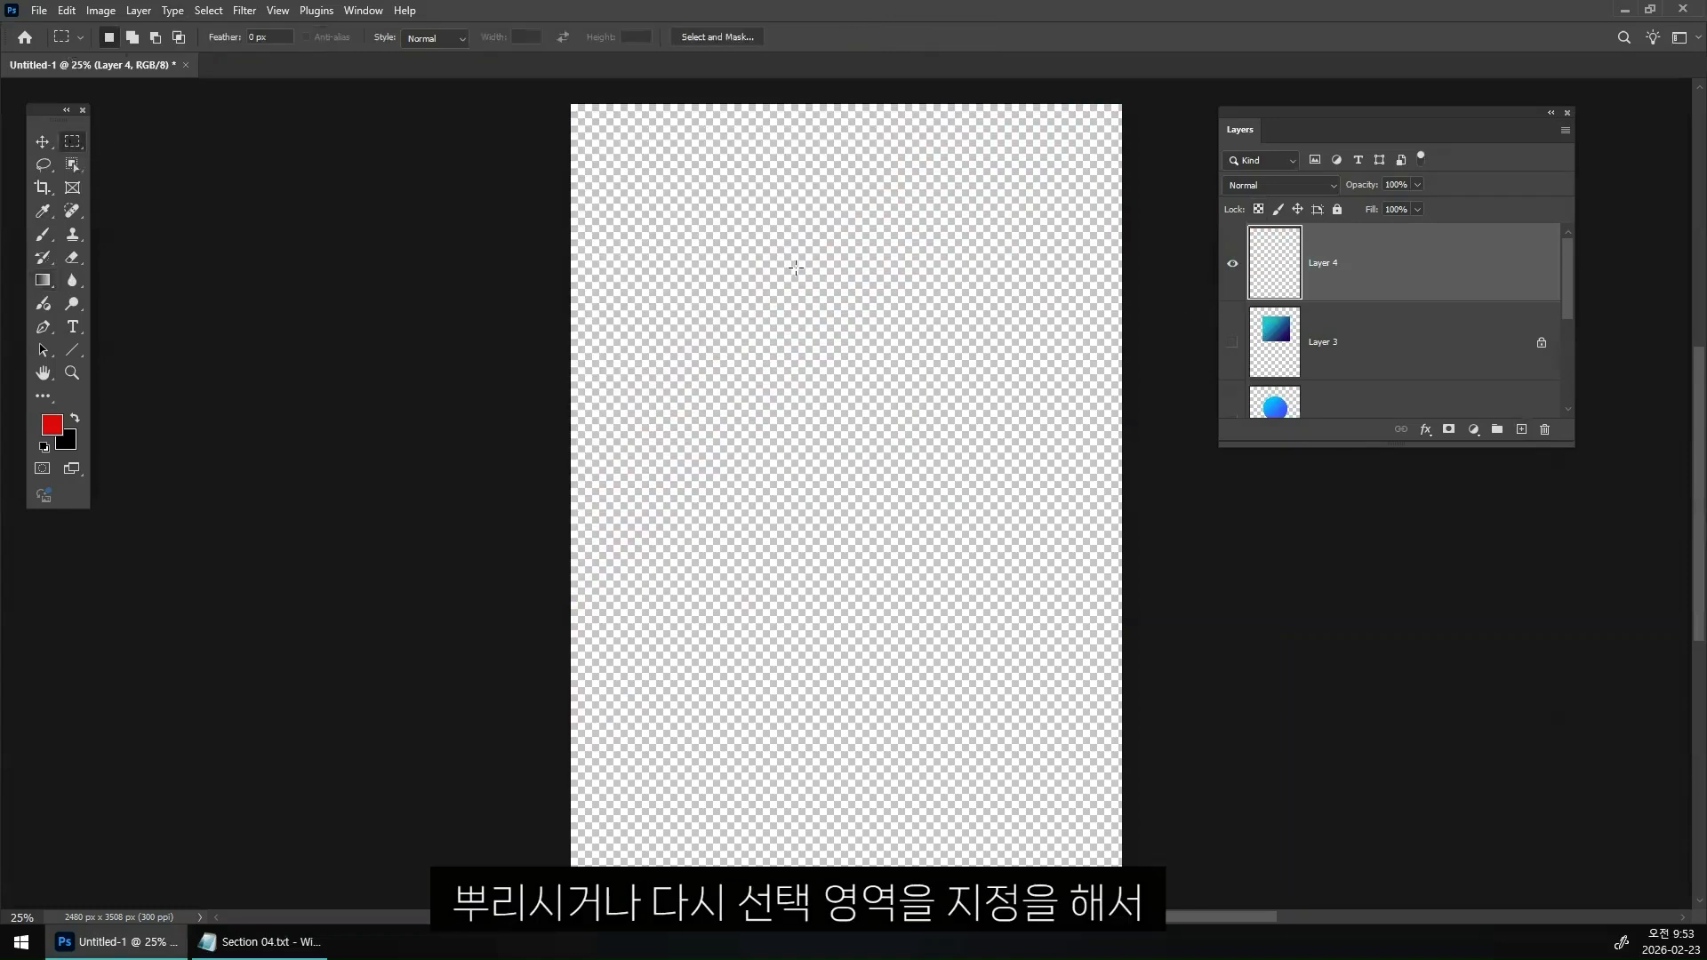
{"action": "left_click_drag", "start_coordinate": [728, 248], "coordinate": [1007, 511]}
{"action": "left_click", "coordinate": [42, 278]}
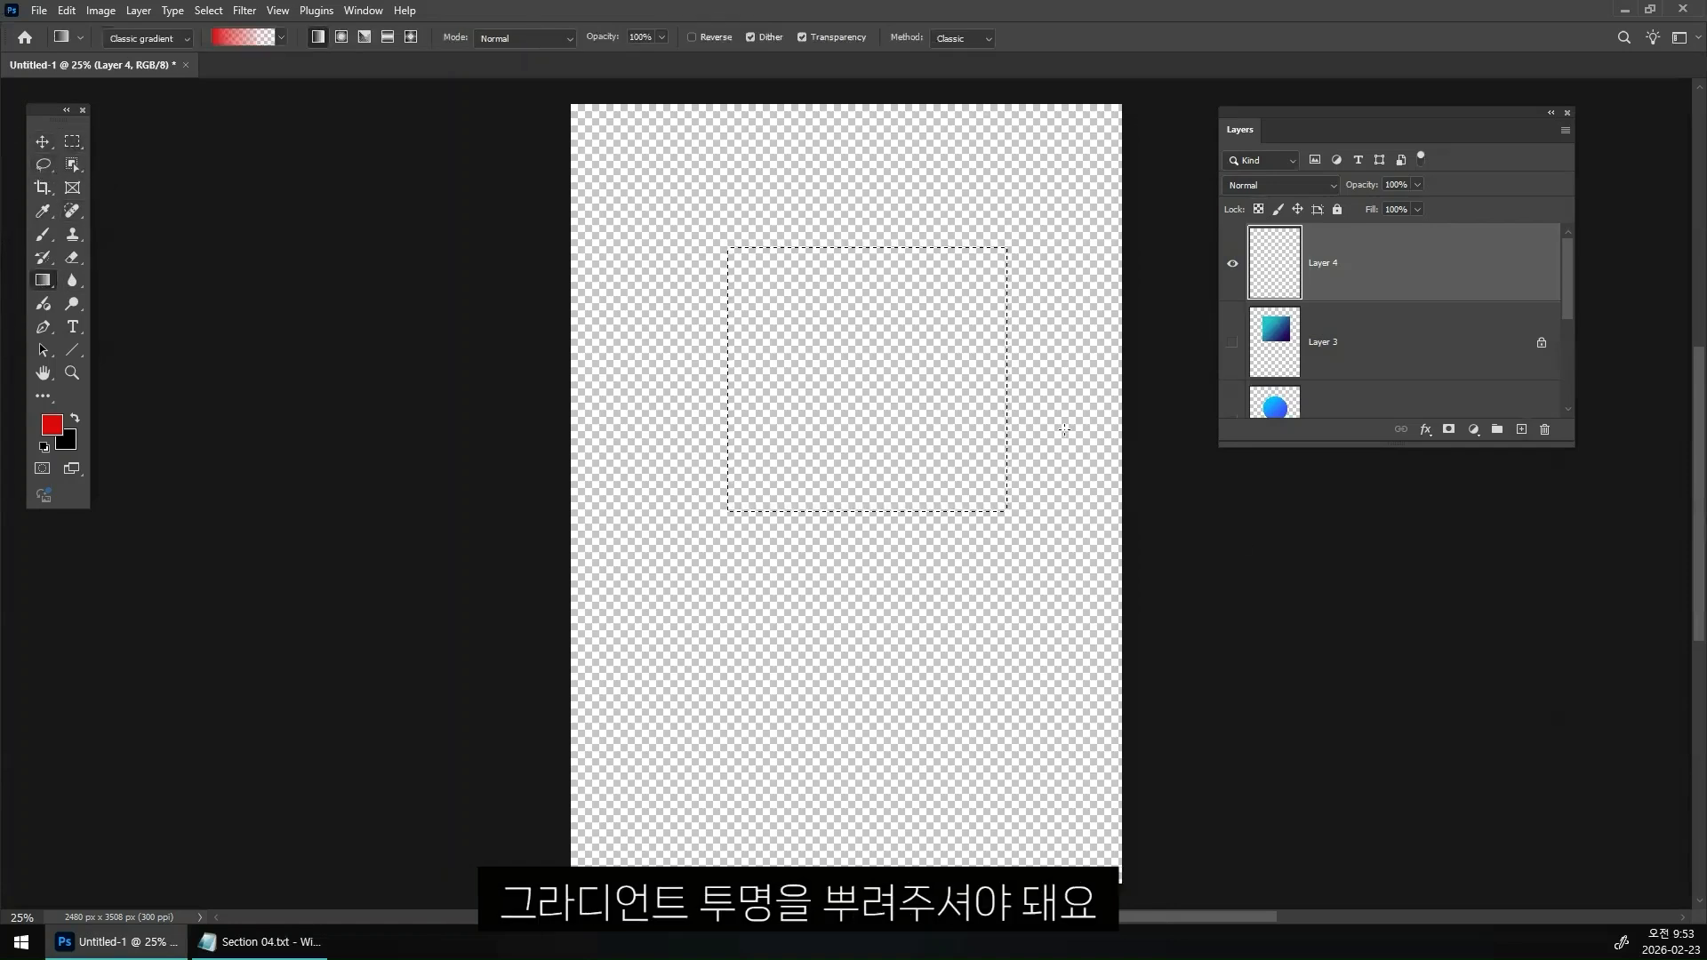
{"action": "left_click_drag", "start_coordinate": [963, 354], "coordinate": [1020, 474]}
{"action": "key", "text": "ctrl+z"}
{"action": "left_click_drag", "start_coordinate": [805, 295], "coordinate": [836, 407]}
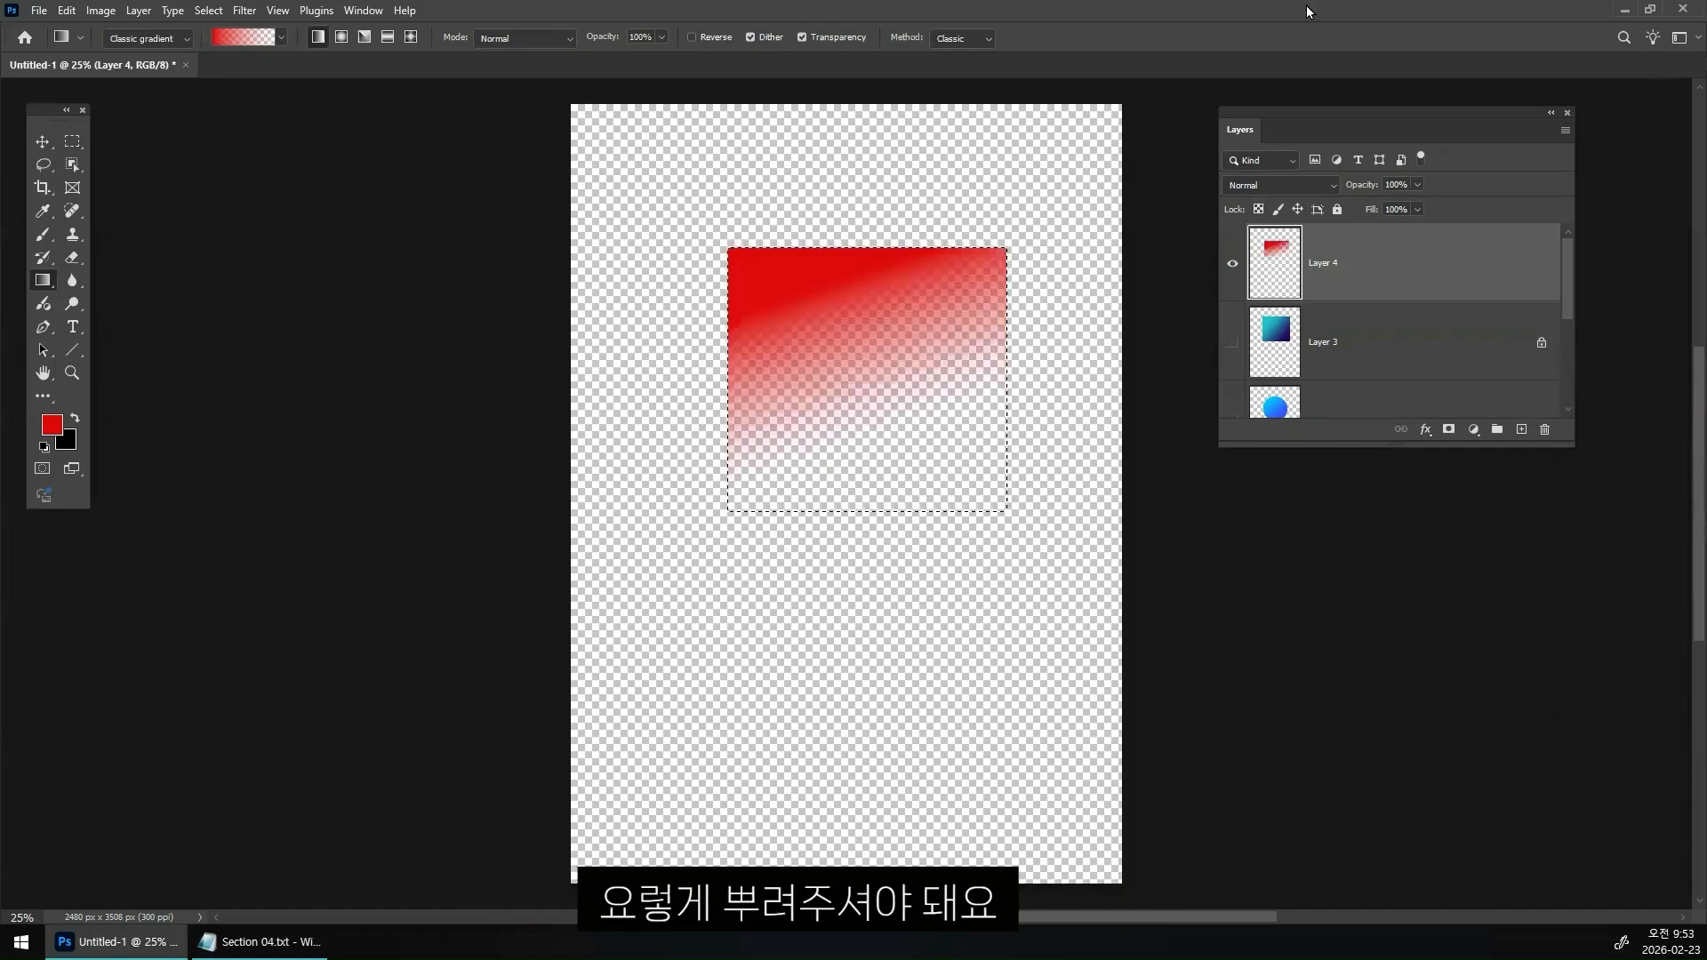
{"action": "key", "text": "ctrl+d"}
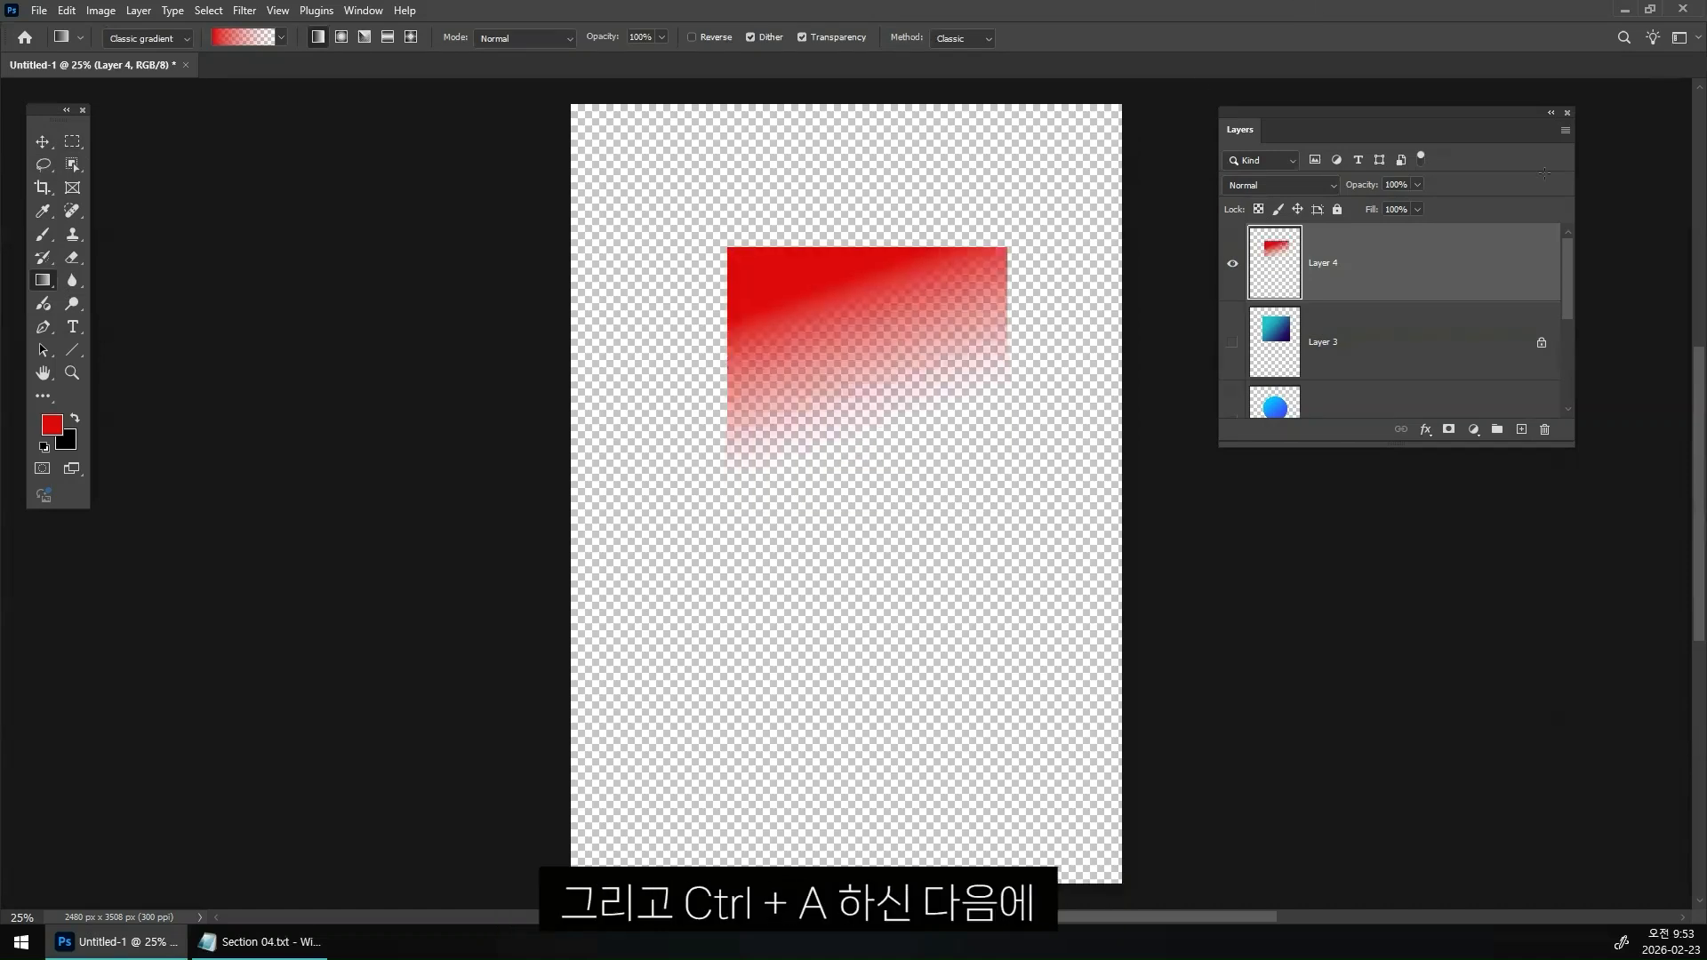
- Lock the transparent pixels of Layer 4 and examine the CMYK colour of the transparent gradient's start colour stop
{"action": "left_click", "coordinate": [1258, 209]}
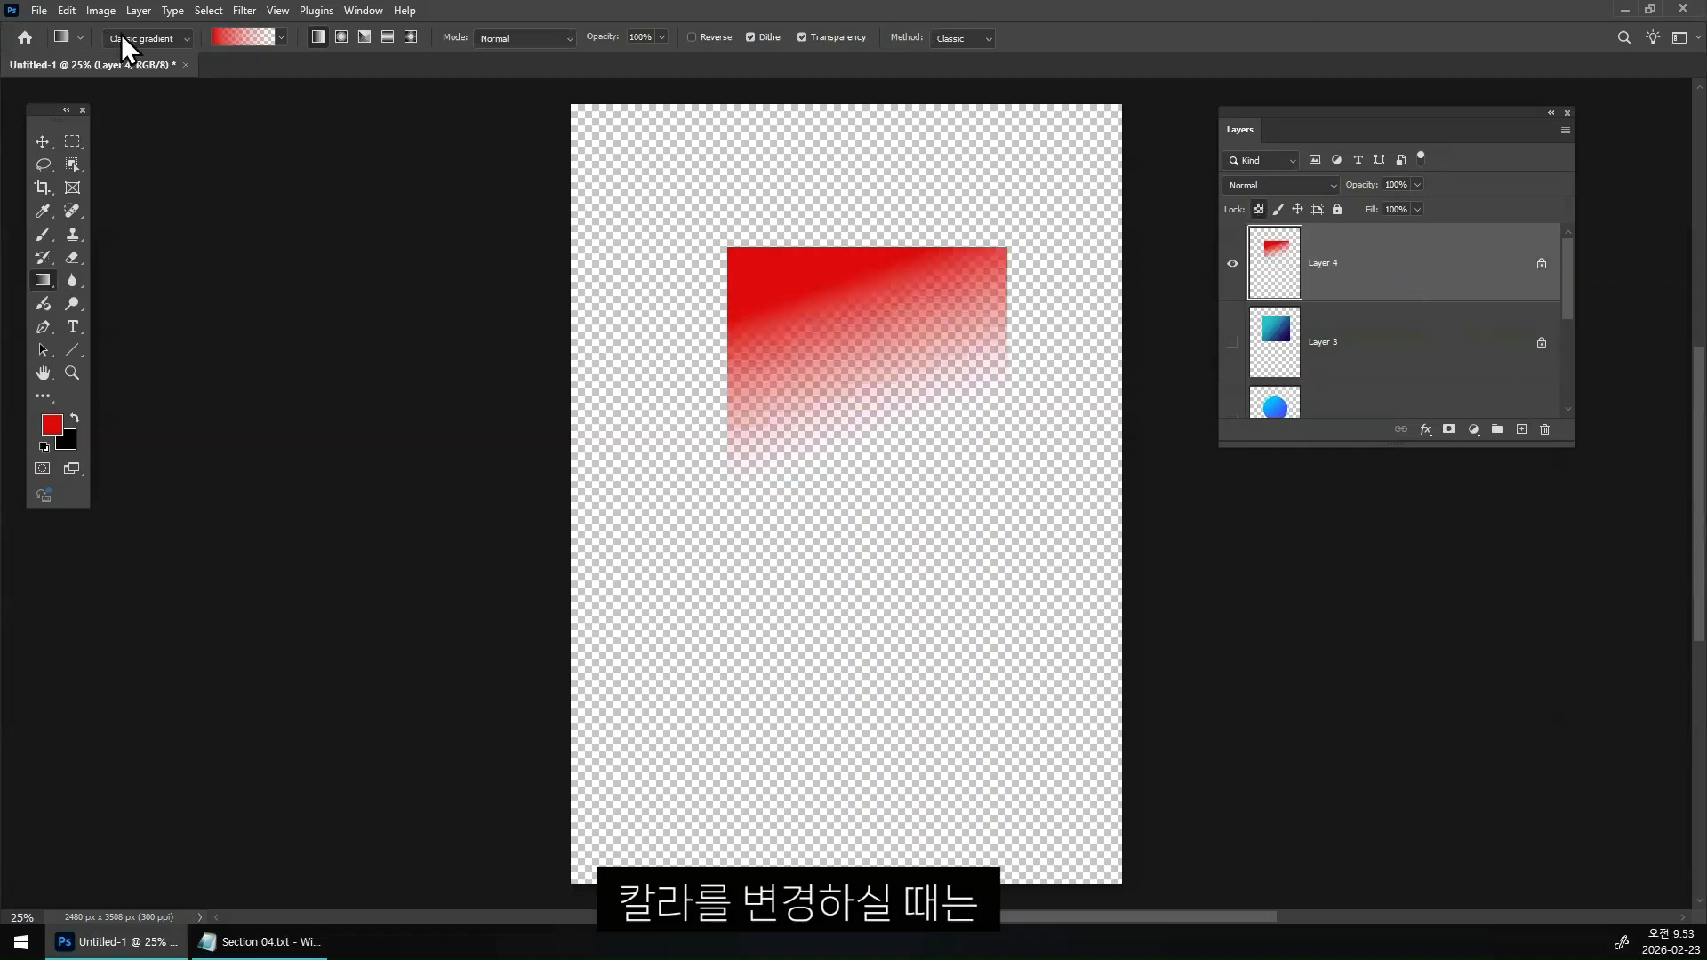
{"action": "left_click", "coordinate": [245, 33]}
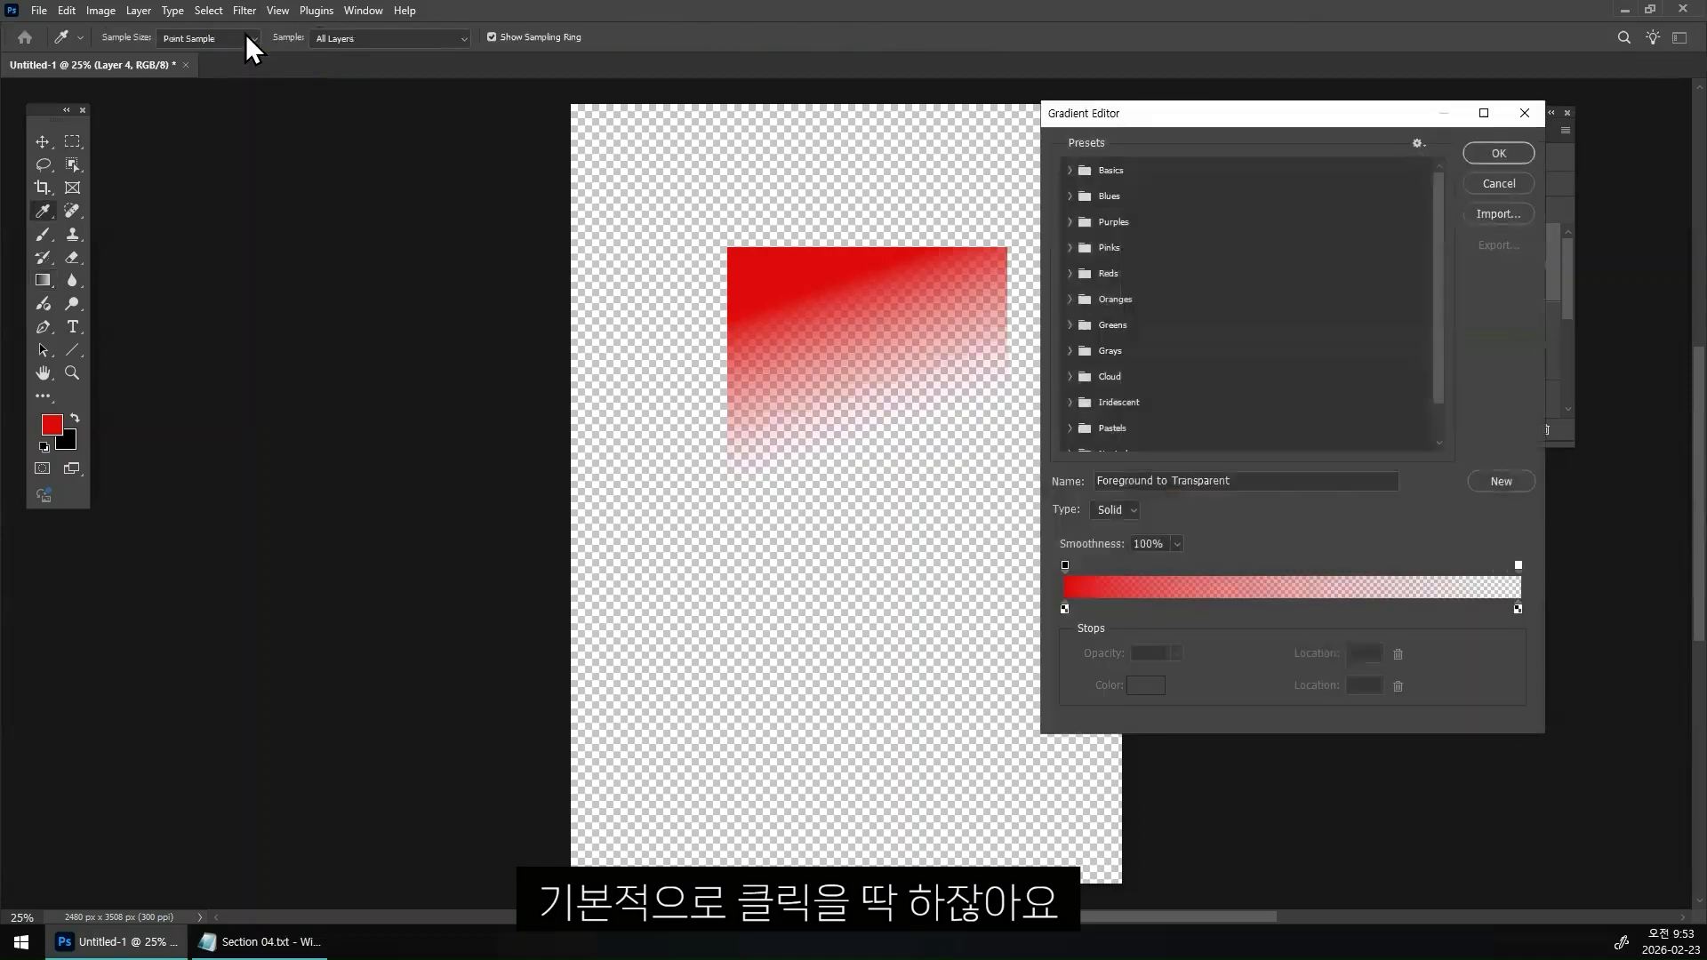
{"action": "left_click", "coordinate": [1065, 609]}
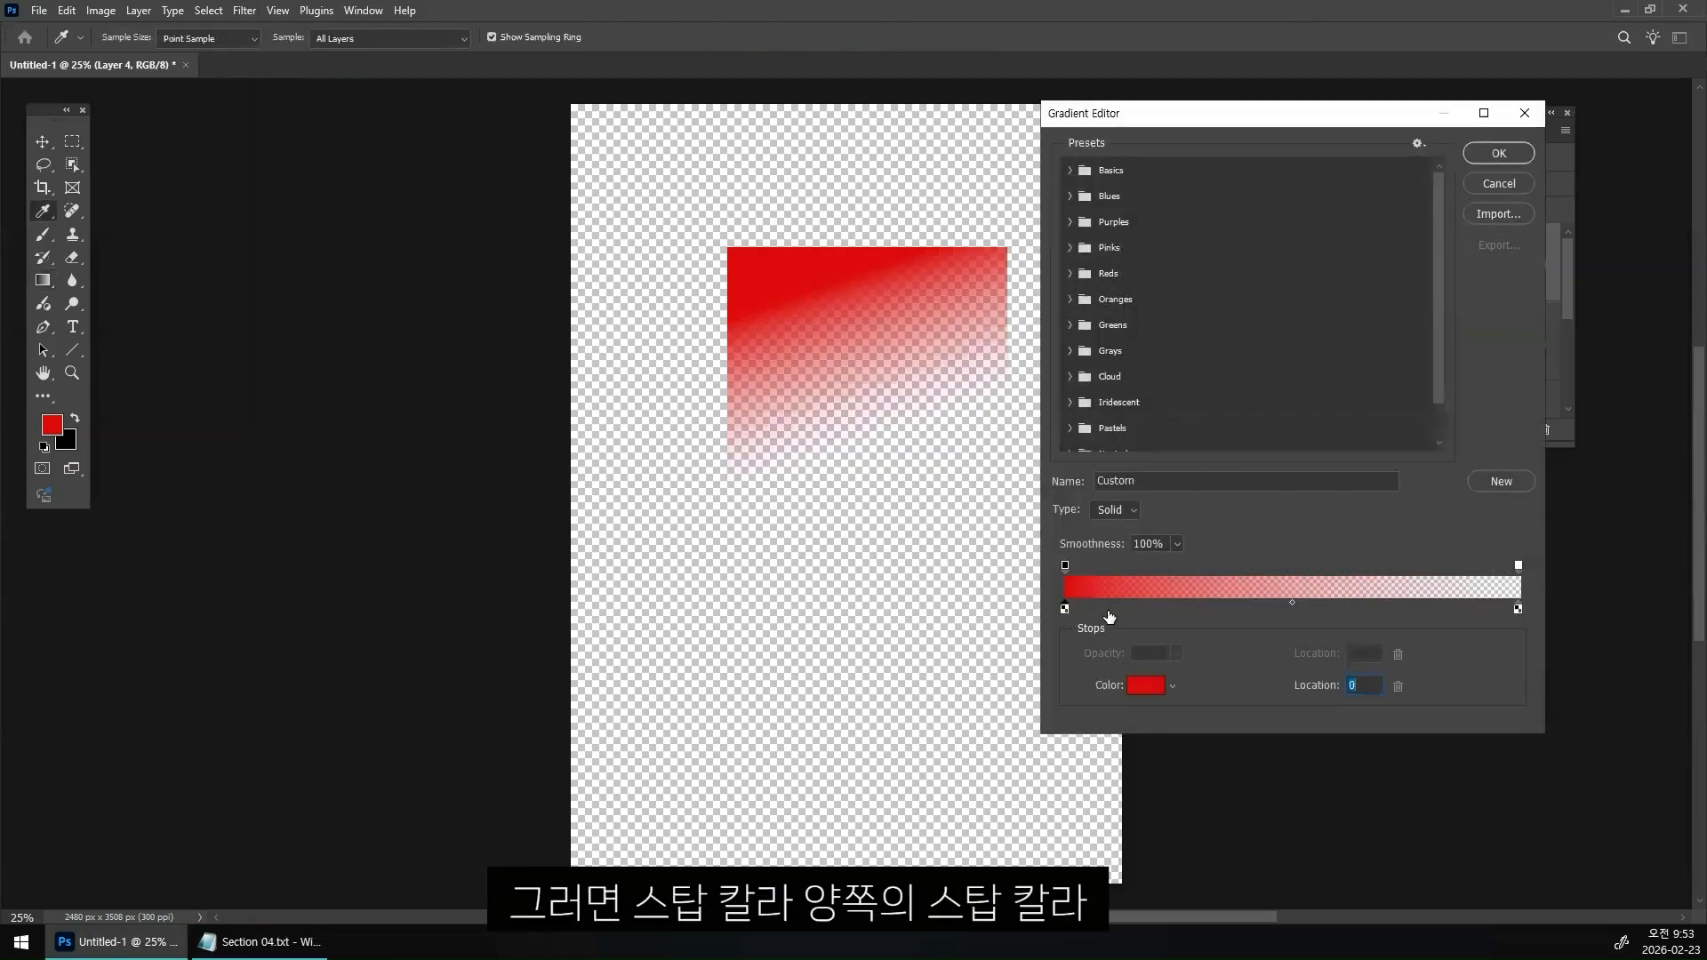
{"action": "mouse_move", "coordinate": [1062, 628]}
{"action": "left_mouse_down"}
{"action": "mouse_move", "coordinate": [1042, 657]}
{"action": "mouse_move", "coordinate": [1041, 635]}
{"action": "mouse_move", "coordinate": [1077, 619]}
{"action": "mouse_move", "coordinate": [1099, 654]}
{"action": "left_mouse_up"}
{"action": "mouse_move", "coordinate": [1515, 620]}
{"action": "left_mouse_down"}
{"action": "mouse_move", "coordinate": [1517, 654]}
{"action": "mouse_move", "coordinate": [1536, 656]}
{"action": "mouse_move", "coordinate": [1535, 635]}
{"action": "mouse_move", "coordinate": [1515, 674]}
{"action": "left_mouse_up"}
{"action": "key", "text": "ctrl+z"}
{"action": "key", "text": "Escape"}
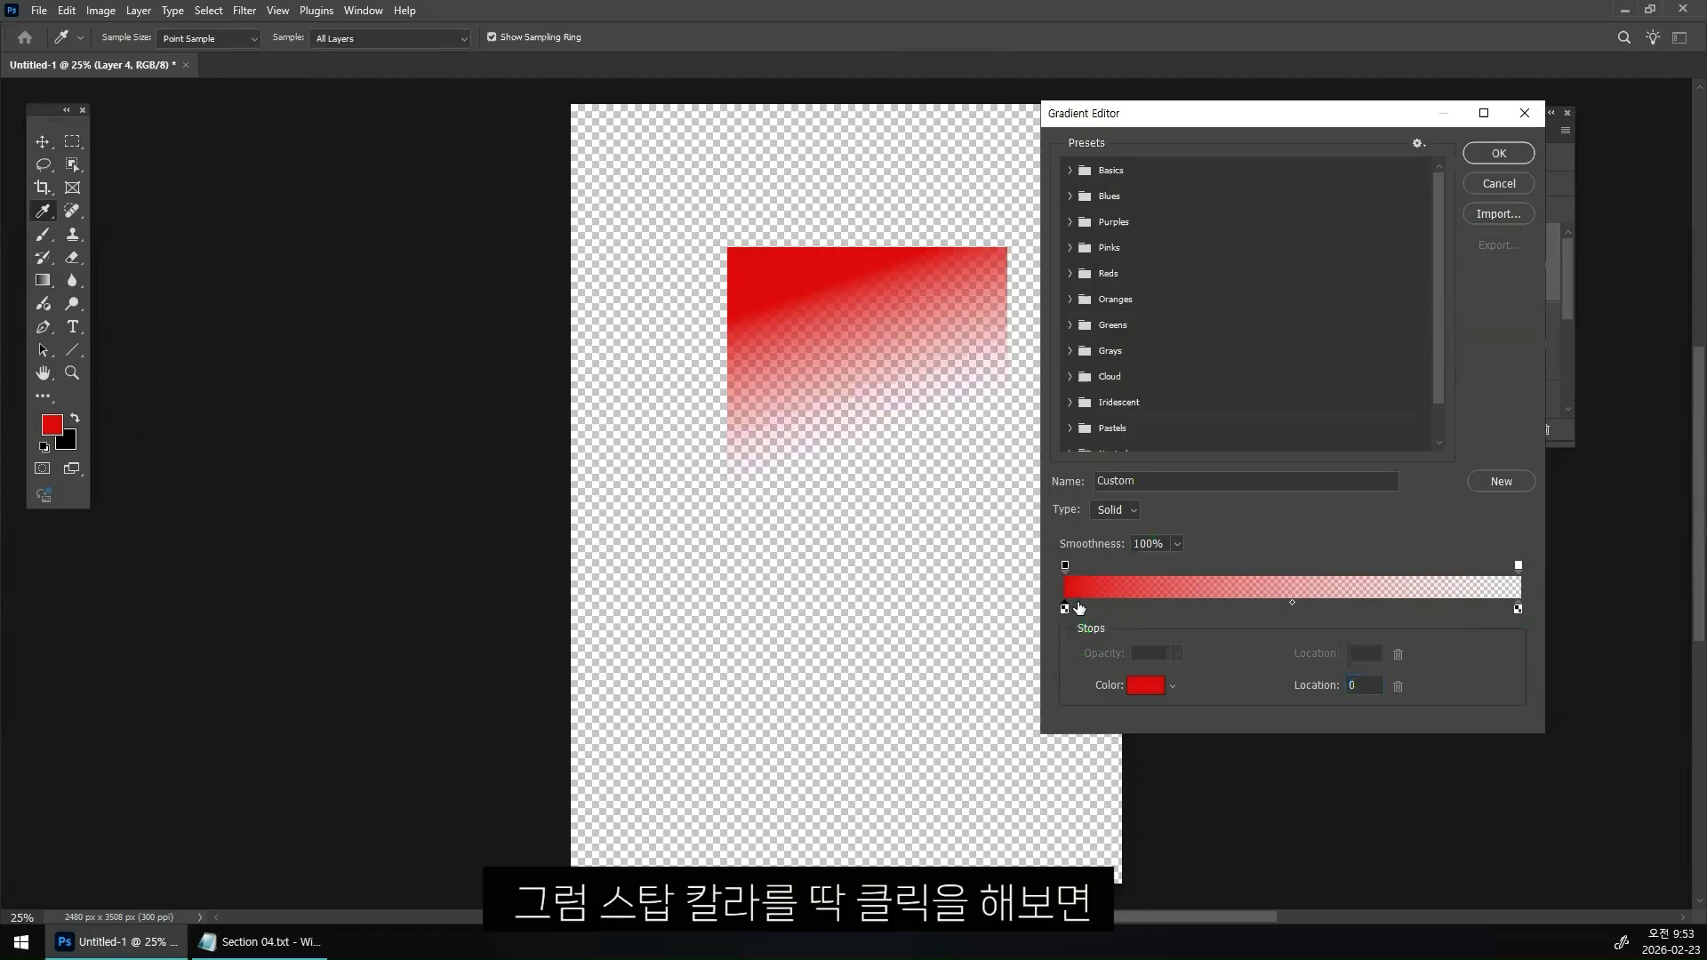
{"action": "left_click", "coordinate": [1146, 685]}
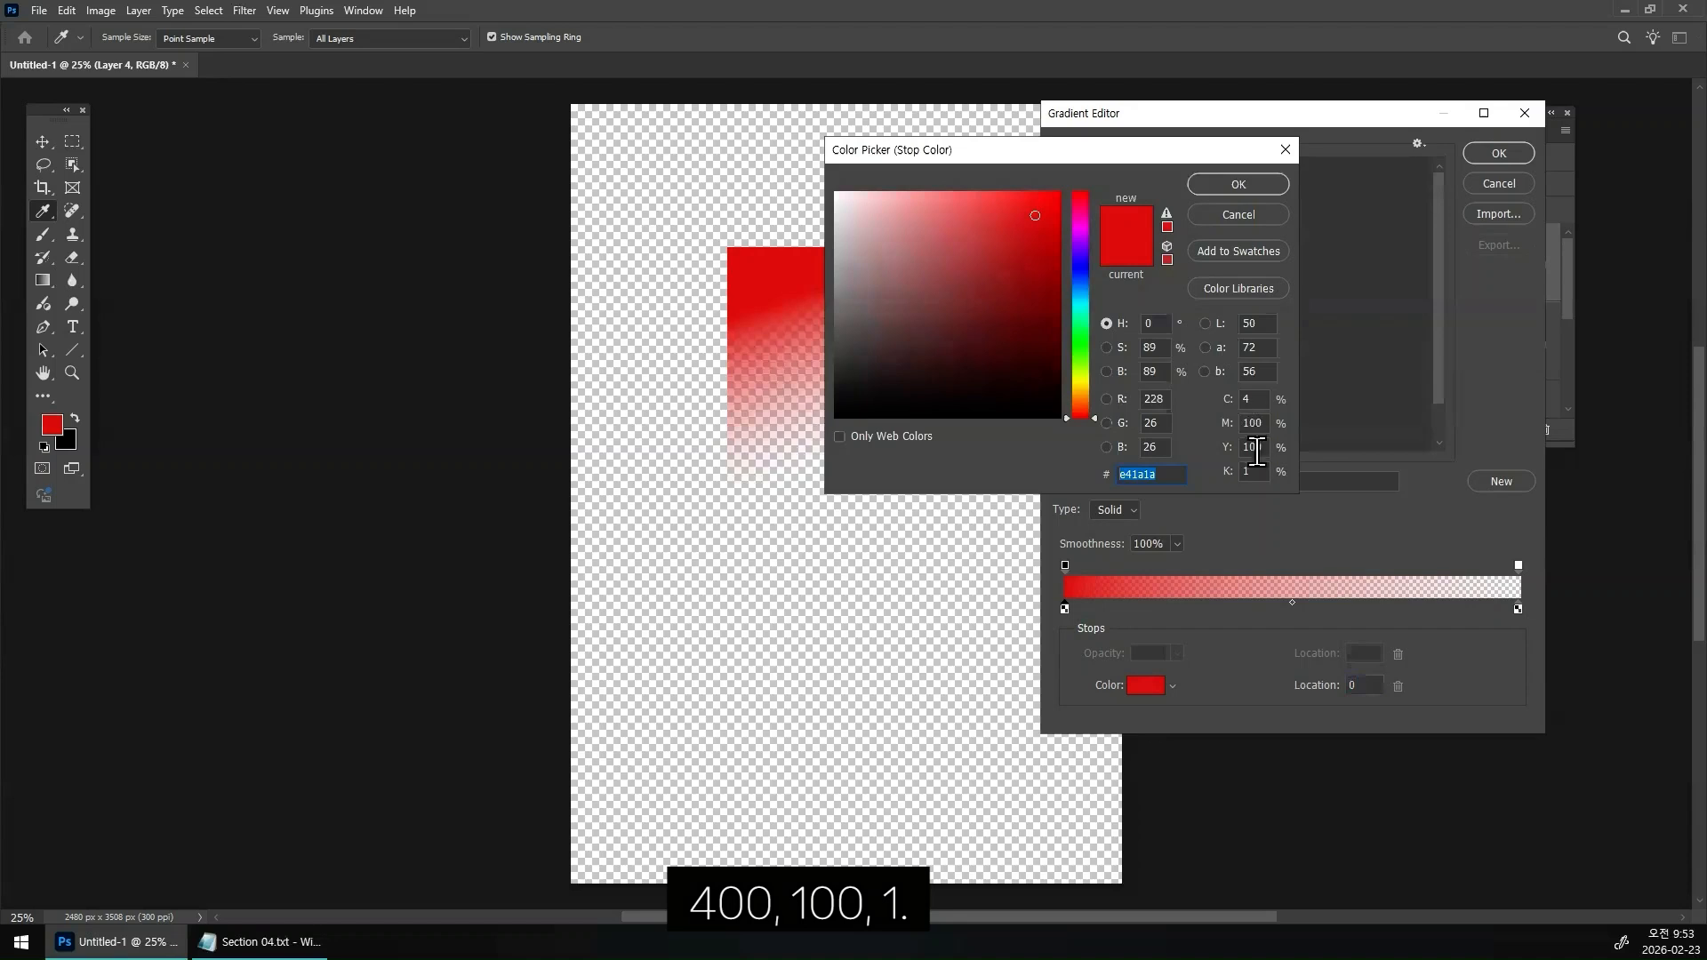
{"action": "left_click", "coordinate": [1238, 183]}
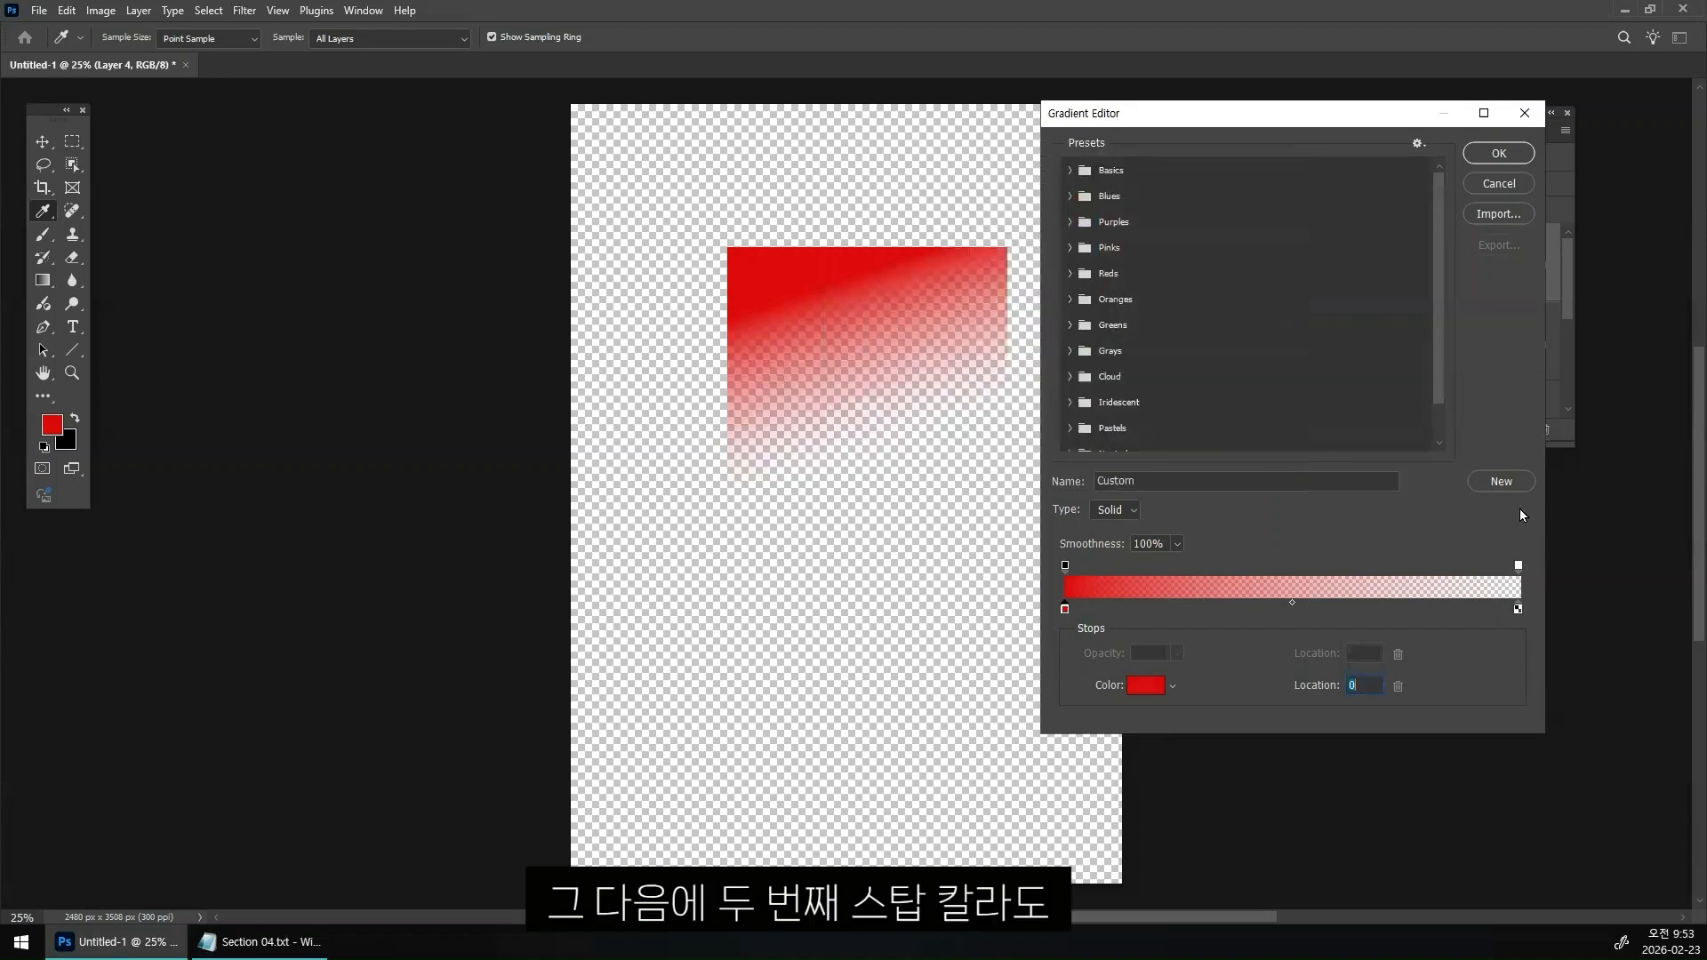
- Examine the CMYK colour of the gradient's end colour stop to compare it with the start stop
{"action": "left_click", "coordinate": [1518, 609]}
{"action": "double_click", "coordinate": [1517, 609]}
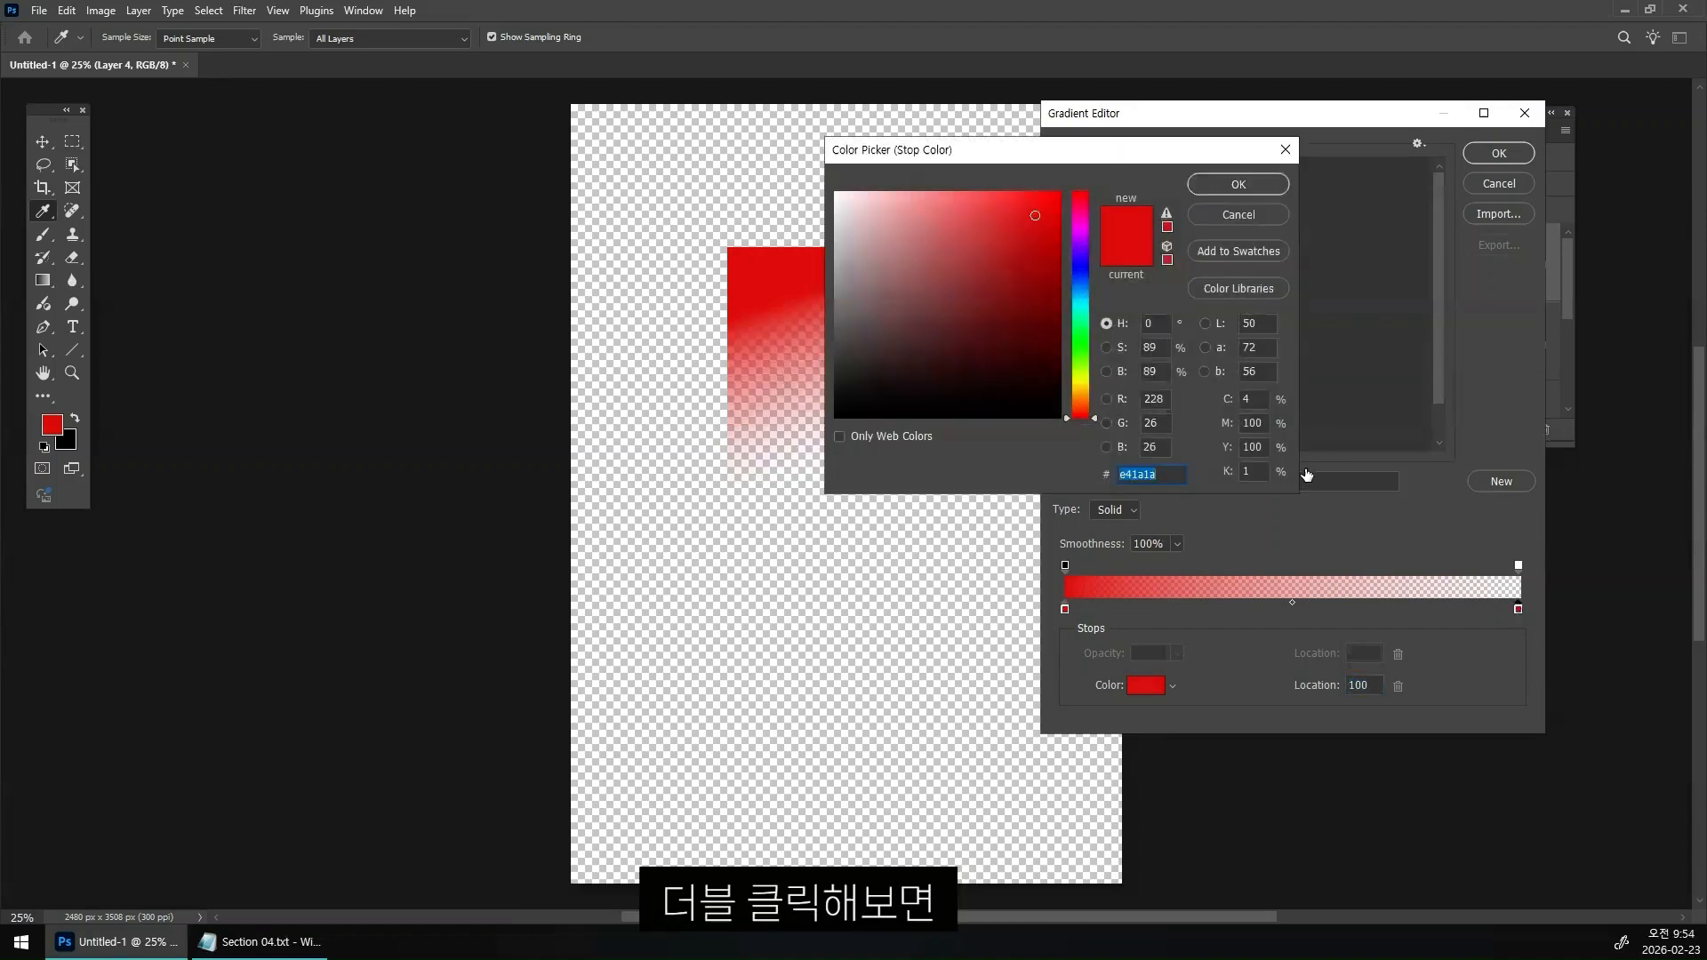
{"action": "left_click", "coordinate": [1235, 447]}
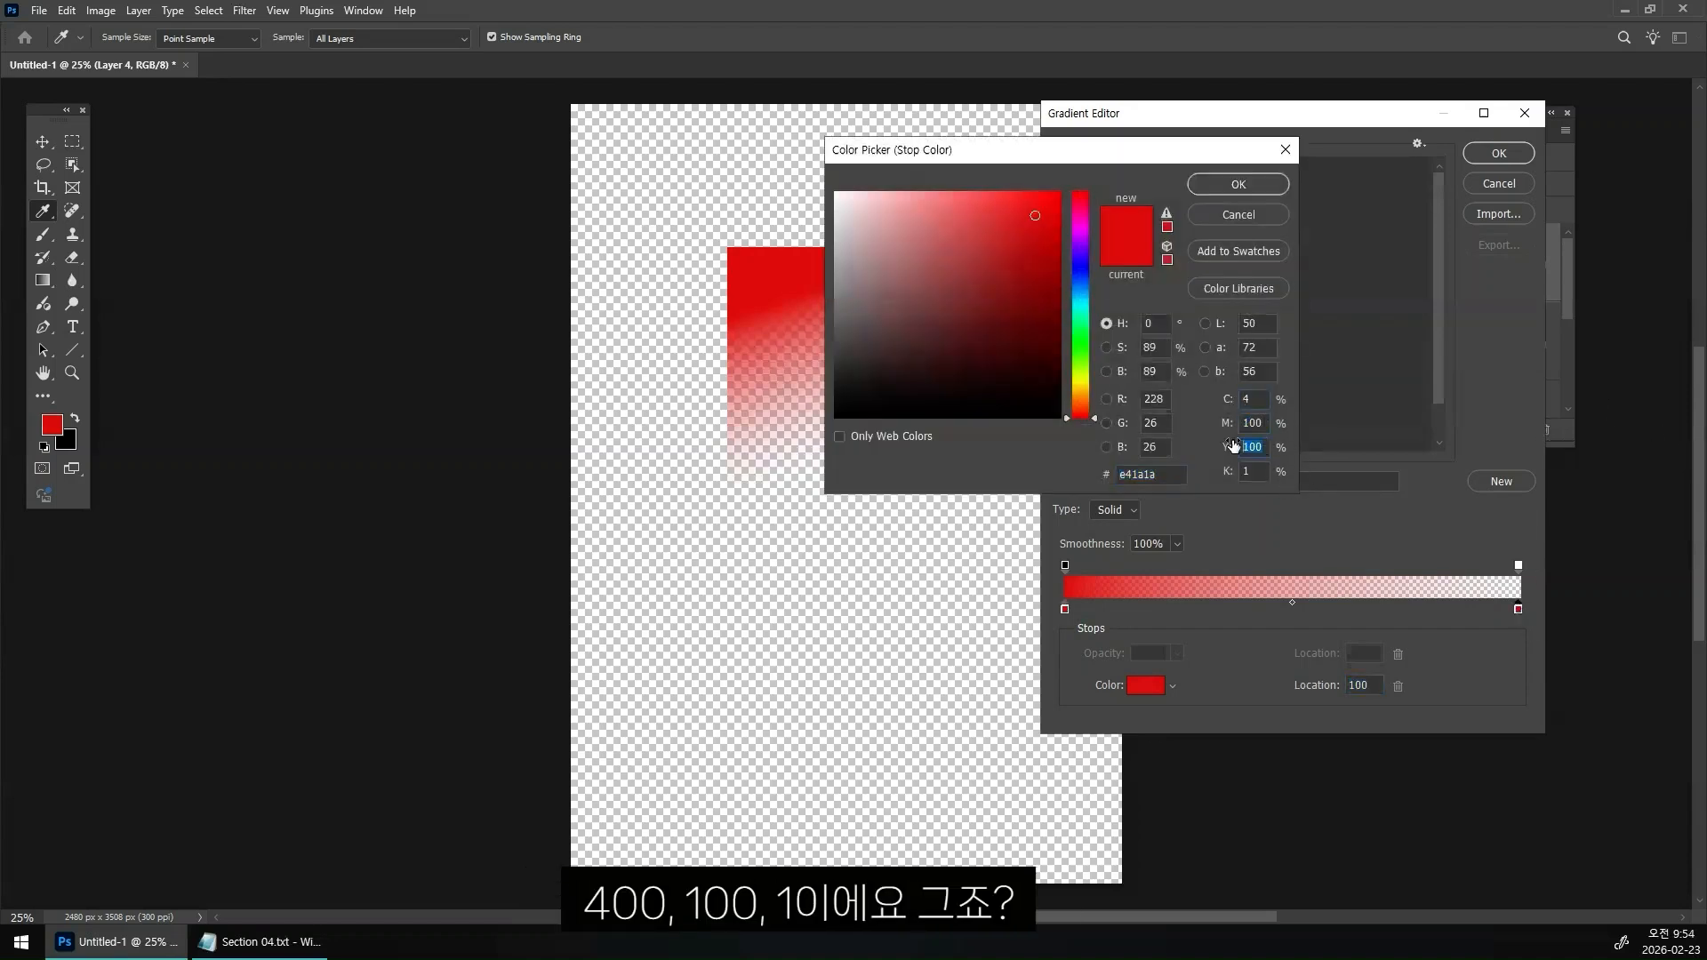
{"action": "left_click", "coordinate": [1230, 184]}
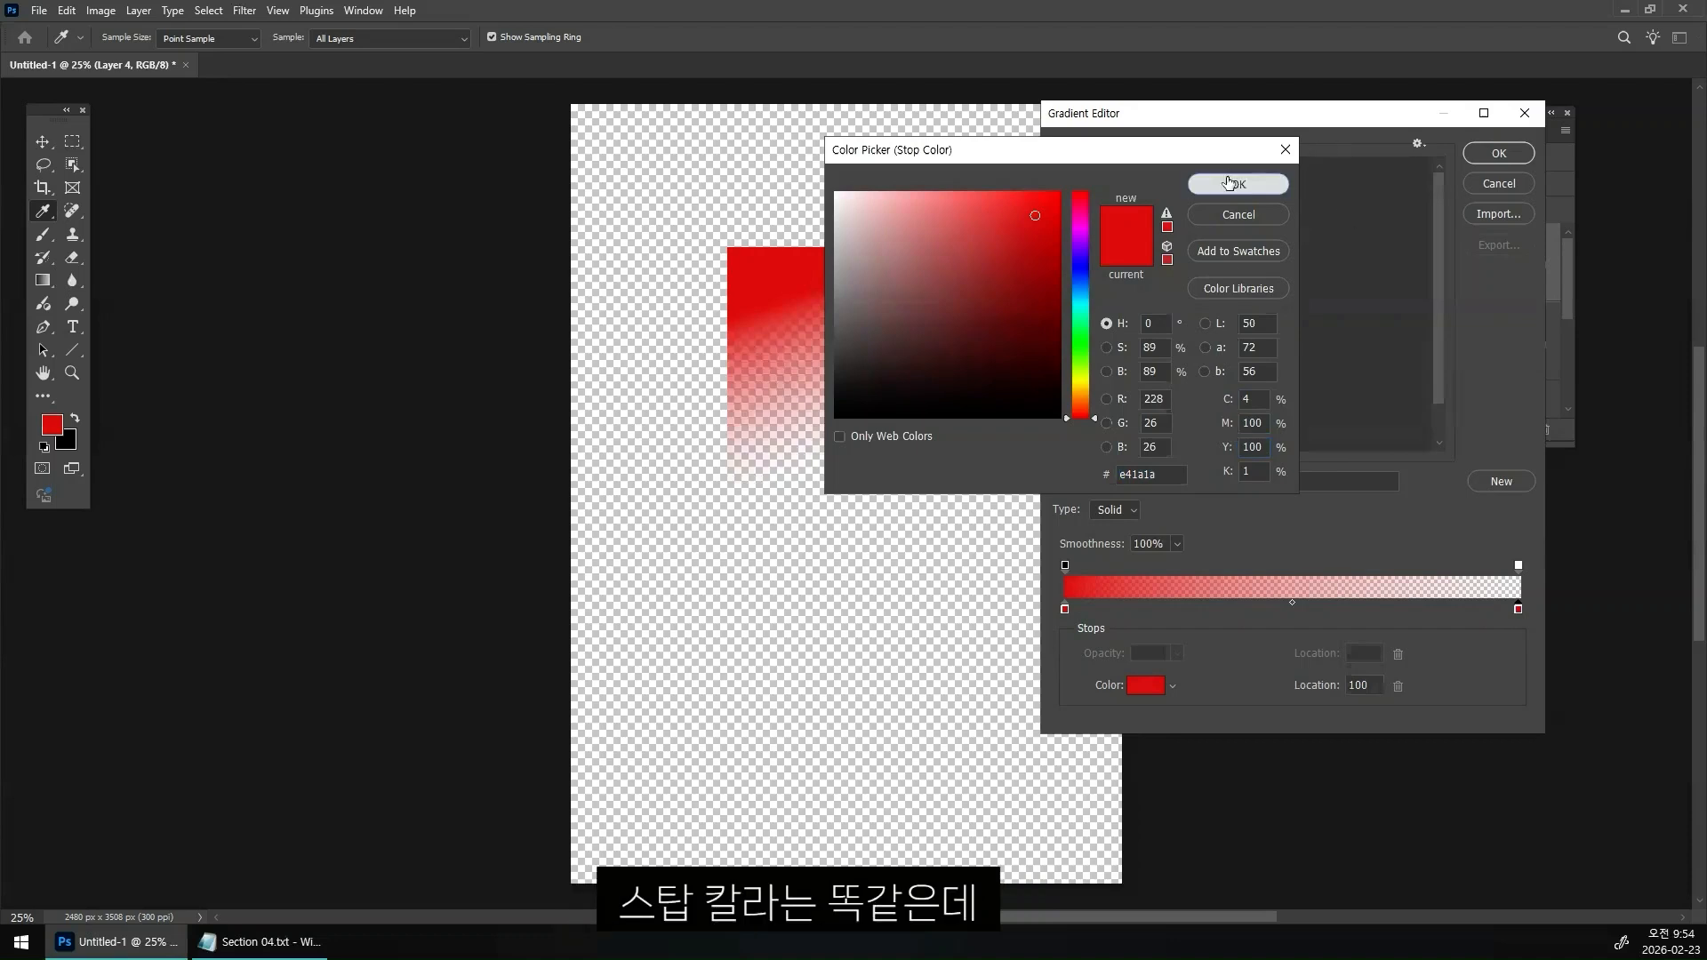
- Examine the opacity of the gradient's start and end opacity stops, and accept the gradient
{"action": "left_click", "coordinate": [1066, 567]}
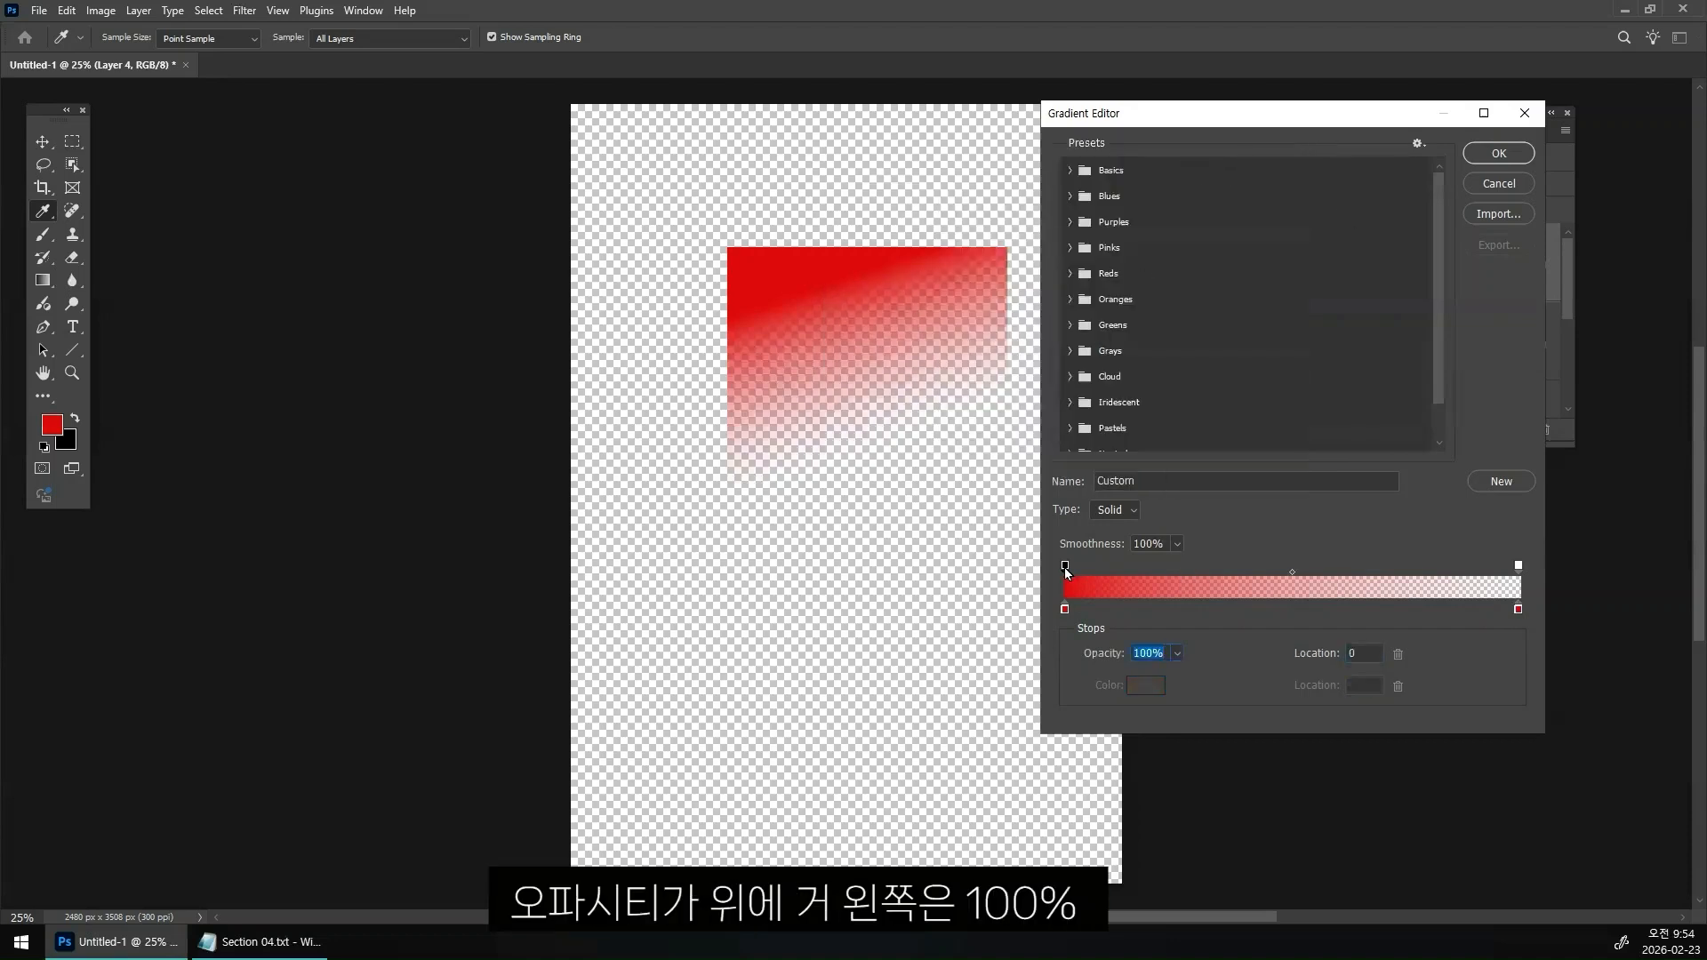
{"action": "mouse_move", "coordinate": [1172, 633]}
{"action": "left_mouse_down"}
{"action": "mouse_move", "coordinate": [1128, 648]}
{"action": "mouse_move", "coordinate": [1186, 675]}
{"action": "mouse_move", "coordinate": [1169, 632]}
{"action": "mouse_move", "coordinate": [1073, 574]}
{"action": "left_mouse_up"}
{"action": "key", "text": "Escape"}
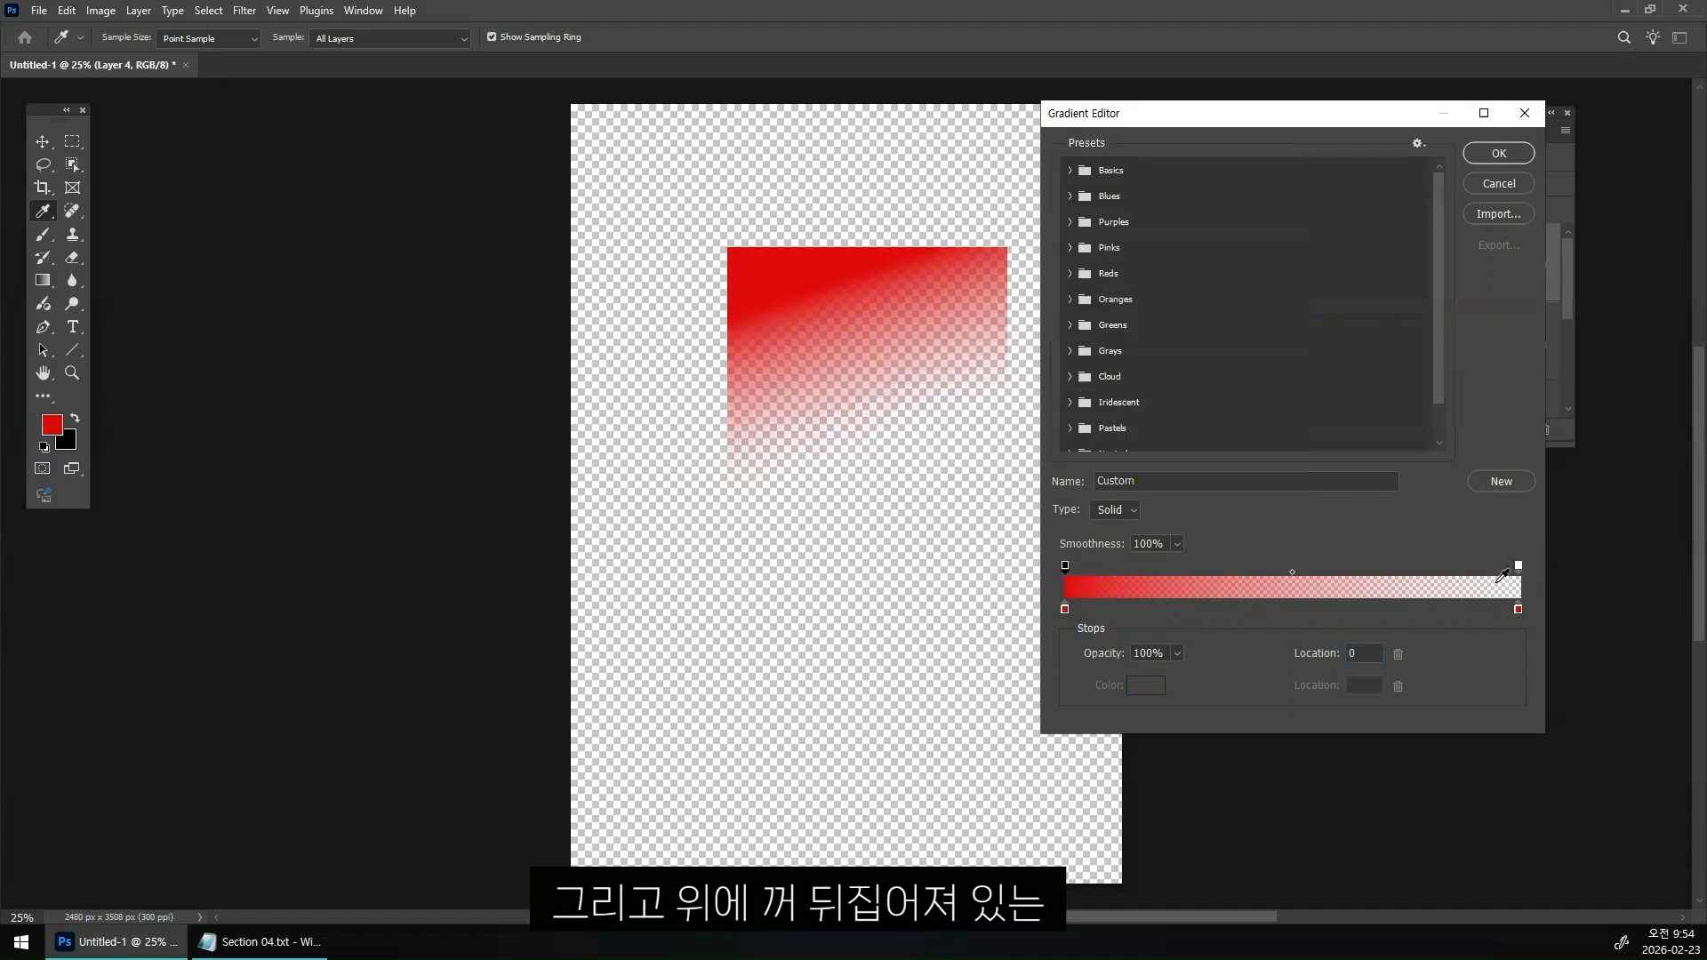
{"action": "left_click", "coordinate": [1519, 569]}
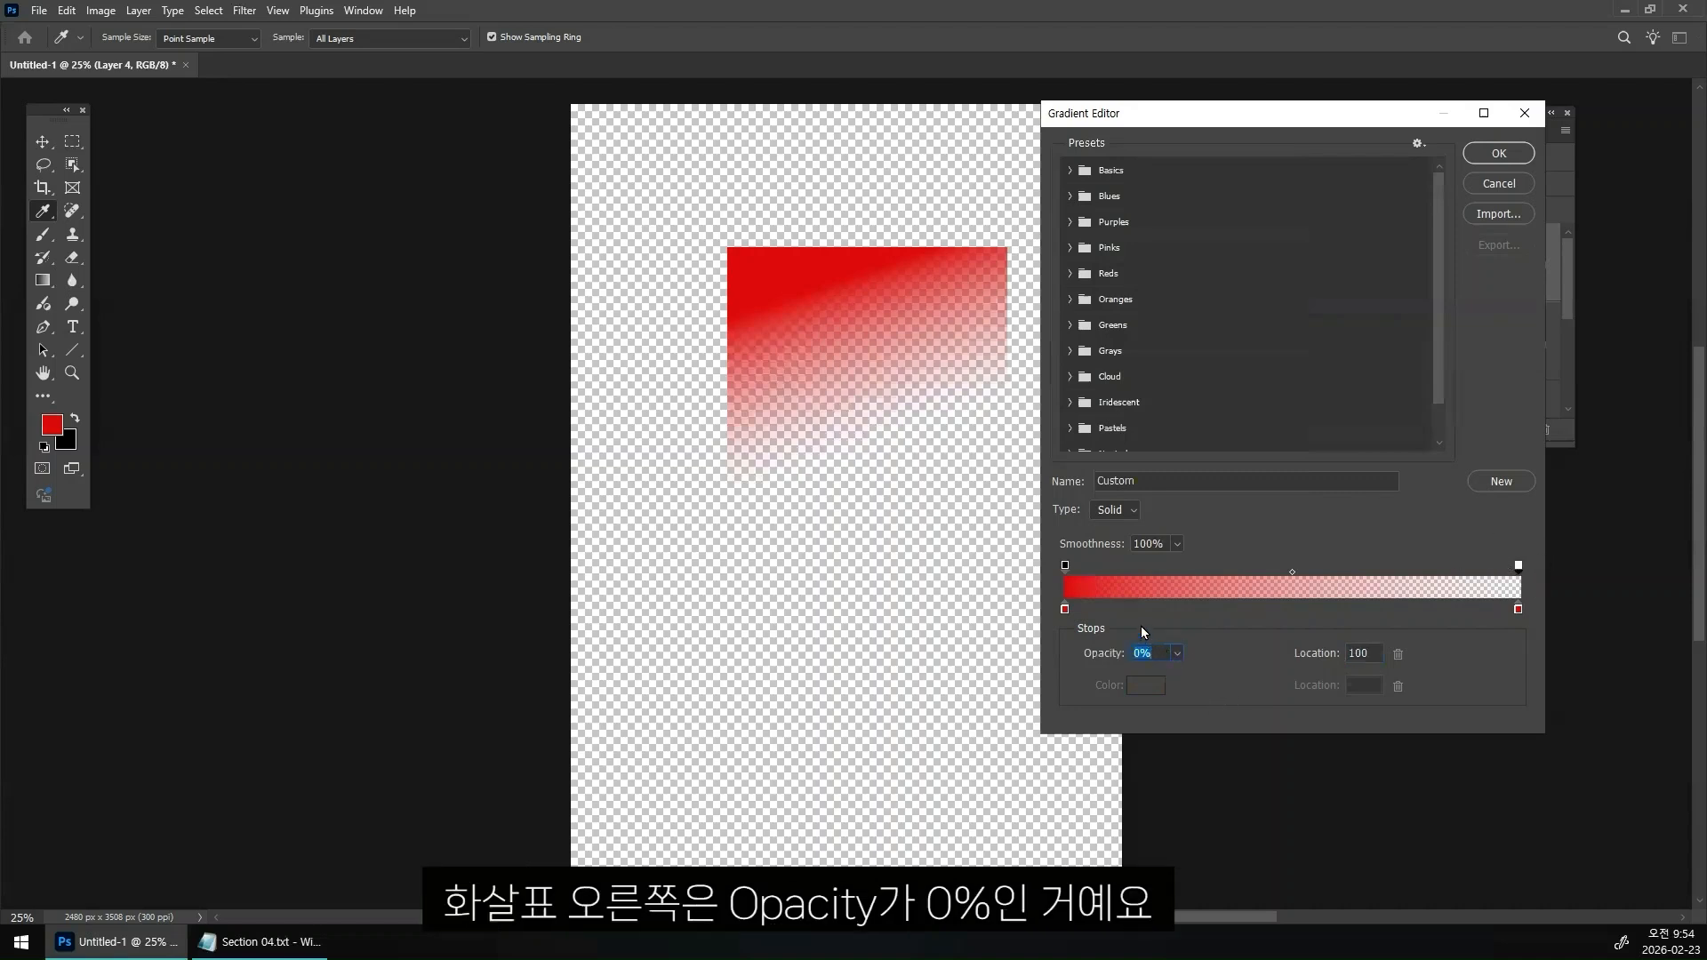
{"action": "left_click_drag", "start_coordinate": [1136, 634], "coordinate": [1119, 638]}
{"action": "left_click", "coordinate": [1480, 153]}
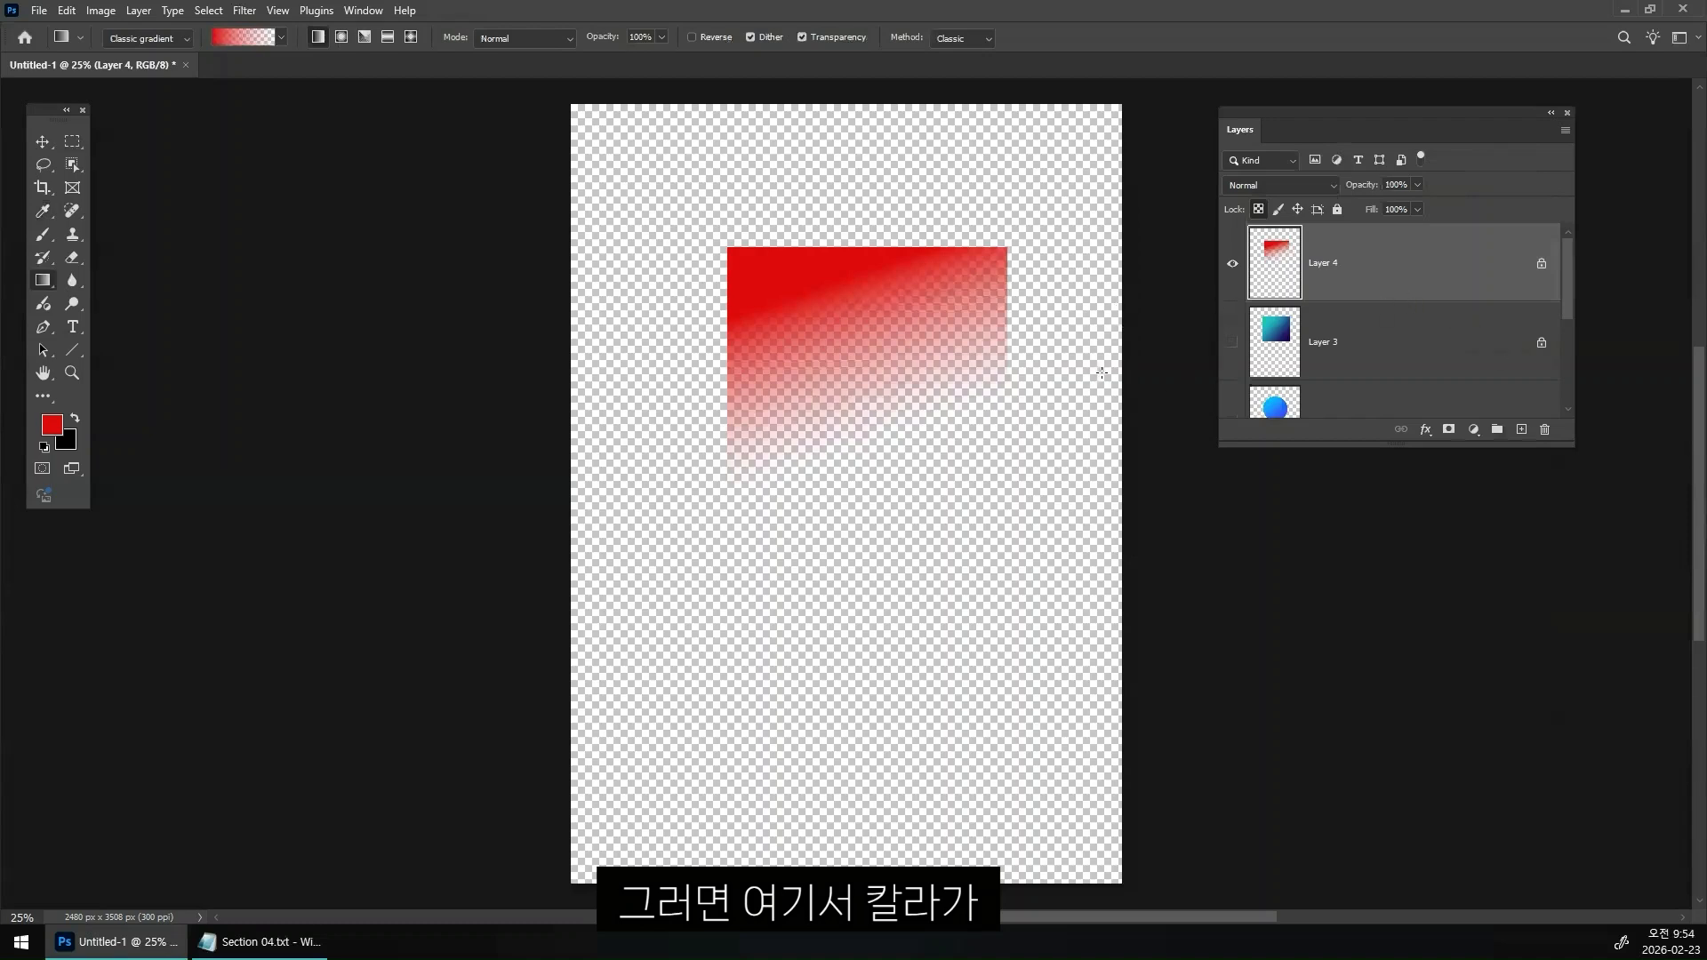
{"action": "mouse_move", "coordinate": [778, 267]}
{"action": "left_mouse_down"}
{"action": "mouse_move", "coordinate": [782, 291]}
{"action": "mouse_move", "coordinate": [849, 279]}
{"action": "left_mouse_up"}
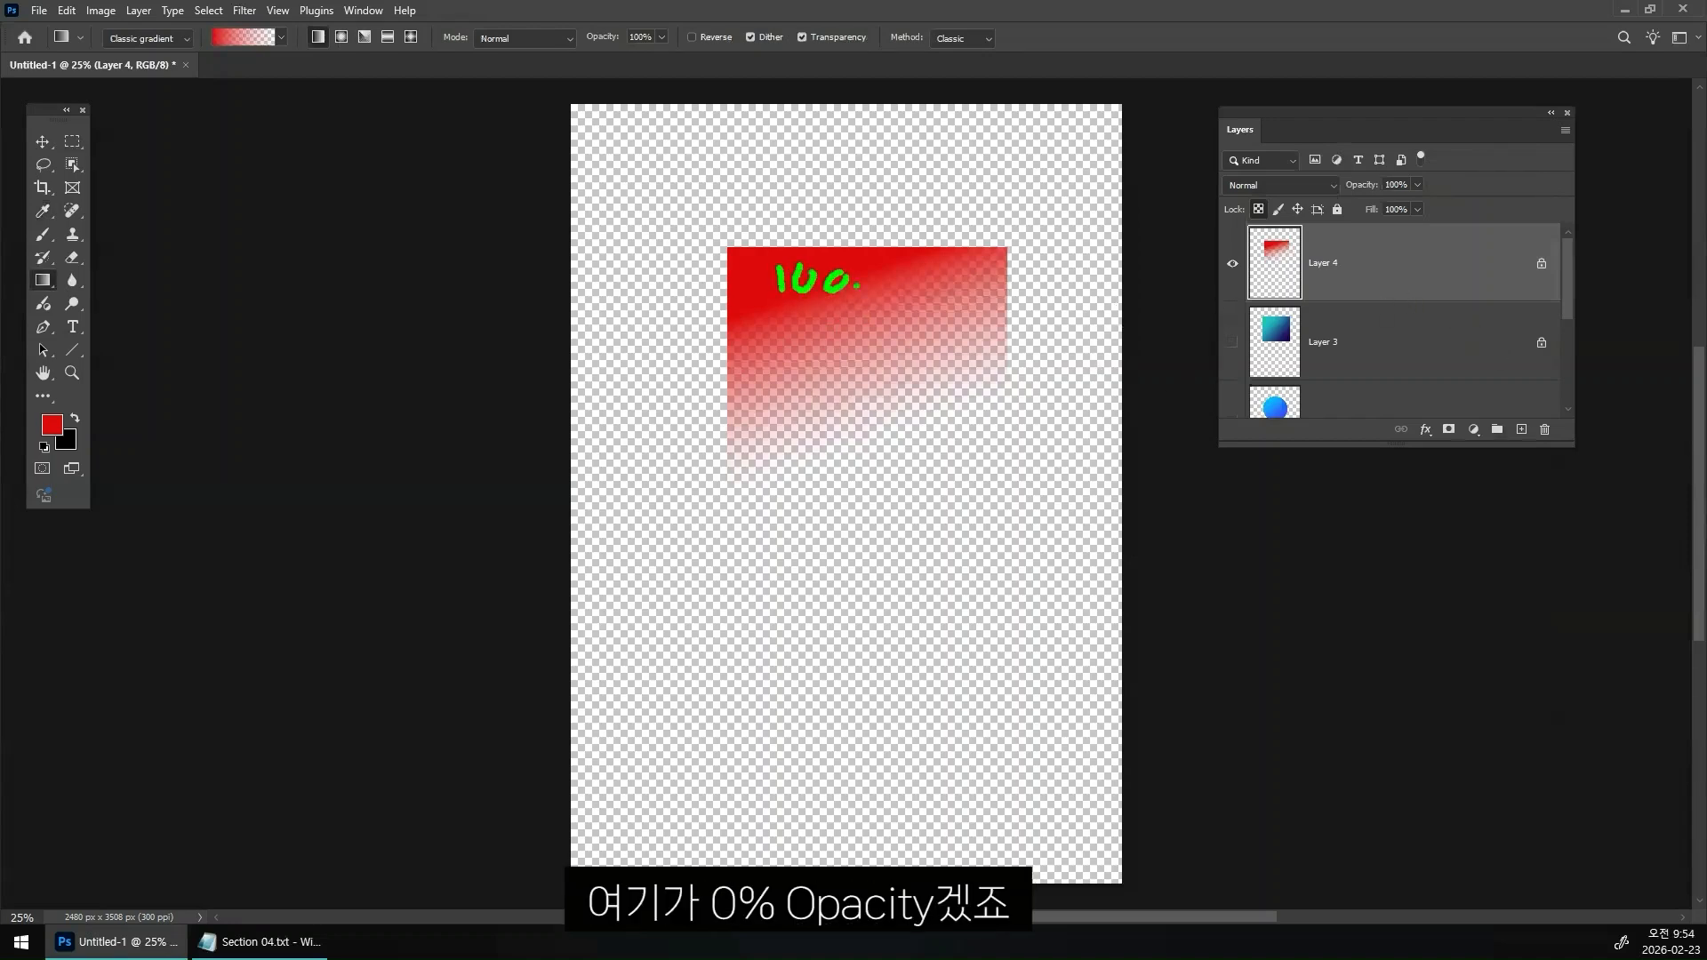
{"action": "mouse_move", "coordinate": [960, 436]}
{"action": "left_mouse_down"}
{"action": "mouse_move", "coordinate": [947, 460]}
{"action": "mouse_move", "coordinate": [974, 452]}
{"action": "mouse_move", "coordinate": [951, 460]}
{"action": "mouse_move", "coordinate": [975, 488]}
{"action": "left_mouse_up"}
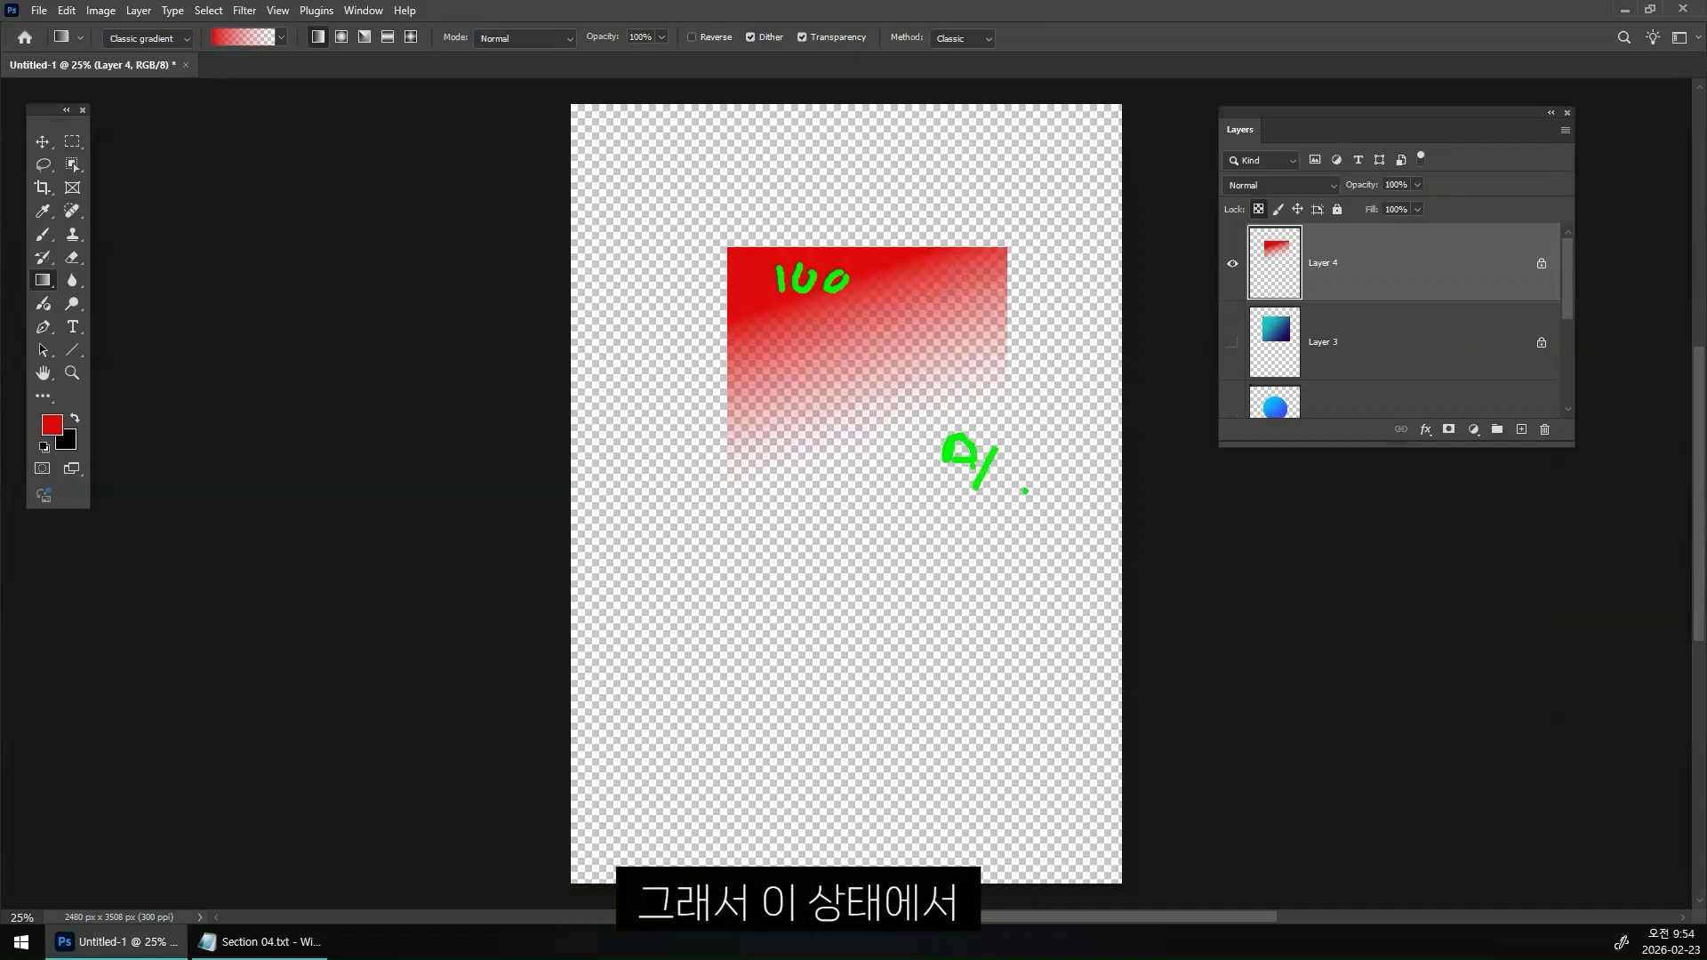
{"action": "left_click", "coordinate": [1025, 491]}
{"action": "left_click_drag", "start_coordinate": [936, 430], "coordinate": [754, 284]}
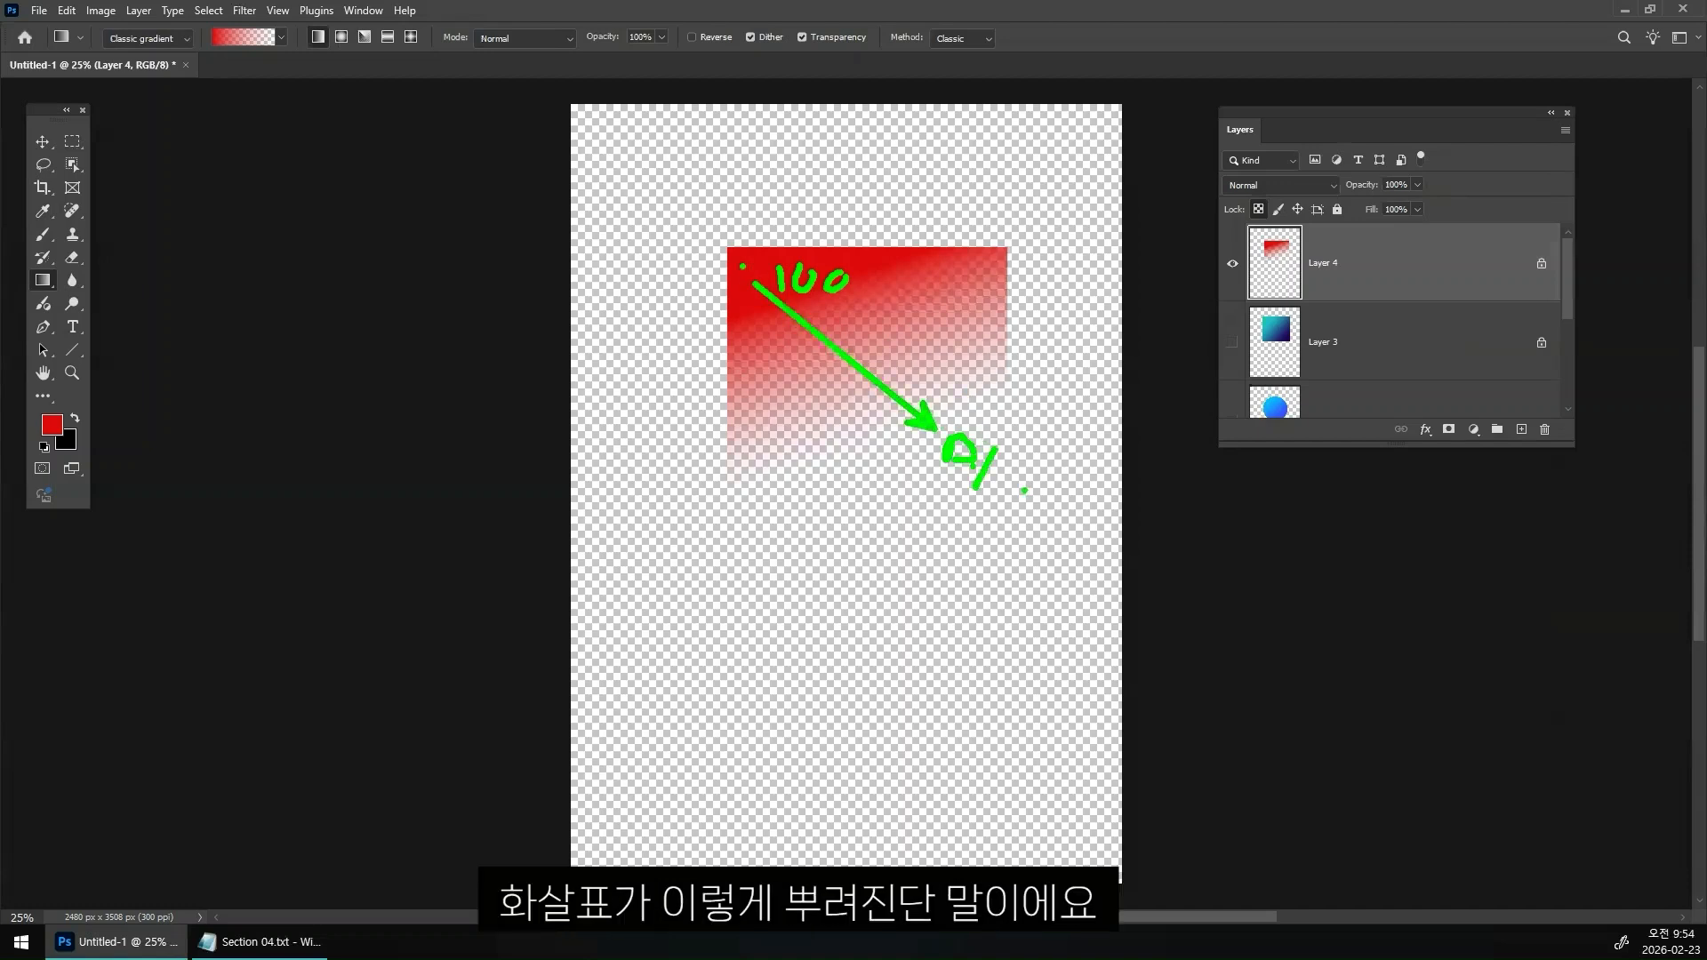
{"action": "mouse_move", "coordinate": [810, 430]}
{"action": "left_mouse_down"}
{"action": "mouse_move", "coordinate": [761, 379]}
{"action": "mouse_move", "coordinate": [821, 342]}
{"action": "mouse_move", "coordinate": [822, 428]}
{"action": "left_mouse_up"}
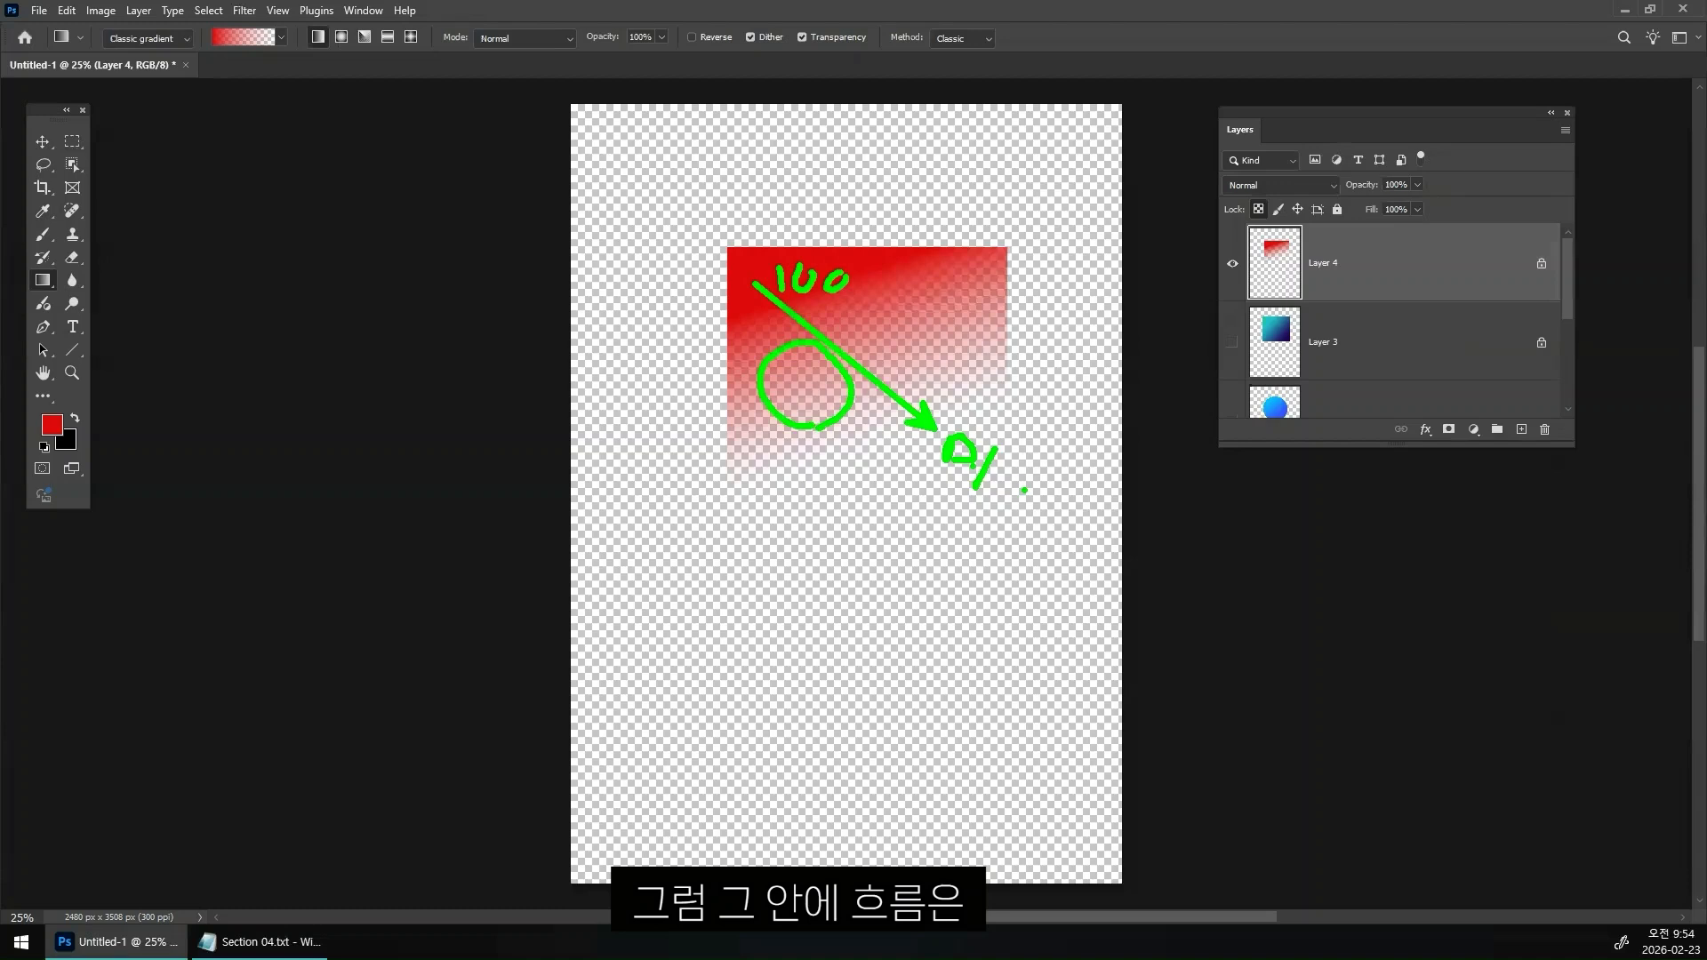
{"action": "key", "text": "Escape"}
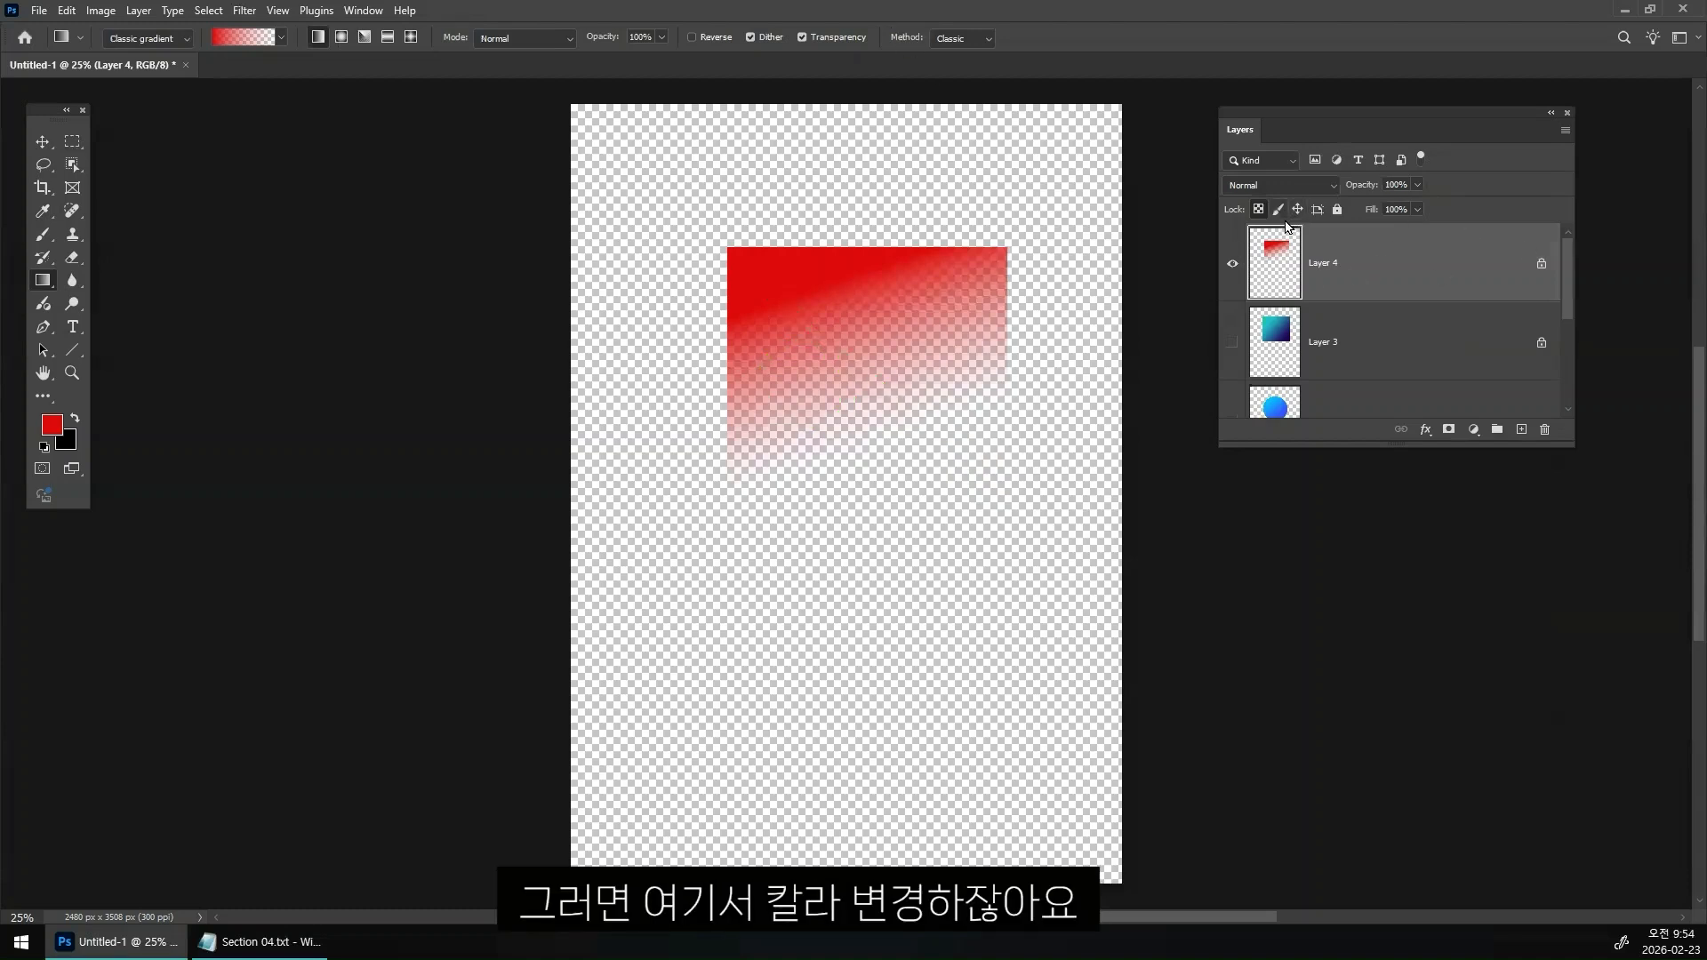
- Set the foreground colour to blue #1a1fe4
{"action": "left_click", "coordinate": [52, 425]}
{"action": "left_click", "coordinate": [1078, 269]}
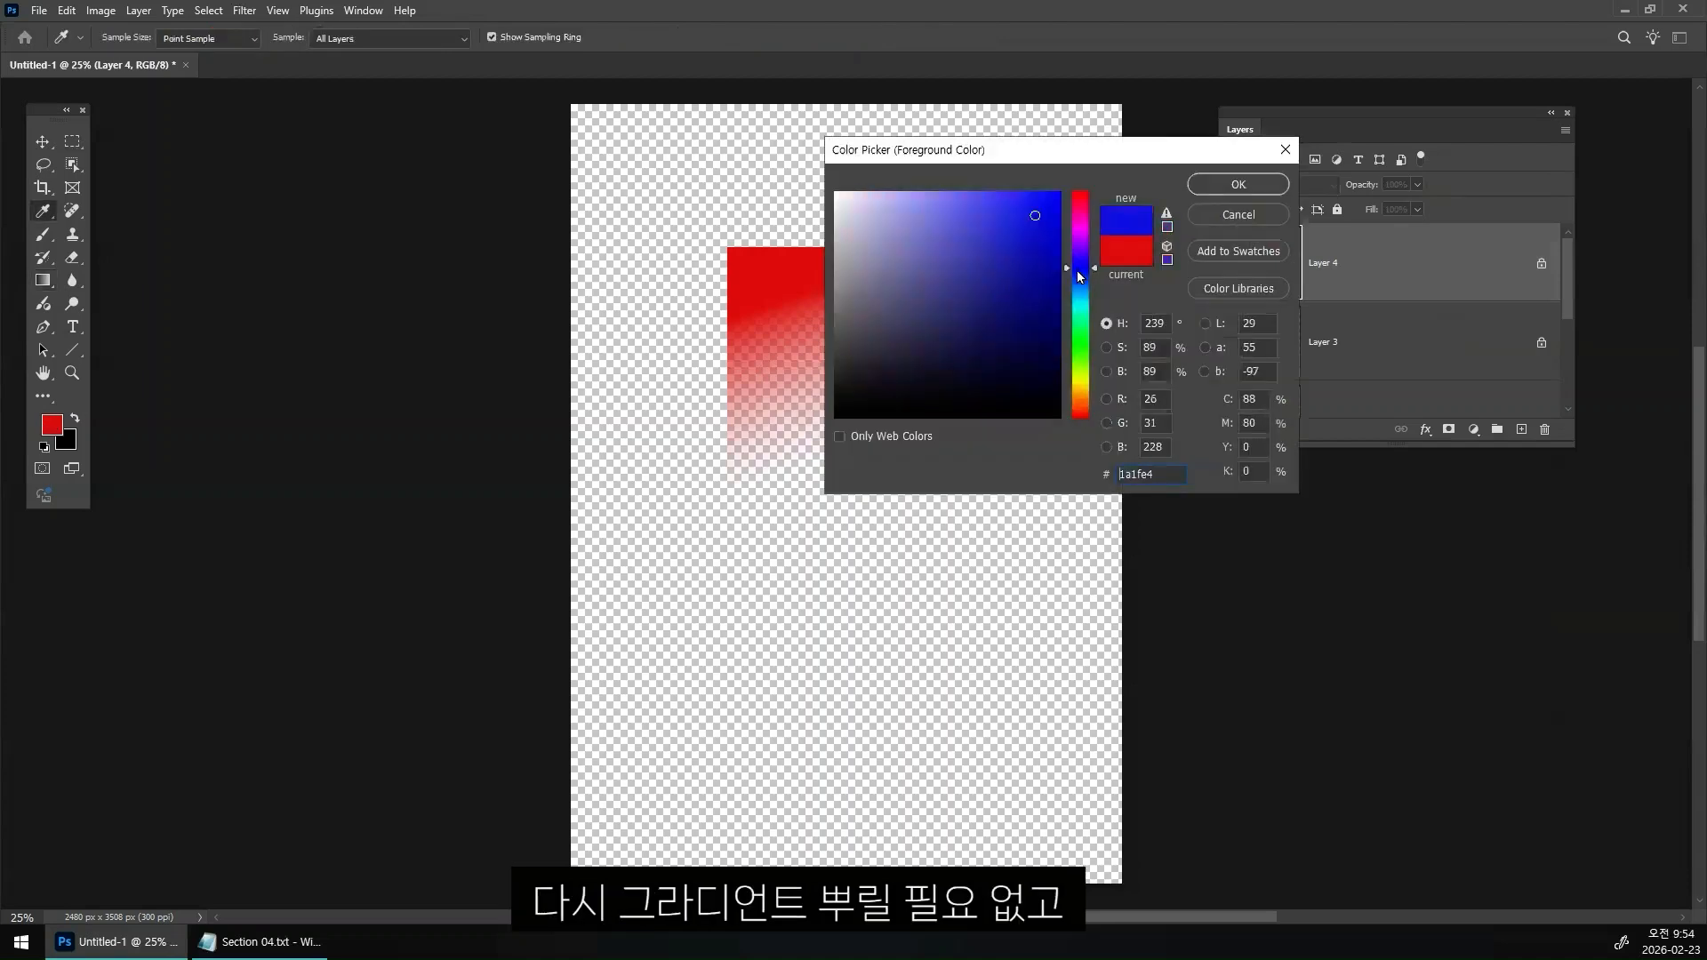
{"action": "left_click", "coordinate": [1270, 189]}
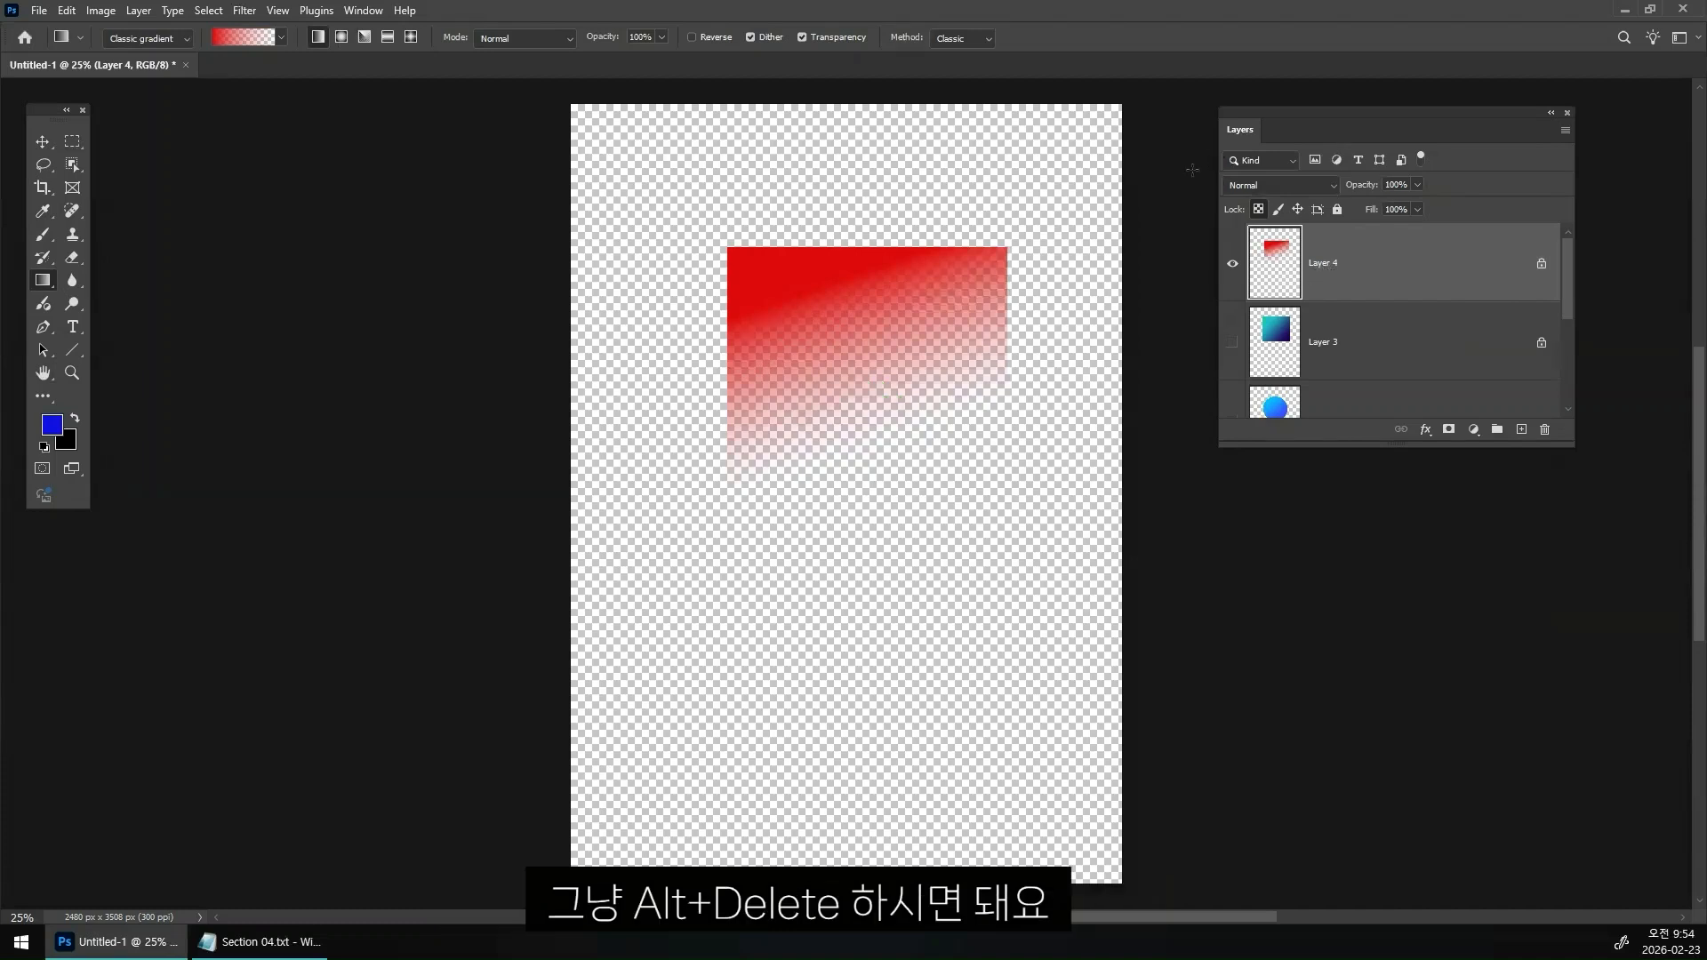
- Fill the transparency-locked gradient shape on Layer 4 with the blue foreground colour
{"action": "key", "text": "alt+Delete"}
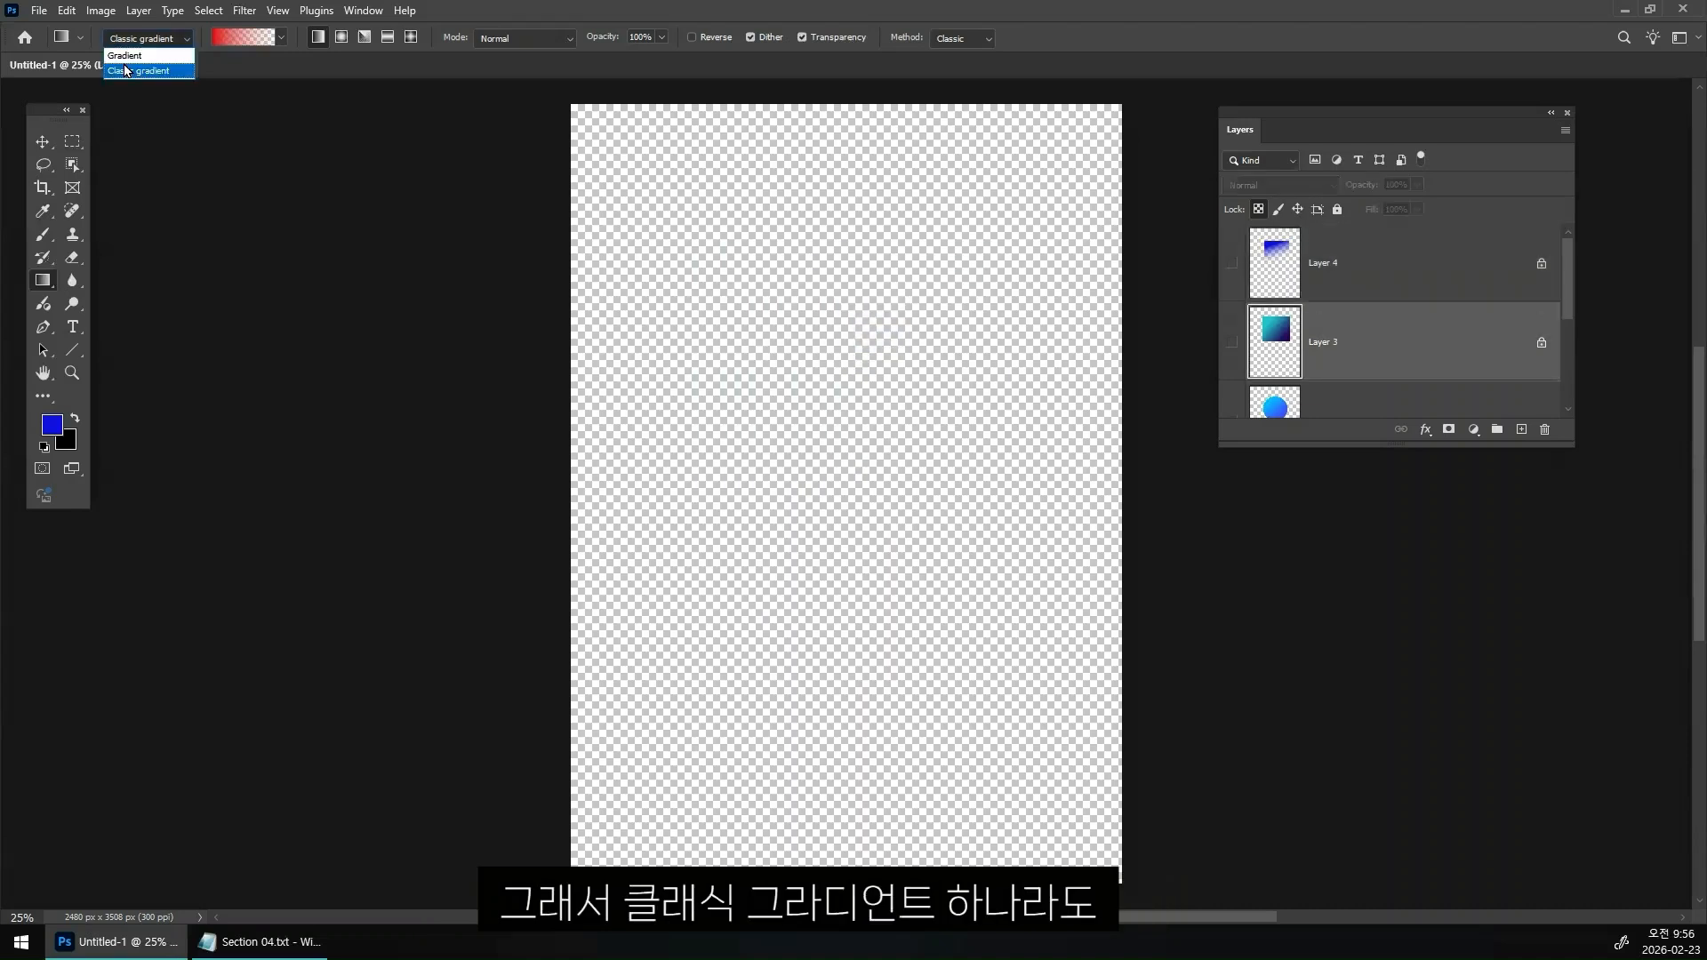
- Load the Foreground to Background preset from the Basics group for the Classic gradient
{"action": "left_click", "coordinate": [140, 56]}
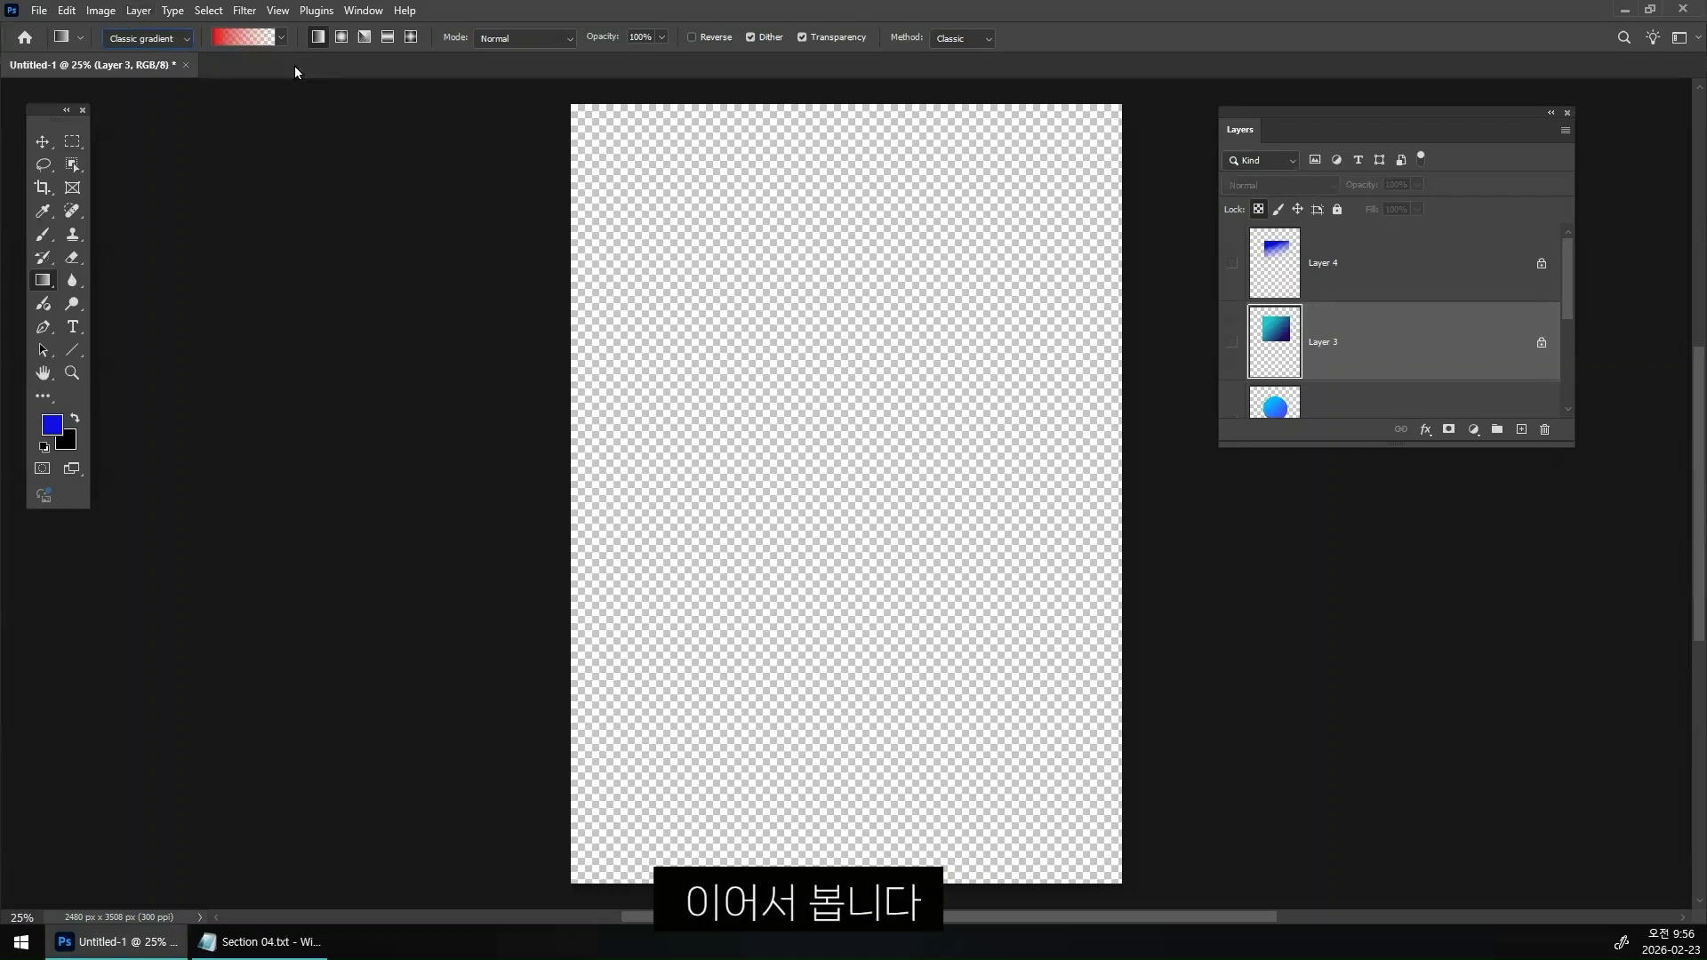
{"action": "left_click", "coordinate": [237, 38]}
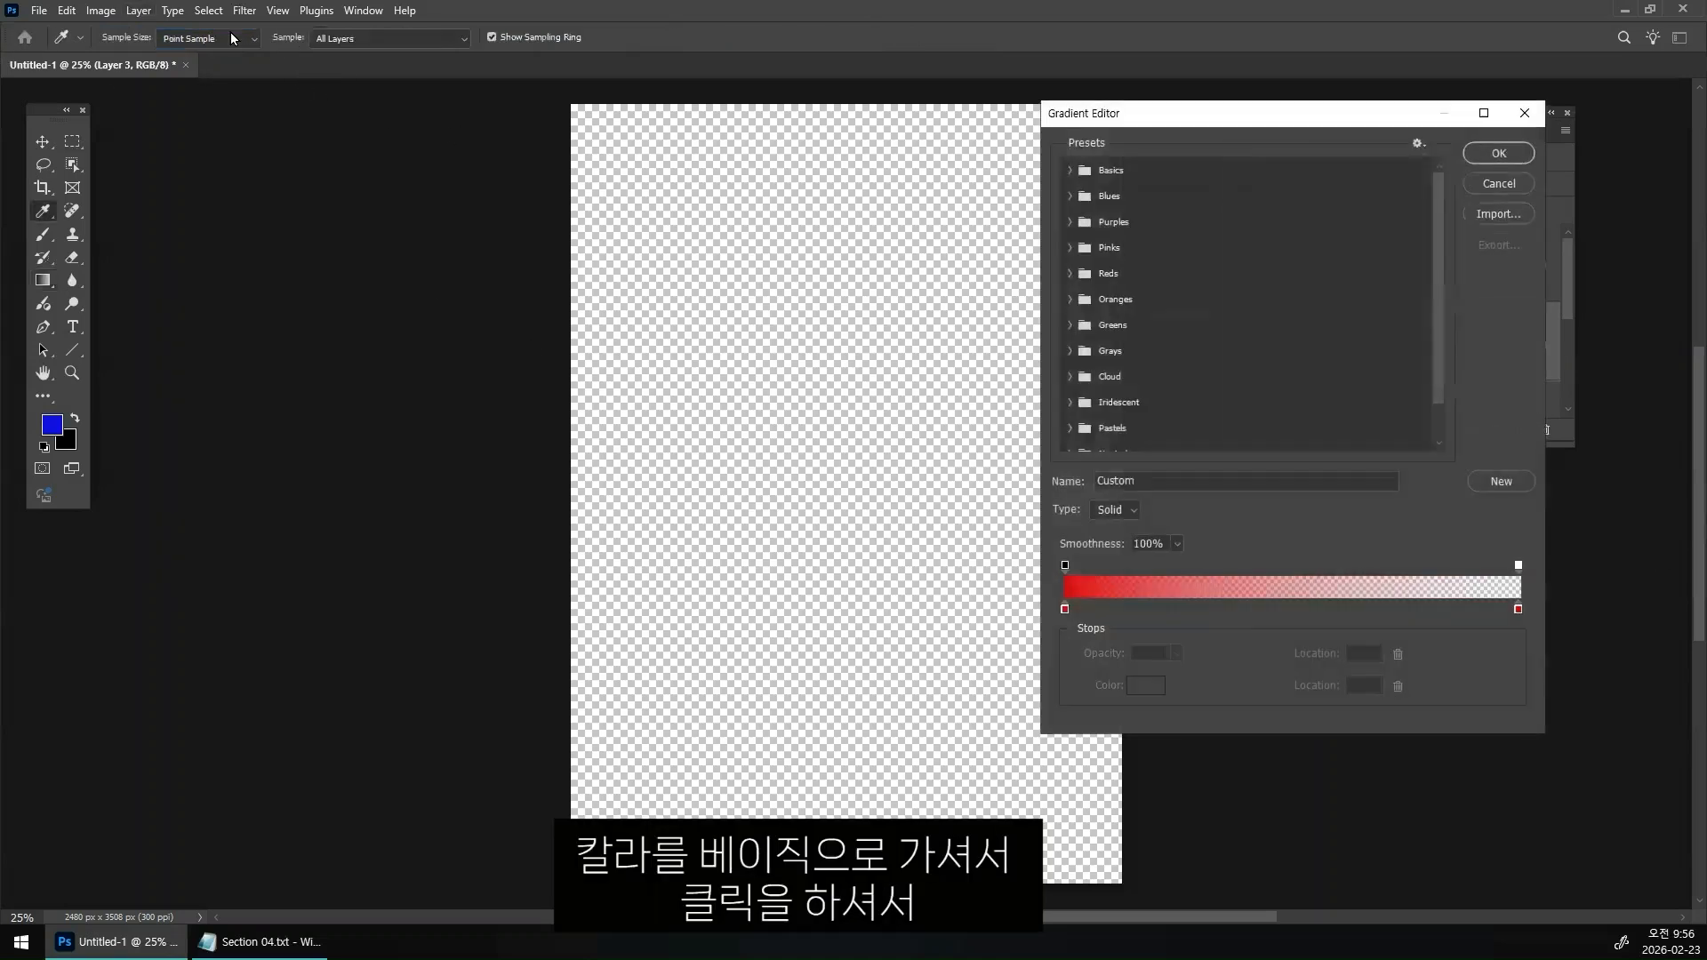
{"action": "left_click", "coordinate": [1071, 171]}
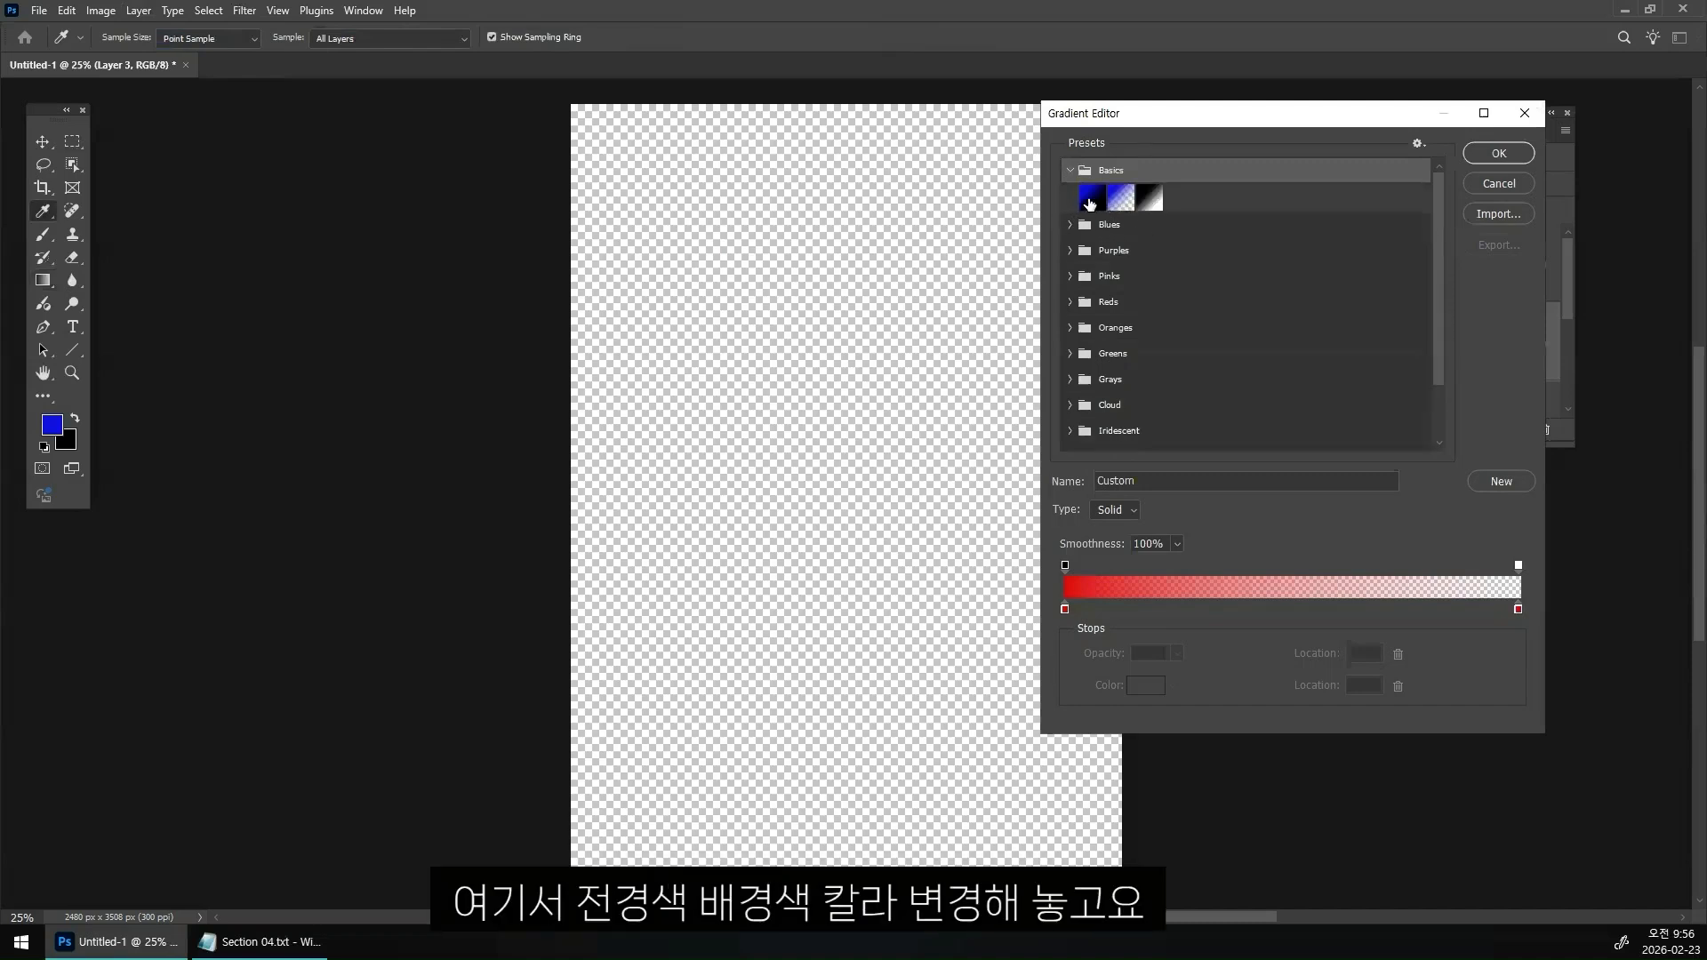
{"action": "left_click", "coordinate": [1090, 197]}
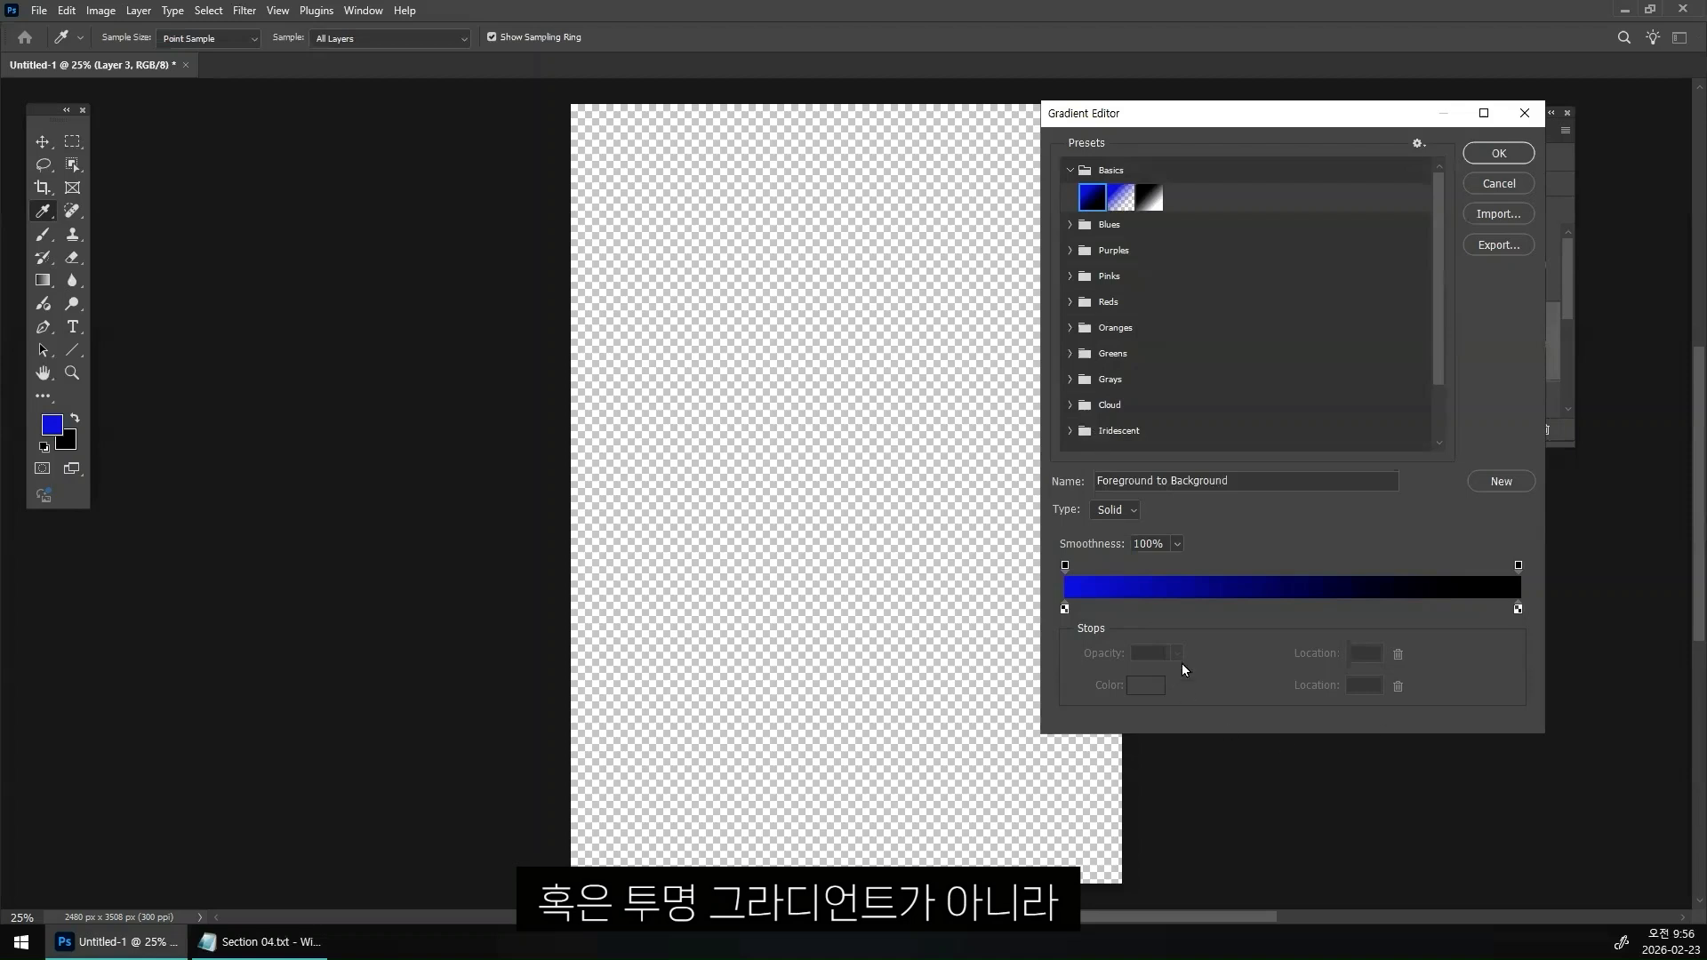
- Examine the opacity of the gradient's start and end opacity stops
{"action": "left_click", "coordinate": [1065, 566]}
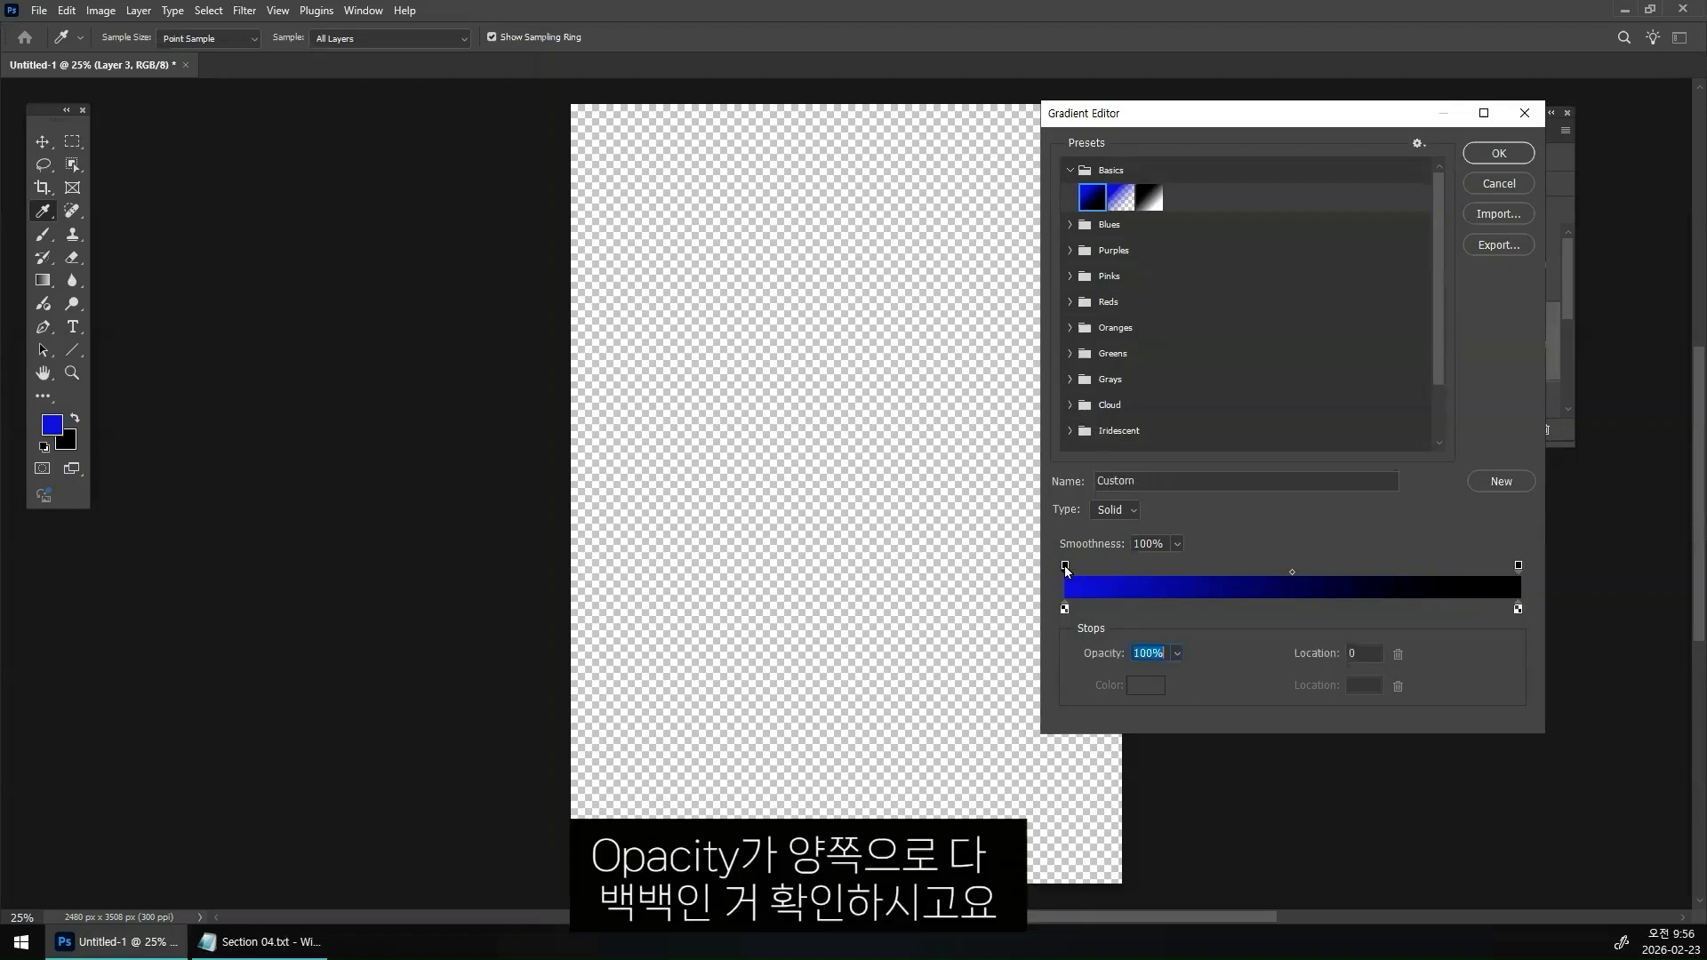
{"action": "left_click", "coordinate": [1519, 567]}
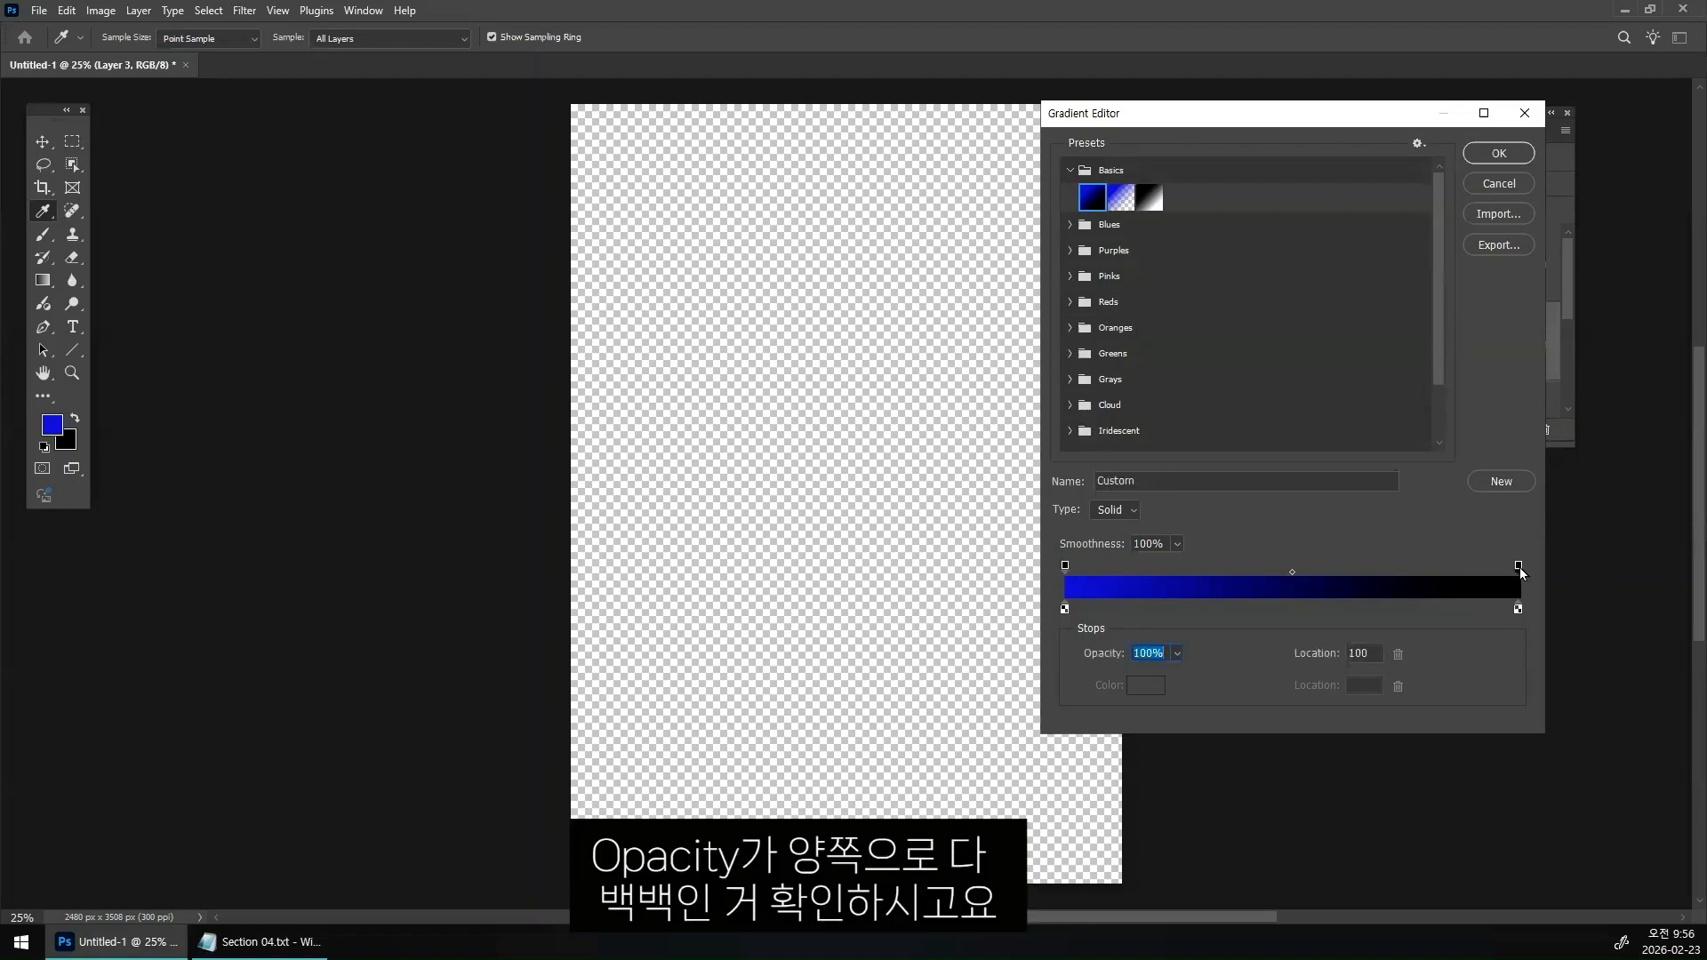
{"action": "left_click", "coordinate": [1066, 568]}
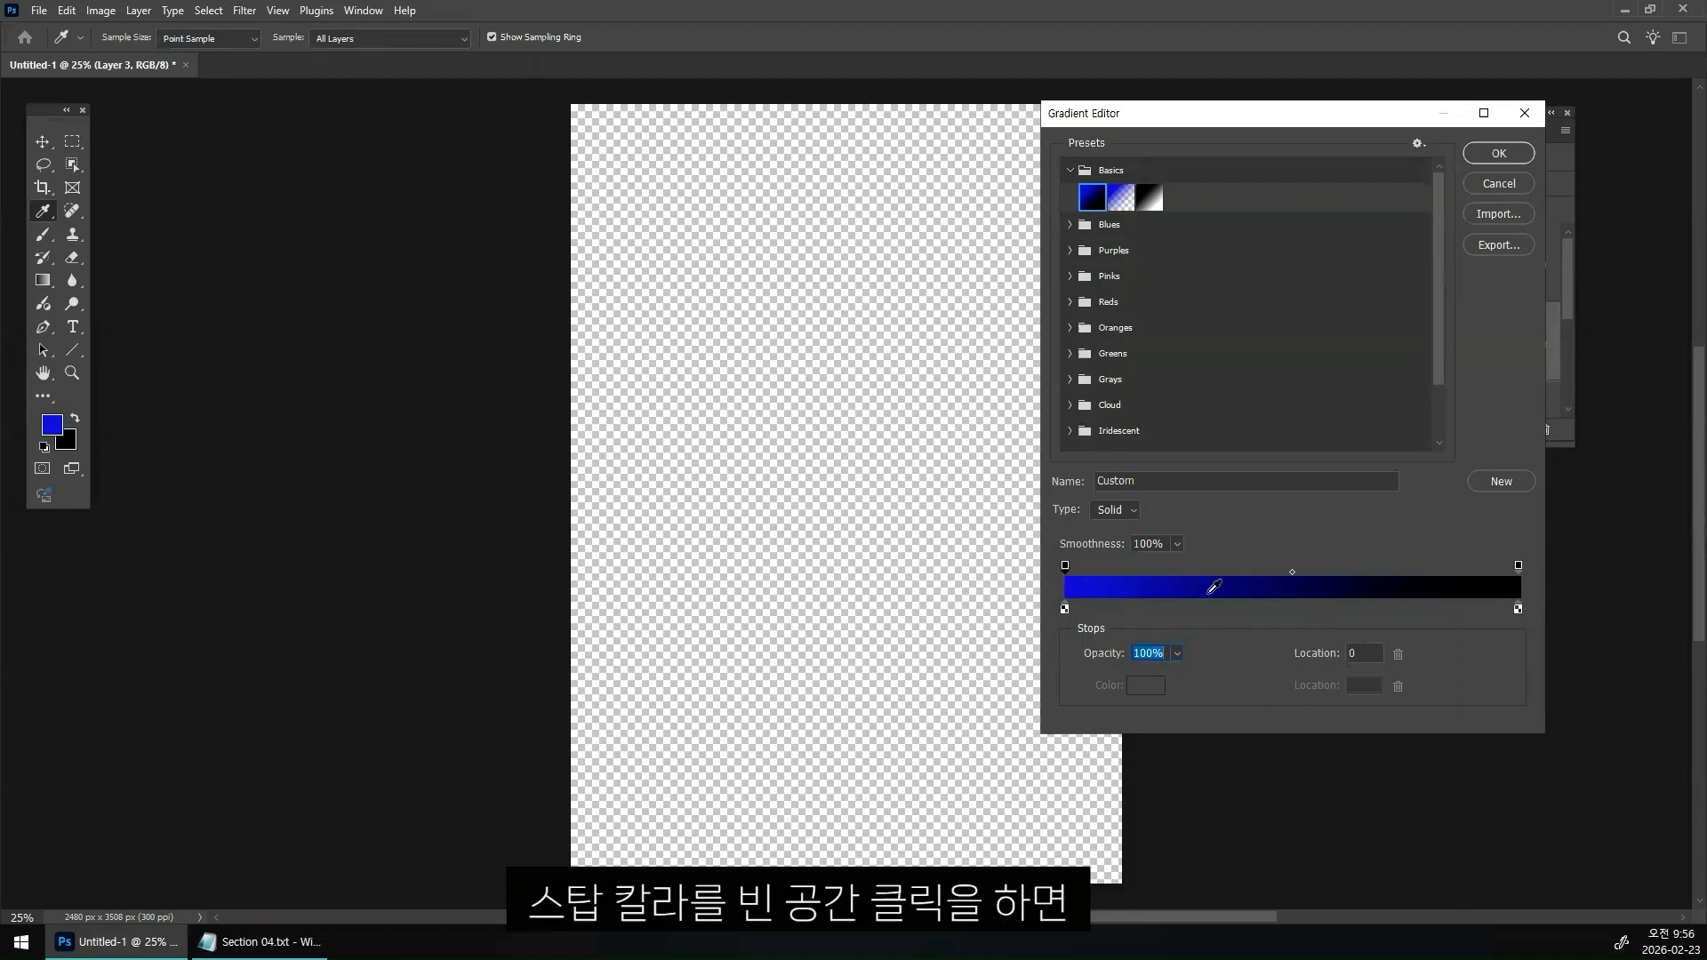
- Add a colour stop at location 30% of the gradient and set its colour to yellow-green #bce41a
{"action": "left_click", "coordinate": [1203, 608]}
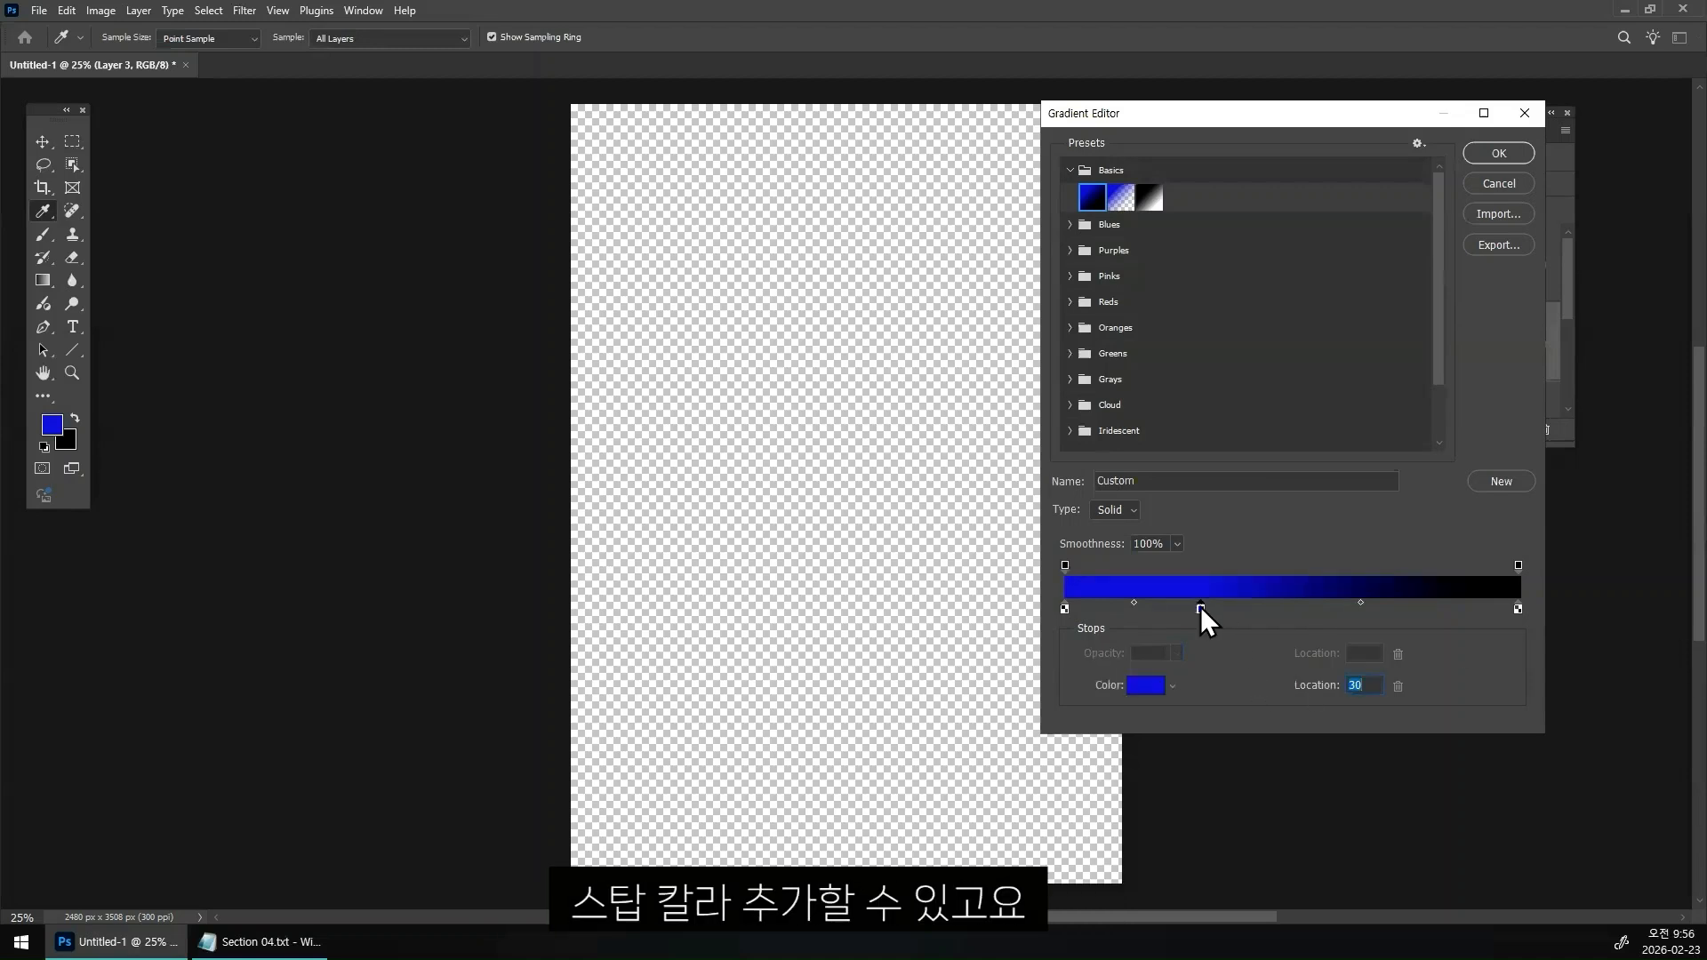
{"action": "double_click", "coordinate": [1200, 606]}
{"action": "left_click_drag", "start_coordinate": [1092, 268], "coordinate": [1094, 373]}
{"action": "left_click", "coordinate": [1239, 184]}
- Add another colour stop at location 77% of the gradient and set its colour to magenta
{"action": "left_click", "coordinate": [1412, 609]}
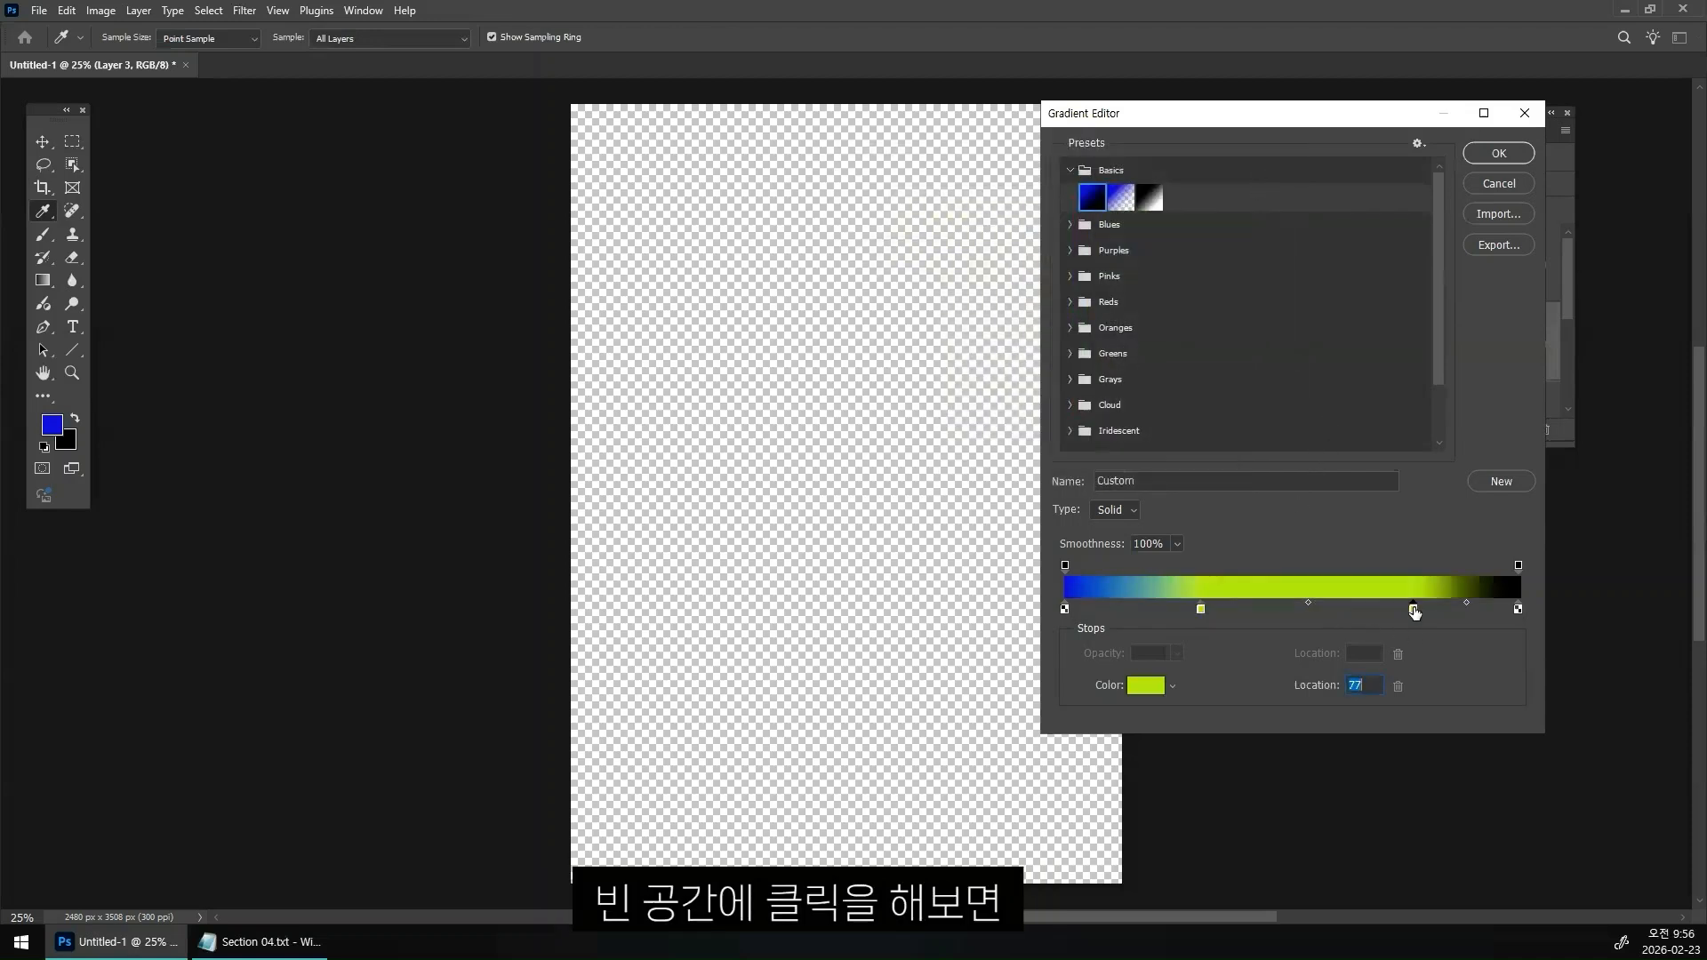
{"action": "double_click", "coordinate": [1414, 609]}
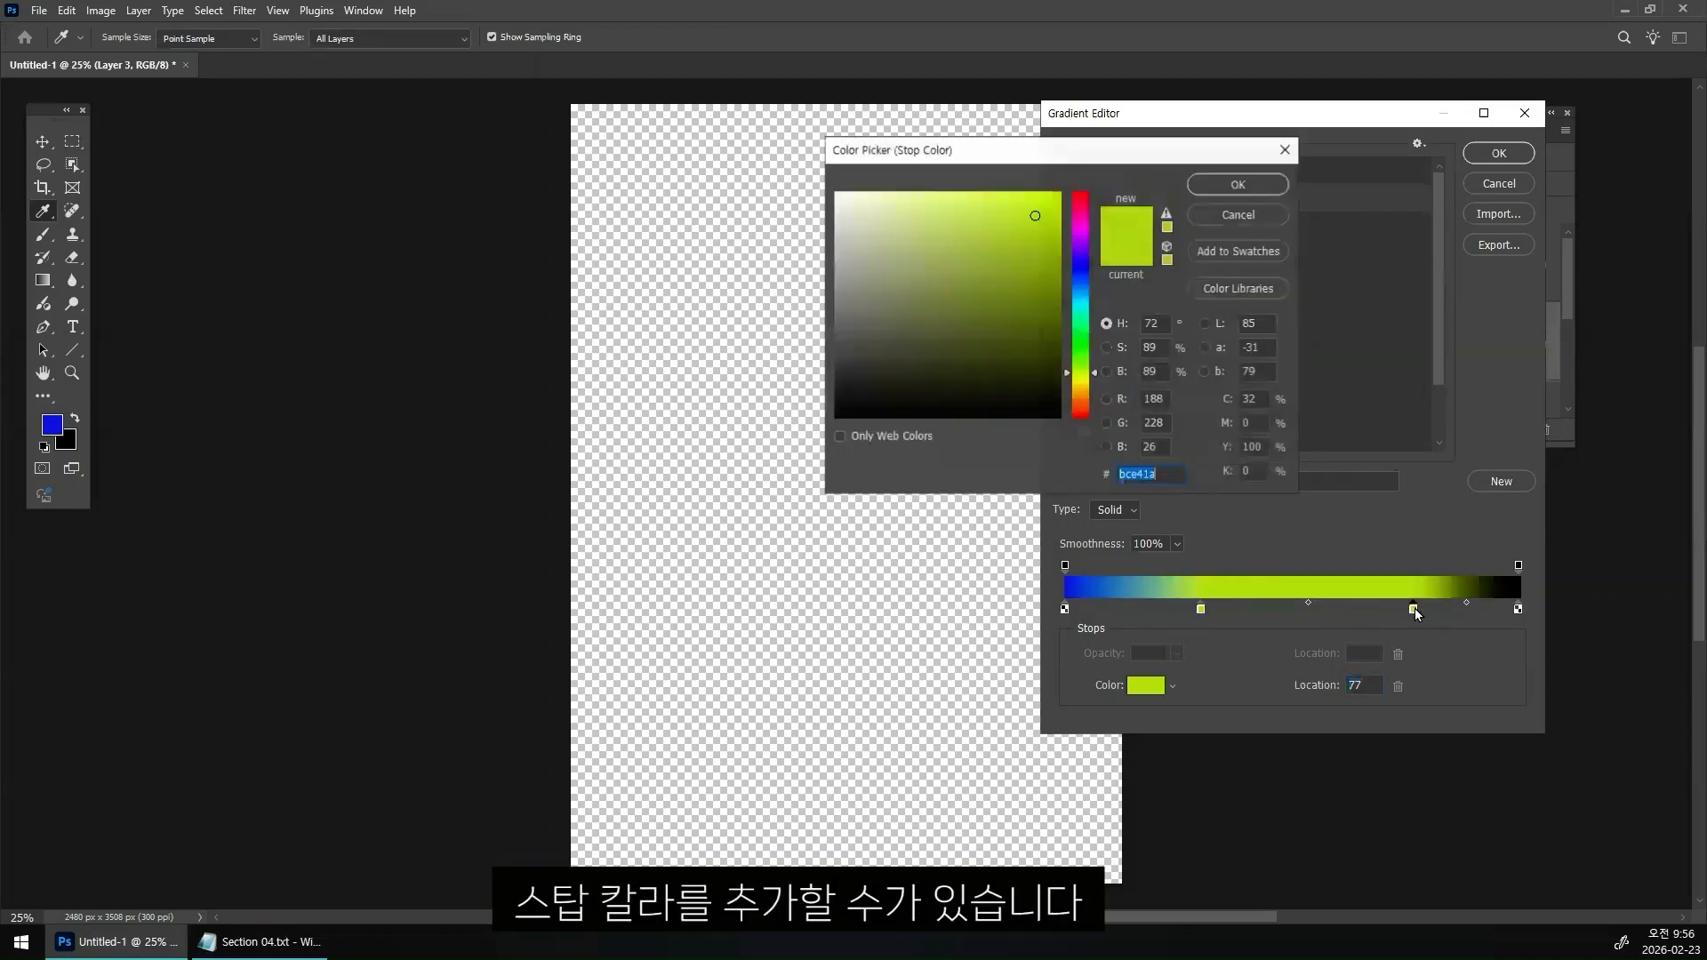
{"action": "left_click", "coordinate": [1076, 213]}
{"action": "left_click", "coordinate": [1077, 231]}
{"action": "left_click", "coordinate": [1239, 184]}
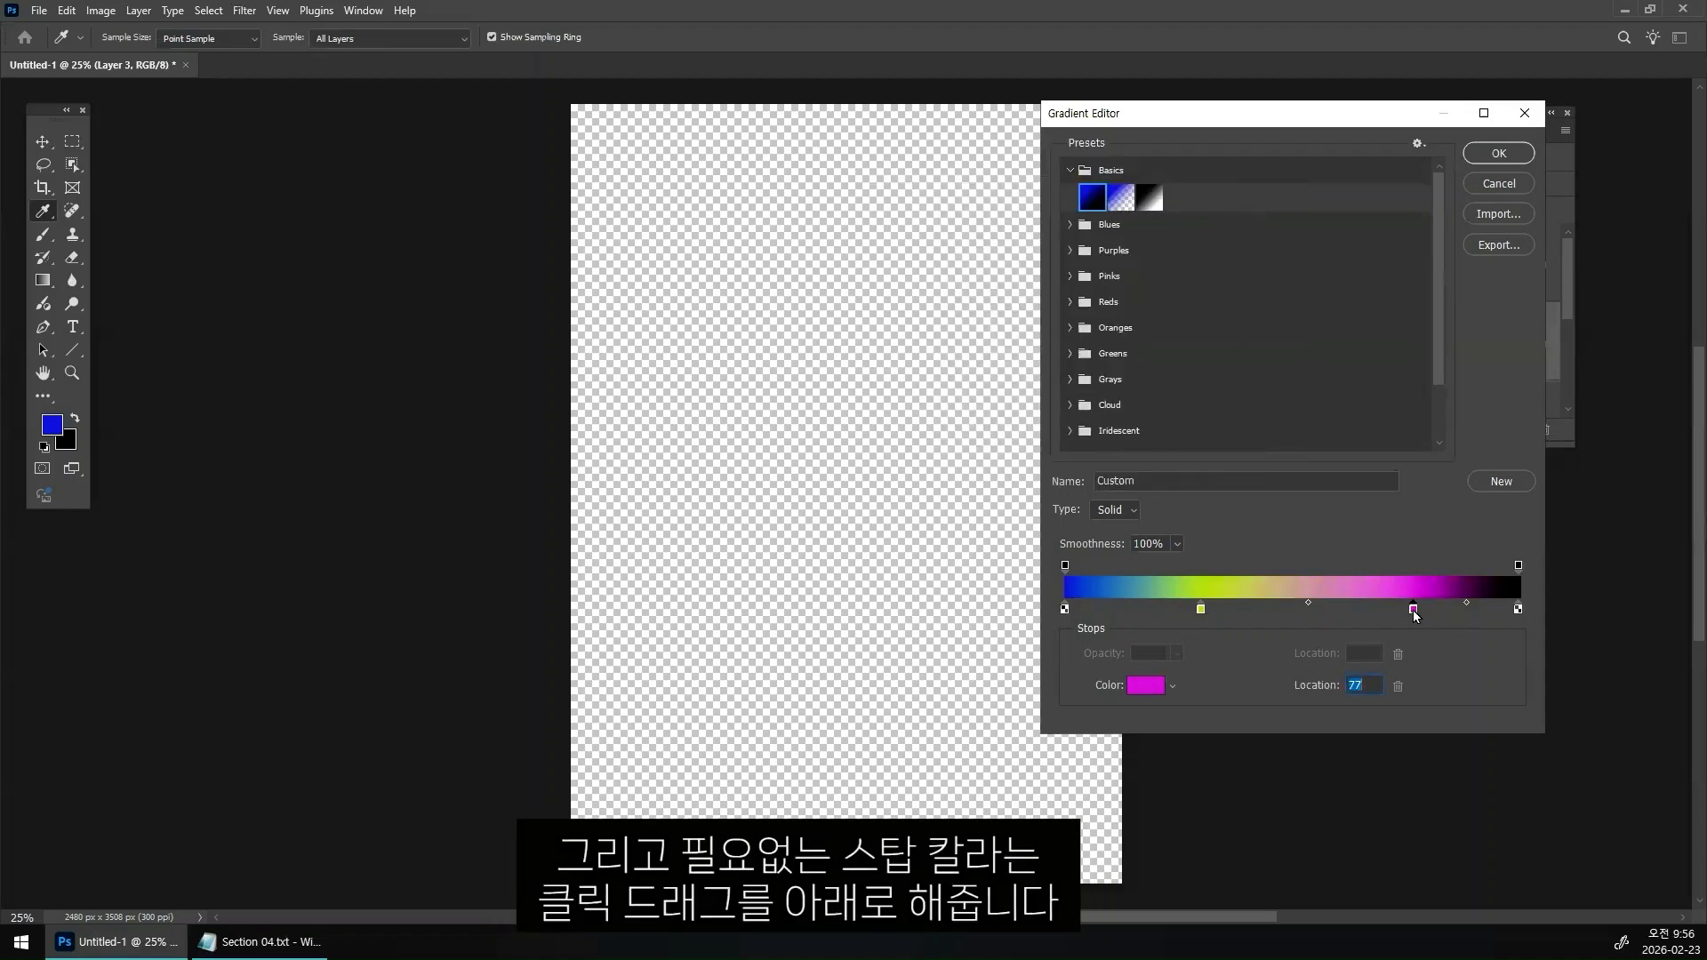
- Remove the magenta and yellow-green colour stops from the gradient
{"action": "left_click_drag", "start_coordinate": [1414, 611], "coordinate": [1423, 692]}
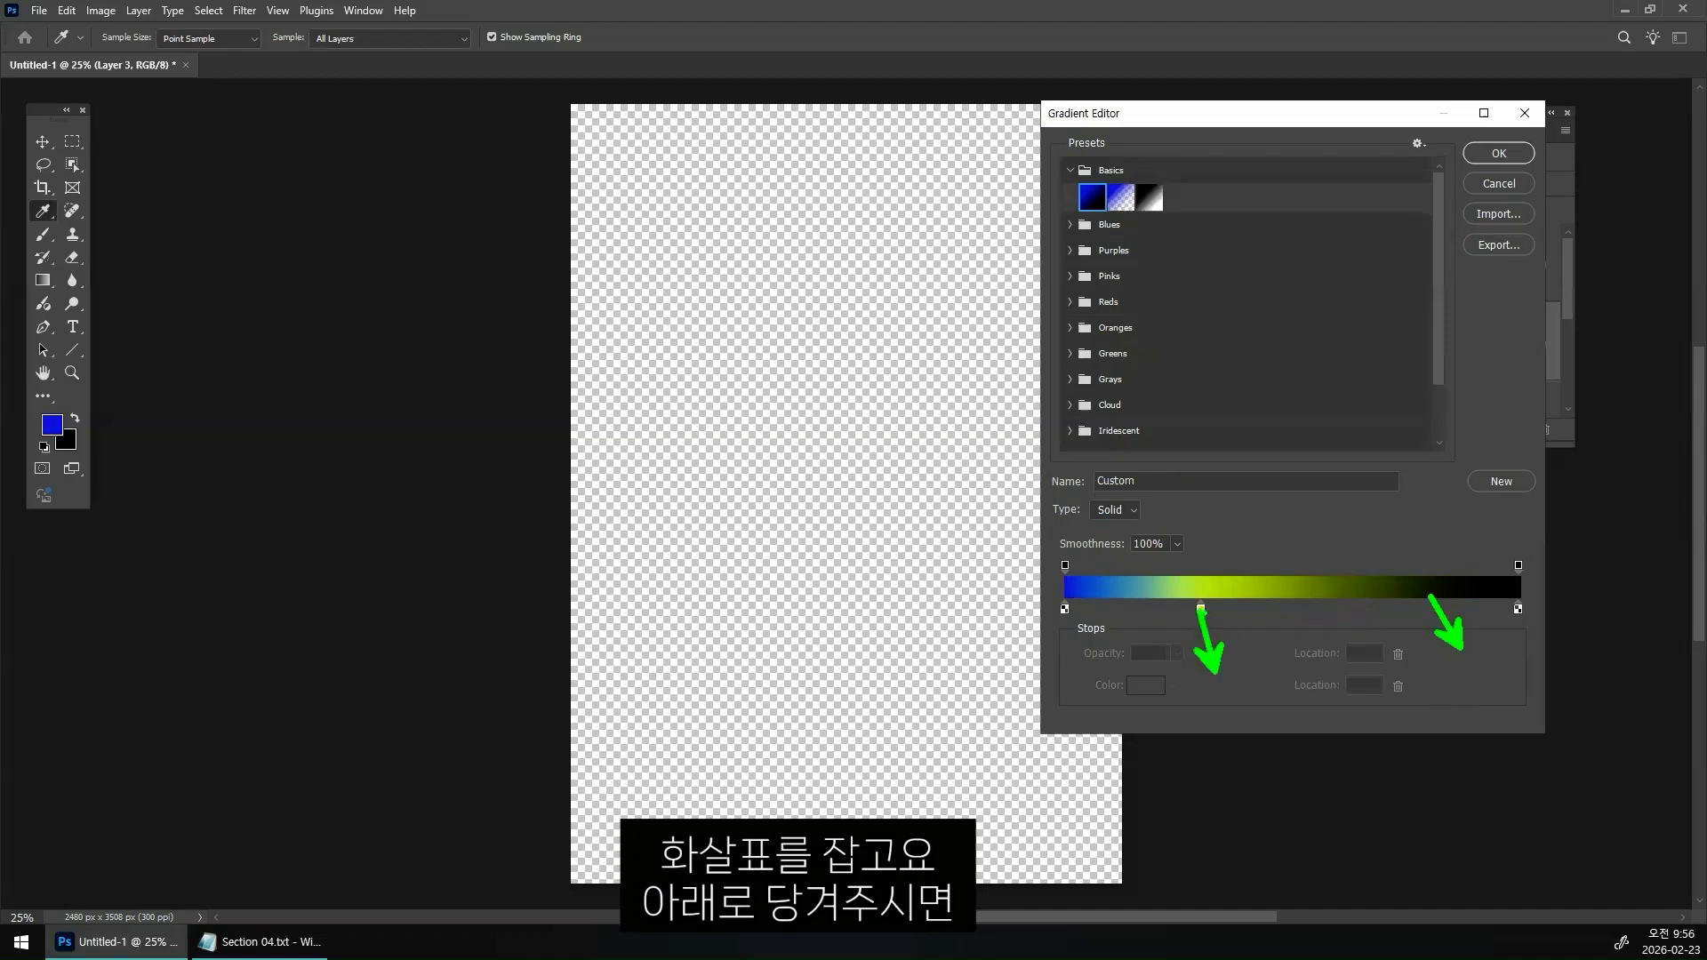
{"action": "left_click", "coordinate": [1200, 608]}
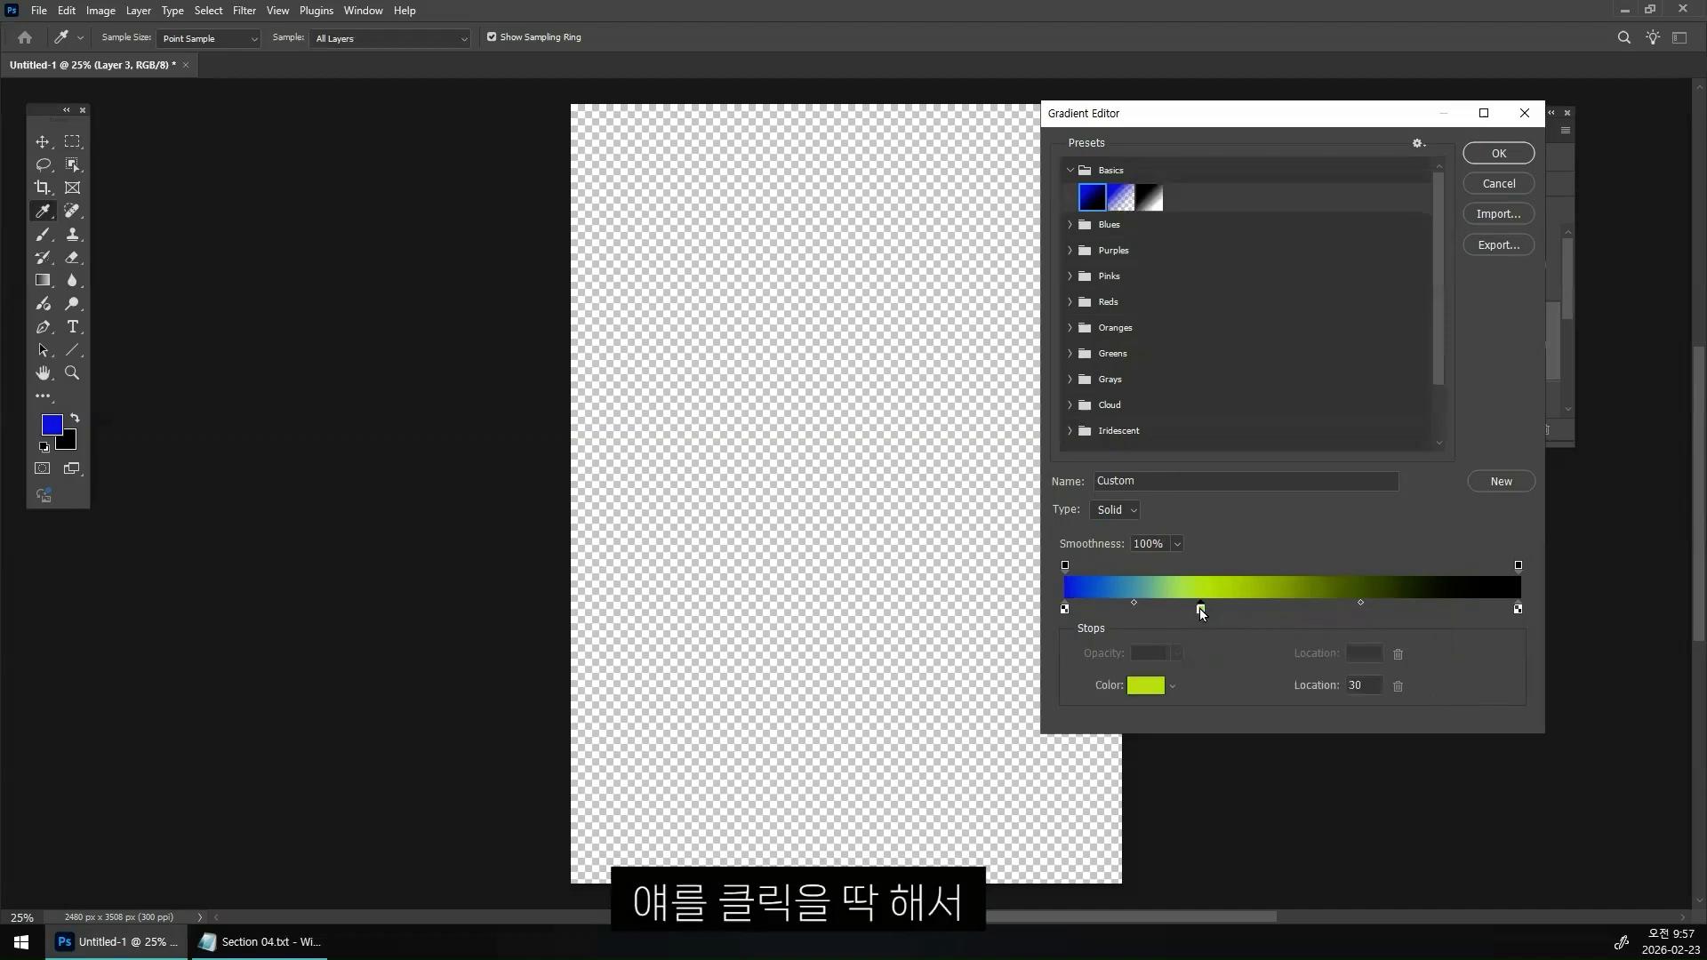
{"action": "left_click_drag", "start_coordinate": [1198, 608], "coordinate": [1199, 695]}
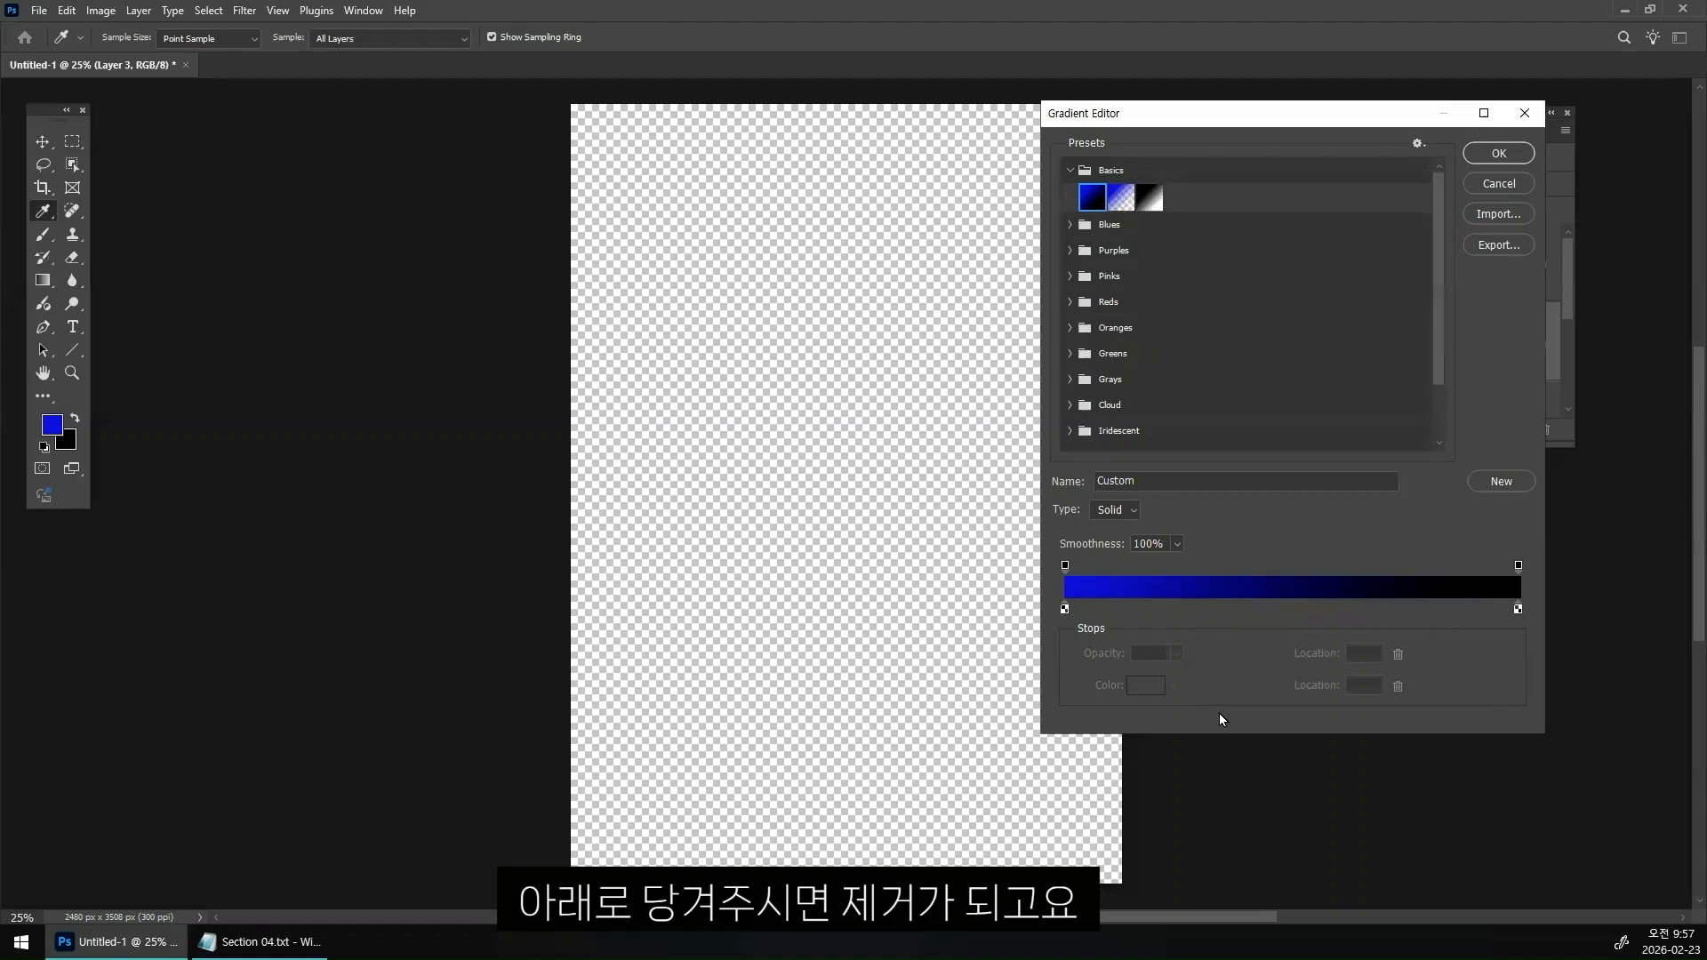
- Add a colour stop at location 42%, recolour it crimson #e41a58, and remove it from the gradient
{"action": "left_click", "coordinate": [1256, 611]}
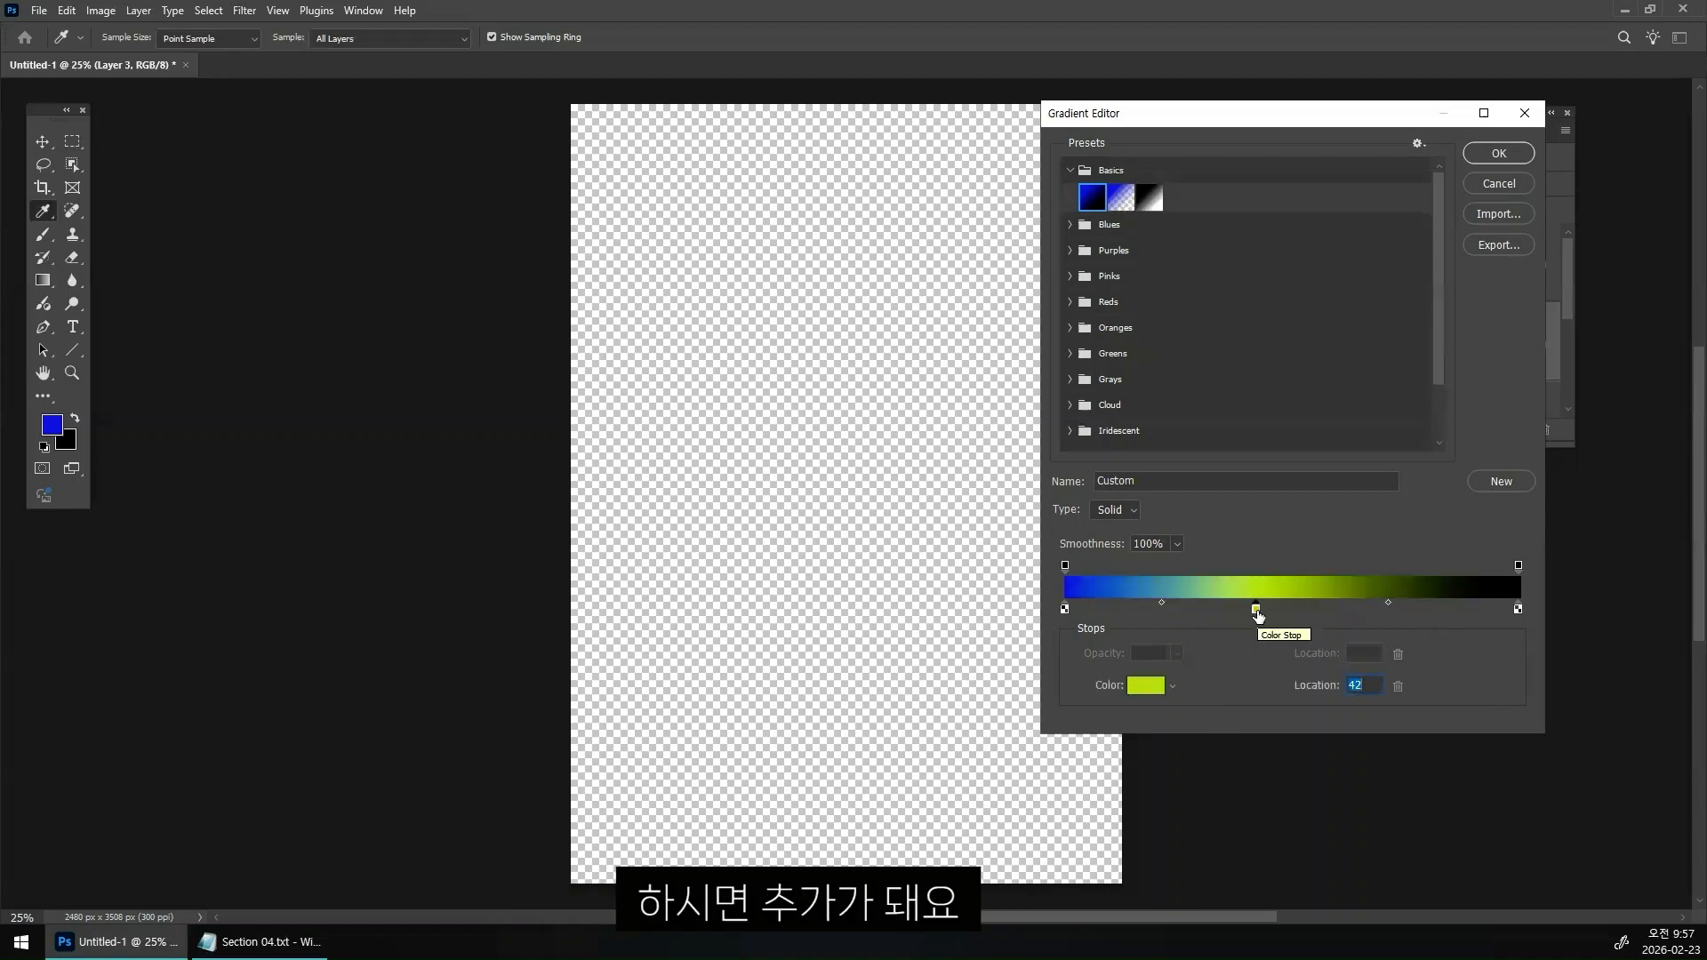
{"action": "double_click", "coordinate": [1256, 607]}
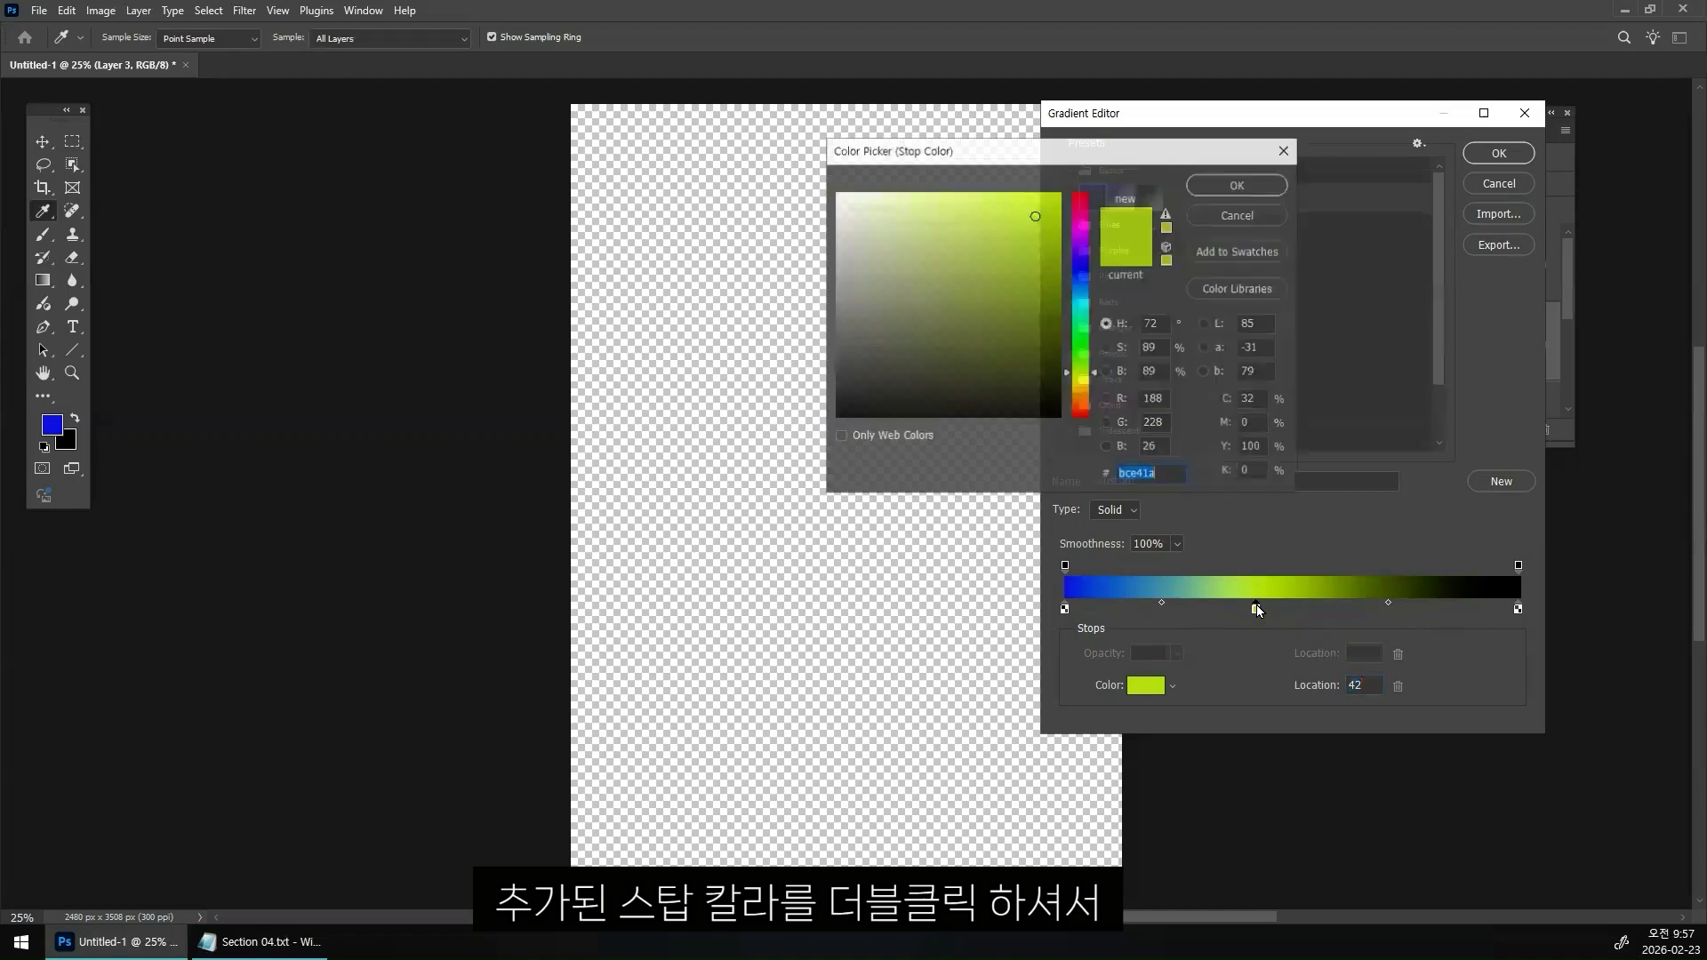
{"action": "left_click", "coordinate": [1080, 204]}
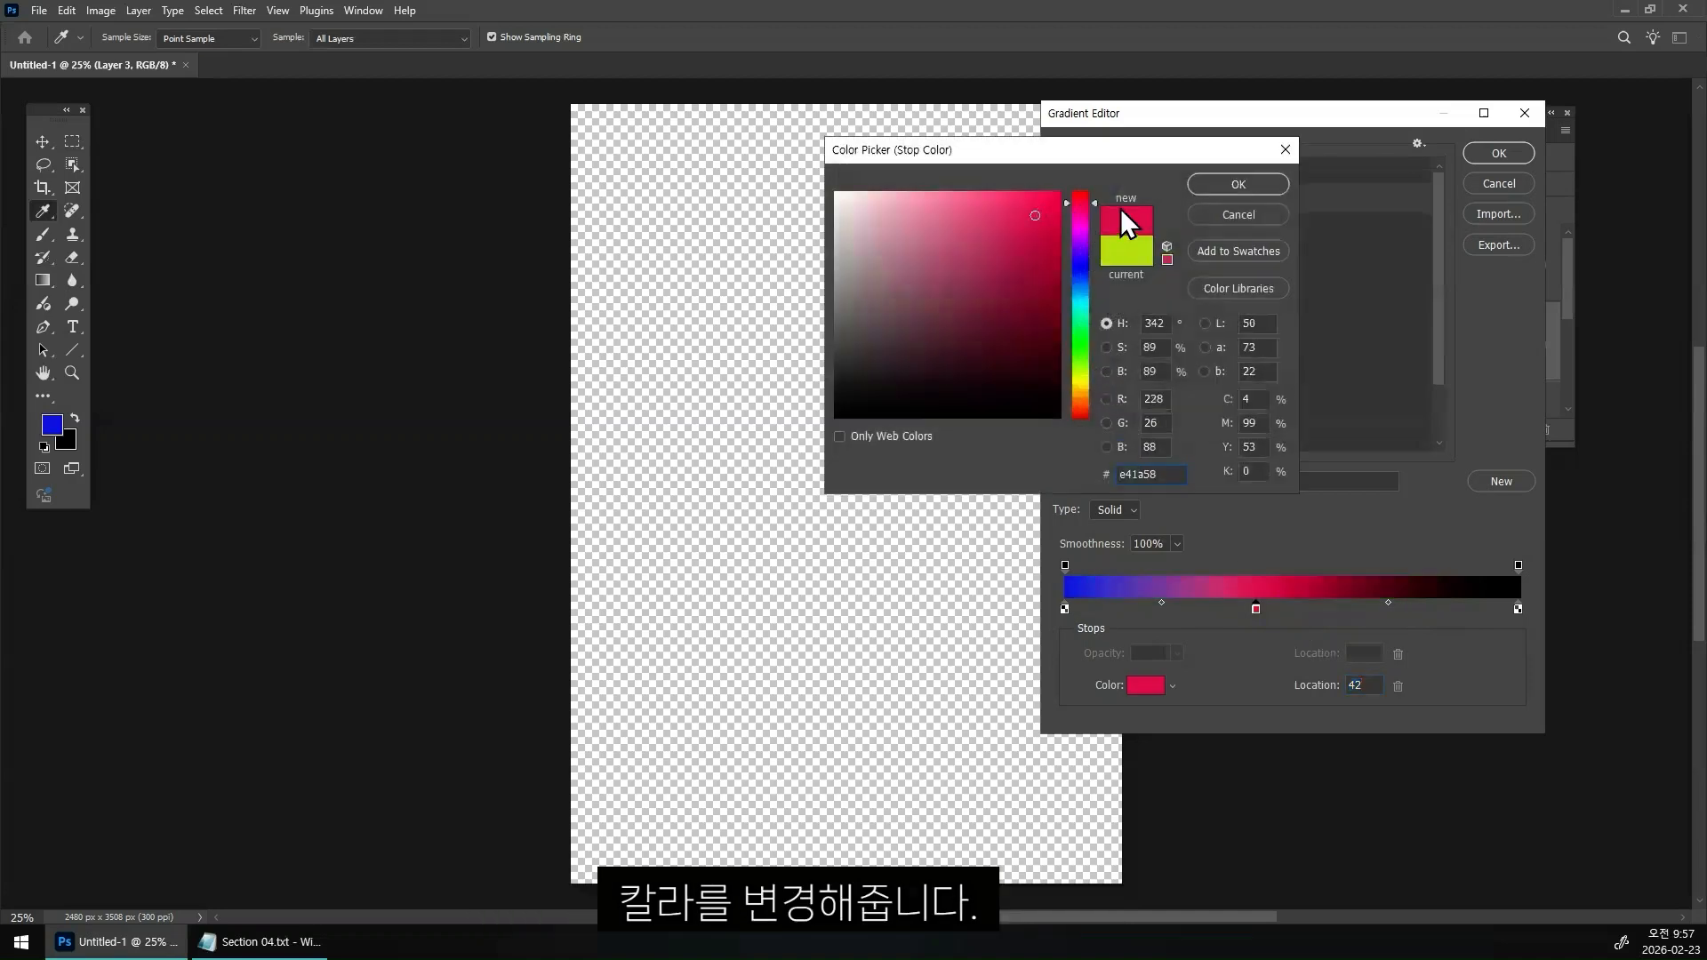
{"action": "left_click", "coordinate": [1224, 188]}
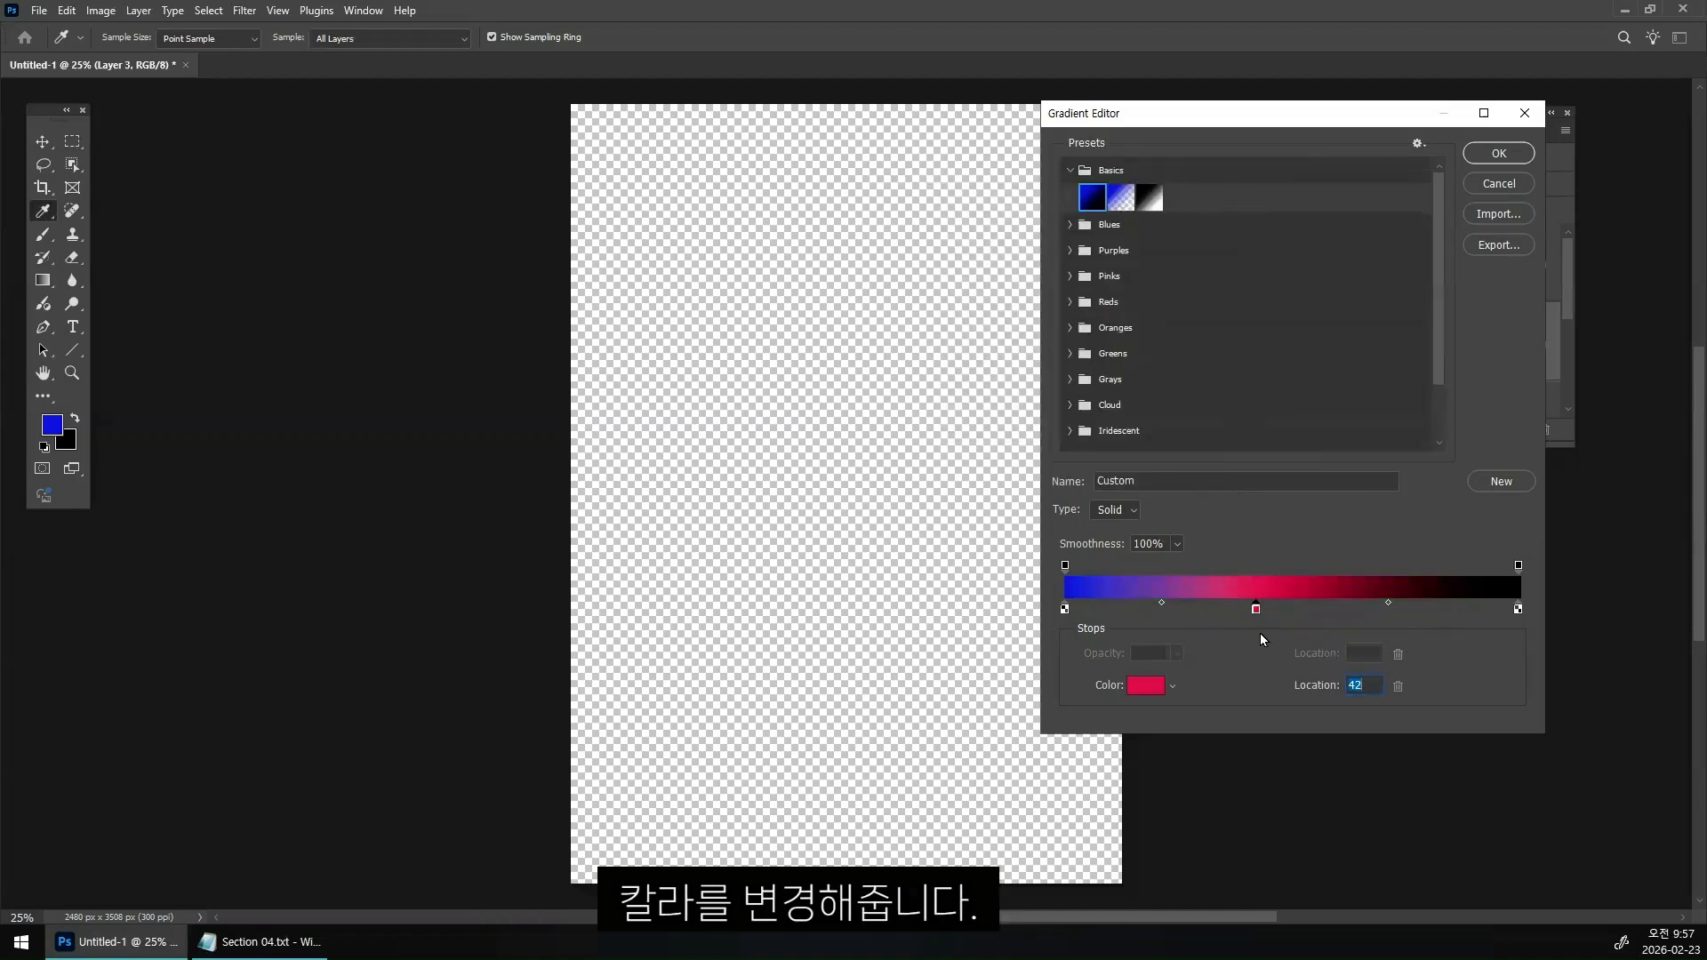
{"action": "left_click_drag", "start_coordinate": [1256, 609], "coordinate": [1257, 660]}
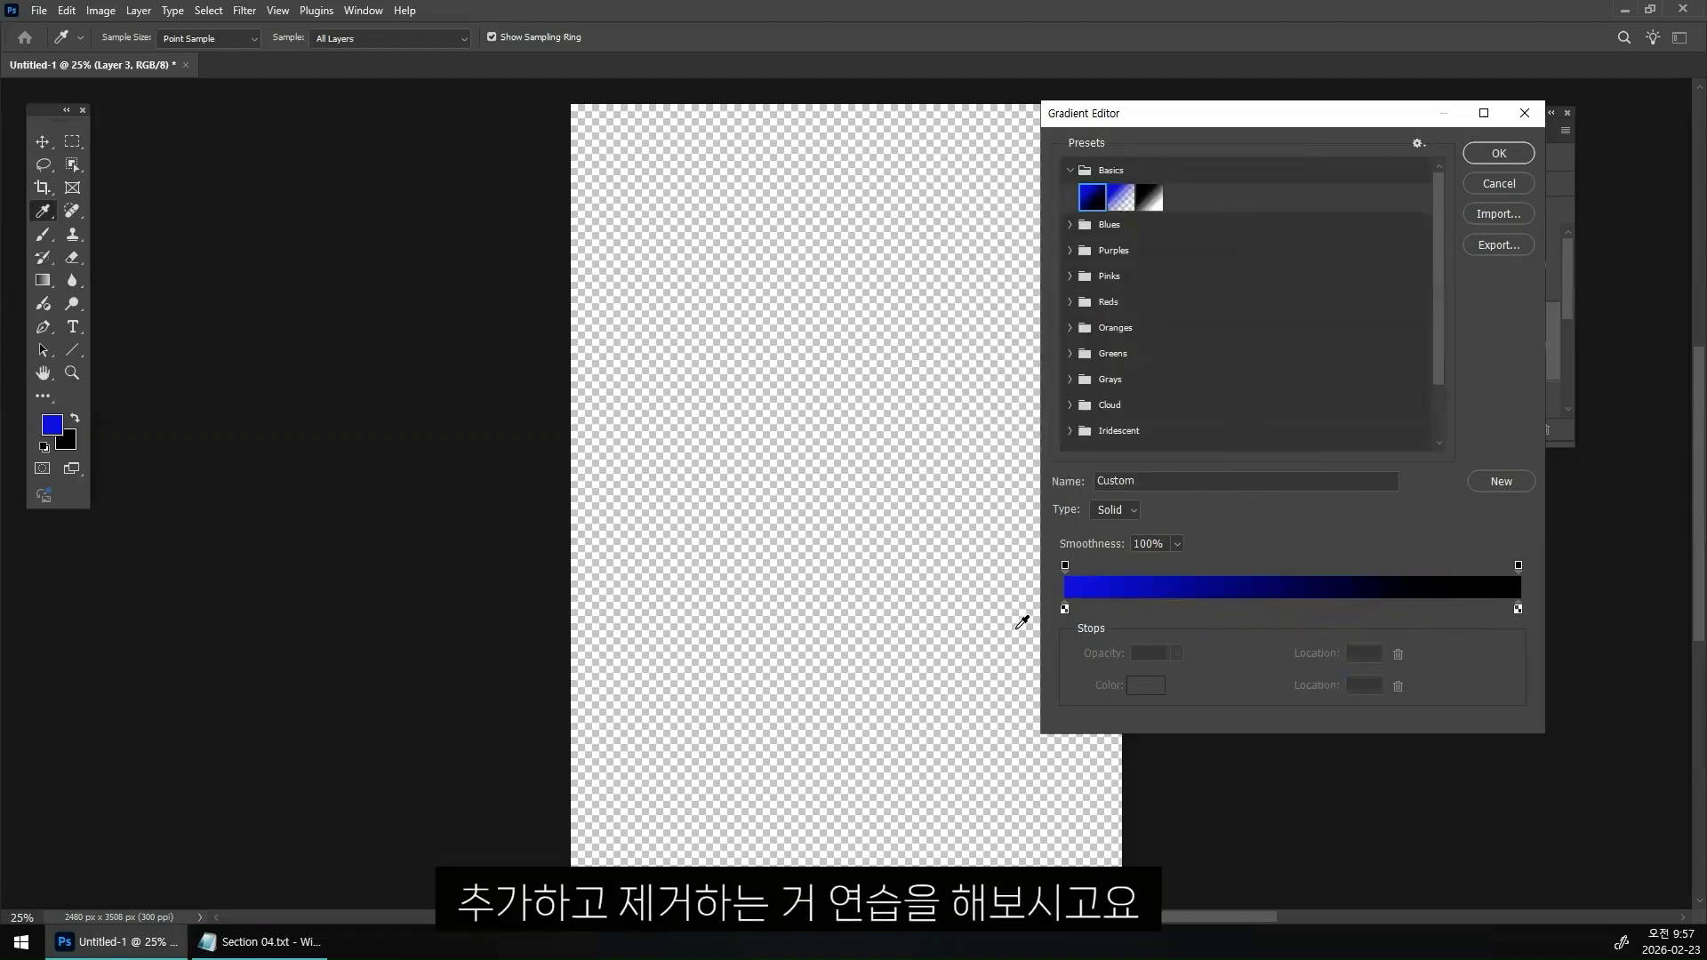
- Set the gradient's start stop to magenta-pink, move the colour midpoint to location 82%, and accept the gradient
{"action": "left_click", "coordinate": [1064, 610]}
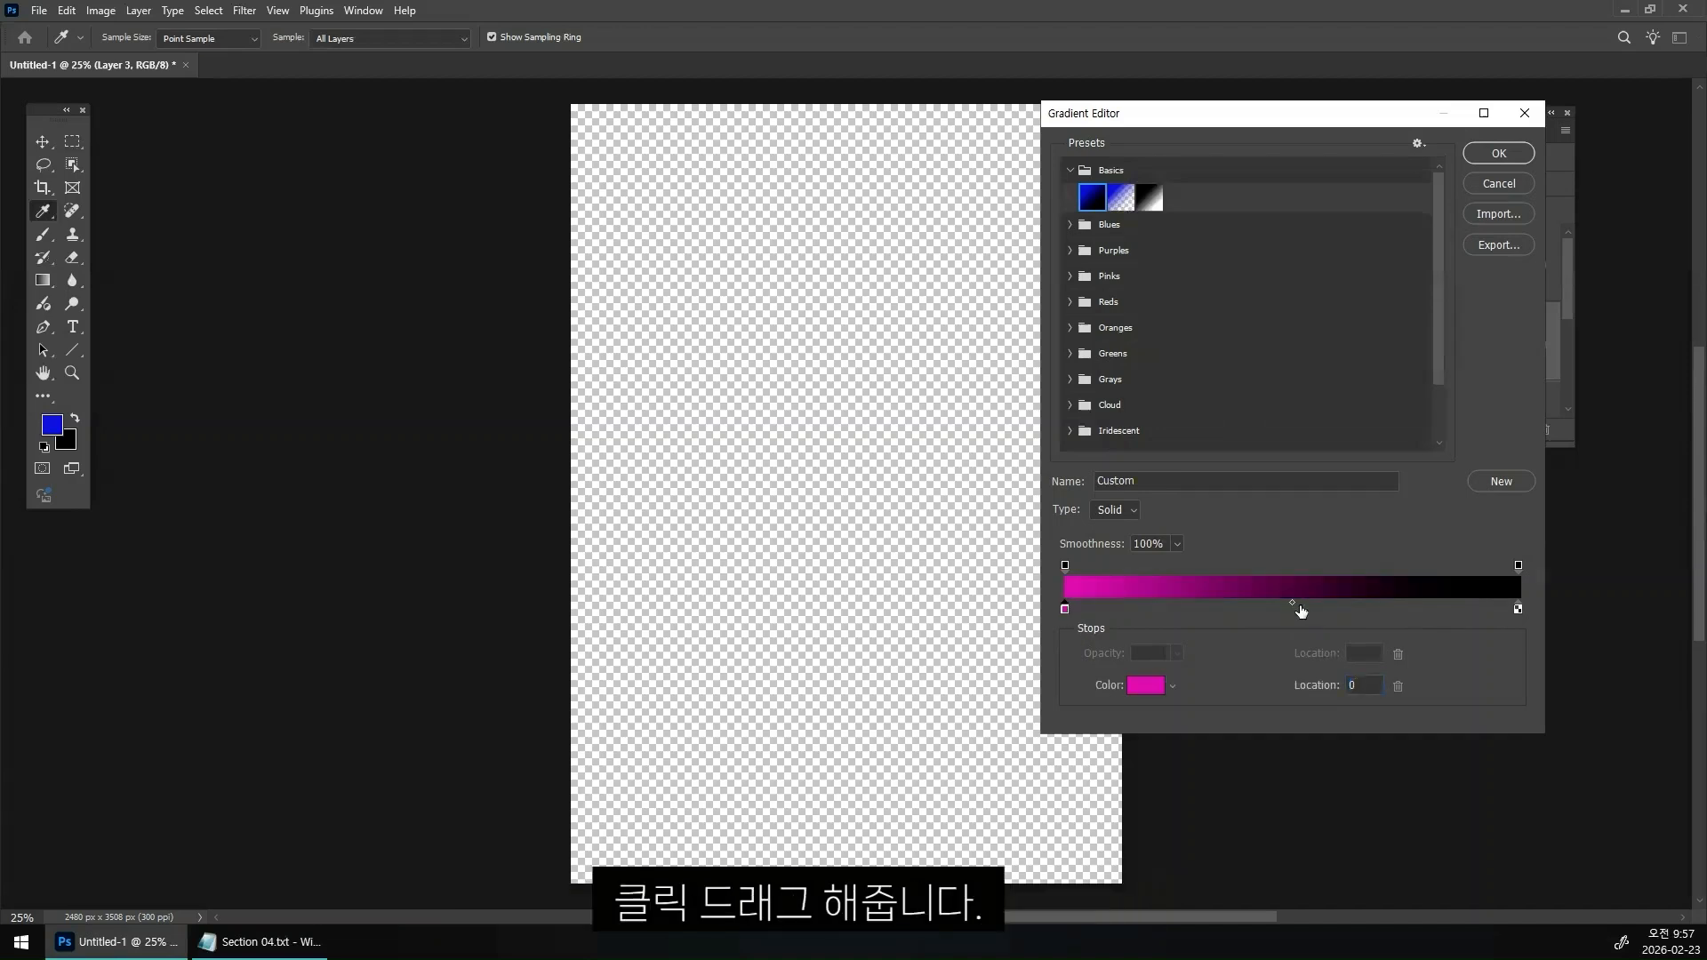
{"action": "left_click_drag", "start_coordinate": [1293, 604], "coordinate": [1432, 619]}
{"action": "left_click_drag", "start_coordinate": [1363, 684], "coordinate": [1322, 680]}
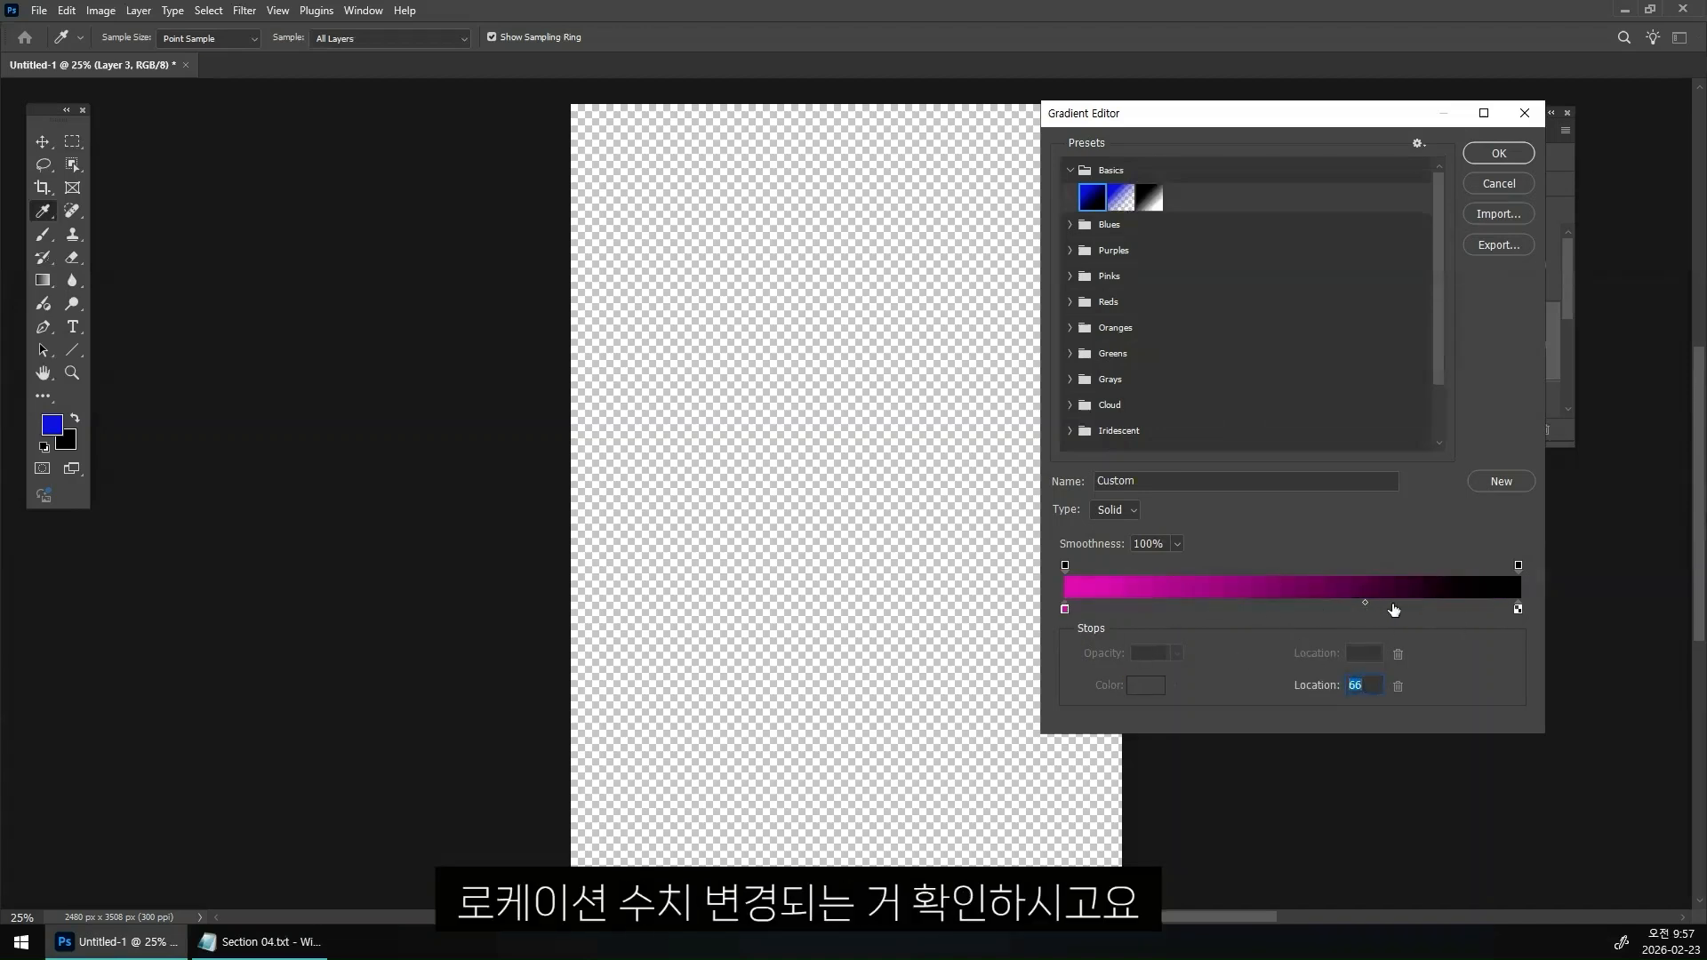
{"action": "left_click_drag", "start_coordinate": [1366, 604], "coordinate": [1439, 613]}
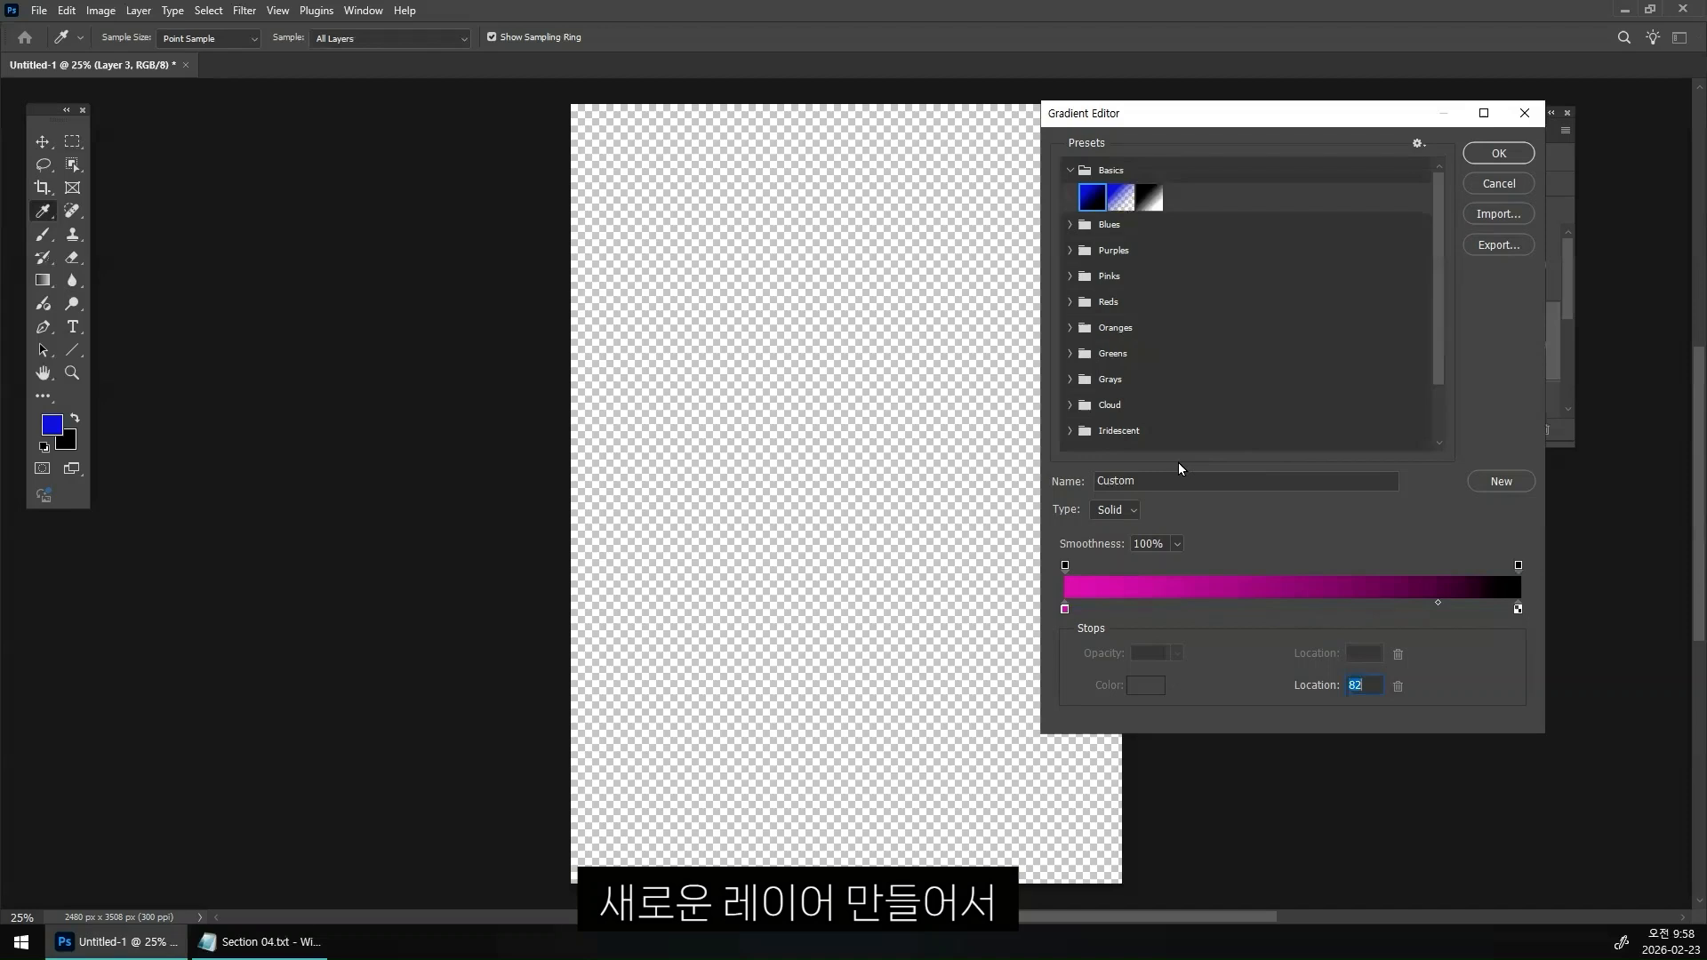
{"action": "left_click", "coordinate": [1517, 157]}
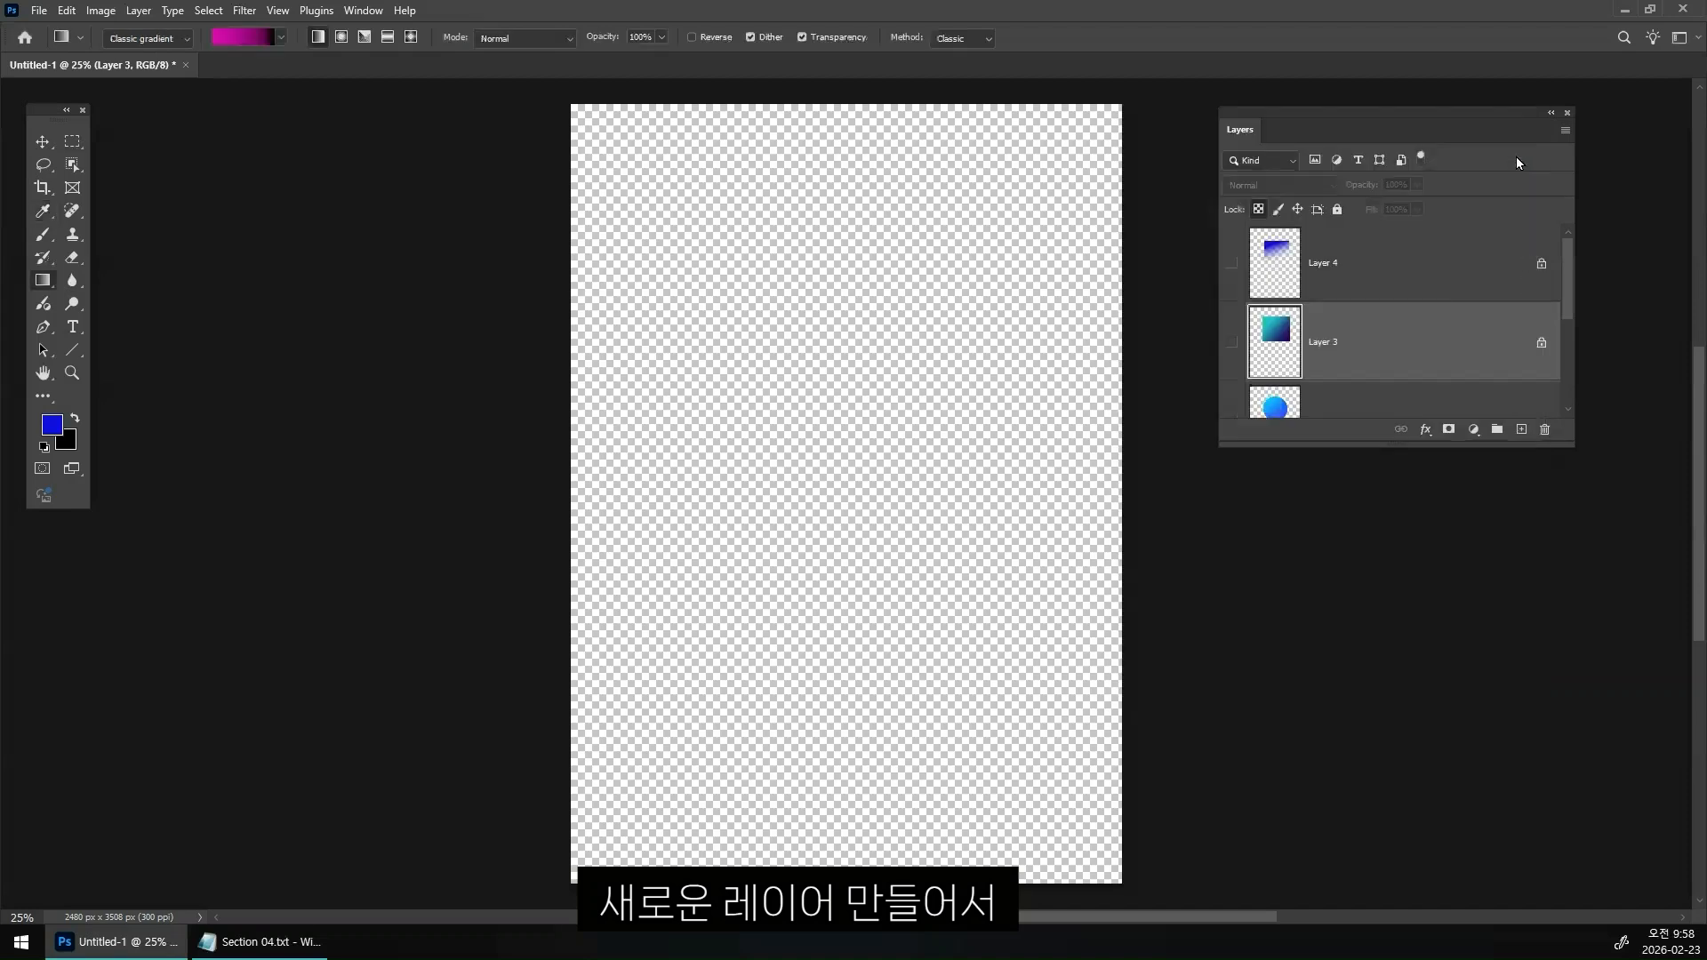
- Create a new layer above Layer 3 and draw a circular selection in the upper middle of the canvas
{"action": "left_click", "coordinate": [1522, 432]}
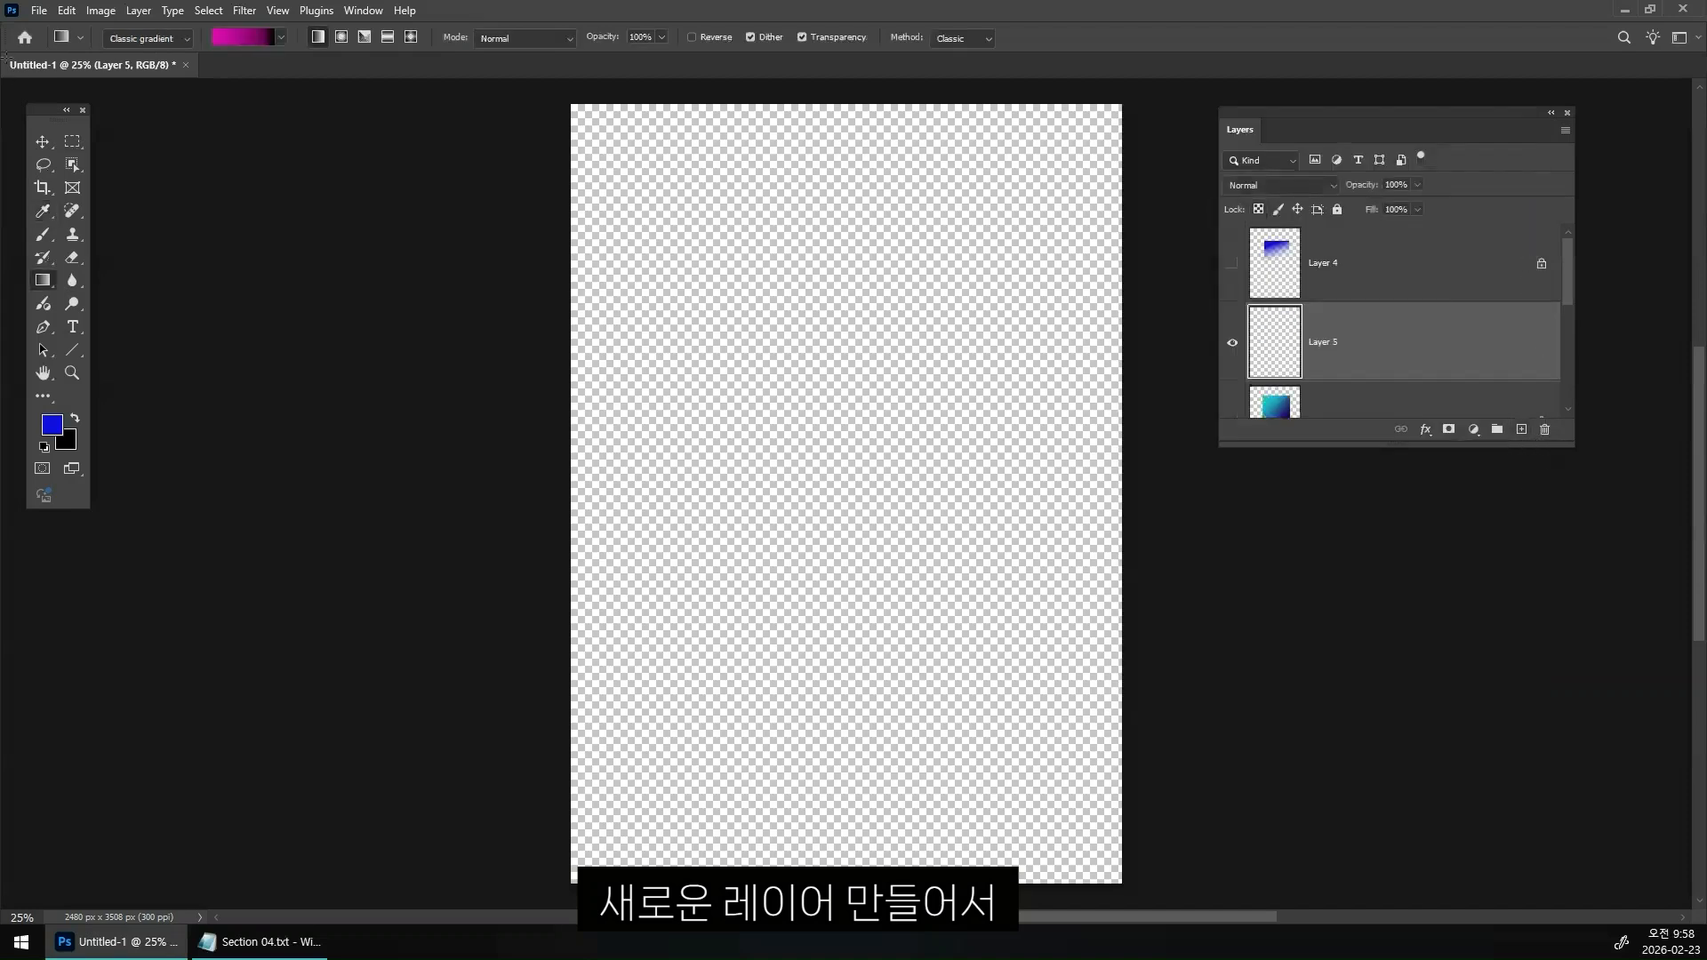
{"action": "left_click", "coordinate": [74, 144]}
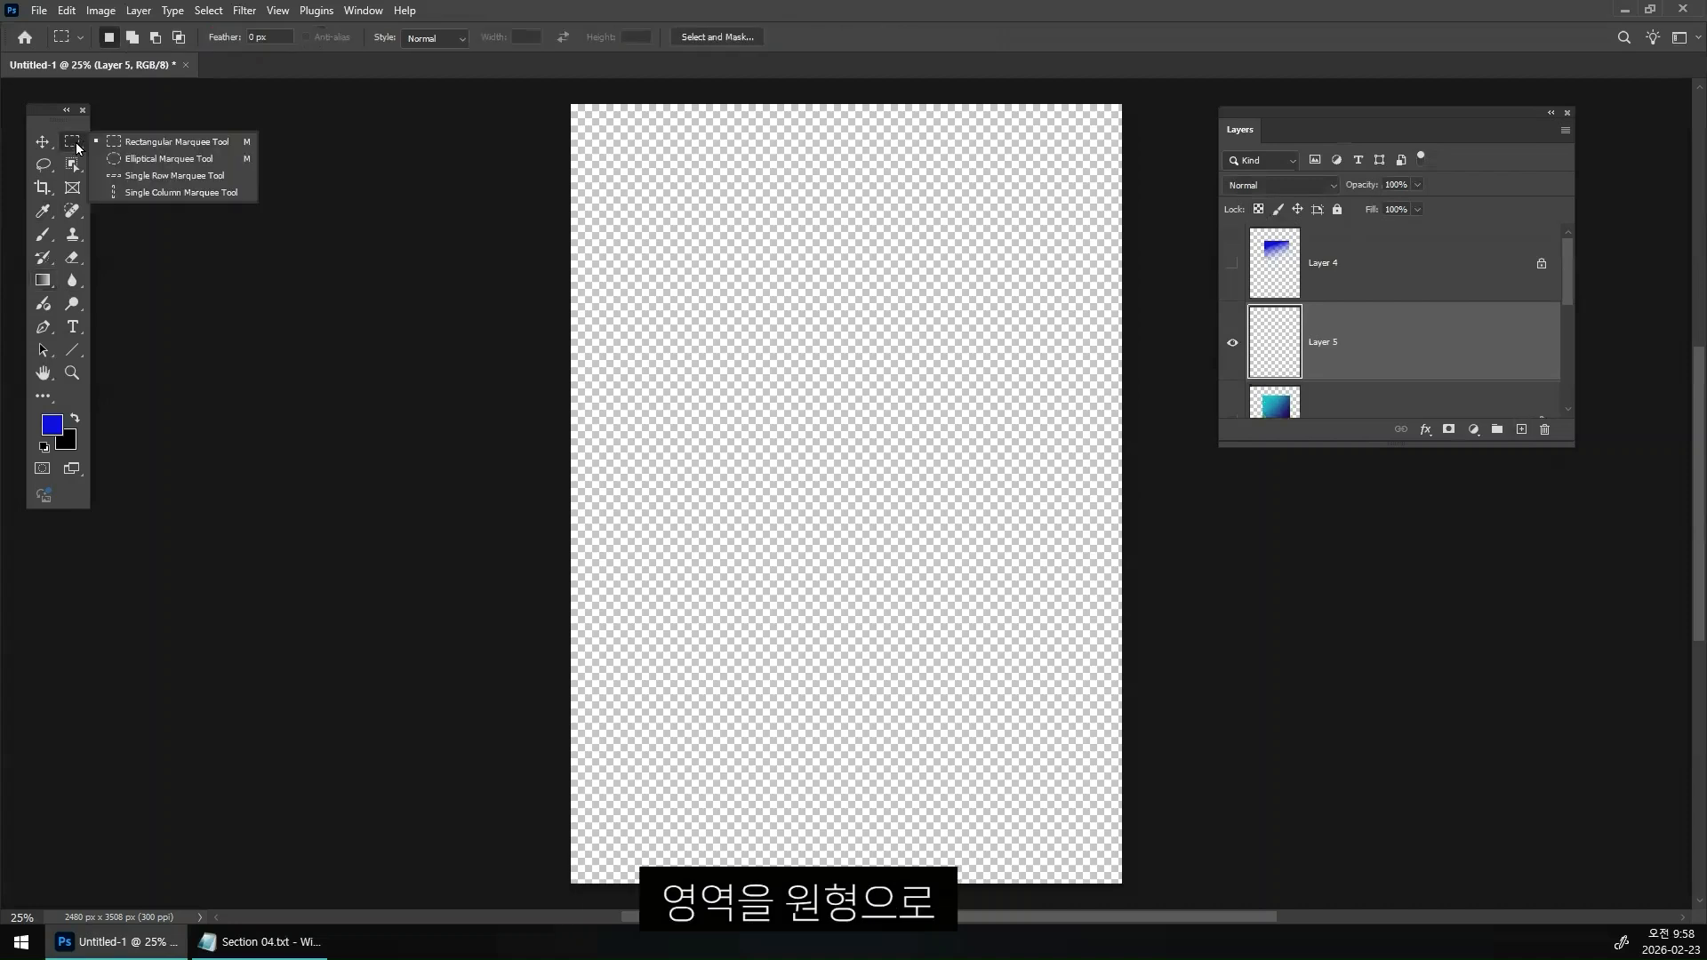
{"action": "left_click", "coordinate": [156, 158]}
{"action": "left_click_drag", "start_coordinate": [707, 233], "coordinate": [987, 494]}
- Fill the circular selection with the linear gradient from upper left to lower right, deselect, and lock the layer's transparent pixels
{"action": "left_click", "coordinate": [42, 280]}
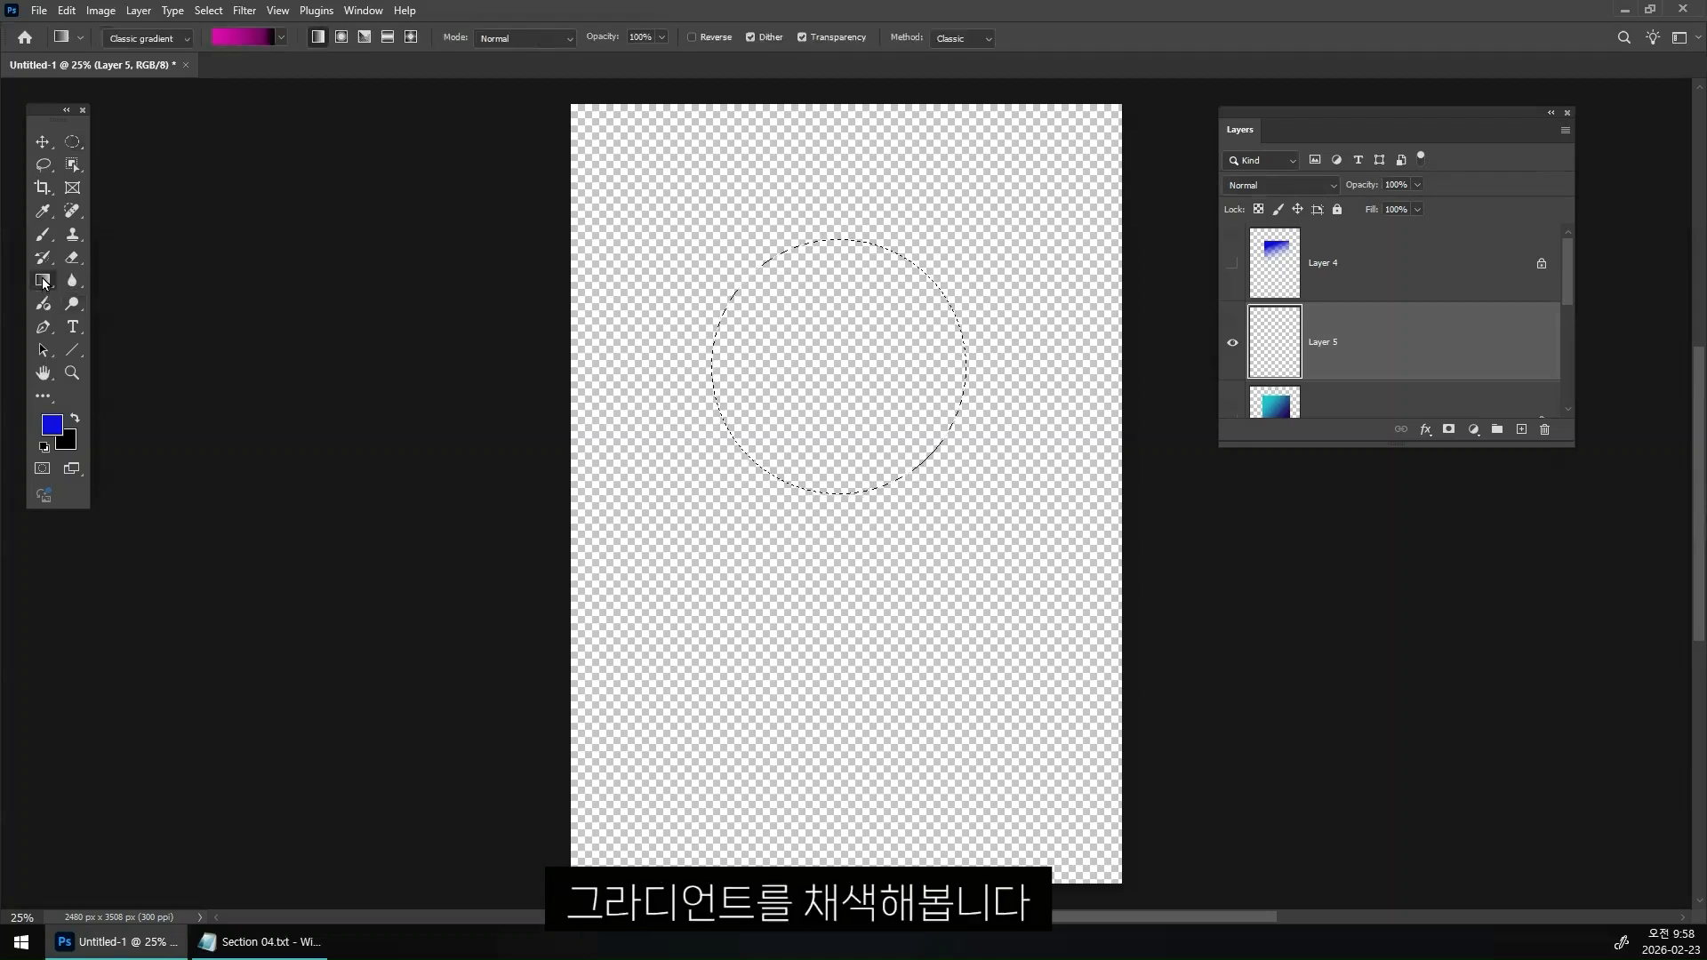
{"action": "left_click_drag", "start_coordinate": [773, 289], "coordinate": [915, 444]}
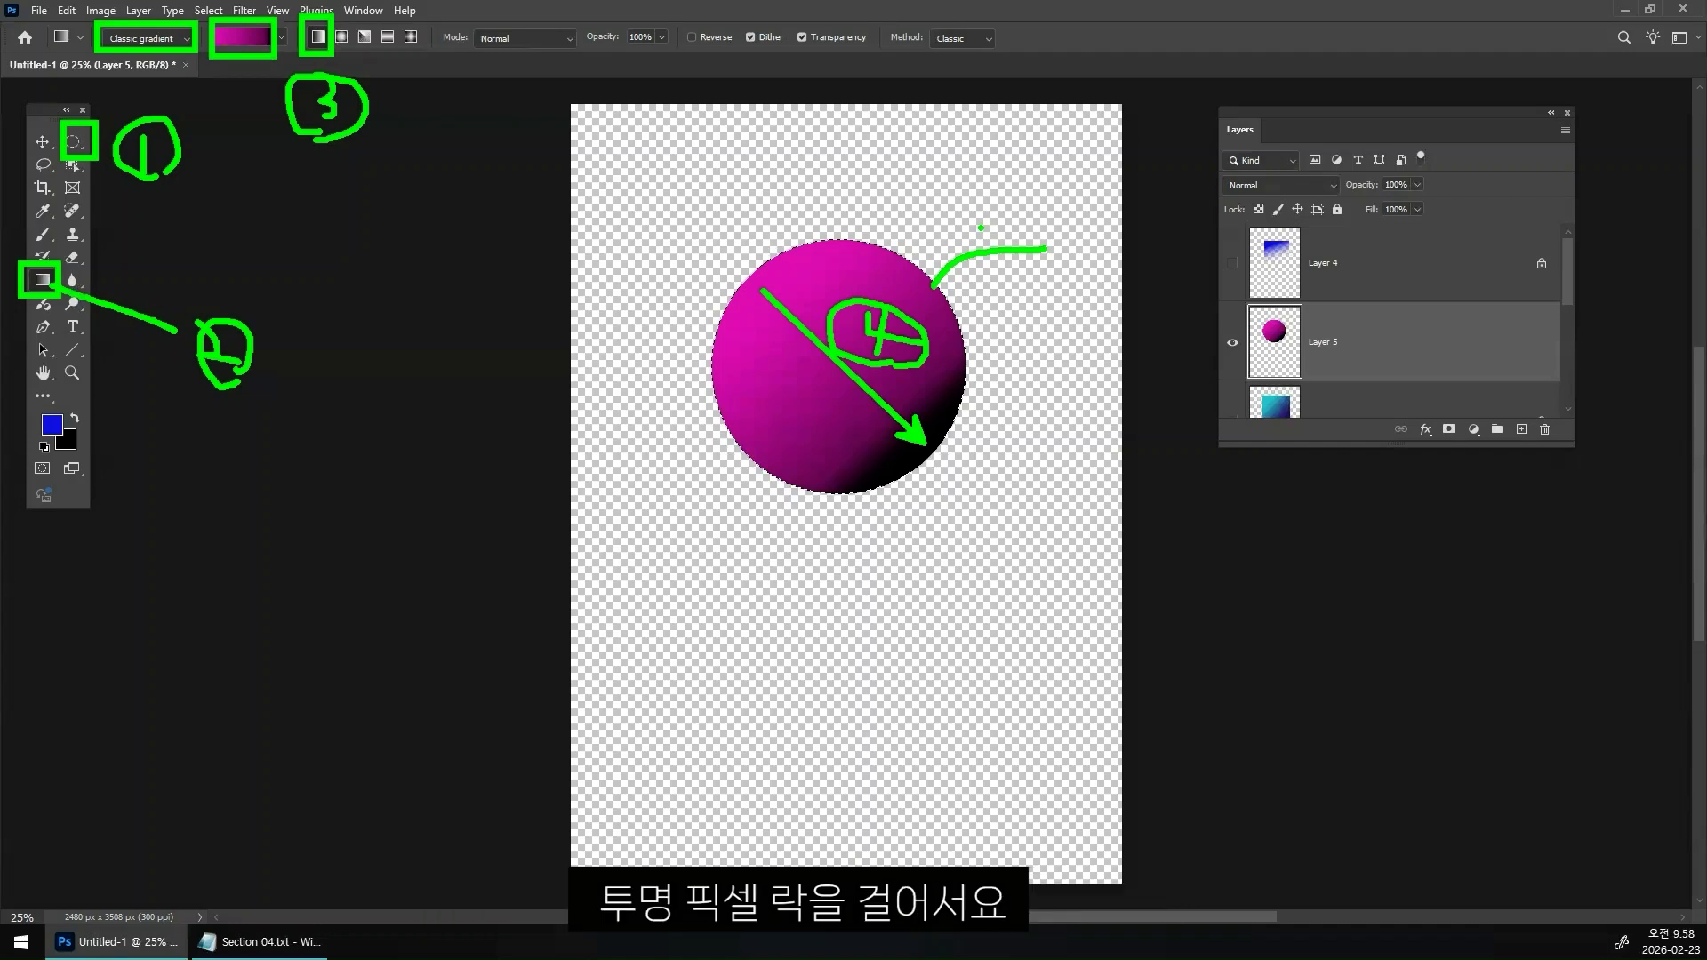
{"action": "key", "text": "ctrl+d"}
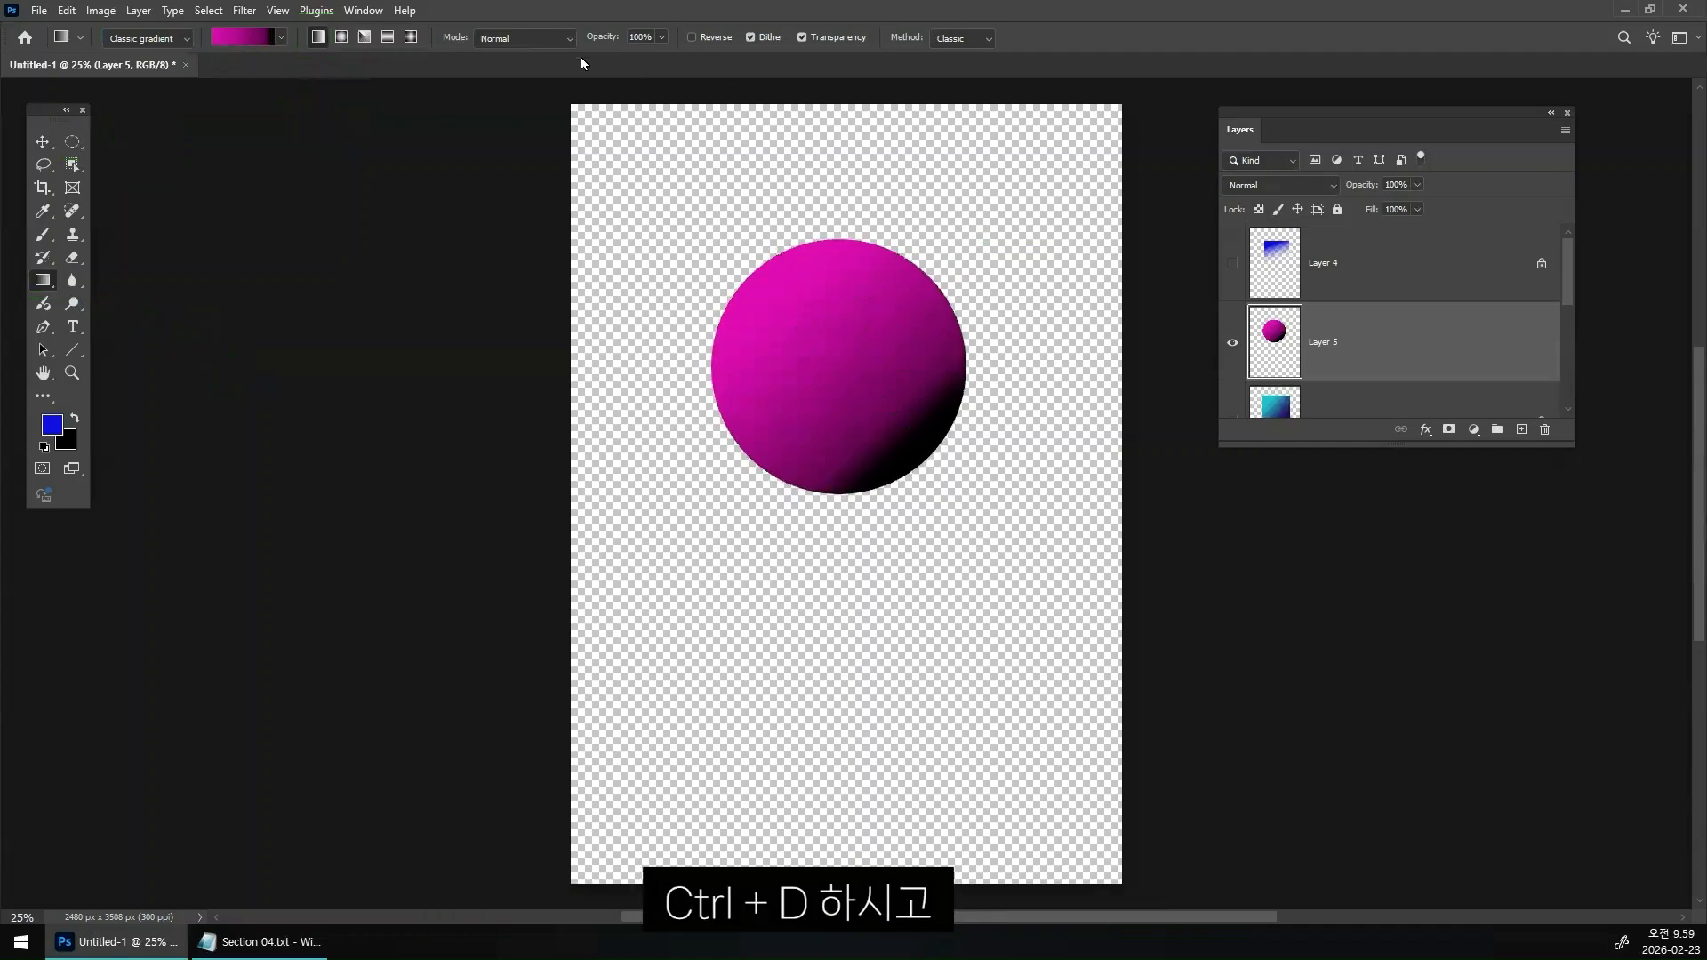
{"action": "left_click", "coordinate": [1259, 209]}
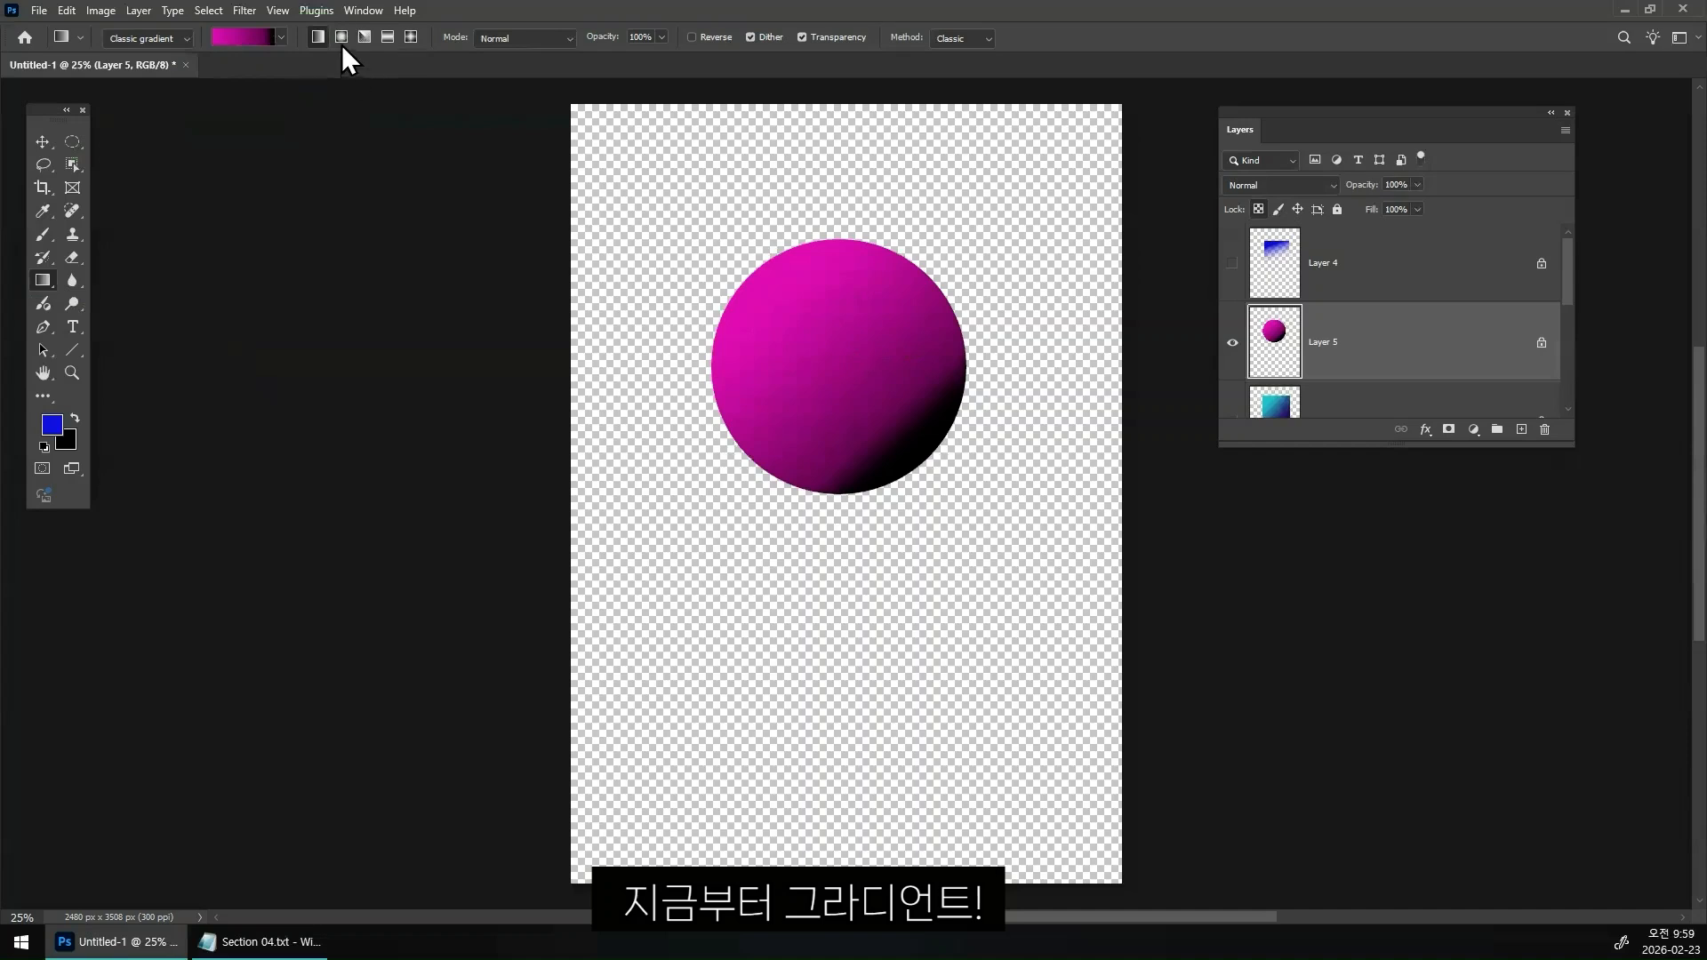
- Move the gradient's colour midpoint to location 51% and reapply the linear gradient diagonally across the circle
{"action": "left_click", "coordinate": [245, 35]}
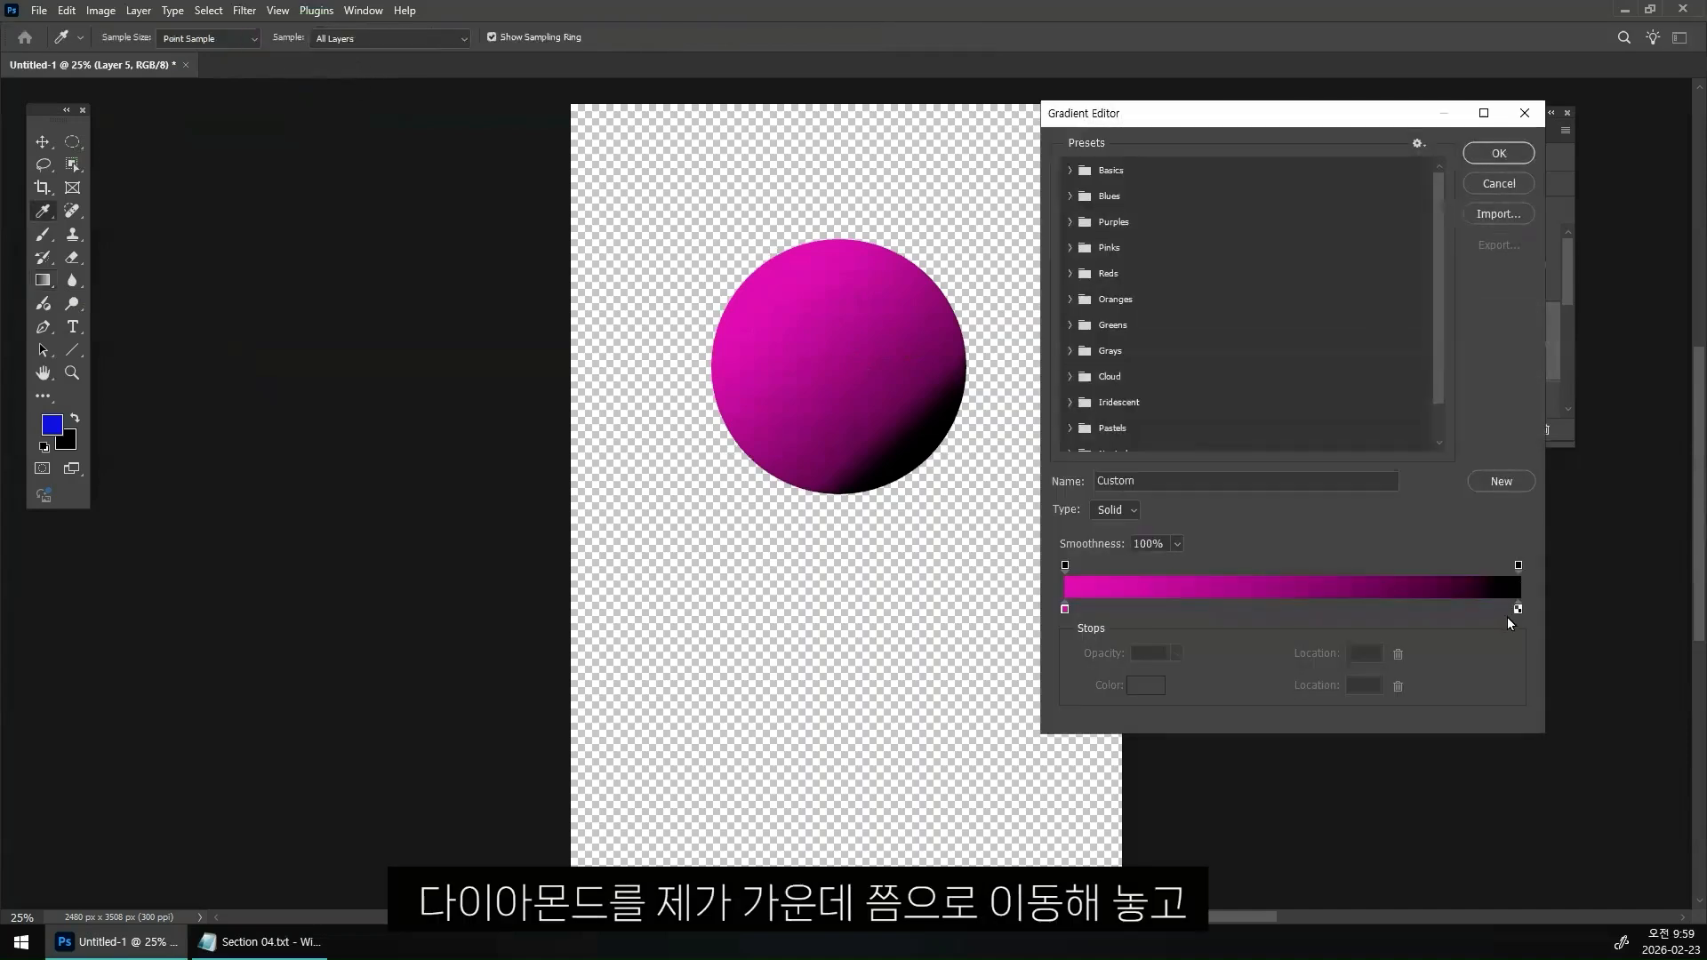
{"action": "left_click", "coordinate": [1065, 610]}
{"action": "left_click_drag", "start_coordinate": [1437, 605], "coordinate": [1295, 612]}
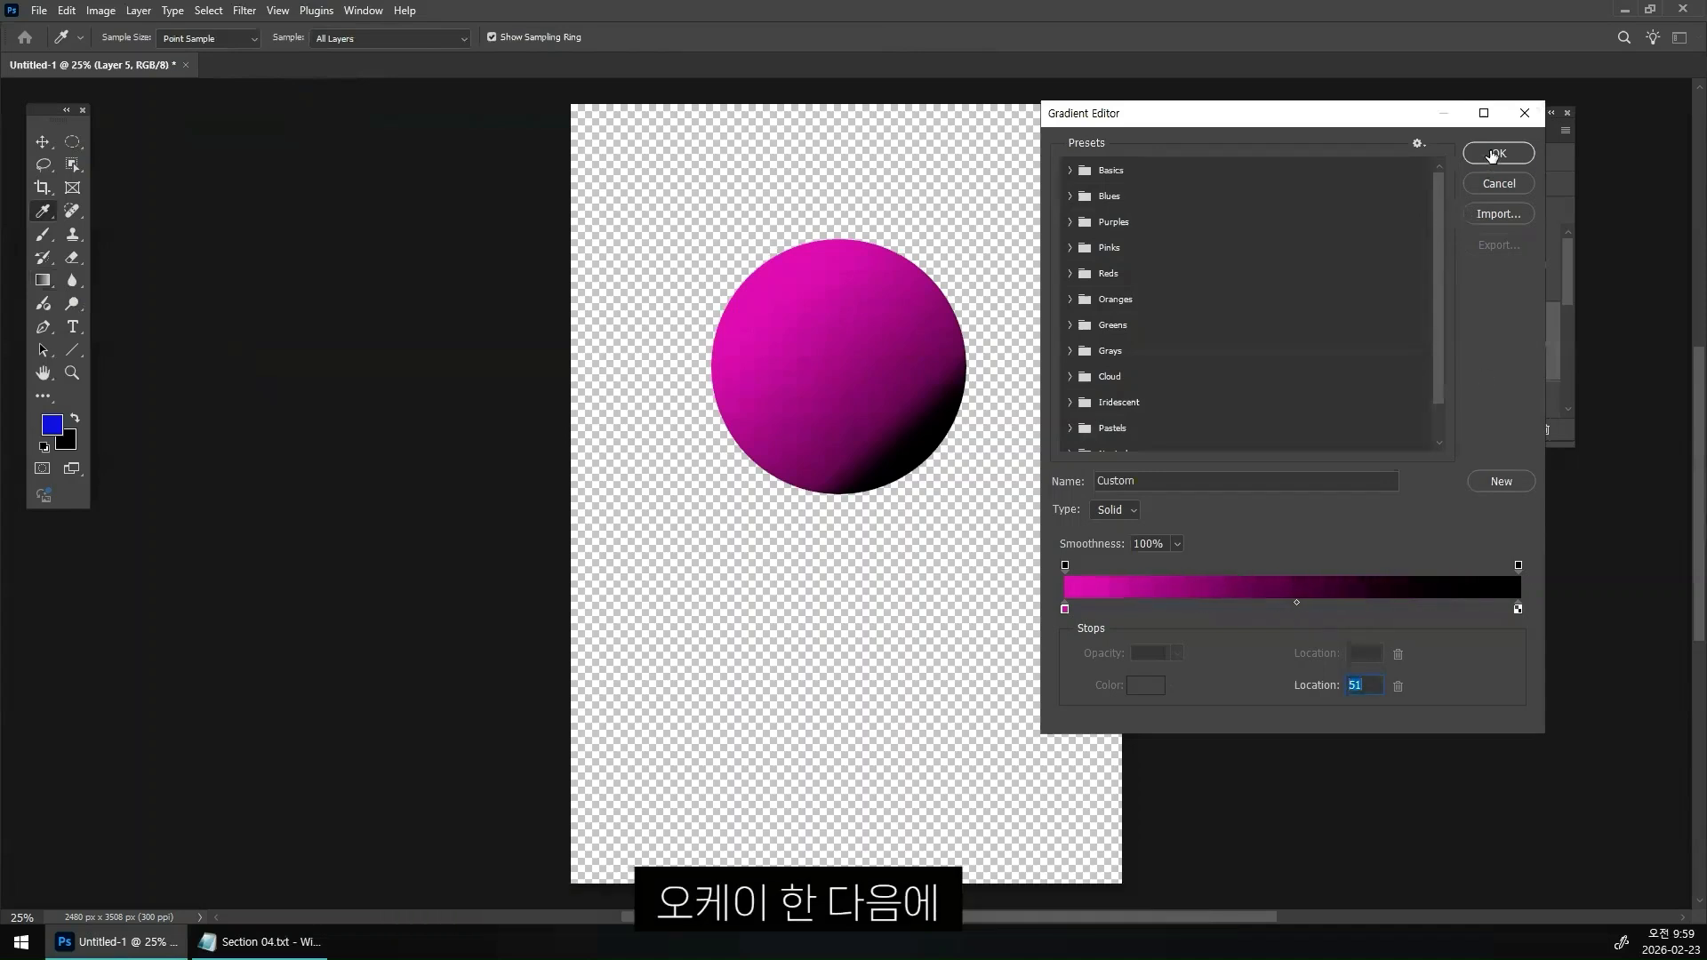
{"action": "left_click", "coordinate": [1494, 155]}
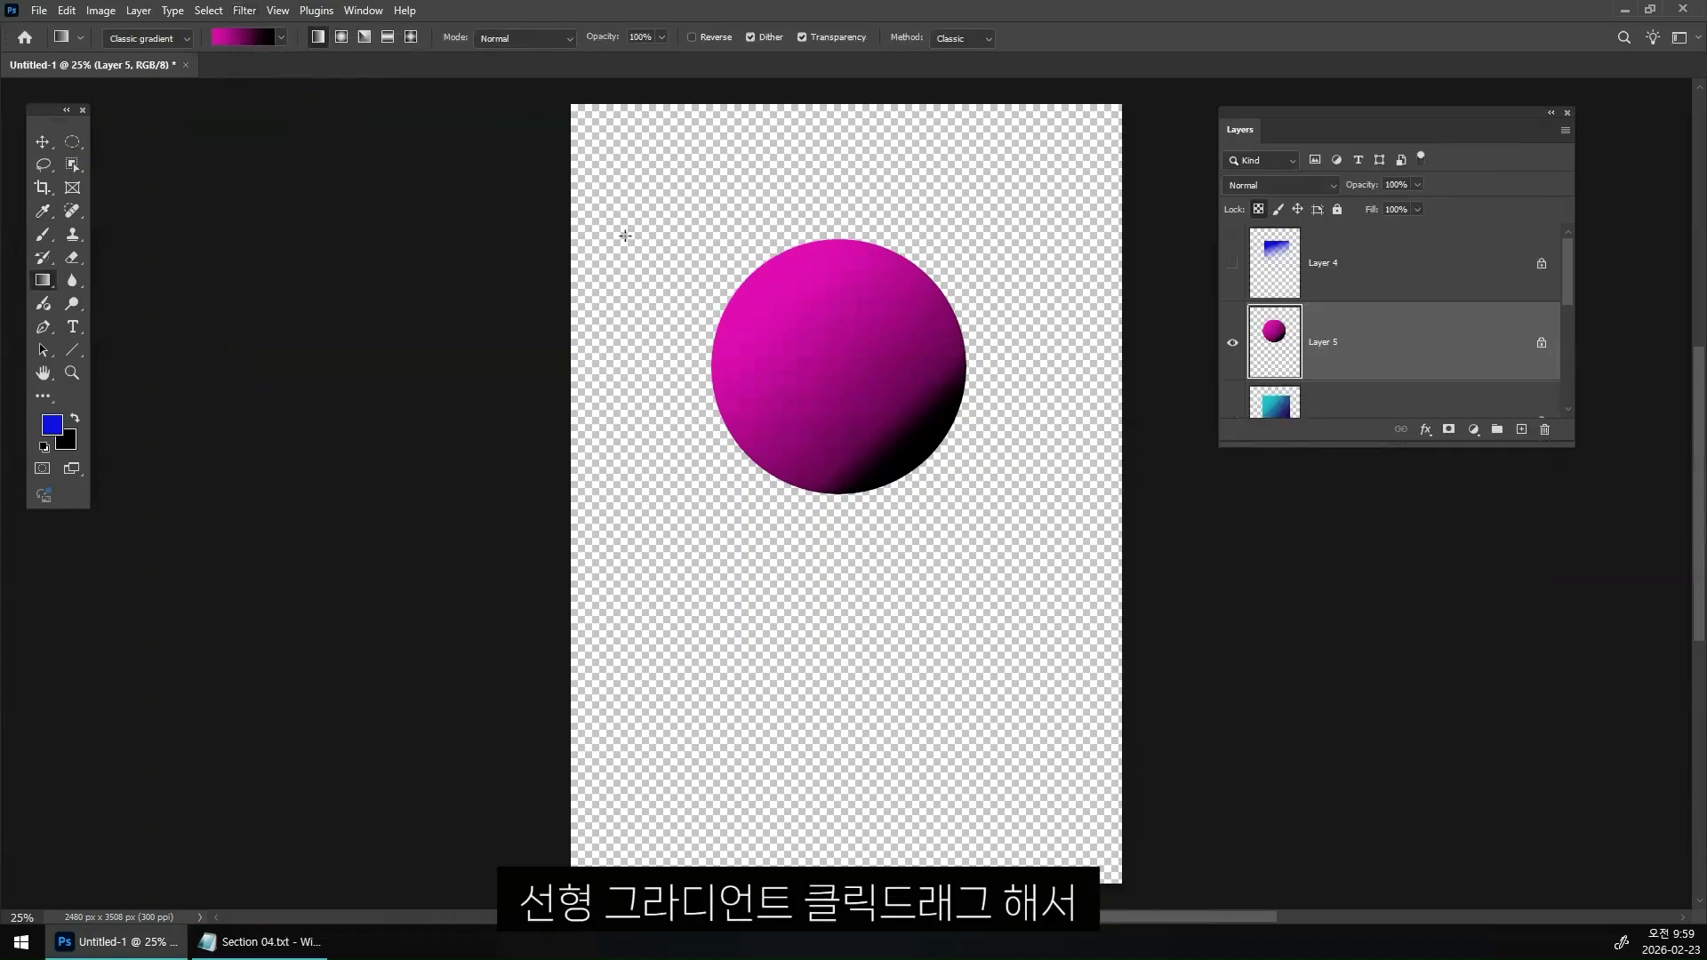
{"action": "left_click_drag", "start_coordinate": [780, 306], "coordinate": [887, 441]}
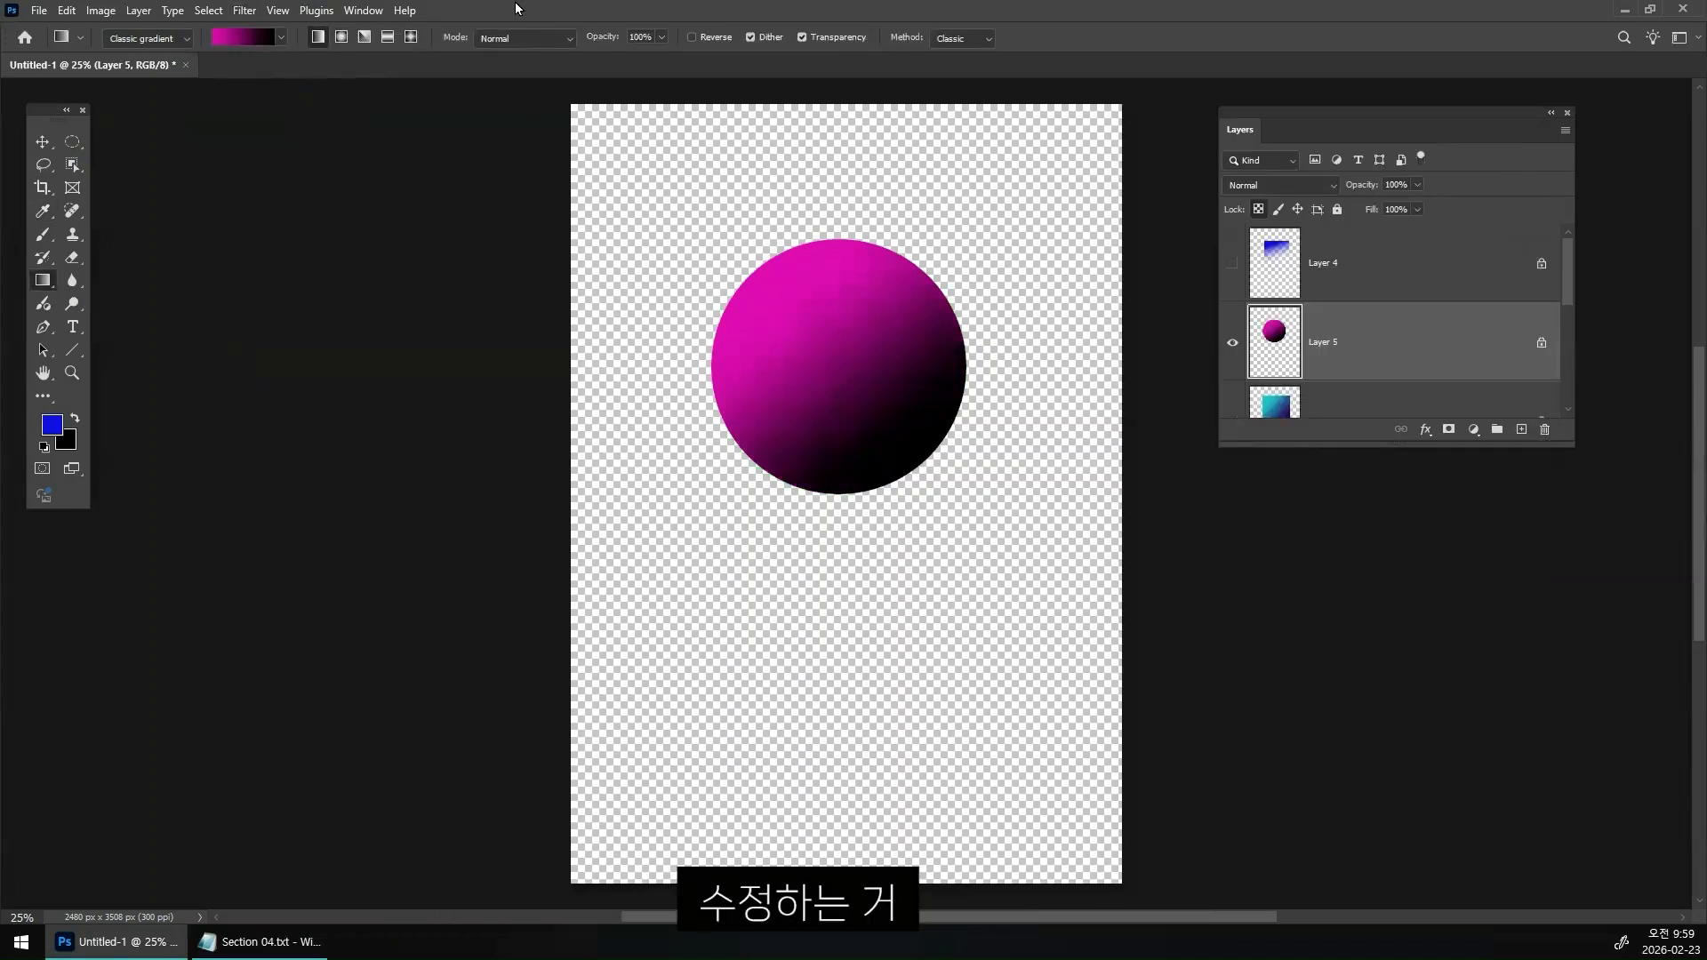
- Fill the circle with a radial gradient from its centre outward, then reverse the gradient colours and reapply it
{"action": "left_click", "coordinate": [343, 38]}
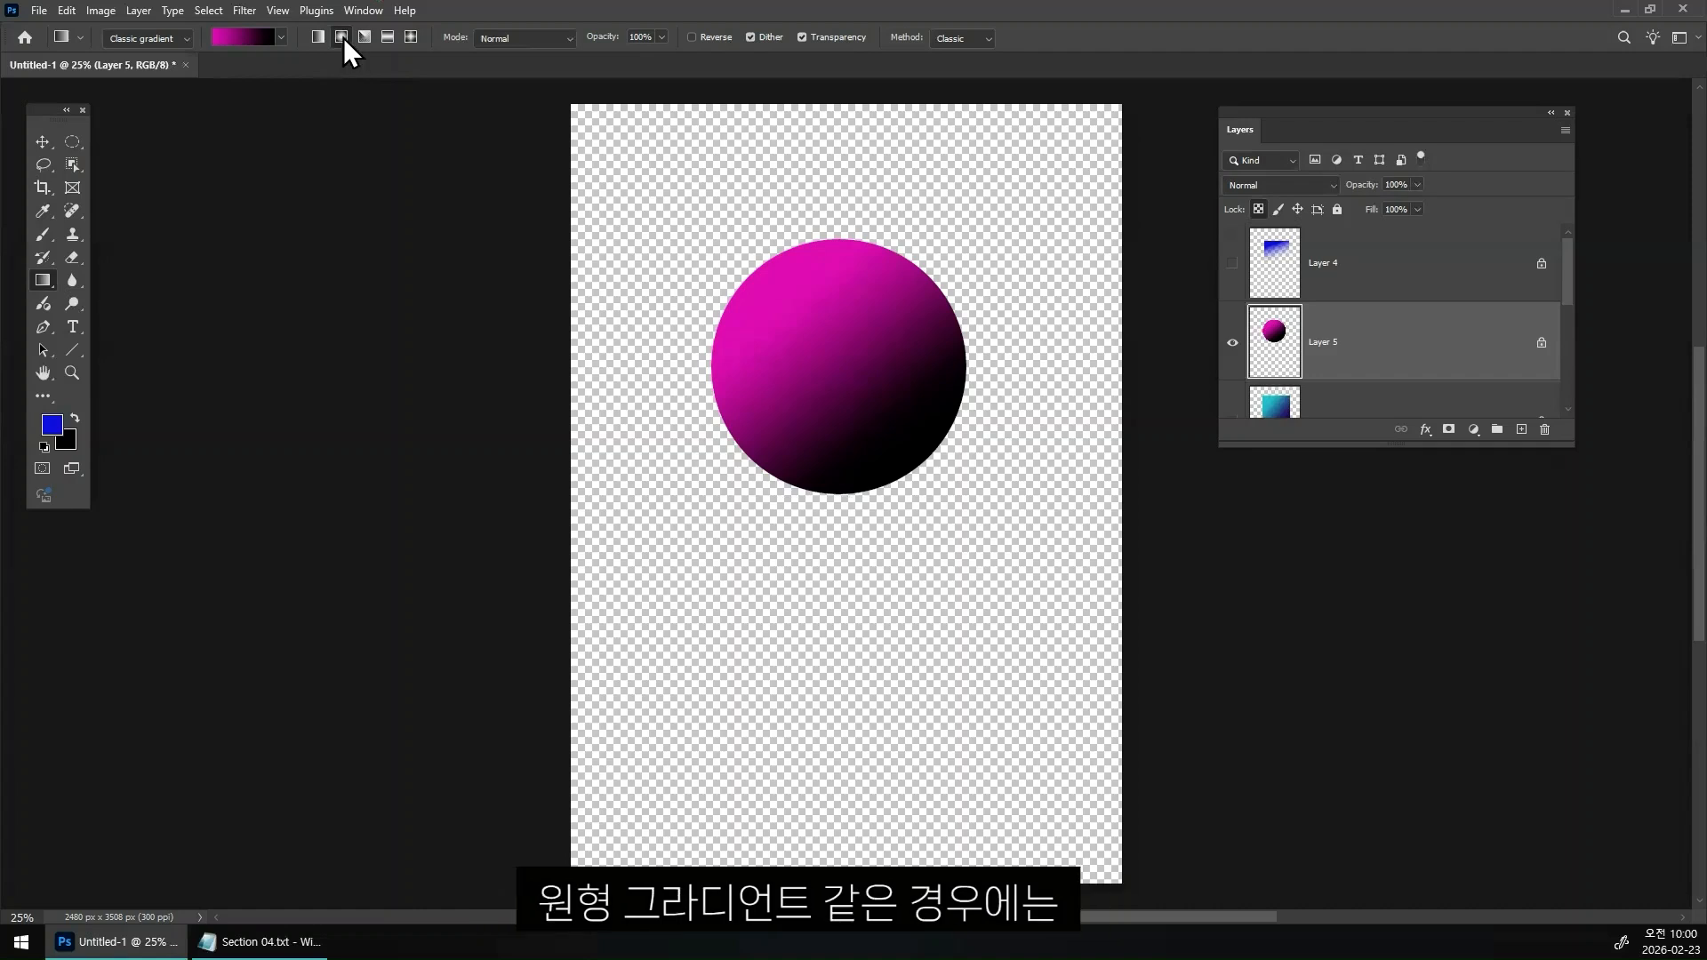
{"action": "left_click_drag", "start_coordinate": [840, 361], "coordinate": [922, 285]}
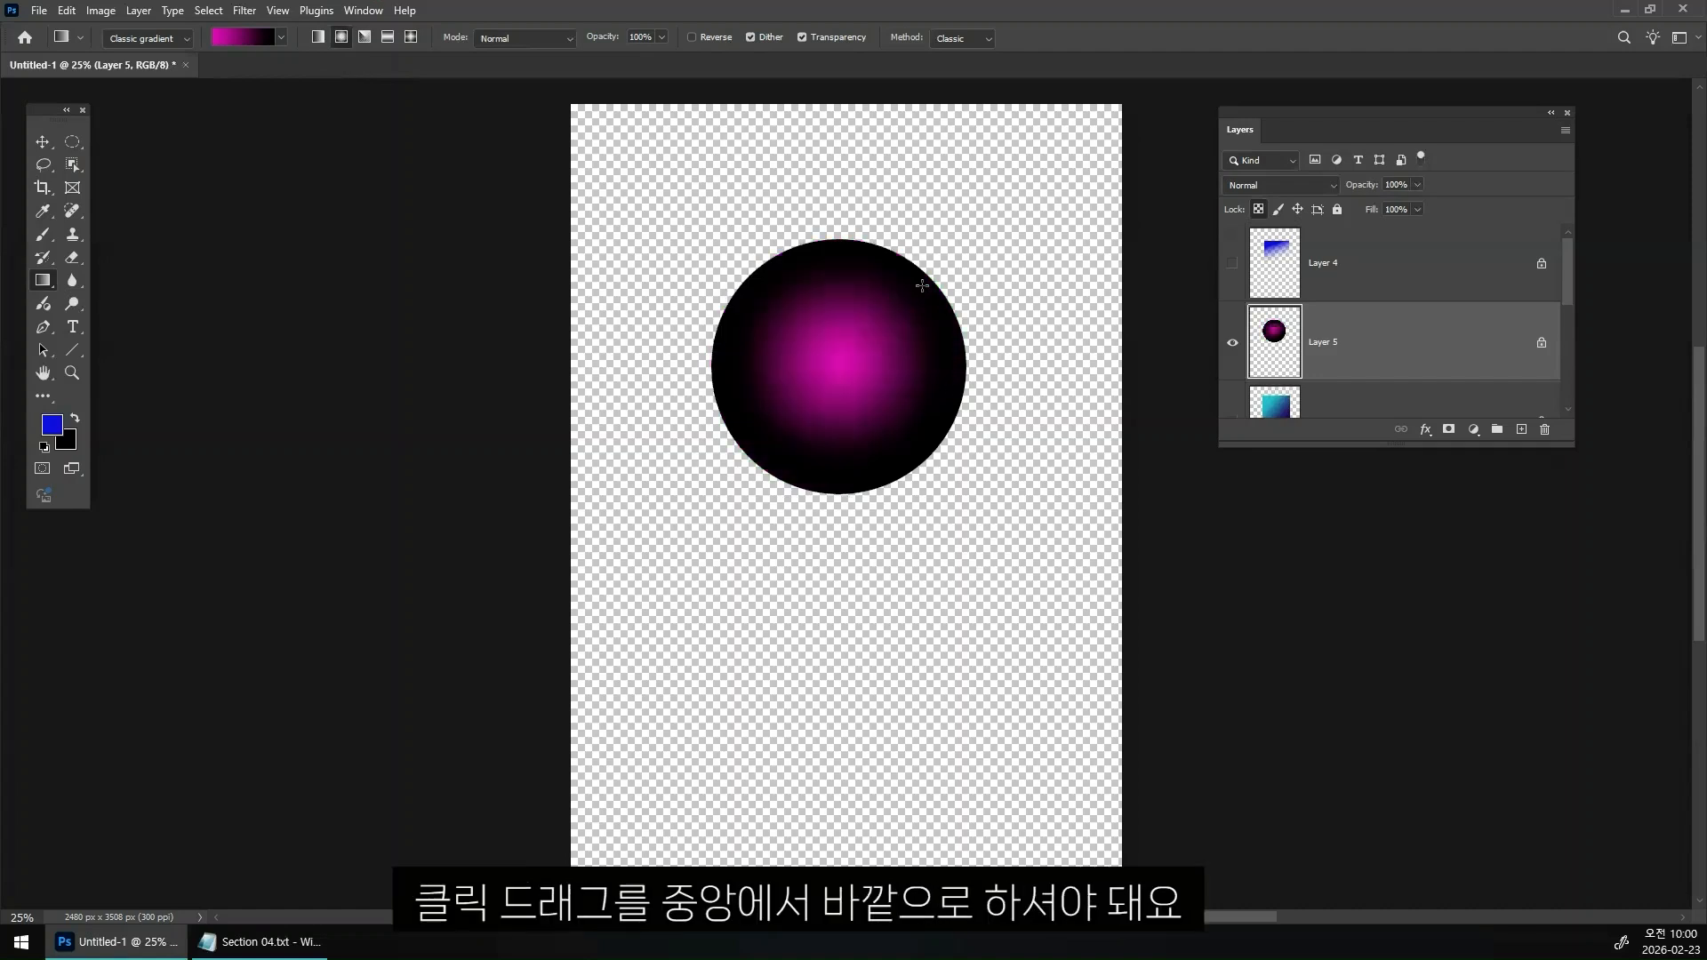
{"action": "left_click", "coordinate": [713, 37]}
{"action": "left_click_drag", "start_coordinate": [834, 370], "coordinate": [904, 294]}
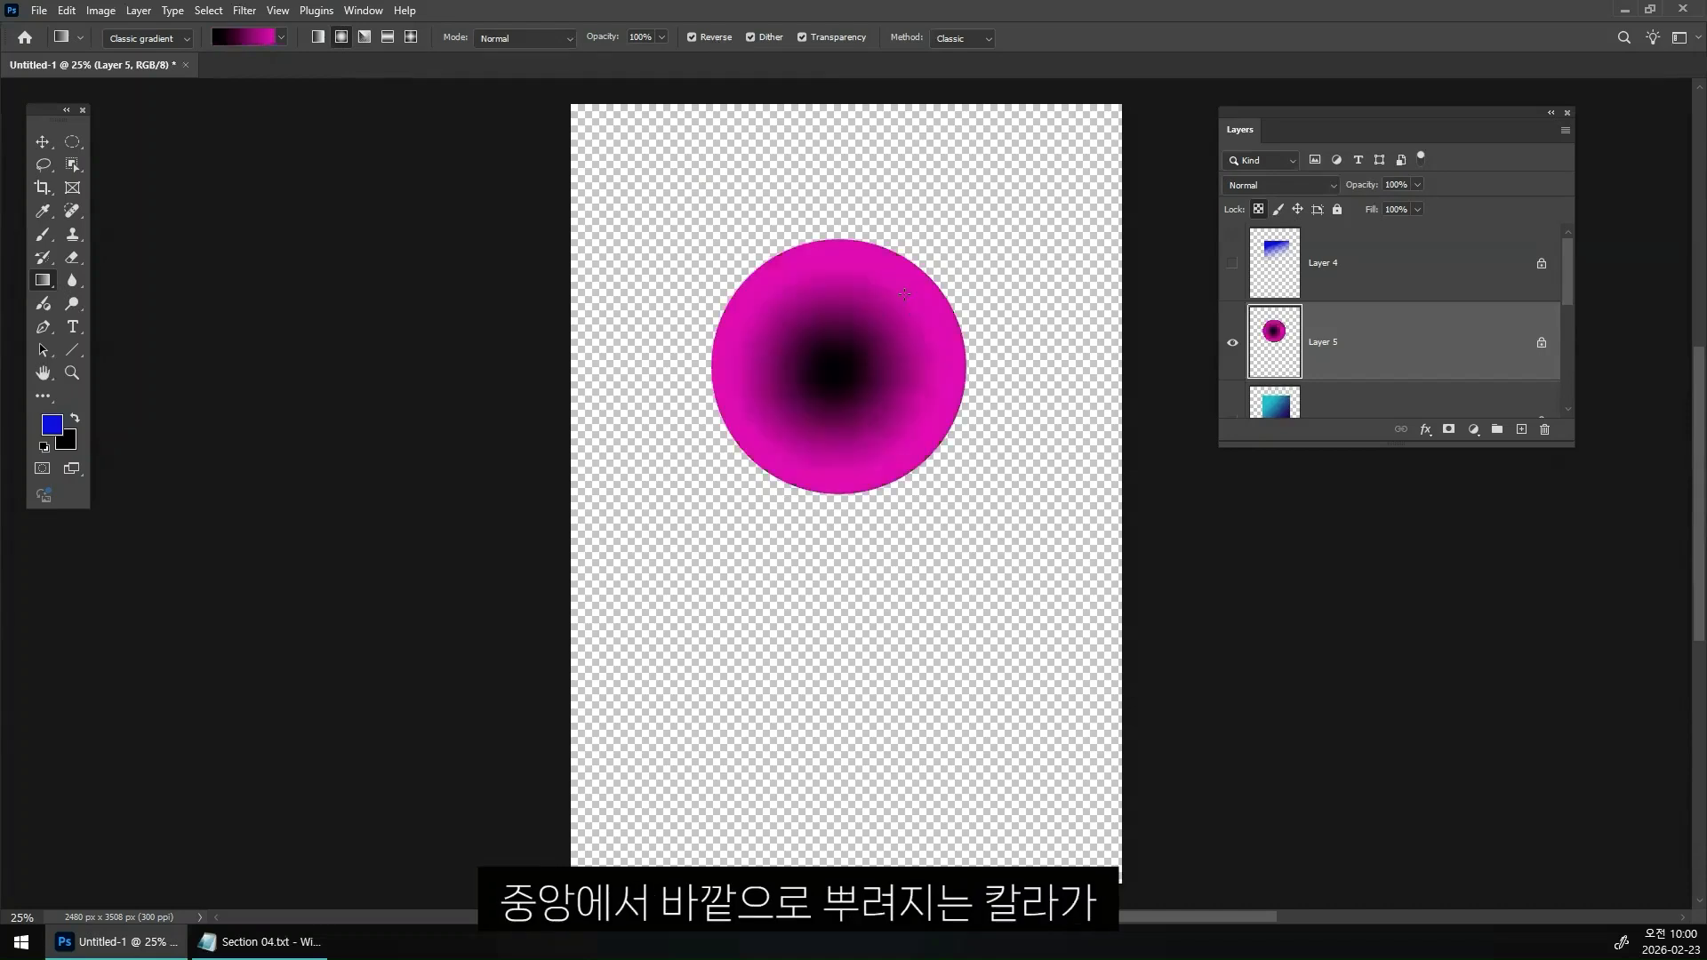
- Turn off the colour reversal and reapply the radial gradient, first from the circle's centre, then from its upper left to its lower right
{"action": "left_click", "coordinate": [690, 39]}
{"action": "left_click_drag", "start_coordinate": [845, 349], "coordinate": [918, 285]}
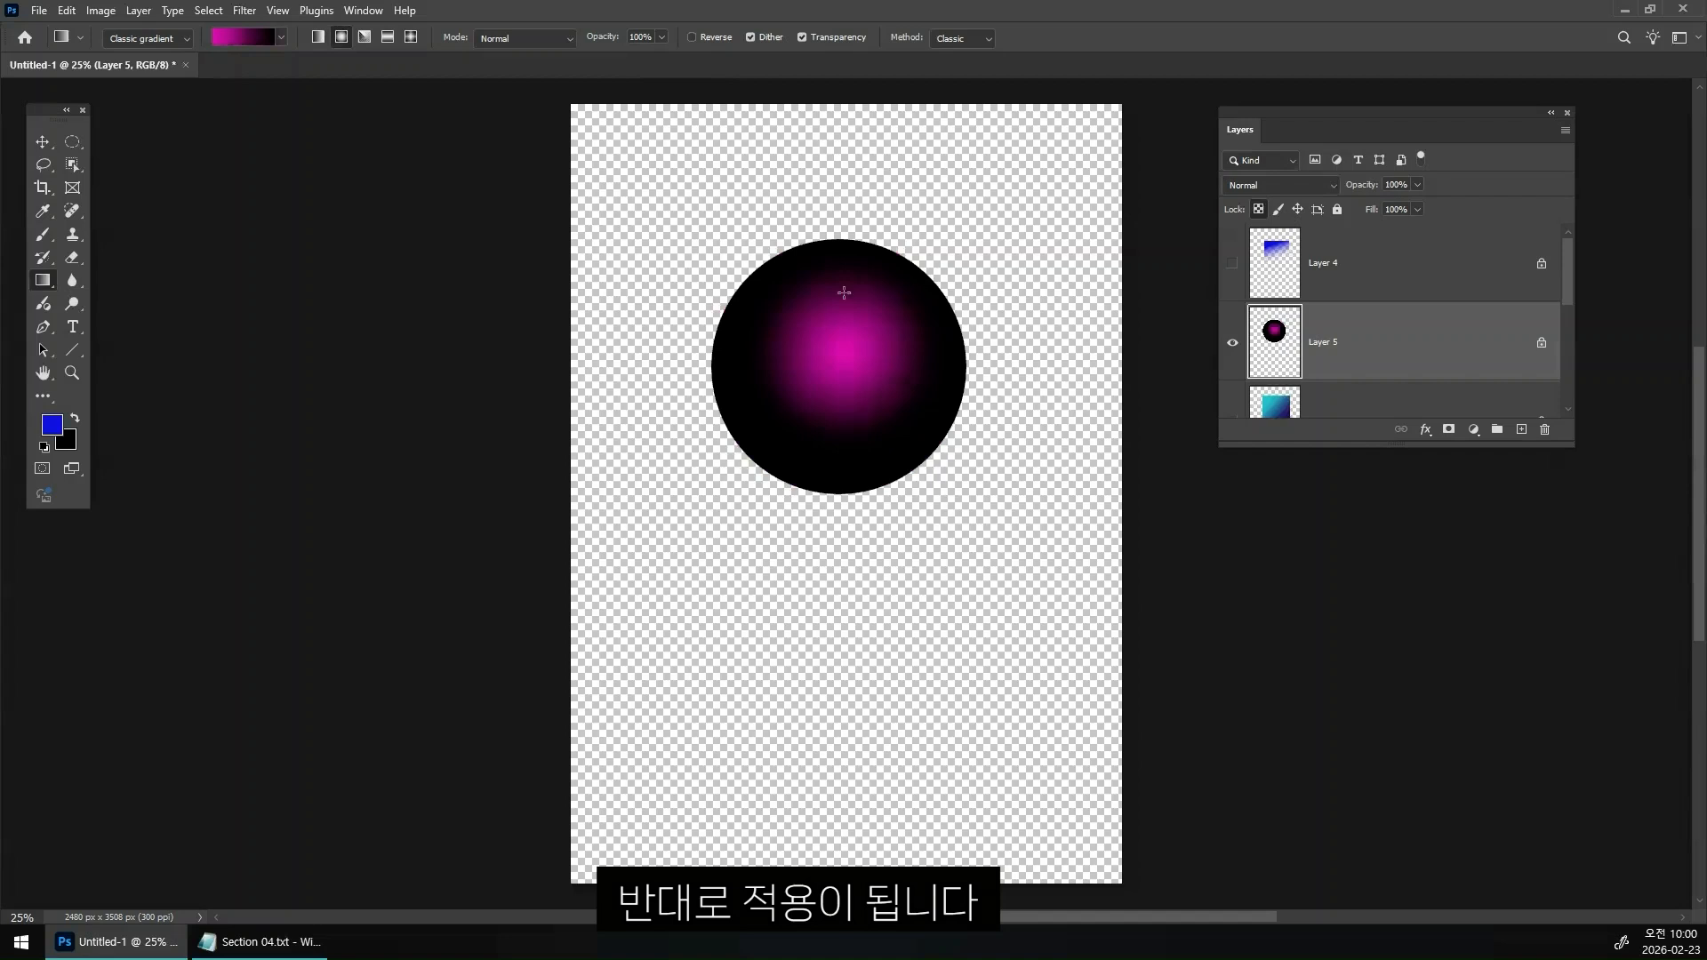
{"action": "left_click_drag", "start_coordinate": [792, 319], "coordinate": [885, 446]}
{"action": "left_click_drag", "start_coordinate": [805, 320], "coordinate": [930, 472]}
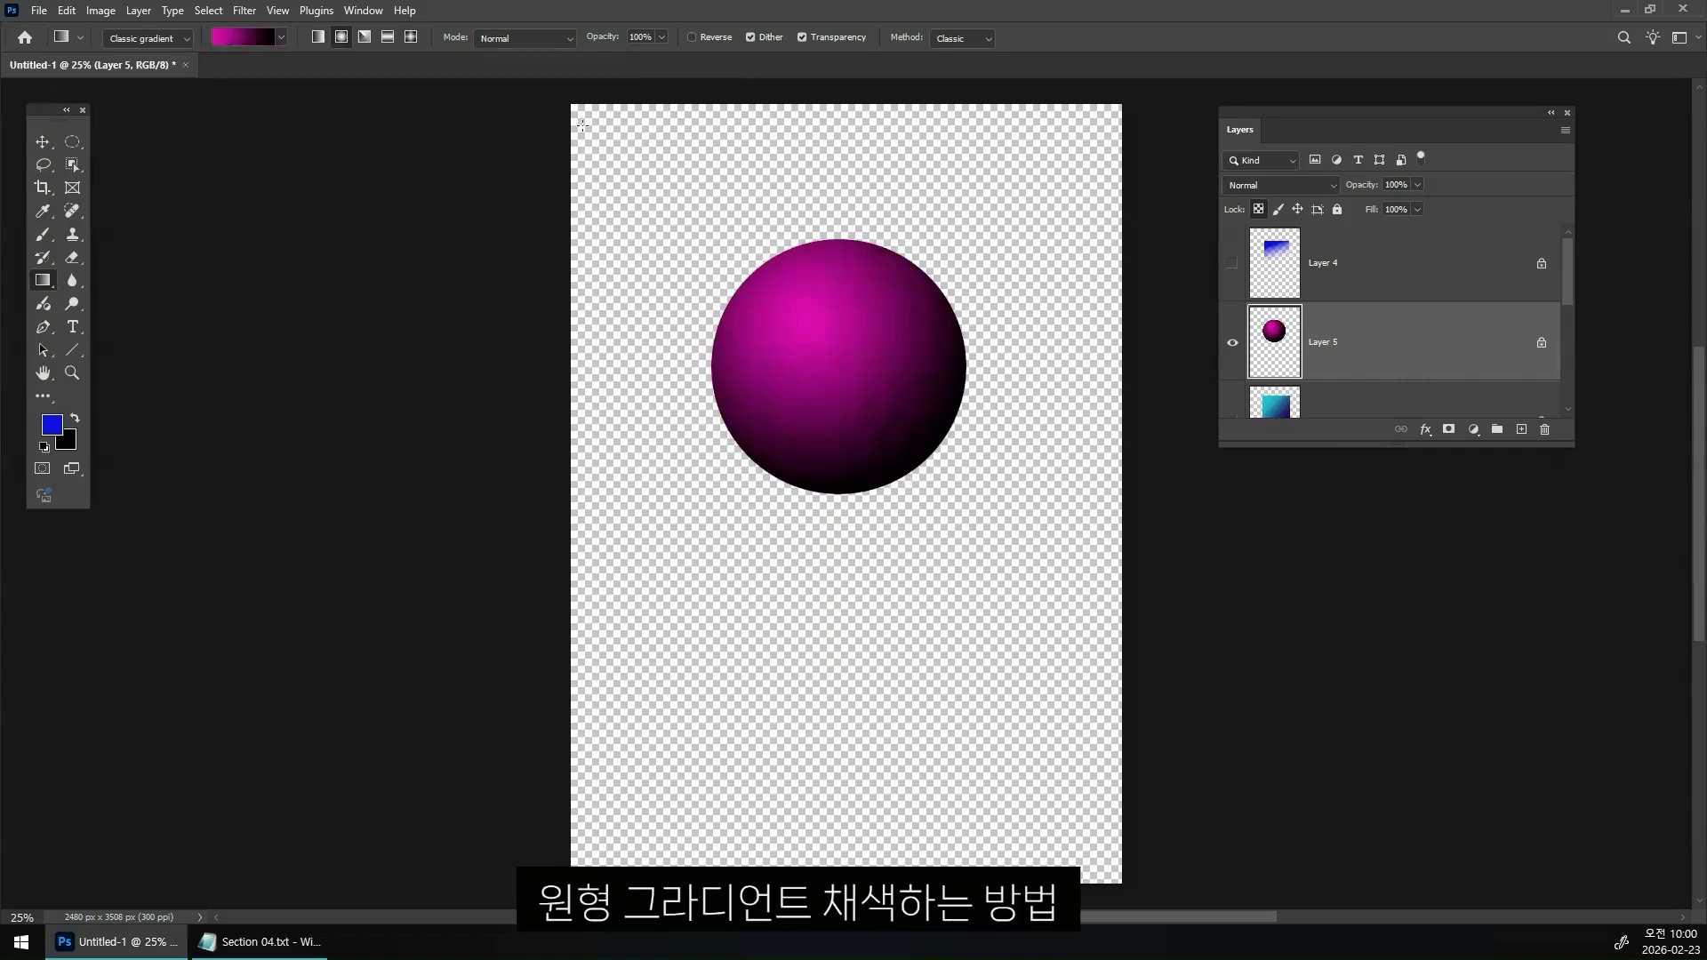
- Redraw the radial gradient near the circle's centre, then from the circle's upper left toward its lower right
{"action": "mouse_move", "coordinate": [801, 315]}
{"action": "left_mouse_down"}
{"action": "mouse_move", "coordinate": [903, 429]}
{"action": "mouse_move", "coordinate": [890, 409]}
{"action": "mouse_move", "coordinate": [924, 294]}
{"action": "left_mouse_up"}
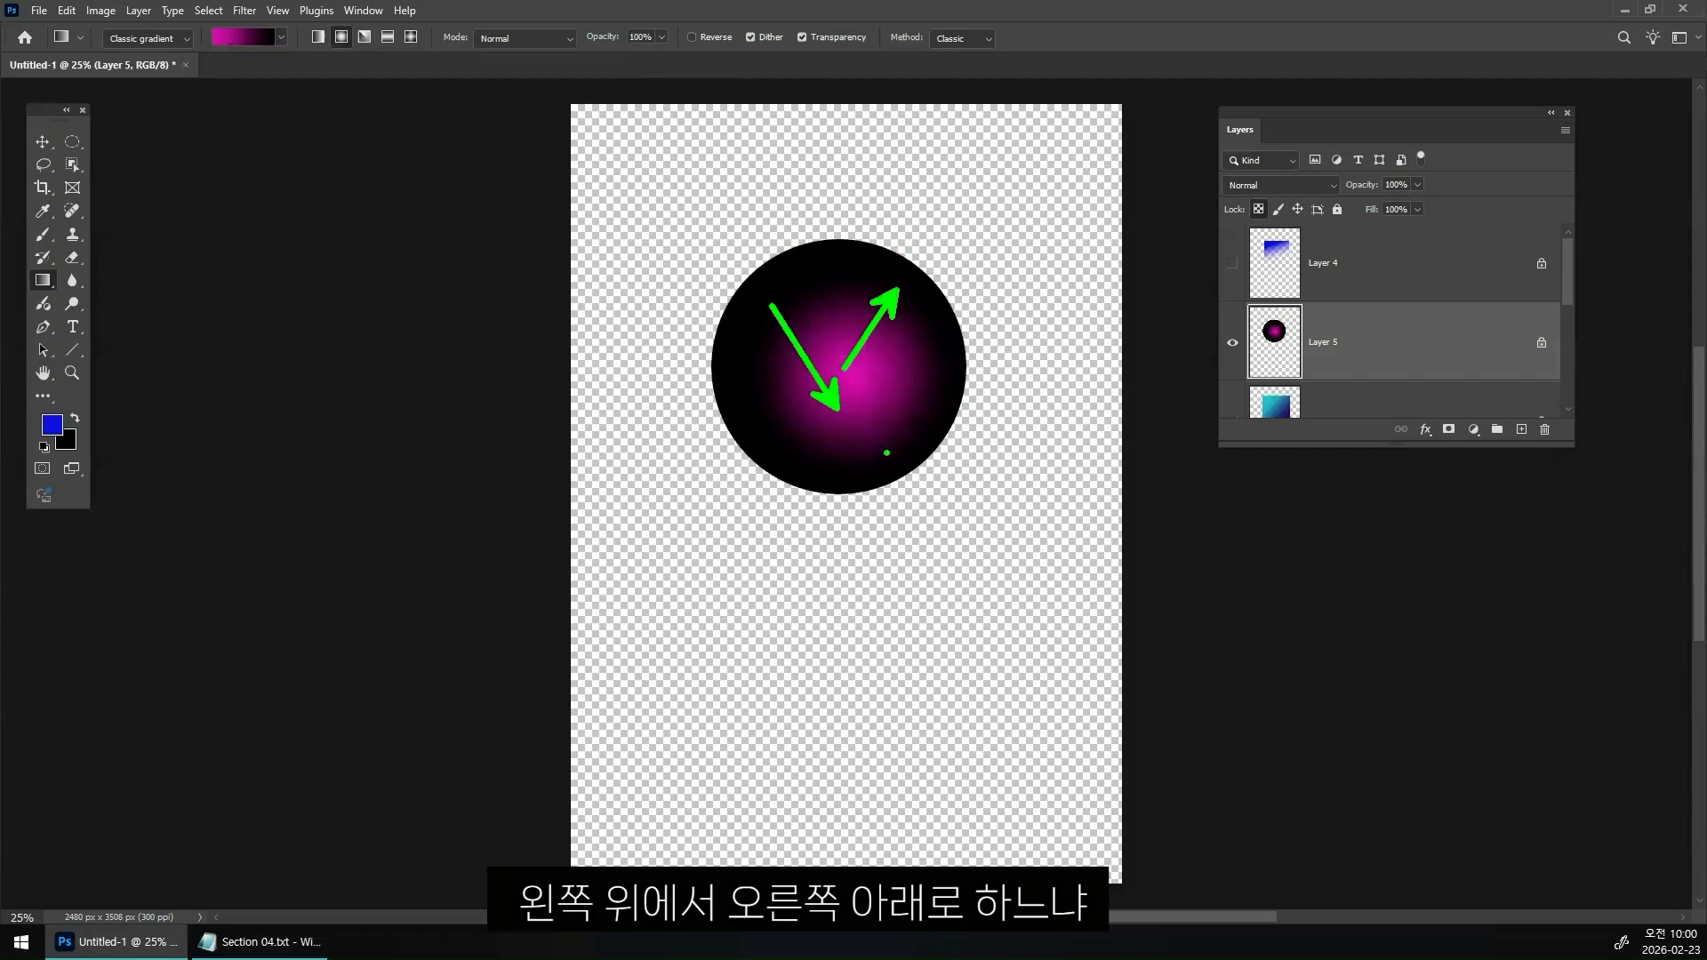
{"action": "key", "text": "Escape"}
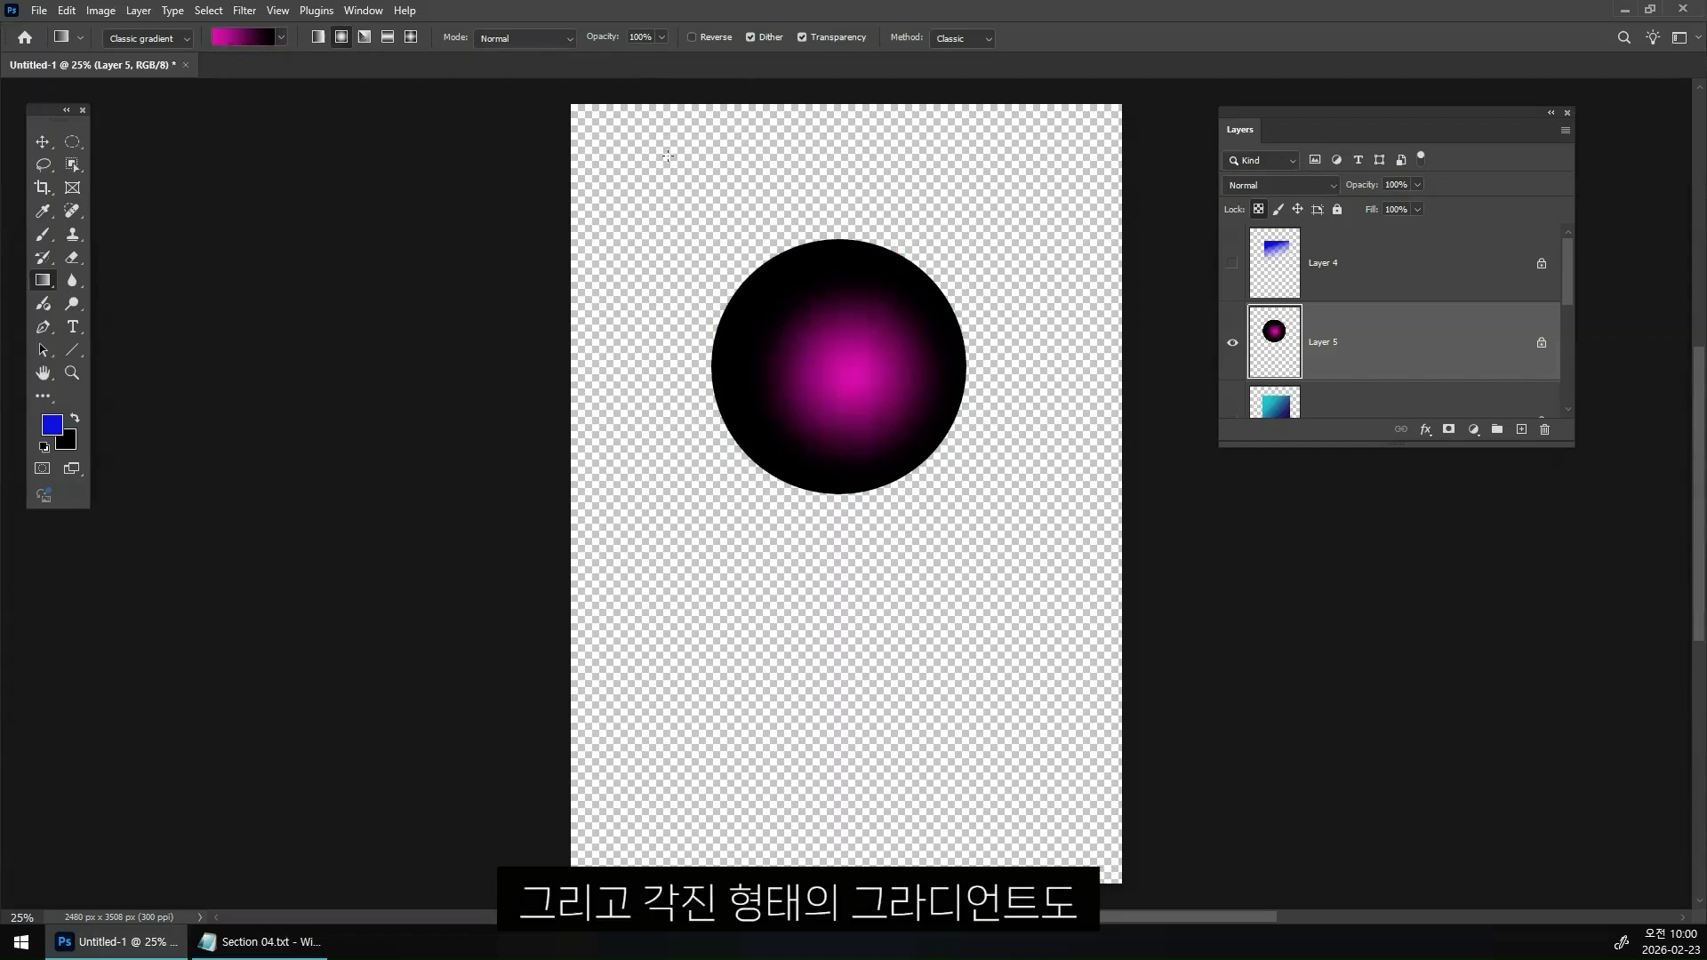
{"action": "left_click_drag", "start_coordinate": [774, 296], "coordinate": [882, 384]}
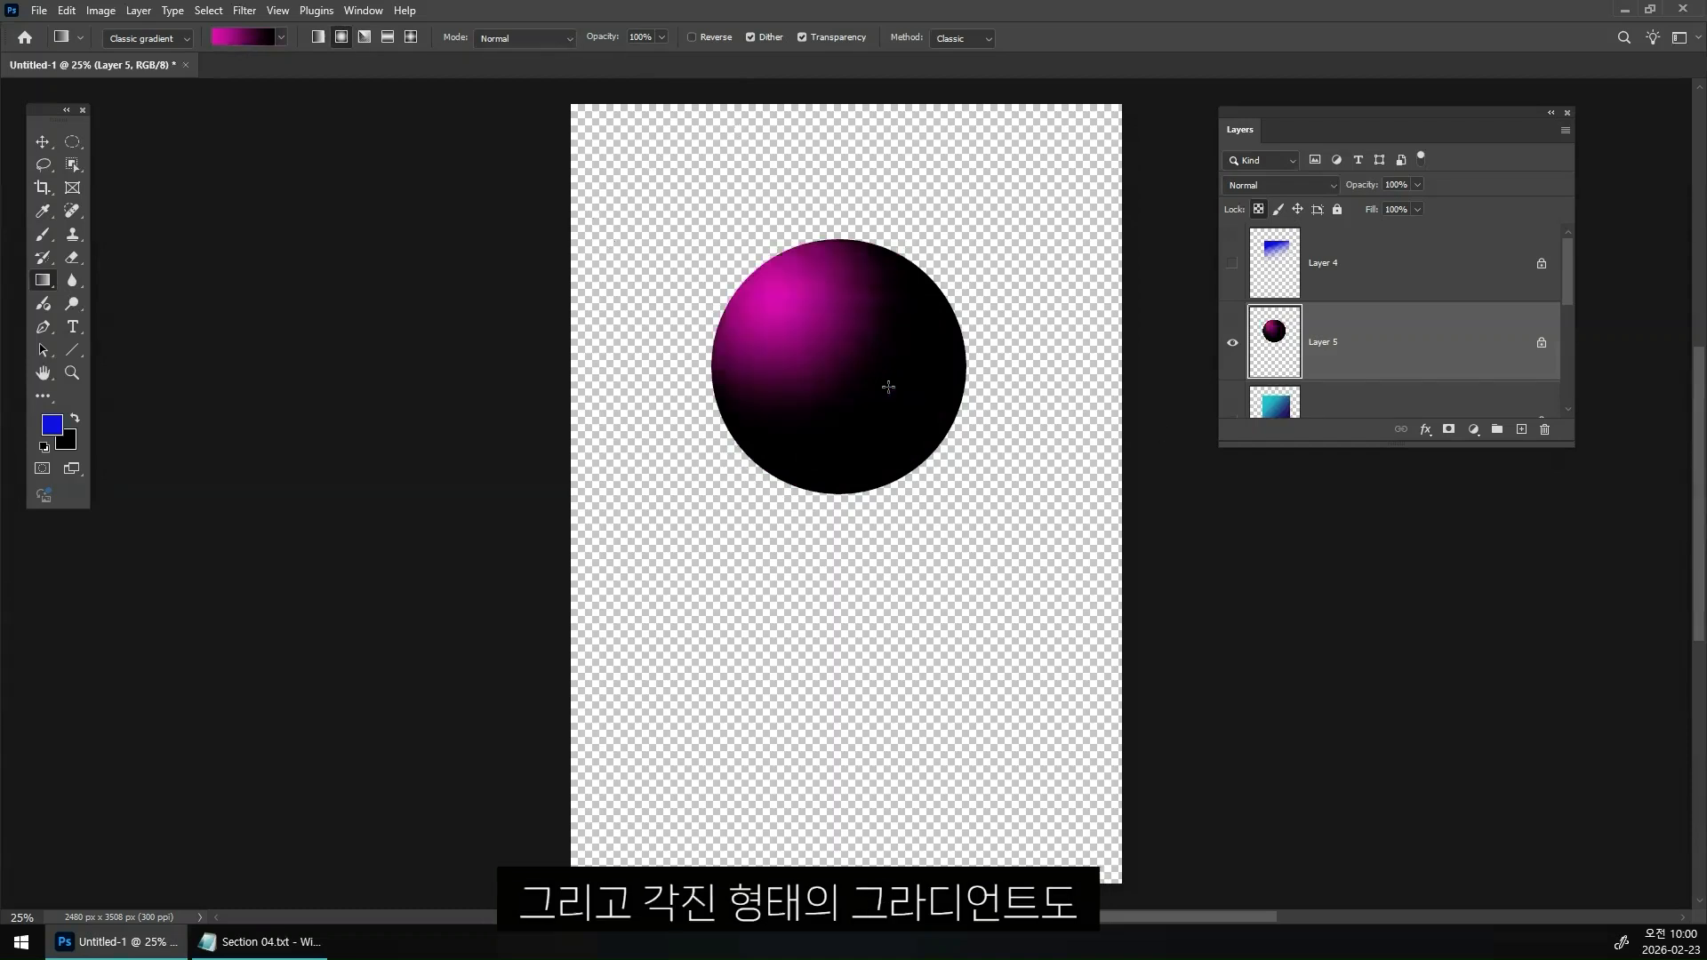
{"action": "left_click_drag", "start_coordinate": [799, 309], "coordinate": [907, 444]}
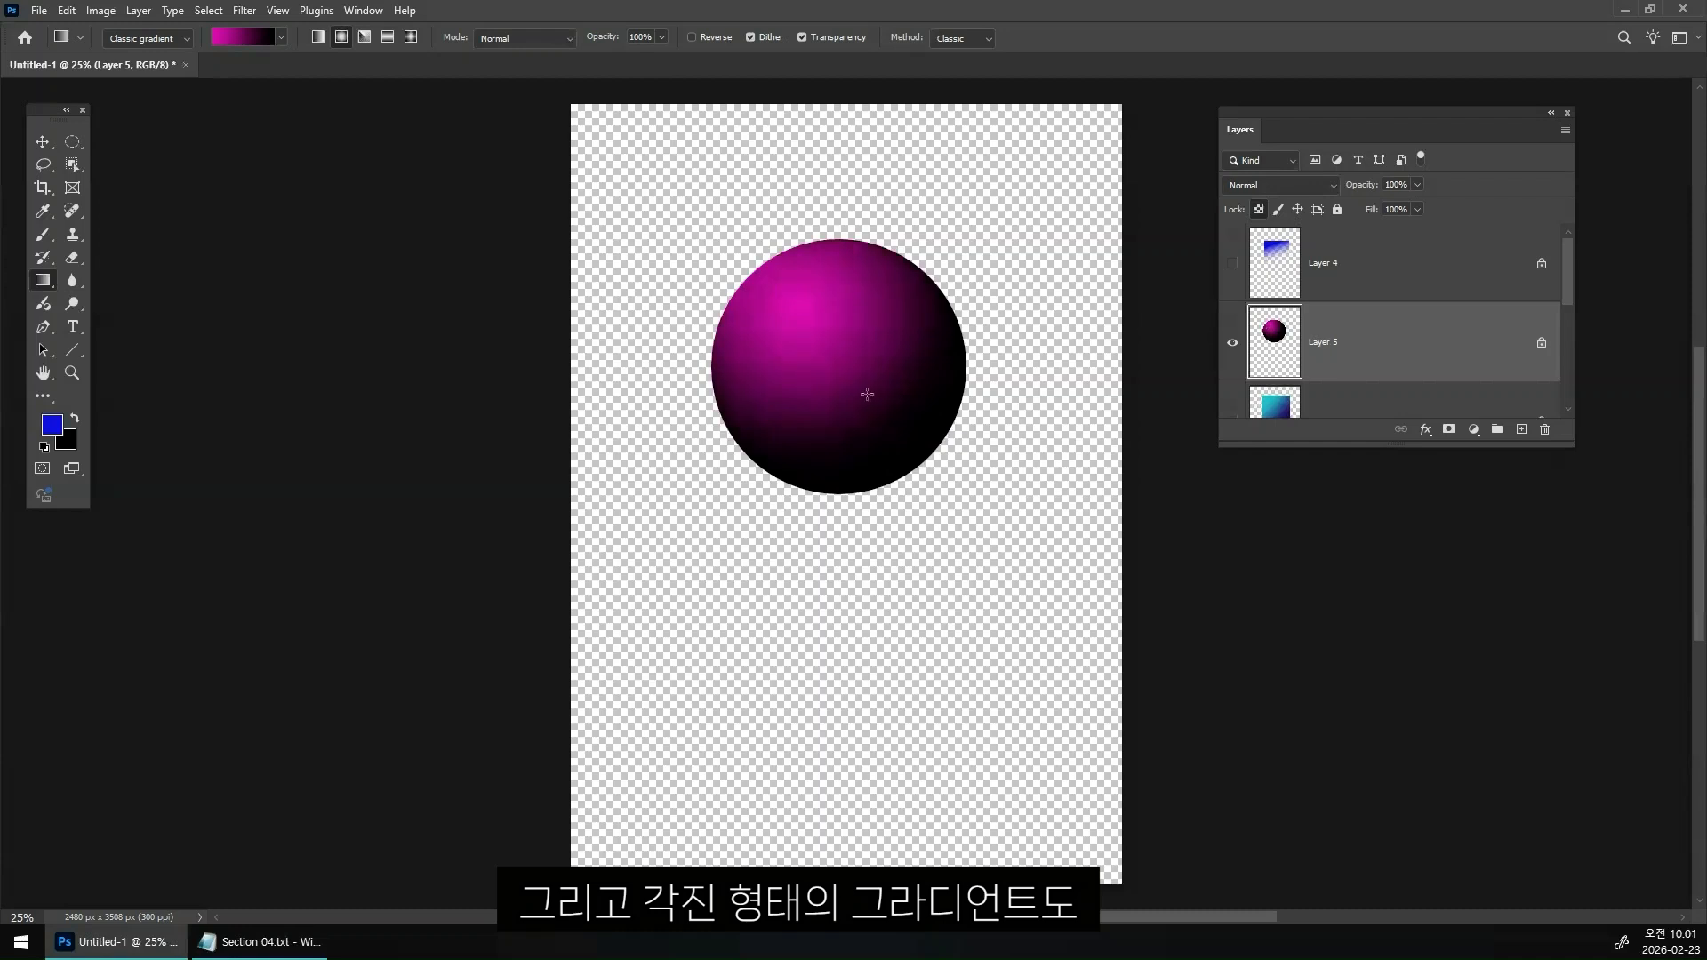
- Fill the circle with an angle gradient from its centre, then replace it with a short downward reflected gradient
{"action": "left_click", "coordinate": [361, 37]}
{"action": "left_click_drag", "start_coordinate": [837, 366], "coordinate": [924, 295]}
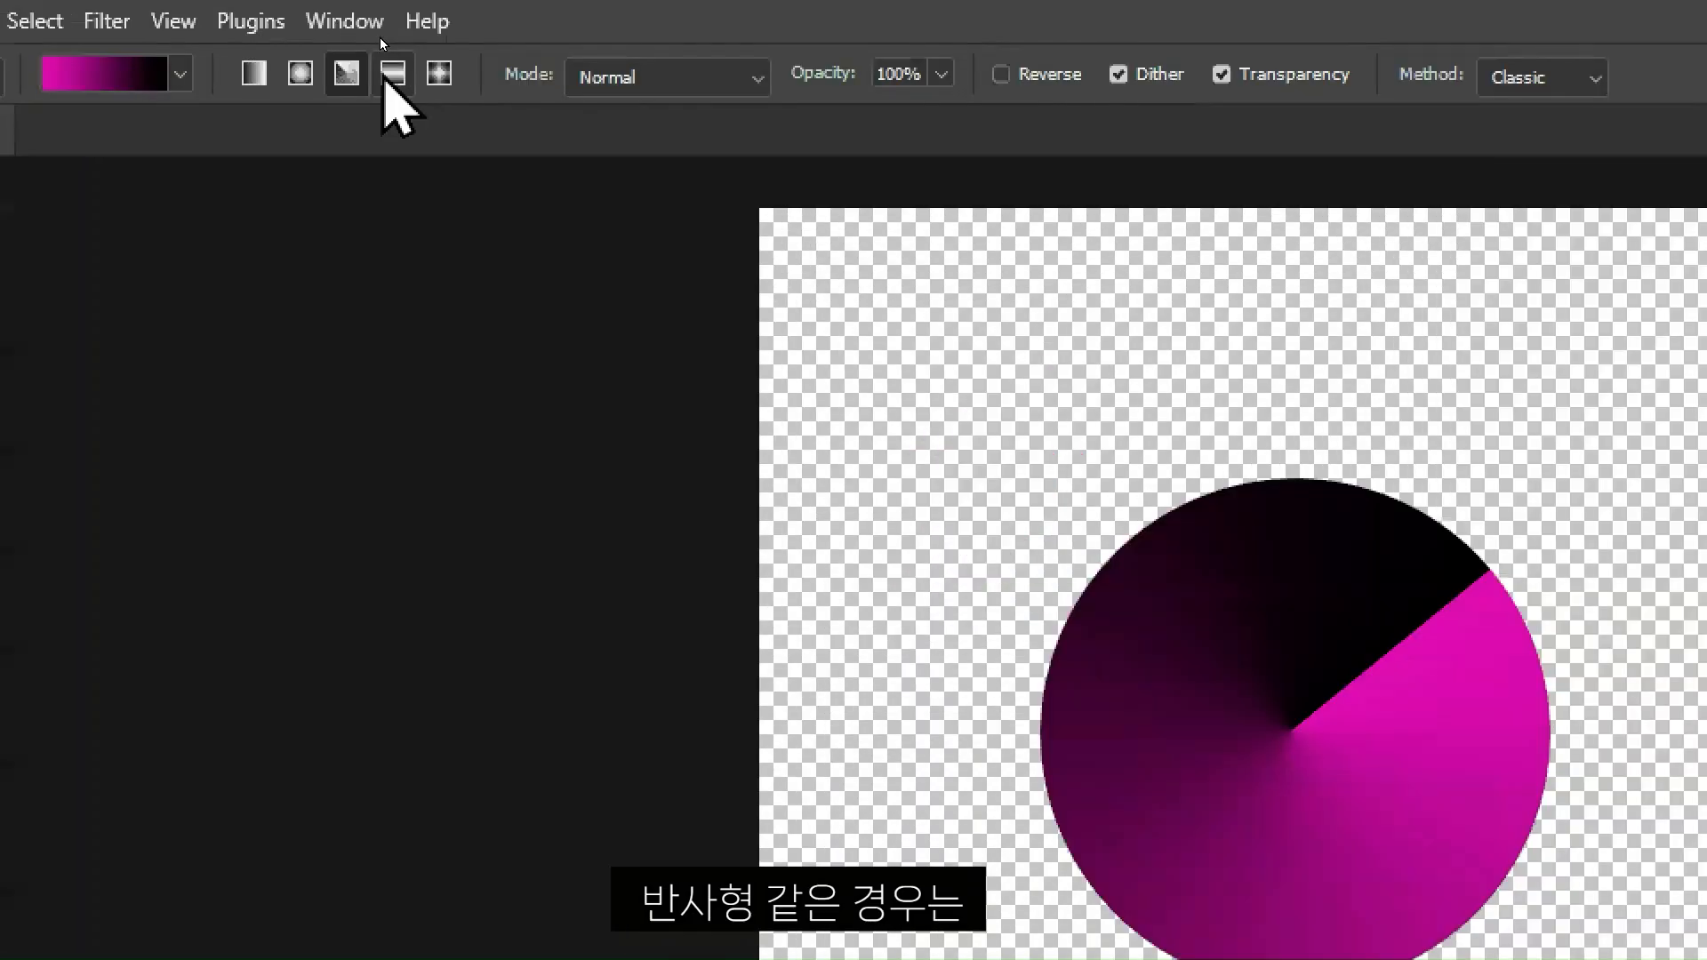
{"action": "left_click", "coordinate": [391, 75]}
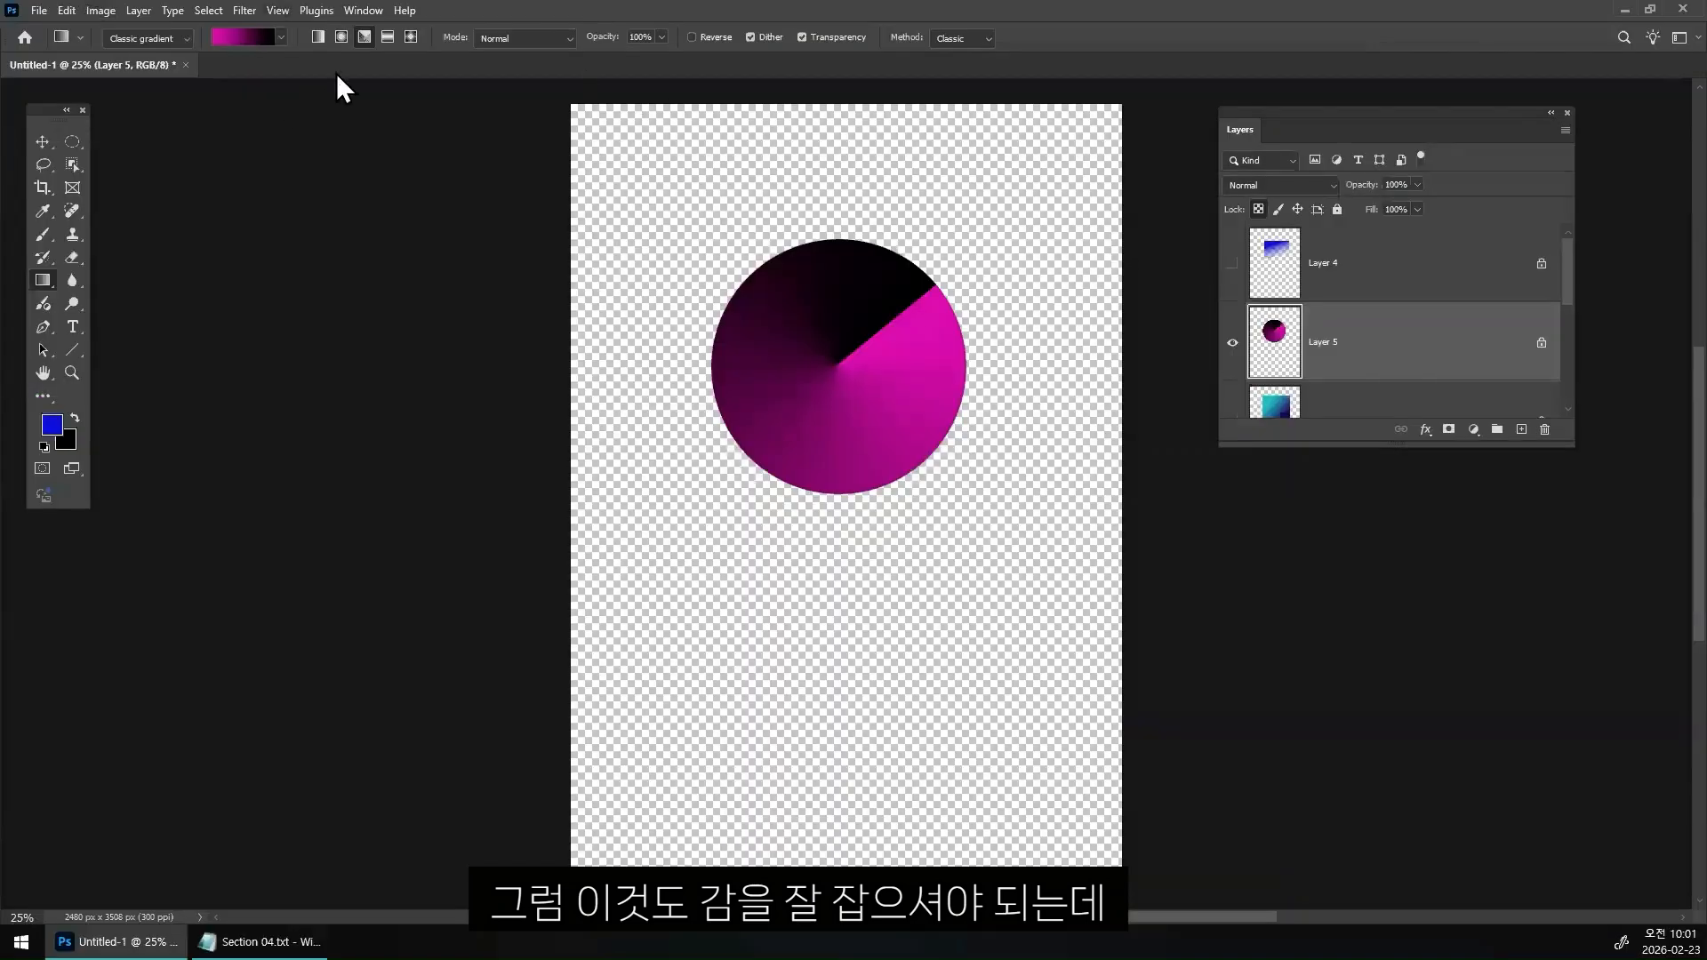
{"action": "left_click", "coordinate": [388, 37]}
{"action": "left_click_drag", "start_coordinate": [845, 353], "coordinate": [845, 404]}
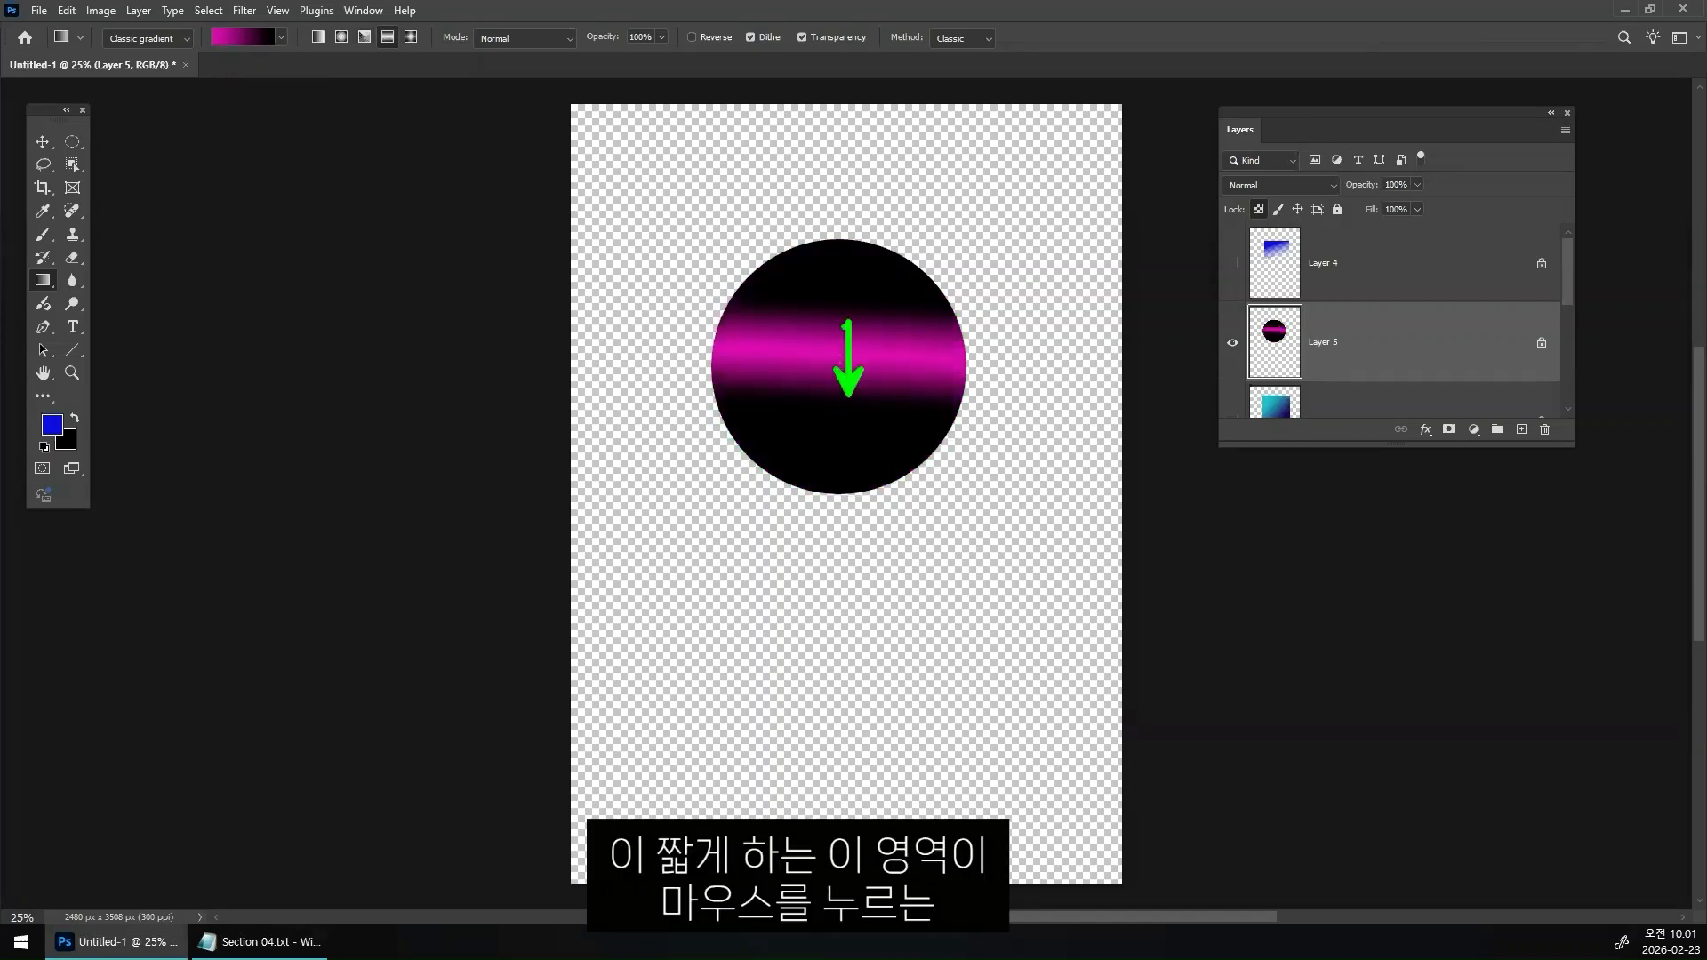
{"action": "mouse_move", "coordinate": [865, 339]}
{"action": "left_mouse_down"}
{"action": "mouse_move", "coordinate": [814, 324]}
{"action": "mouse_move", "coordinate": [819, 393]}
{"action": "mouse_move", "coordinate": [874, 404]}
{"action": "mouse_move", "coordinate": [862, 322]}
{"action": "left_mouse_up"}
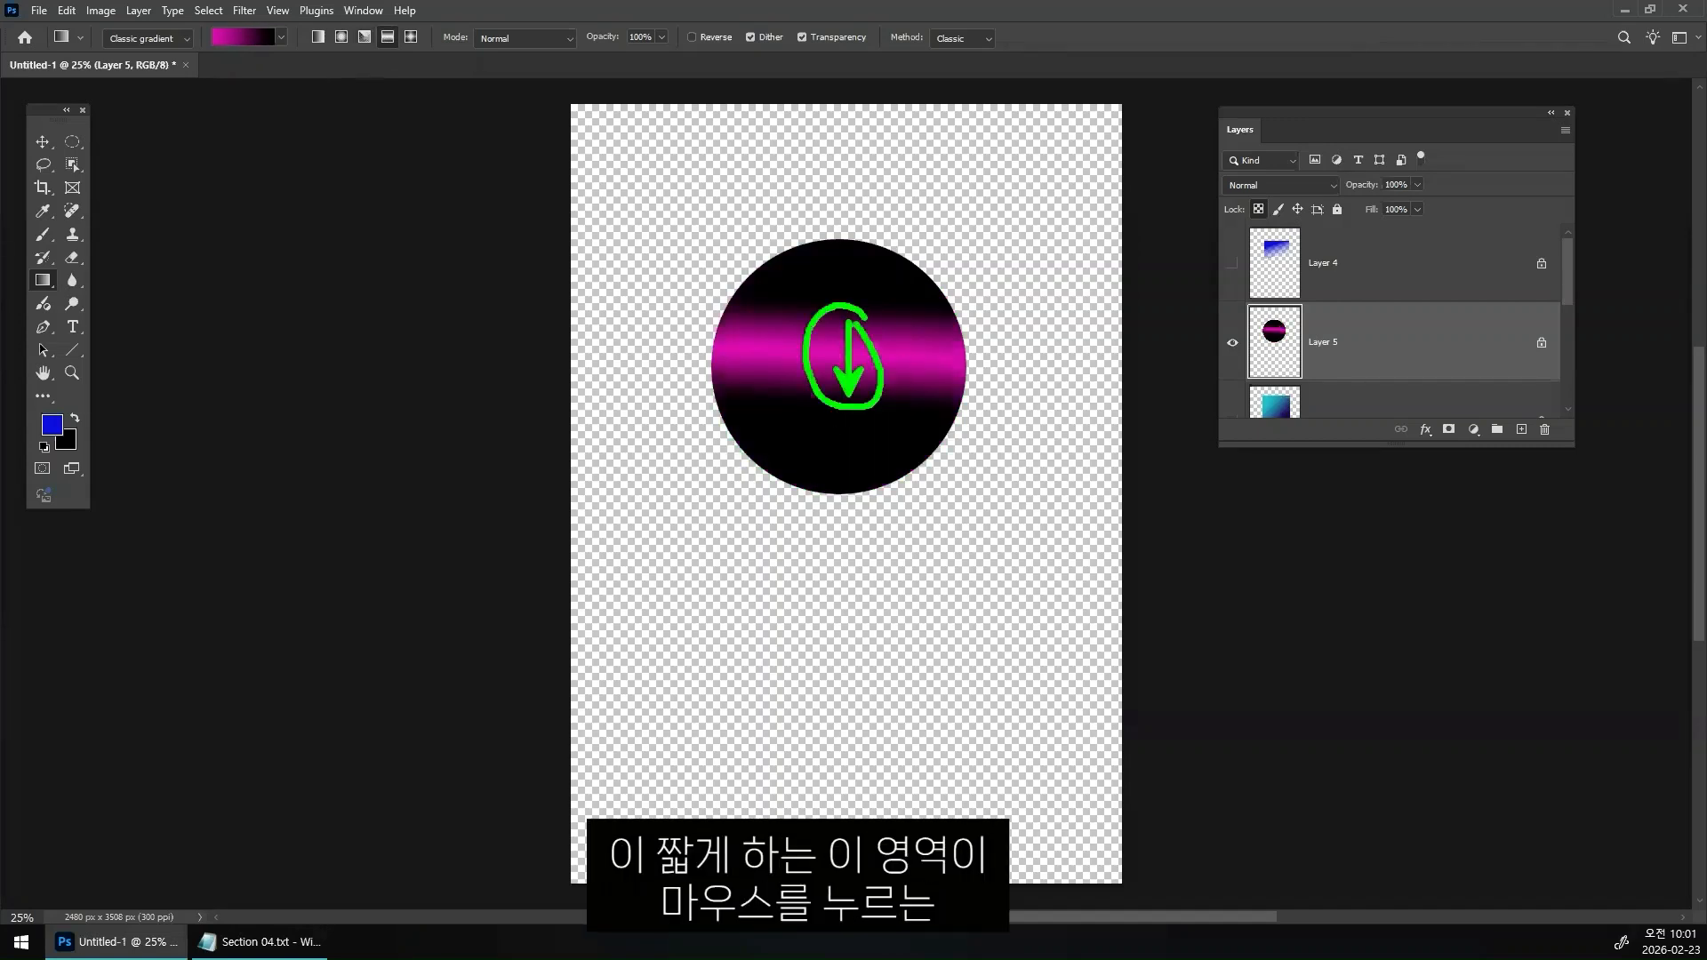
{"action": "mouse_move", "coordinate": [224, 59]}
{"action": "left_mouse_down"}
{"action": "mouse_move", "coordinate": [191, 38]}
{"action": "mouse_move", "coordinate": [212, 10]}
{"action": "mouse_move", "coordinate": [235, 55]}
{"action": "left_mouse_up"}
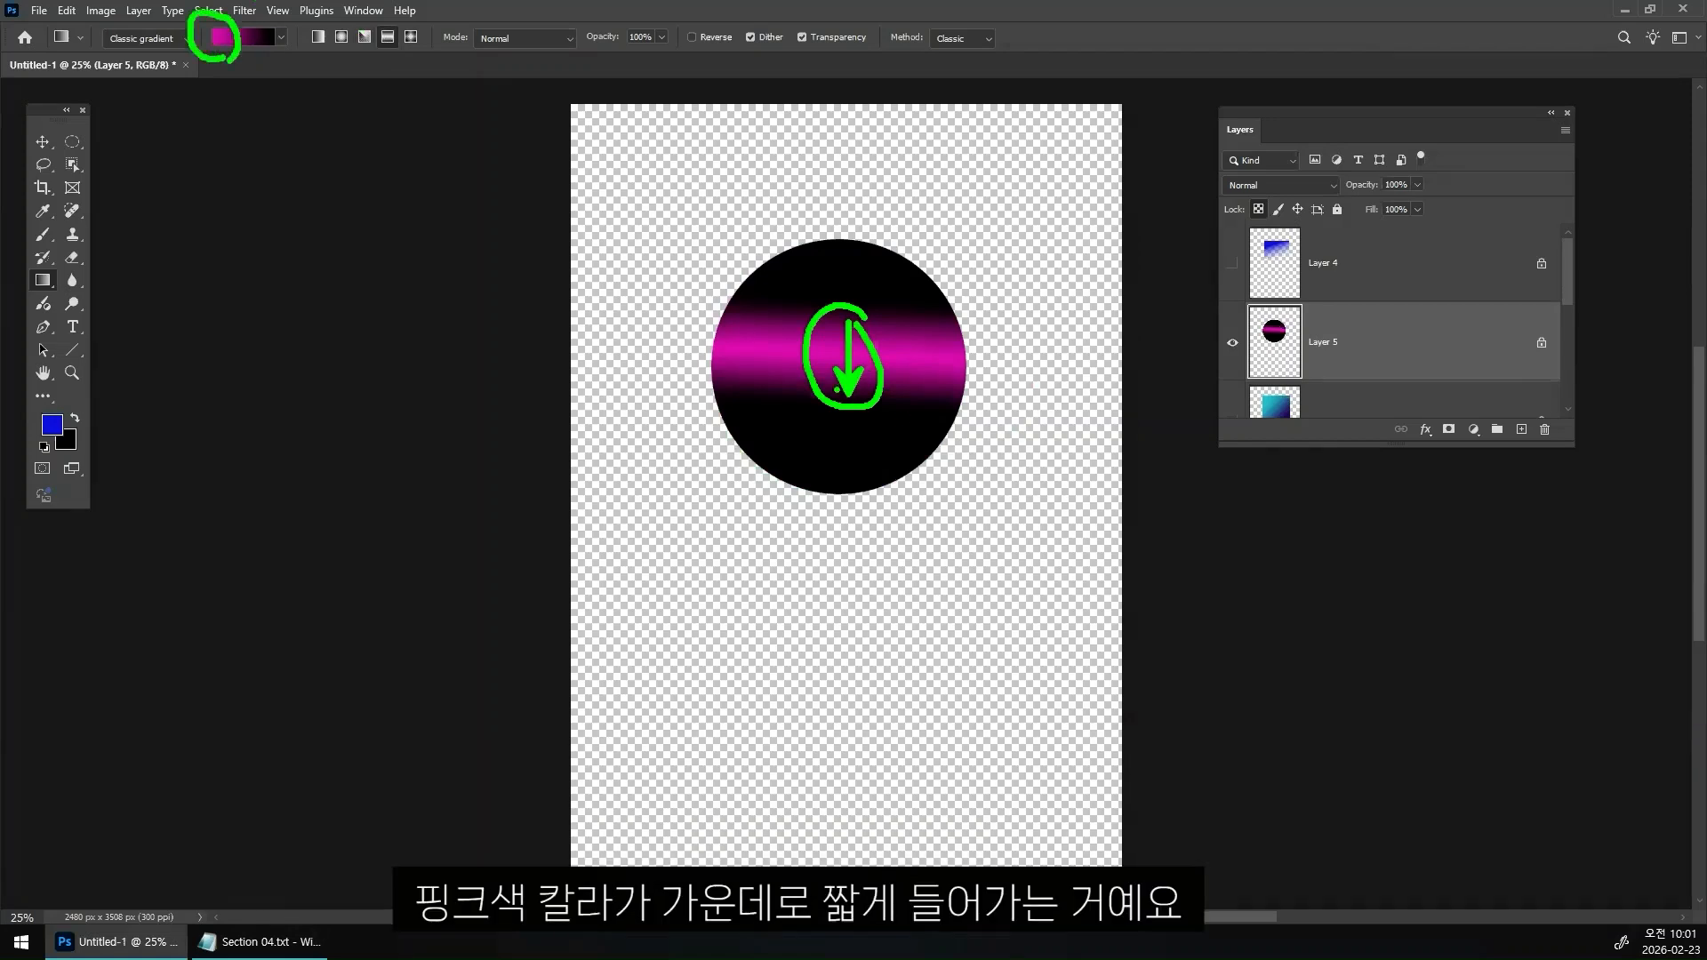
{"action": "key", "text": "Escape"}
- Redraw the reflected gradient downward across the circle several times, varying its start point and length
{"action": "left_click_drag", "start_coordinate": [835, 333], "coordinate": [831, 417]}
{"action": "left_click_drag", "start_coordinate": [848, 352], "coordinate": [847, 416]}
{"action": "left_click_drag", "start_coordinate": [855, 293], "coordinate": [864, 443]}
{"action": "left_click_drag", "start_coordinate": [861, 343], "coordinate": [861, 456]}
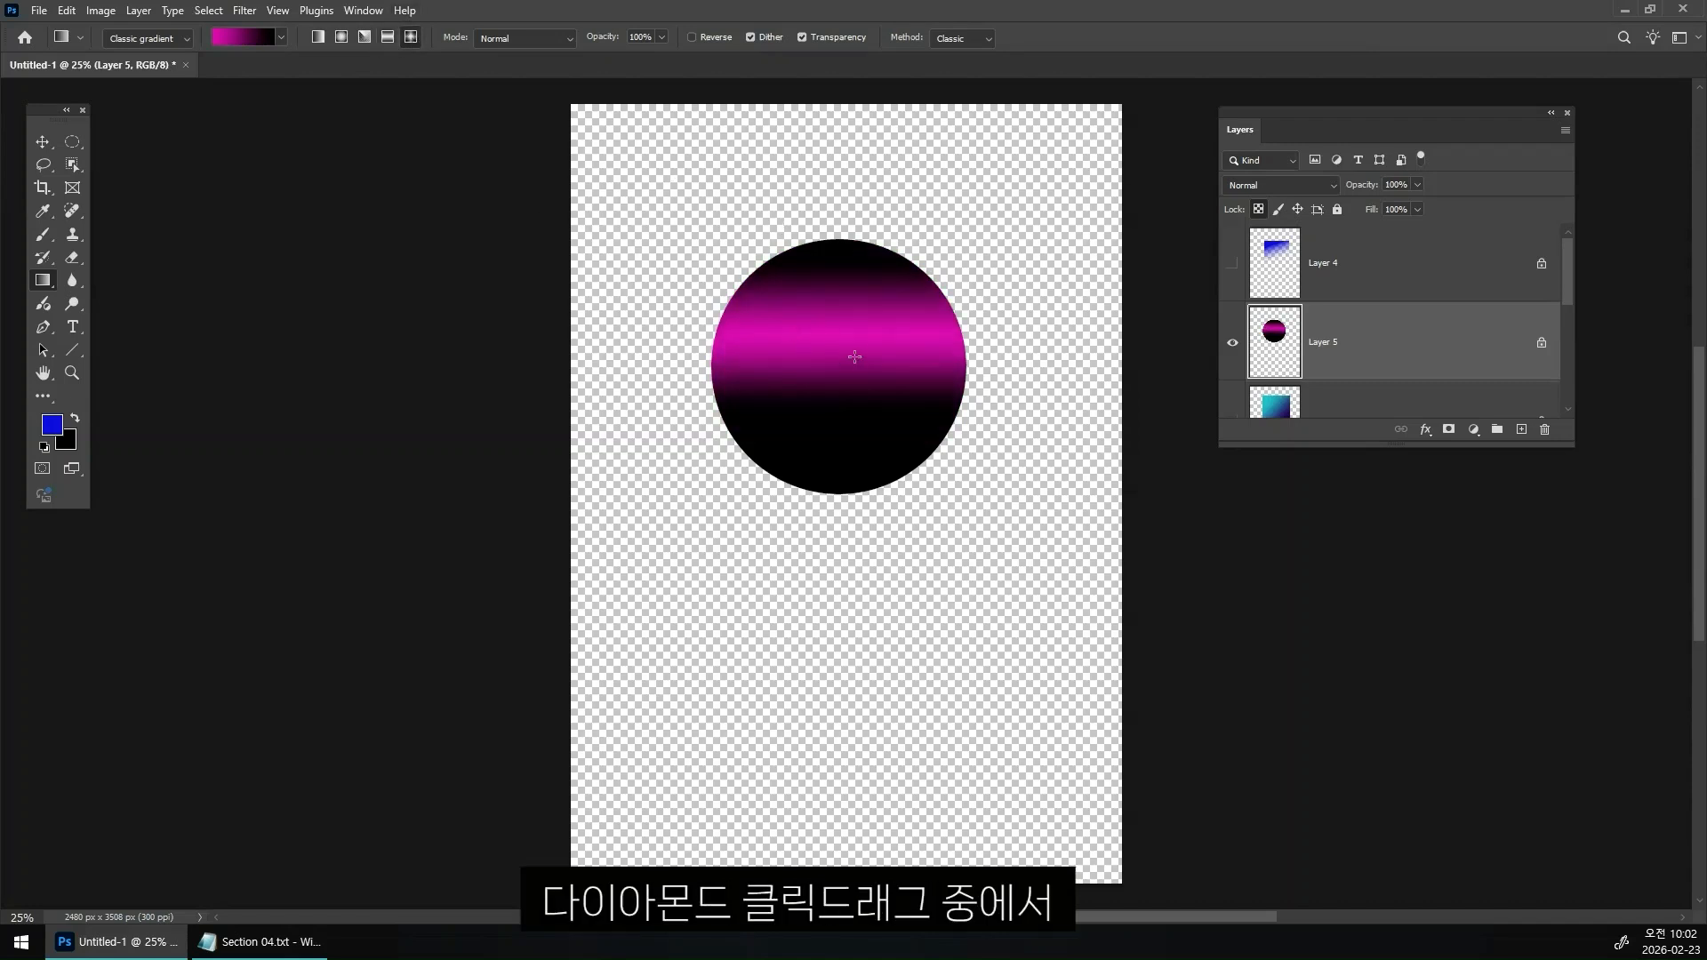
- Fill the circle with a diamond gradient from its centre toward the upper right, then redraw it larger
{"action": "left_click_drag", "start_coordinate": [854, 357], "coordinate": [902, 282]}
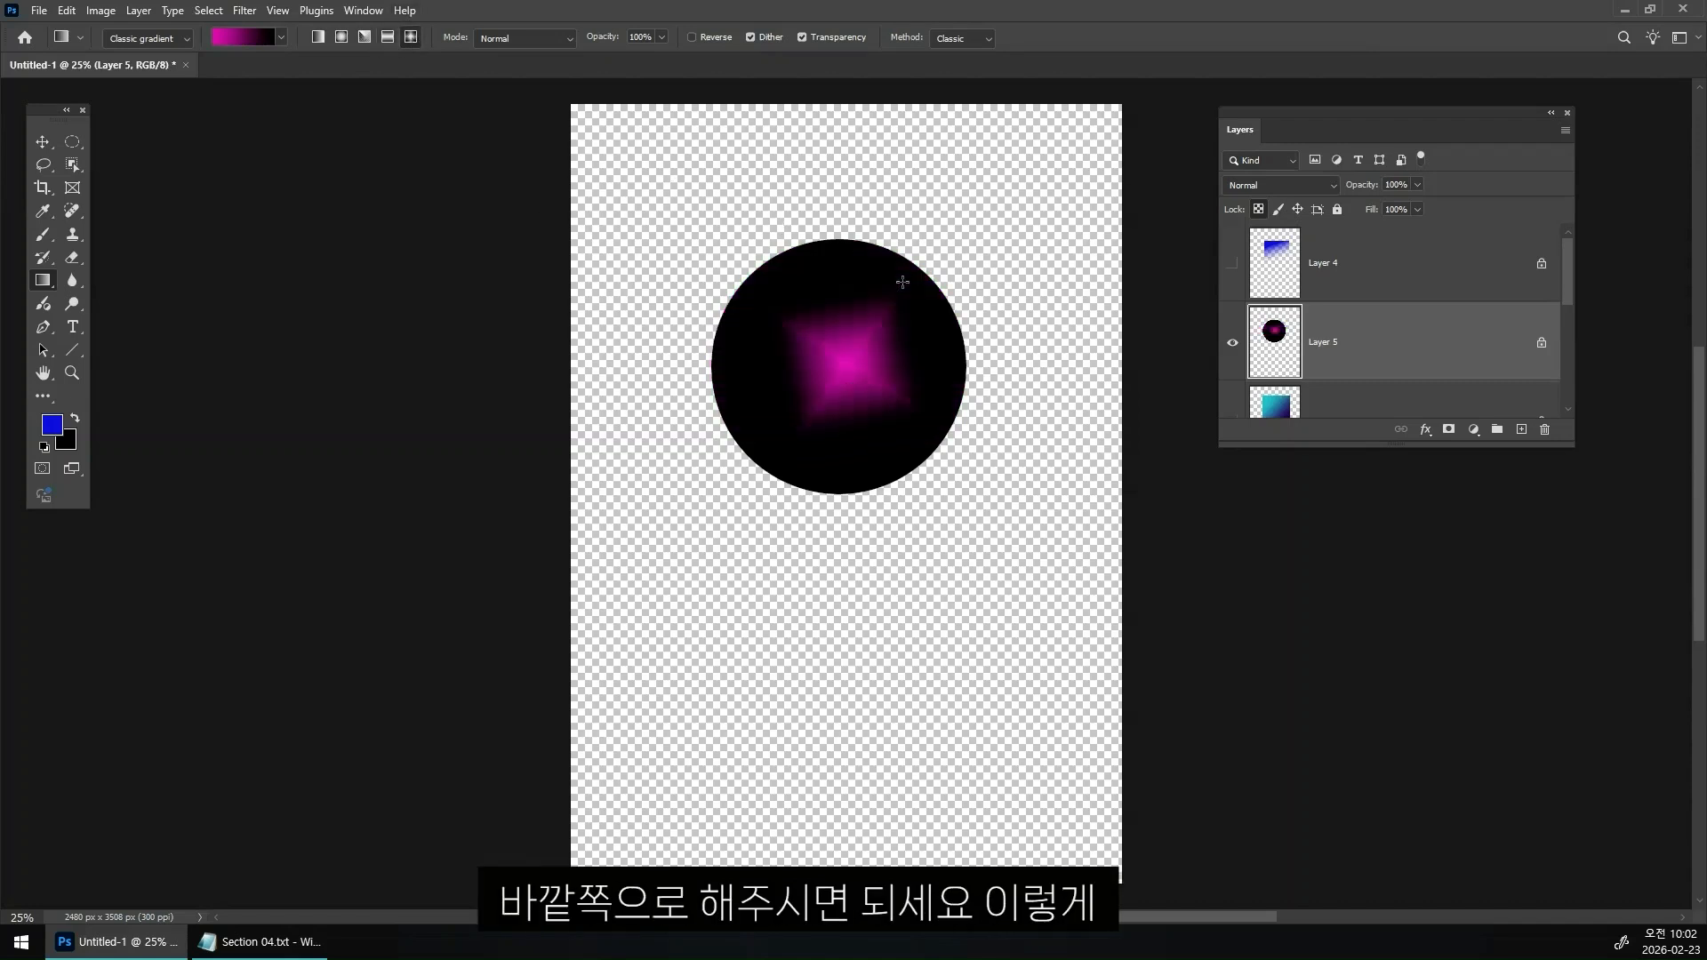
{"action": "left_click_drag", "start_coordinate": [838, 356], "coordinate": [913, 261]}
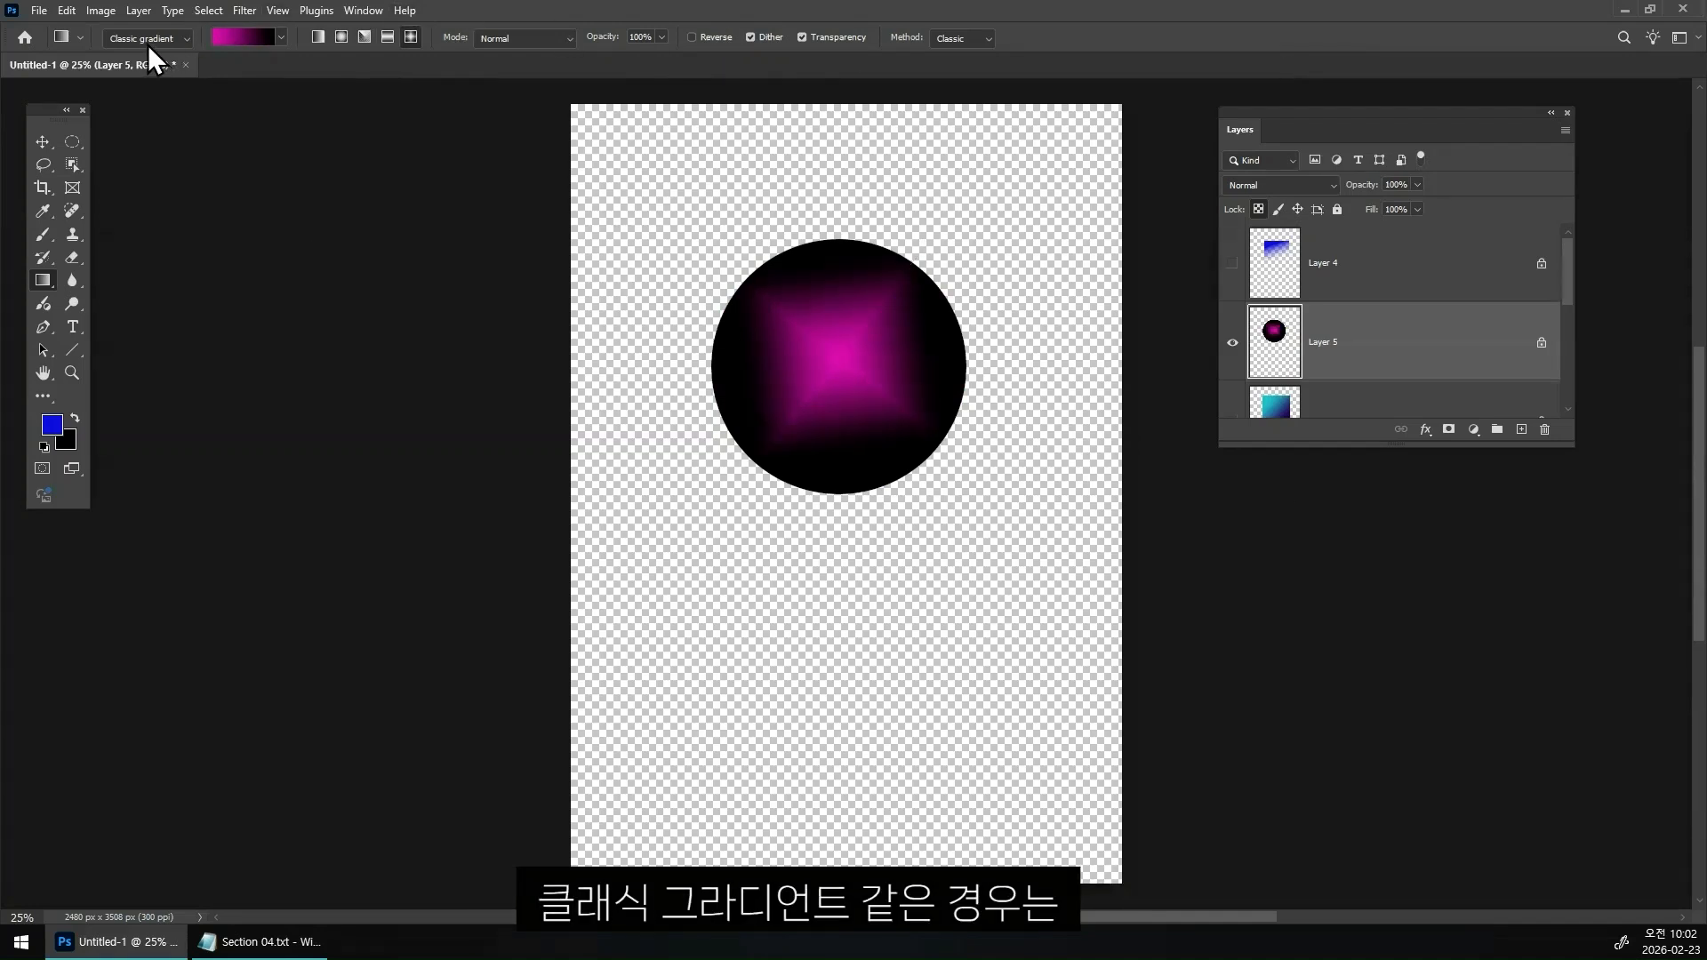
{"action": "mouse_move", "coordinate": [83, 24]}
{"action": "left_mouse_down"}
{"action": "mouse_move", "coordinate": [205, 37]}
{"action": "mouse_move", "coordinate": [181, 47]}
{"action": "mouse_move", "coordinate": [215, 81]}
{"action": "mouse_move", "coordinate": [521, 244]}
{"action": "mouse_move", "coordinate": [732, 329]}
{"action": "mouse_move", "coordinate": [693, 370]}
{"action": "left_mouse_up"}
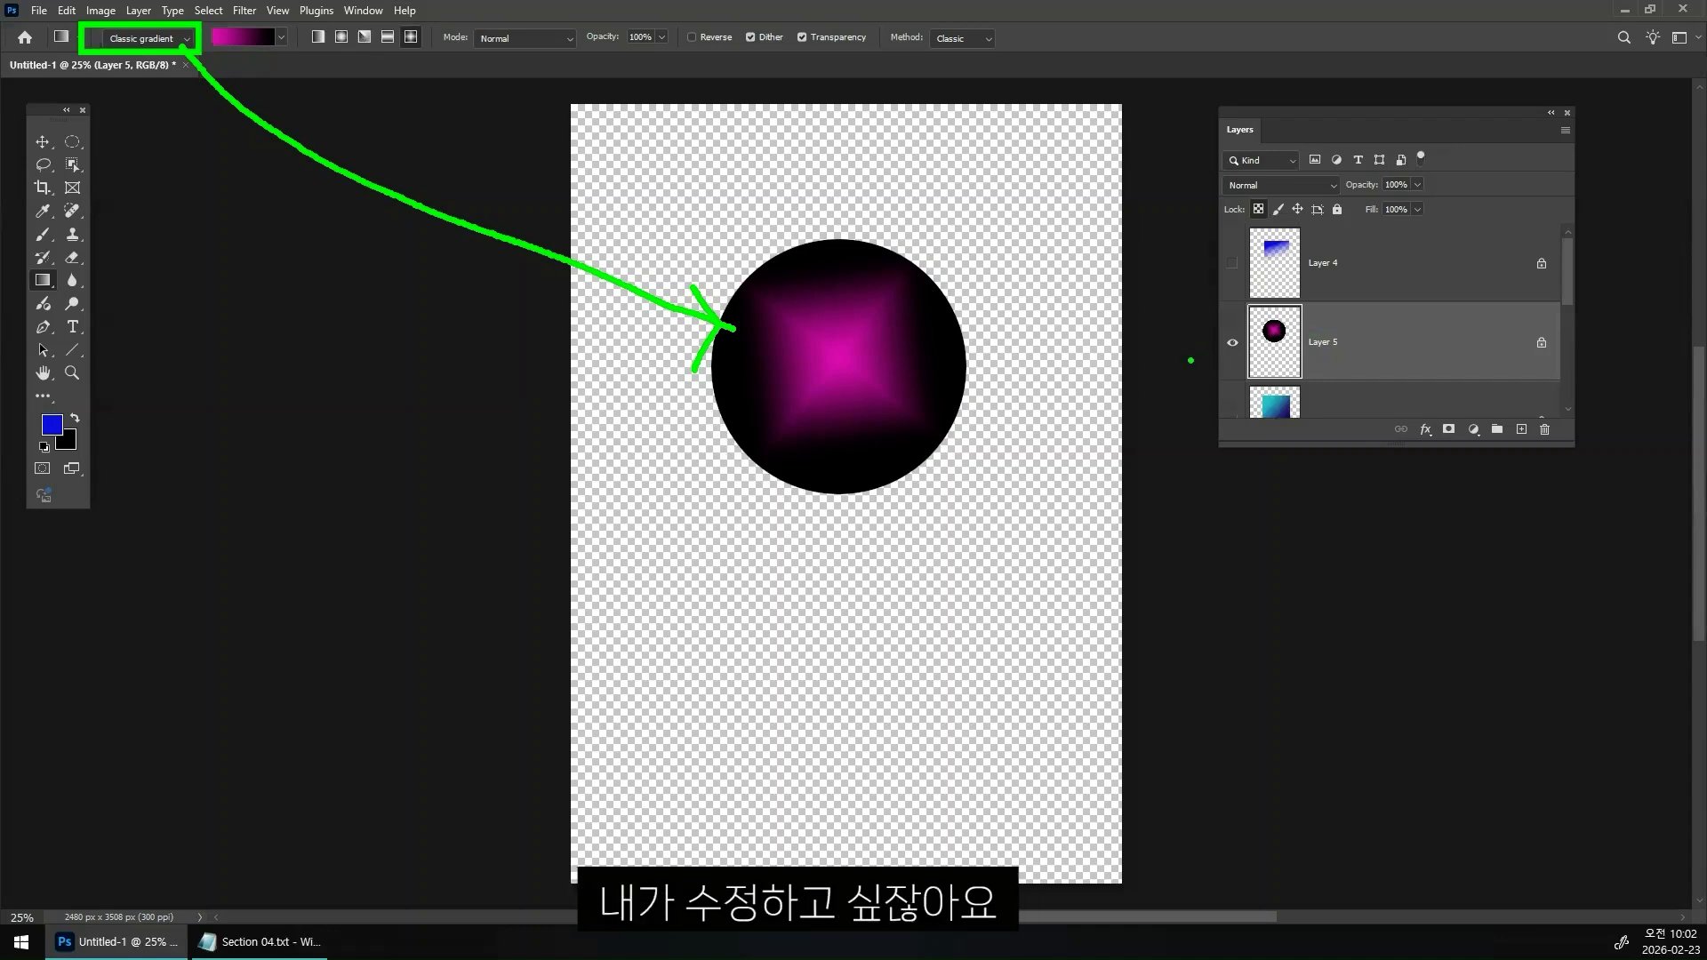
{"action": "key", "text": "Escape"}
- Change the gradient to dark purple and teal and fill the circle linearly from upper left to lower right
{"action": "left_click", "coordinate": [241, 37]}
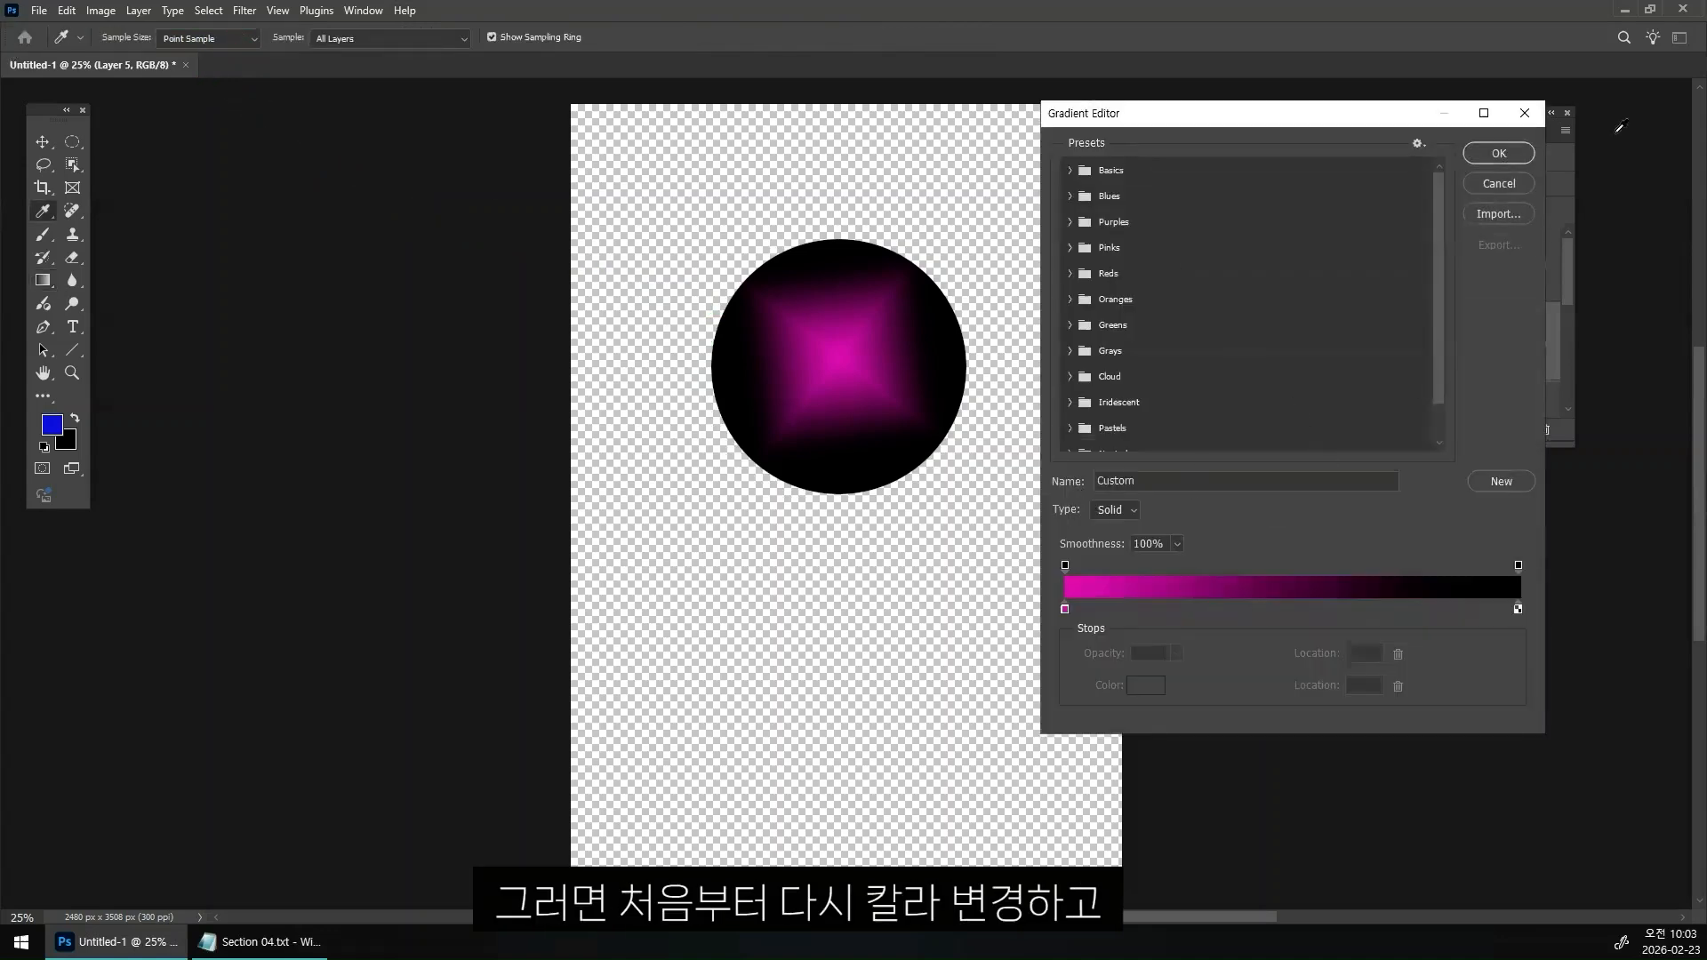
{"action": "key", "text": "Escape"}
{"action": "left_click", "coordinate": [318, 37]}
{"action": "left_click_drag", "start_coordinate": [796, 315], "coordinate": [885, 448]}
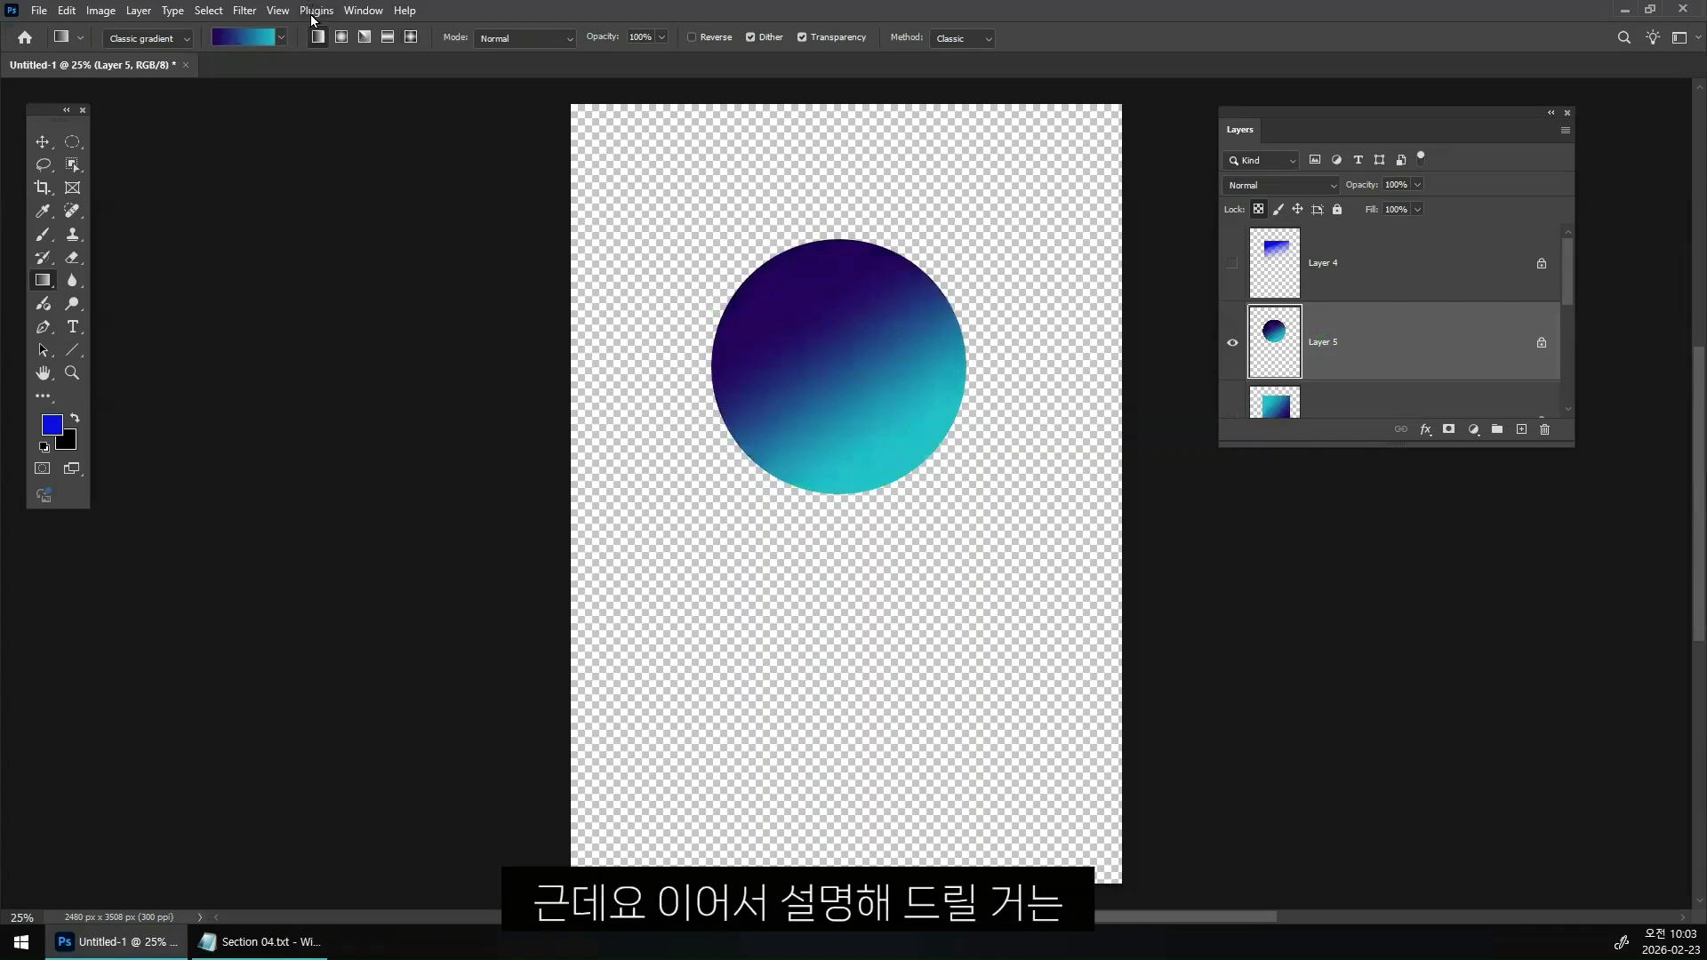
- Show the Gradients panel, then hide Layer 5 and select Layer 4
{"action": "left_click", "coordinate": [146, 39]}
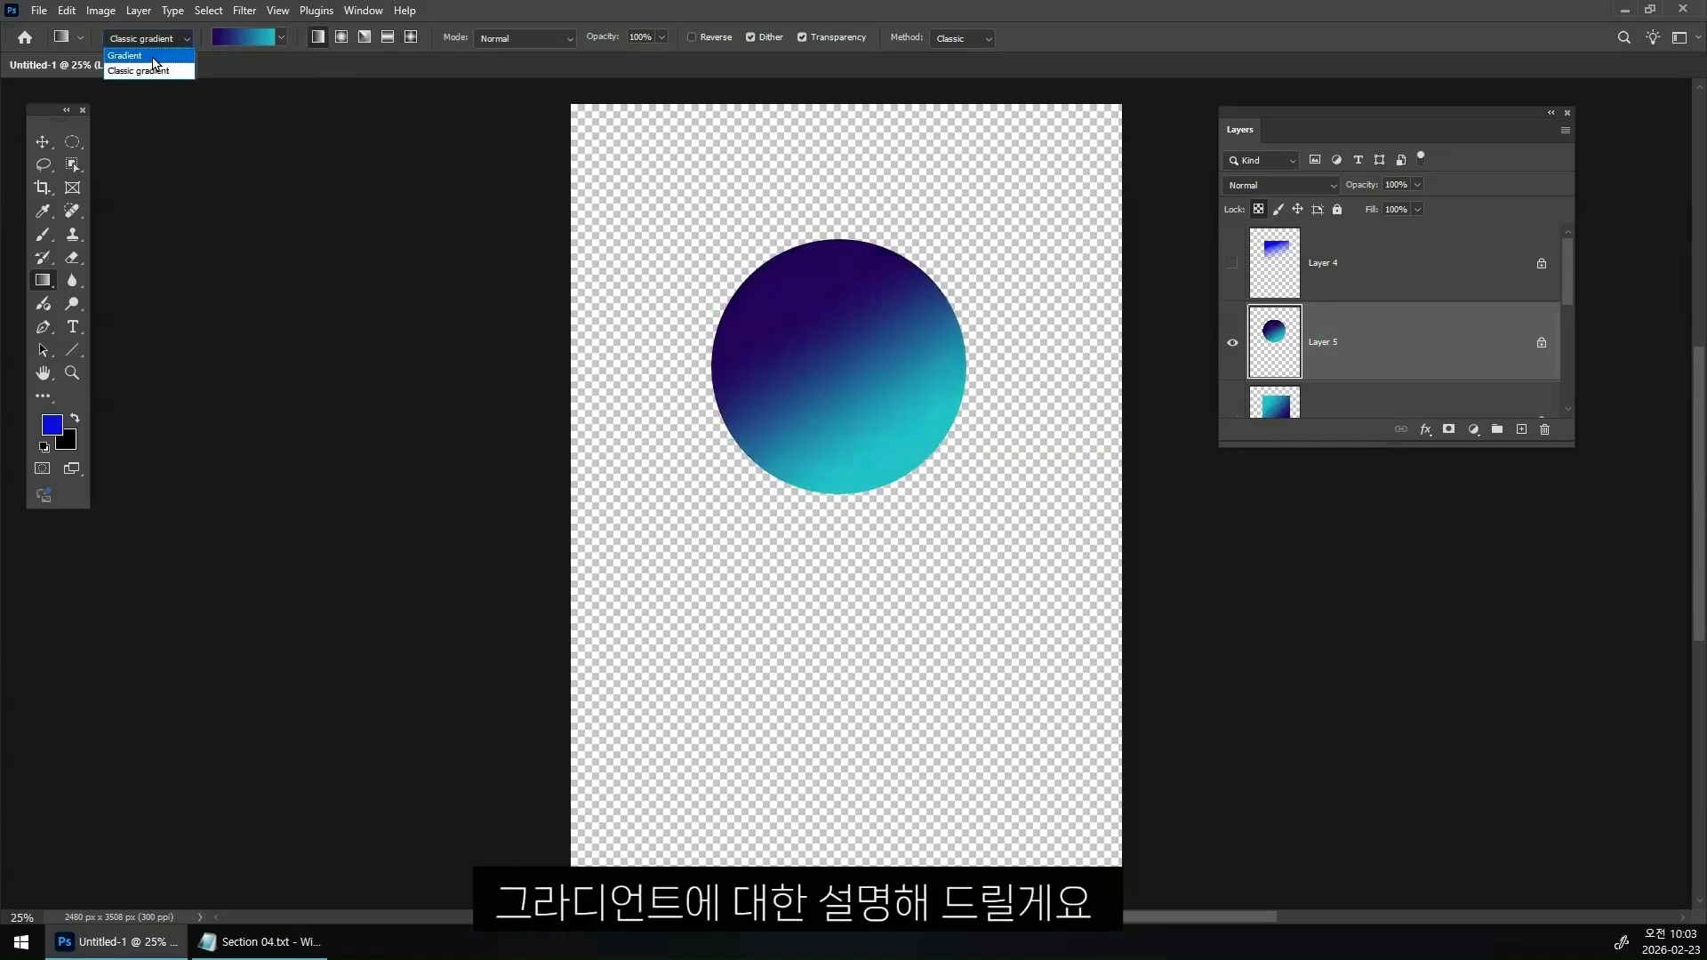
{"action": "left_click", "coordinate": [362, 11]}
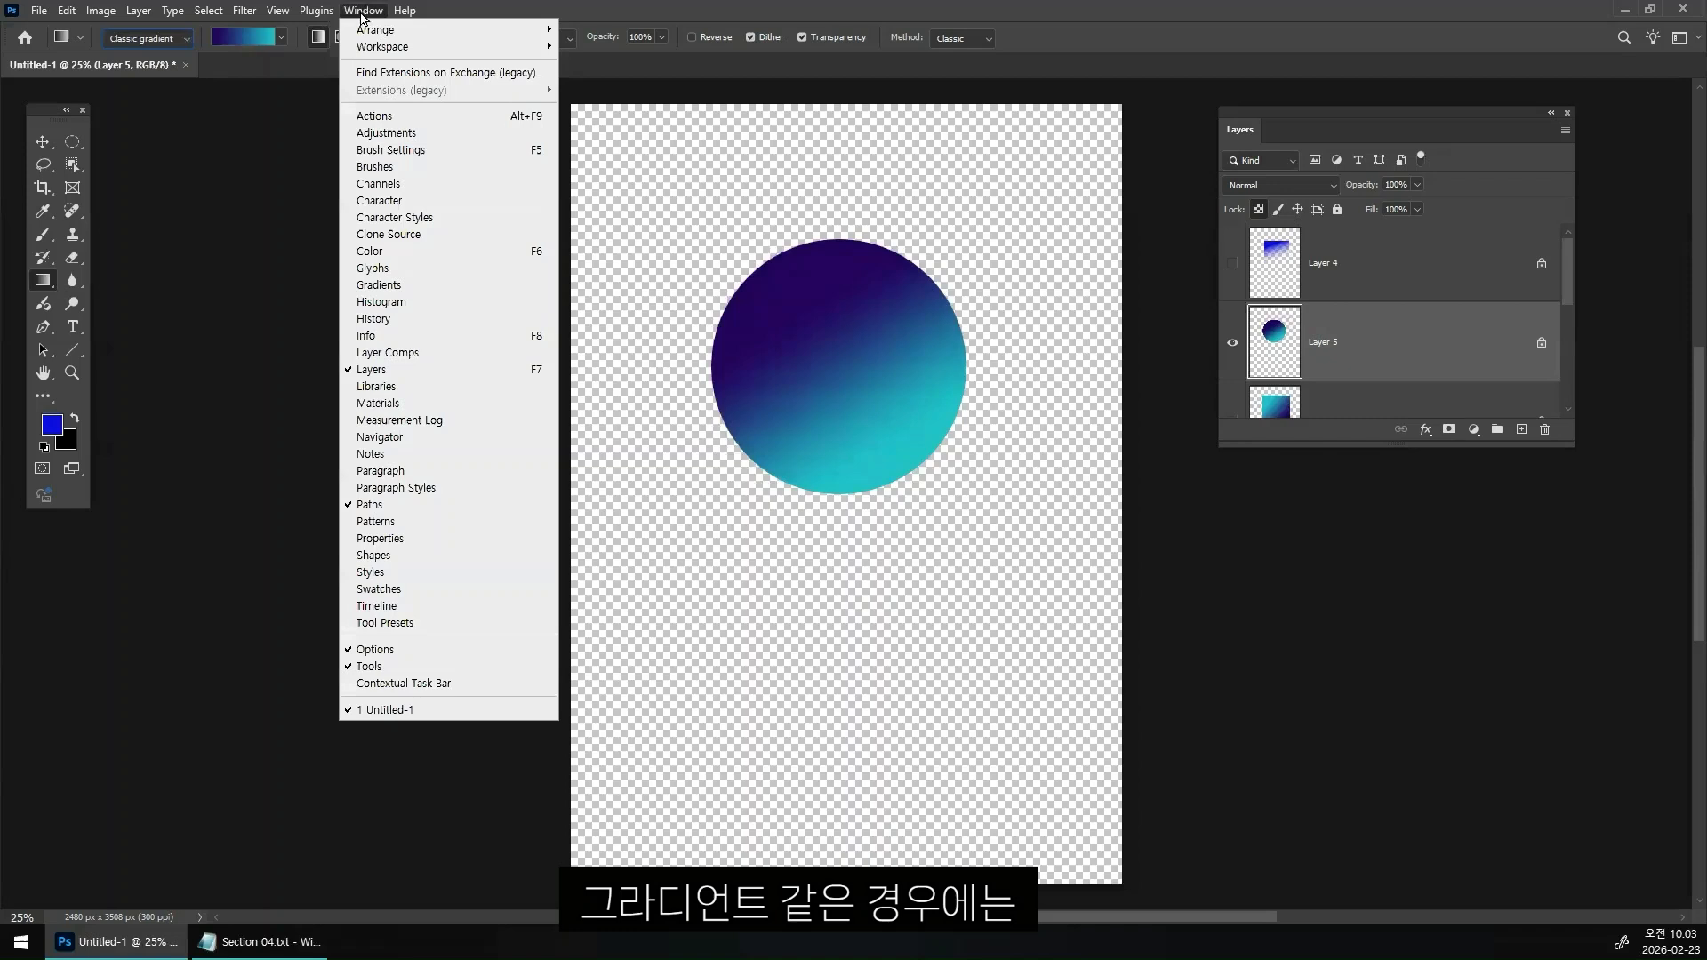
{"action": "left_click", "coordinate": [451, 286]}
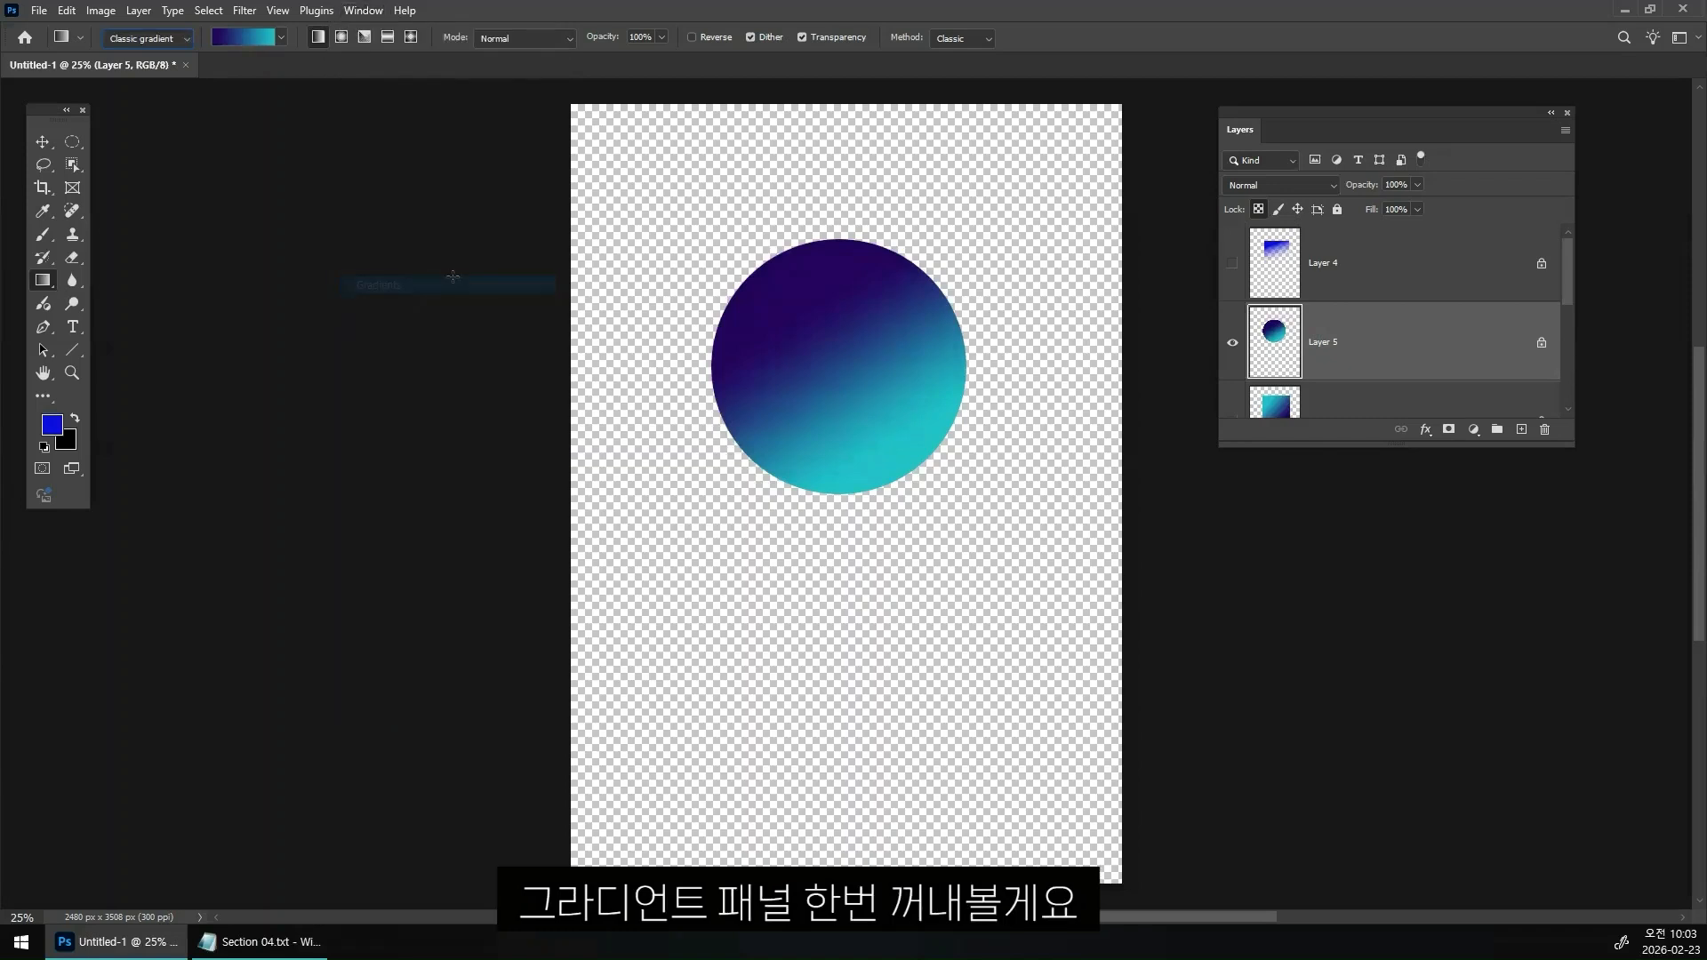
{"action": "left_click", "coordinate": [1236, 344]}
{"action": "left_click", "coordinate": [1477, 275]}
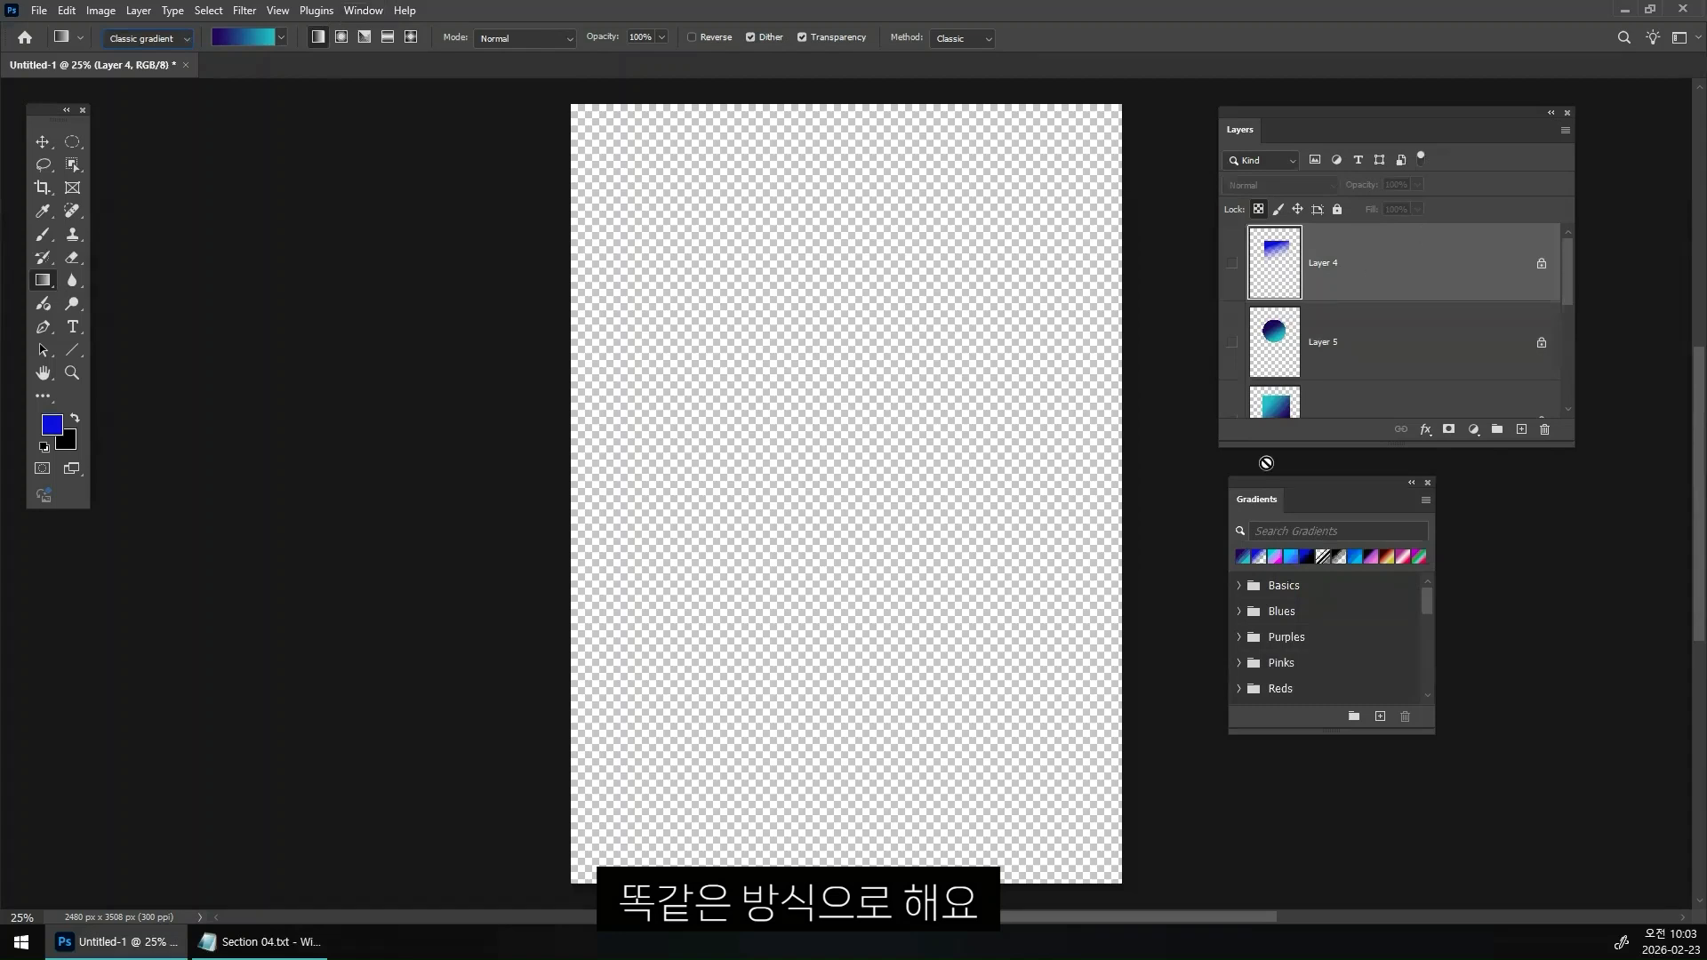
- Switch from Classic gradient to Gradient mode and draw a linear gradient fill across the canvas from upper left to lower right
{"action": "left_click", "coordinate": [146, 40]}
{"action": "left_click", "coordinate": [141, 58]}
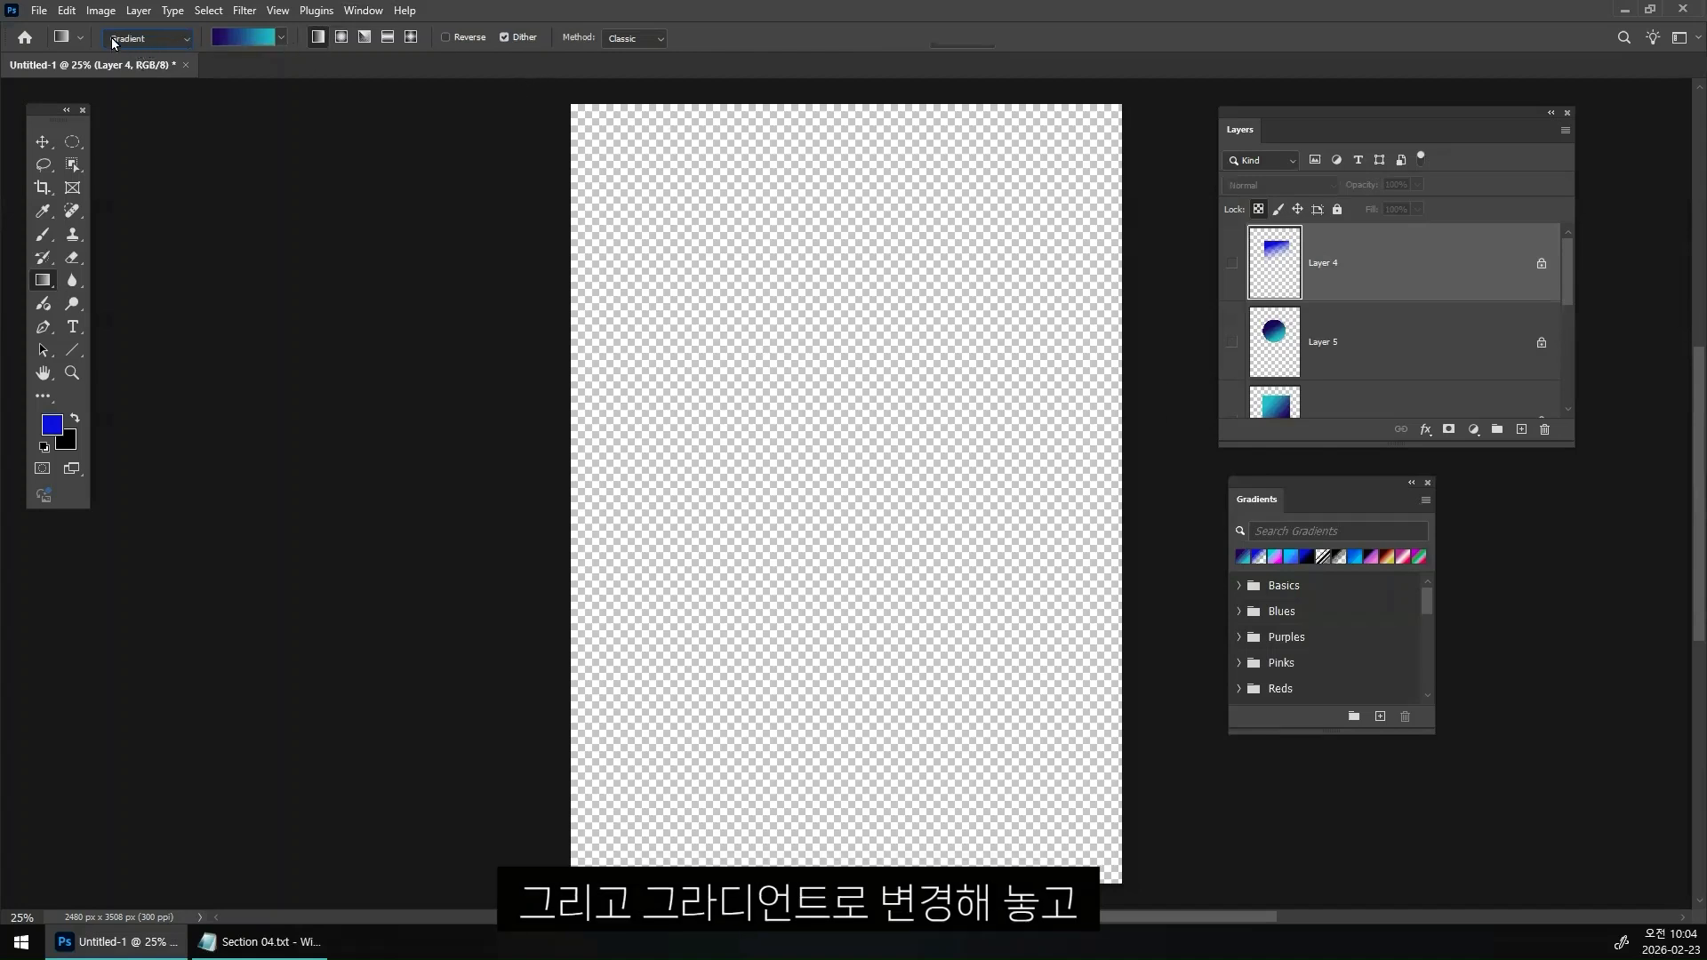
{"action": "mouse_move", "coordinate": [665, 242]}
{"action": "left_mouse_down"}
{"action": "mouse_move", "coordinate": [724, 361]}
{"action": "mouse_move", "coordinate": [982, 697]}
{"action": "left_mouse_up"}
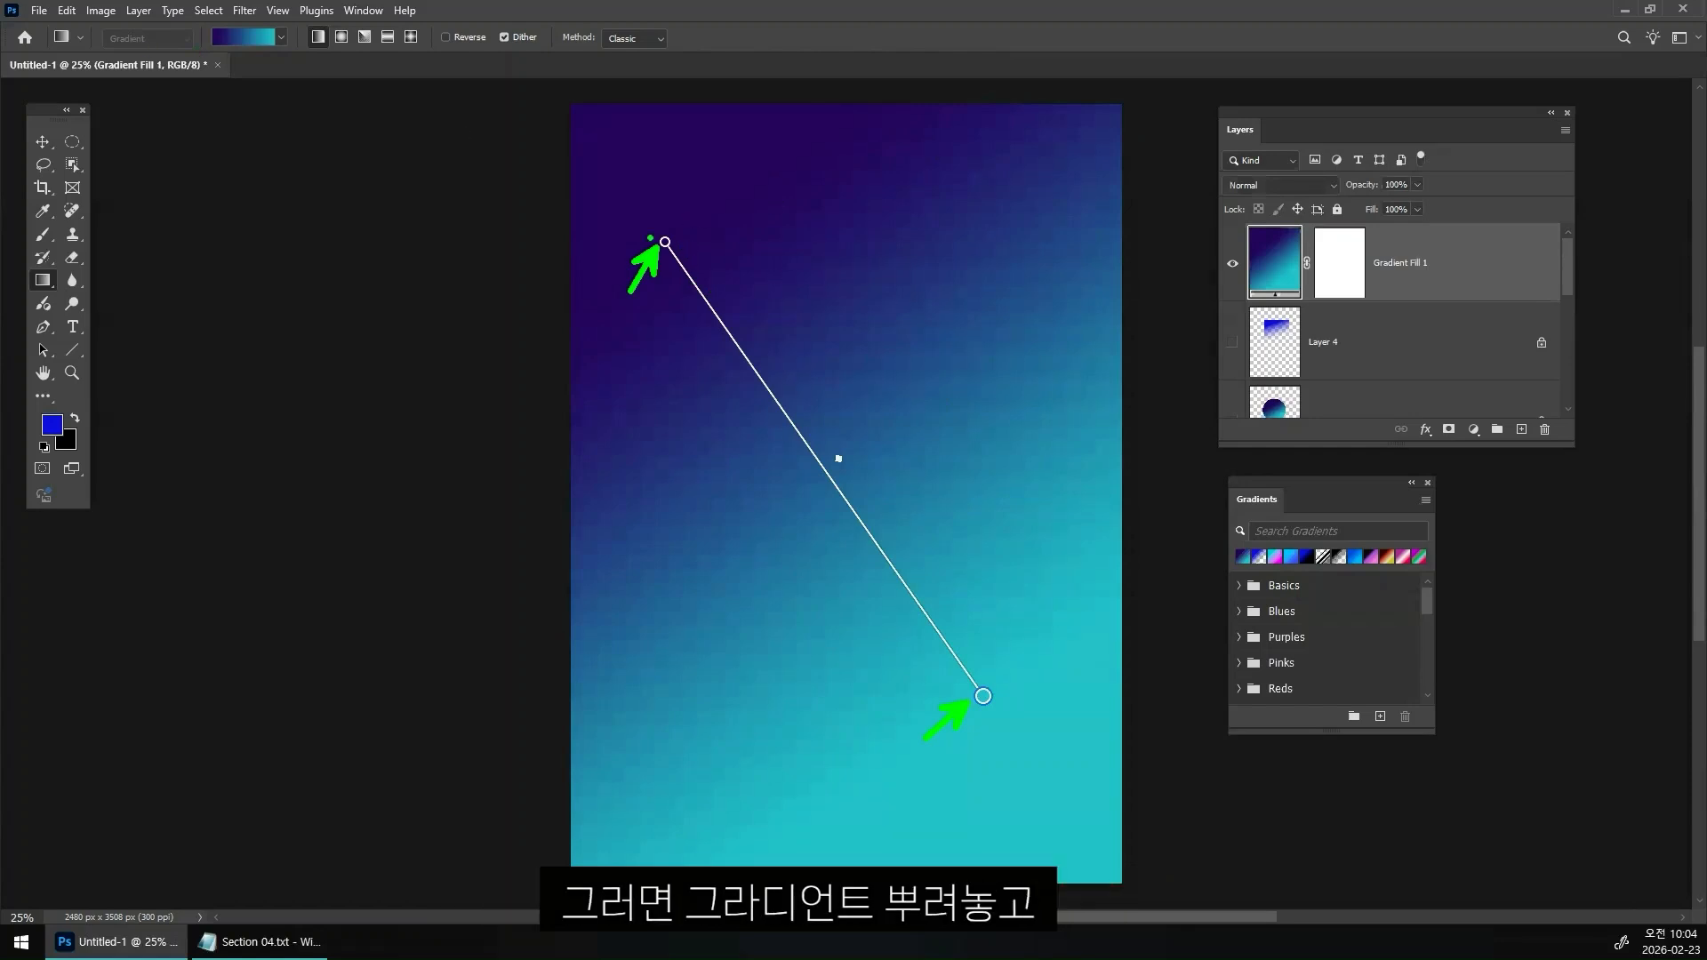
- Set the upper-left stop of the on-canvas gradient to bright magenta
{"action": "double_click", "coordinate": [665, 242]}
{"action": "left_click_drag", "start_coordinate": [1080, 252], "coordinate": [1080, 228]}
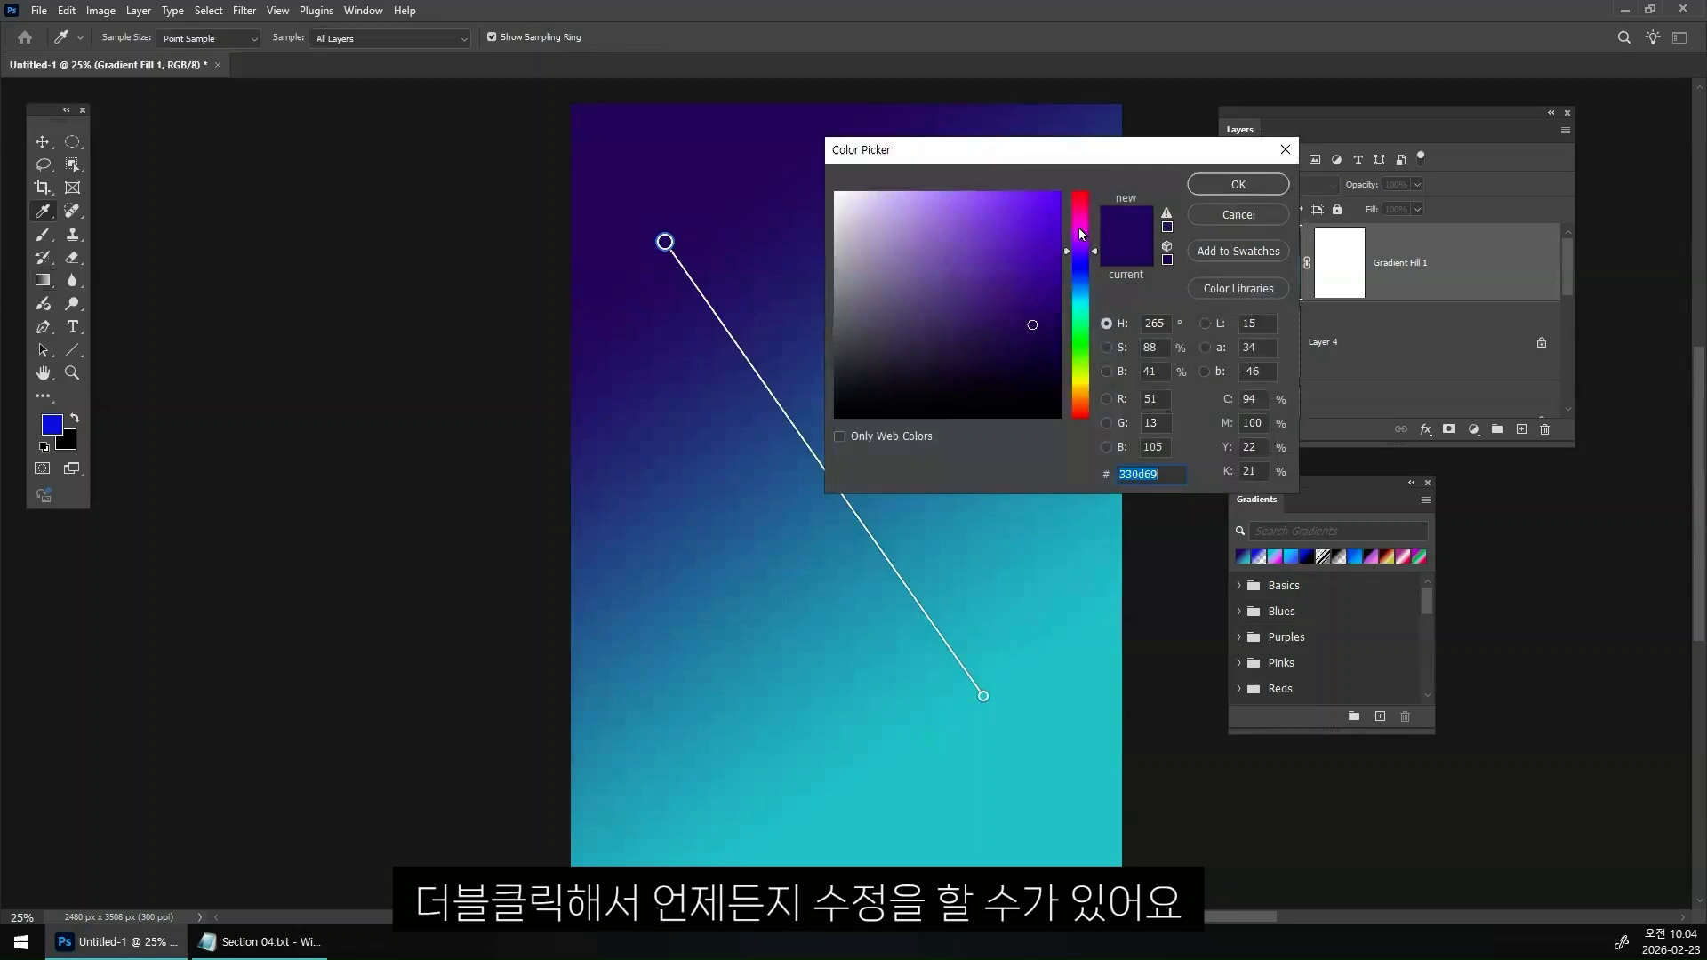
{"action": "left_click", "coordinate": [1041, 211]}
{"action": "left_click", "coordinate": [1249, 185]}
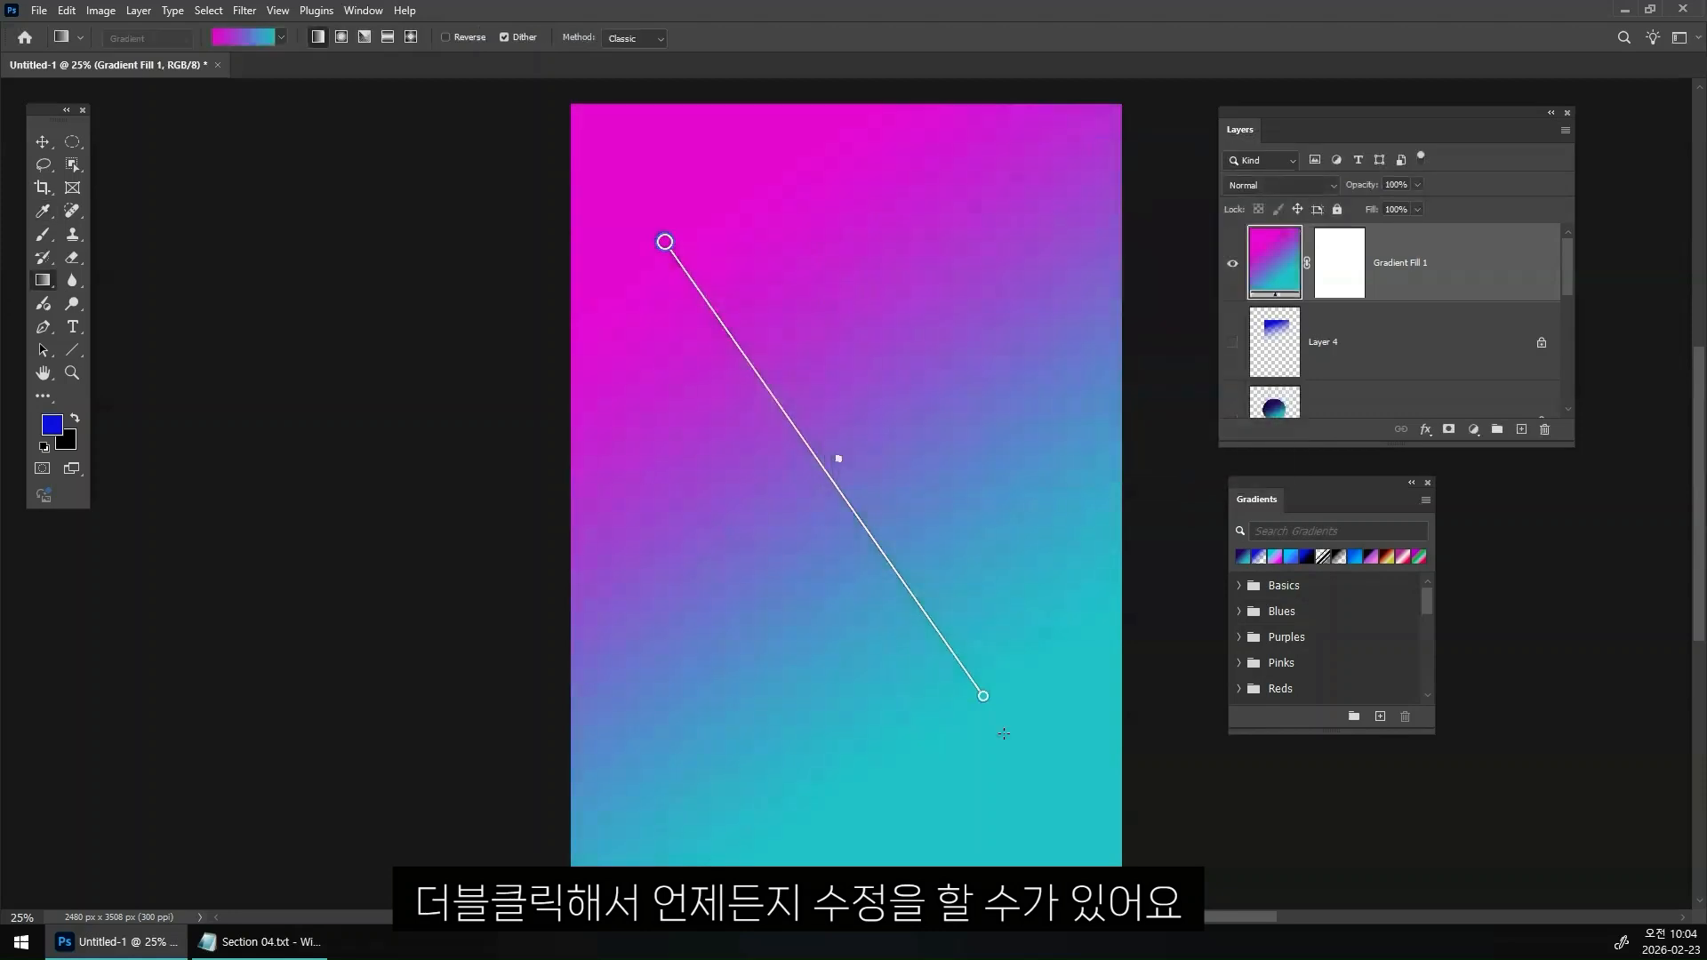
- Set the lower-right stop of the on-canvas gradient to blue
{"action": "double_click", "coordinate": [984, 697]}
{"action": "left_click", "coordinate": [1083, 231]}
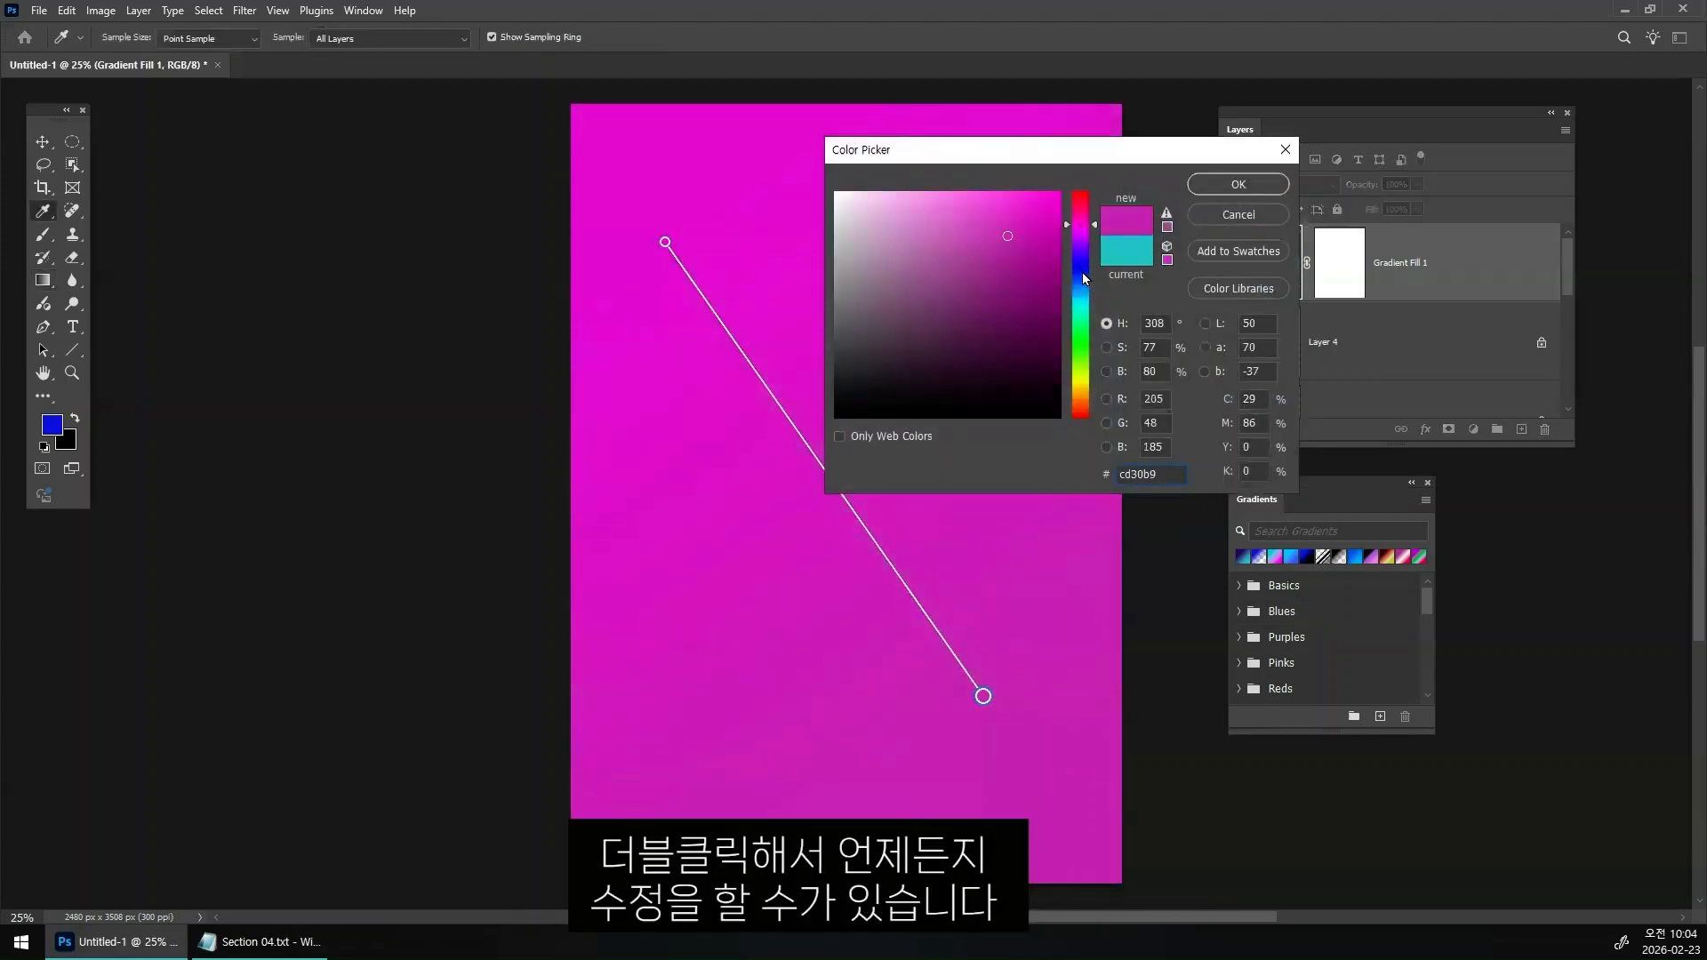
{"action": "left_click", "coordinate": [1081, 270]}
{"action": "left_click", "coordinate": [1218, 185]}
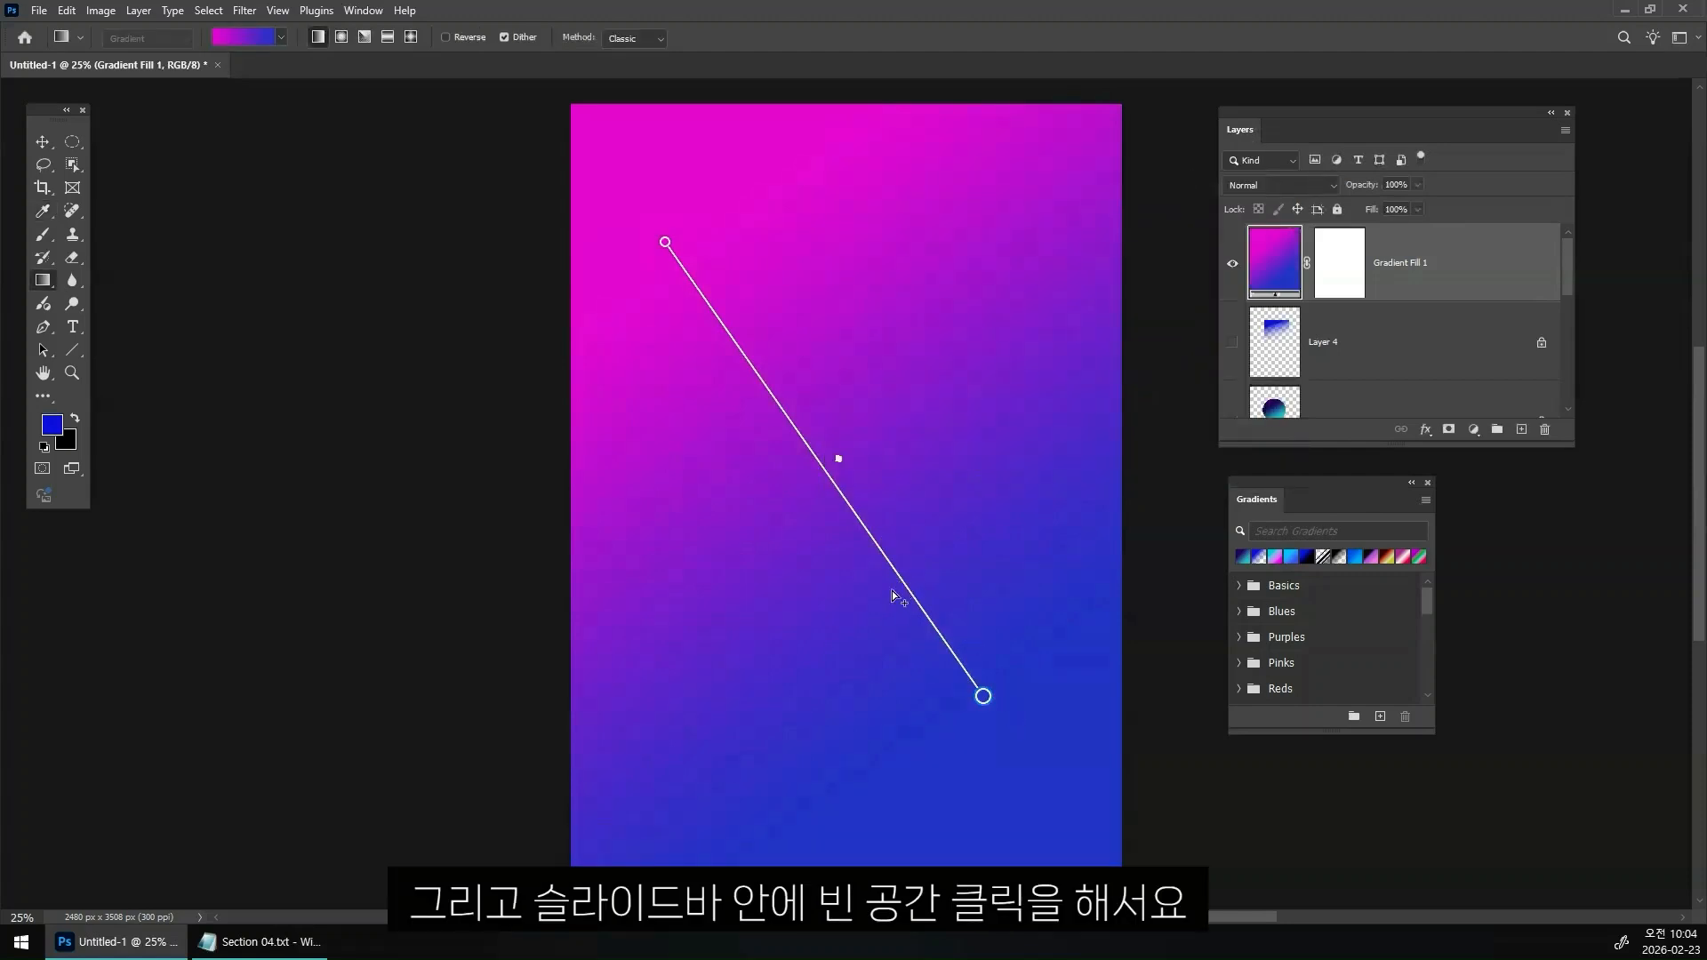
- Add two colour stops along the on-canvas gradient line, then remove both by pulling them off the line
{"action": "left_click", "coordinate": [892, 590]}
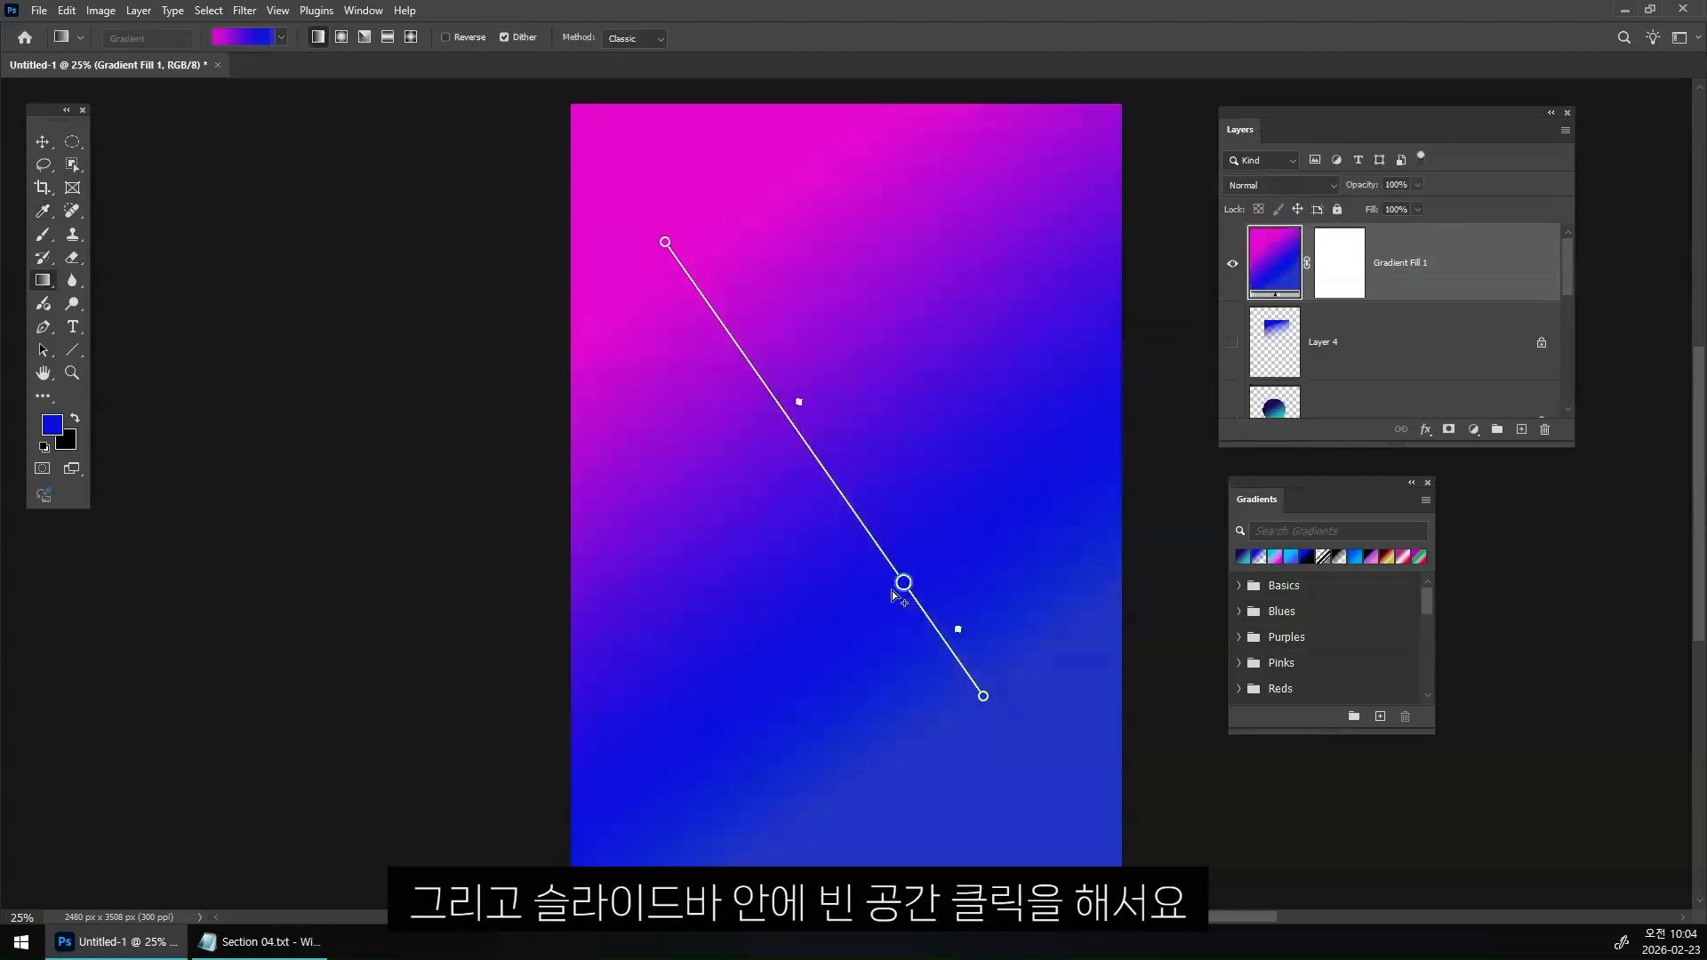
{"action": "left_click", "coordinate": [734, 357]}
{"action": "left_click_drag", "start_coordinate": [742, 355], "coordinate": [670, 408]}
{"action": "left_click_drag", "start_coordinate": [903, 586], "coordinate": [975, 632]}
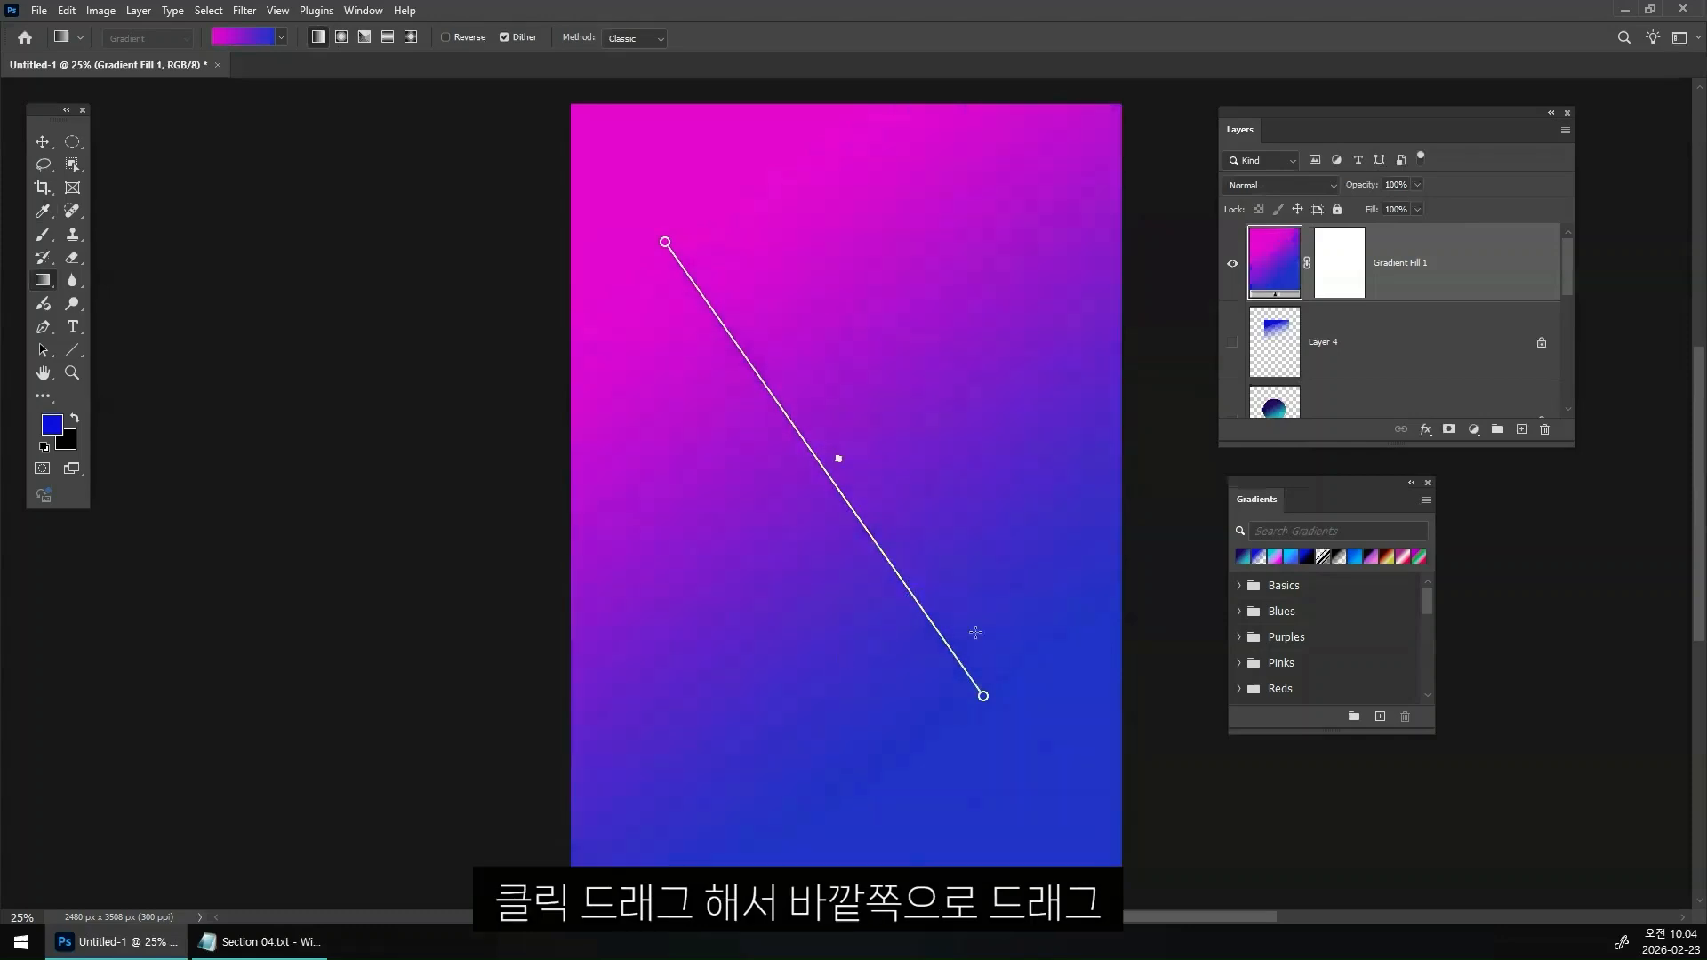
- Add a colour stop near the gradient line's lower end and another near its upper end, then remove the upper one
{"action": "left_click", "coordinate": [929, 630]}
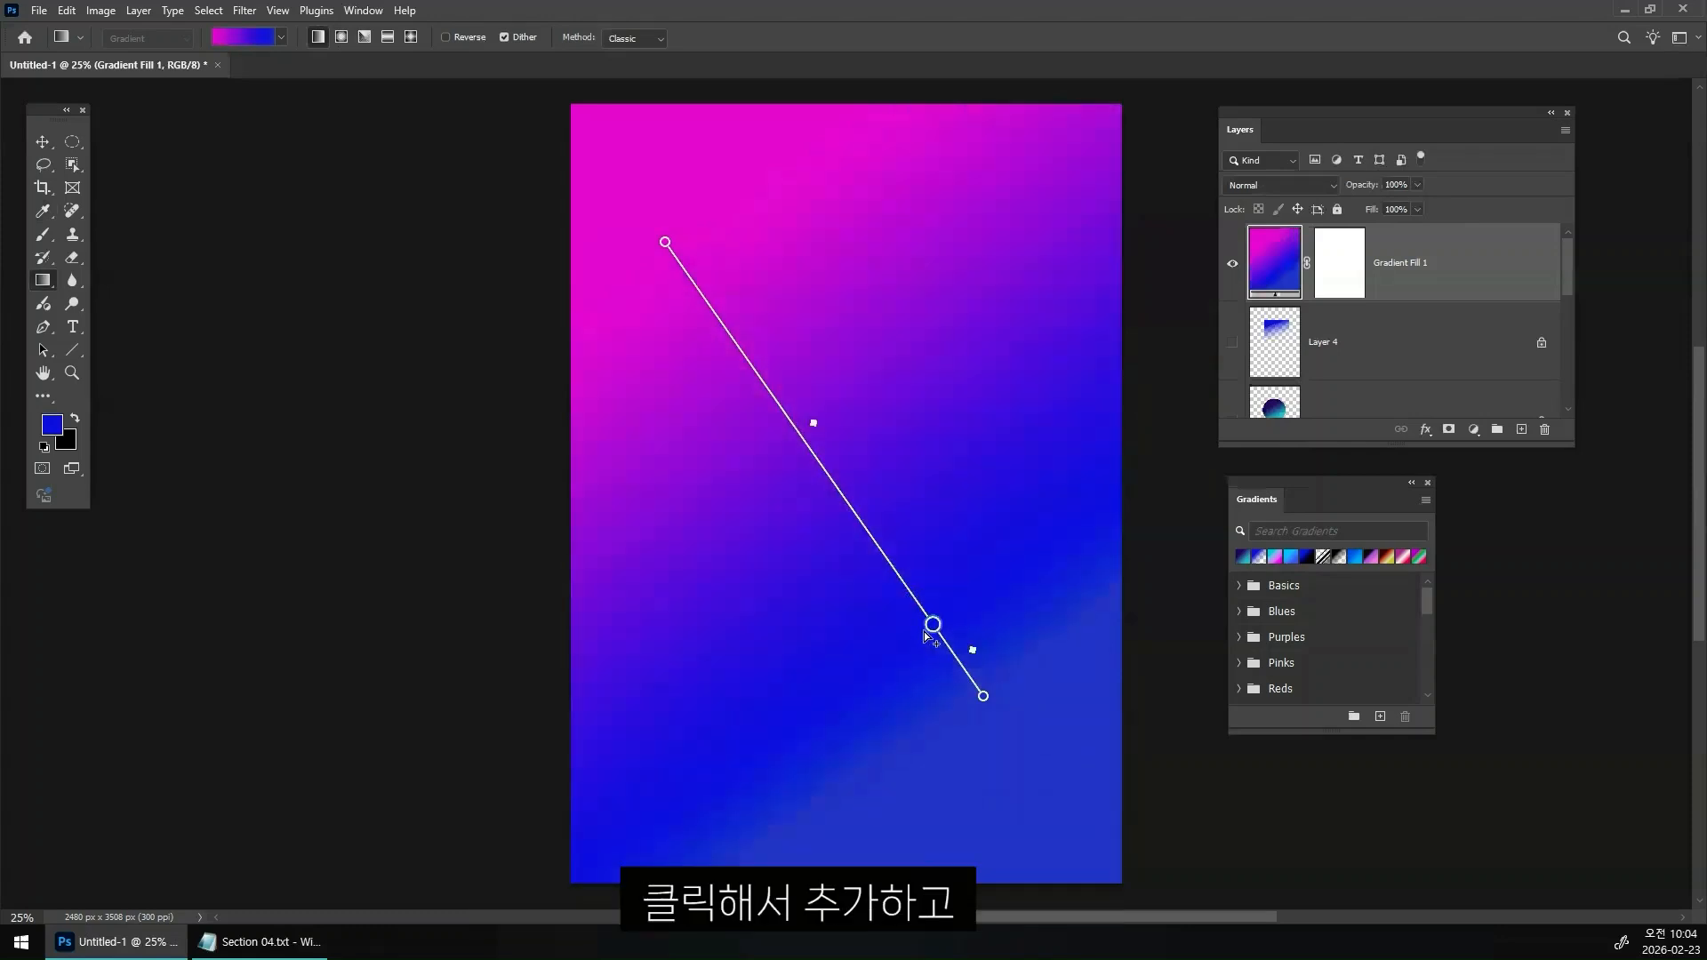
{"action": "left_click", "coordinate": [736, 371]}
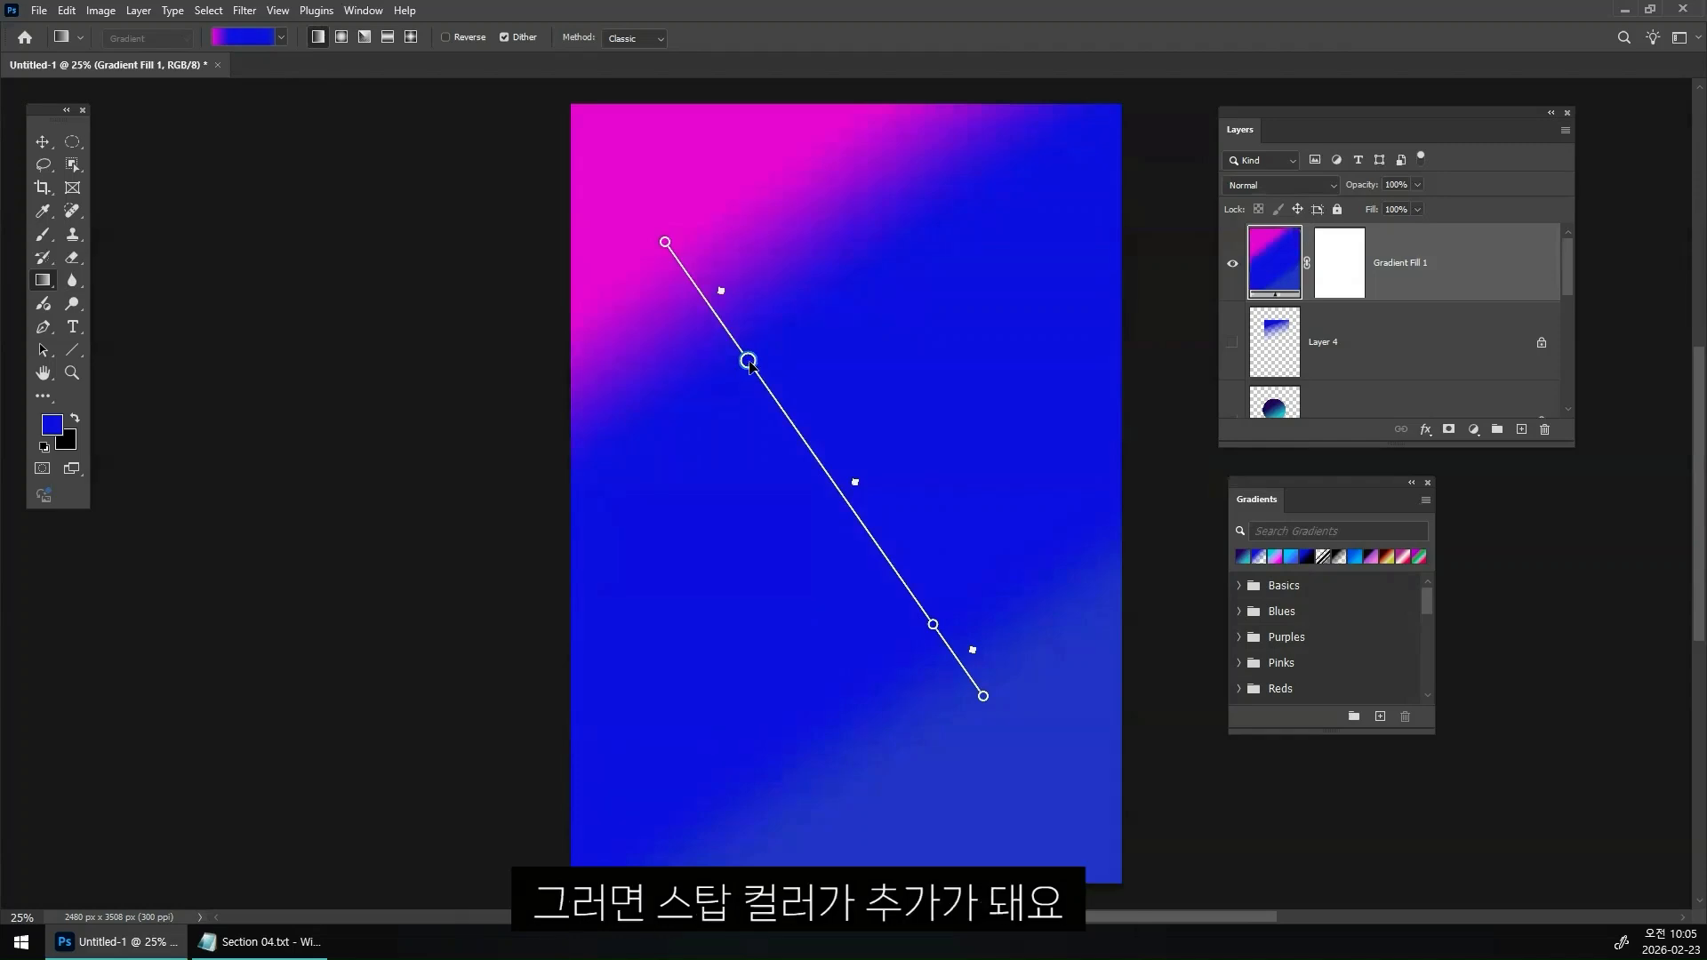
{"action": "left_click_drag", "start_coordinate": [748, 360], "coordinate": [626, 407]}
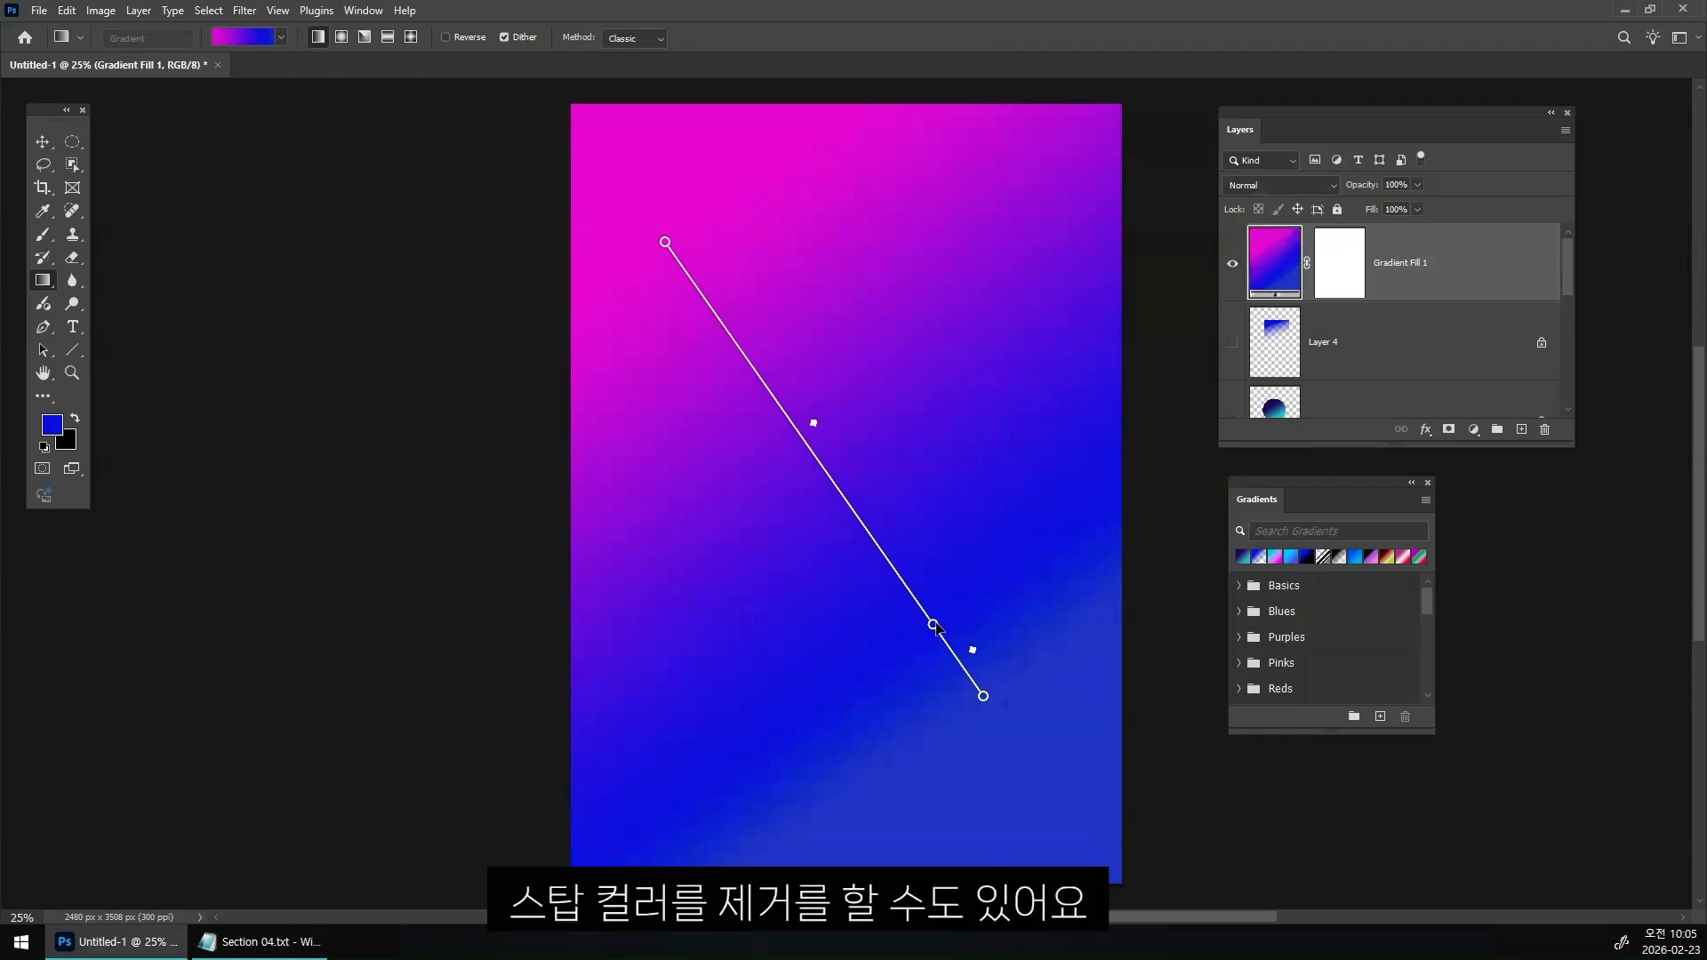
- Remove the colour stop near the gradient line's lower end, then add one near its upper end and delete it
{"action": "left_click_drag", "start_coordinate": [933, 626], "coordinate": [946, 621]}
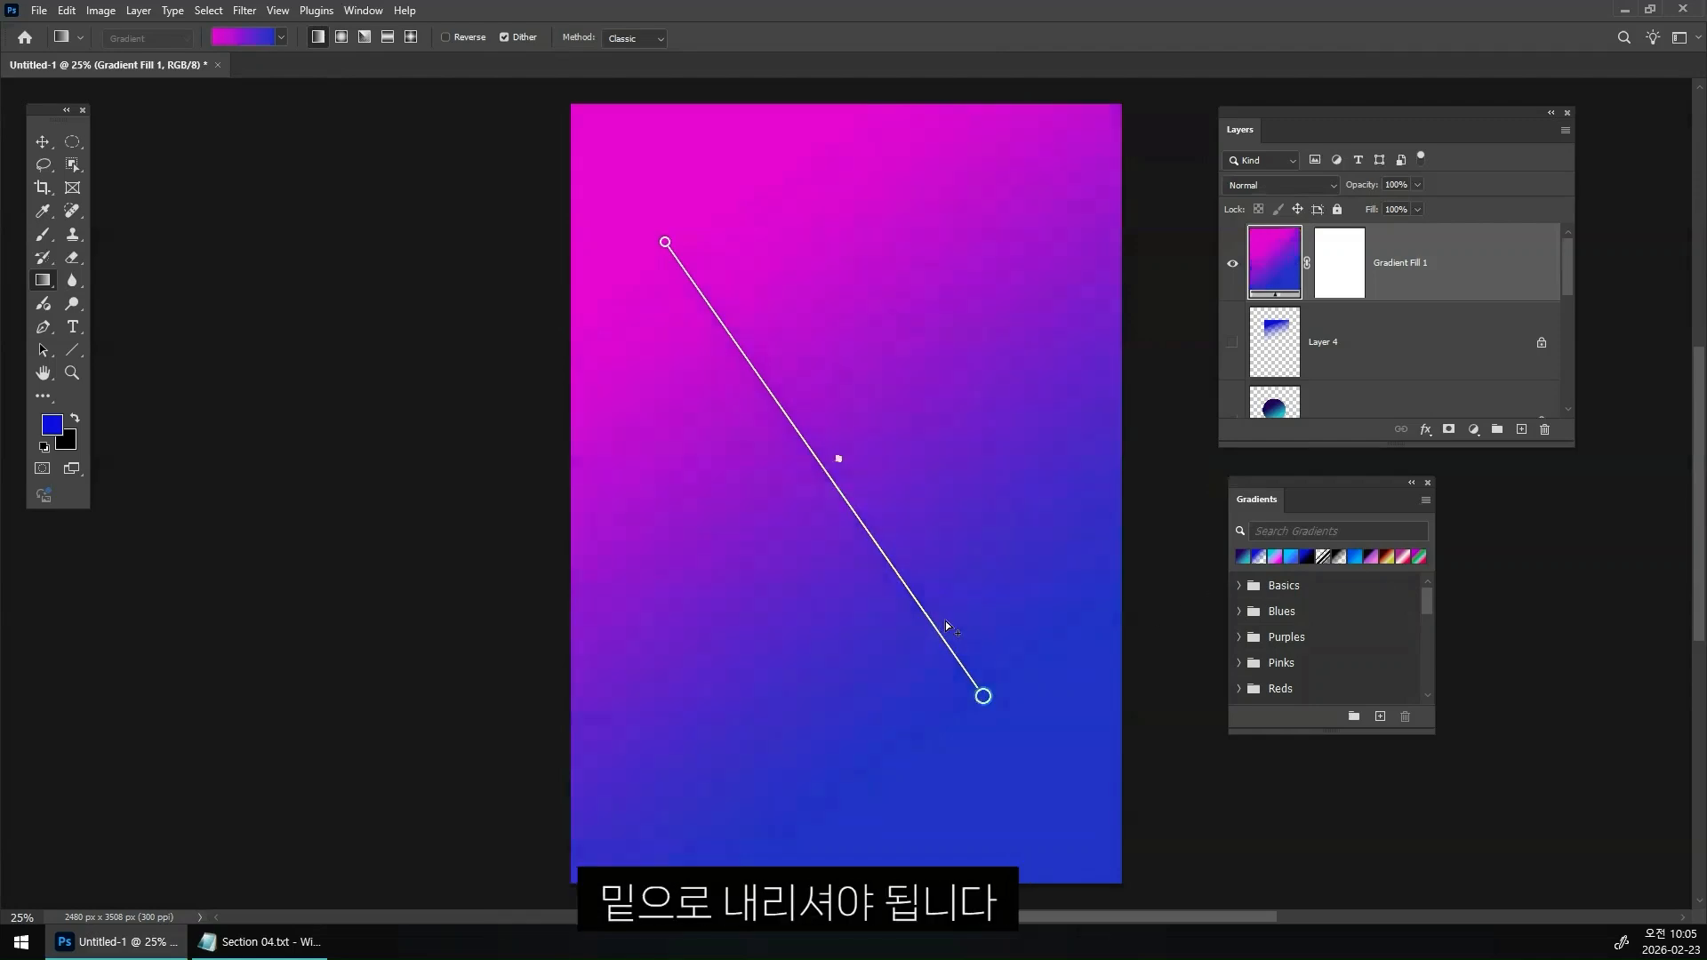
{"action": "left_click", "coordinate": [730, 346]}
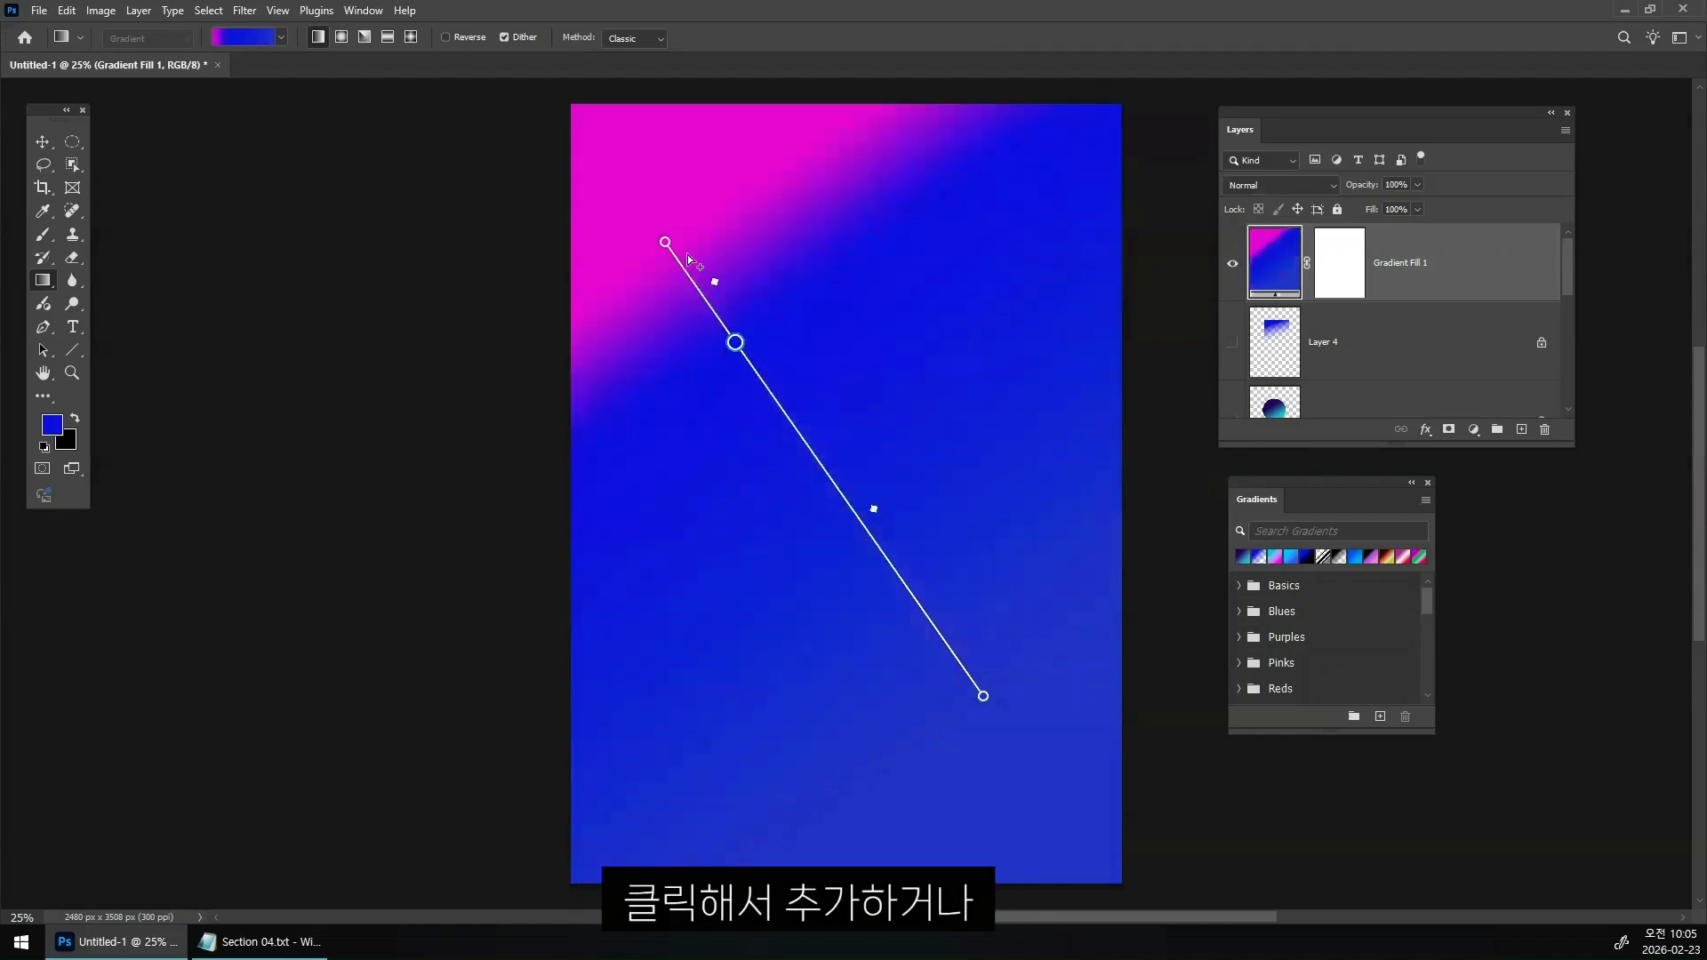
{"action": "key", "text": "Delete"}
- Add a colour stop near the gradient line's upper end, set it to lime green, and pull it off the line
{"action": "left_click", "coordinate": [749, 368]}
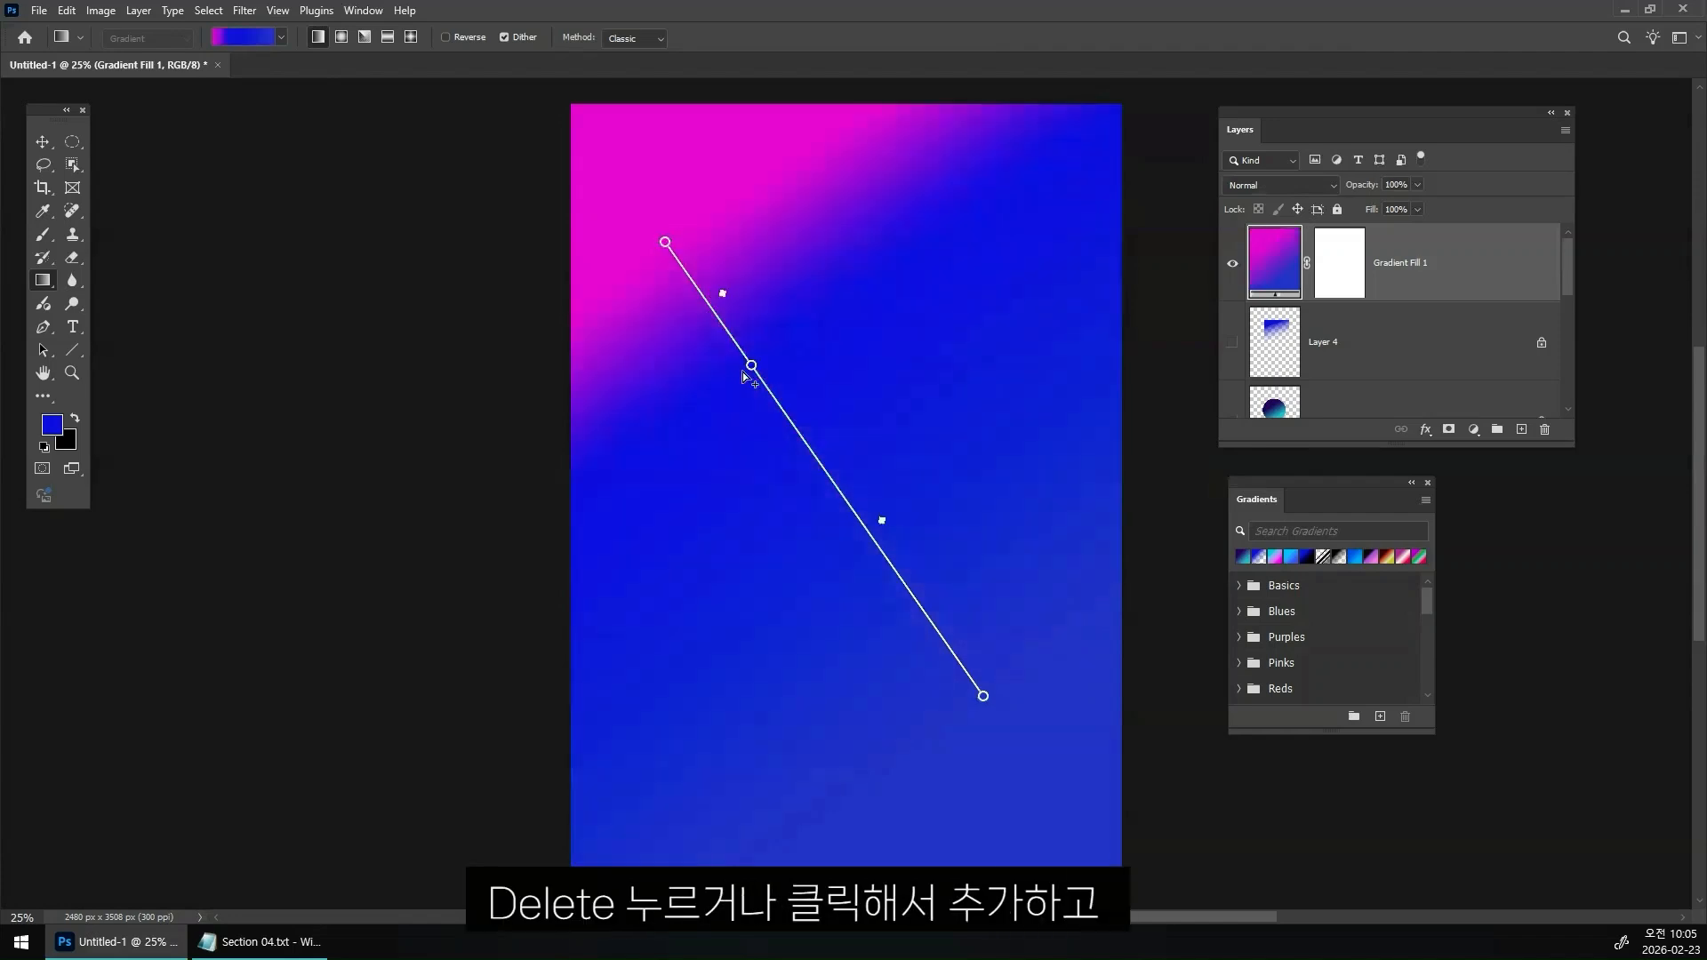
{"action": "double_click", "coordinate": [751, 366]}
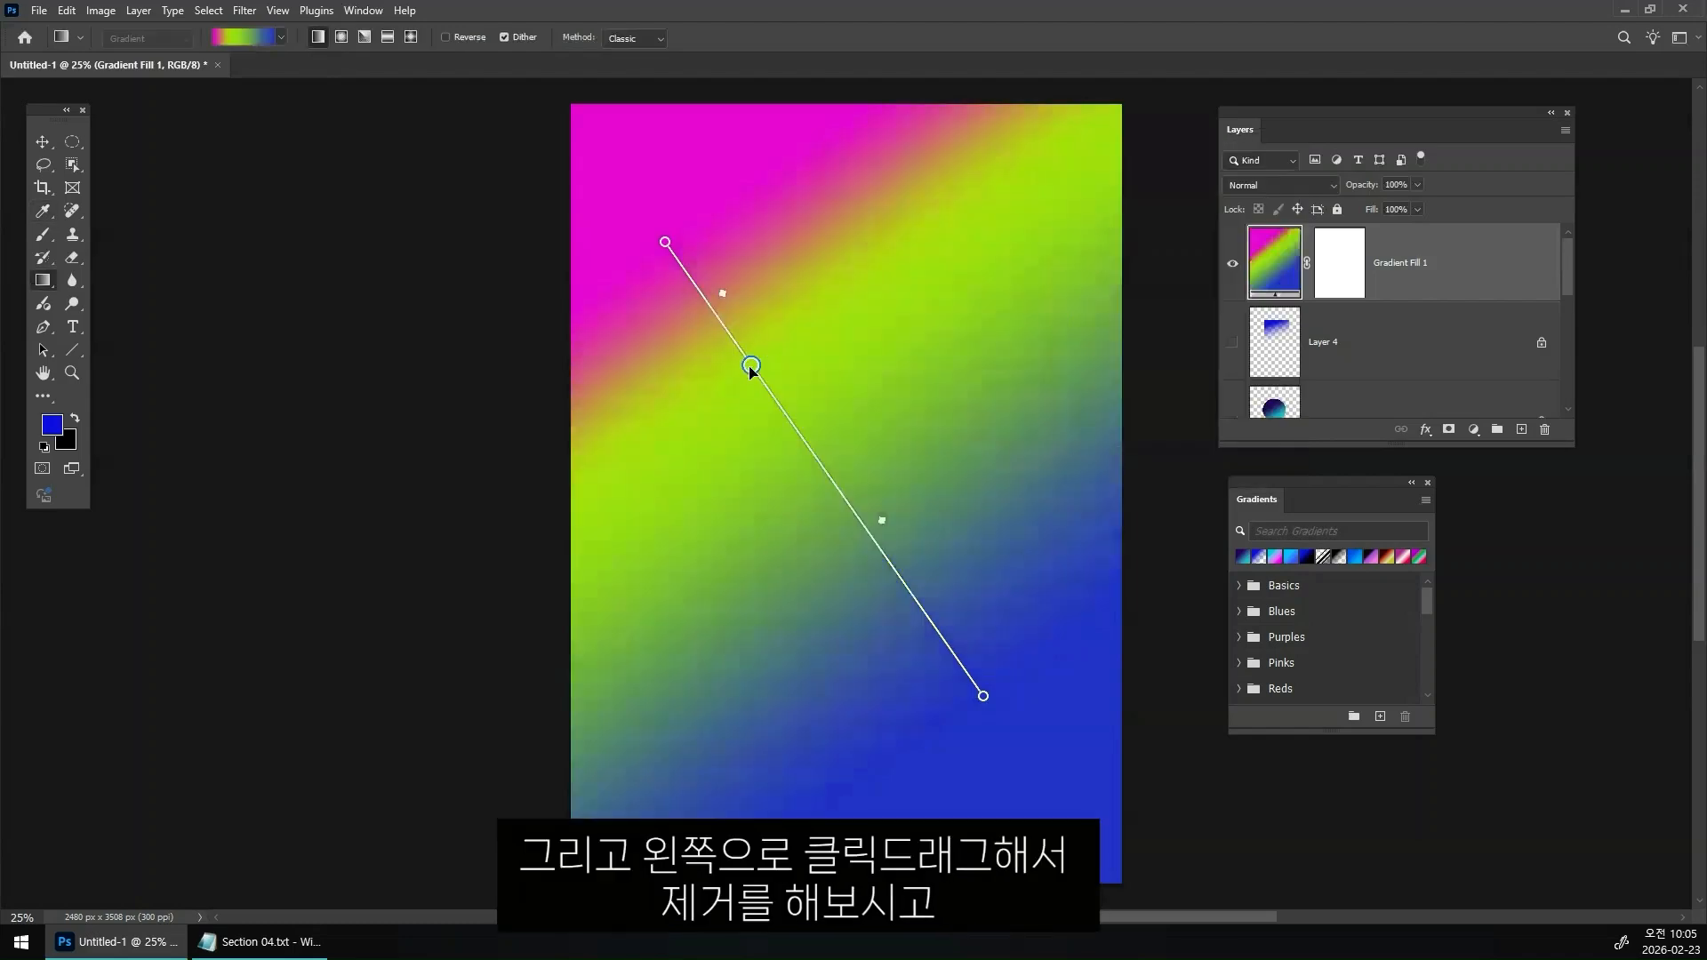
{"action": "left_click_drag", "start_coordinate": [752, 366], "coordinate": [655, 415]}
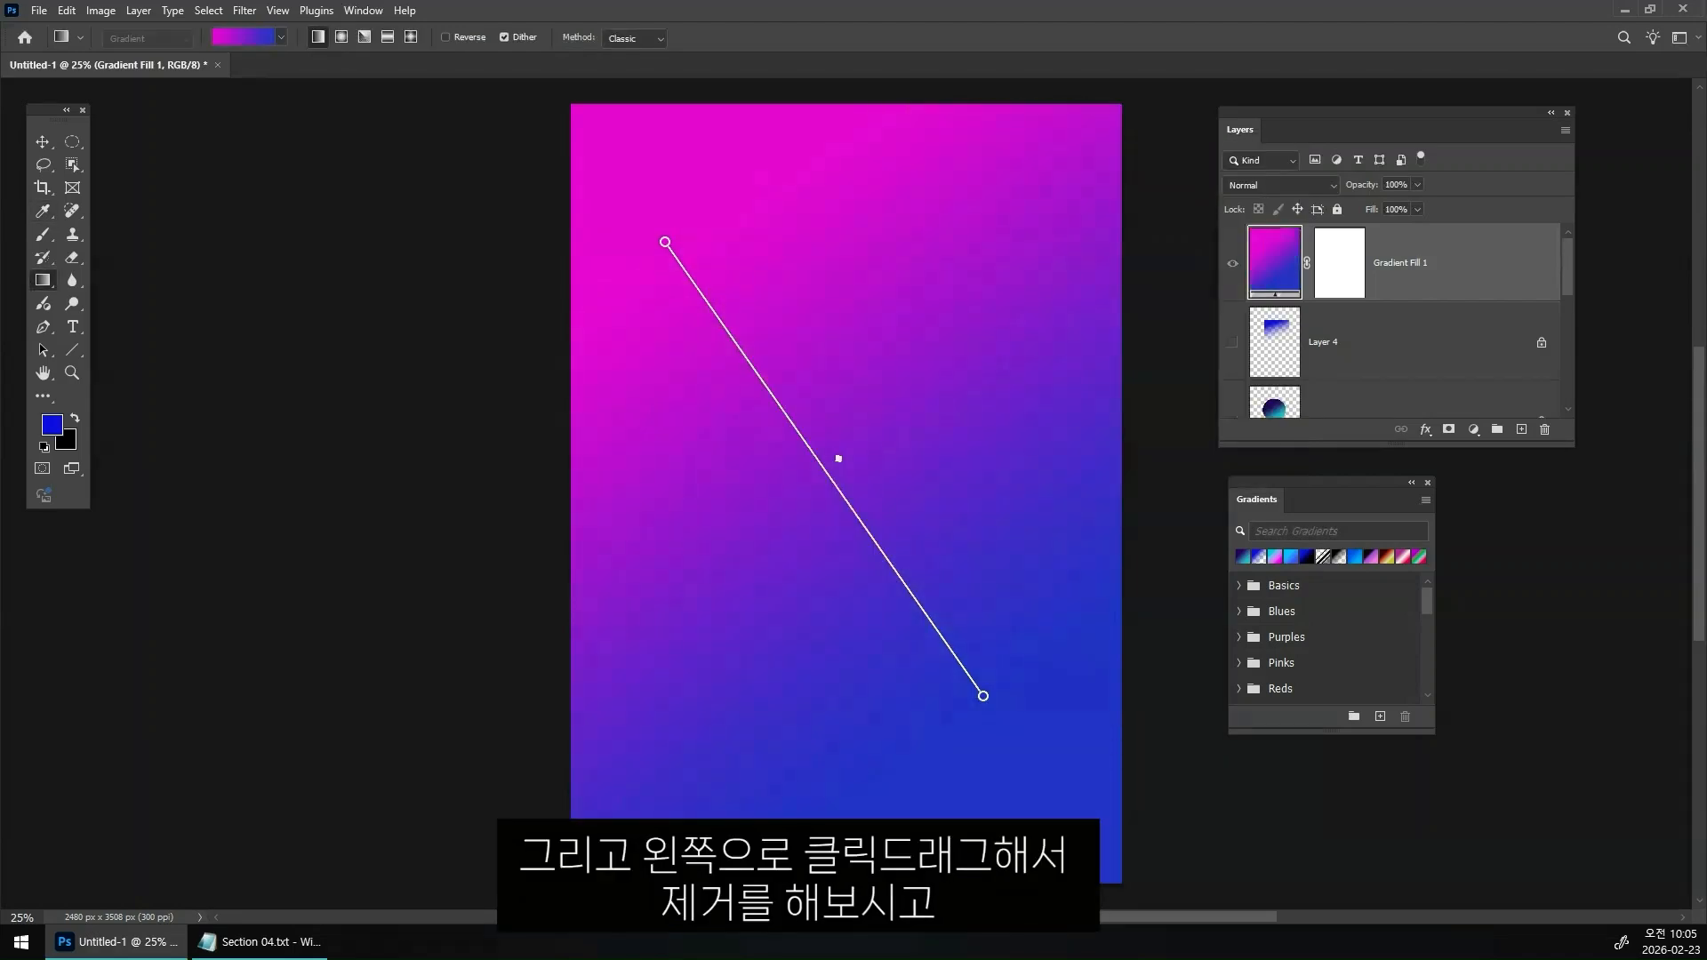
- Delete the Gradient Fill 1 layer and add a new empty layer above Layer 4
{"action": "key", "text": "Delete"}
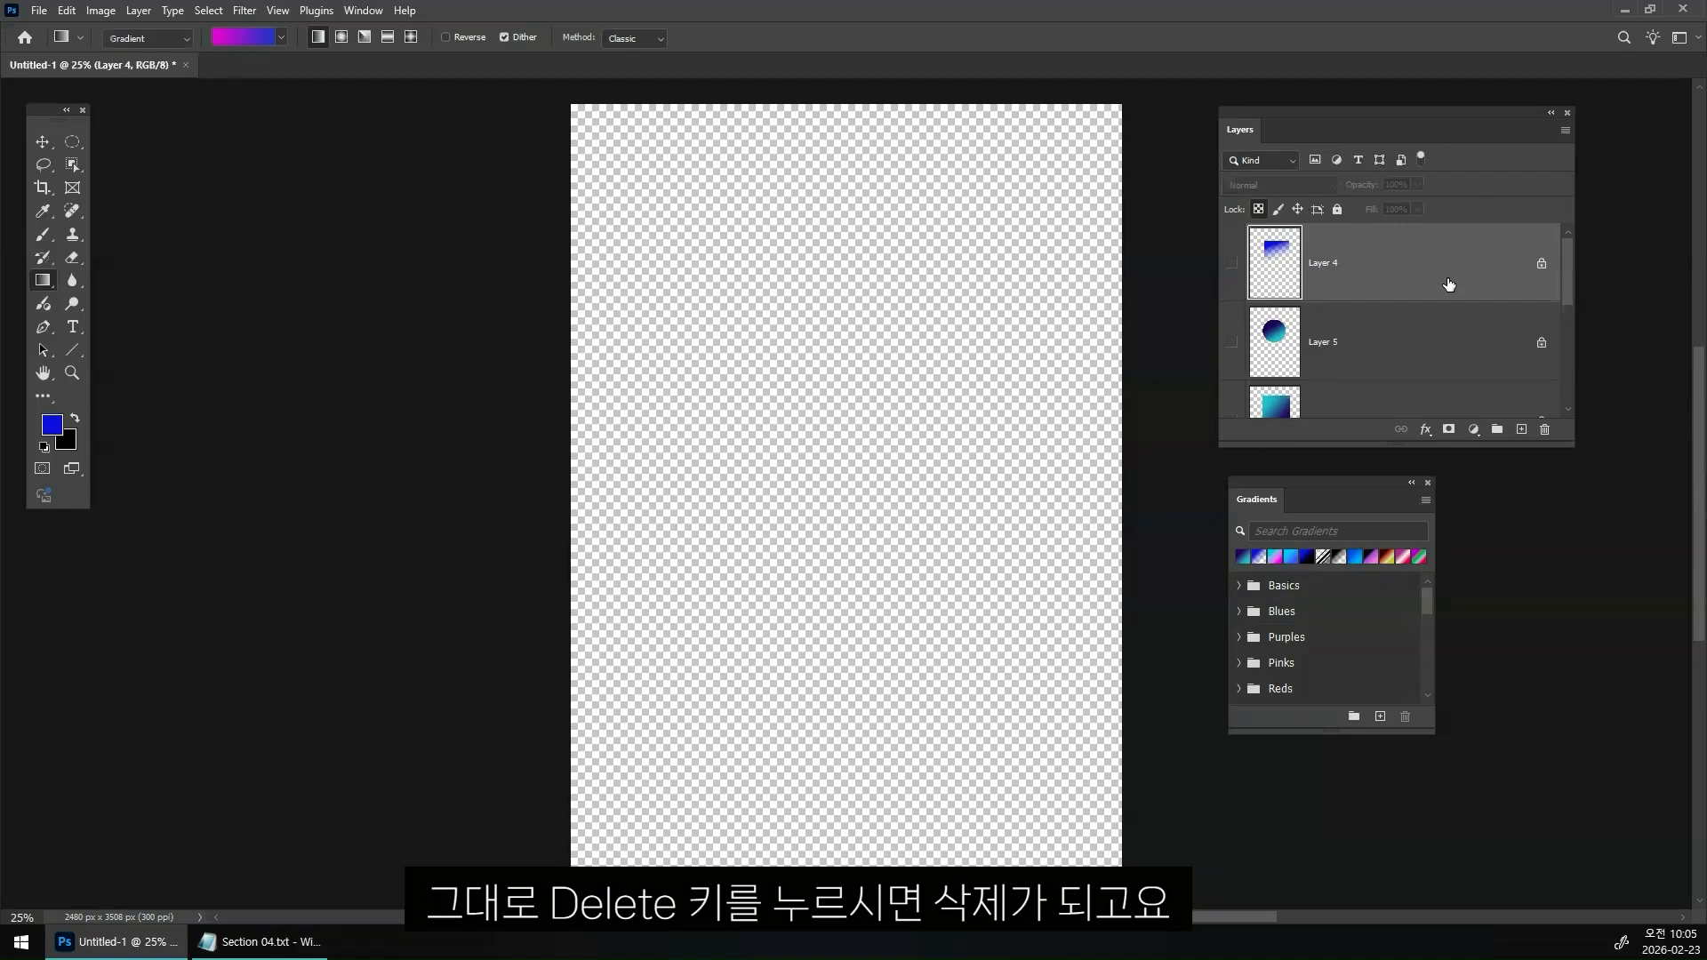
{"action": "key", "text": "ctrl+z"}
{"action": "left_click_drag", "start_coordinate": [1469, 257], "coordinate": [1544, 429]}
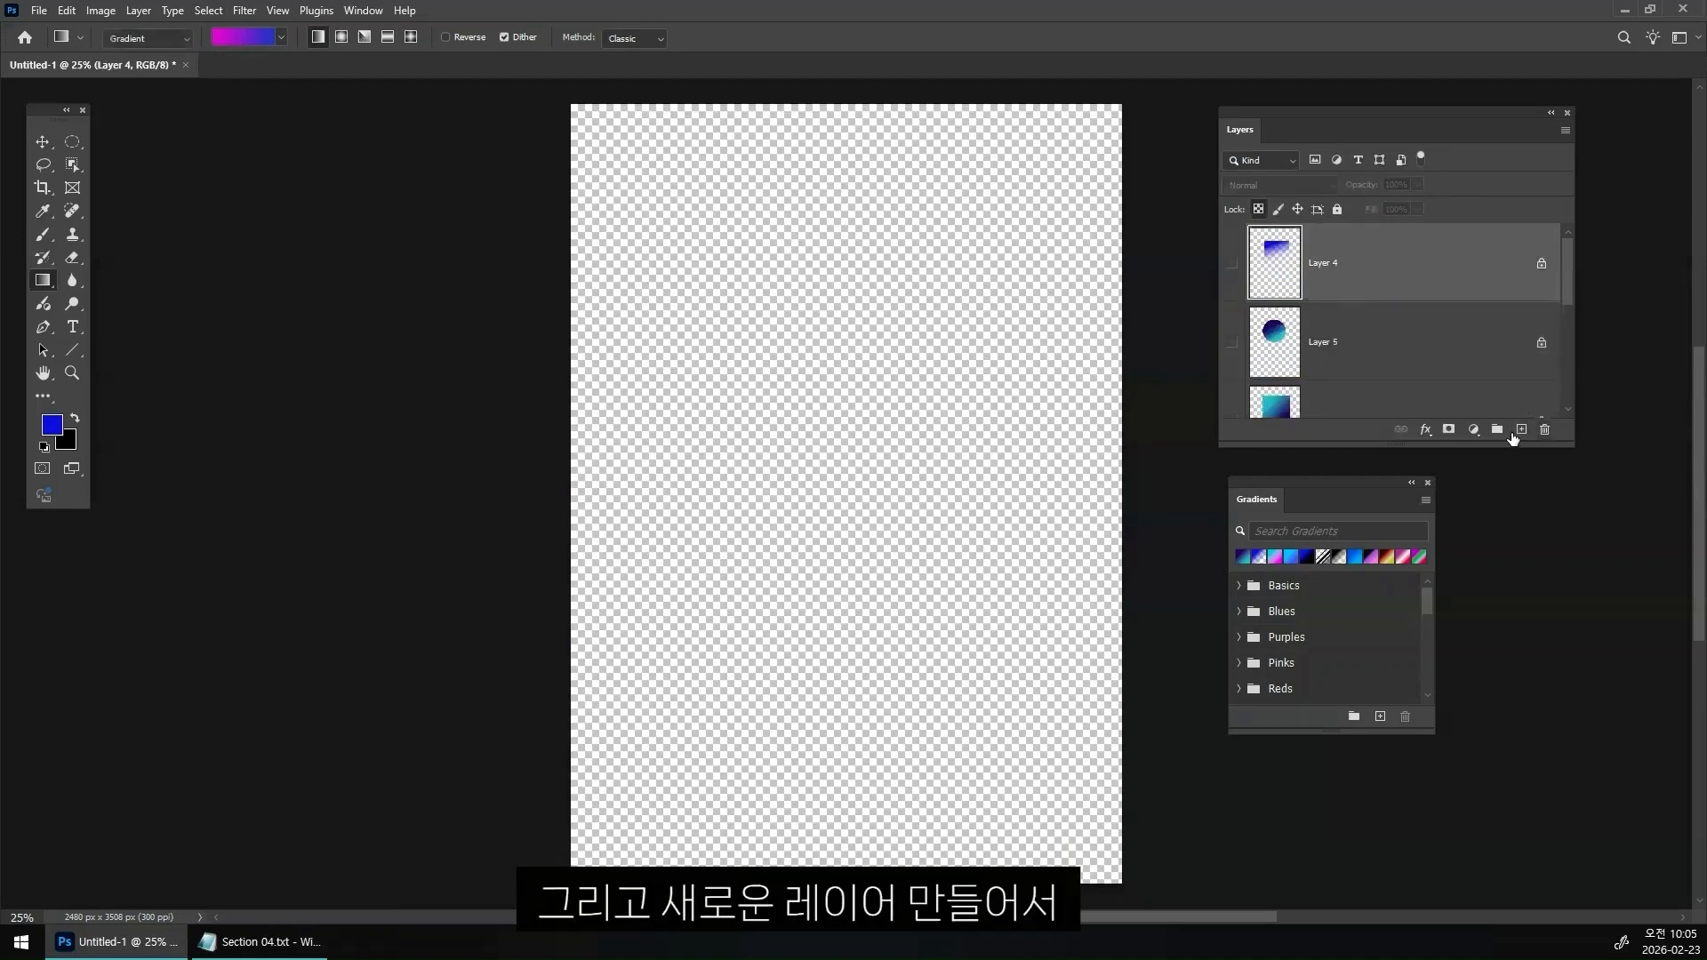
{"action": "left_click", "coordinate": [1521, 430]}
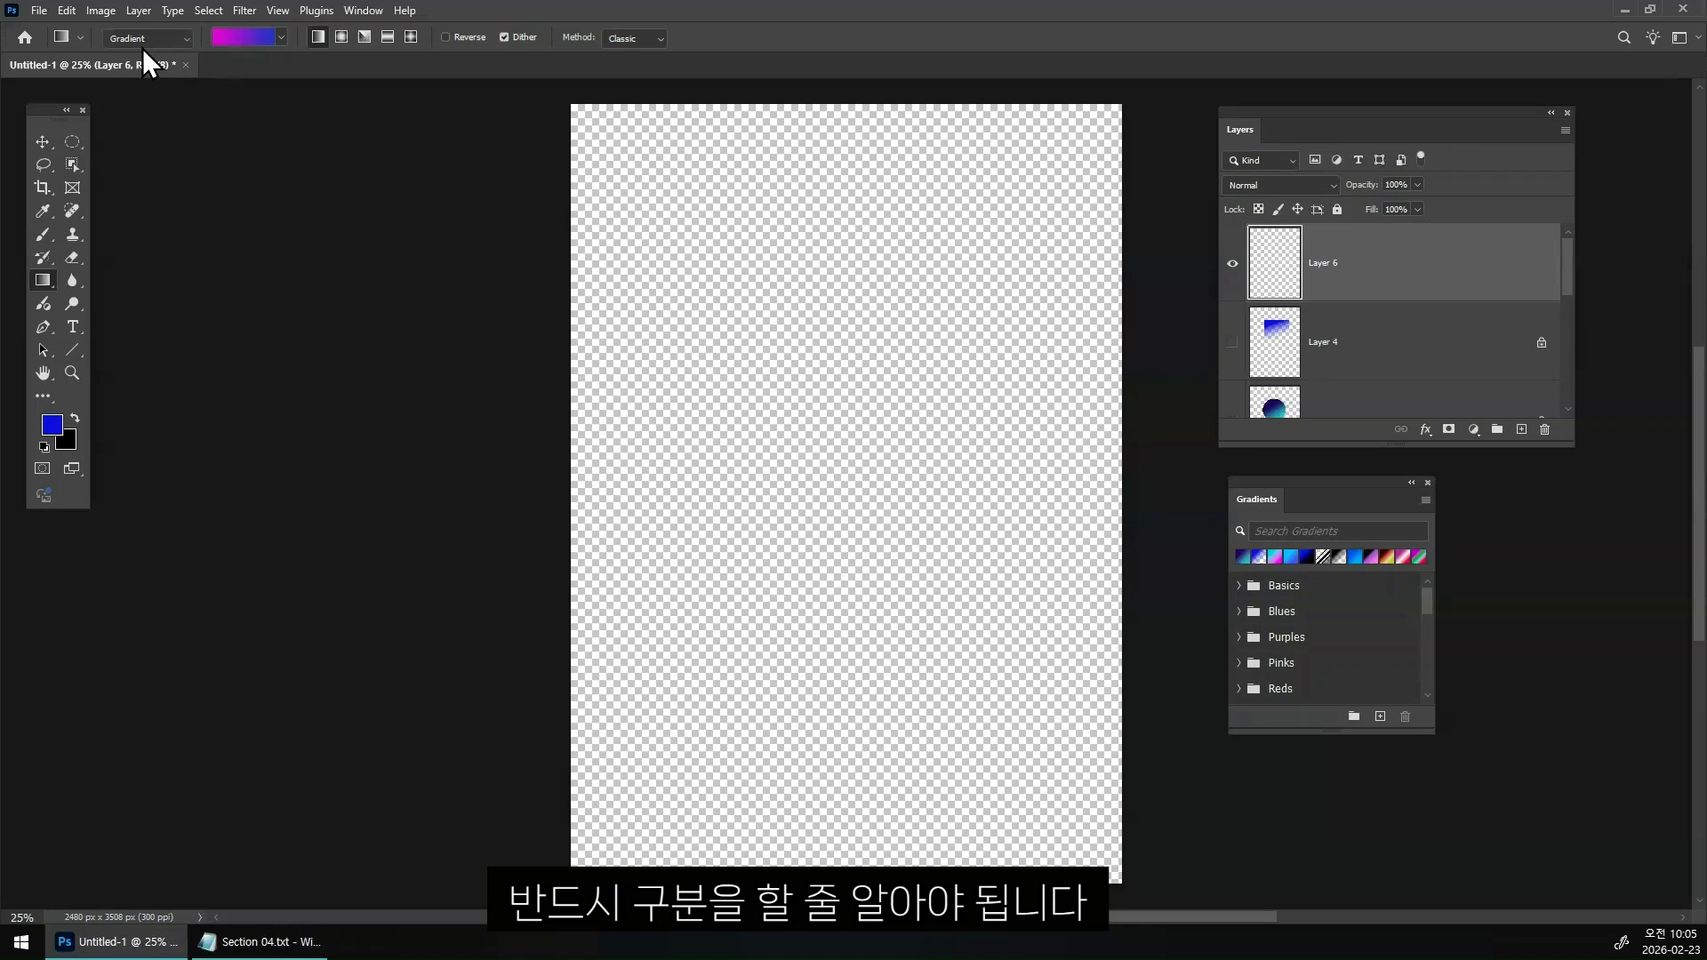
- Make a circular selection in the upper middle of the canvas and fill it with a diagonal magenta-to-blue linear gradient
{"action": "left_click", "coordinate": [72, 141]}
{"action": "left_click_drag", "start_coordinate": [739, 280], "coordinate": [980, 525]}
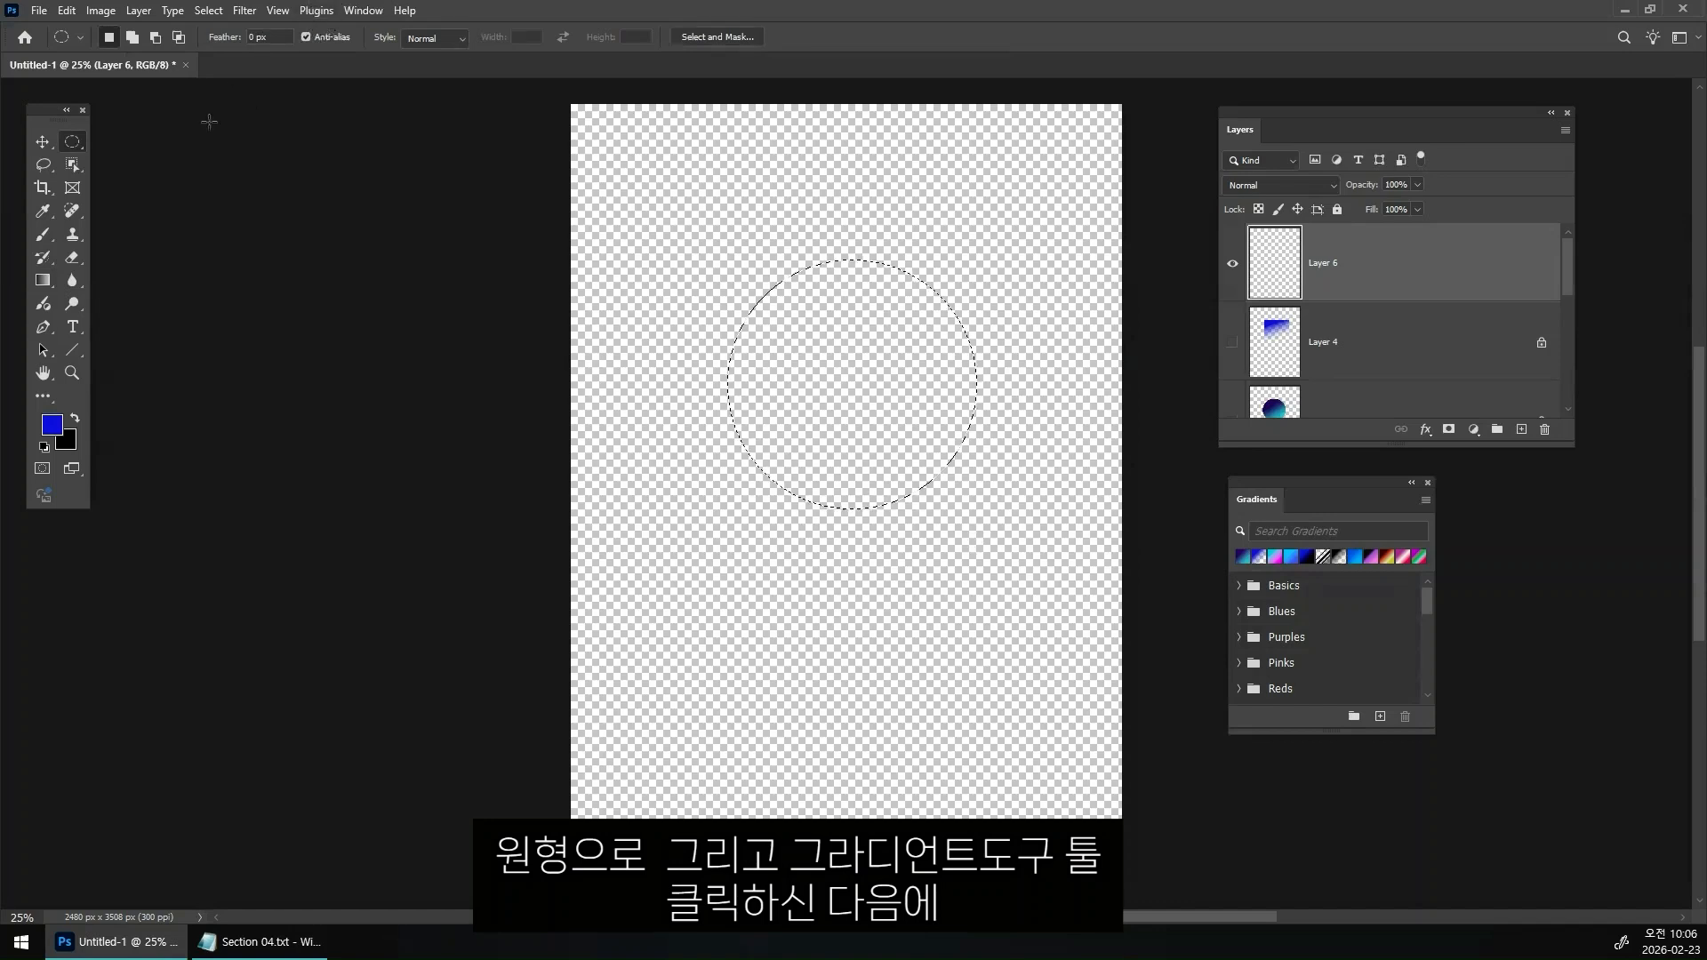
{"action": "left_click", "coordinate": [42, 280]}
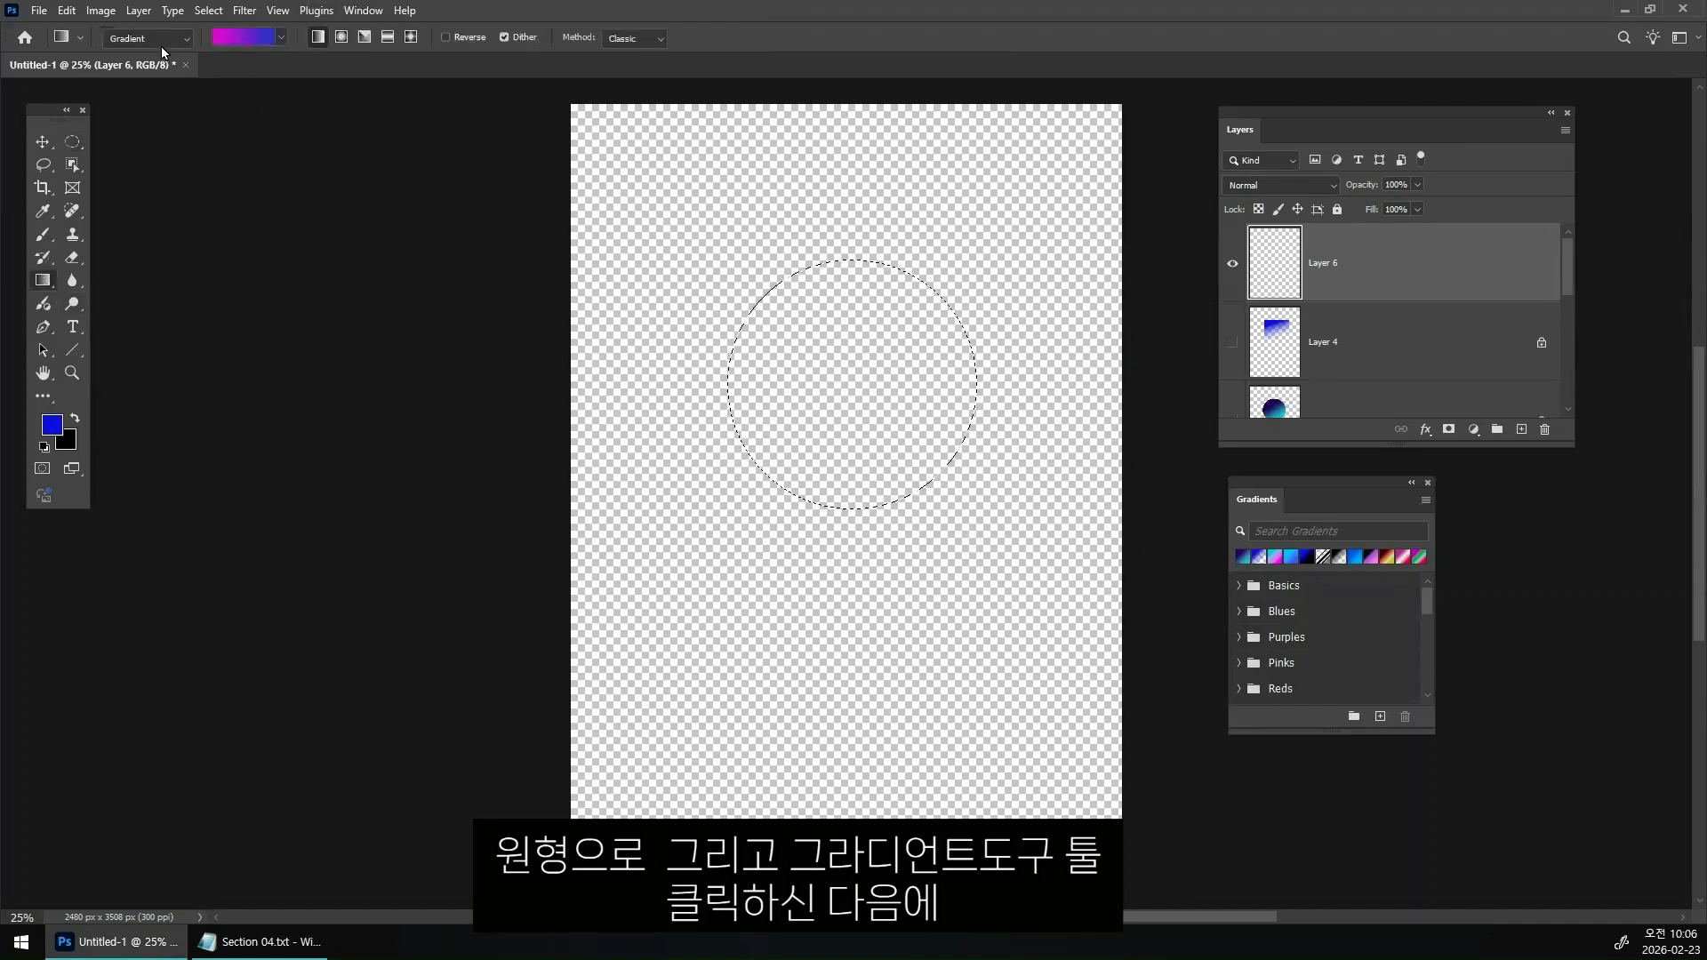
{"action": "left_click_drag", "start_coordinate": [795, 328], "coordinate": [839, 389]}
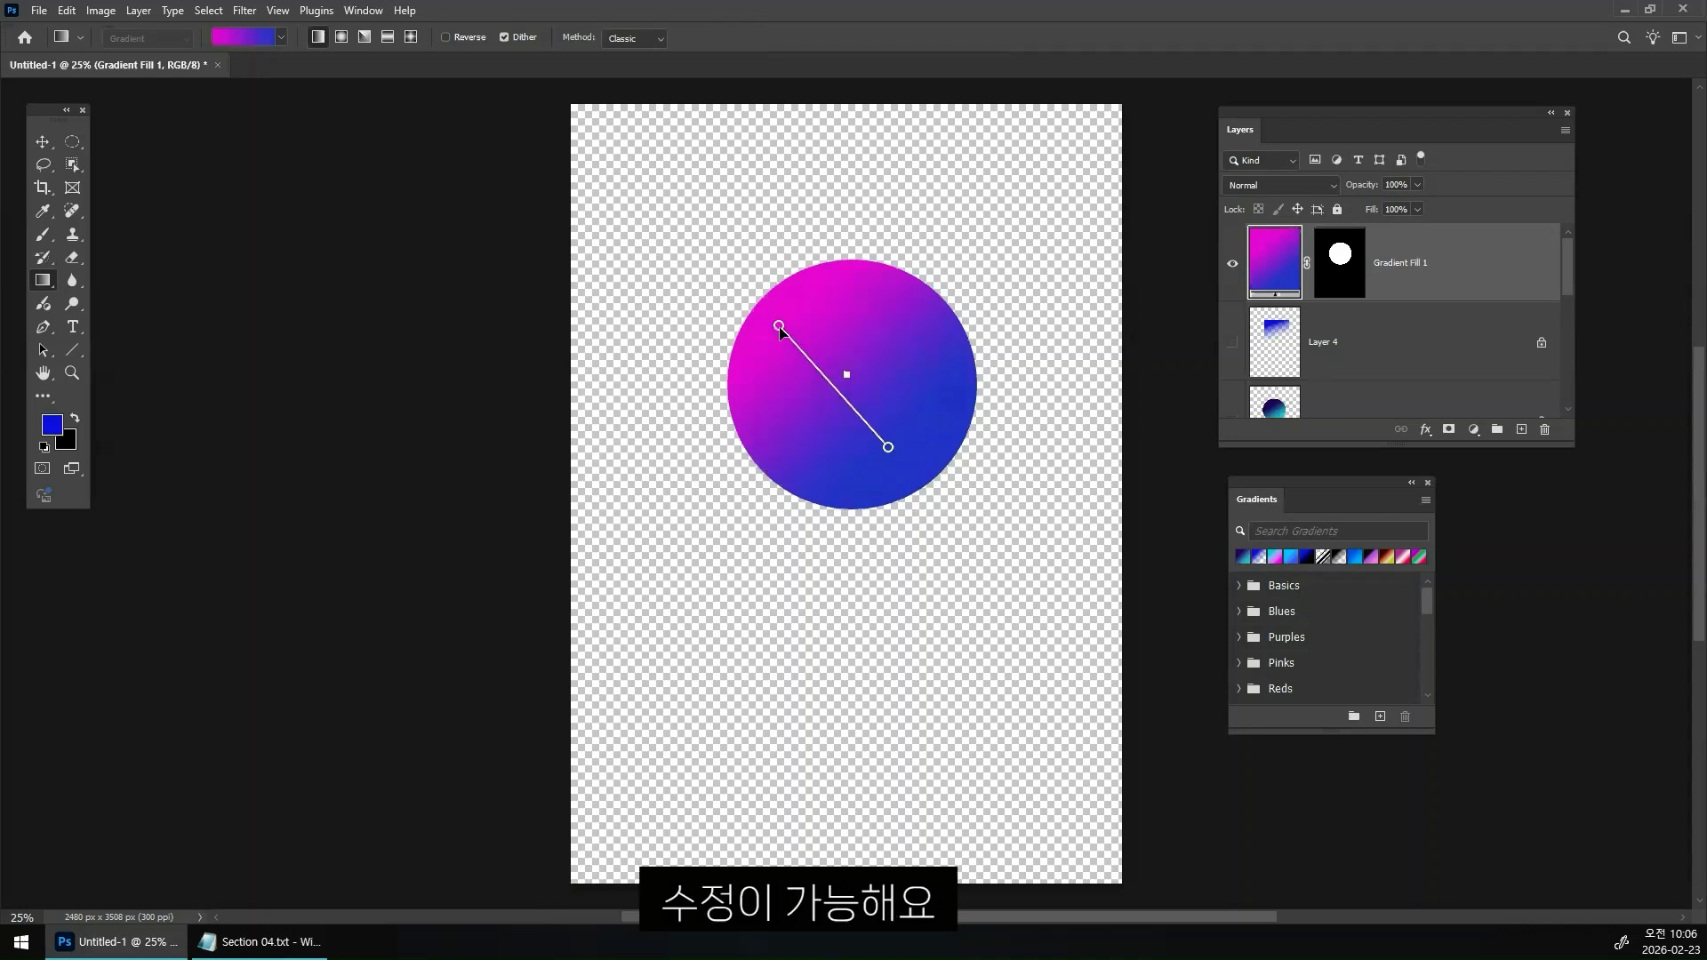
- Switch the circle's live gradient through the Angle, Reflected, Diamond, Linear and Radial types, and return to Angle
{"action": "left_click", "coordinate": [364, 37]}
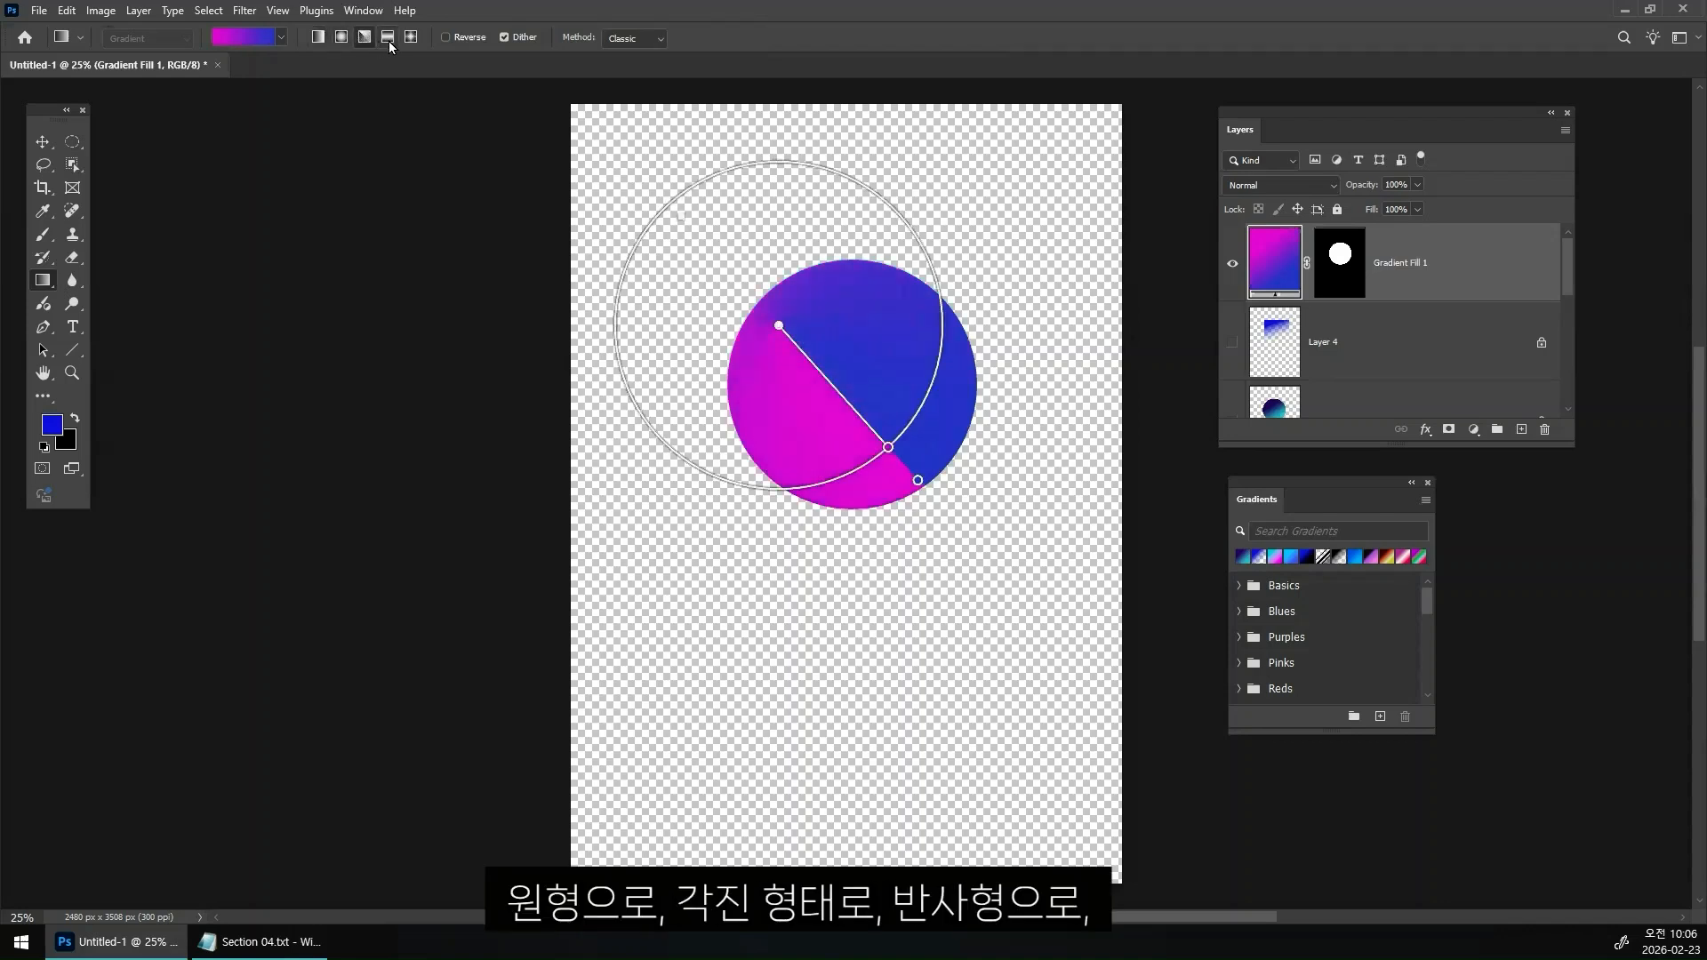
{"action": "left_click", "coordinate": [388, 39]}
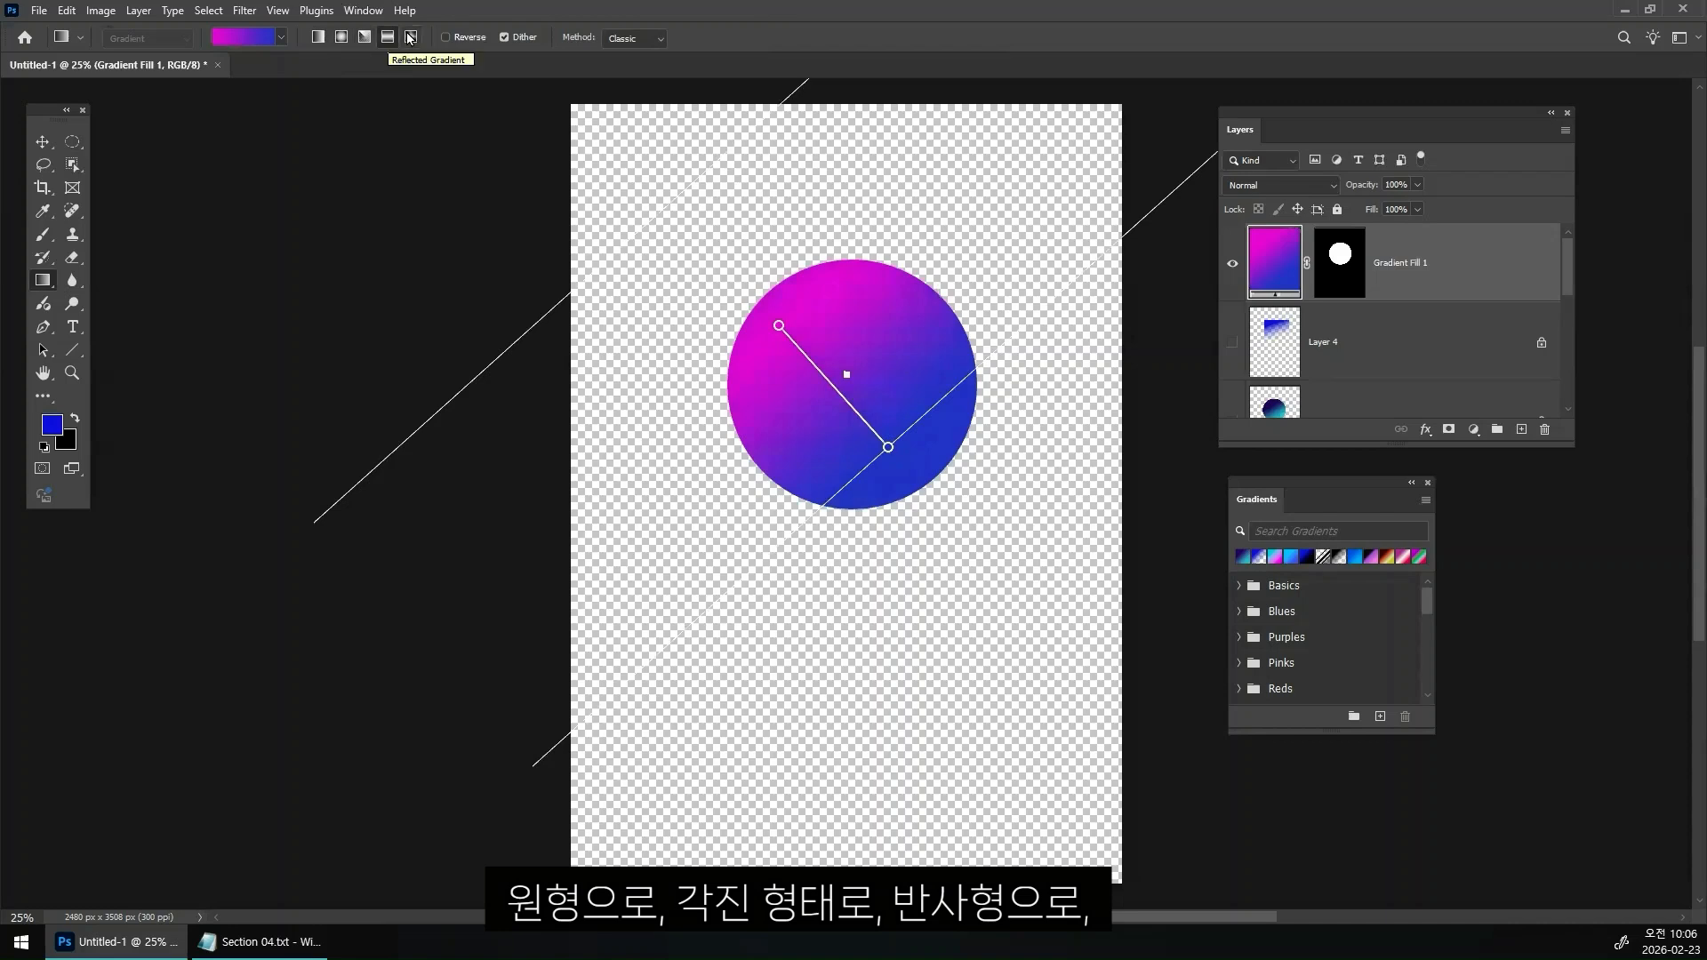
{"action": "left_click", "coordinate": [411, 40]}
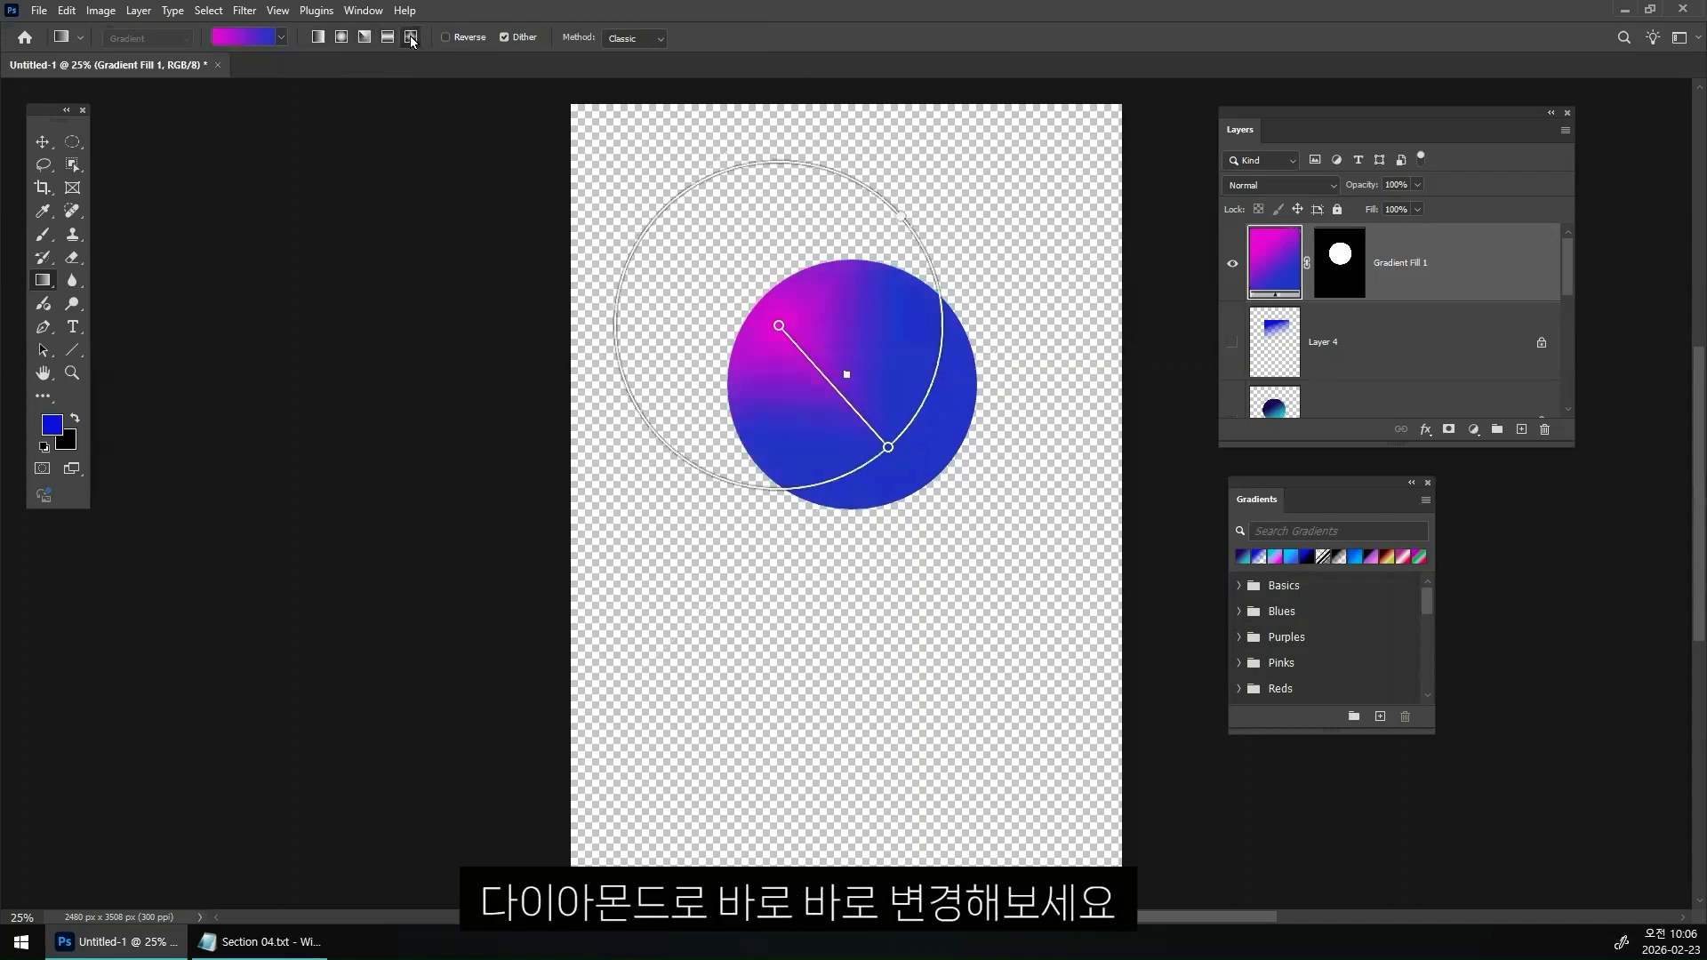
{"action": "left_click", "coordinate": [322, 39]}
{"action": "left_click", "coordinate": [342, 39]}
{"action": "left_click", "coordinate": [362, 39]}
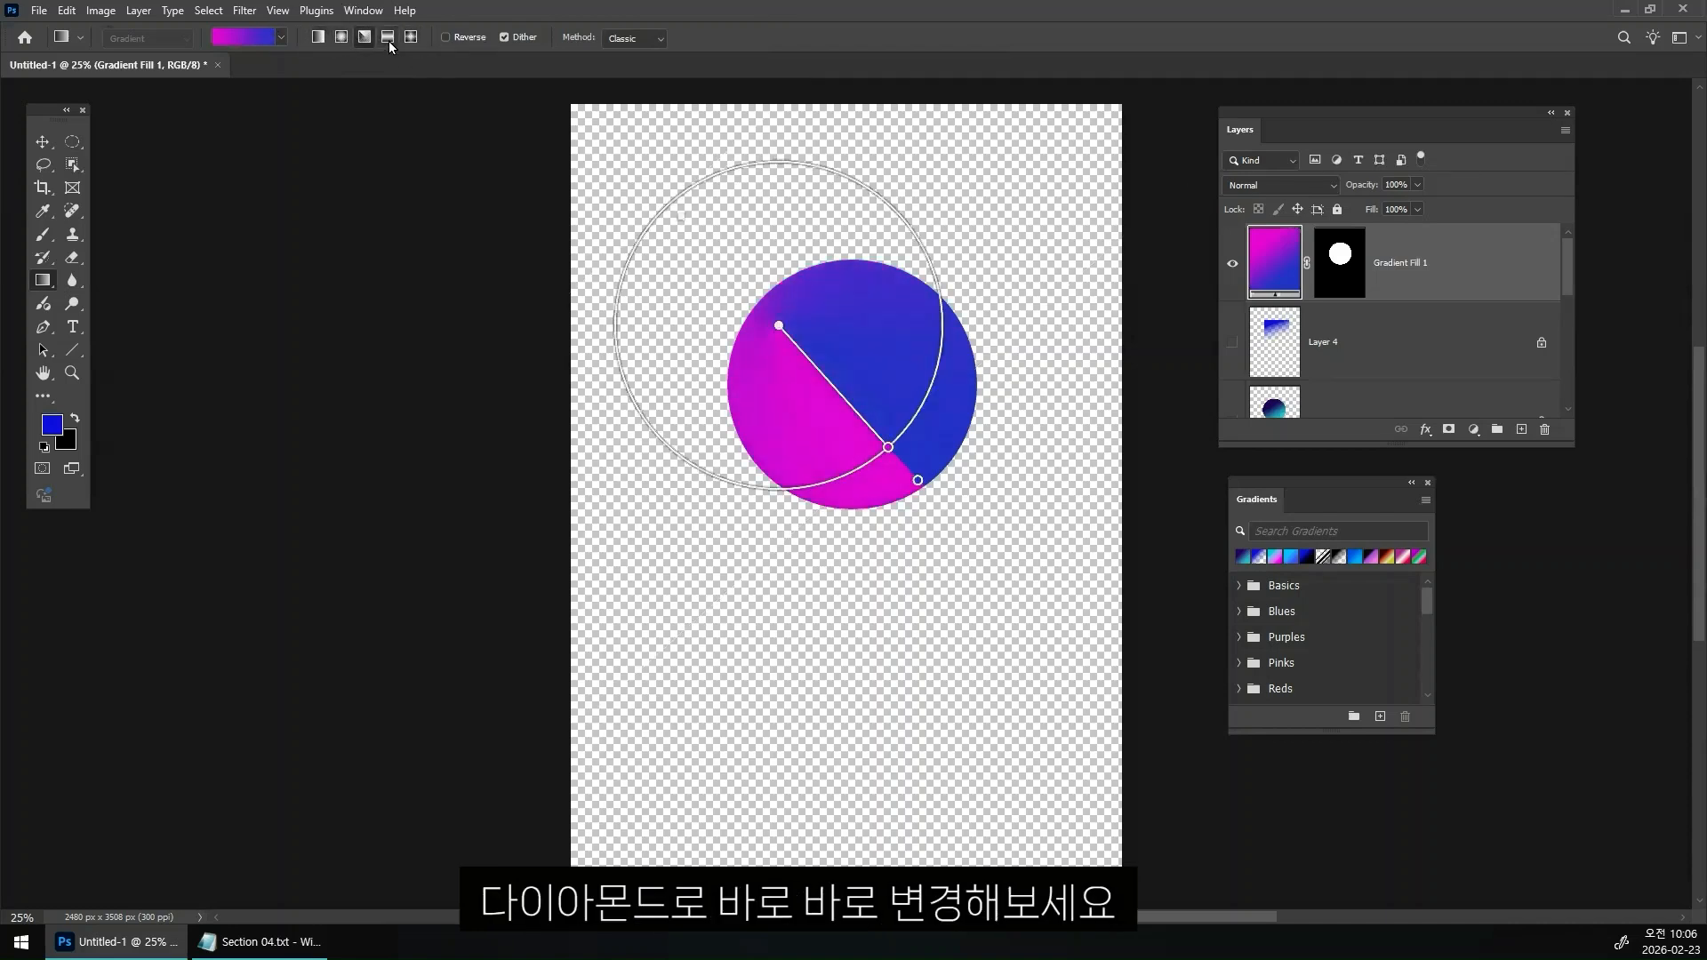